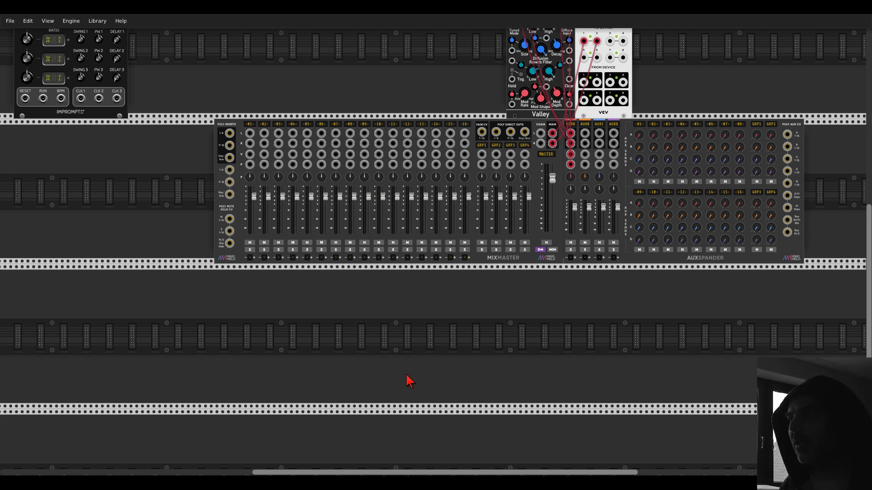
- Find the Darius module with the search "dar", place it in the row below MixMaster, and move Clocked directly beside the mixer
right_click(395, 346)
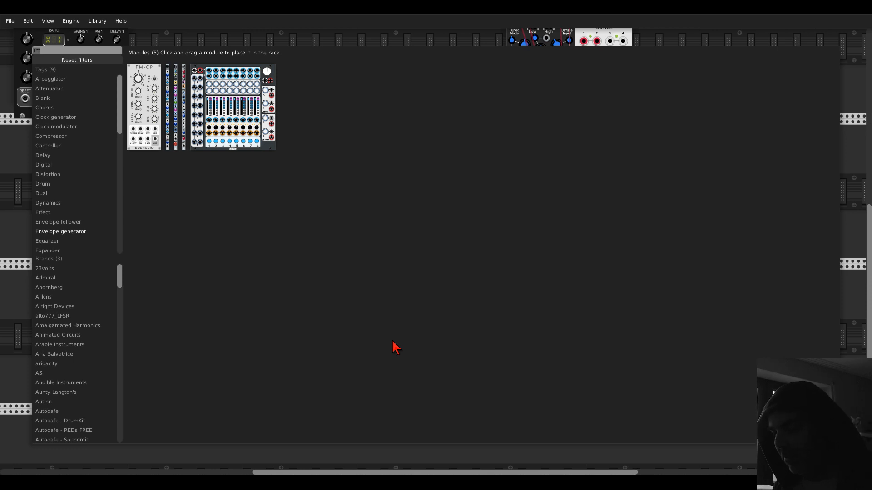
type("dar")
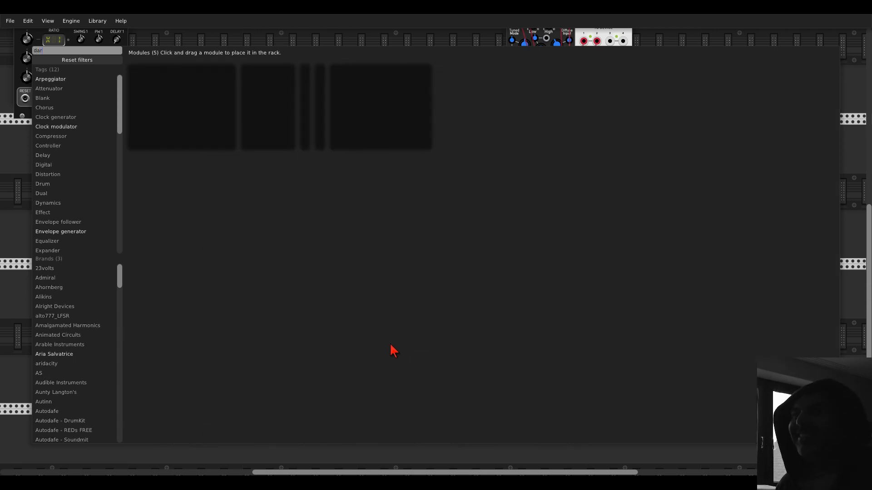
left_click_drag(204, 78, 298, 311)
left_click_drag(103, 110, 180, 250)
scroll(175, 272, "down", 2)
scroll(167, 297, "up", 1)
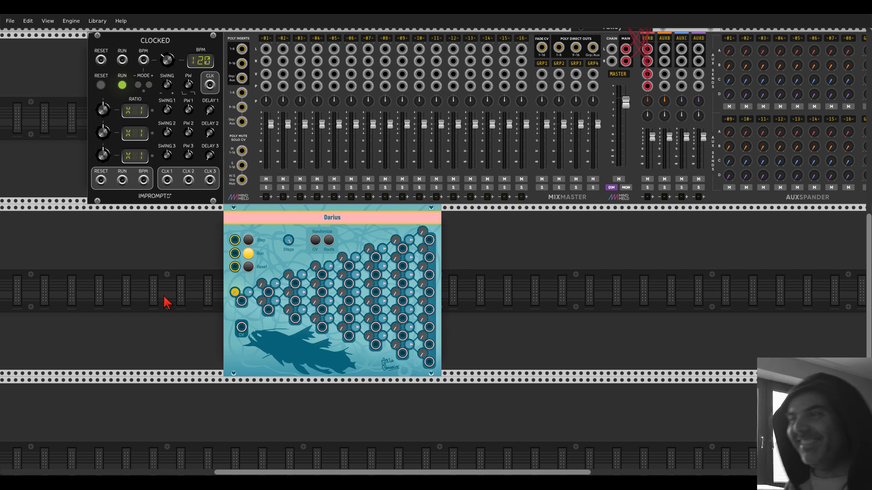
- Examine the Darius panel and its Steps knob, plus the AuxSpander, Plateau reverb, Audio-8 and MixMaster modules in the patch
scroll(167, 300, "up", 5)
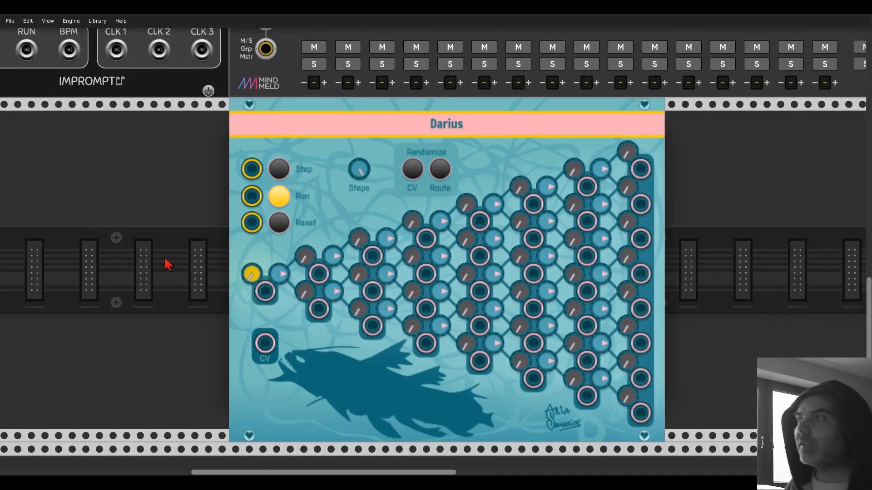
left_click_drag(164, 258, 131, 240)
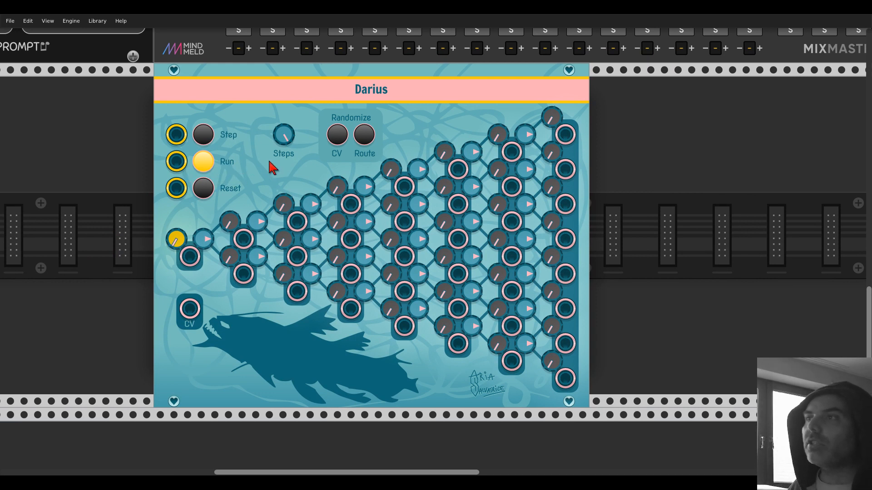
mouse_move(284, 137)
left_mouse_down()
mouse_move(284, 126)
mouse_move(284, 140)
left_mouse_up()
left_click_drag(284, 138, 284, 136)
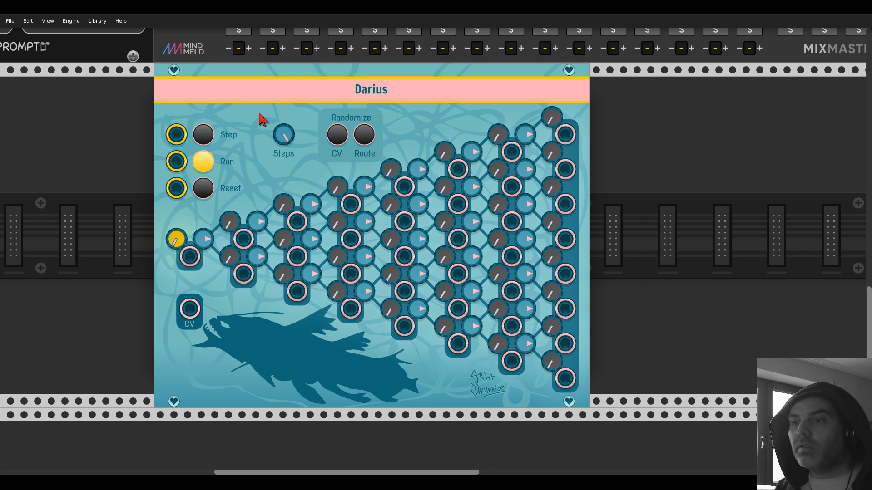
left_click_drag(655, 132, 113, 409)
left_click_drag(585, 359, 263, 488)
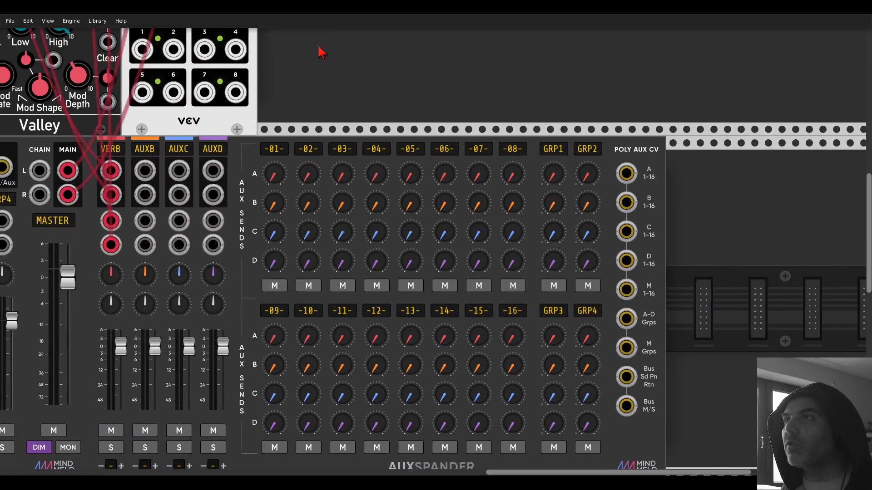
left_click_drag(319, 49, 494, 334)
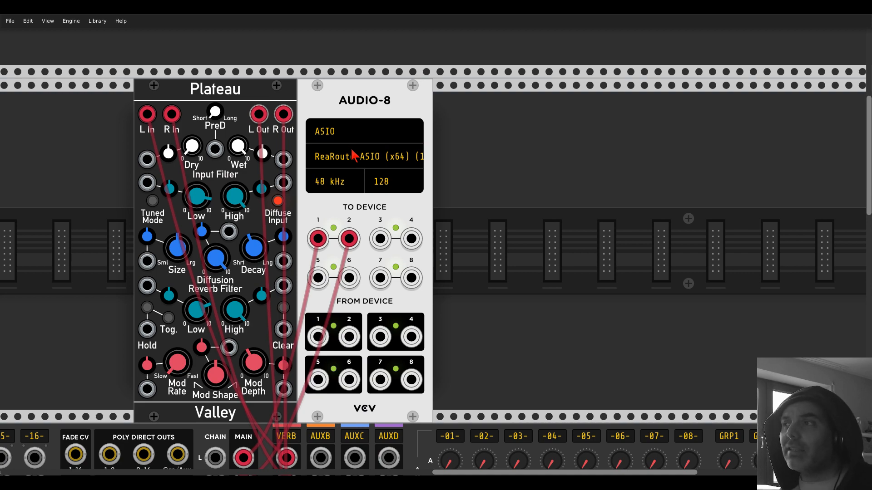
left_click_drag(91, 288, 574, 64)
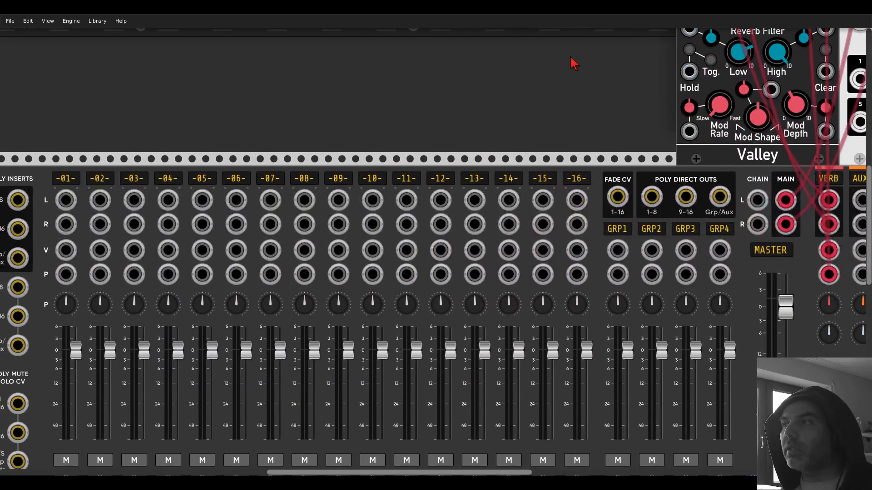
scroll(398, 121, "down", 14)
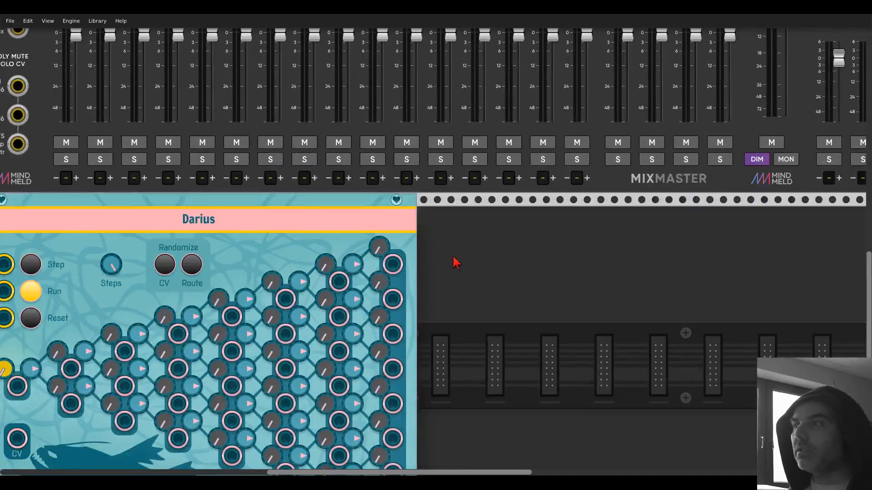
left_click_drag(456, 263, 693, 150)
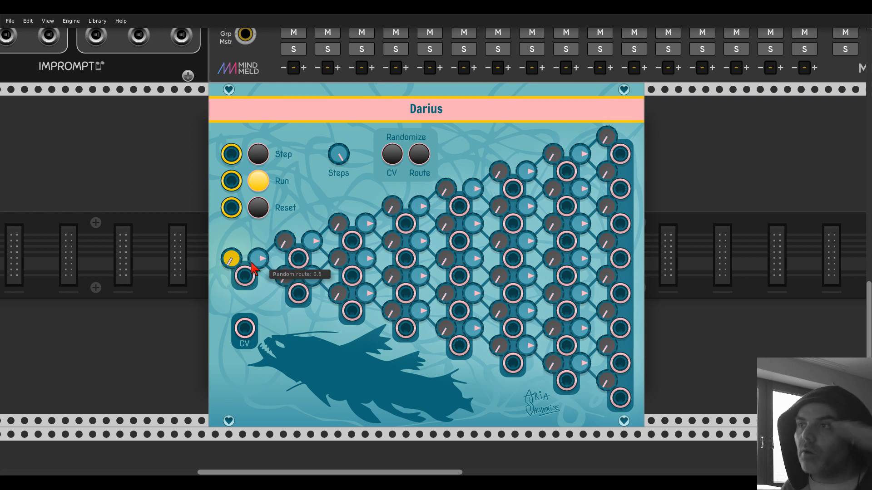
- Set the random route knobs of Darius's uppermost nodes in columns one to seven to 0
left_click_drag(252, 267, 252, 287)
left_click_drag(308, 242, 308, 268)
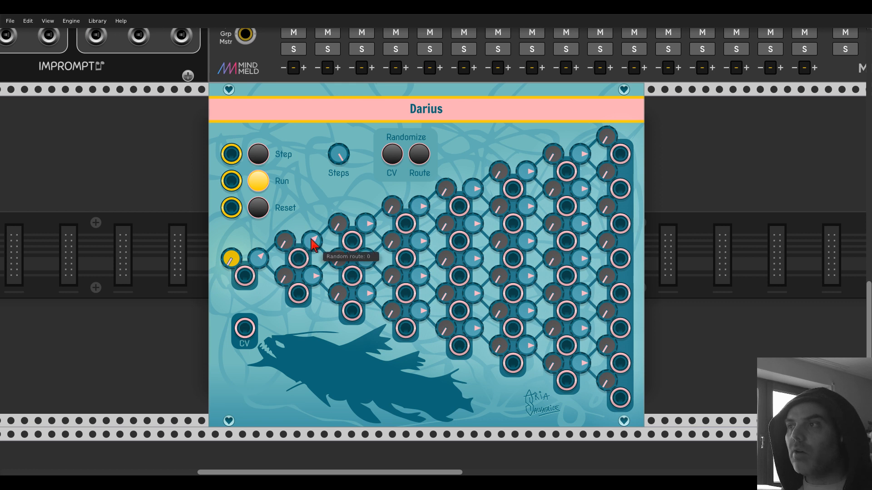
left_click_drag(362, 223, 362, 276)
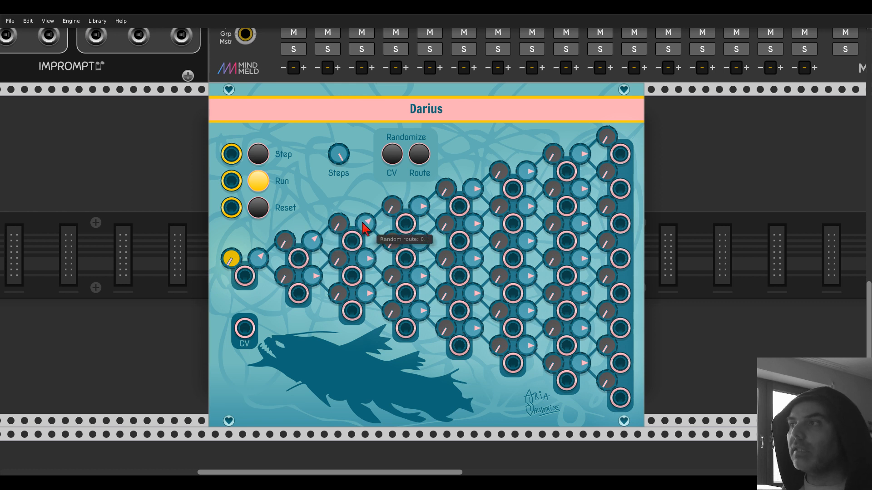
left_click_drag(415, 205, 416, 259)
left_click_drag(468, 190, 468, 244)
left_click_drag(522, 179, 523, 209)
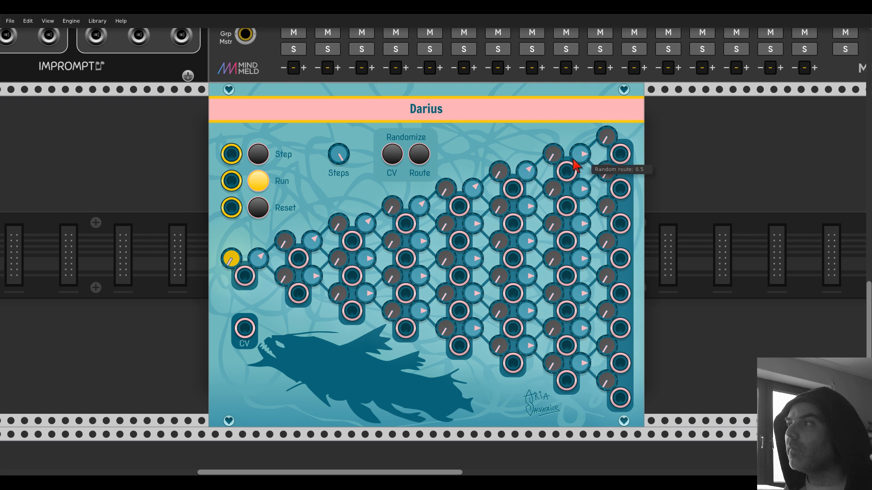
left_click_drag(574, 162, 573, 191)
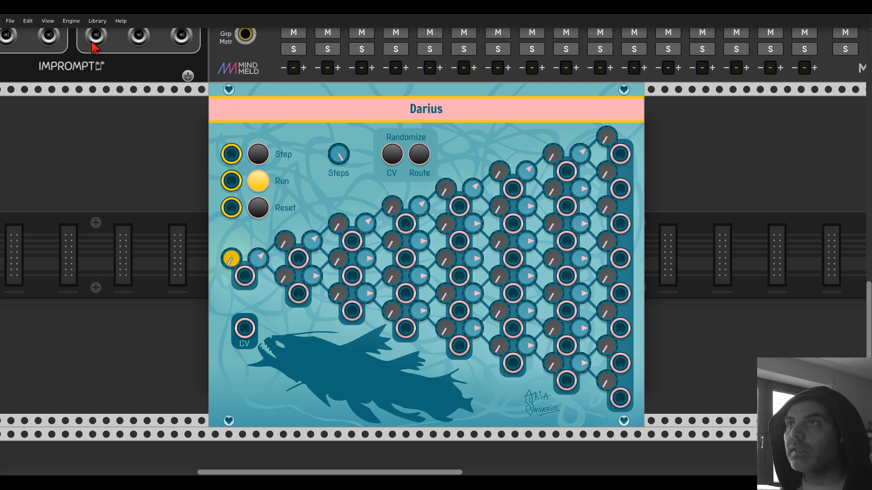
- Patch Clocked's CLK 1 output to Darius's Step input and turn the second-diagonal route knobs in columns three to seven fully upward
left_click_drag(95, 35, 231, 154)
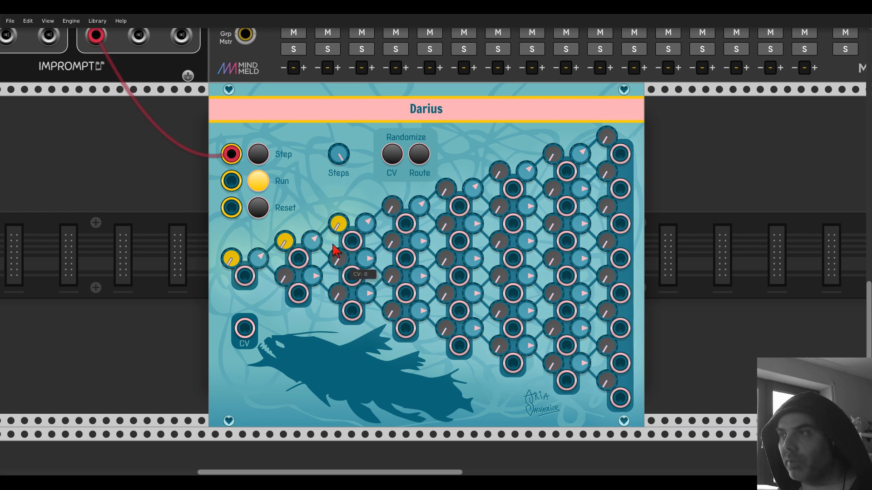
left_click_drag(372, 258, 372, 302)
left_click_drag(426, 242, 426, 284)
left_click_drag(475, 224, 475, 266)
left_click_drag(529, 207, 528, 247)
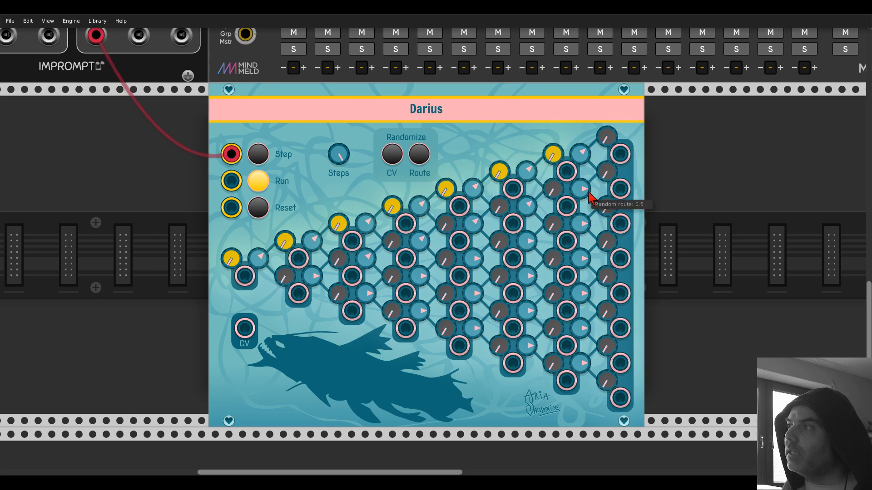
left_click_drag(583, 190, 584, 232)
- Raise the first clock ratio on Clocked and reset the route knob of Darius's upper second-column node to its default
left_click_drag(353, 192, 689, 447)
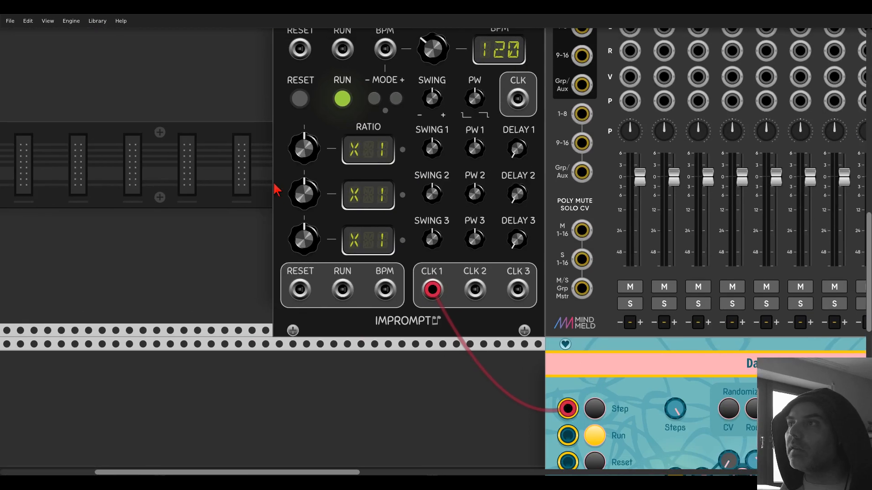
left_click_drag(304, 149, 304, 118)
left_click_drag(541, 440, 166, 186)
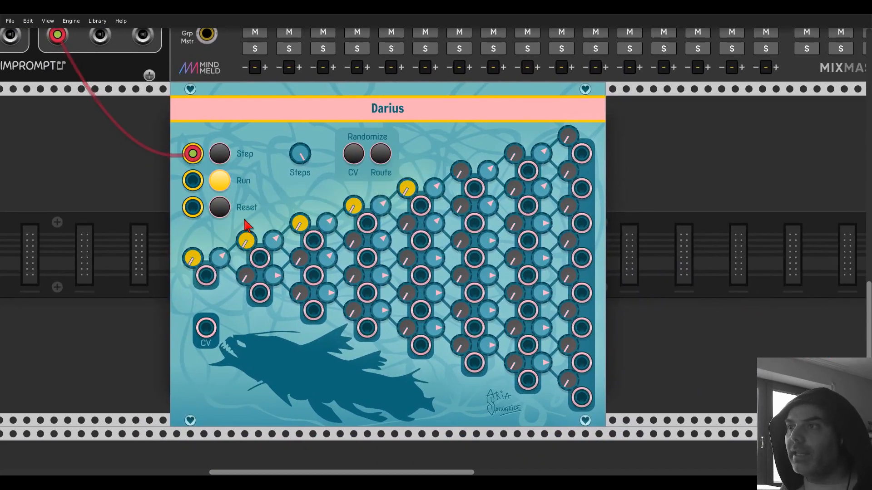
double_click(275, 243)
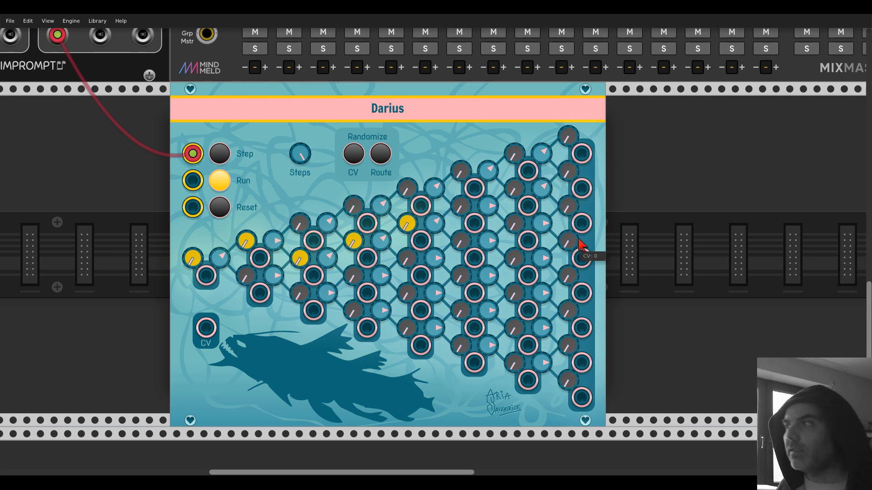
- Add the VCV Scope beside Darius, patch the first node's output to its X input, and adjust the Time knob
right_click(644, 233)
type("scope")
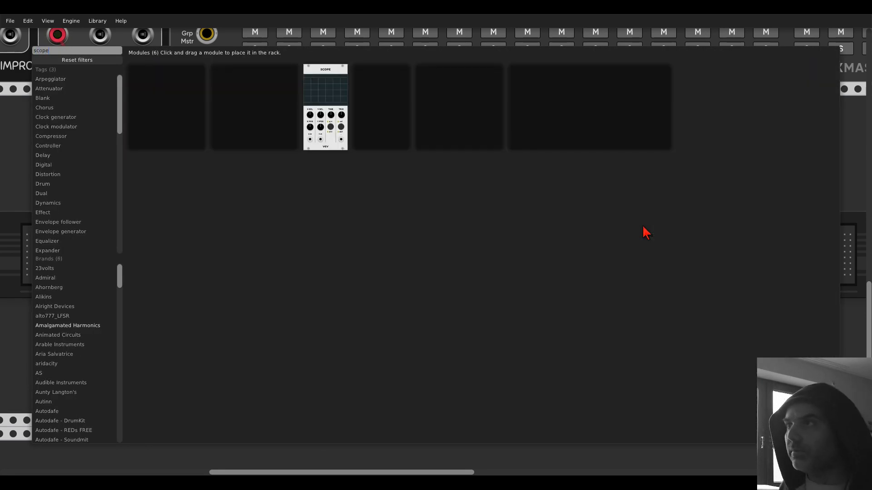
left_click(330, 90)
left_click_drag(632, 383, 206, 275)
left_click_drag(715, 285, 717, 299)
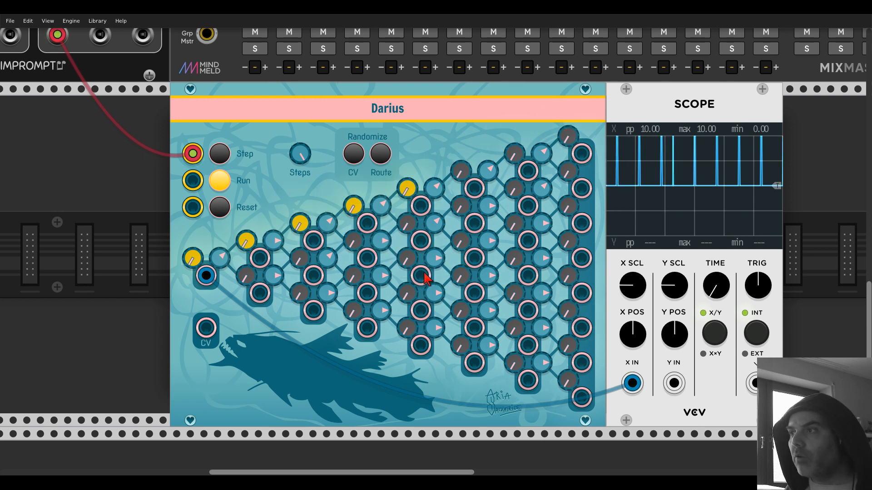
- Patch the output of Darius's middle fifth-column node to its own Reset input
left_click_drag(422, 277, 193, 207)
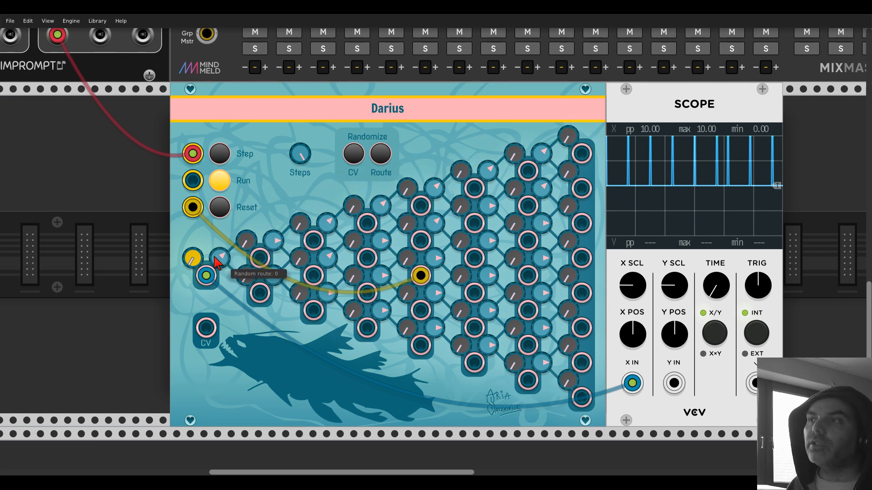
- Delete the Scope module and move Darius over so it lines up beneath Clocked
left_click_drag(405, 155, 272, 141)
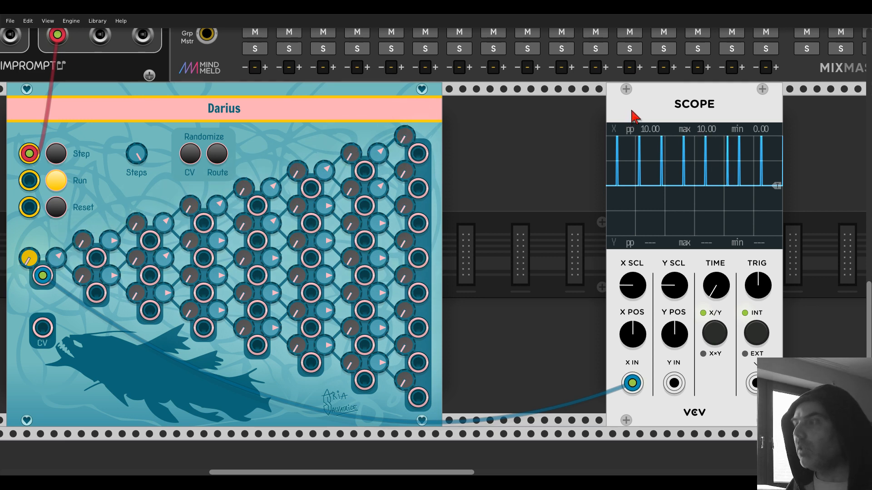
key("Delete")
scroll(565, 128, "down", 1)
left_click_drag(565, 128, 476, 123)
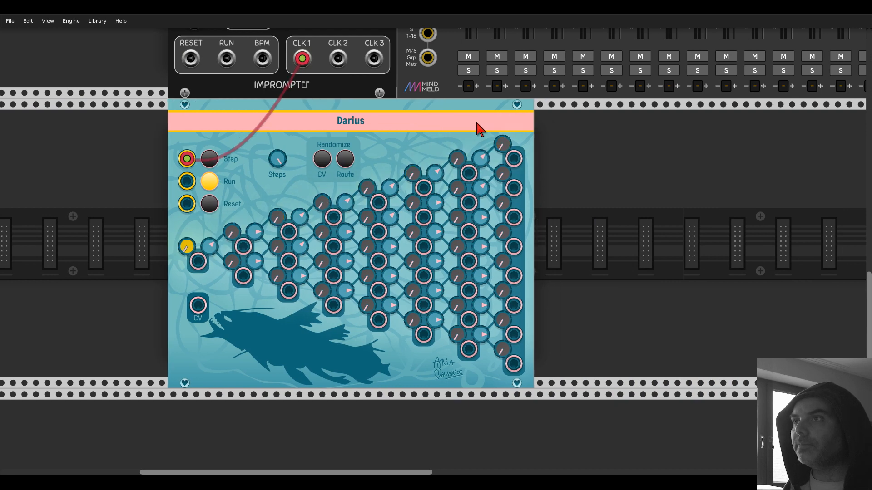
- Duplicate the Darius module and patch Clocked's CLK 1 output to the copy's Step input
key("ctrl+d")
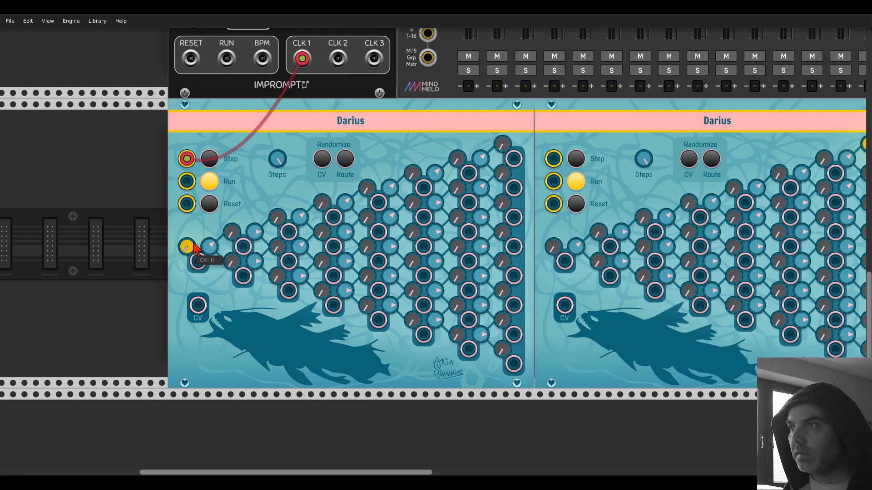
left_click_drag(633, 126, 635, 185)
left_click_drag(554, 214, 299, 121)
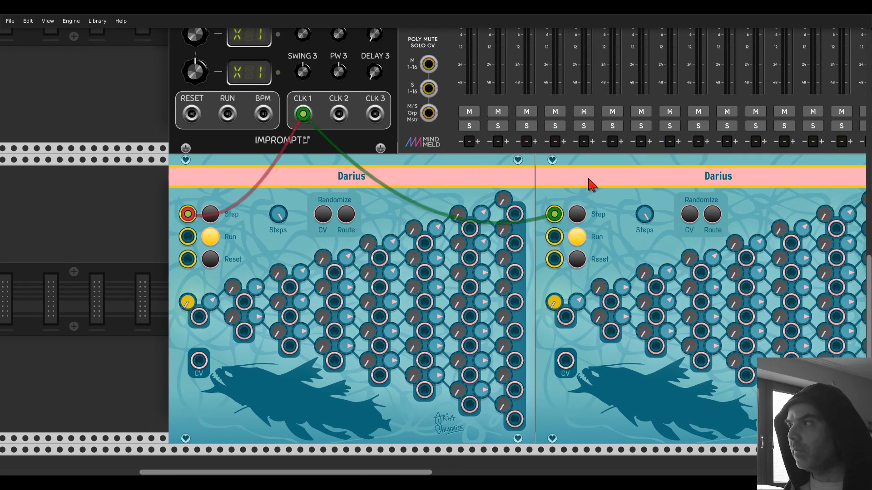
- Find sequential switches with the search "sequential" and add the SS-2 module beside the second Darius
left_click_drag(584, 176, 442, 101)
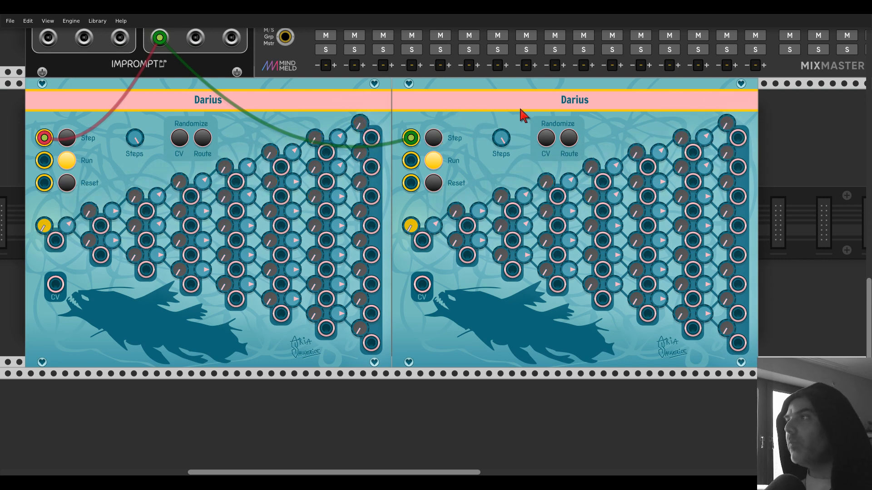
left_click_drag(520, 113, 349, 106)
right_click(624, 185)
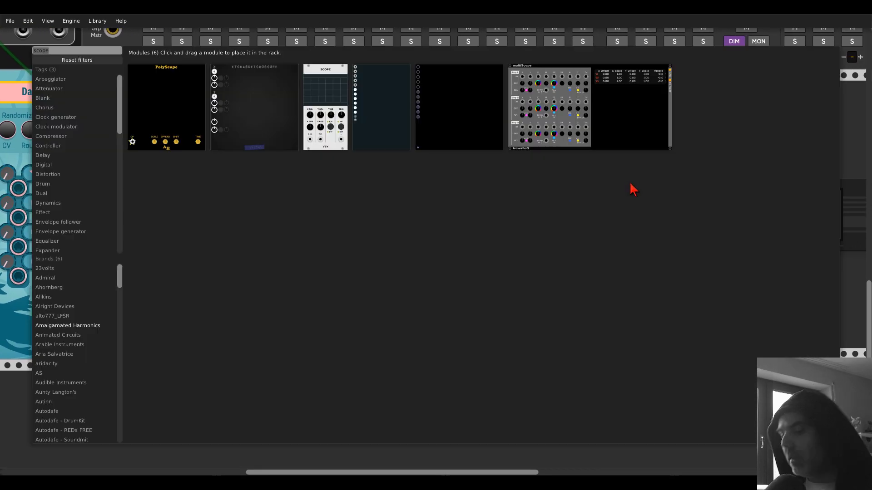
type("sequentuia")
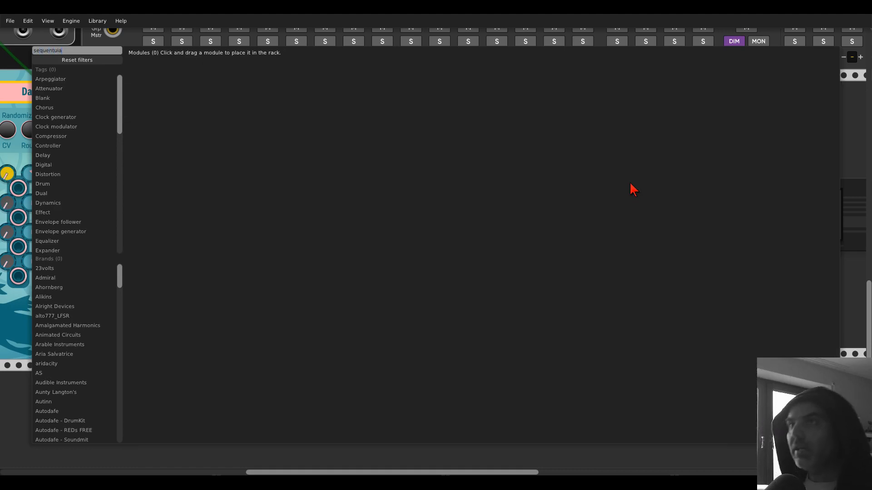
key("BackSpace")
type("i")
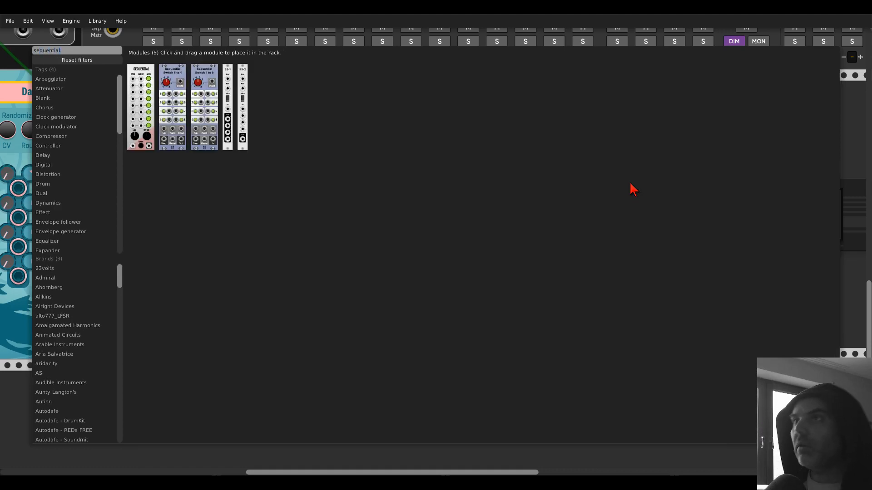
left_click(243, 81)
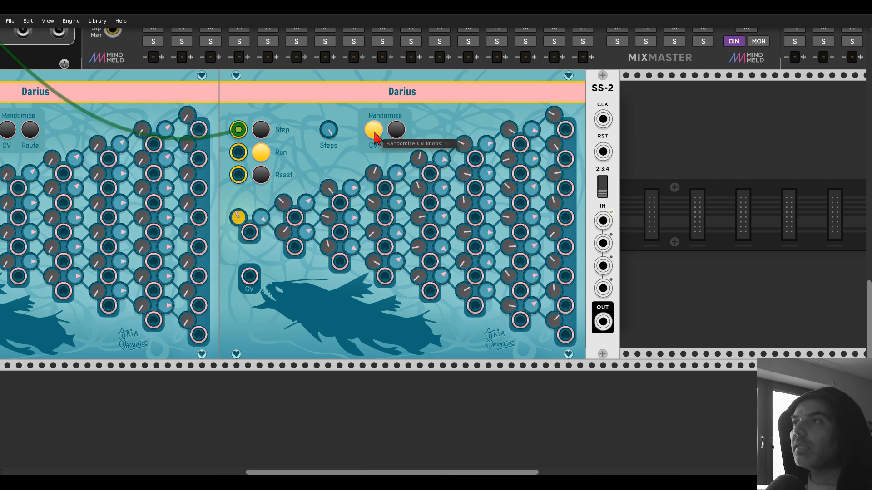
- Randomize the CV knobs of both the second and the first Darius module
left_click(374, 133)
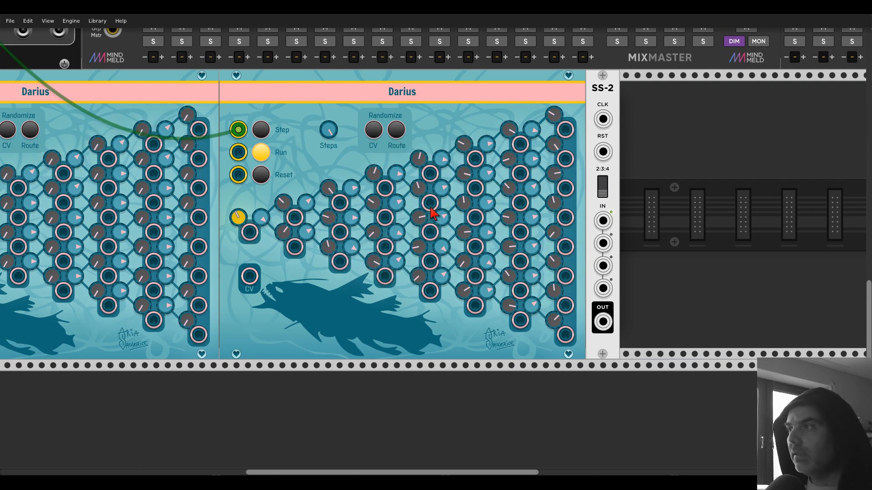
scroll(432, 136, "left", 6)
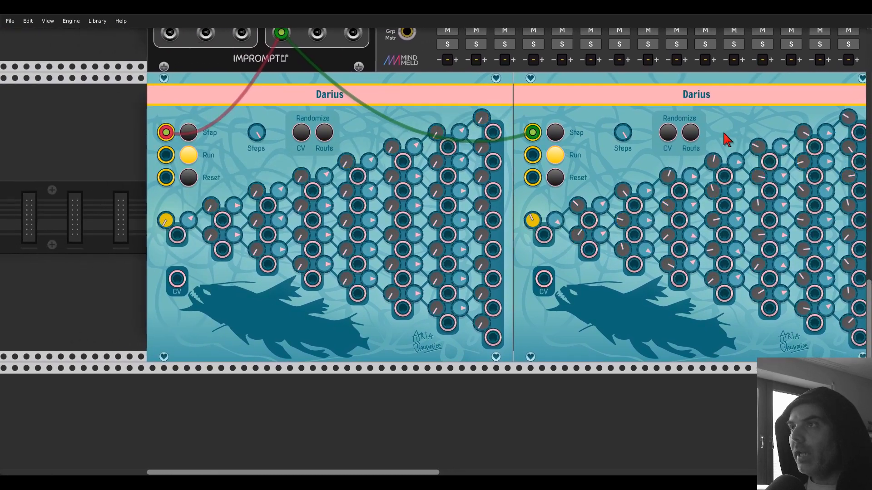
left_click(302, 134)
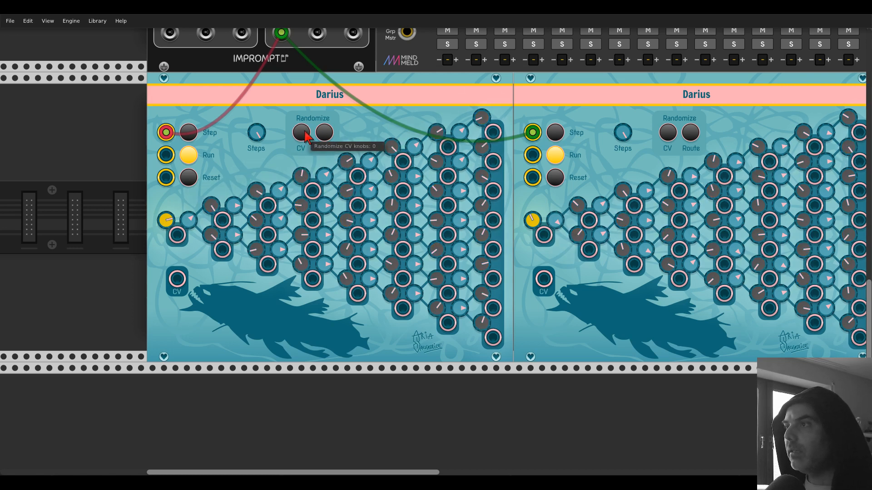
- Patch the first Darius's CV output to SS-2 inputs 1 and 2, and the second Darius's CV output to input 3
scroll(370, 131, "right", 3)
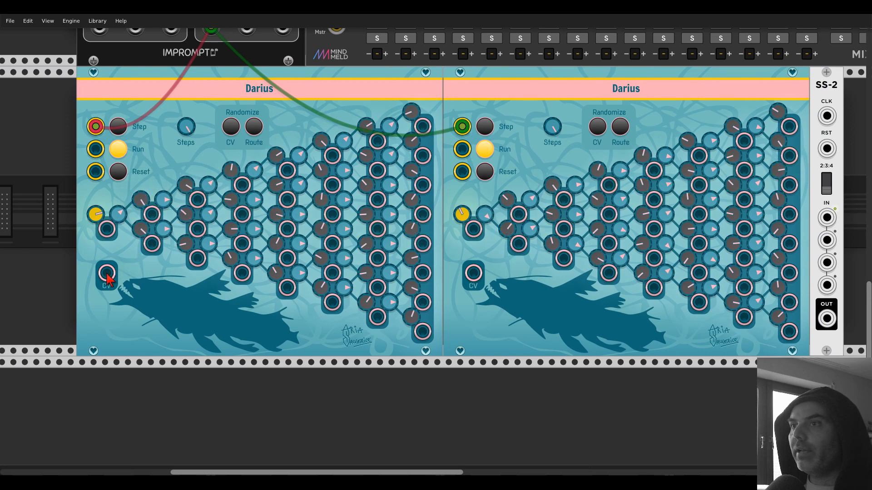
left_click_drag(107, 278, 67, 275)
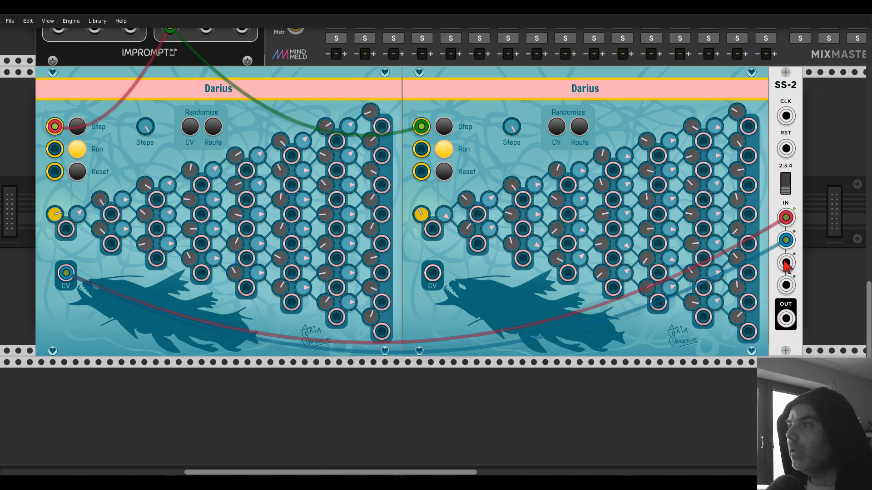
left_click_drag(786, 262, 432, 272)
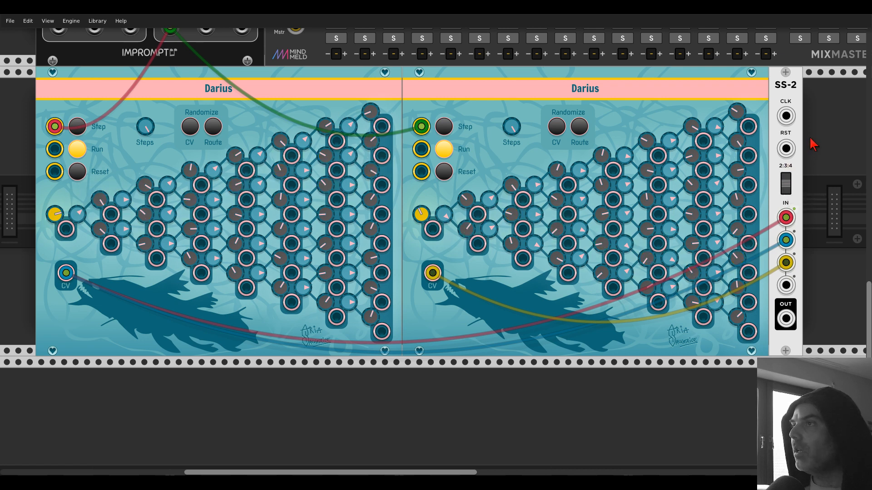
- Try clocking the SS-2 switch from Clocked's CLK 1 output
left_click_drag(809, 139, 824, 213)
left_click_drag(796, 182, 181, 92)
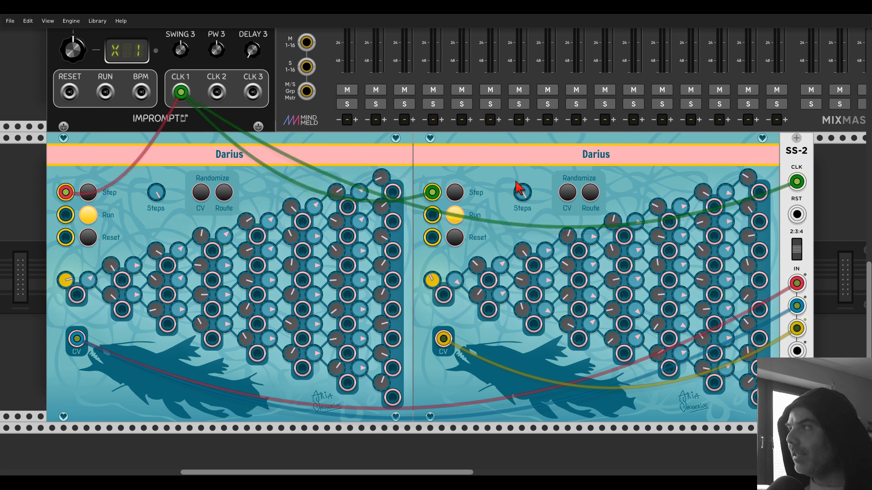
left_click_drag(796, 182, 744, 170)
left_click_drag(697, 147, 588, 114)
- Patch the first Darius's second output from the top in its last column to SS-2's CLK, and set the second Darius to 5 steps
left_click_drag(392, 144, 654, 106)
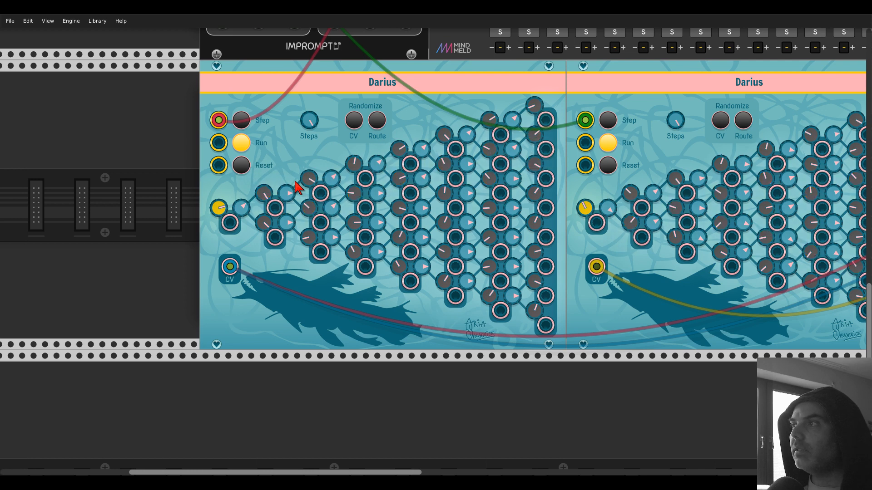
mouse_move(535, 134)
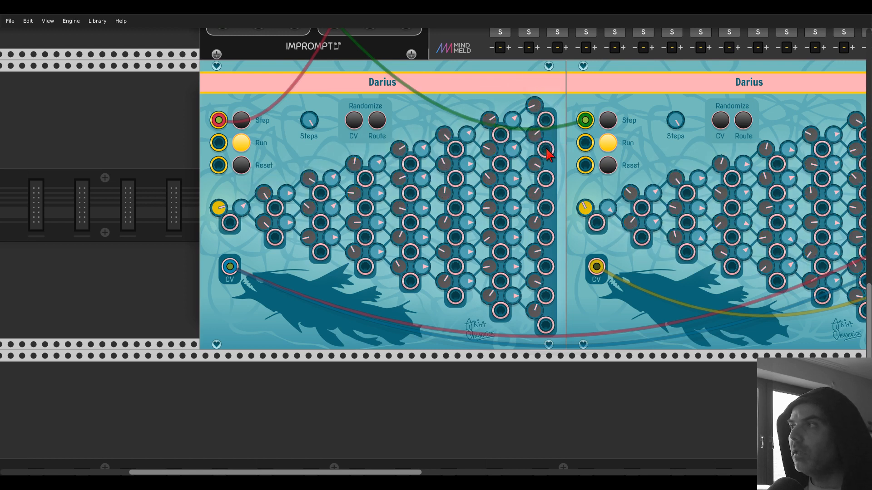
left_click_drag(546, 149, 793, 111)
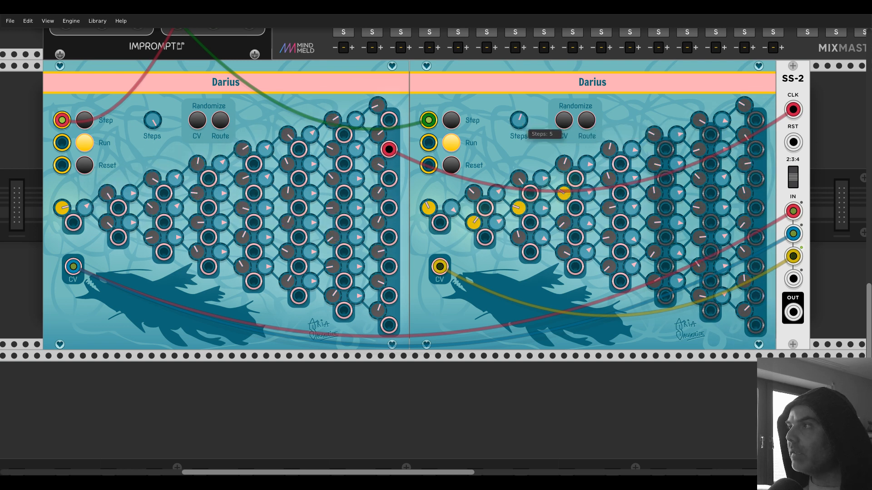
mouse_move(589, 219)
left_click_drag(630, 127, 450, 111)
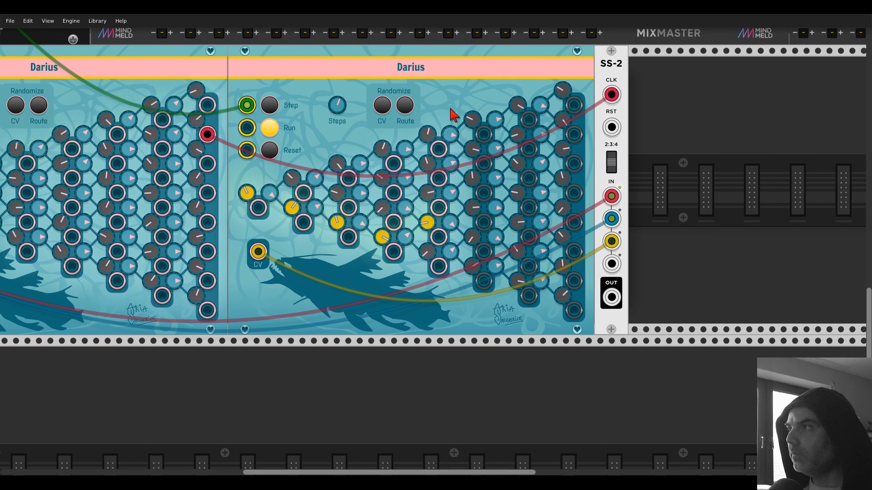
- Make room beside the second Darius by moving SS-2 away, and add the Bogaudio BOOL module found with the search "bool"
left_click_drag(605, 71, 662, 72)
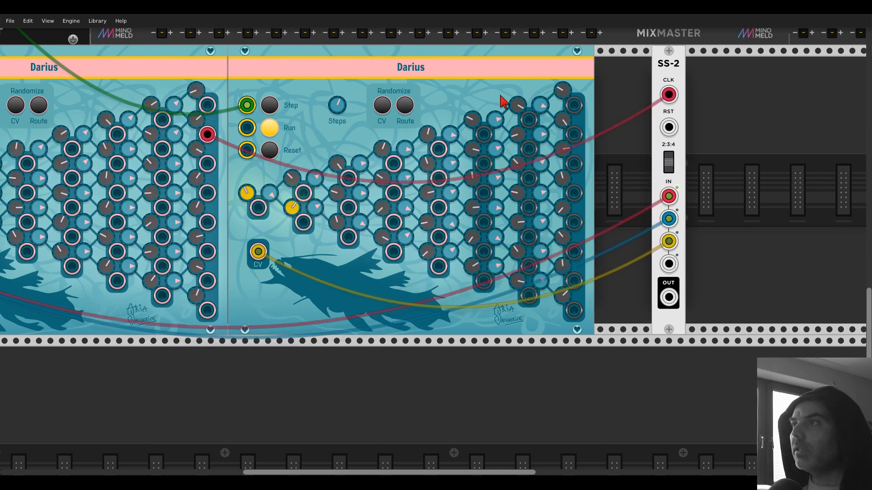
right_click(615, 168)
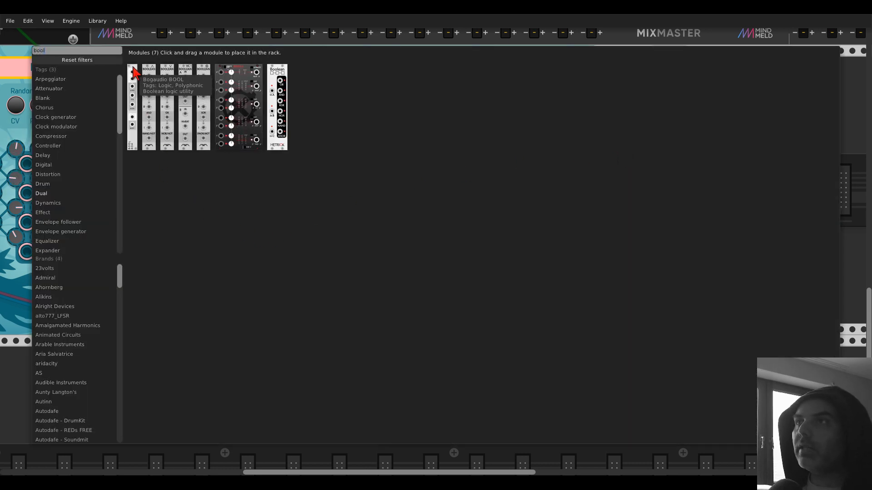
left_click(132, 73)
- Route the SS-2 clock cable and the second Darius's uppermost fifth-column output through BOOL's OR into SS-2's CLK, placing SS-2 beside BOOL
left_click_drag(668, 94, 438, 179)
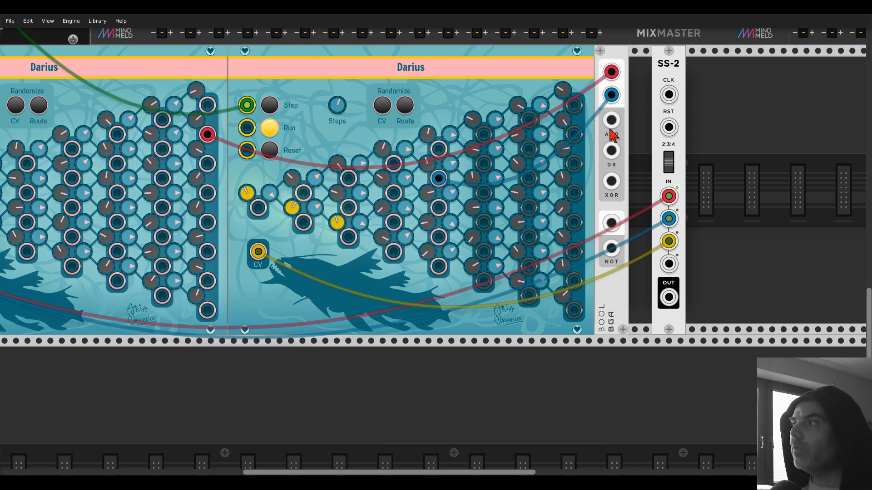
left_click_drag(612, 155, 644, 131)
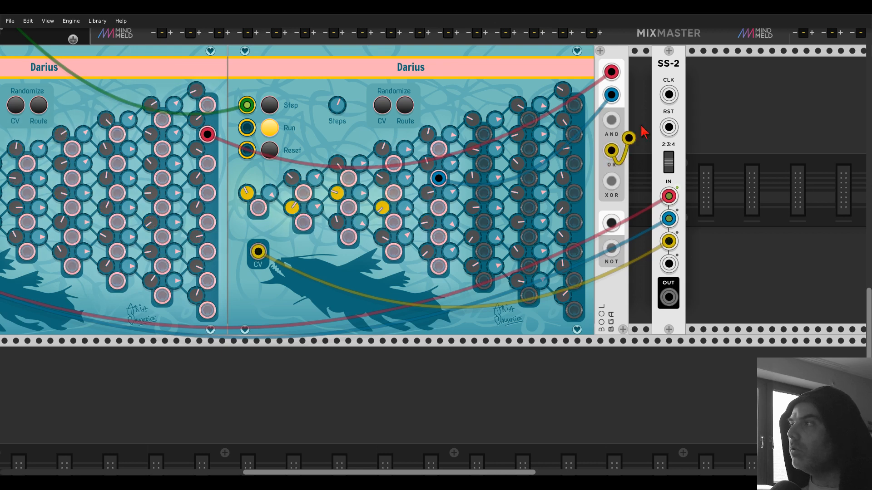
left_click_drag(664, 97, 636, 74)
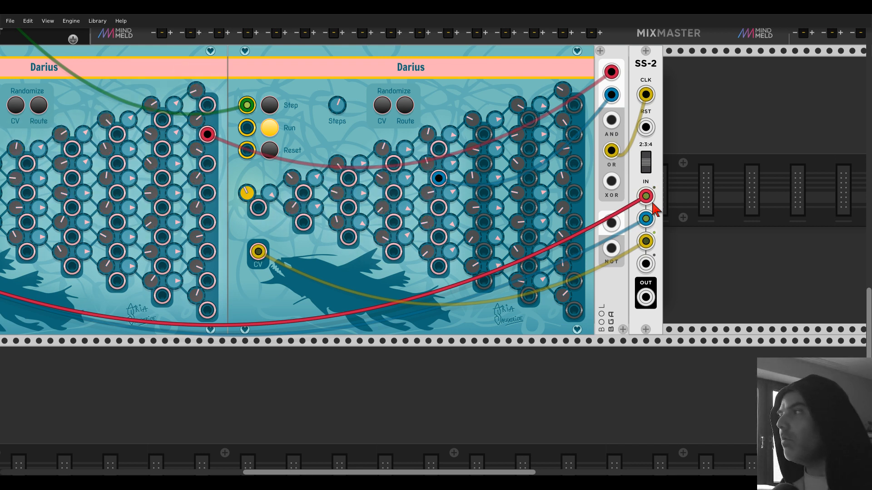
- Patch the middle fifth-column output of the first Darius to that module's own Reset input
scroll(672, 127, "down", 2)
left_click_drag(675, 147, 668, 269)
scroll(671, 270, "up", 1)
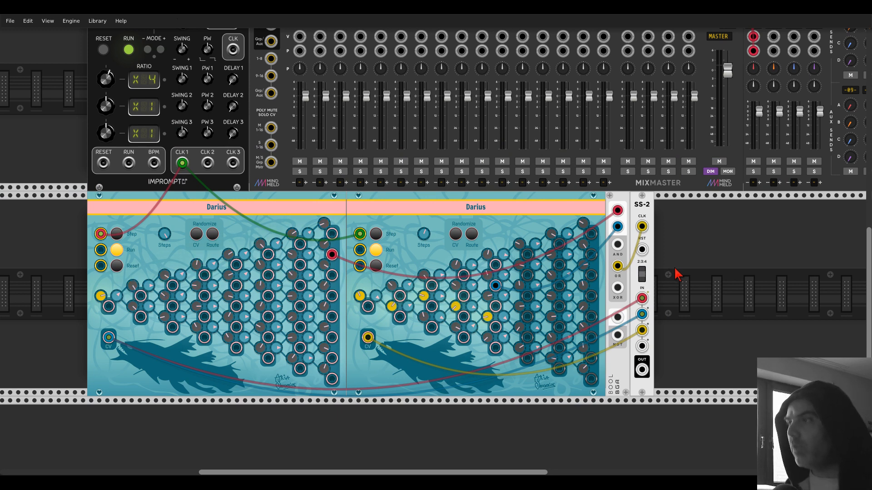
left_click_drag(675, 268, 671, 208)
scroll(366, 288, "up", 1)
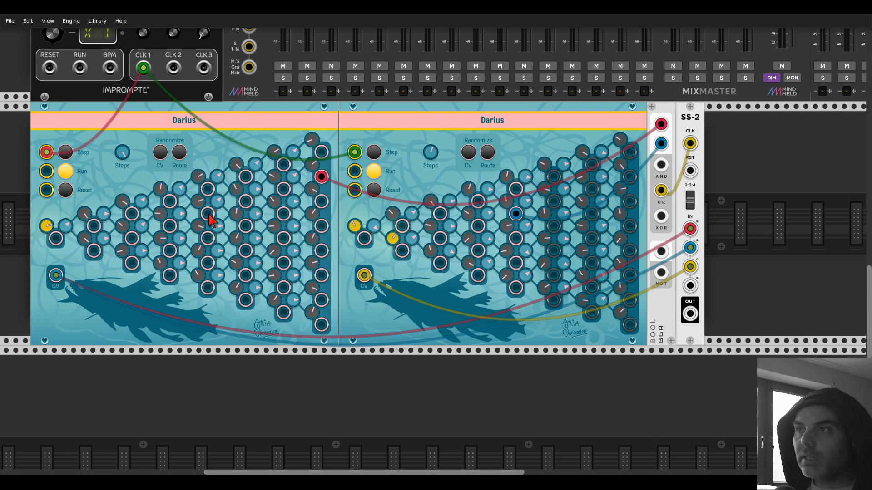
left_click_drag(207, 238, 47, 191)
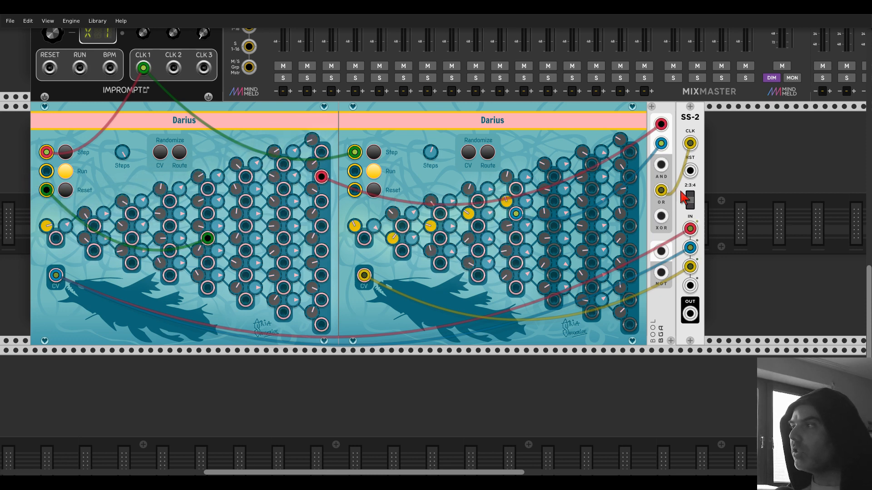
- Find the Geodesics Energy oscillator with the search "energ" and place it beside SS-2
scroll(727, 221, "up", 2)
left_click_drag(695, 210, 505, 215)
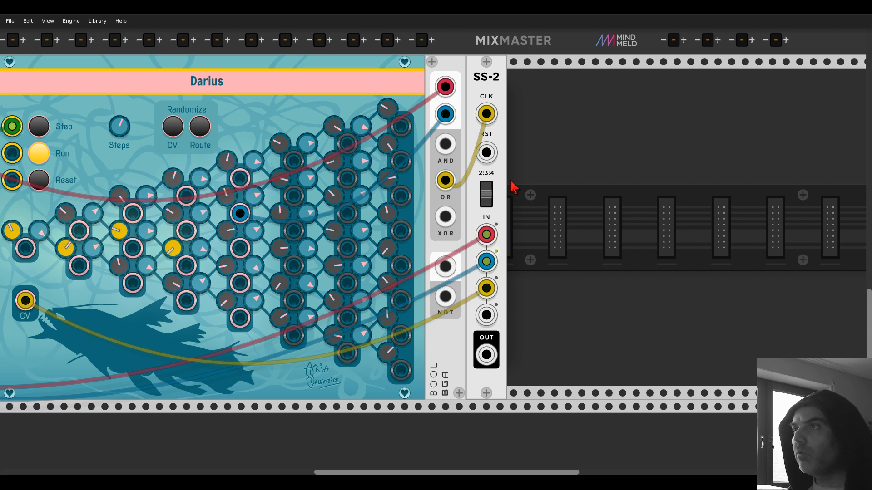
scroll(513, 186, "down", 5)
scroll(530, 179, "up", 4)
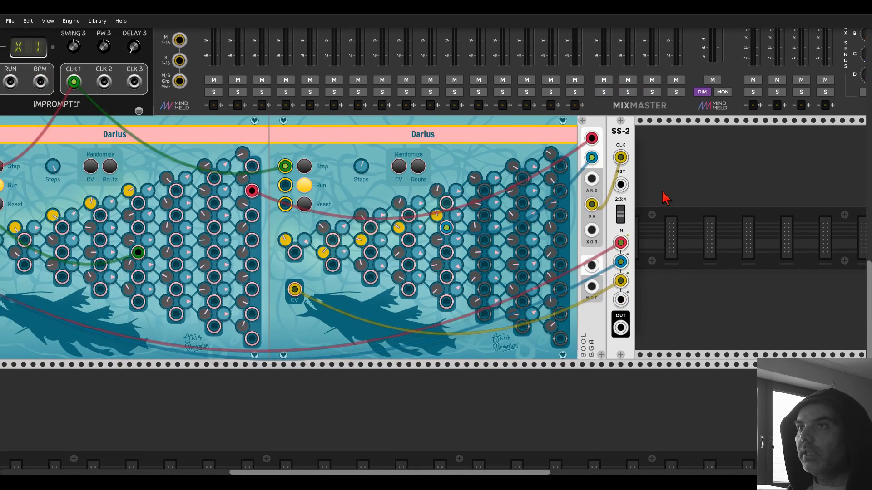
scroll(609, 189, "down", 2)
right_click(611, 190)
type("energ")
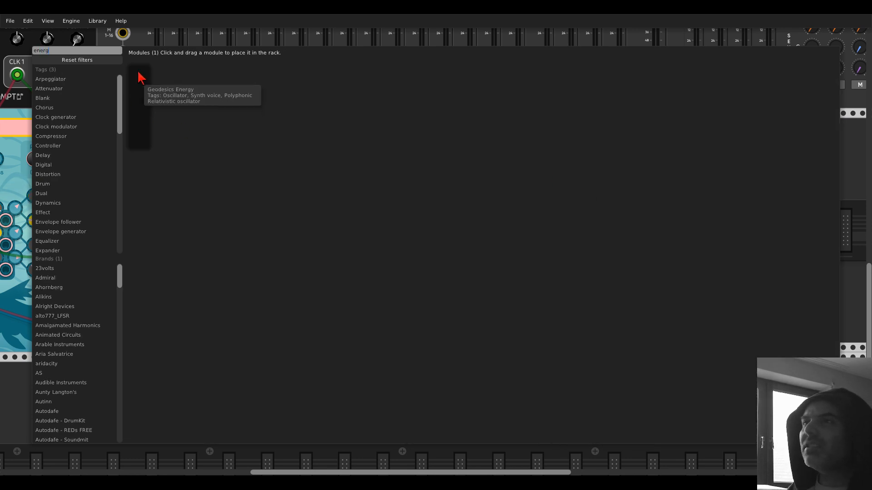
left_click_drag(140, 78, 569, 211)
- Add the AD envelope module from the search "eg" beside Energy and patch its ENV OUT to the port just below Energy's top output
right_click(681, 227)
type("eg")
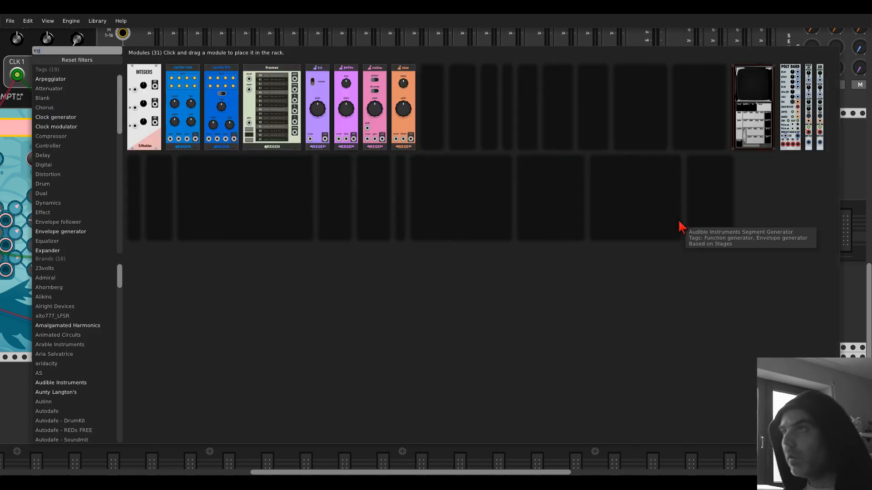
left_click_drag(821, 71, 643, 205)
left_click_drag(655, 330, 612, 173)
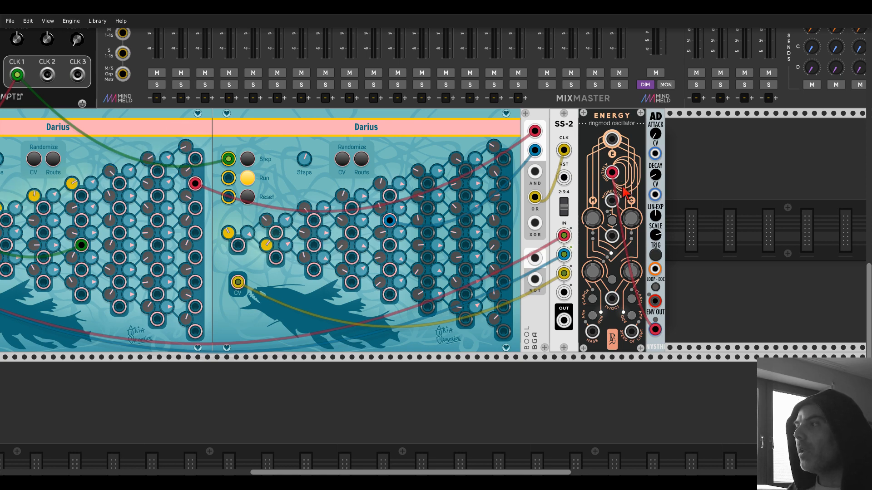
- Move Energy and AD away from SS-2 and add a VCA in the gap using the search "vca"
left_click_drag(621, 186, 726, 182)
right_click(638, 168)
type("v")
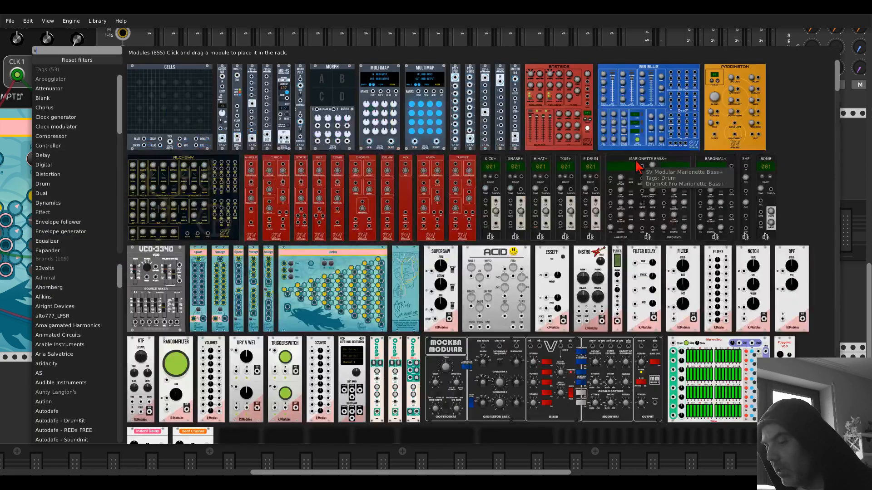
type("ca")
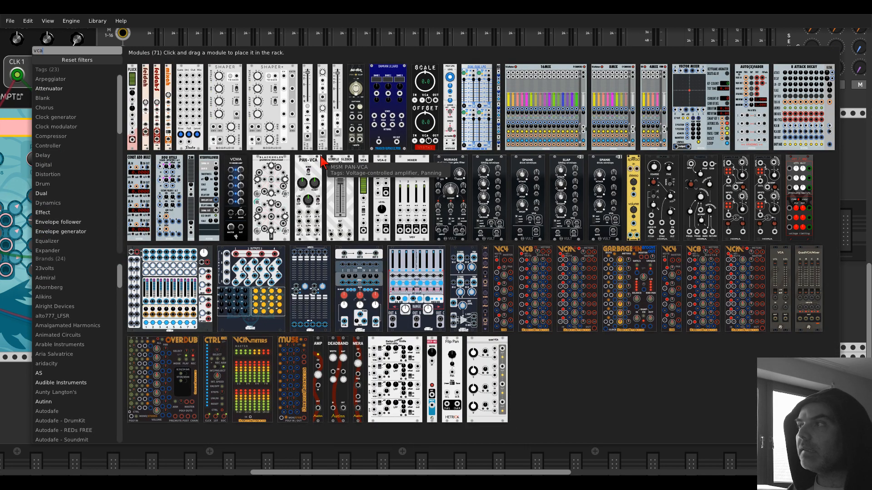
left_click(363, 166)
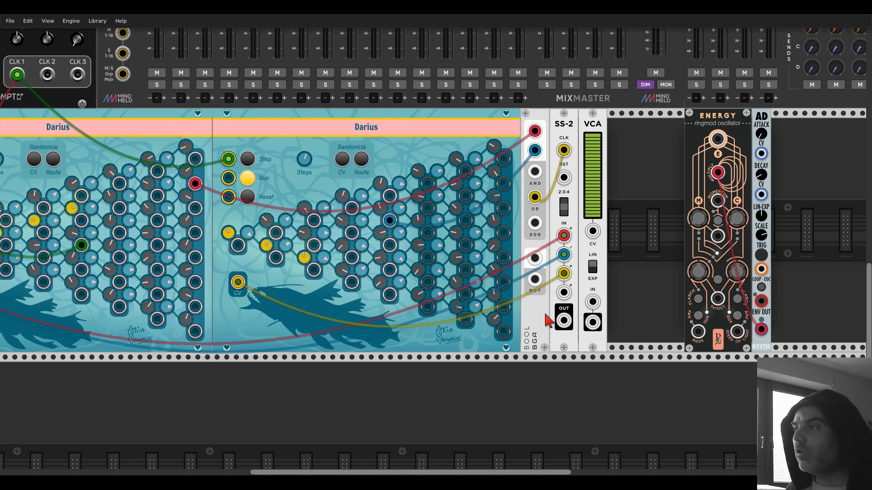
- Patch SS-2's OUT to the VCA's IN and lower the VCA level to about 20%
left_click_drag(563, 321, 591, 304)
right_click(592, 190)
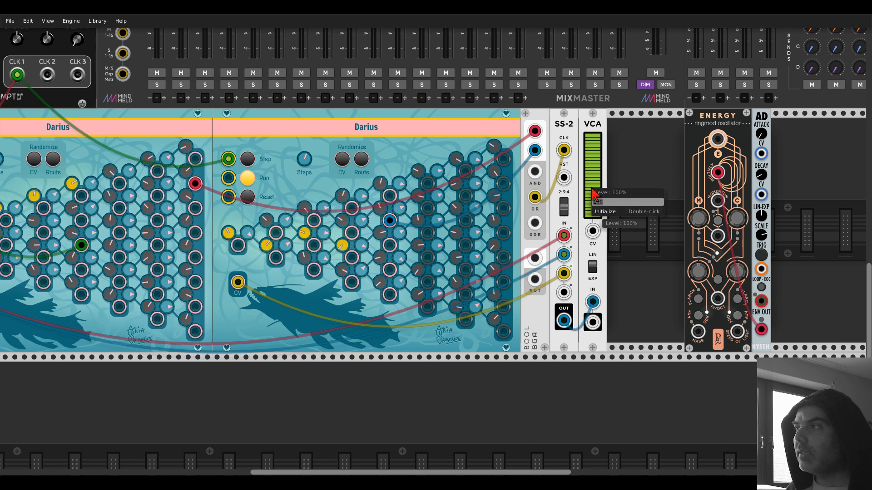
type("25")
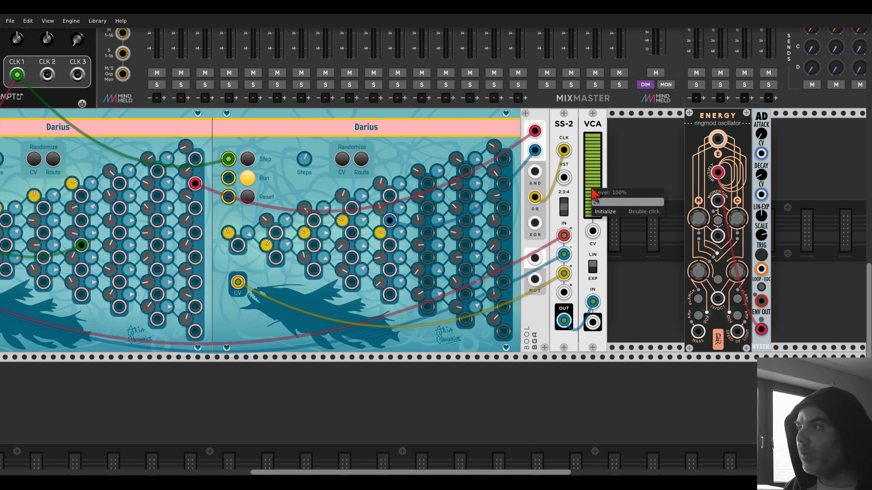
type("0")
key("Return")
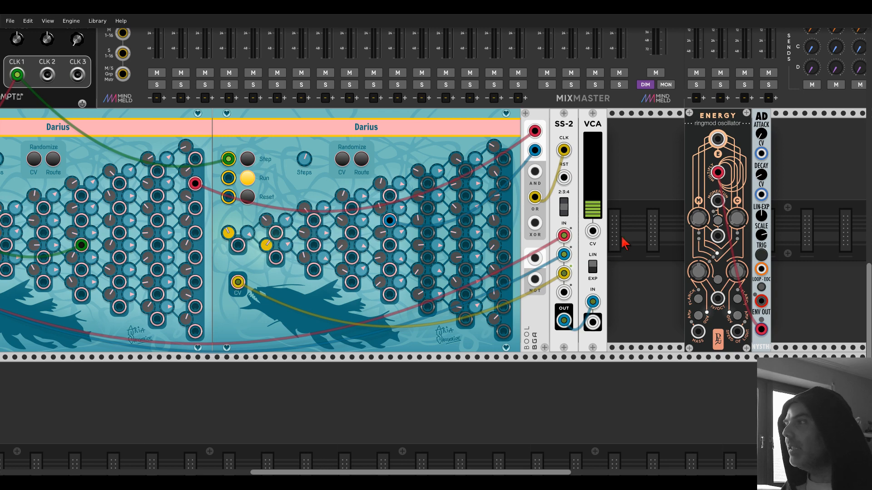
- Move Energy and AD farther from the VCA and add the ML Modules Quantum quantizer from the search "quanti" between them
left_click_drag(689, 128, 729, 128)
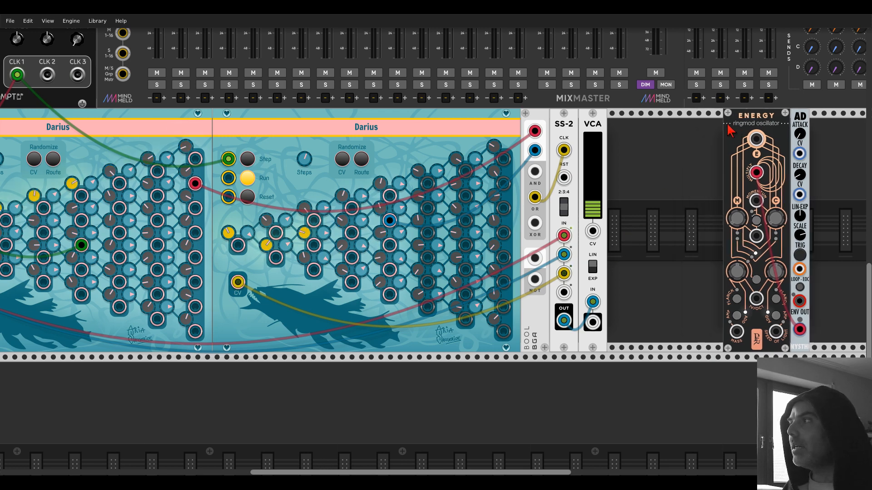
right_click(682, 204)
type("quanti")
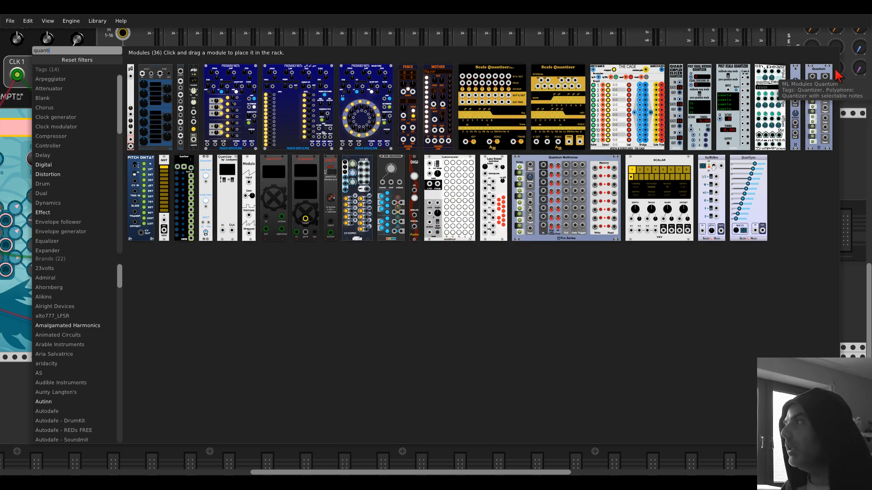
left_click_drag(813, 92, 702, 186)
- Add 23volts Merge4 from the search "merge" between the VCA and Quantum, close the gap before Energy, and patch the VCA output to Merge4's first input
right_click(633, 185)
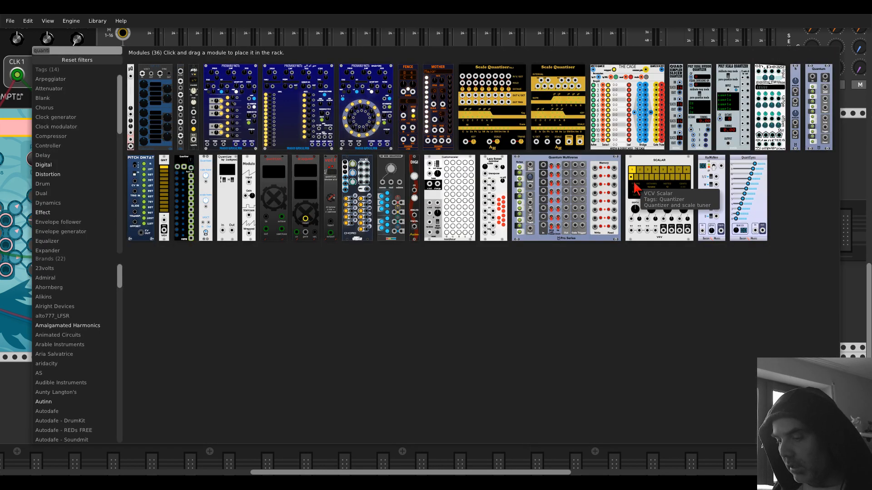
type("merge")
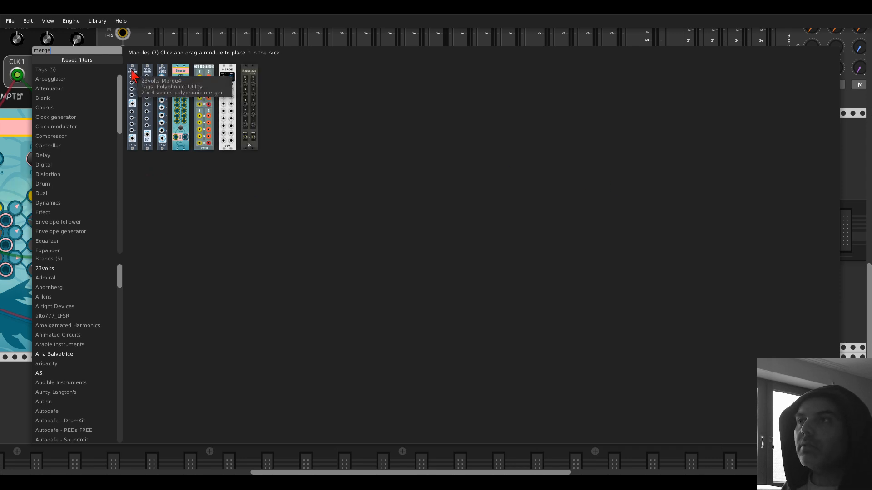
left_click_drag(132, 75, 623, 229)
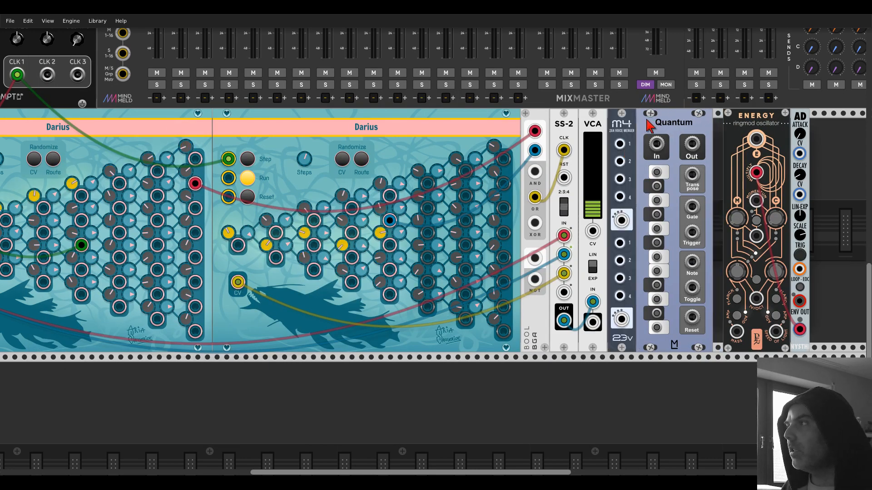
left_click_drag(765, 123, 791, 122)
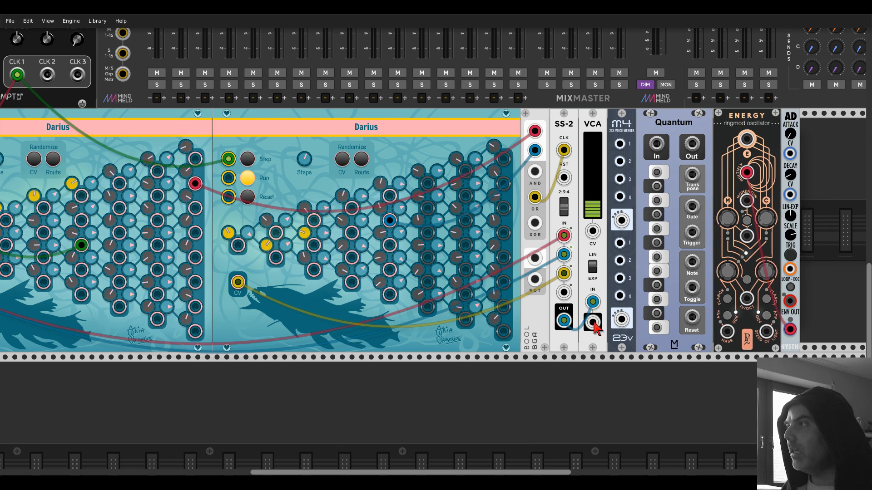
left_click_drag(593, 323, 619, 145)
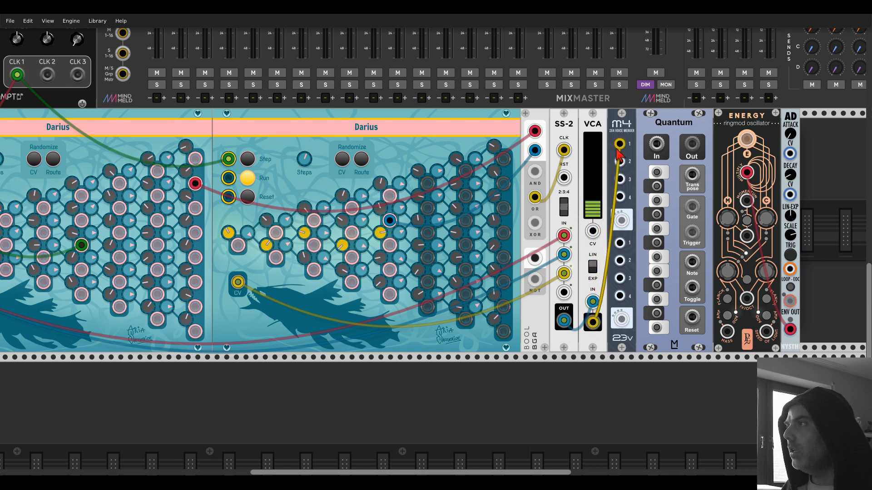
- Delete Merge4 and put the Aria Salvatrice Splirge from the search "aria" in its place between the VCA and Quantum
right_click(620, 128)
left_click(629, 209)
right_click(626, 204)
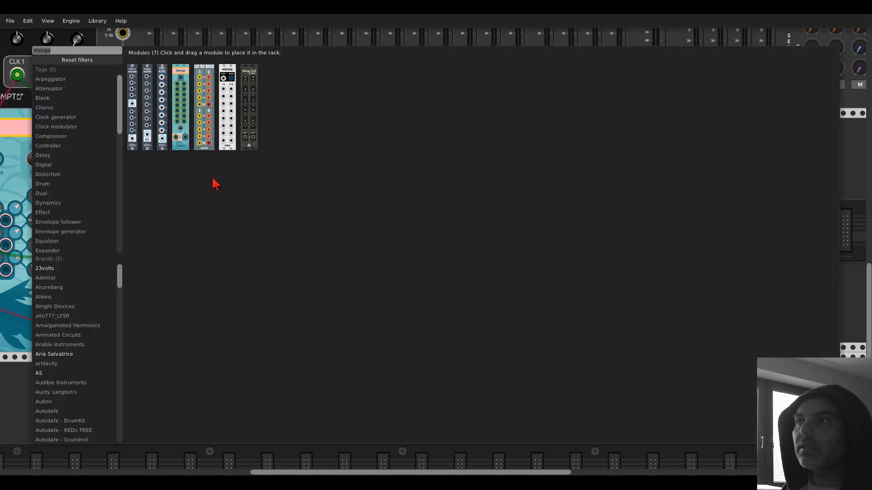
type("aria")
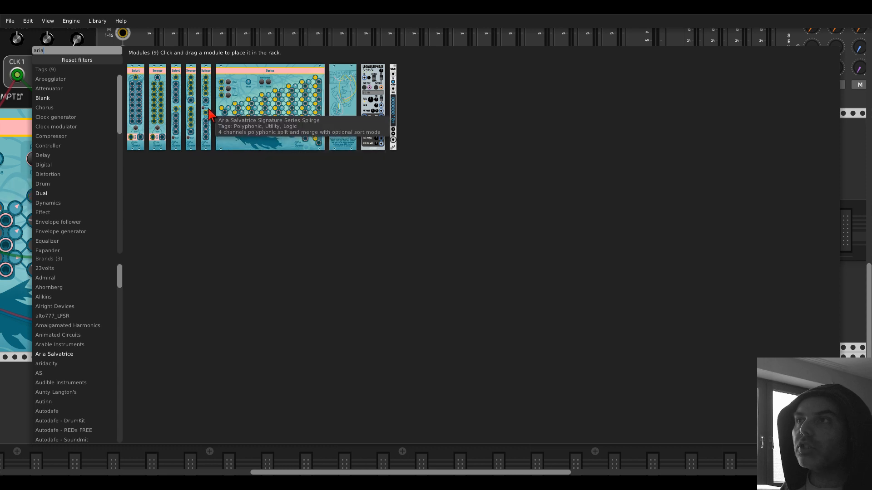
left_click_drag(208, 110, 526, 197)
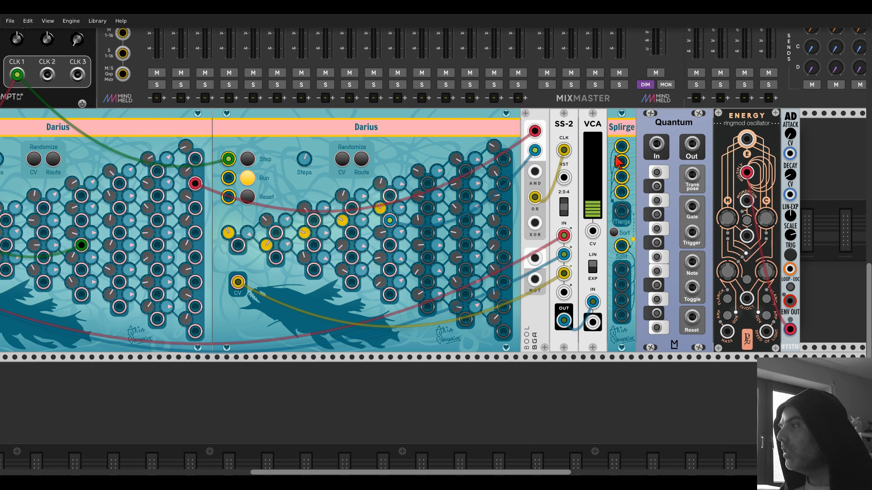
- Delete Splirge and add a fresh copy of it in the same gap between the VCA and Quantum
right_click(618, 131)
left_click(630, 211)
right_click(627, 207)
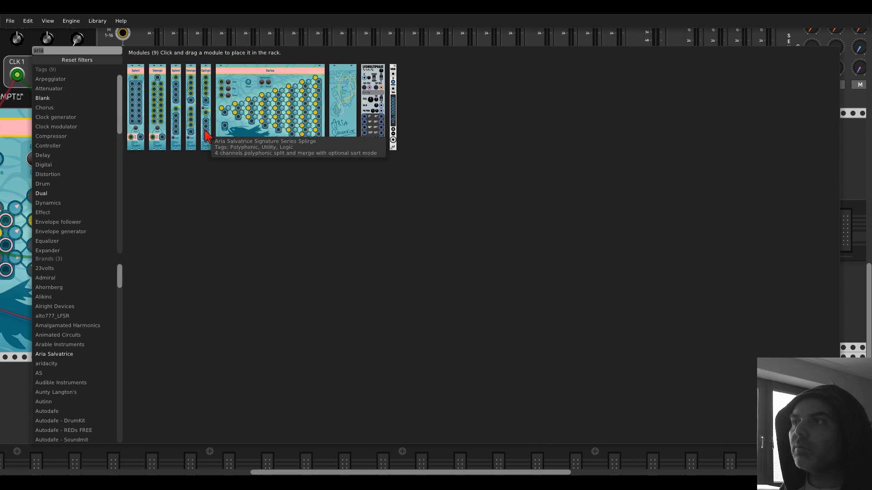
left_click(206, 135)
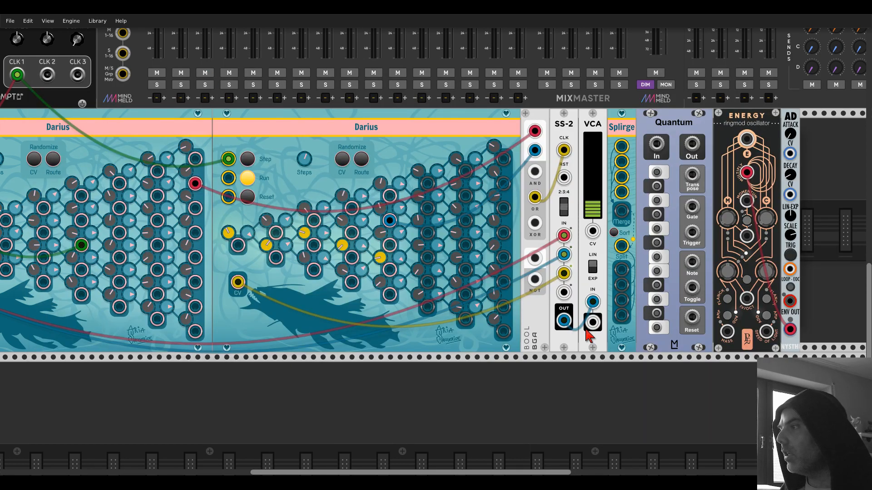
- Patch the VCA output to Splirge's first merge input, route Merge through Quantum back to Split, and patch Splirge's first split output to Energy's 1V/OCT
left_click_drag(592, 323, 622, 147)
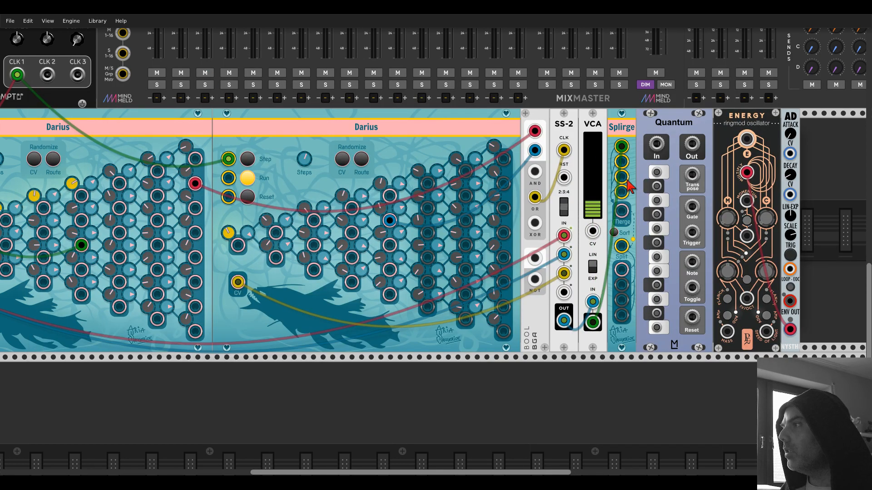
left_click_drag(622, 211, 656, 144)
left_click_drag(623, 245, 692, 143)
left_click_drag(622, 268, 746, 299)
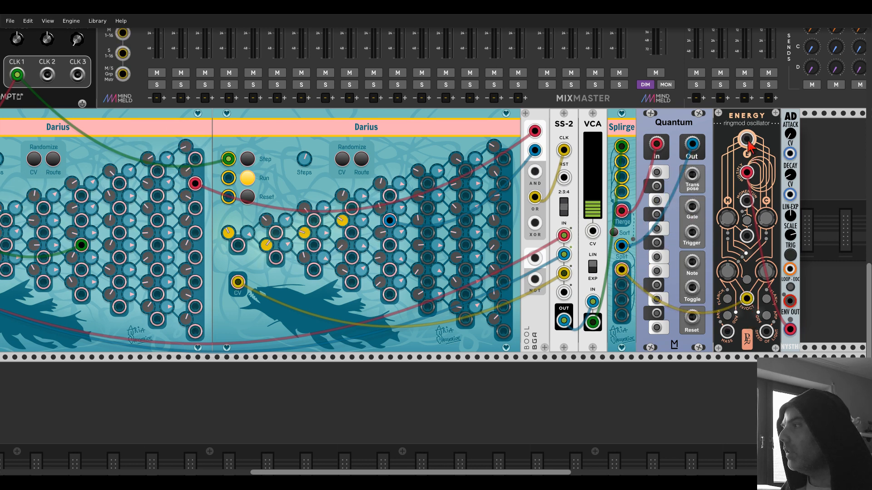
- Patch Energy's output to MixMaster channel 1's left input and Quantum's Trigger output to AD's trigger input
left_click_drag(746, 138, 160, 103)
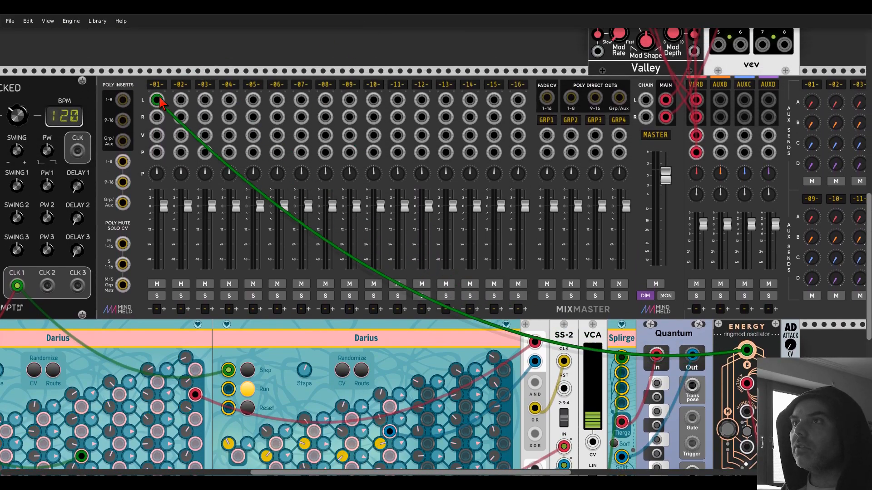
scroll(693, 263, "down", 5)
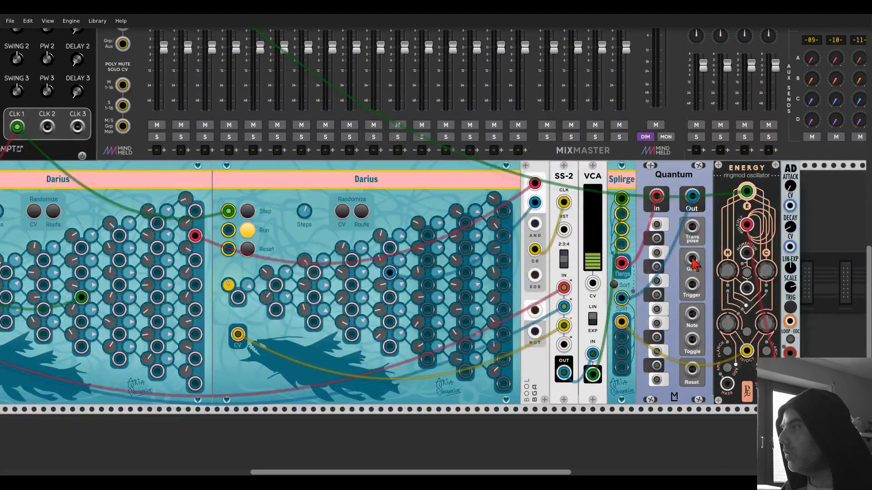
left_click_drag(692, 285, 790, 322)
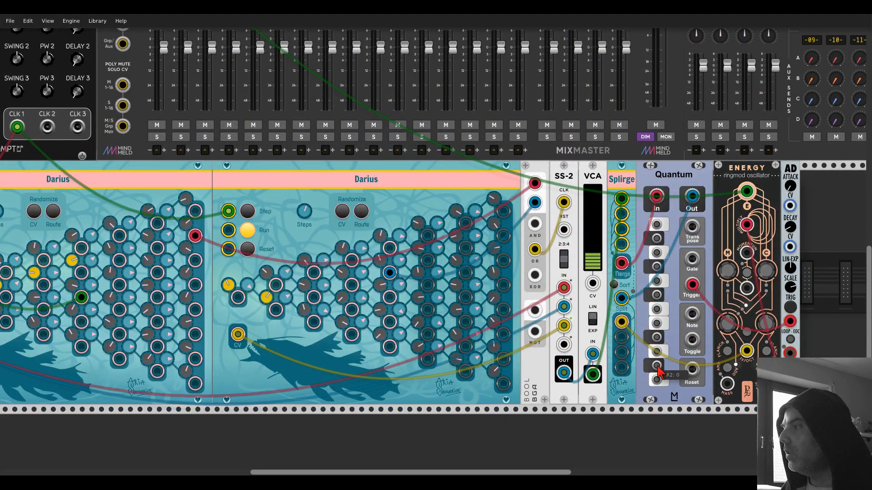
- Enable the notes D, F, G, A and A# on the Quantum quantizer
left_click(656, 350)
left_click(656, 309)
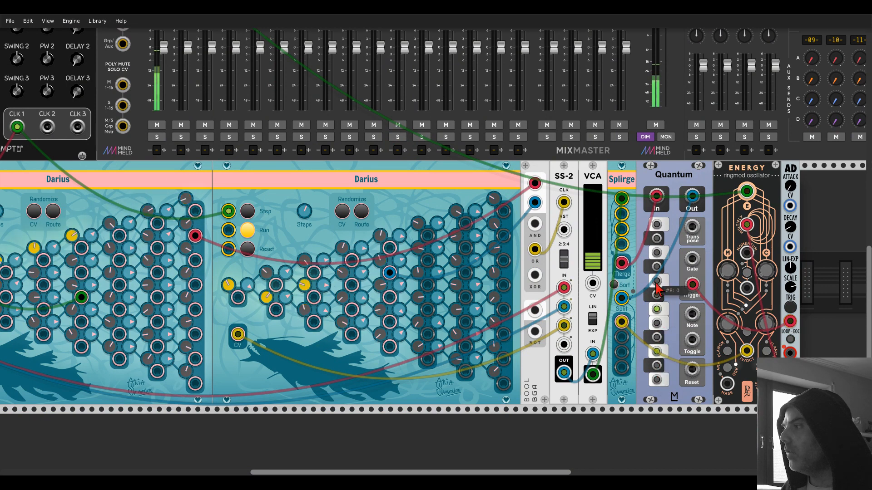
left_click(656, 280)
left_click(656, 252)
left_click(656, 238)
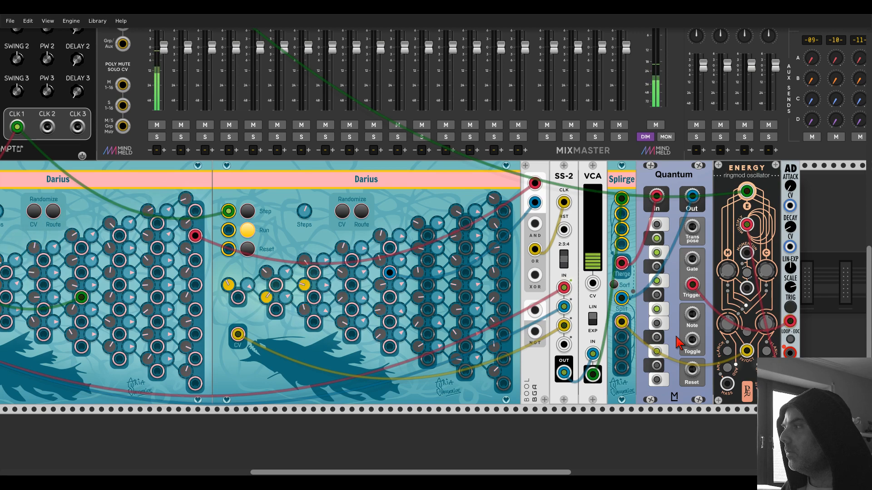
- Set AD's LIN-EXP knob to about 0.614
left_click_drag(345, 375, 458, 305)
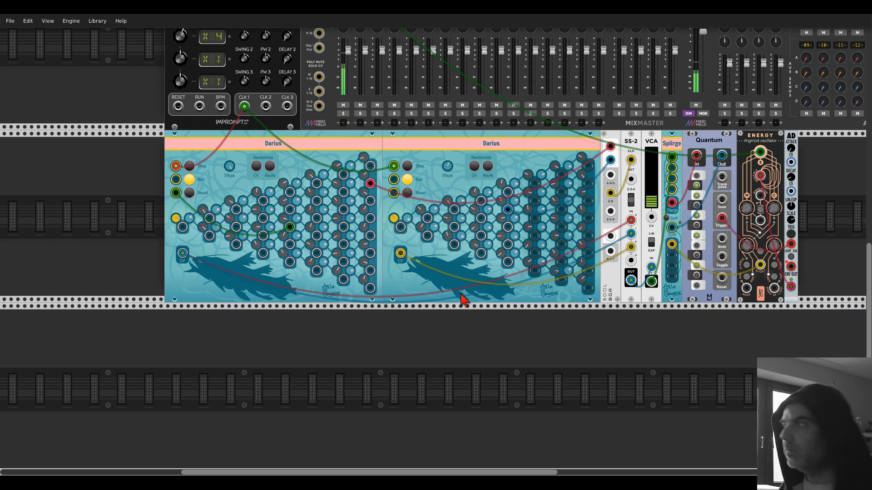
left_click_drag(791, 207, 791, 175)
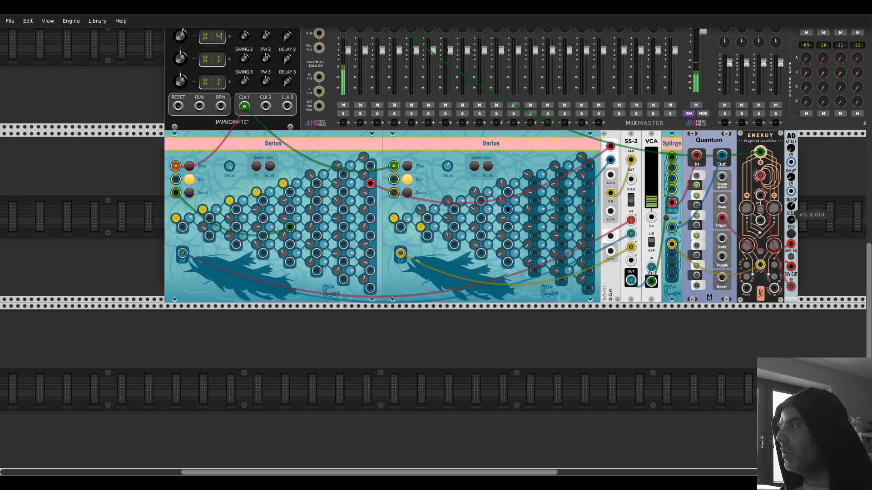
scroll(630, 262, "down", 5)
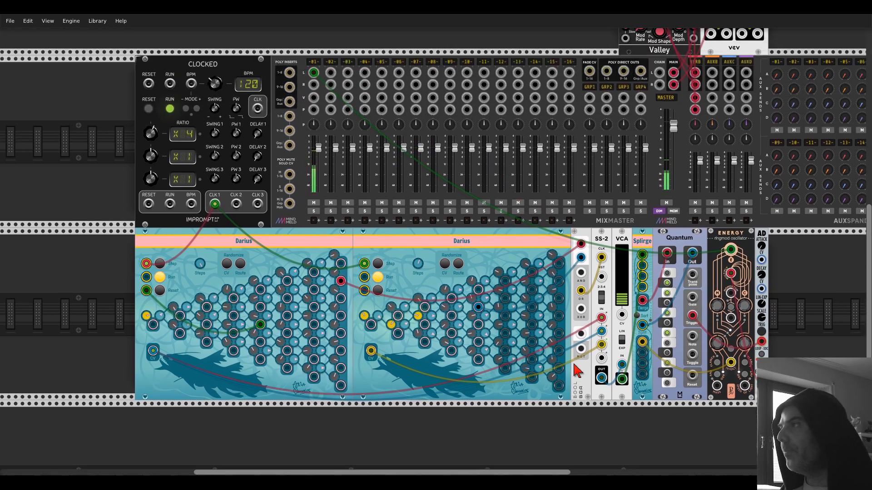
scroll(804, 273, "up", 4)
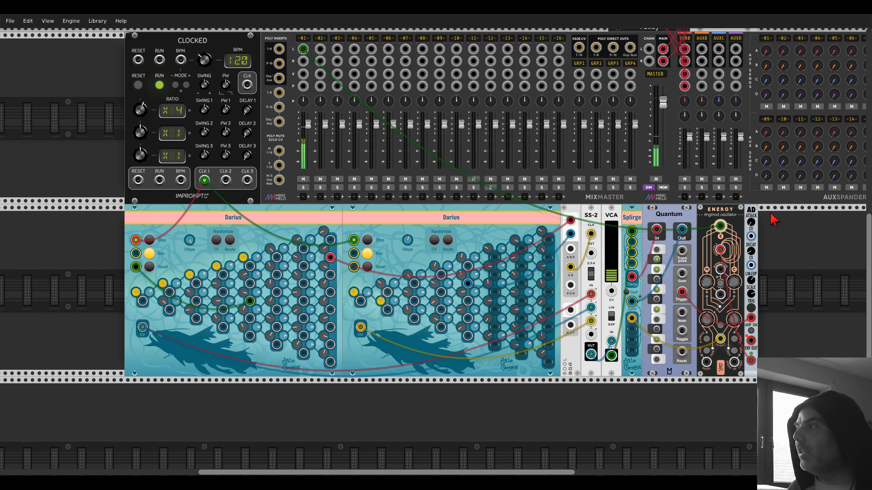
- Add the Aria Salvatrice 8hp Blank Plate directly beside AD
right_click(799, 268)
left_click_drag(337, 81, 755, 288)
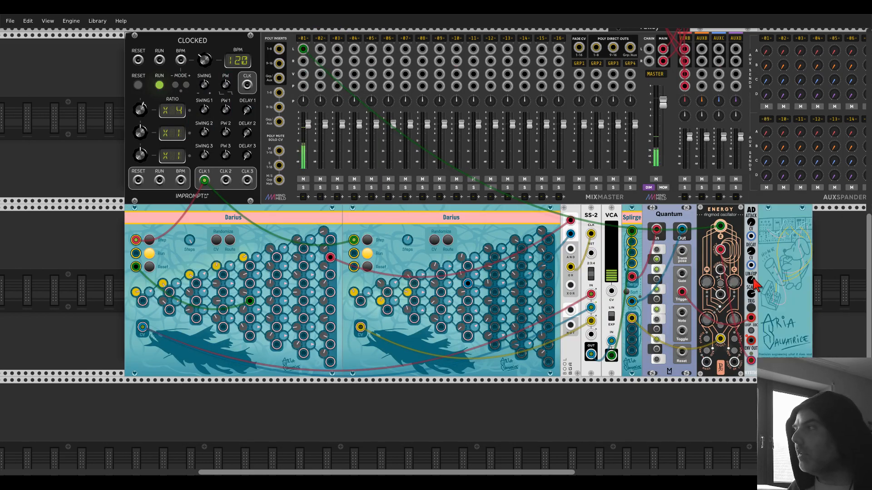
left_click_drag(741, 402, 409, 336)
scroll(481, 215, "up", 5)
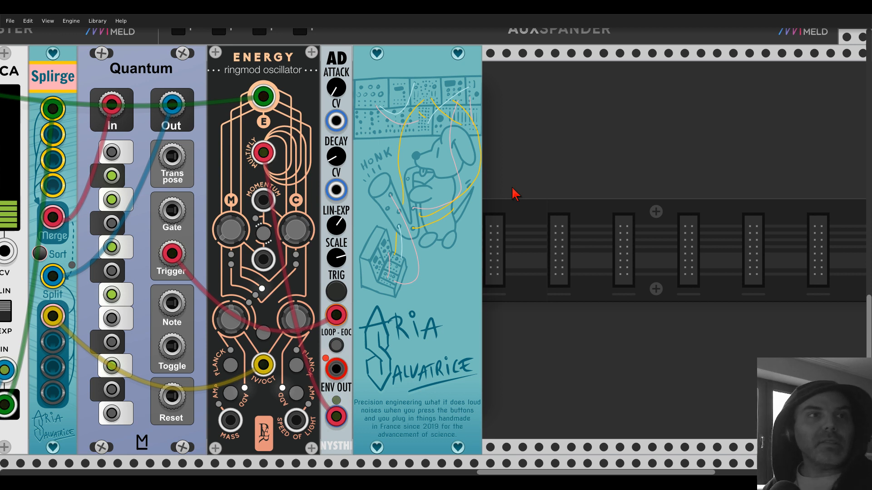
- Duplicate the Aria Salvatrice blank plate and delete the copy placed in the row beneath
right_click(447, 156)
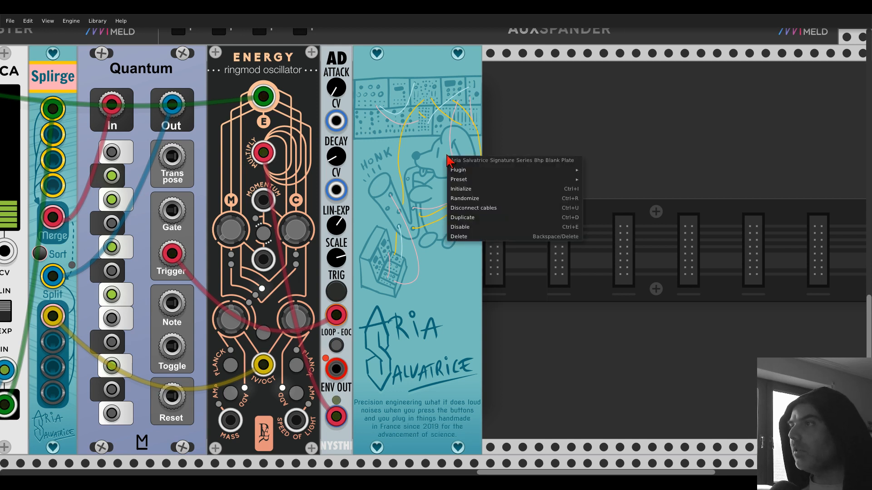
left_click(414, 349)
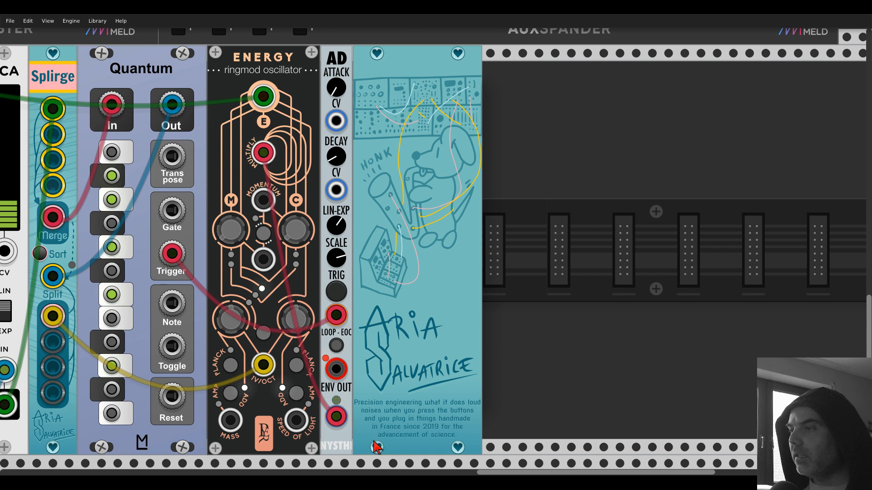
right_click(428, 398)
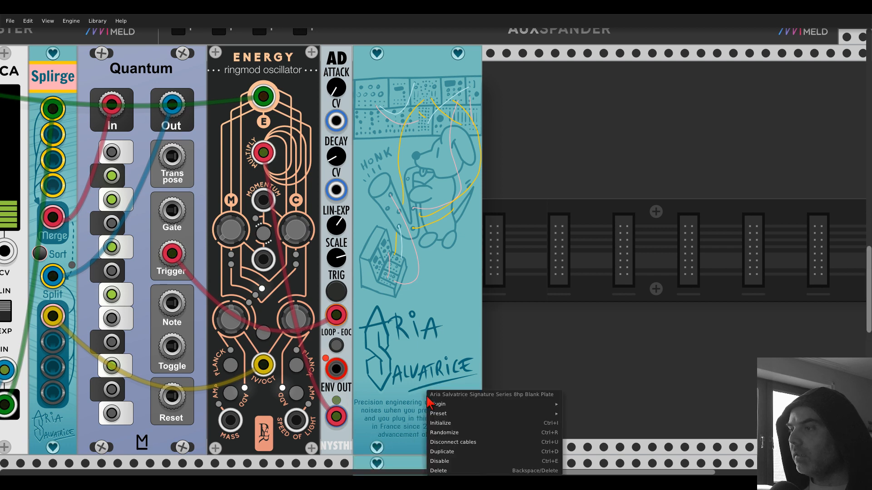
left_click(408, 390)
scroll(413, 393, "down", 6)
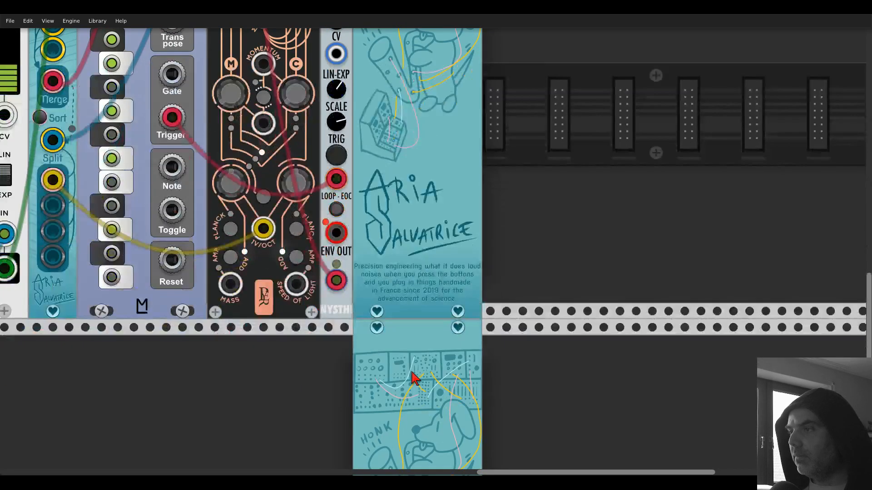
key("Delete")
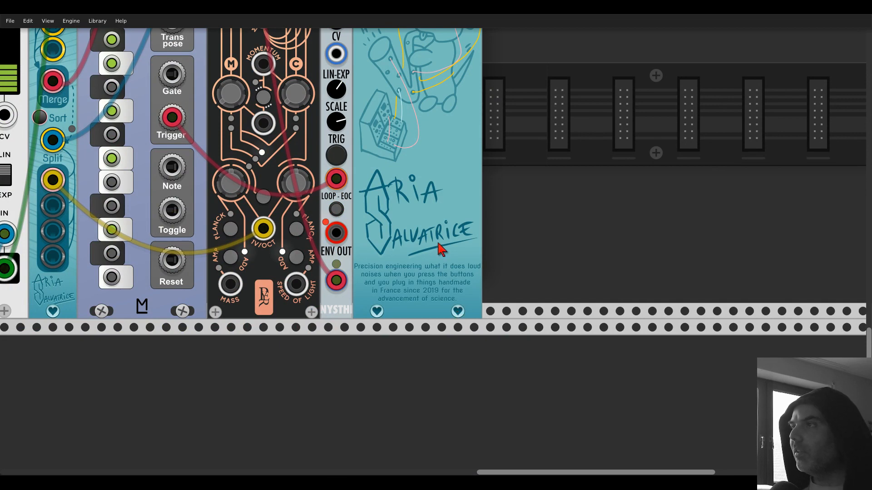
- Move the remaining blank plate slightly away from AD and delete it
scroll(440, 247, "up", 6)
left_click_drag(433, 50, 453, 49)
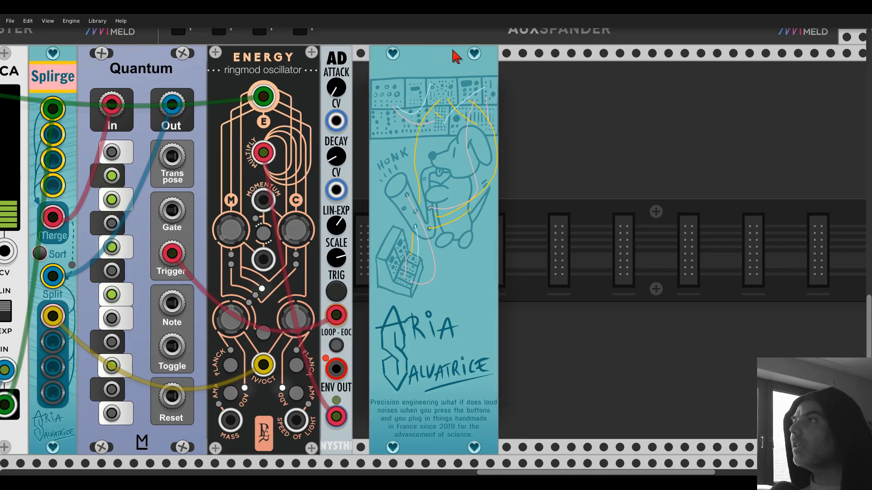
right_click(448, 50)
left_click(441, 68)
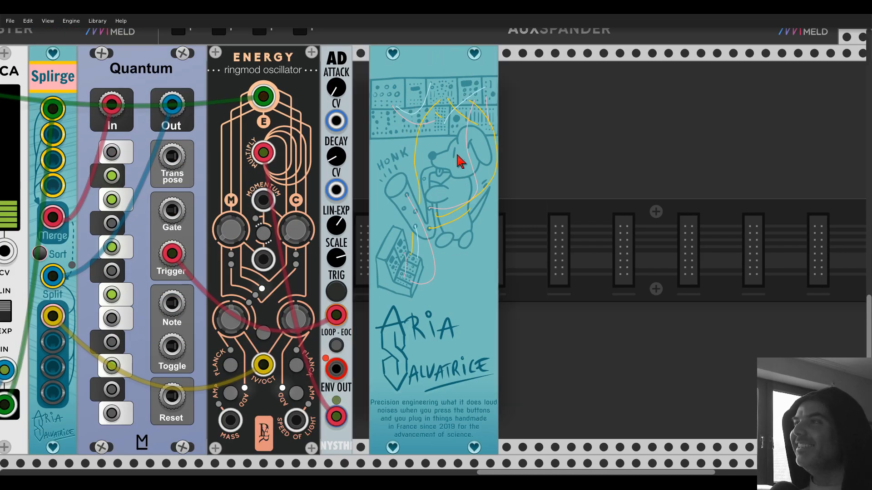
right_click(440, 85)
left_click(453, 167)
- Patch the first Darius's CV output to the Energy input jack just below Momentum
scroll(442, 203, "down", 3)
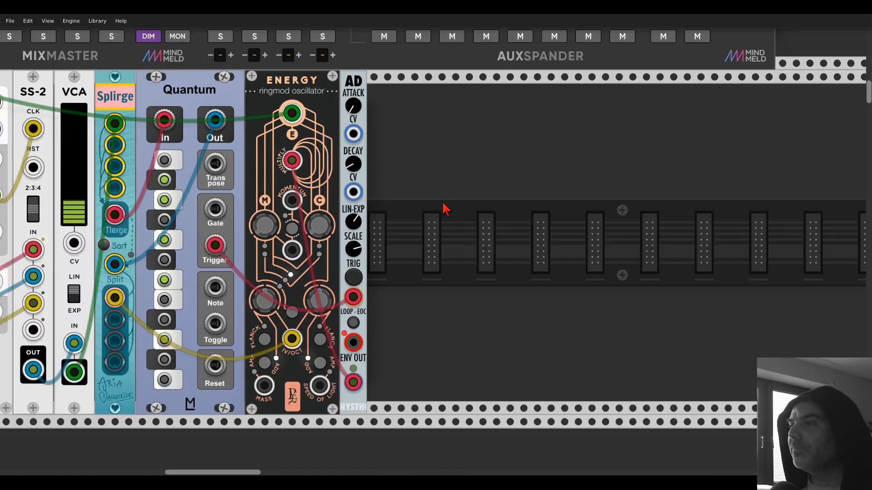
left_click_drag(584, 232, 551, 209)
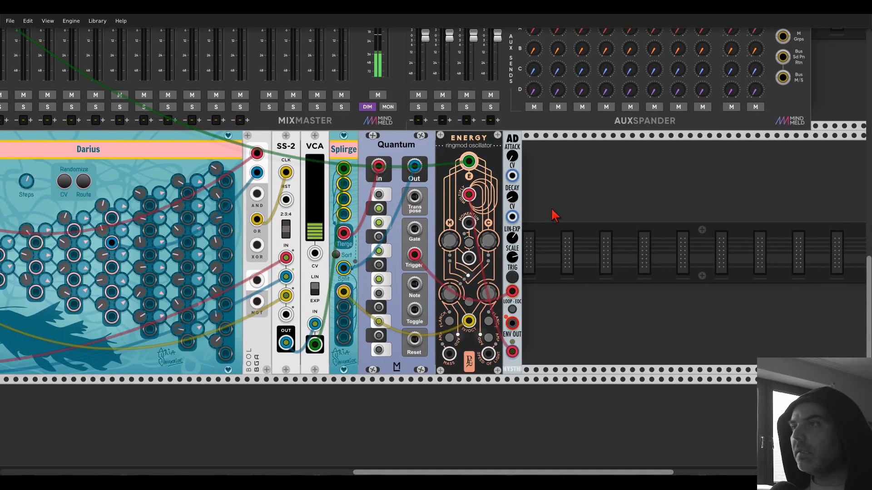
scroll(704, 179, "down", 2)
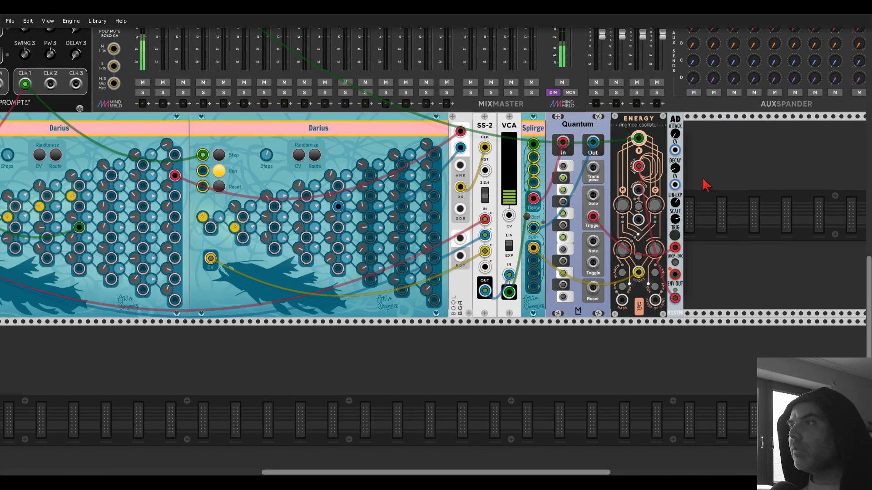
left_click_drag(720, 172, 788, 175)
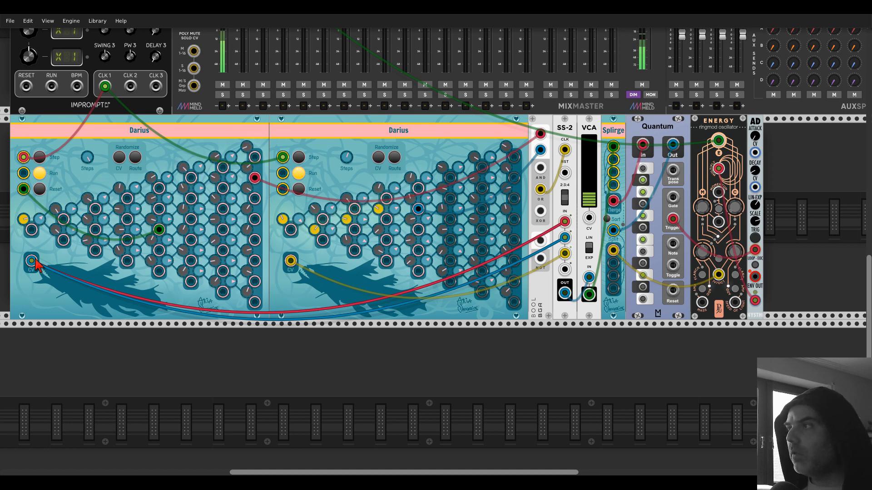
mouse_move(587, 153)
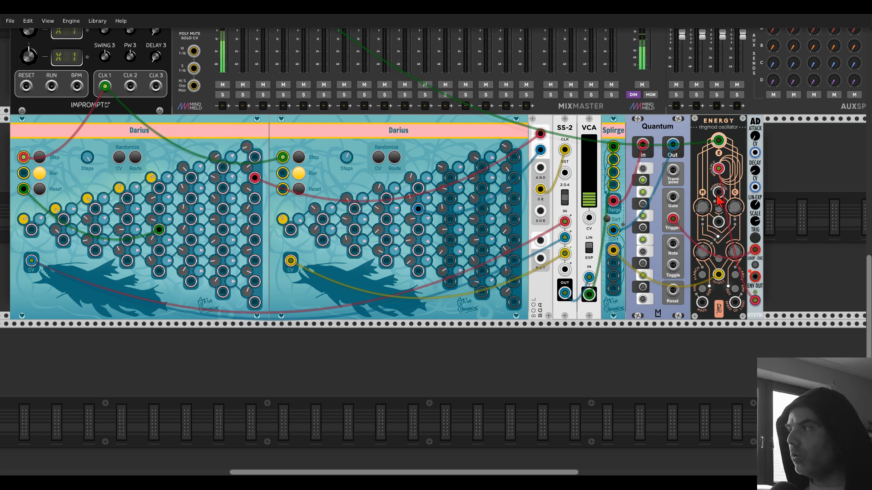
left_click_drag(718, 222, 32, 261)
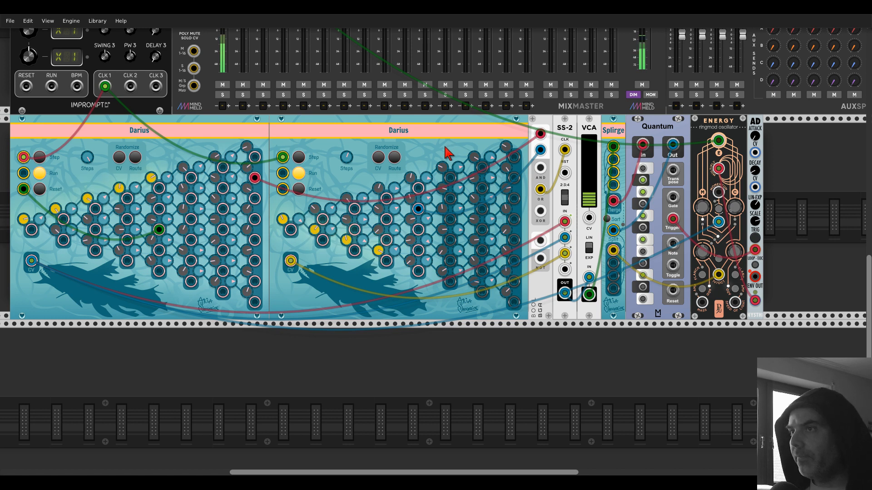
- Move Energy away from Quantum to open a gap and search the module library for "invert"
left_click_drag(769, 140, 642, 179)
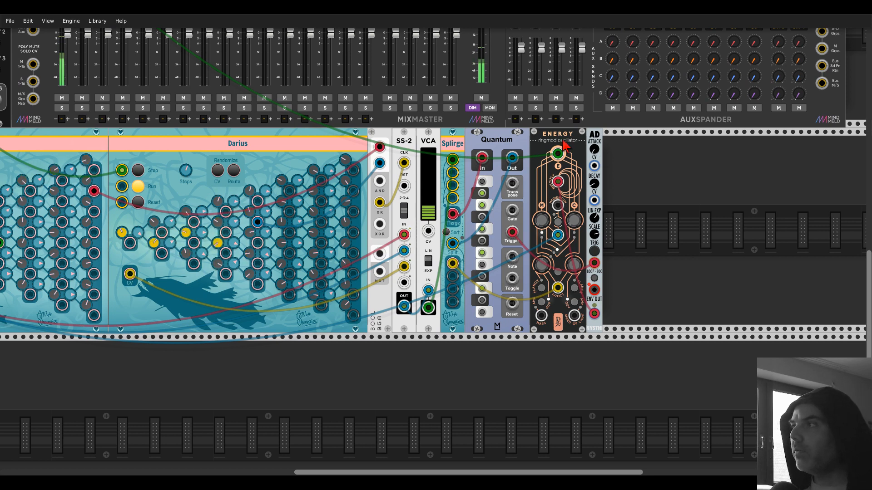
left_click_drag(563, 141, 644, 147)
right_click(579, 178)
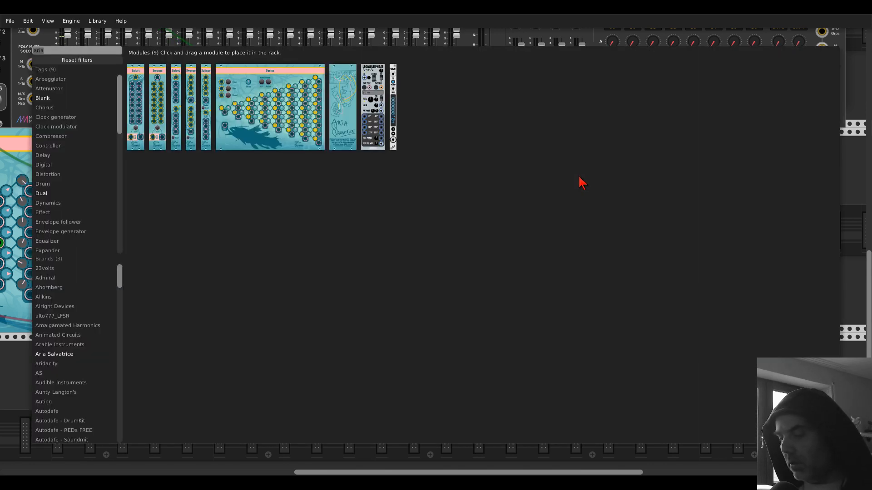
type("invert")
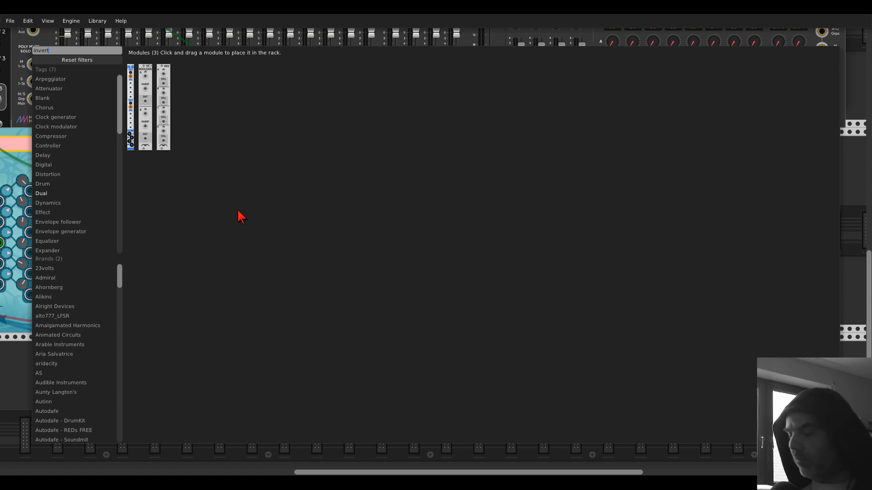
- Search the module library for "att" and place the Befaco Dual Atenuverter in the gap between Quantum and Energy
type("e")
key("BackSpace")
key("BackSpace")
key("BackSpace")
key("BackSpace")
type("a")
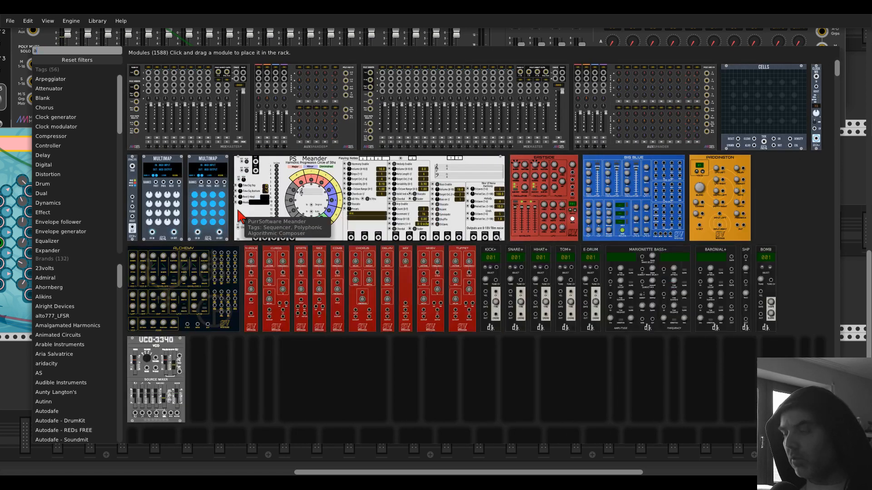
type("tt")
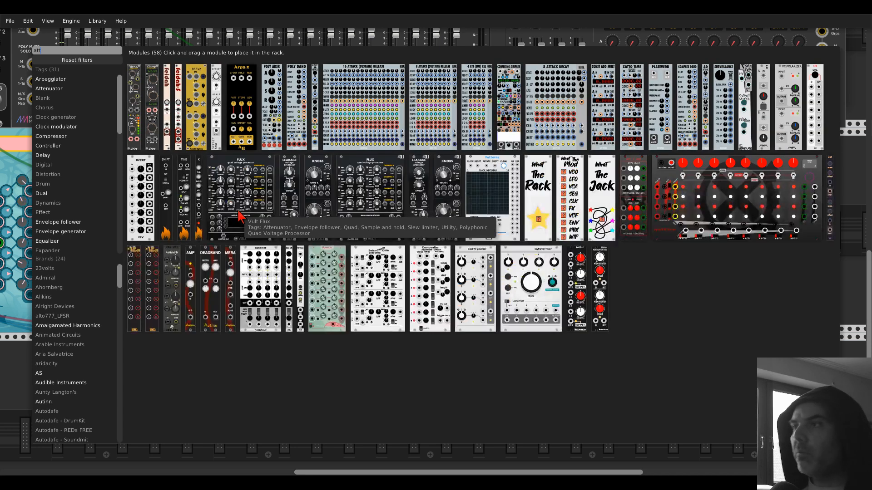
left_click(592, 254)
- Route the Darius CV into Energy through the first atenuverter channel with an adjusted offset, and close the gap before Energy and AD
mouse_move(638, 234)
left_mouse_down()
mouse_move(539, 216)
mouse_move(576, 231)
mouse_move(637, 235)
left_mouse_up()
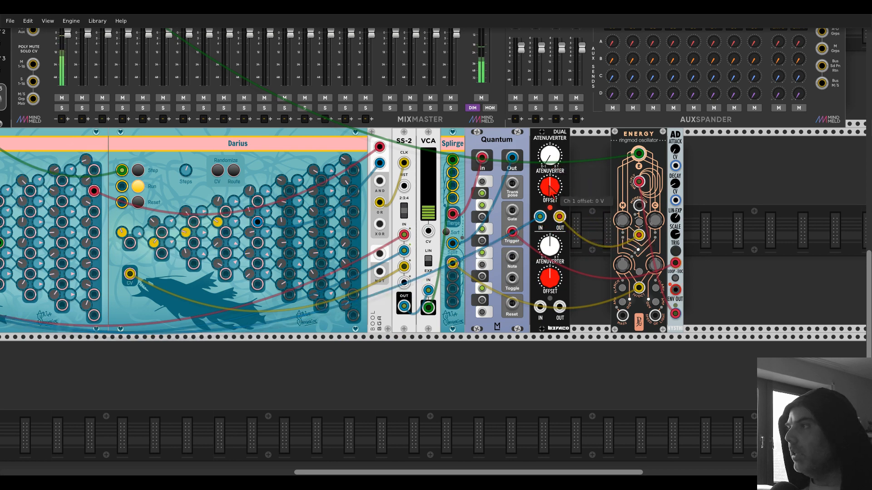
left_click_drag(562, 193, 562, 191)
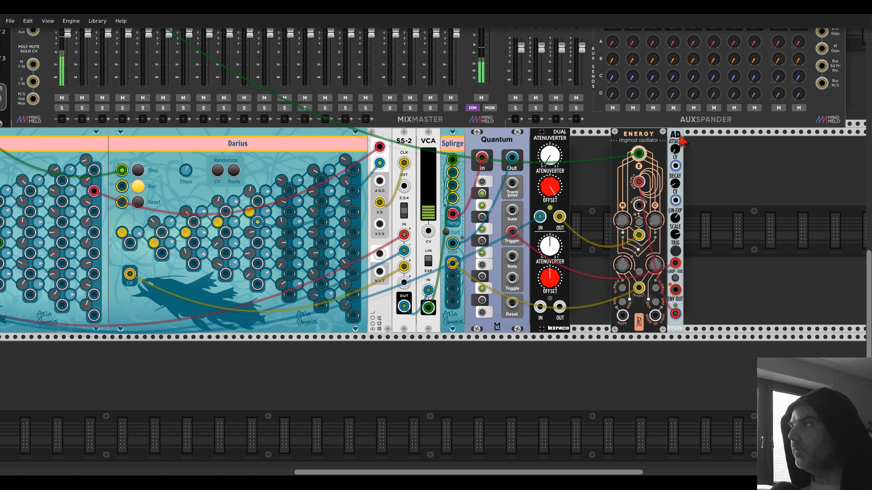
left_click_drag(681, 141, 649, 145)
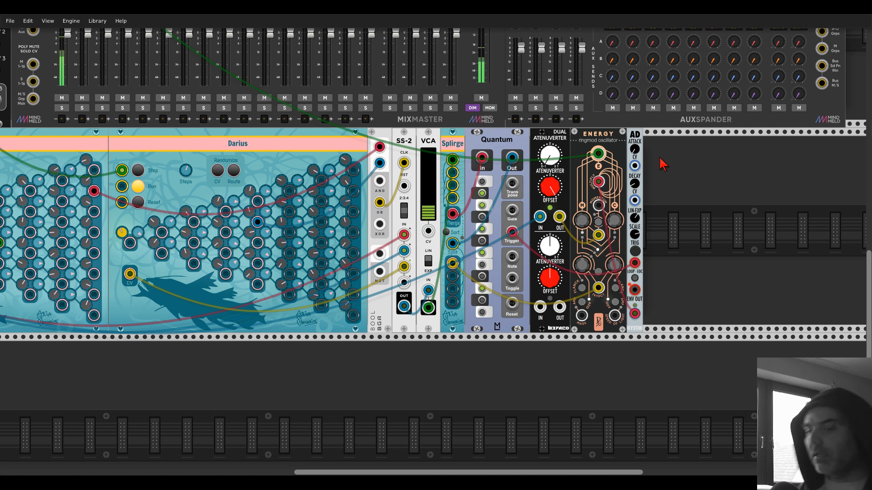
- Raise the aux A send of mixer channel 1 on AuxSpander to feed the VERB return
scroll(653, 172, "up", 5)
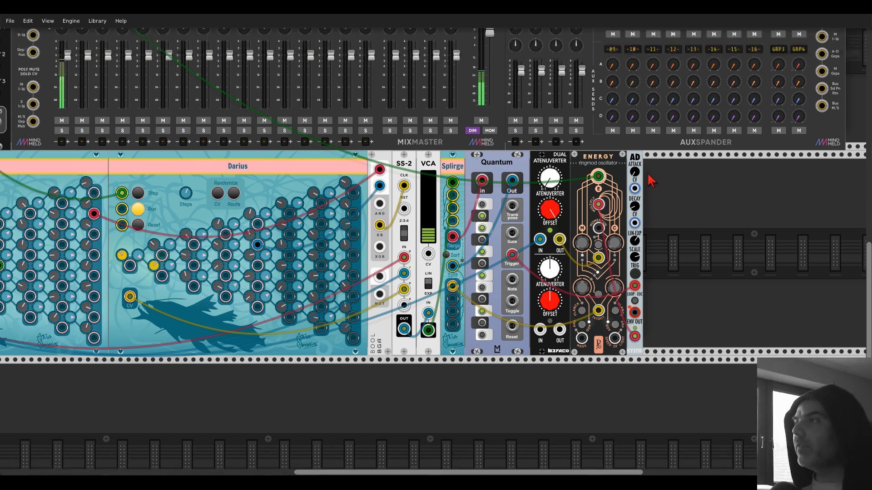
left_click_drag(612, 127, 612, 95)
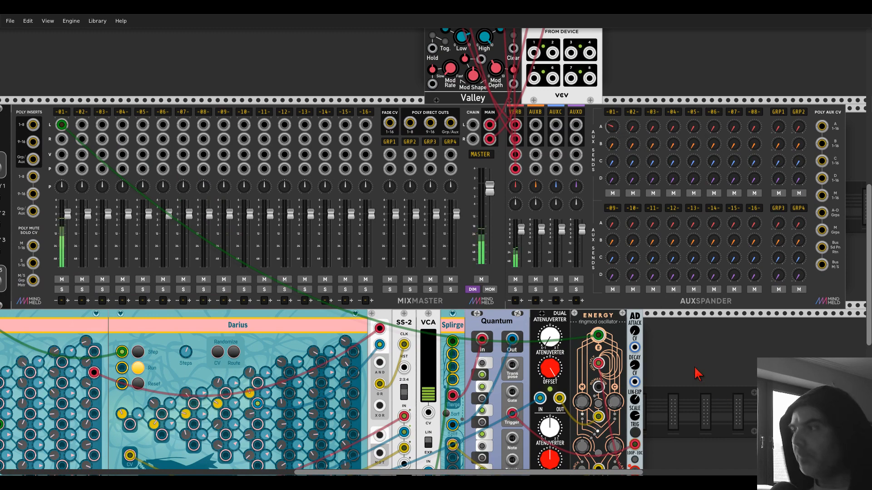
scroll(696, 368, "down", 3)
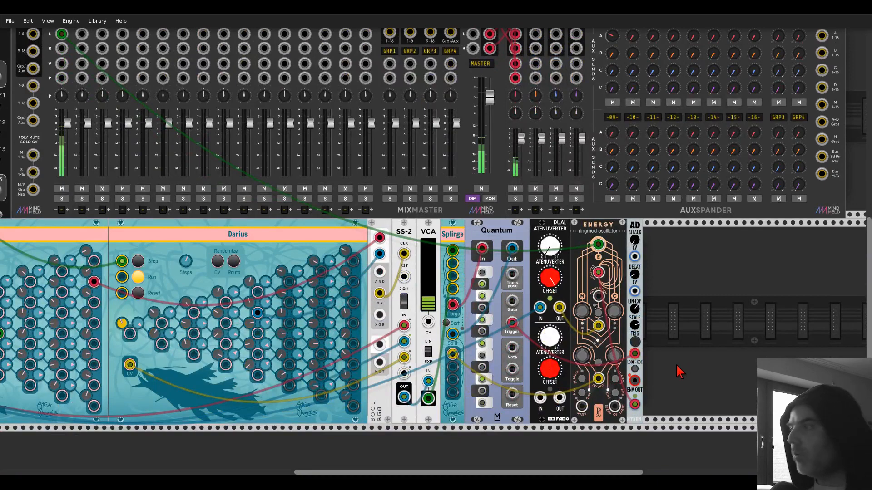
scroll(679, 370, "up", 3)
- Enable the Planck setting for both Energy oscillators, adjust Freq M, and reset Freq C to 0
left_click_drag(671, 351, 631, 302)
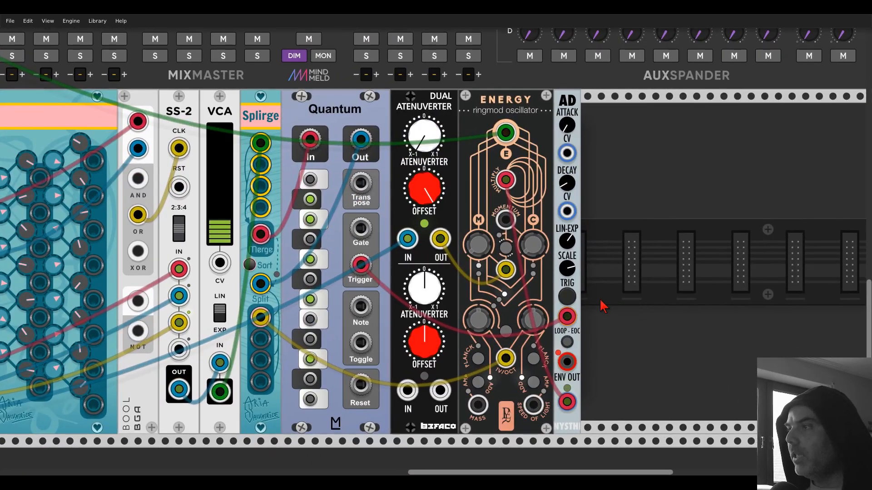
left_click(508, 334)
left_click(479, 360)
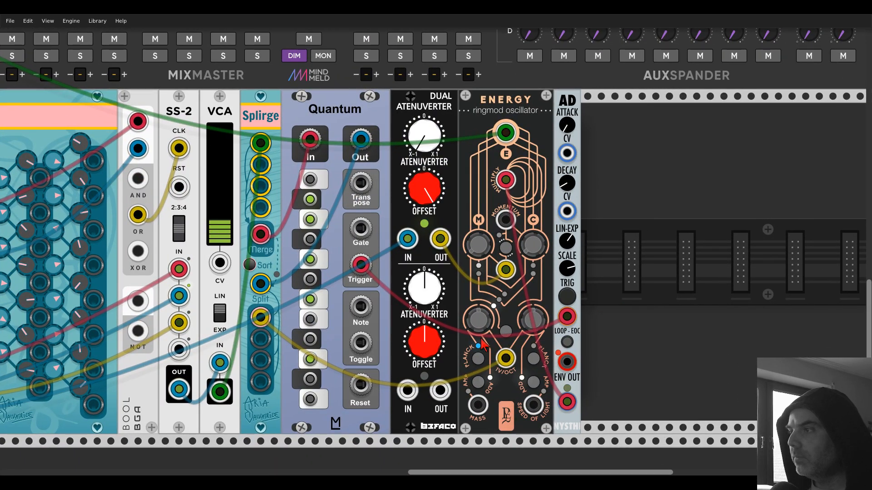
left_click_drag(484, 324, 484, 331)
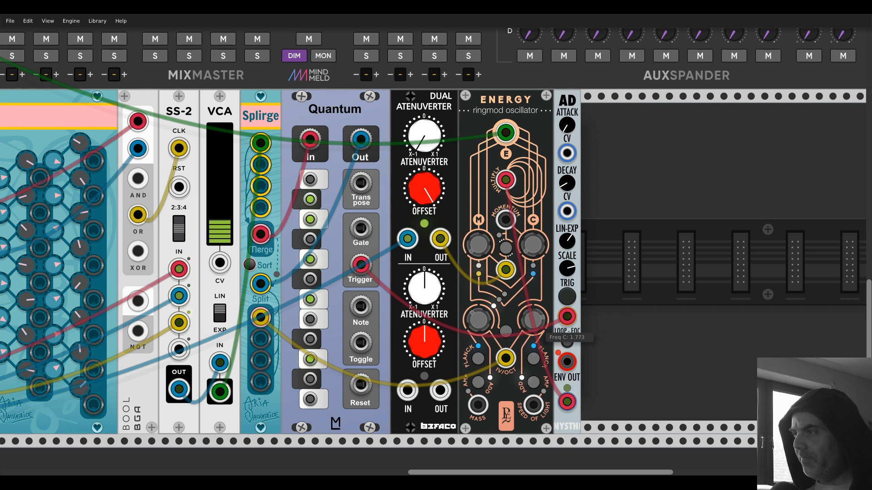
double_click(529, 318)
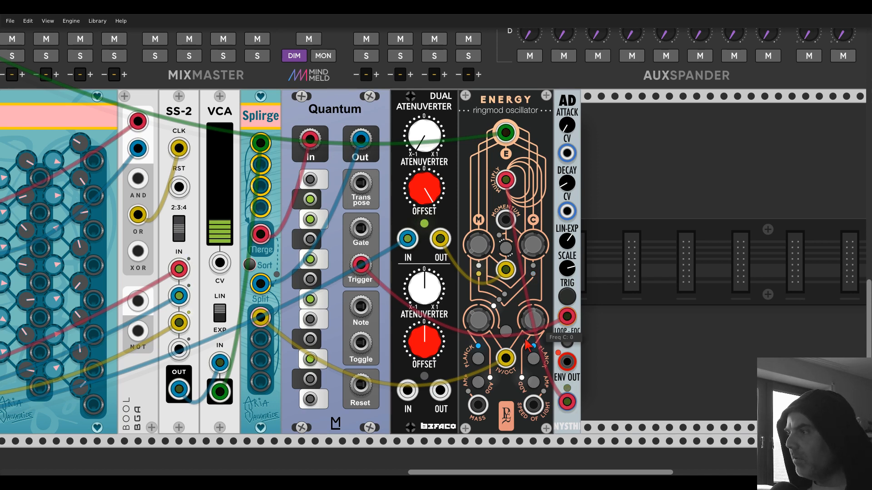
- Try driving Energy's Speed of Light input from Quantum's Out while varying Freq C
left_click_drag(535, 409, 360, 139)
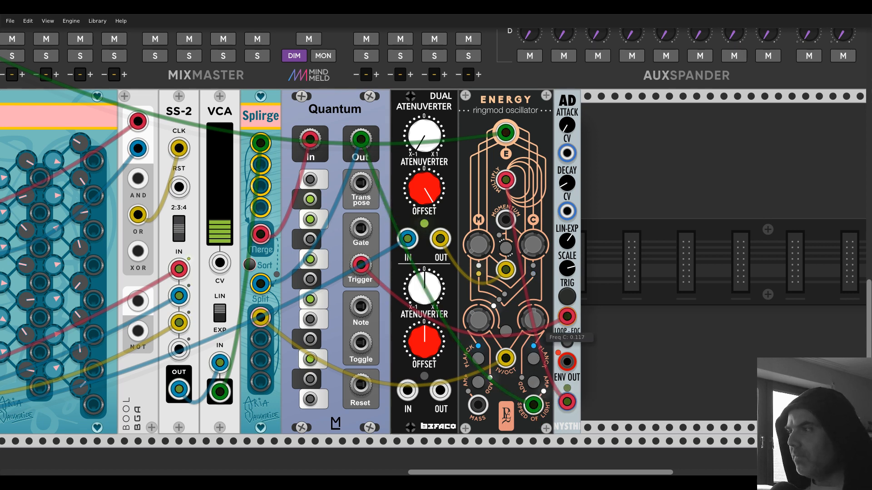
left_click_drag(536, 338, 536, 339)
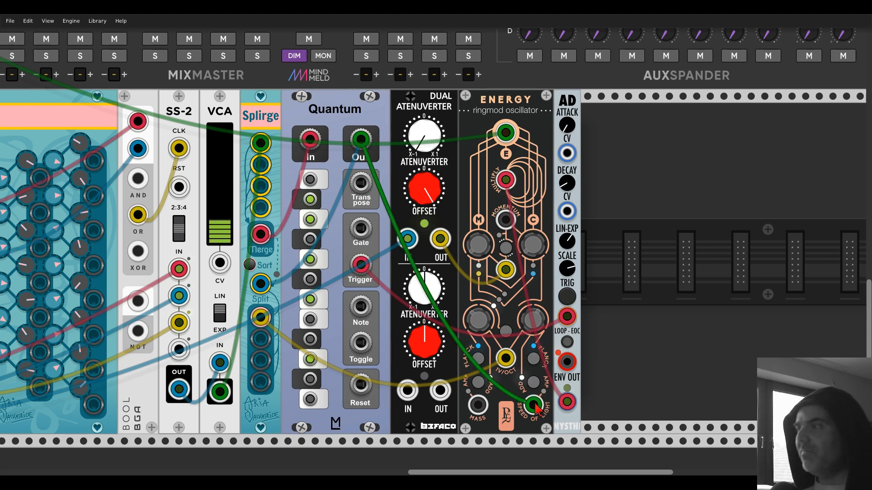
double_click(535, 324)
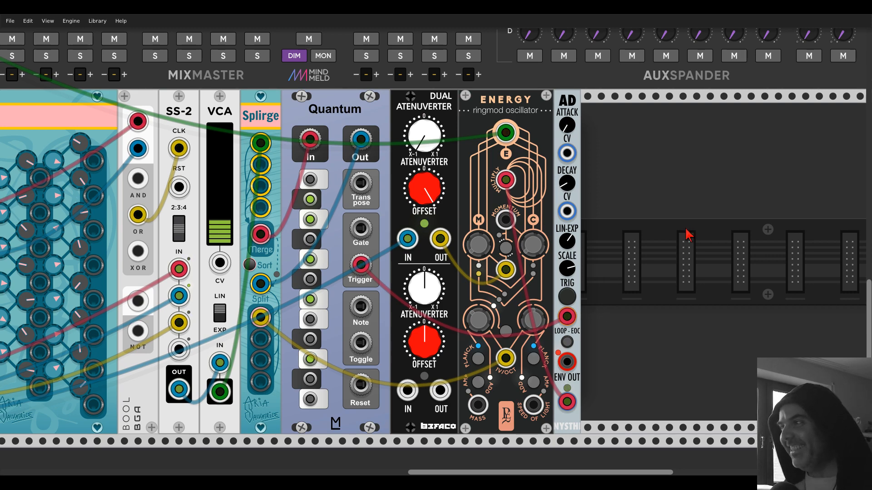
- Shift the lower module row to the right to free space before the first Darius, and unplug both cables from Clocked's CLK 1
left_click_drag(626, 196, 727, 186)
scroll(726, 187, "down", 4)
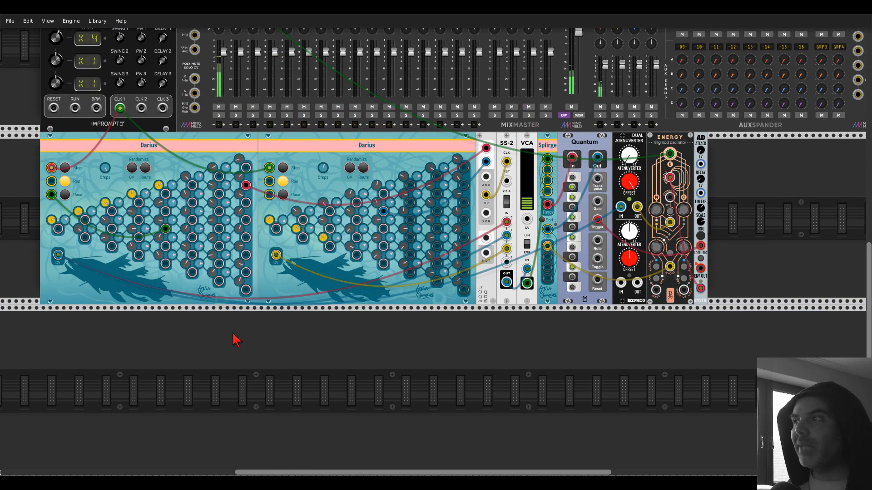
left_click_drag(194, 311, 381, 343)
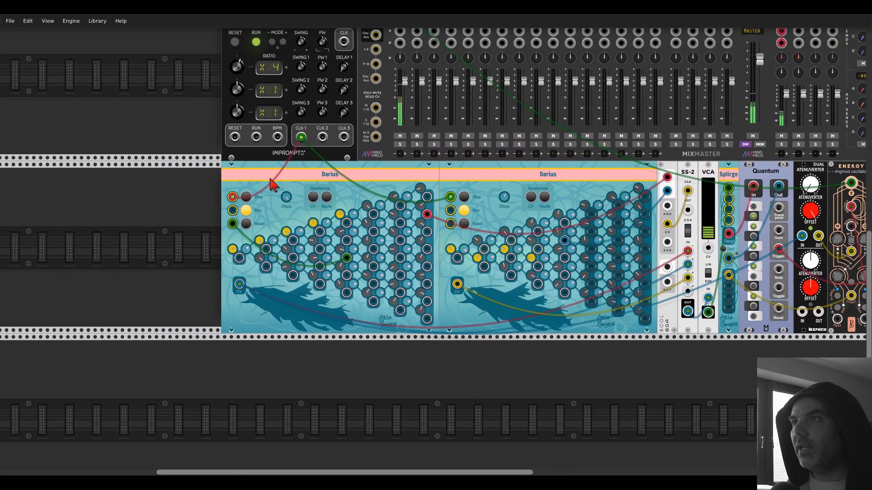
left_click_drag(272, 181, 333, 179)
left_click(299, 142, "shift")
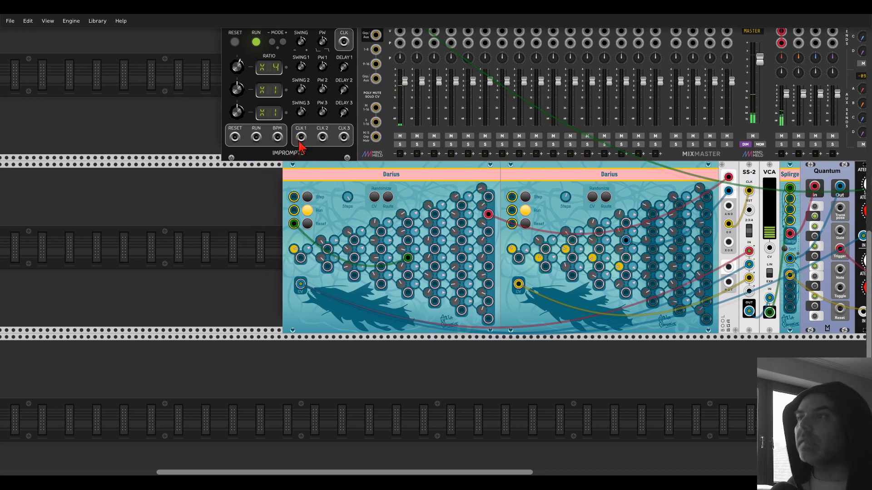
- Search the module library for "burst", place RE-BURST before the first Darius, and patch Clocked's CLK 1 to its clk input
right_click(251, 247)
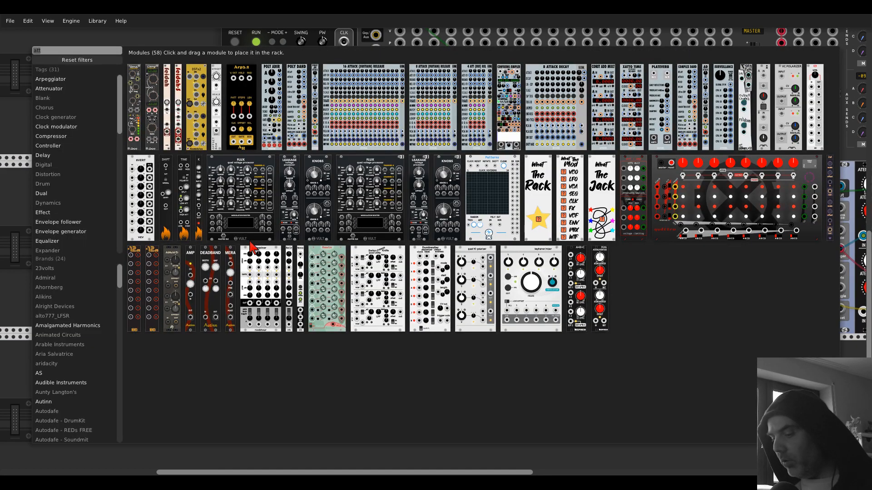
type("burst")
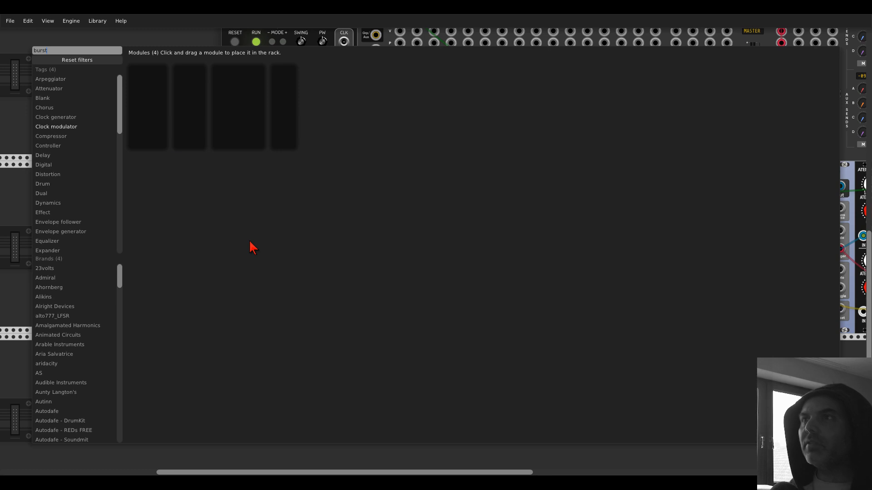
left_click_drag(273, 71, 265, 184)
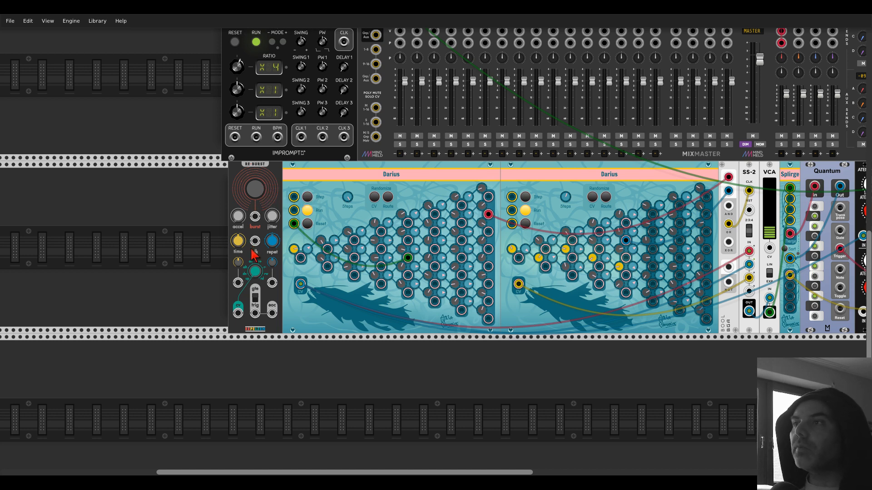
left_click_drag(254, 239, 301, 136)
- Set Clocked's tempo to 80 BPM
scroll(218, 150, "up", 3)
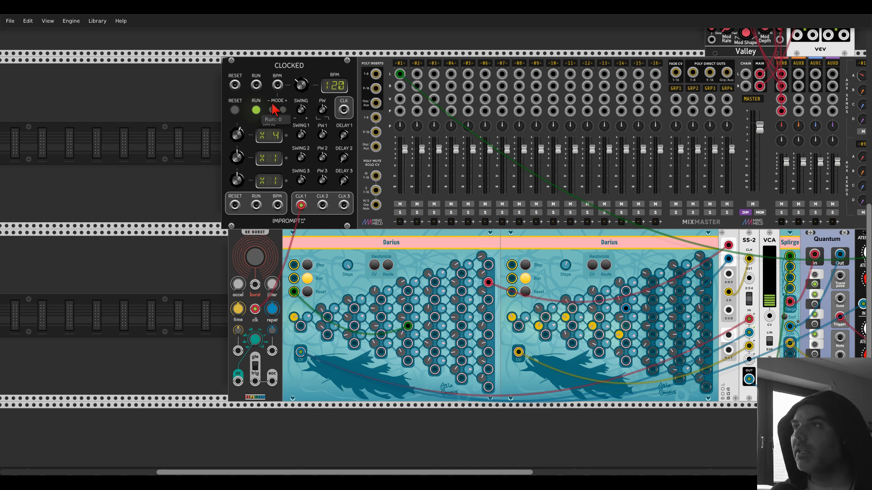
right_click(302, 85)
type("80")
key("Return")
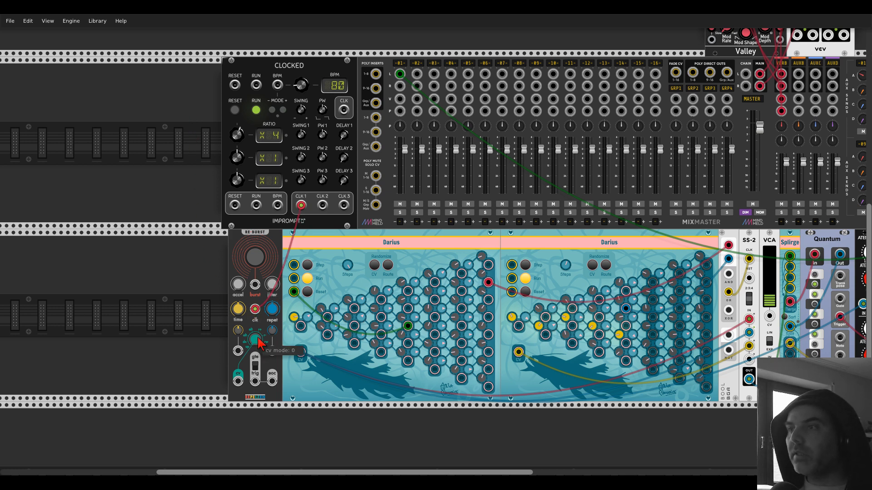
- Patch RE-BURST's trig output to the Step inputs of both Darius modules
mouse_move(269, 311)
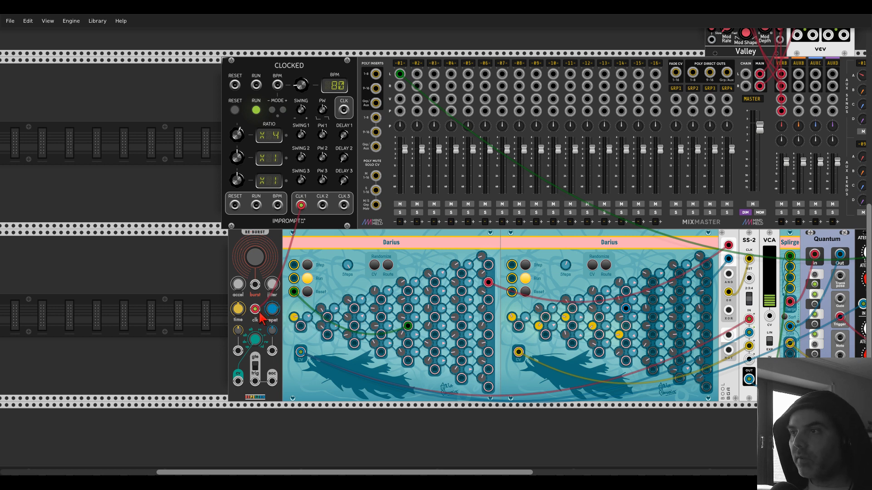
scroll(271, 313, "up", 5)
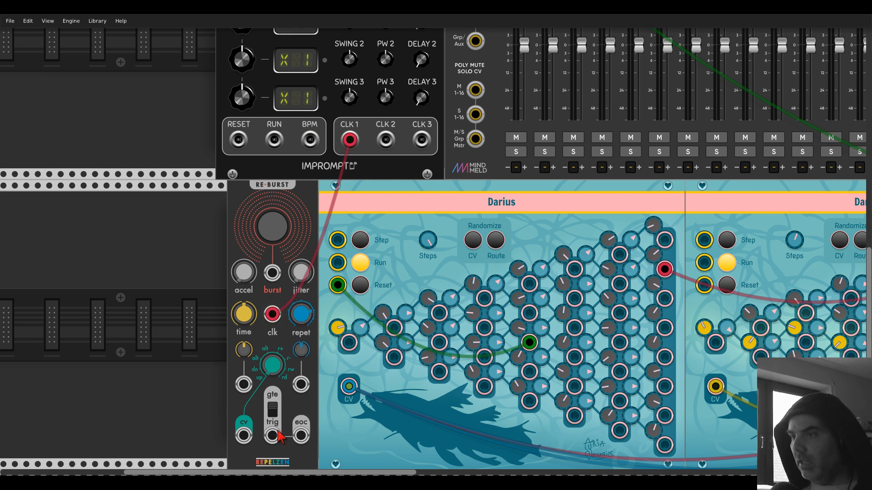
left_click_drag(272, 436, 338, 240)
left_click_drag(699, 242, 272, 436)
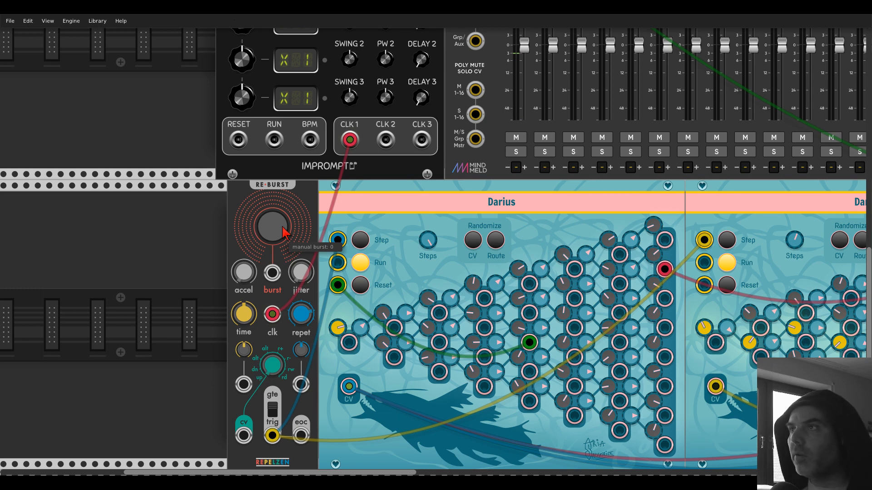
- Set Clocked's second clock ratio to /8 and patch CLK 2 to RE-BURST's burst input
scroll(263, 214, "up", 3)
scroll(240, 136, "up", 1)
left_click_drag(241, 139, 241, 184)
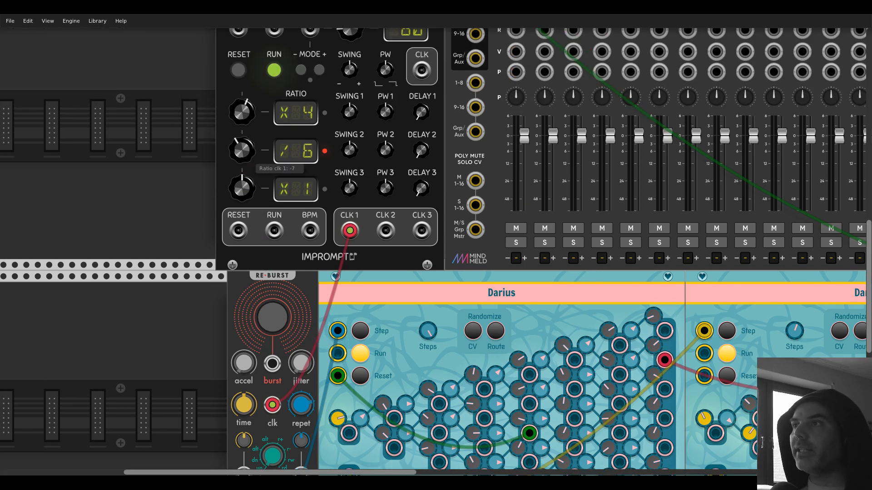
left_click_drag(385, 230, 273, 363)
scroll(418, 221, "down", 4)
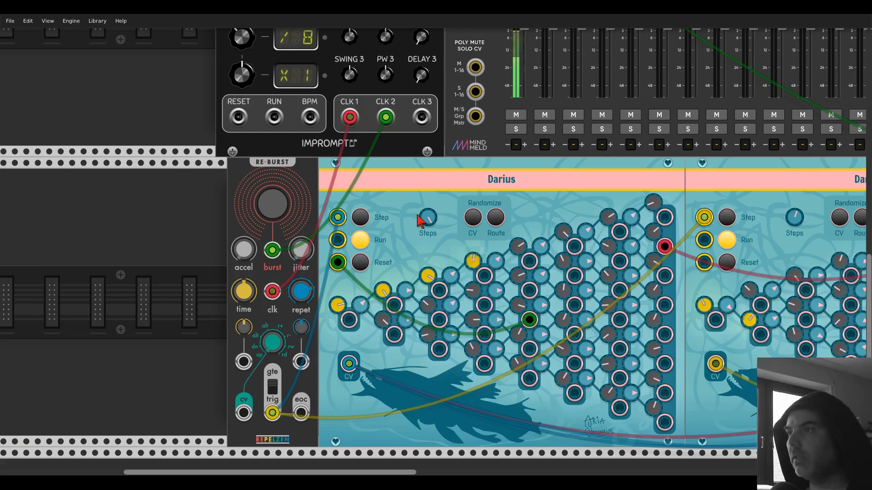
- Shift the whole lower module row, from RE-BURST to AD, left to line up with Clocked's edge
scroll(417, 220, "down", 2)
left_click_drag(238, 195, 78, 188)
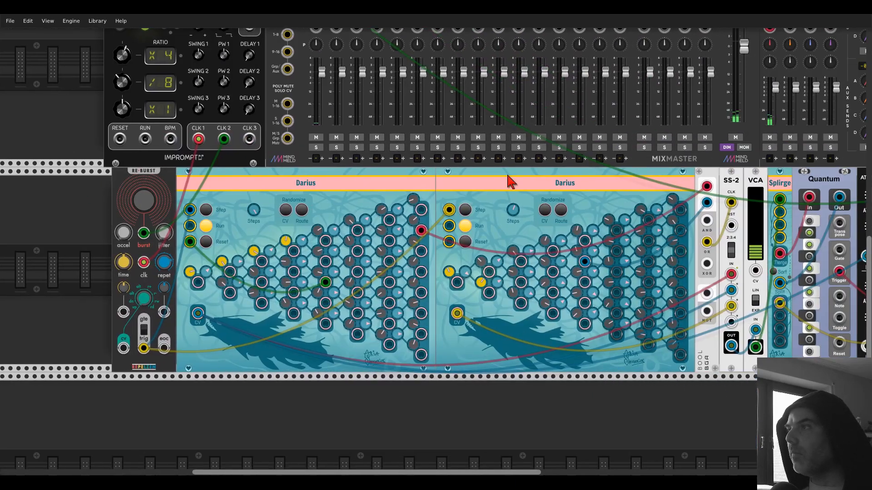
scroll(510, 181, "down", 2)
left_click_drag(657, 393, 590, 392)
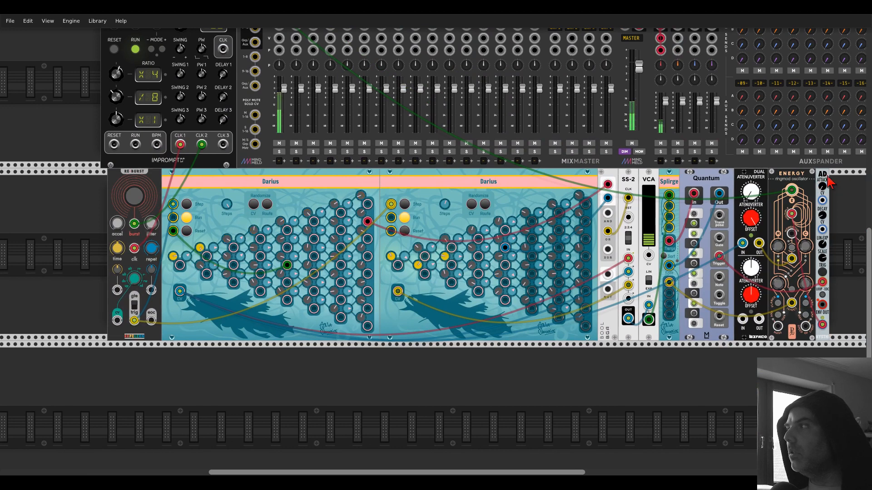
left_click_drag(816, 174, 812, 175)
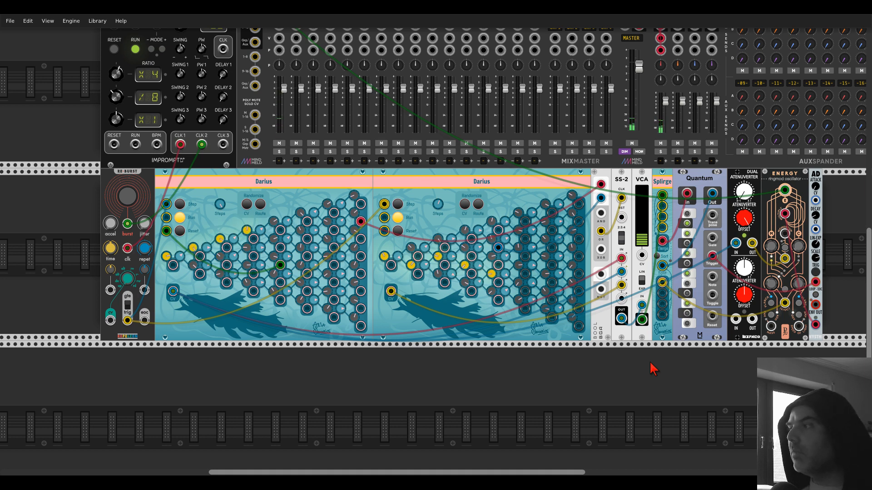
left_click_drag(649, 363, 344, 334)
scroll(517, 236, "up", 1)
right_click(517, 236)
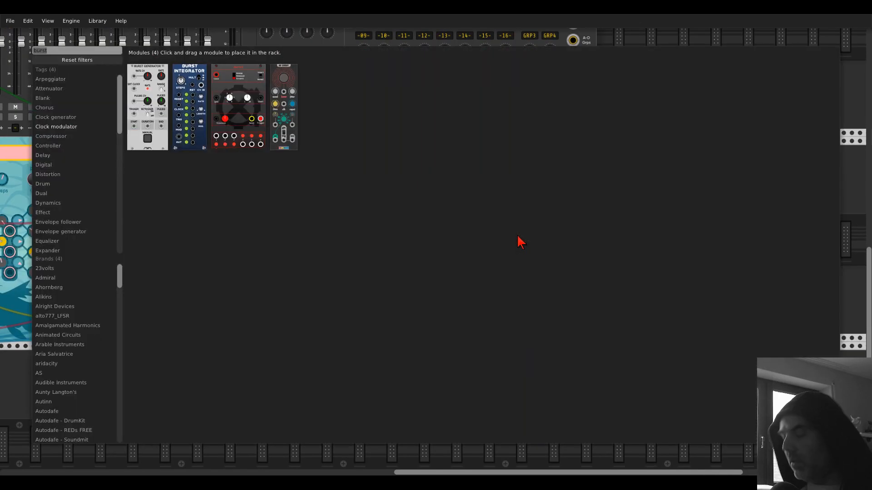
type("blob")
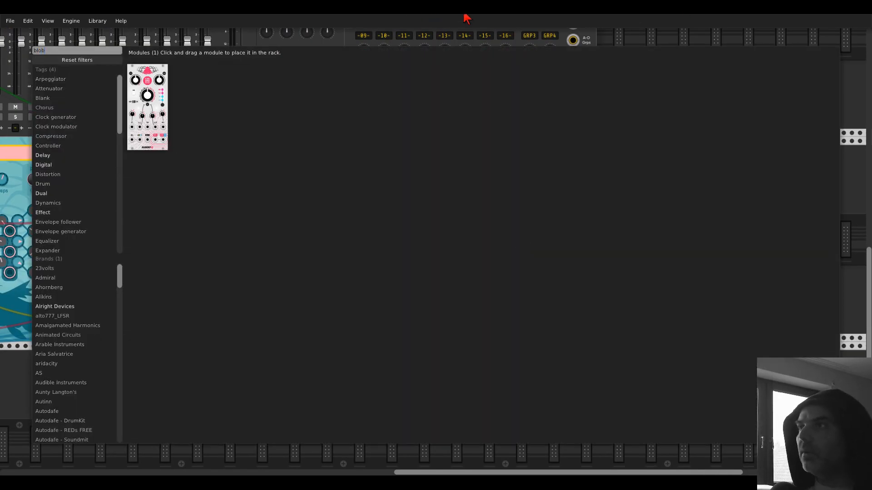
left_click(634, 37)
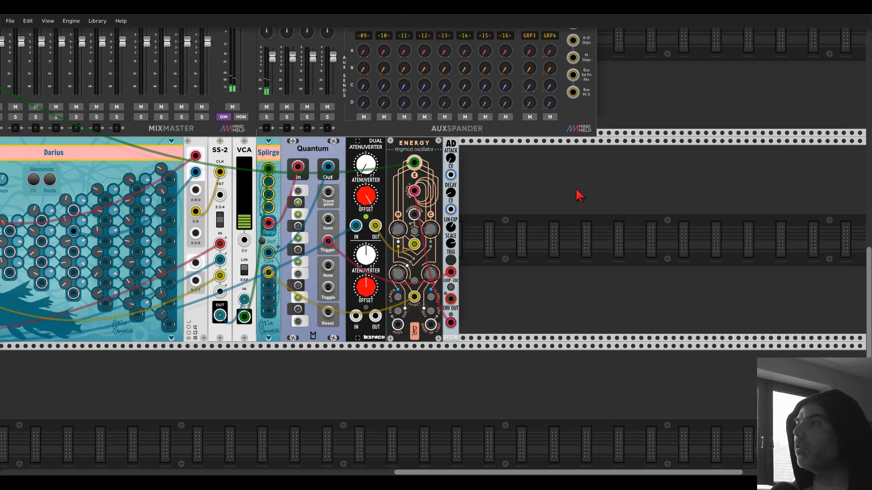
- Add the MSM Dual Delay module beside AD and patch Energy's output into its IN A and IN B
right_click(574, 195)
type("dual")
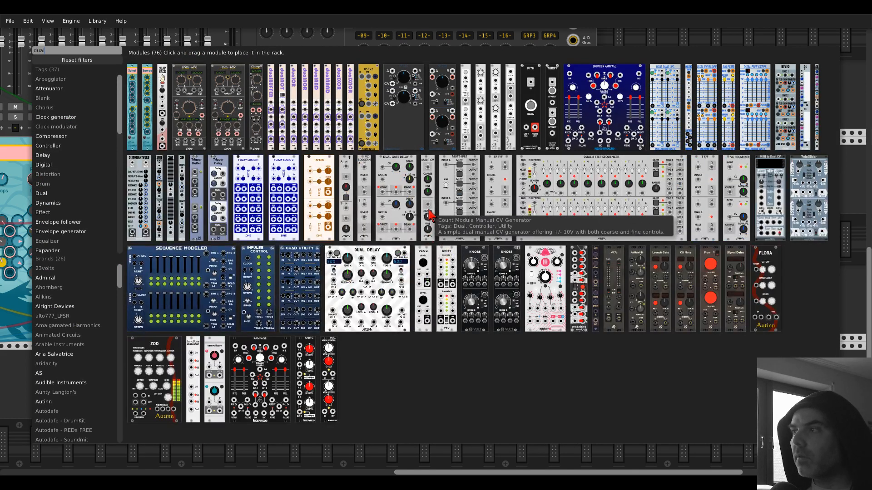
left_click_drag(361, 256, 474, 224)
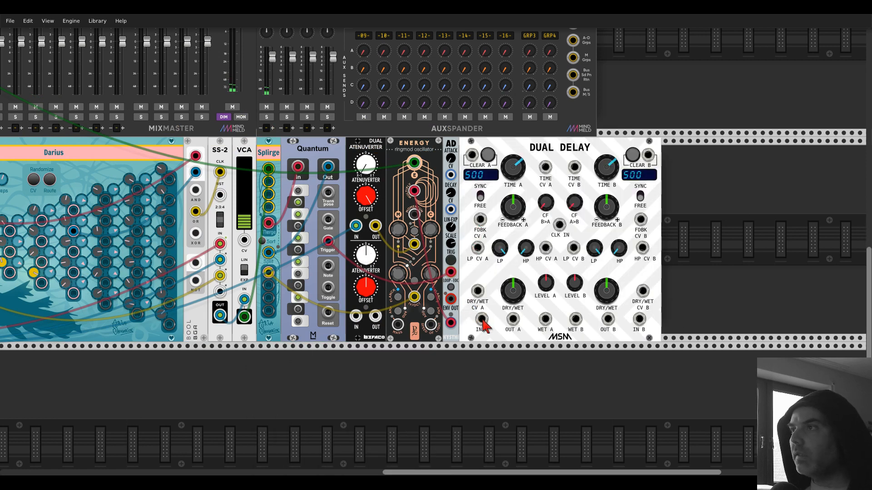
left_click_drag(482, 323, 414, 162)
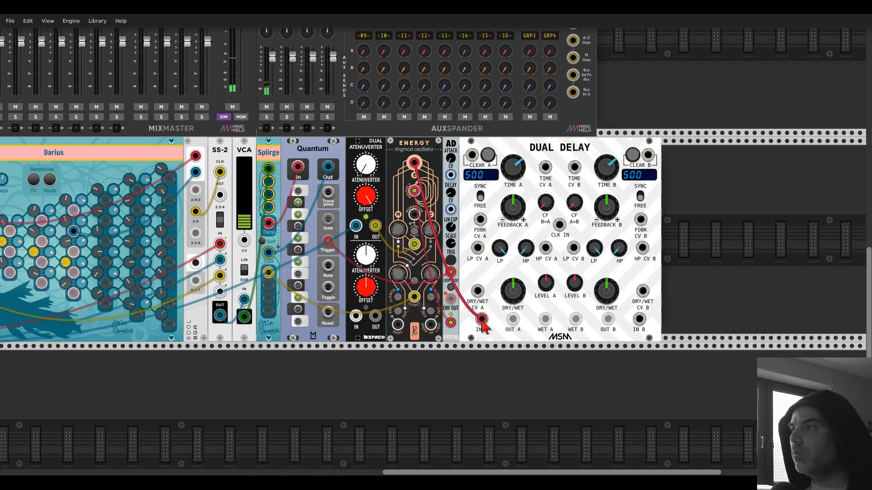
left_click_drag(638, 320, 414, 162)
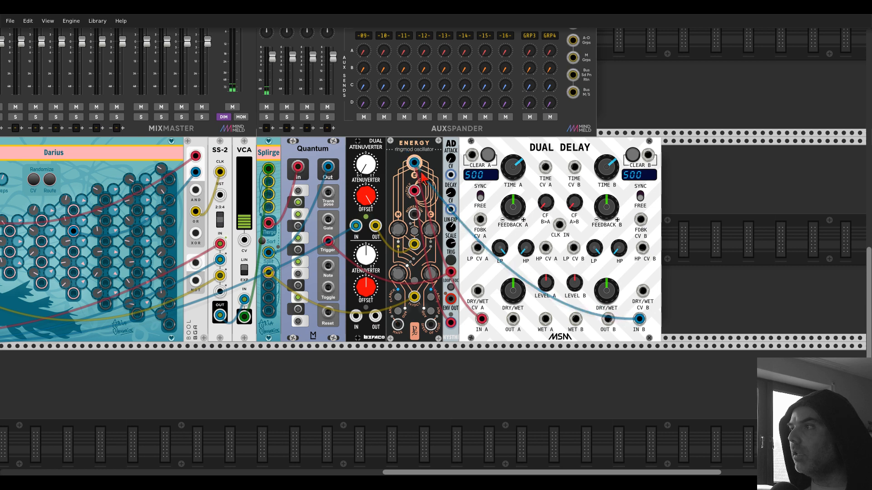
- Patch Clocked's master CLK output into Dual Delay's CLK IN and switch both delay sides to Sync
scroll(531, 221, "down", 1)
left_click_drag(538, 216, 51, 132)
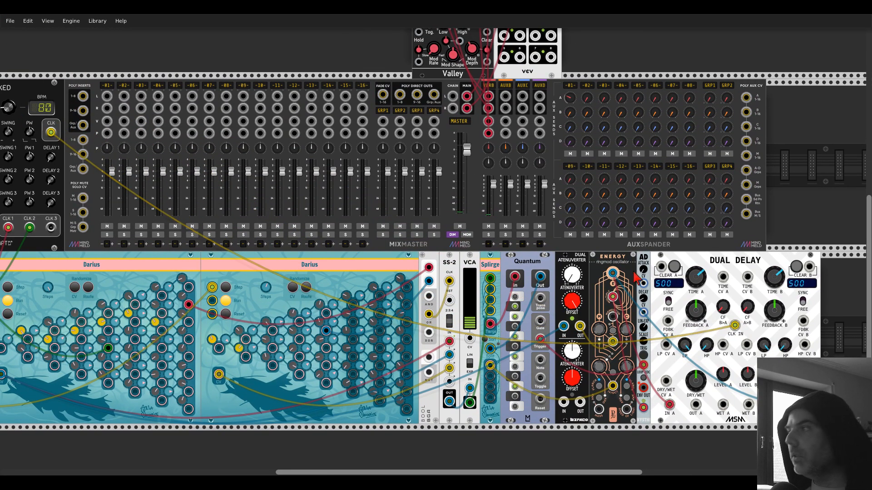
left_click(667, 303)
left_click(803, 302)
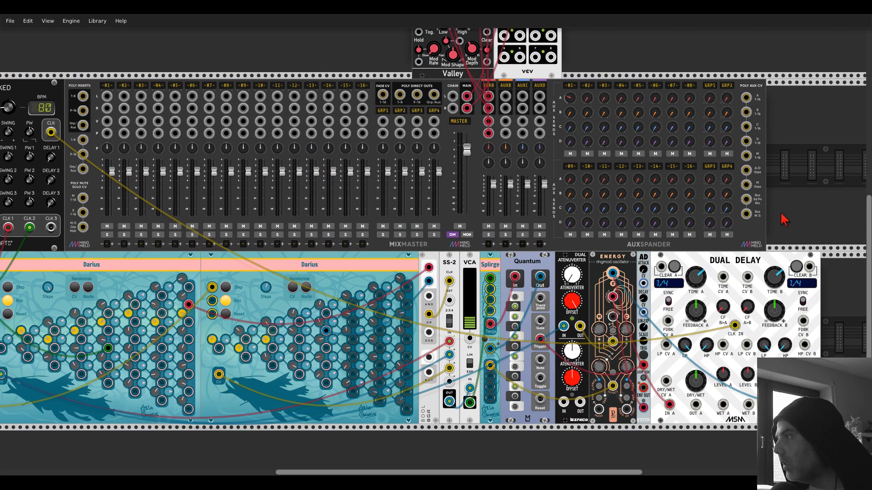
- Set Dual Delay's time B to 1/4T and turn up the level and feedback on both sides
left_click_drag(781, 219, 636, 168)
scroll(621, 245, "up", 1)
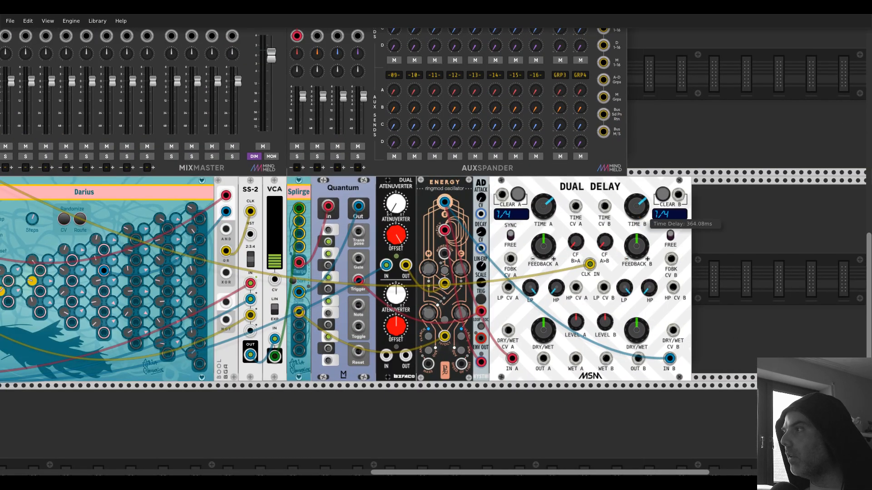
left_click_drag(636, 211, 636, 212)
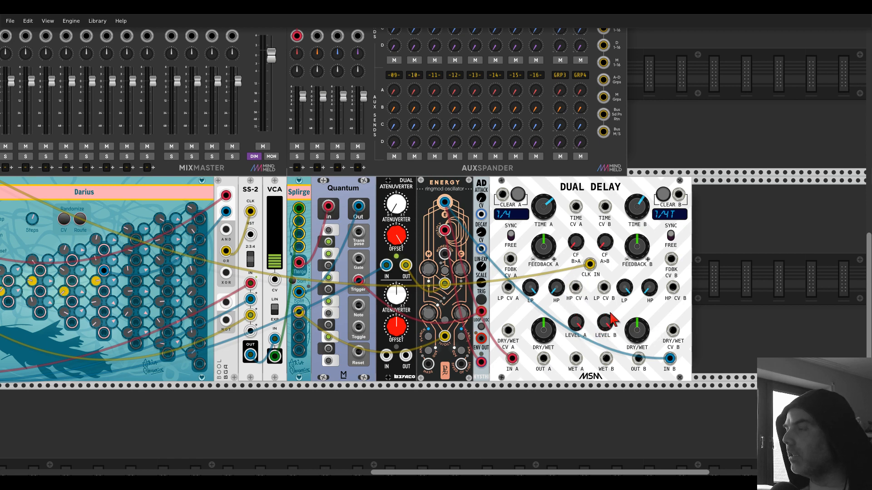
left_click_drag(551, 251, 550, 227)
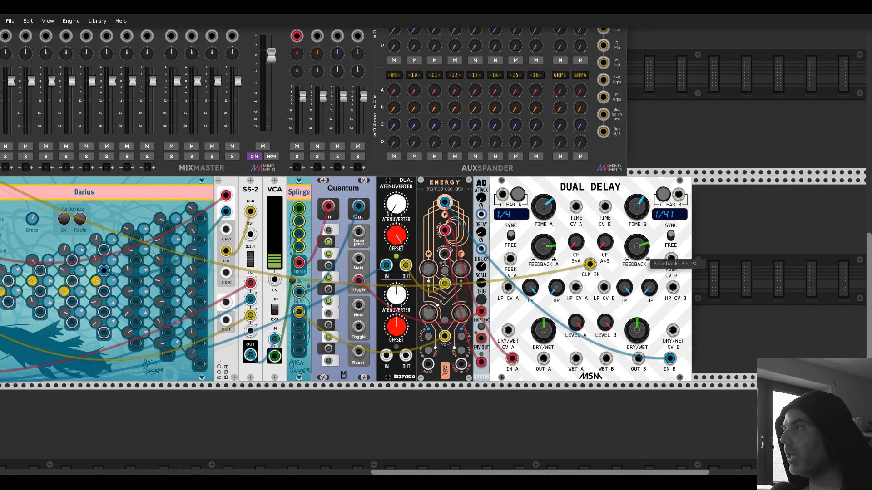
- Switch Dual Delay to its dark panel and patch OUT A and OUT B into MixMaster channel 1's L and R inputs
right_click(618, 197)
left_click(632, 314)
scroll(585, 297, "down", 3)
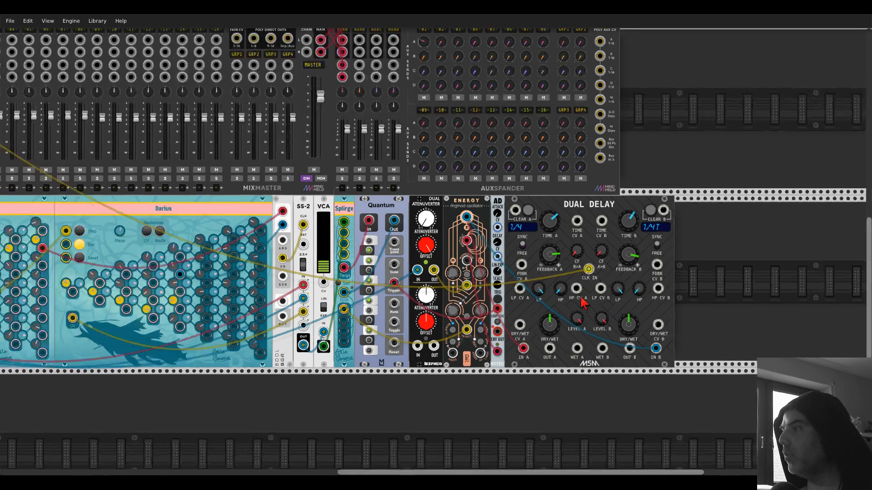
left_click_drag(641, 205, 767, 248)
left_click_drag(686, 376, 742, 376)
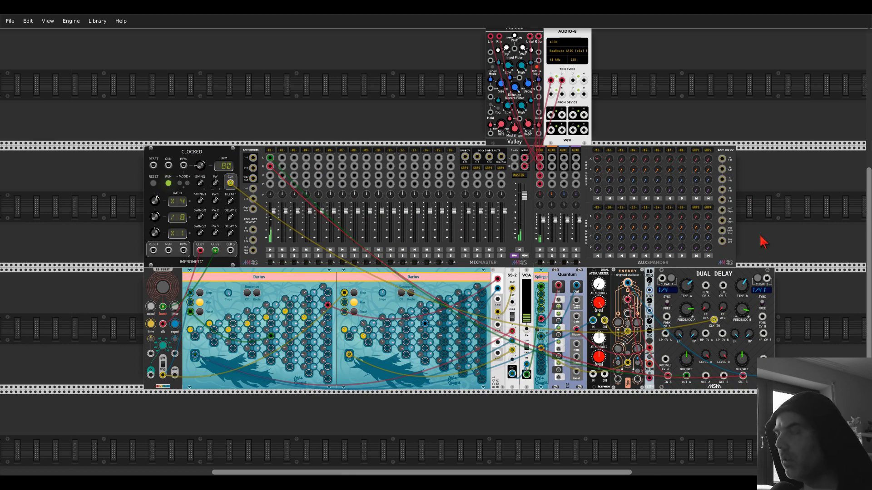
- Set Dual Delay's time B to 1/4D and add a Bogaudio S&H module beside it
scroll(798, 305, "up", 5)
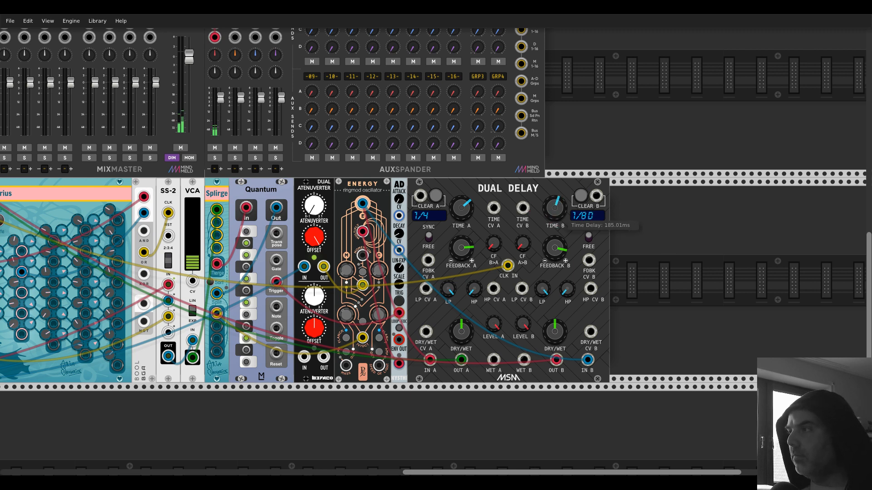
left_click_drag(555, 208, 554, 176)
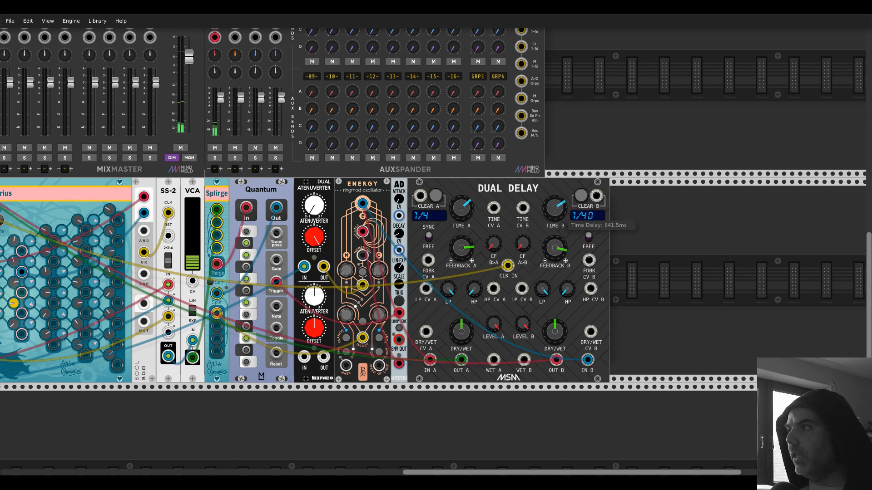
right_click(636, 249)
type("s")
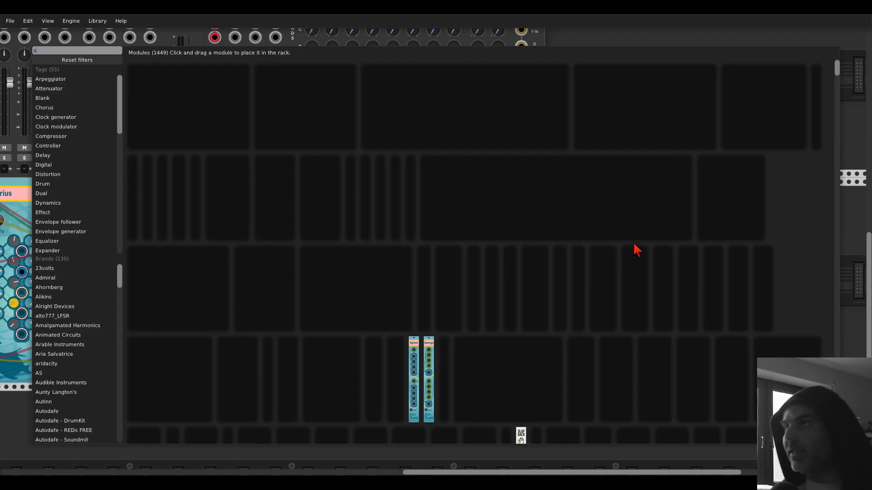
type("ample")
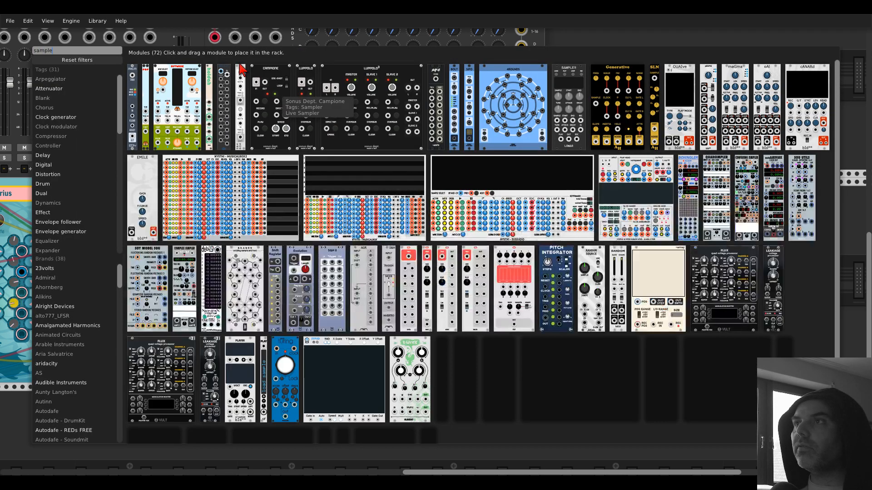
key("Escape")
key("Escape")
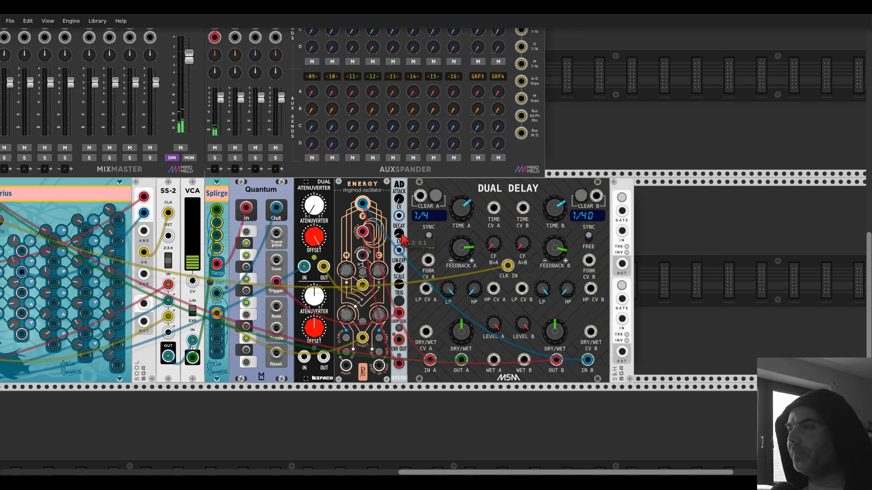
- Adjust AD's decay and patch Quantum's Trigger output to S&H's first Gate input
left_click_drag(402, 240, 402, 232)
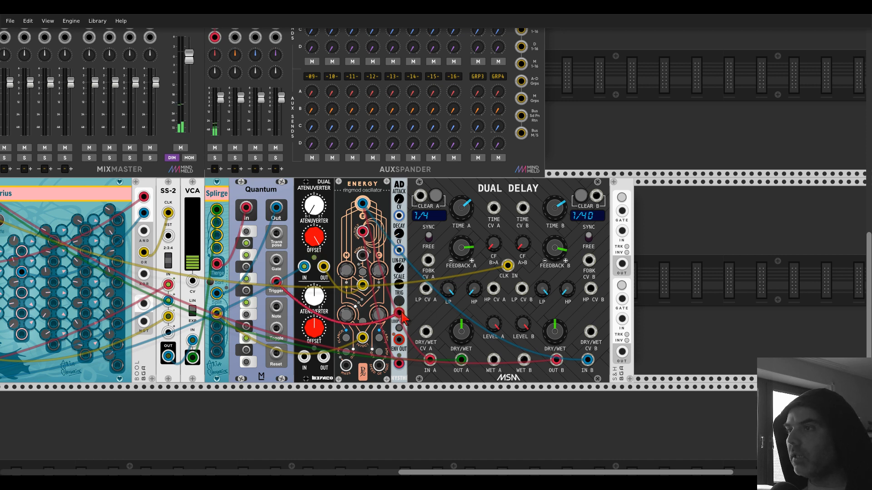
left_click_drag(402, 312, 622, 211)
- Set S&H's normal range to +/-1V and patch its two outputs to Dual Delay's TIME CV A and TIME CV B
right_click(620, 183)
mouse_move(656, 302)
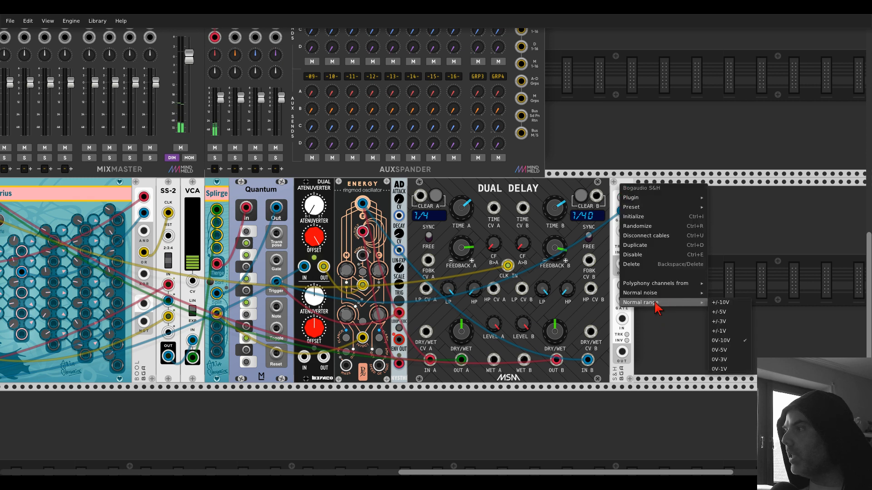
left_click(728, 332)
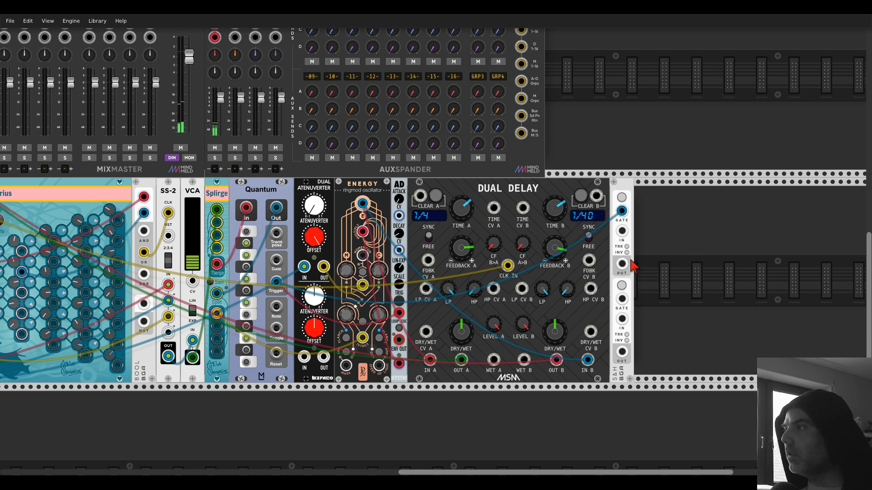
left_click_drag(621, 264, 622, 351)
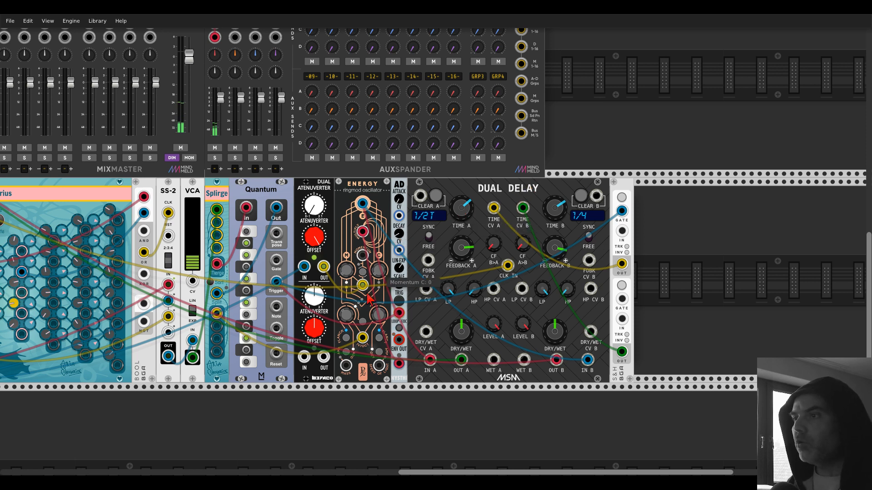
- Patch S&H's first output through the second attenuverter to AD's decay CV, fine-tuning that channel's attenuation and offset
left_click_drag(304, 357, 622, 264)
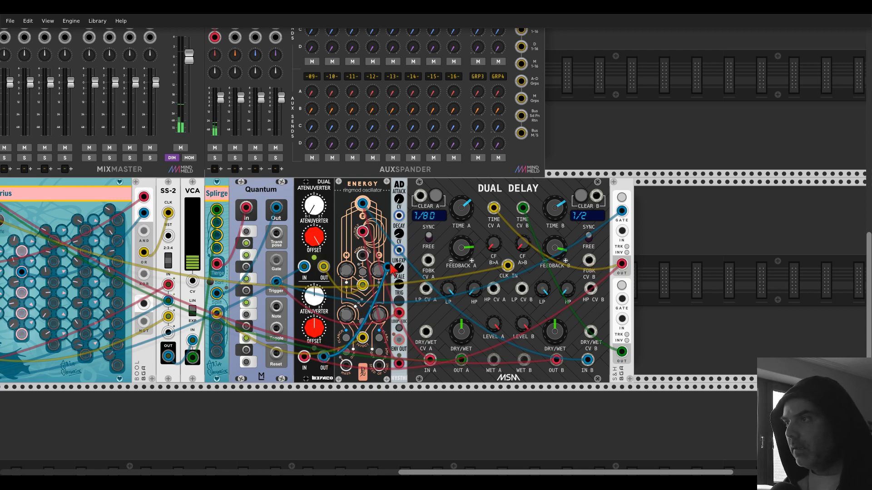
left_click_drag(312, 309, 311, 307)
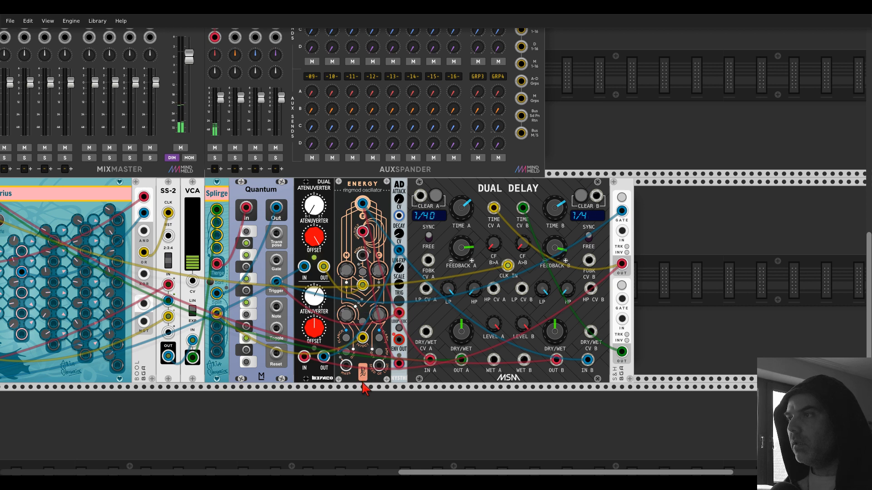
left_click_drag(313, 296, 313, 286)
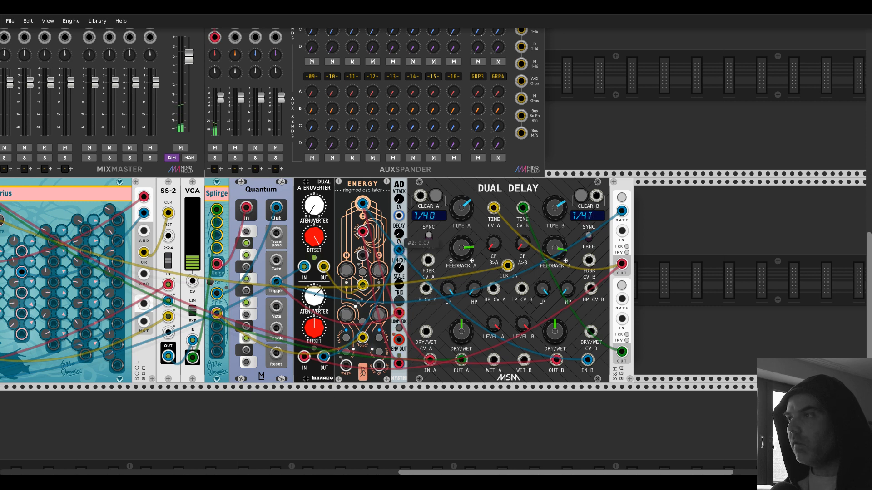
left_click_drag(319, 332, 319, 333)
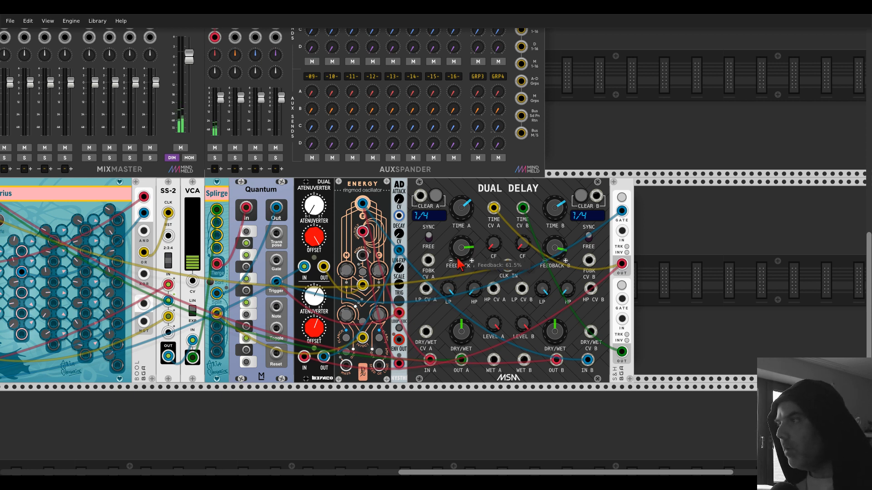
- Set Dual Delay's feedback A and feedback B to about 80 %
left_click_drag(466, 254, 466, 229)
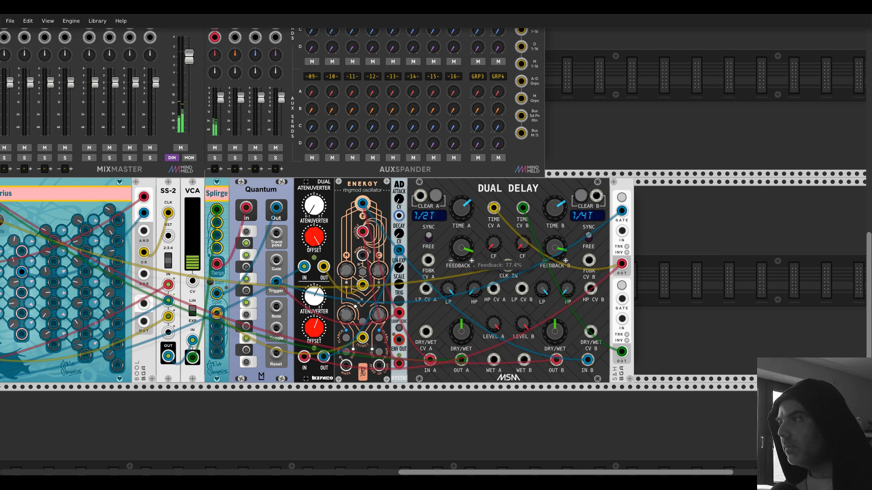
right_click(461, 258)
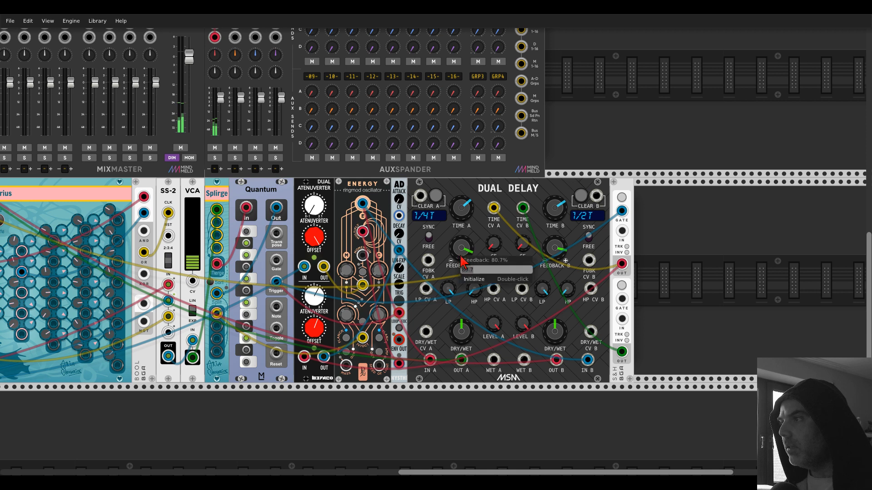
key("Escape")
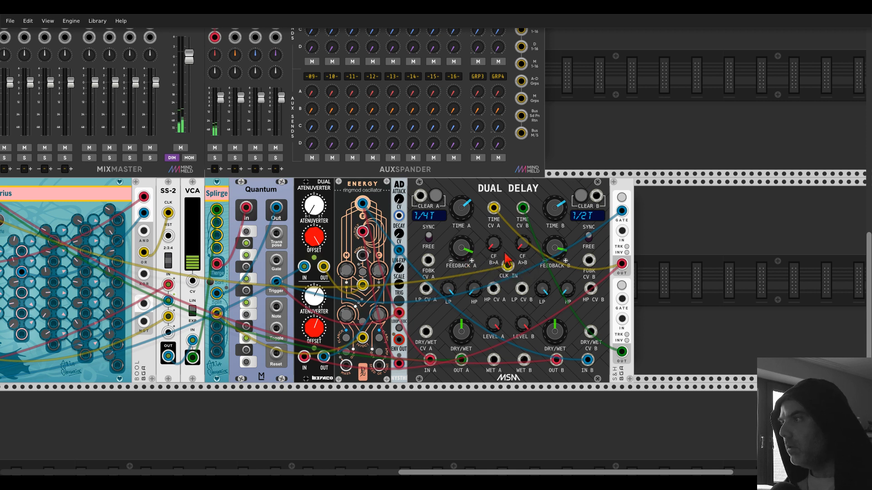
right_click(555, 251)
key("Escape")
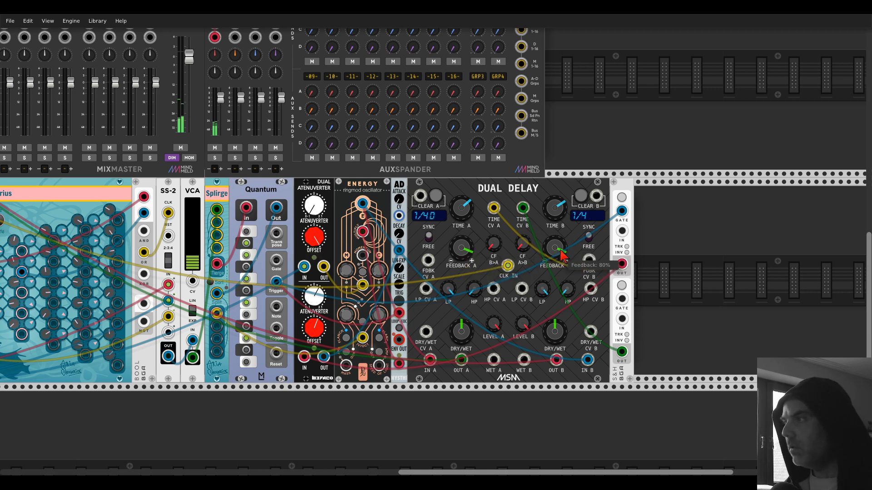
- Replace the cable on S&H's first Gate input with one from RE-BURST's eoc output
scroll(559, 155, "down", 2)
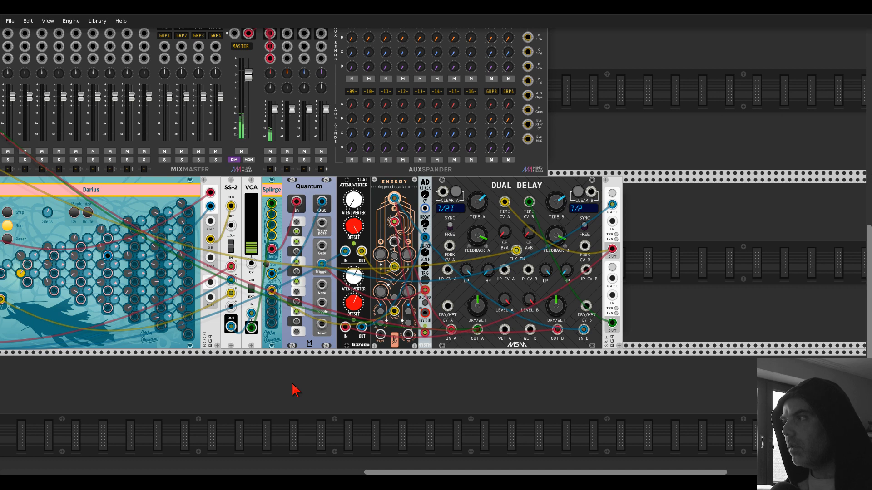
left_click(613, 207, "shift")
left_click_drag(612, 207, 148, 333)
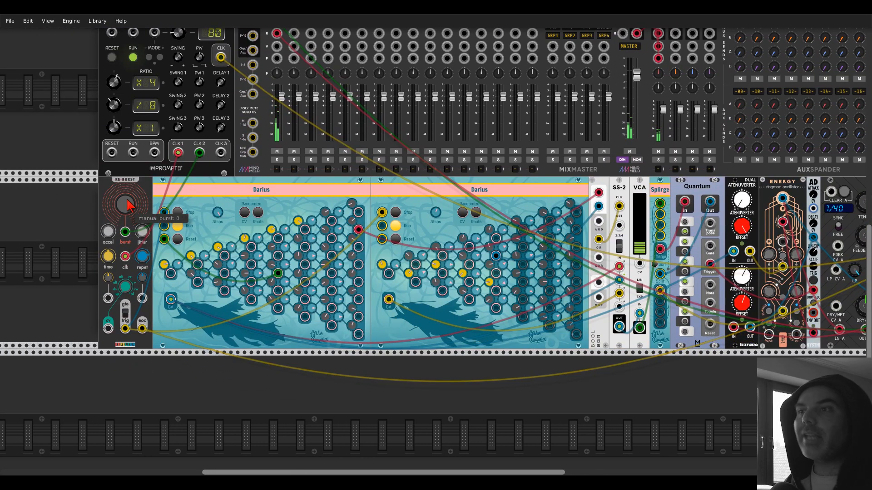
scroll(580, 389, "right", 4)
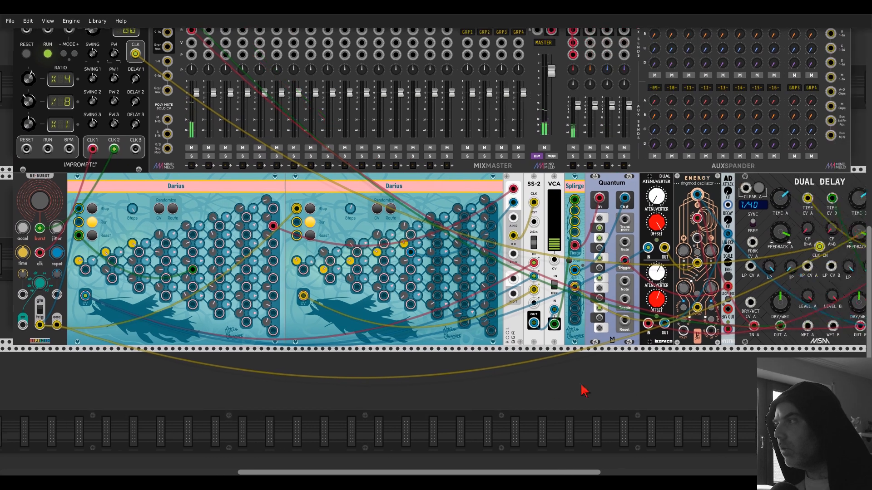
scroll(584, 390, "right", 12)
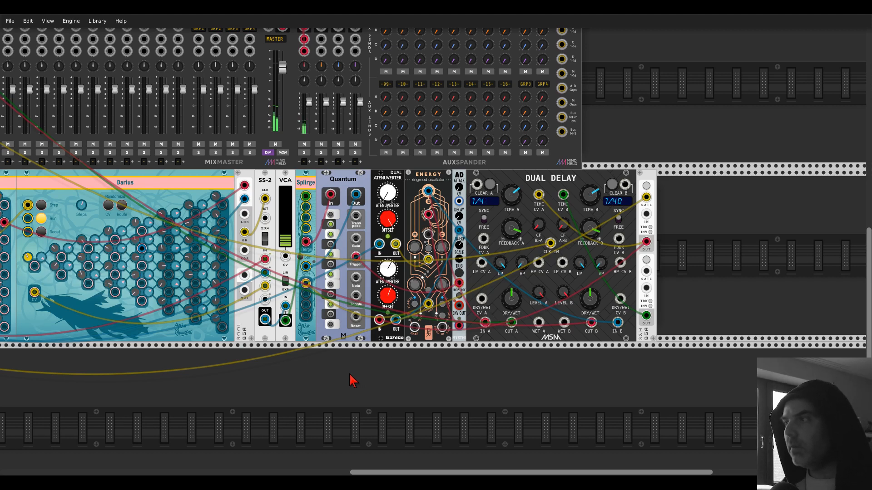
- Add the Audible Instruments Texture Synthesizer to the rack directly beside the S&H module
right_click(712, 277)
type("cloud")
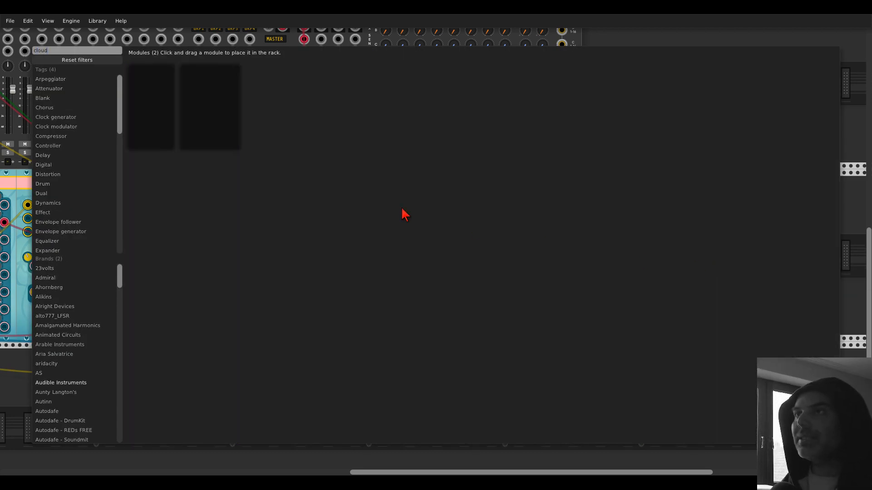
left_click_drag(236, 98, 640, 257)
left_click_drag(633, 145, 479, 112)
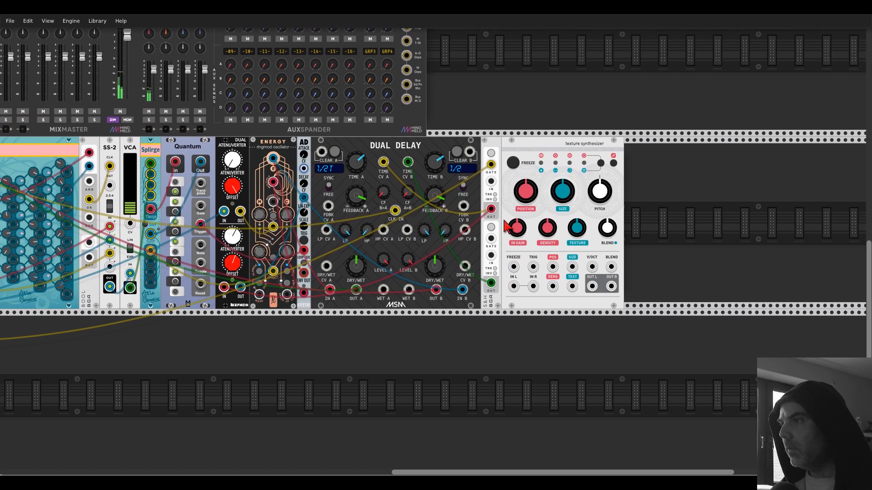
- Patch Dual Delay's WET A and WET B outputs to the Texture Synthesizer's IN L and IN R
scroll(505, 222, "up", 2)
left_click_drag(334, 318, 517, 313)
left_click_drag(370, 319, 546, 313)
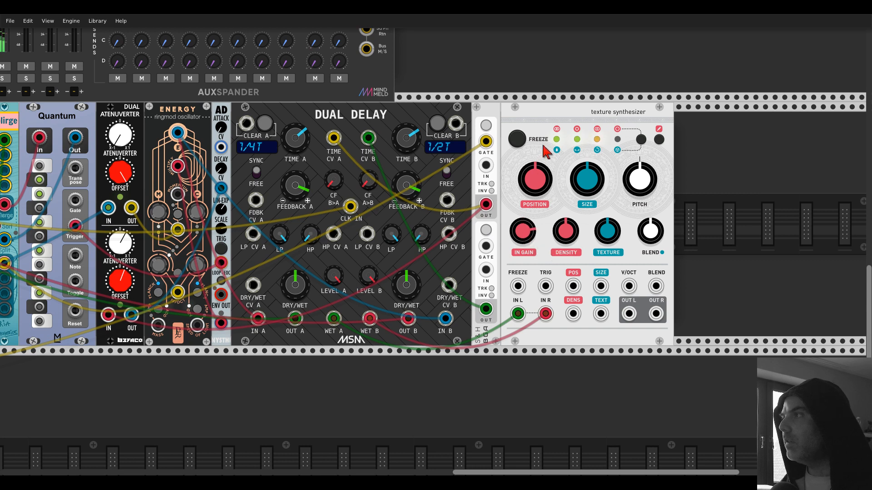
- Set the Texture Synthesizer's quality to 4s 16kHz 8-bit µ-law stereo and raise its blend settings, with feedback at about 0.38
right_click(551, 118)
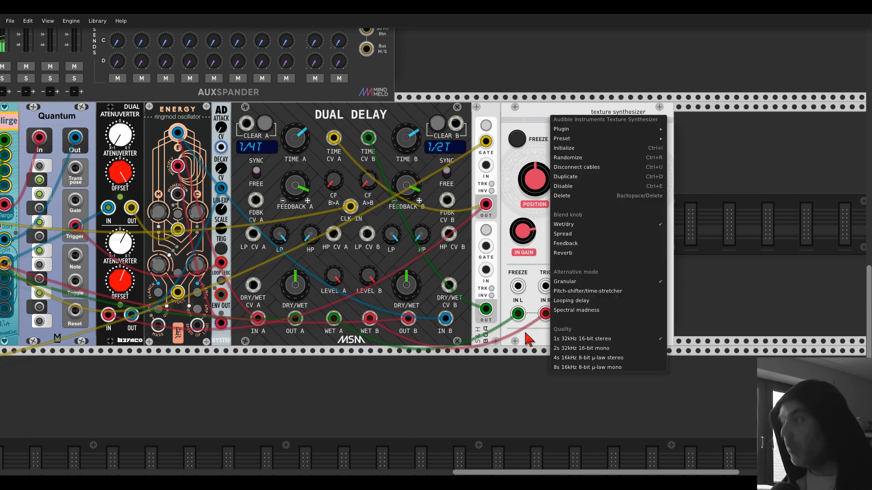
left_click(564, 358)
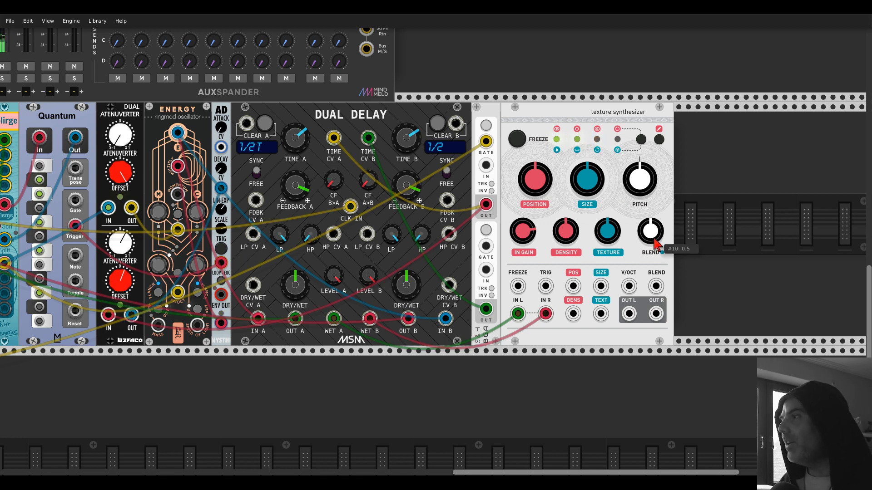
left_click_drag(654, 238, 654, 186)
left_click(639, 141)
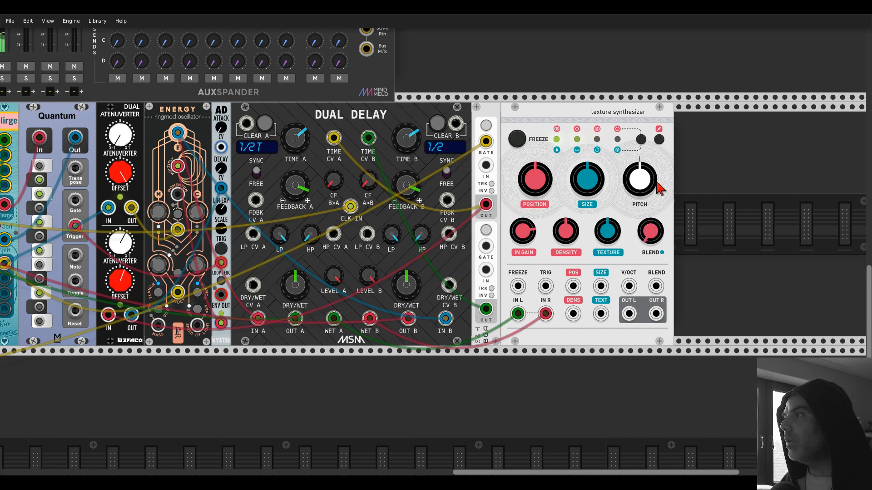
left_click_drag(657, 221, 657, 168)
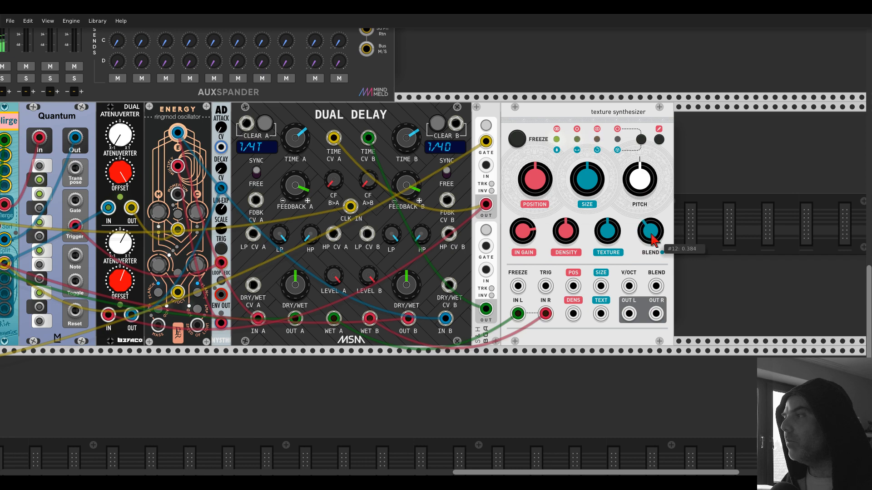
left_click(641, 140)
- Patch the Texture Synthesizer's OUT L and OUT R to MixMaster channel 2's left and right inputs and solo that channel
scroll(621, 297, "down", 2)
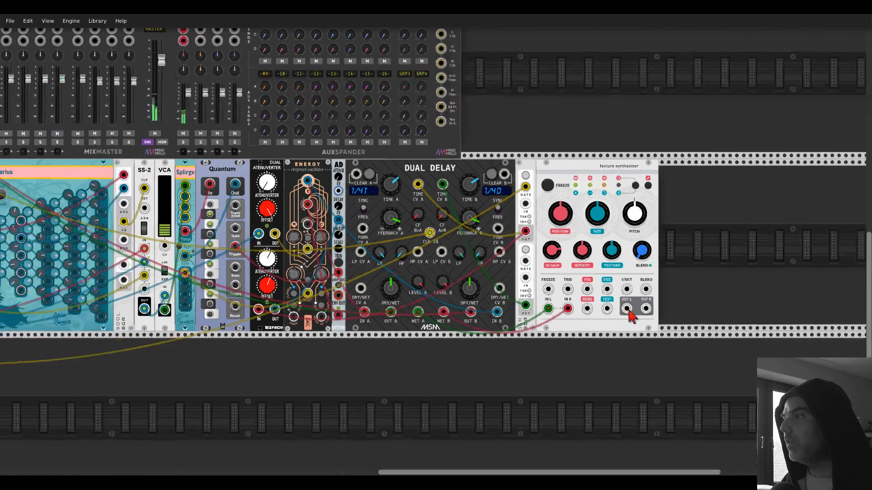
left_click_drag(627, 309, 51, 84)
left_click_drag(51, 97, 837, 390)
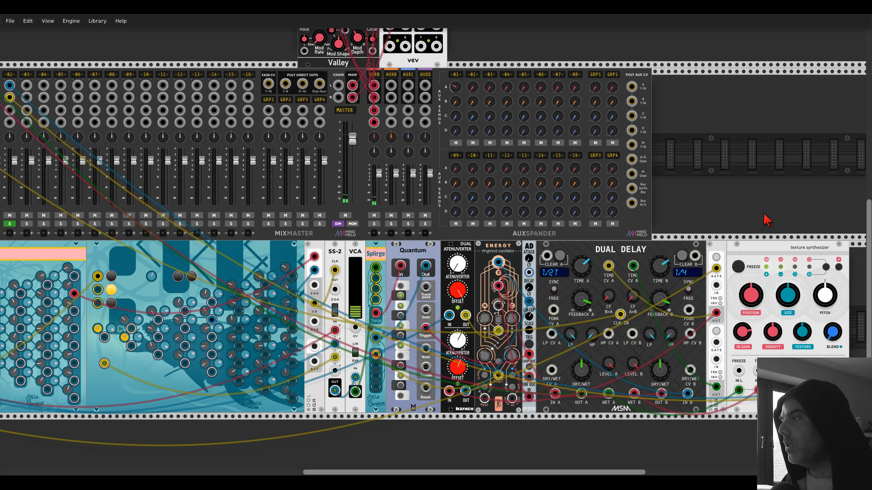
- Switch the Texture Synthesizer's blend knob back to dry/wet and raise the density
left_click_drag(767, 220, 625, 175)
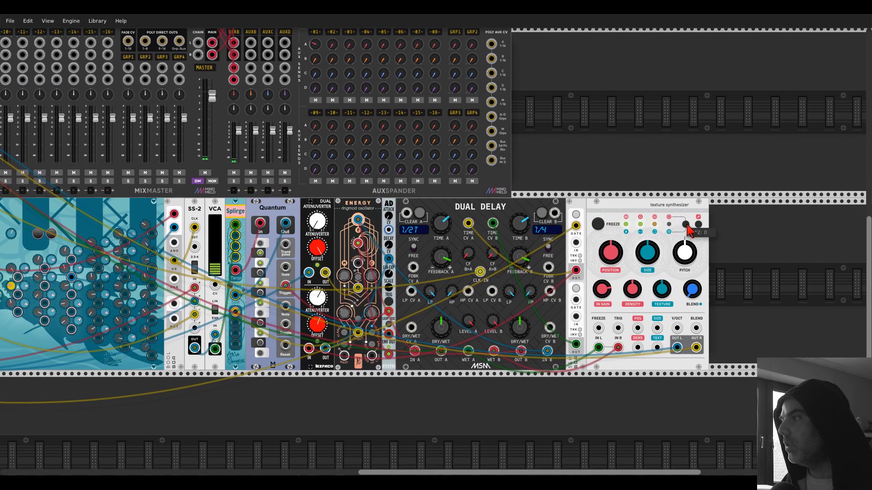
left_click(687, 226)
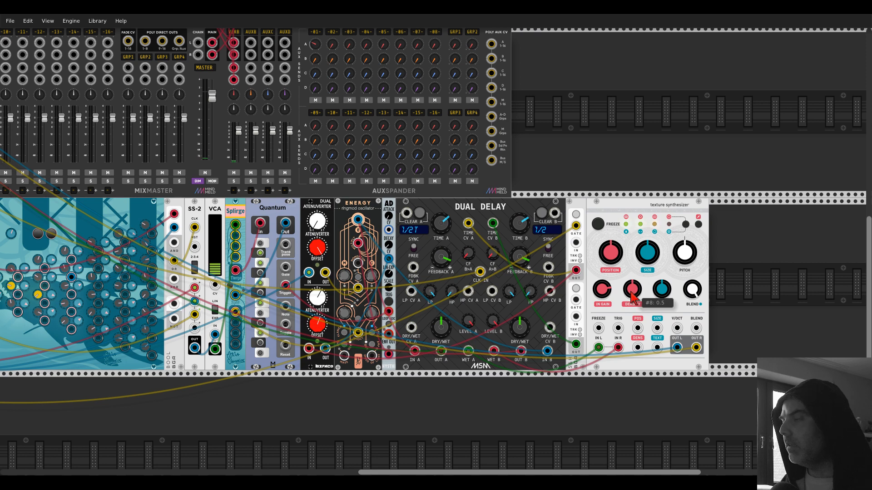
left_click_drag(634, 292, 634, 257)
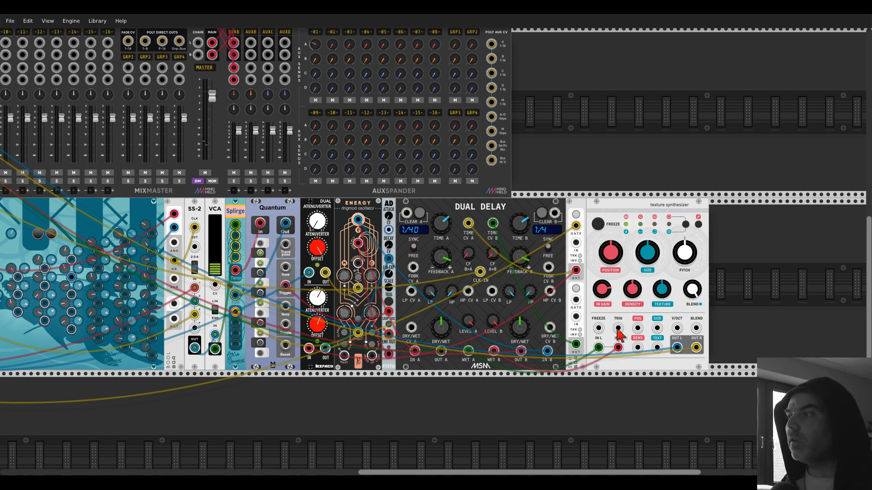
- Try patching RE-BURST's trig output to the Texture Synthesizer's TRIG input, then remove that cable
left_click_drag(589, 161, 720, 129)
scroll(720, 131, "down", 1)
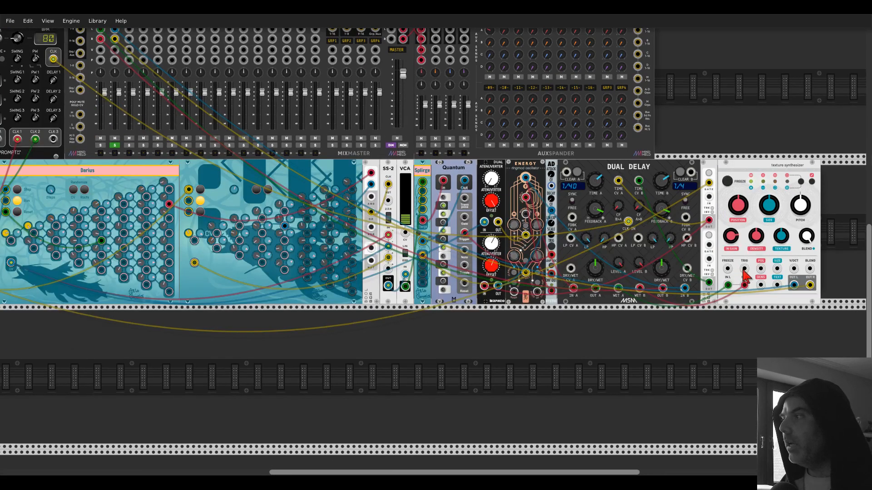
left_click_drag(744, 269, 61, 287)
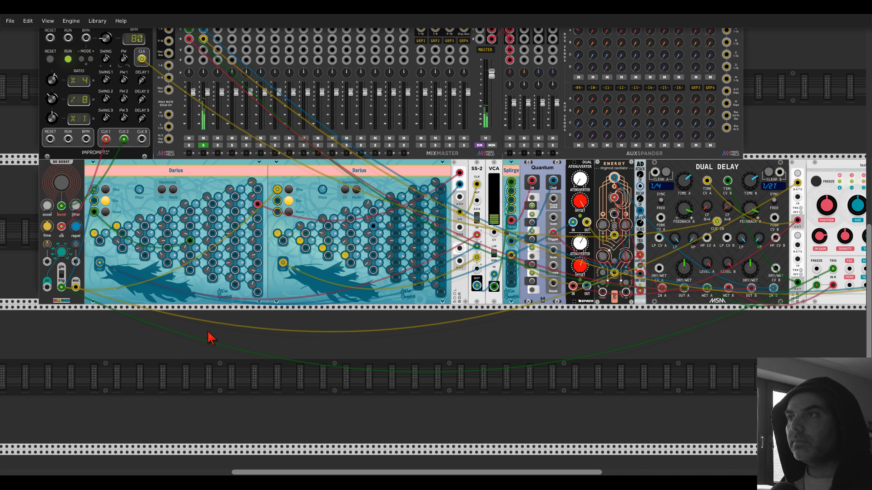
scroll(210, 338, "up", 2)
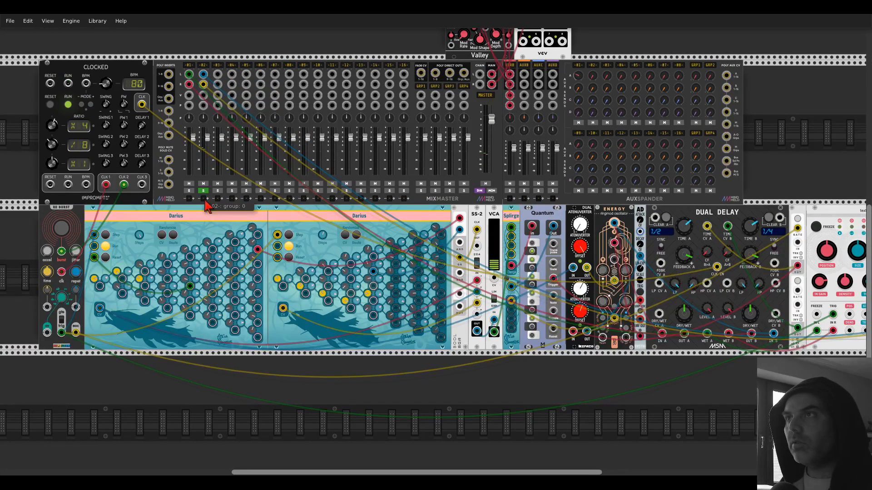
scroll(231, 207, "up", 1)
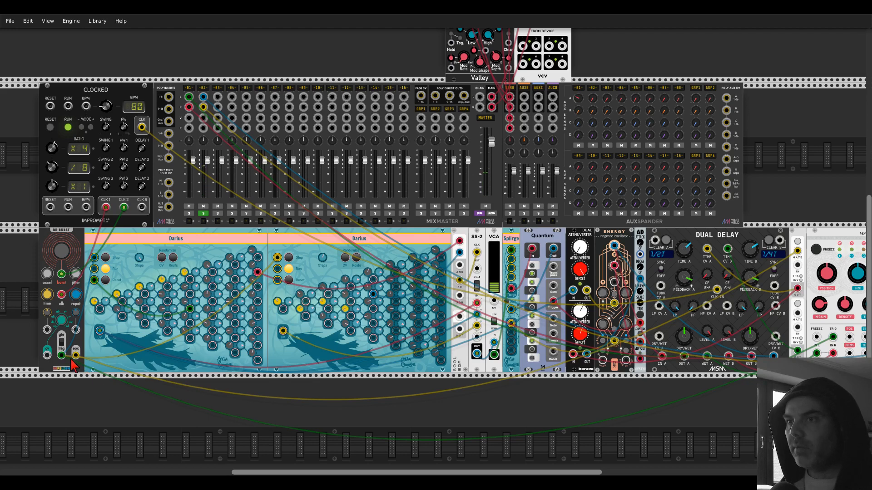
scroll(458, 402, "right", 3)
scroll(459, 401, "right", 5)
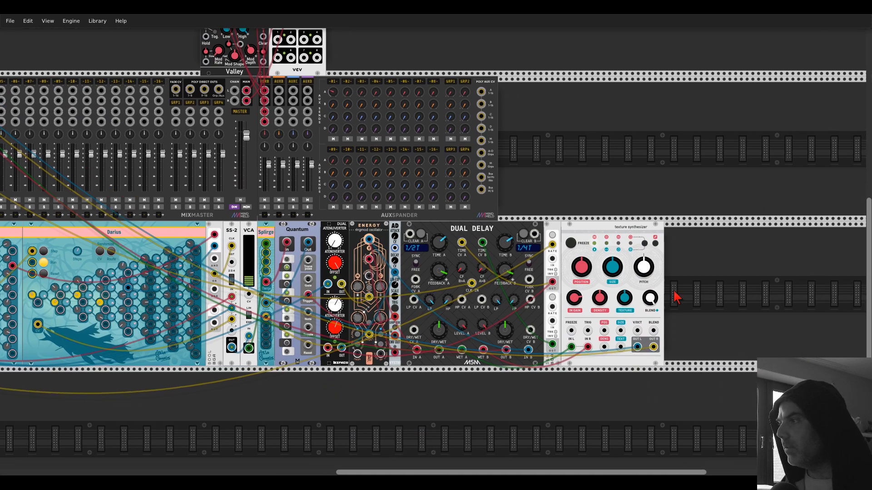
- Lower the Texture Synthesizer's texture and size settings
scroll(675, 296, "up", 3)
left_click_drag(552, 310, 588, 423)
left_click_drag(573, 261, 574, 443)
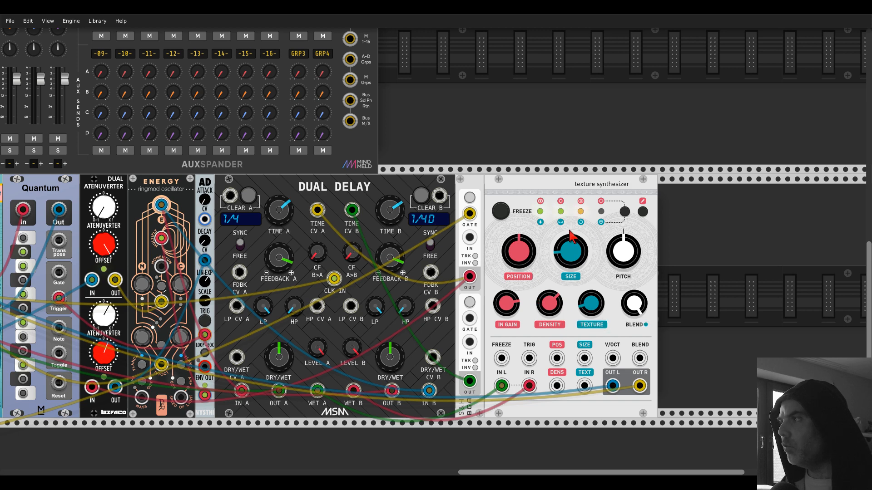
- Set the Texture Synthesizer's pitch to 1
right_click(624, 253)
type("1")
key("Return")
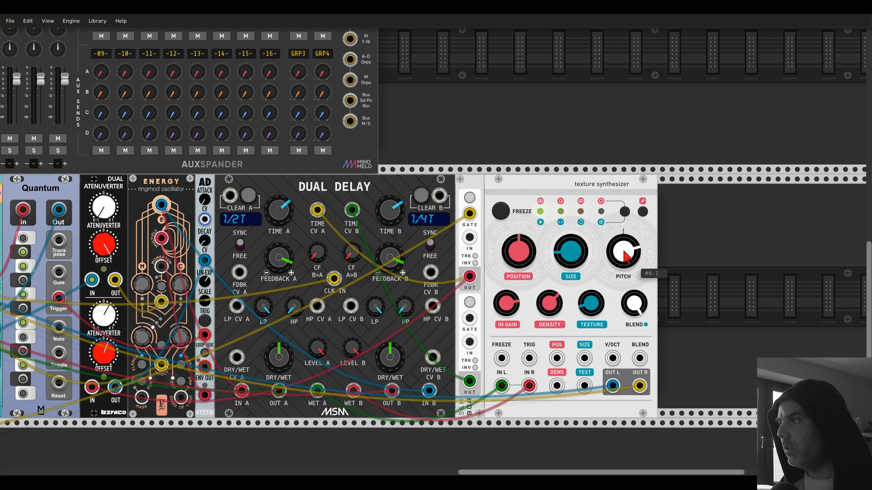
- Switch the Texture Synthesizer's blend knob to reverb and adjust the reverb amount
left_click(625, 210)
left_click(625, 211)
left_click(625, 210)
left_click_drag(630, 300, 631, 321)
- Shift the Texture Synthesizer away from S&H to make room and add a DGATE module between them
scroll(541, 208, "down", 5)
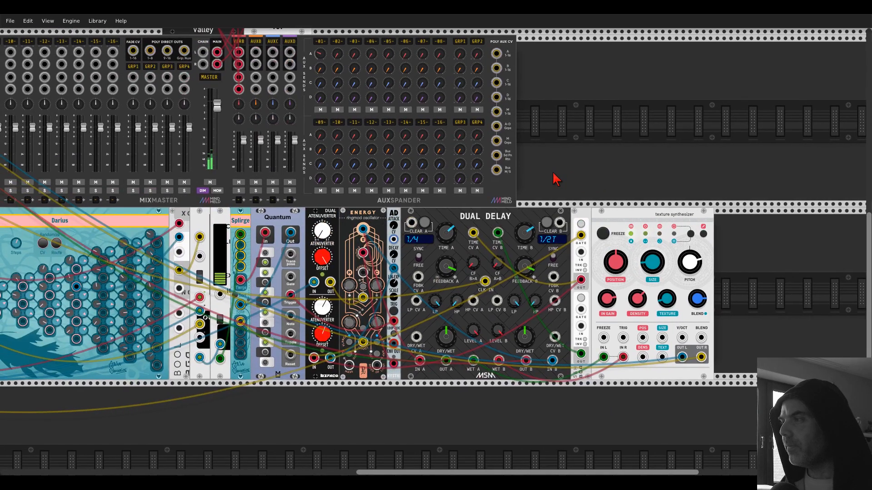
left_click_drag(553, 173, 555, 173)
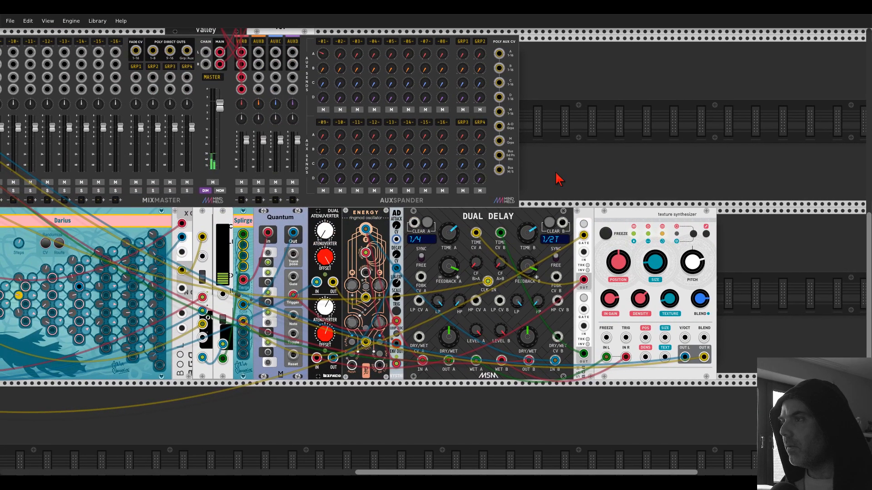
left_click_drag(544, 160, 434, 100)
left_click_drag(509, 171, 562, 181)
right_click(521, 241)
type("dgate")
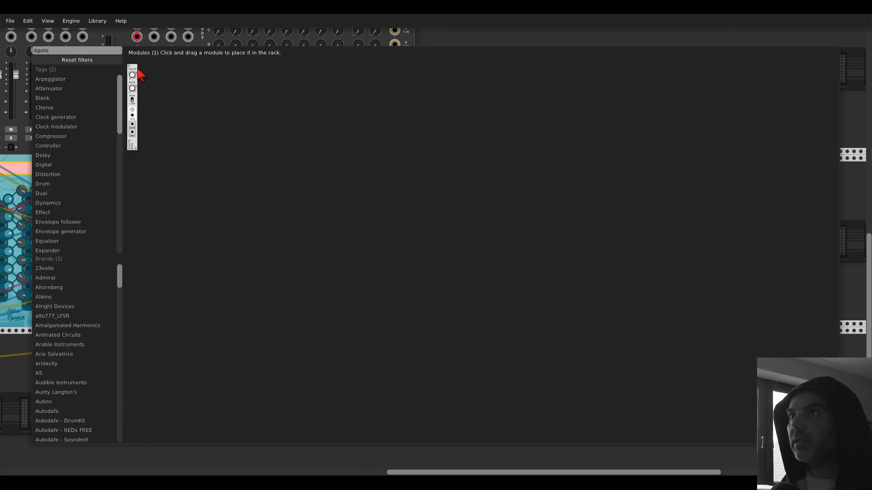
left_click_drag(133, 107, 499, 227)
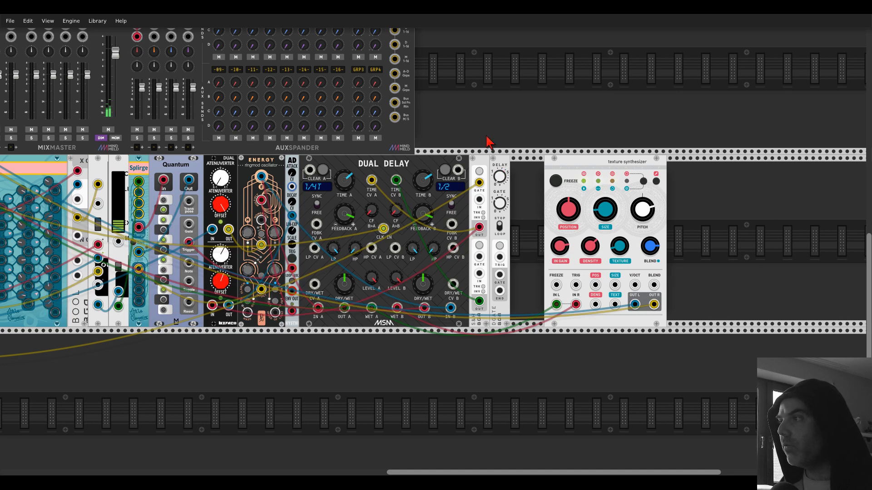
- Patch RE-BURST's eoc output to DGATE's trigger and DGATE's gate output to the Texture Synthesizer's FREEZE input, then close the module gap
left_click_drag(480, 132, 431, 115)
left_click_drag(474, 170, 551, 273)
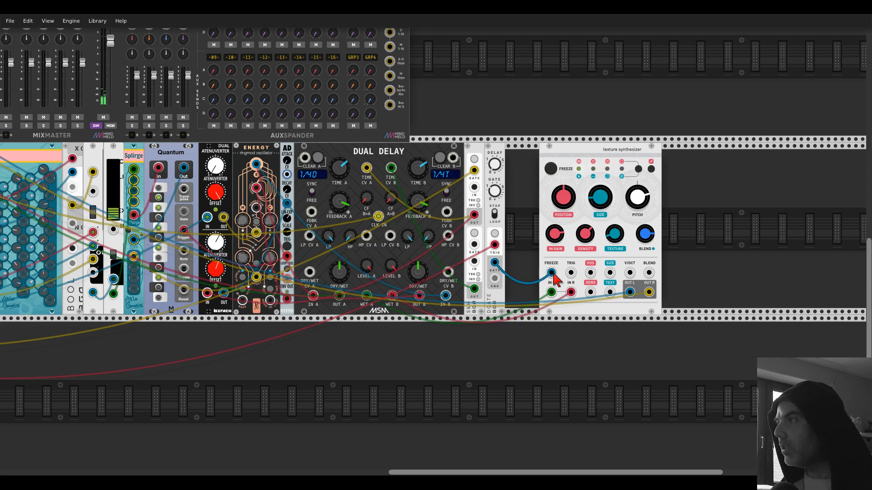
left_click_drag(578, 149, 525, 163)
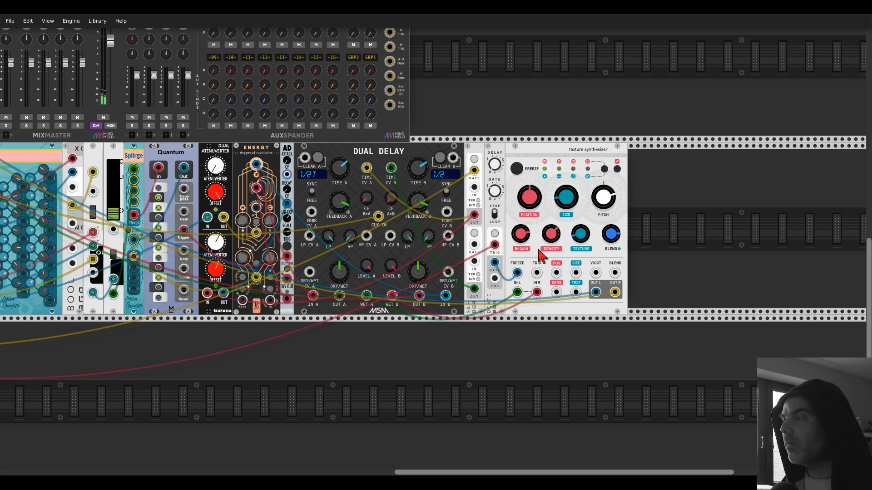
- Fine-tune DGATE's gate length
scroll(547, 261, "up", 3)
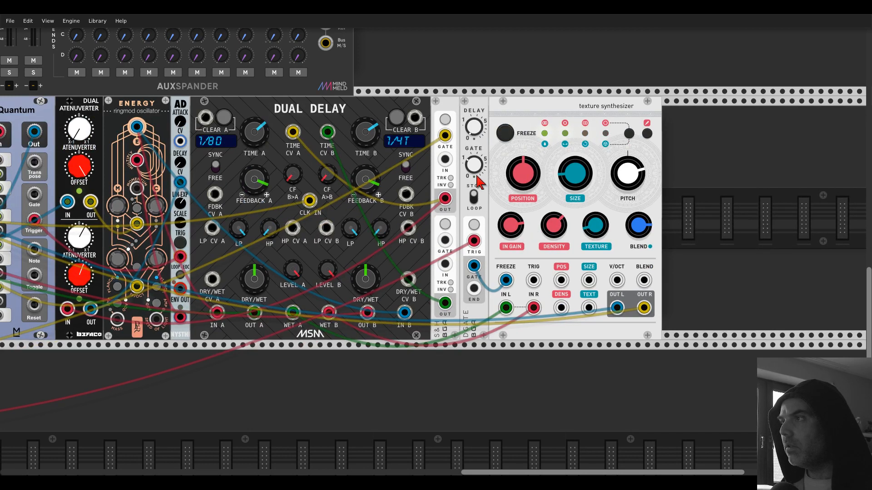
left_click_drag(476, 168, 475, 165)
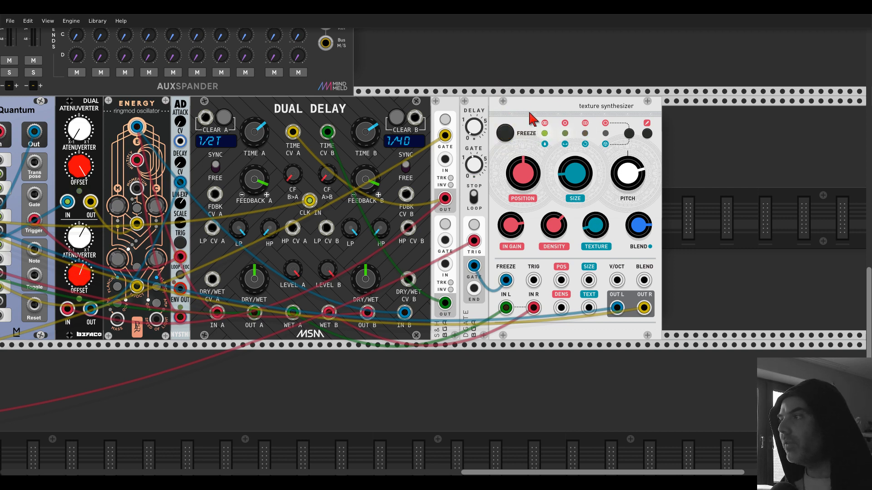
- Adjust MixMaster channel 2's track settings and turn off the channel's solo
scroll(389, 54, "down", 3)
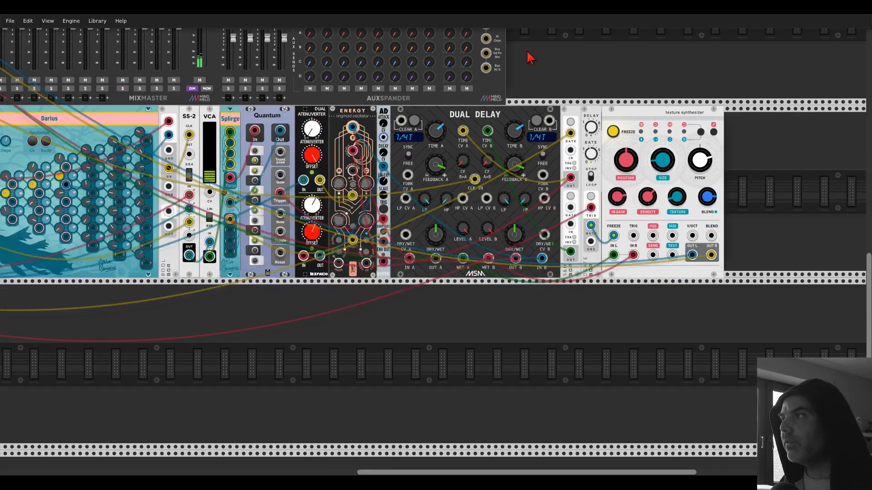
left_click_drag(544, 56, 857, 145)
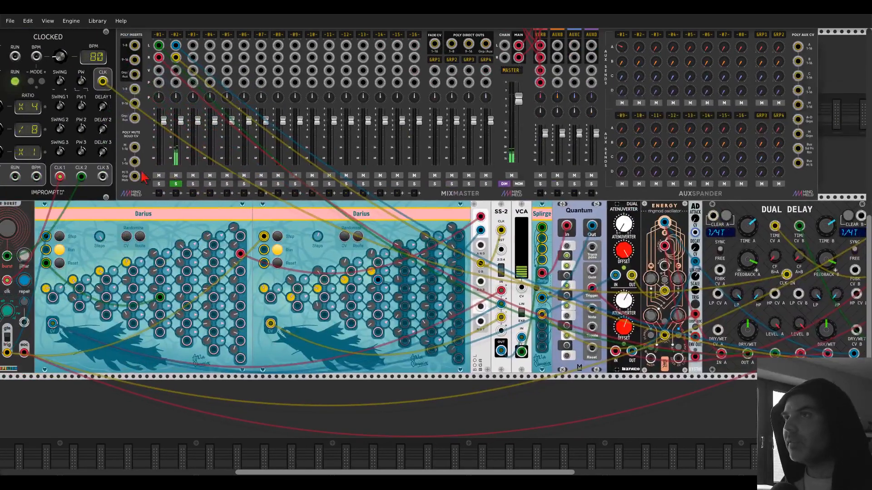
scroll(133, 178, "up", 1)
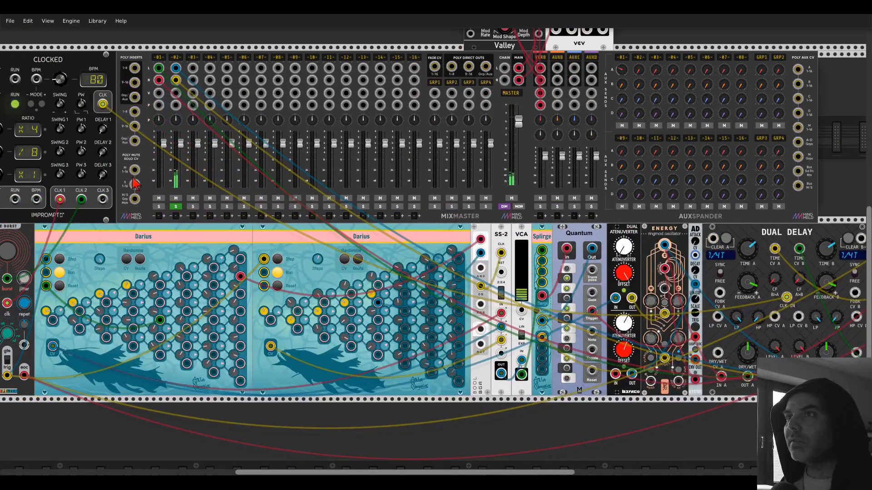
right_click(176, 54)
left_click(172, 54)
right_click(176, 55)
left_click_drag(195, 66, 211, 67)
left_click(181, 38)
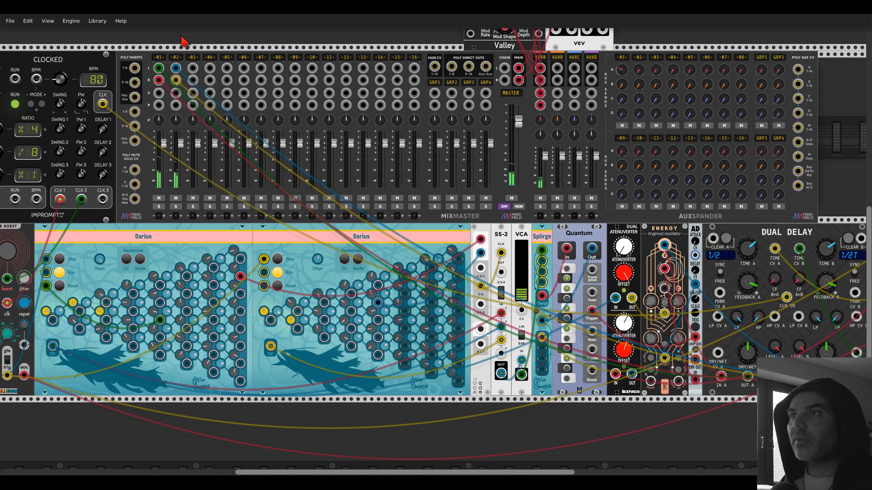
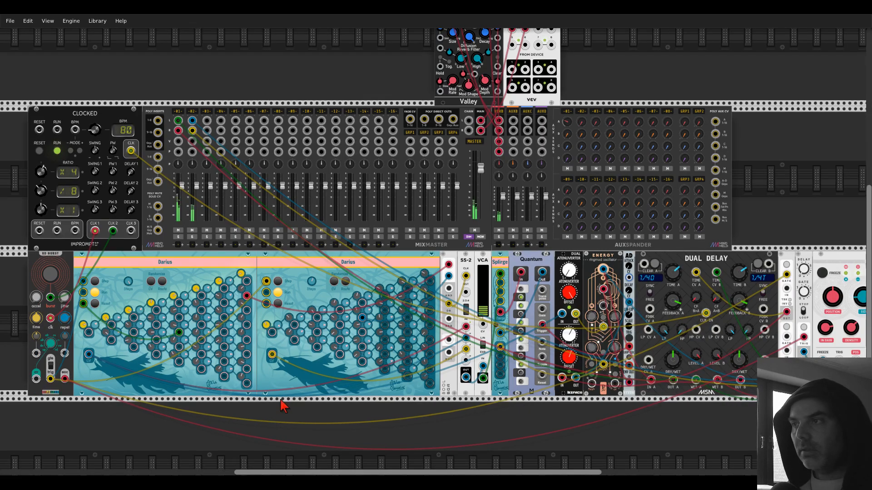
scroll(282, 404, "down", 1)
left_click_drag(279, 394, 436, 250)
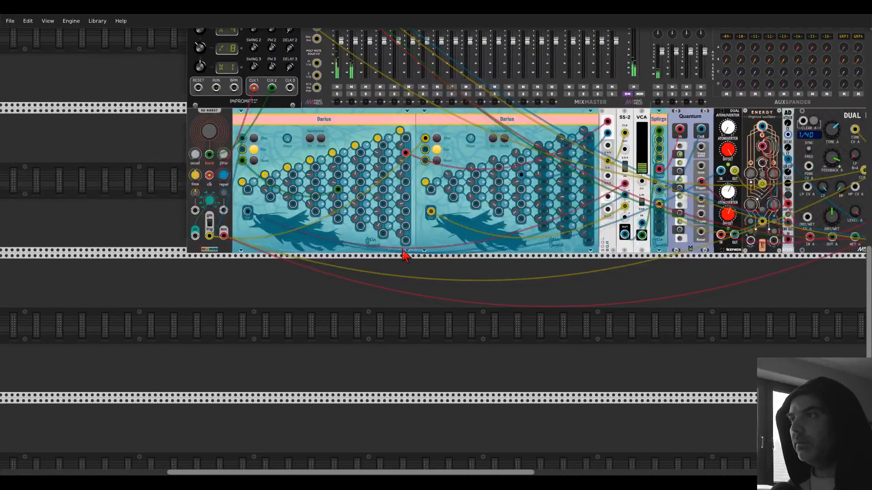
scroll(391, 249, "up", 1)
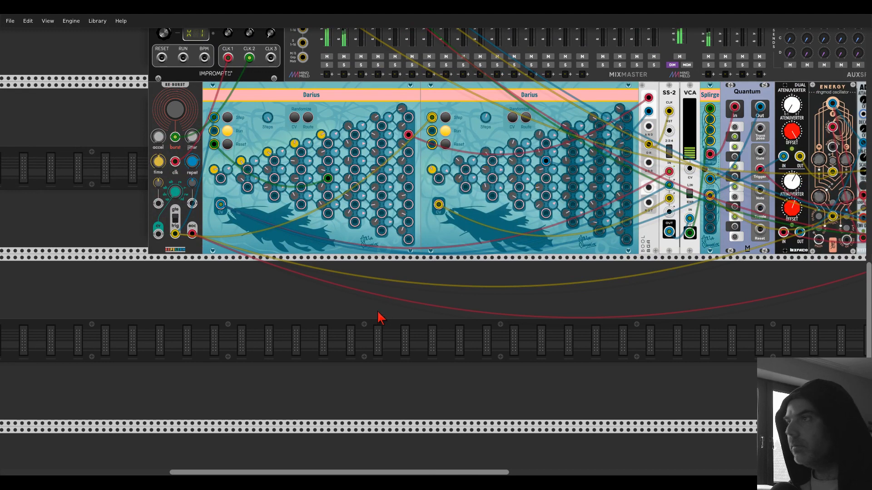
scroll(253, 276, "up", 1)
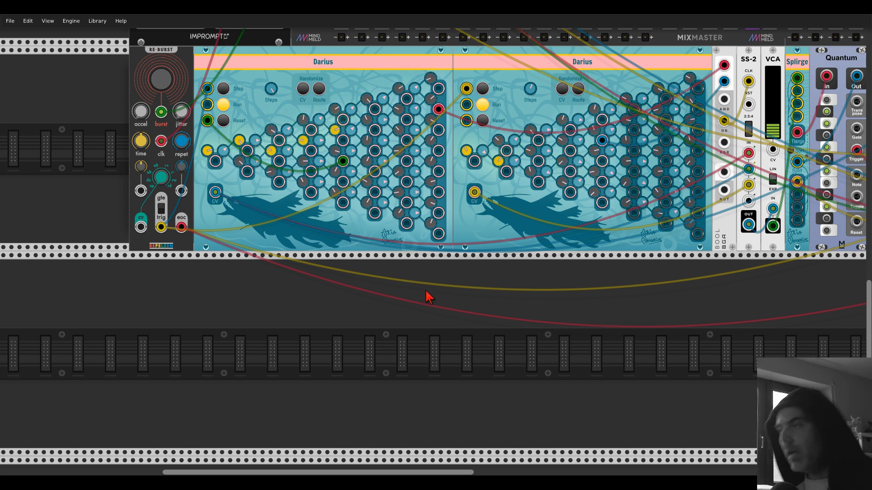
- Search the module browser for "drum" and add the Entrian Drummer module in the row beneath RE-BURST and the Darius modules
left_click_drag(425, 291, 413, 277)
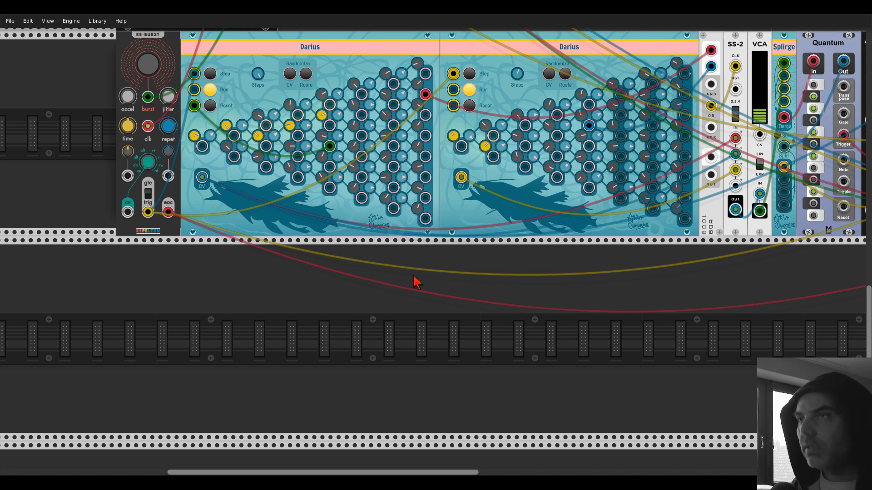
right_click(387, 323)
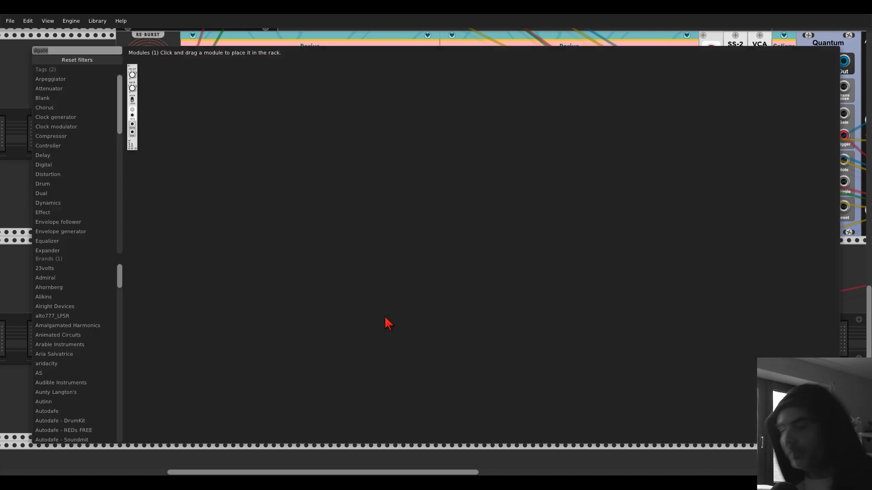
type("drum")
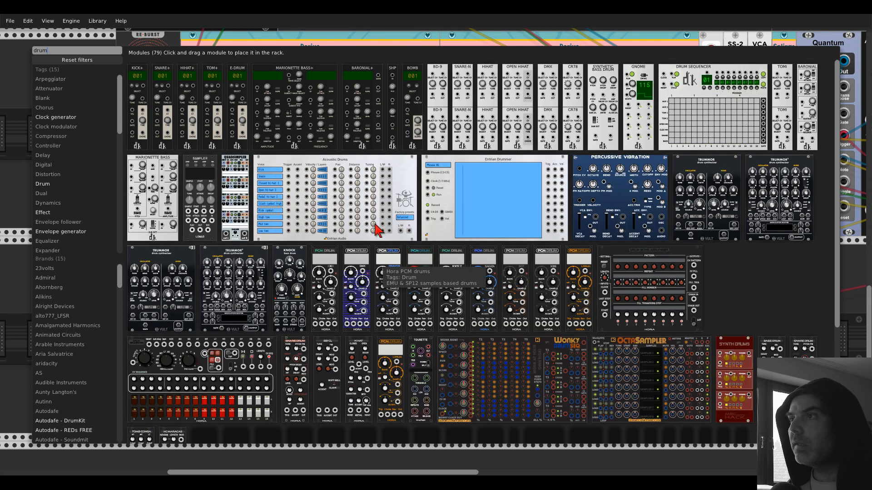
left_click_drag(435, 168, 285, 281)
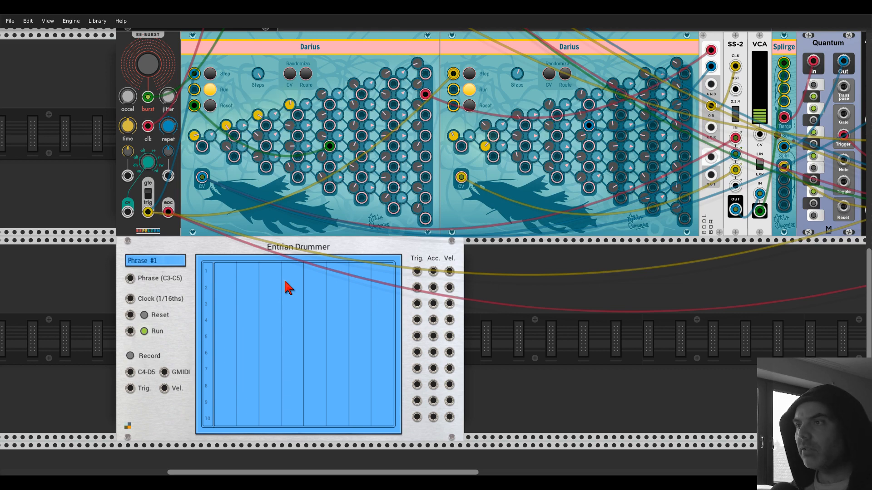
right_click(523, 338)
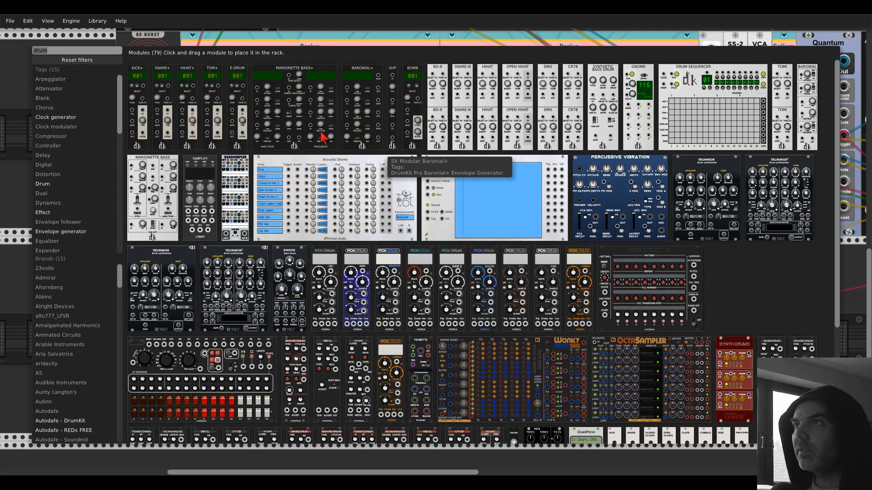
left_click(17, 83)
- Search the module browser for "nop" and add a Vult NOPSKATE flip-flop octaver directly after the Texture Synthesizer
left_click_drag(620, 260, 256, 323)
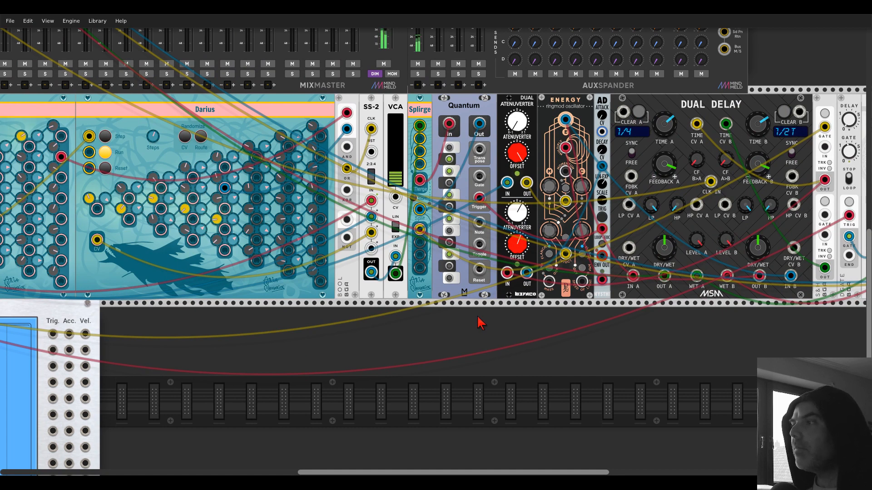
left_click_drag(571, 312, 459, 339)
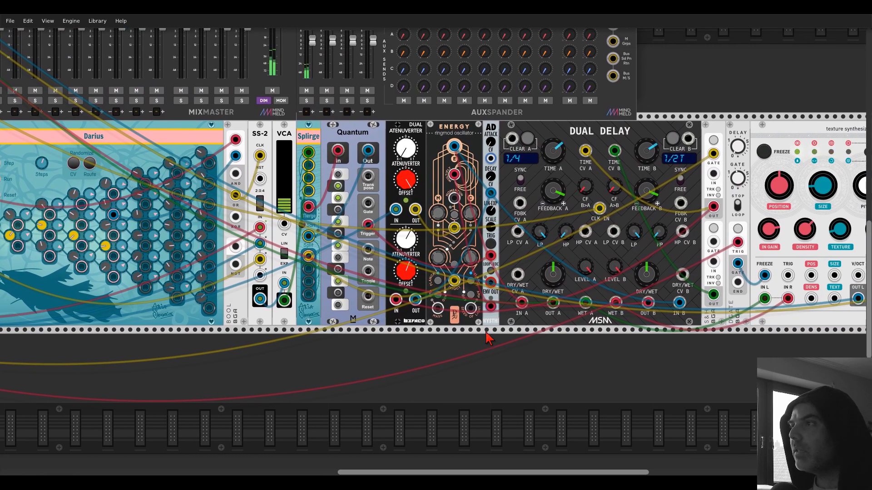
left_click_drag(406, 243, 406, 240)
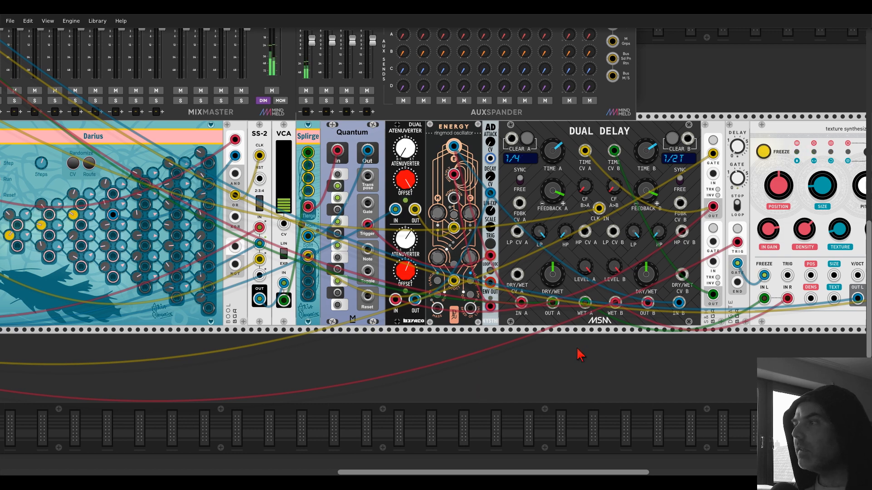
left_click_drag(578, 352, 318, 352)
right_click(731, 212)
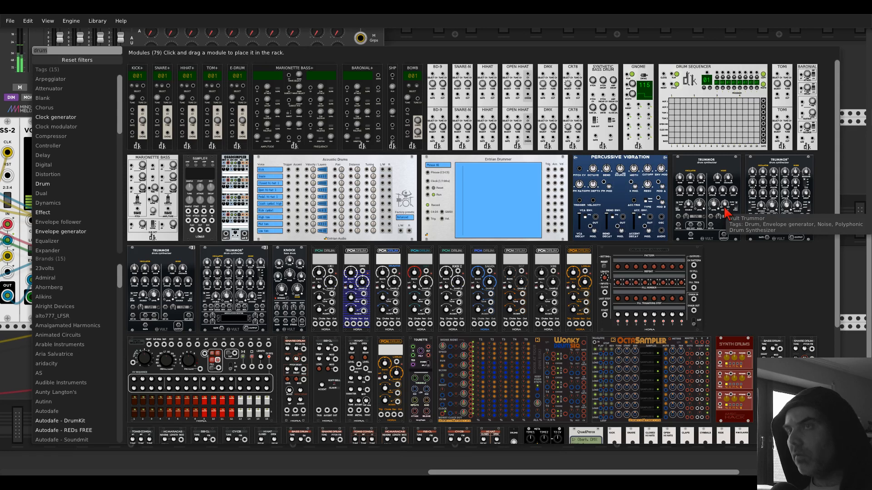
type("nop")
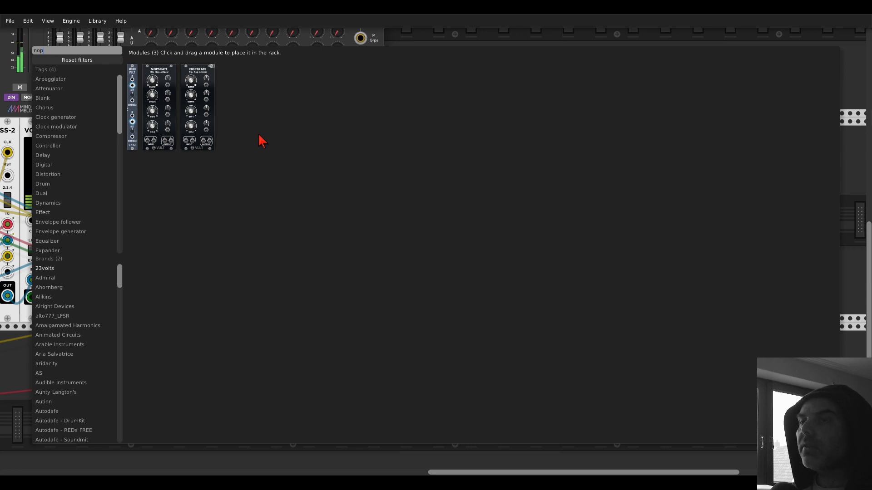
left_click(209, 75)
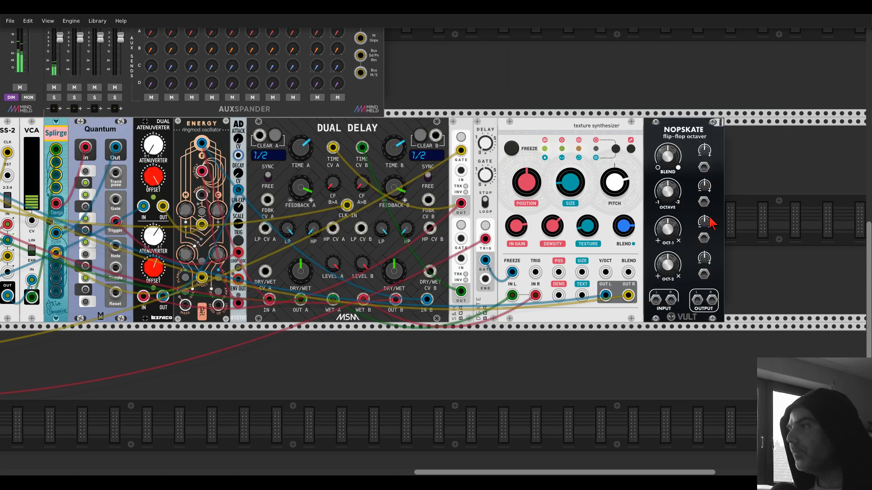
- Patch Energy's output into NOPSKATE's left input and NOPSKATE's left output into MixMaster channel 3's left input
left_click_drag(655, 299, 218, 178)
left_click_drag(204, 146, 203, 145)
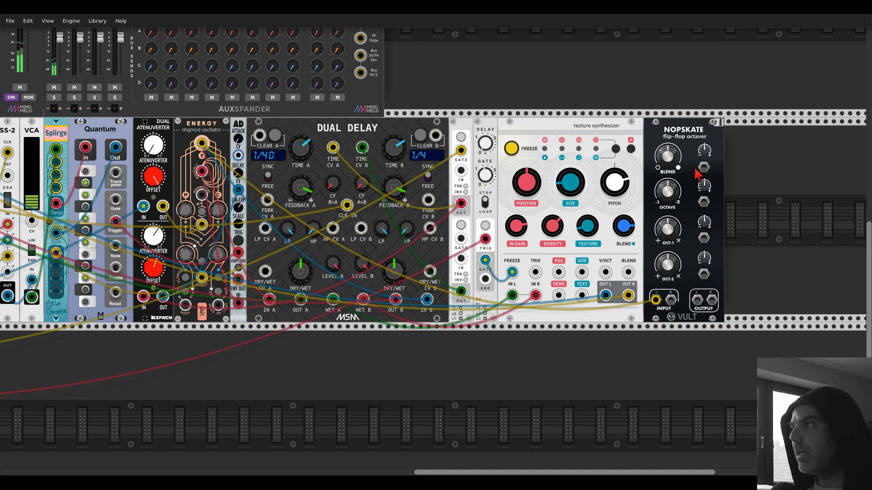
mouse_move(679, 165)
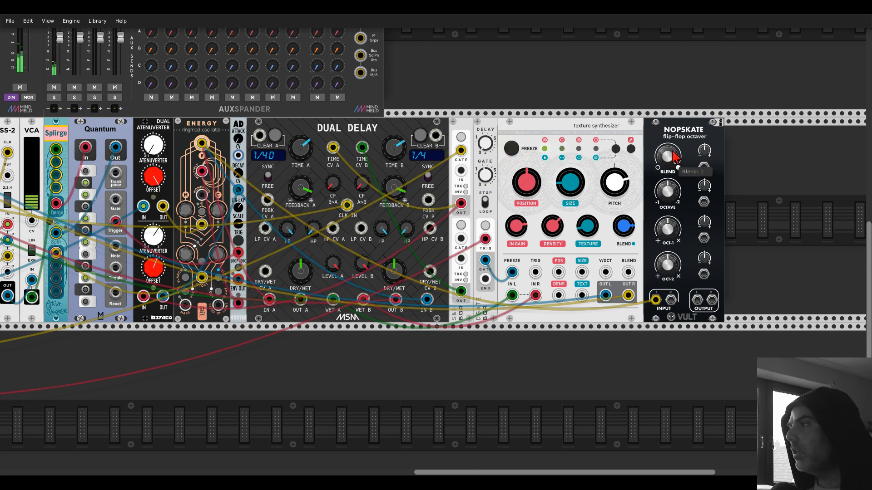
scroll(598, 128, "down", 1)
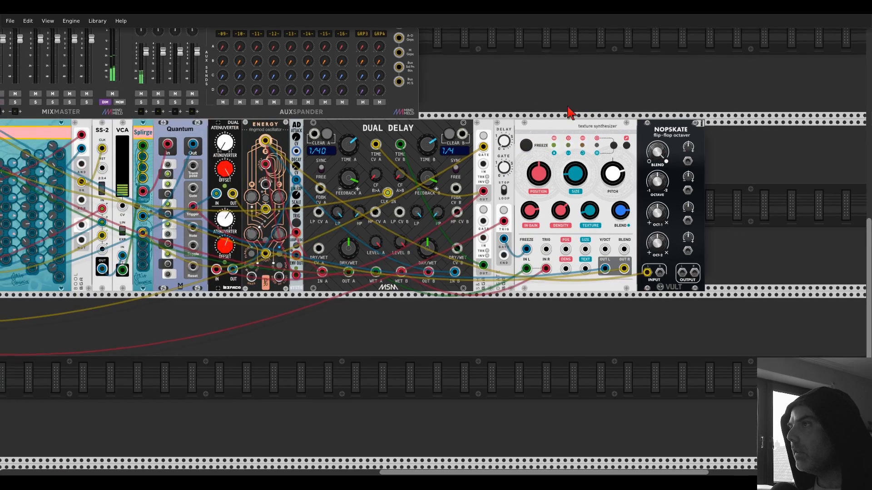
left_click_drag(567, 112, 683, 186)
left_click_drag(797, 347, 38, 79)
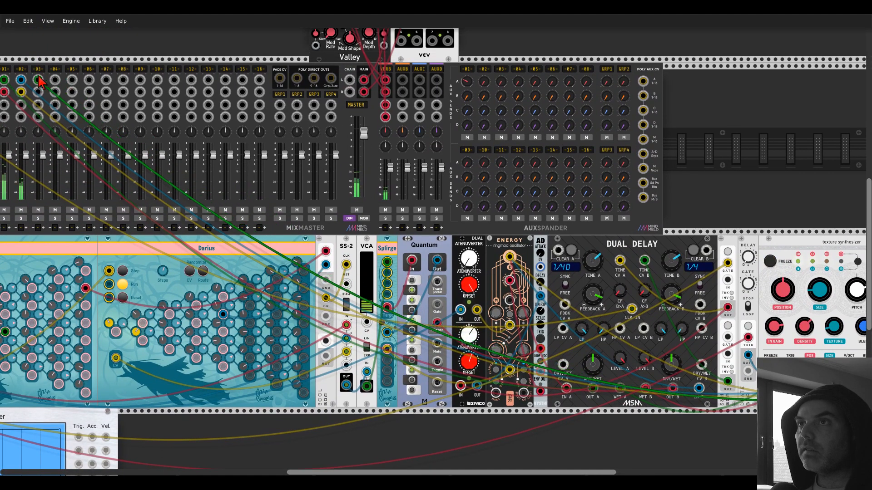
mouse_move(50, 179)
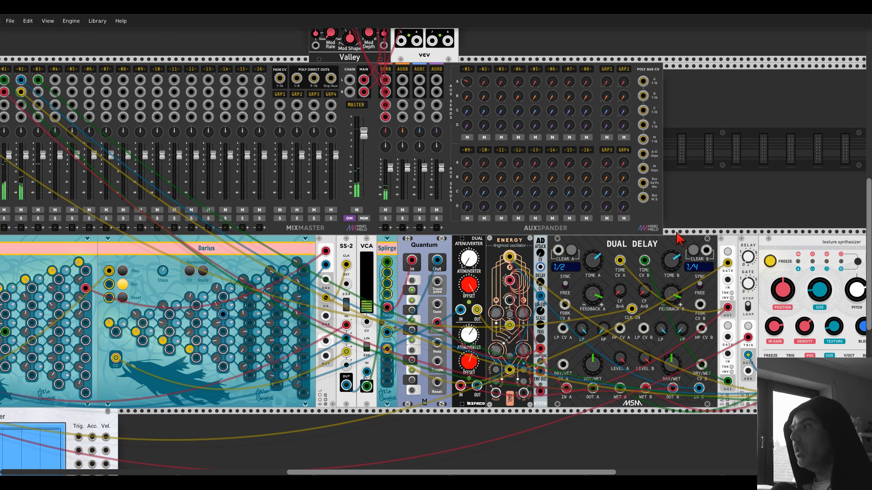
- Adjust NOPSKATE's Octave -2 mode
left_click_drag(690, 203, 415, 166)
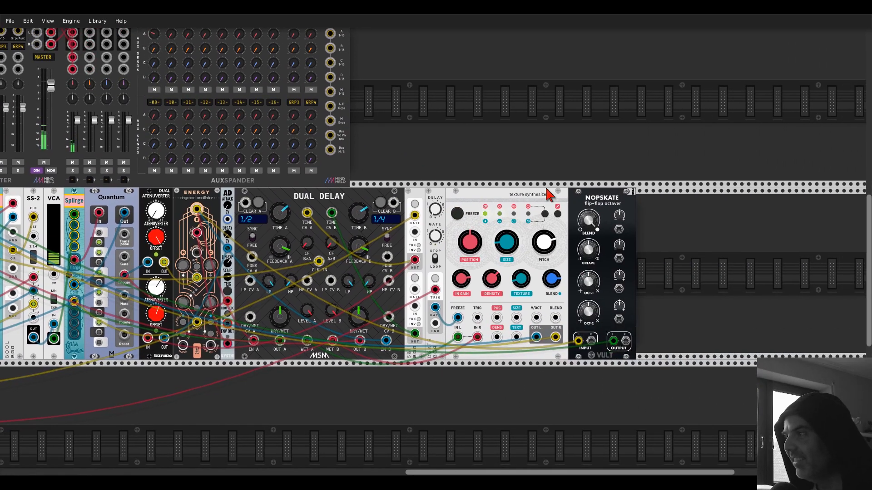
mouse_move(587, 249)
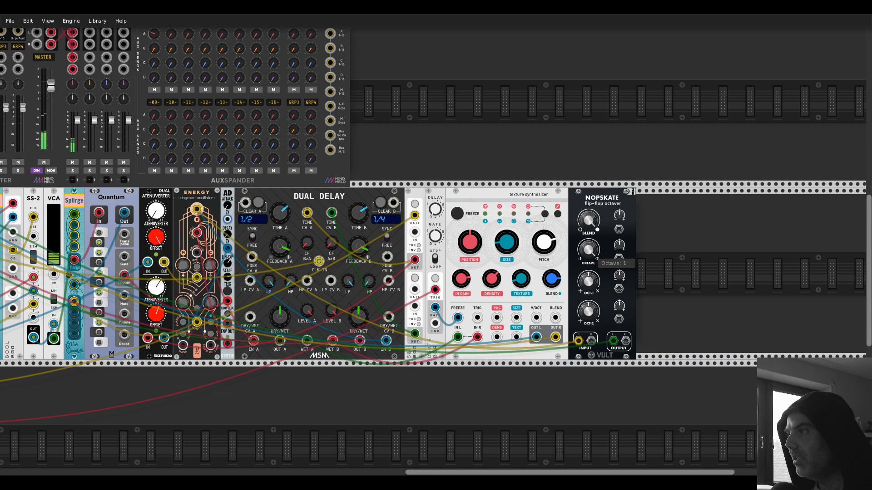
mouse_move(591, 311)
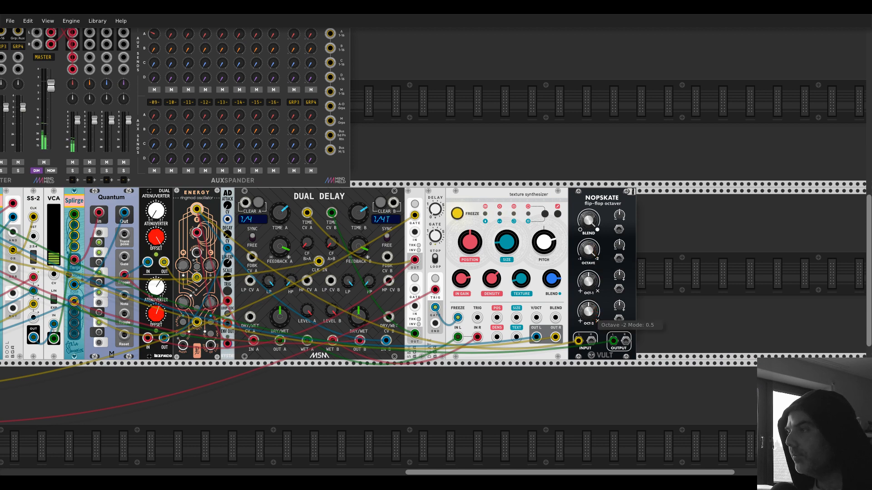
left_click_drag(590, 311, 590, 454)
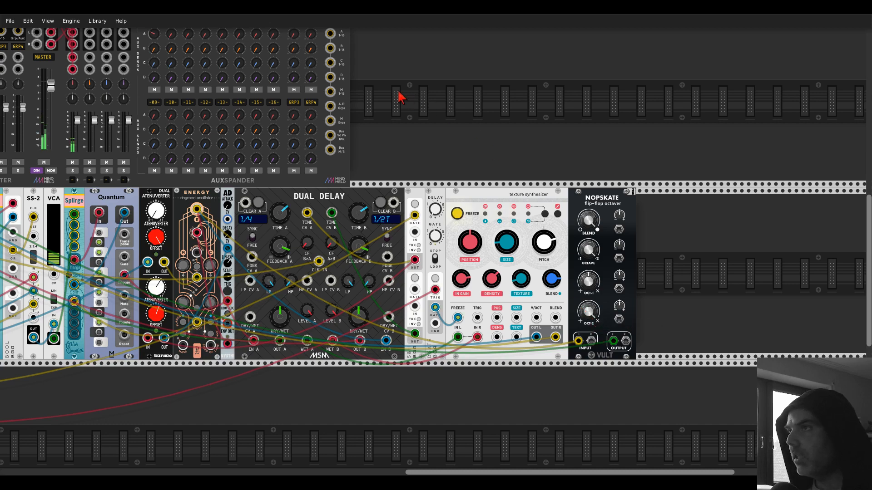
- Set MixMaster channel 3's gain adjust to -7.4 dB in its track settings
left_click_drag(398, 91, 871, 169)
left_click_drag(262, 69, 287, 58)
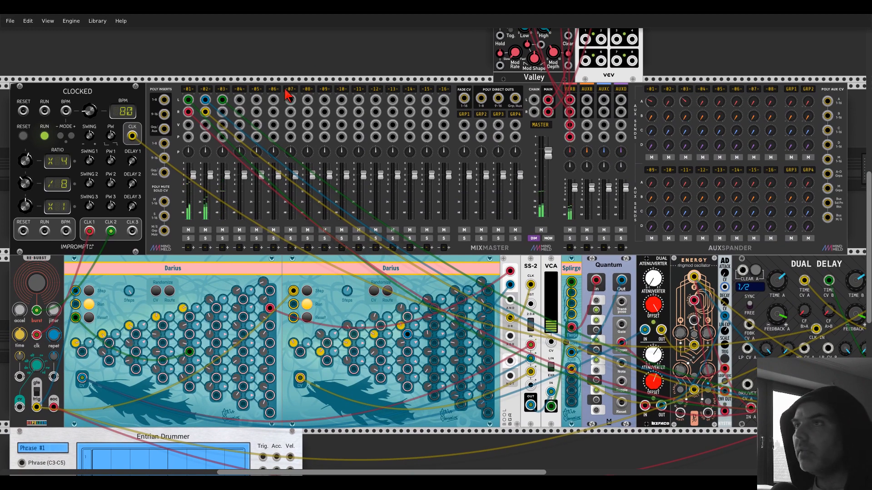
right_click(222, 89)
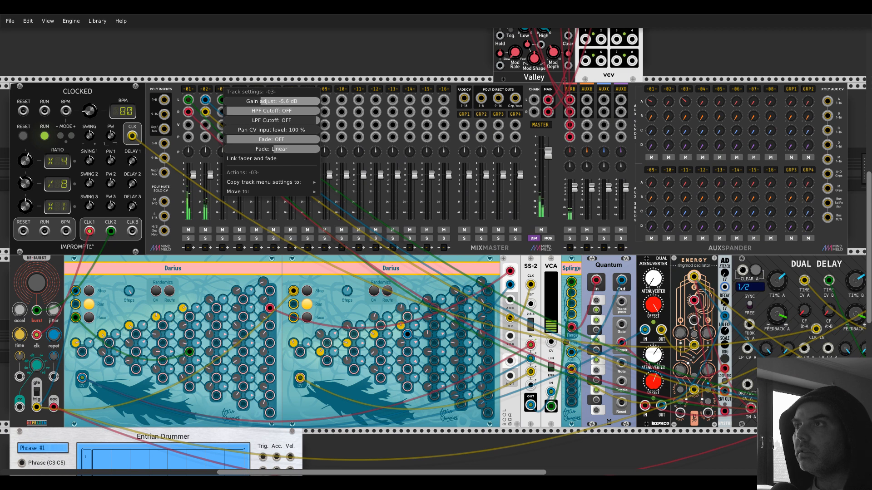
left_click_drag(259, 101, 262, 102)
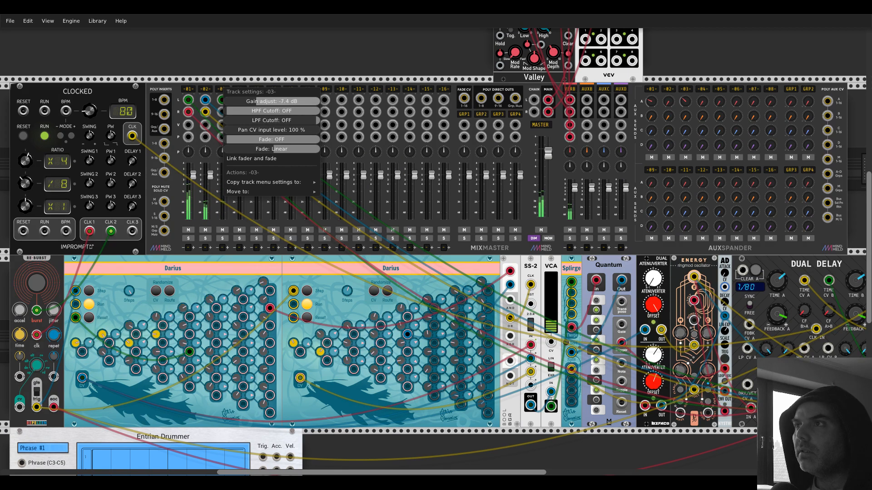
left_click(272, 59)
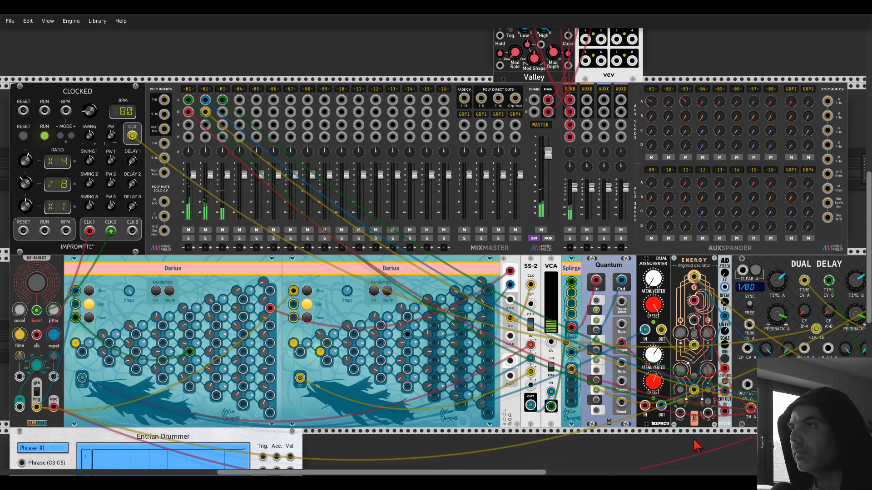
- Search the module browser for "debr" and add a Vult DEBRIATUS wave destruction module directly after NOPSKATE
mouse_move(697, 447)
left_mouse_down()
mouse_move(662, 436)
mouse_move(701, 437)
left_mouse_up()
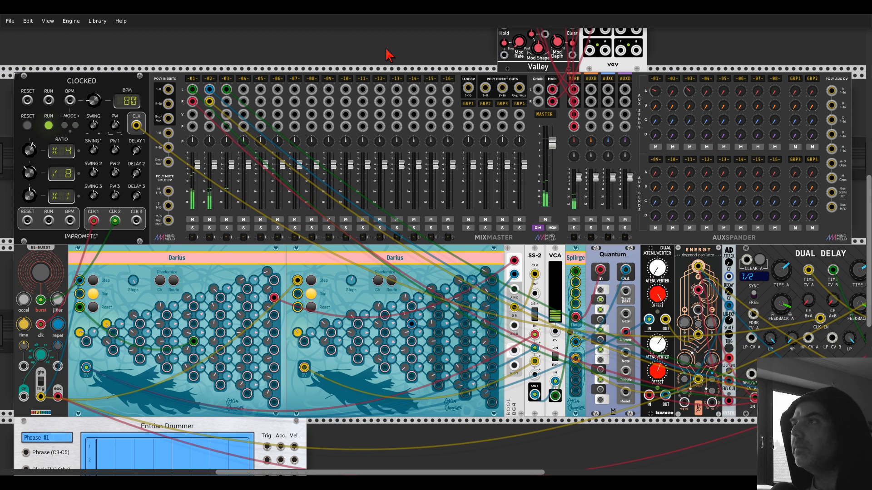
left_click_drag(385, 54, 74, 36)
left_click_drag(661, 129, 504, 103)
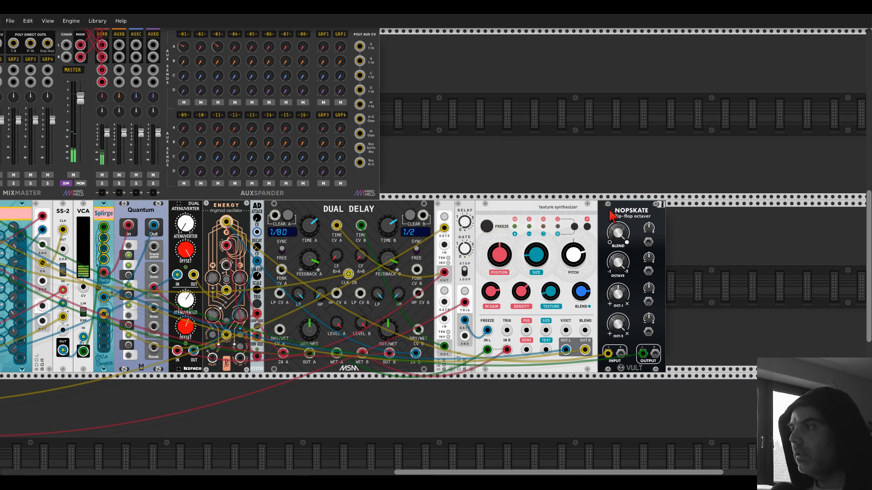
right_click(698, 298)
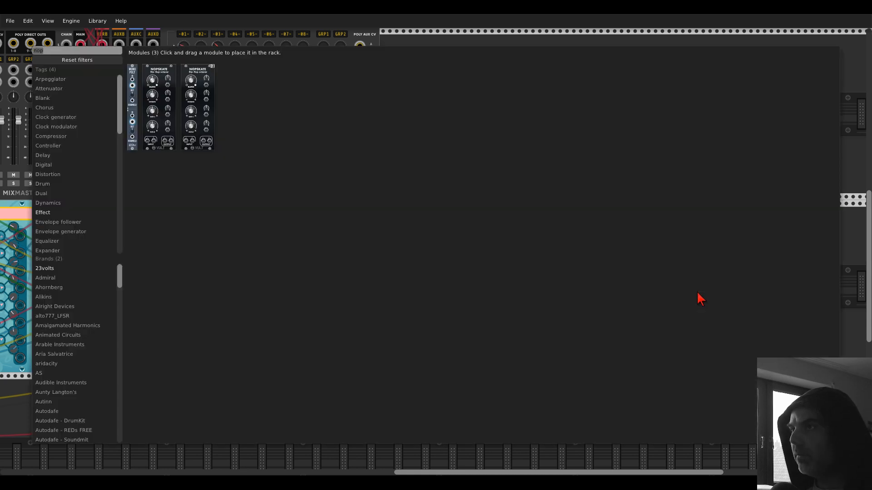
type("debr")
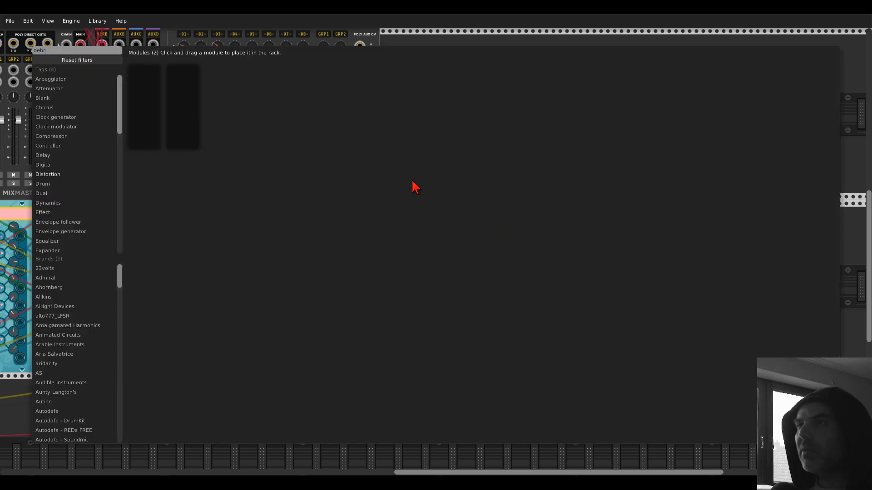
left_click_drag(184, 75, 699, 281)
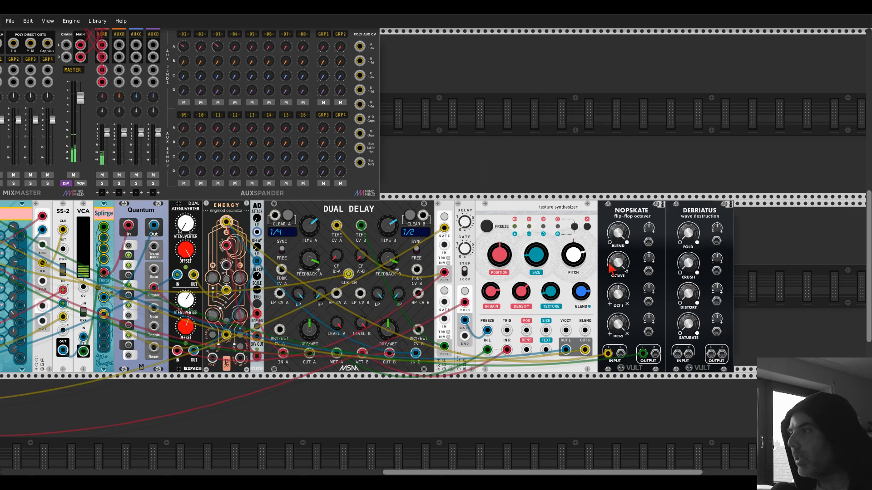
- Route the Texture Synthesizer's stereo outputs through DEBRIATUS to MixMaster channel 2, with DEBRIATUS' Fold at 0.321 and its Saturate adjusted
left_click_drag(587, 350, 711, 354)
left_click_drag(566, 350, 677, 354)
left_click_drag(585, 349, 689, 354)
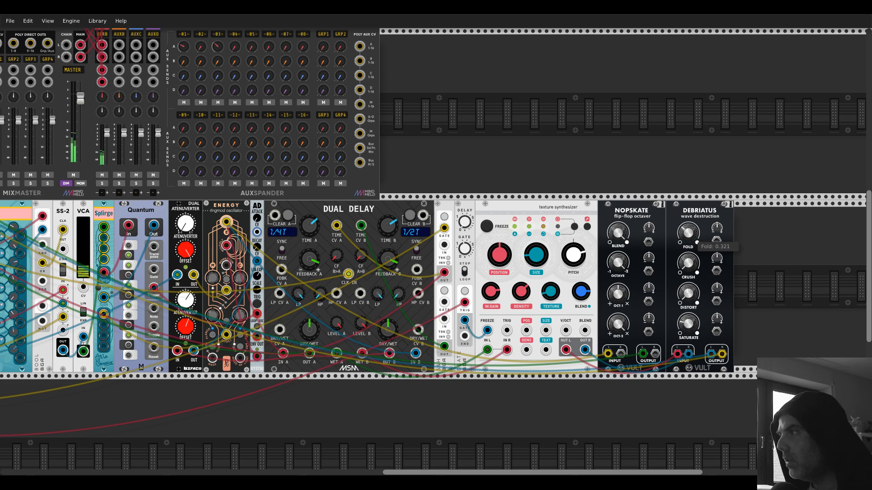
left_click_drag(688, 317, 688, 309)
- Set MixMaster channel 2's gain adjust to -4.1 dB in its track settings
left_click_drag(451, 111, 858, 202)
right_click(167, 128)
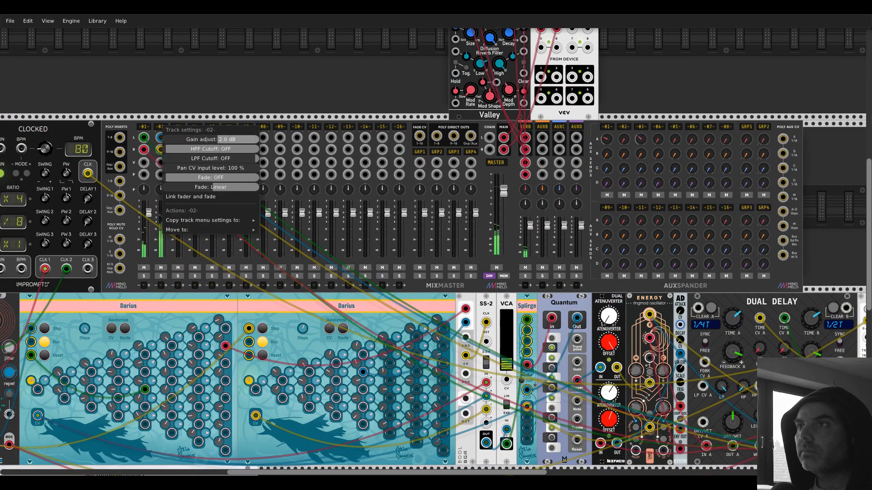
left_click_drag(205, 139, 202, 139)
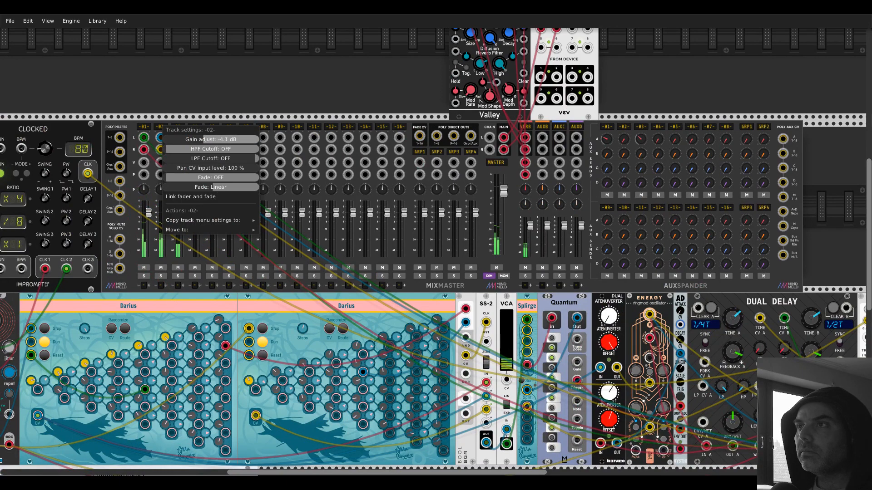
left_click(208, 101)
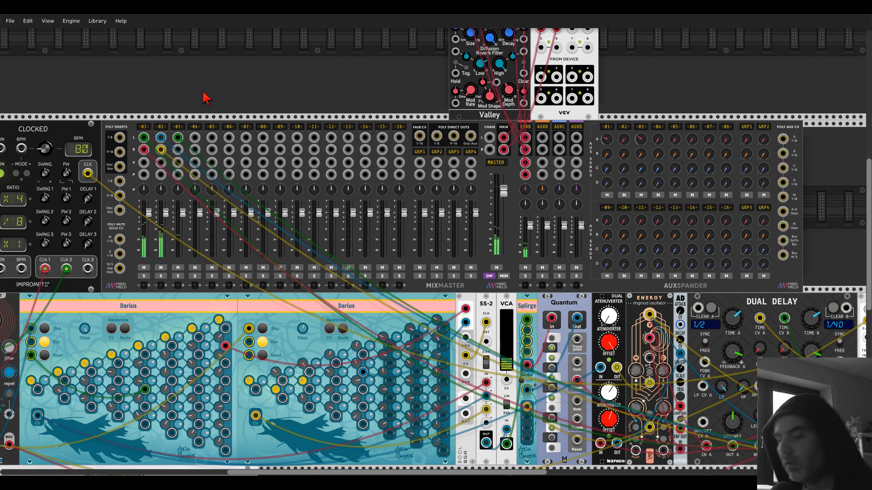
scroll(204, 94, "down", 9)
left_click_drag(324, 363, 546, 269)
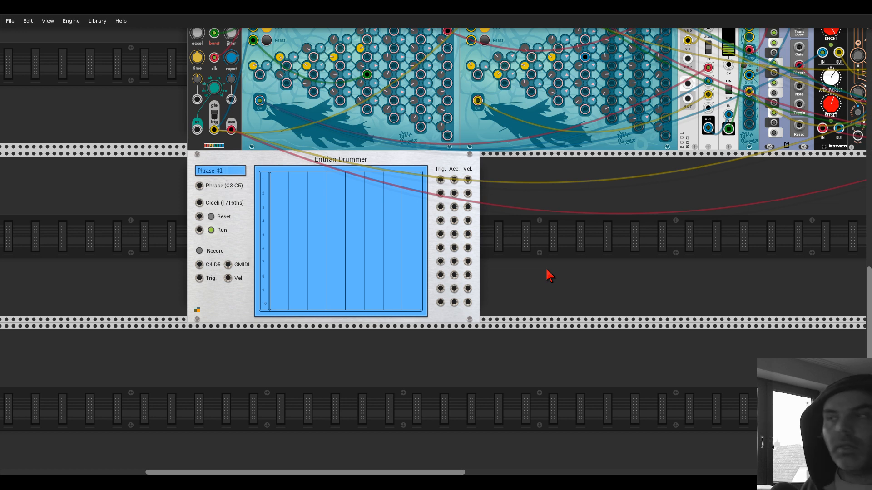
scroll(529, 290, "up", 5)
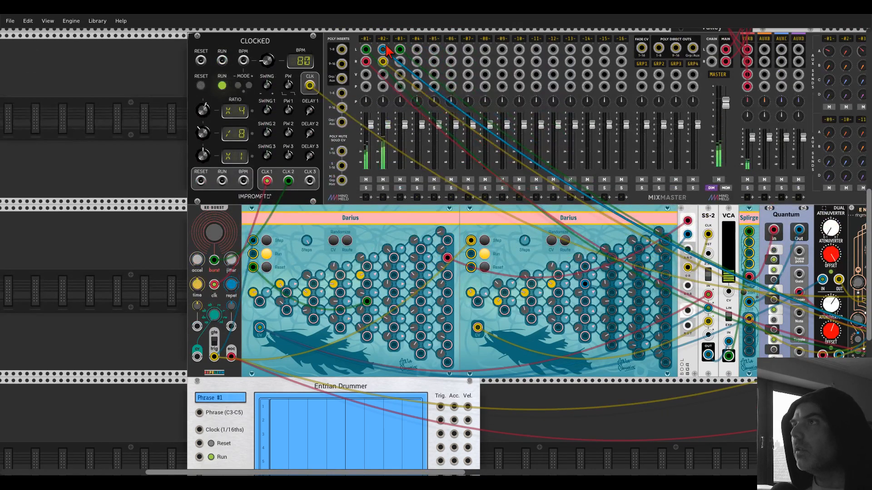
- Set MixMaster channel 2's gain adjust to -8.0 dB and its HPF cutoff to 202 Hz in its track settings
right_click(384, 41)
left_click_drag(402, 55, 421, 63)
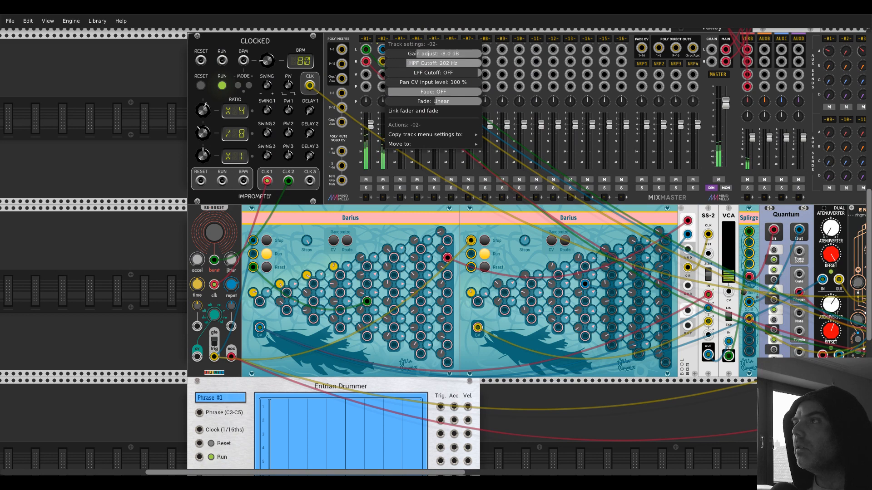
left_click(164, 94)
- Patch Entrian Drummer's Clock input to Clocked's CLK 1 output and its Reset input to Clocked's RESET output
scroll(151, 122, "down", 3)
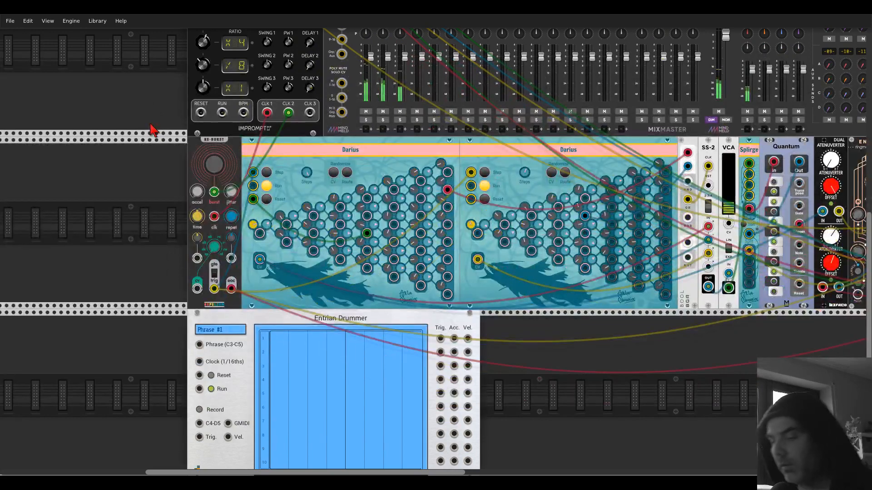
scroll(152, 130, "down", 5)
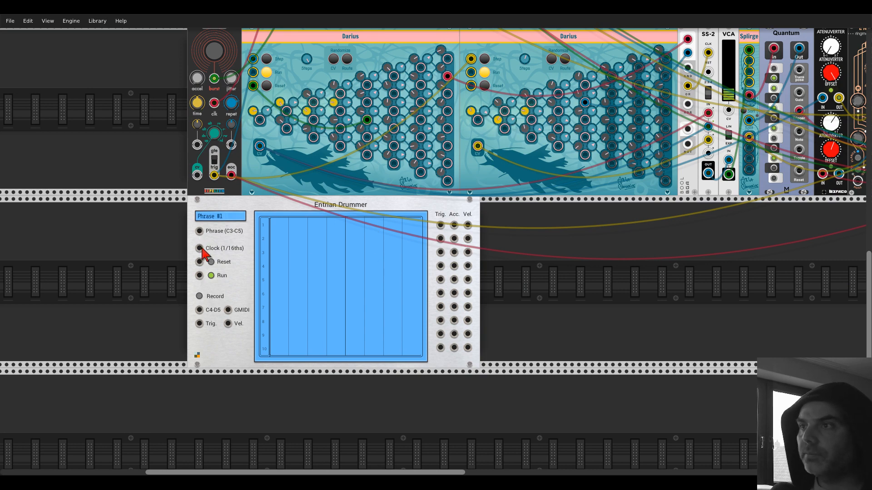
left_click_drag(199, 248, 267, 101)
scroll(454, 291, "down", 5)
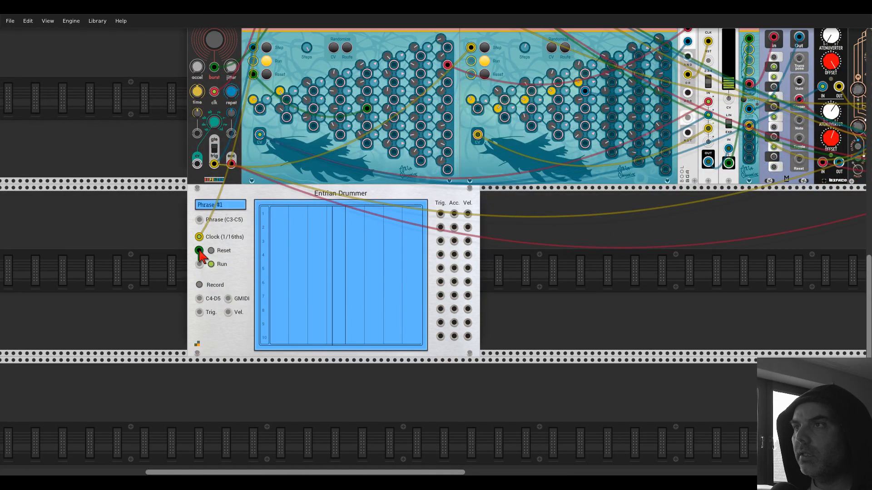
left_click_drag(199, 250, 201, 131)
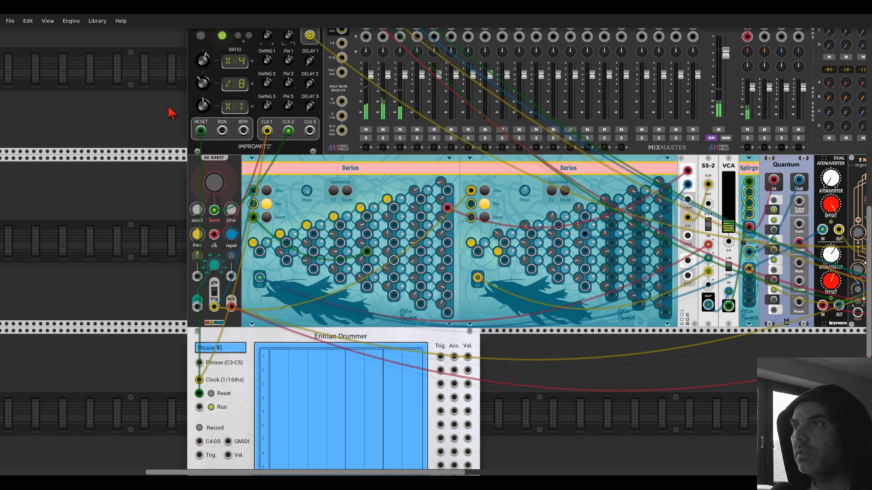
scroll(172, 113, "up", 5)
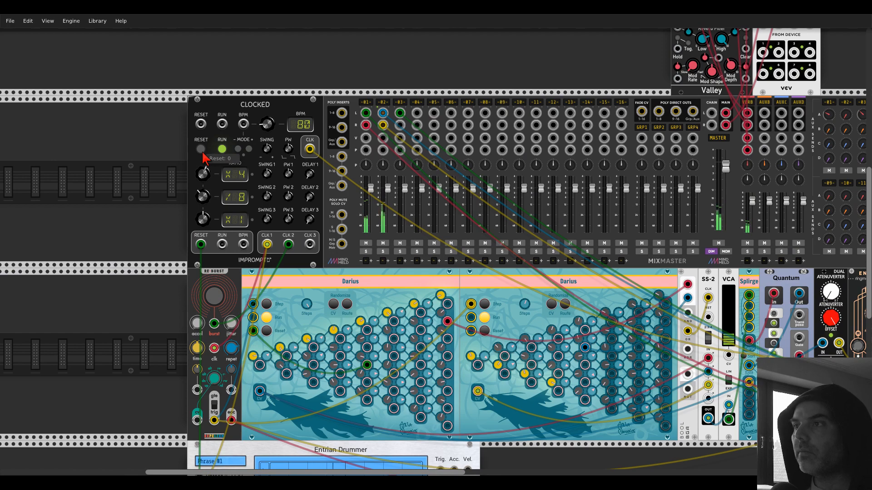
- Connect Clocked's RESET output to the reset input of the SS-2 module
scroll(159, 152, "down", 10)
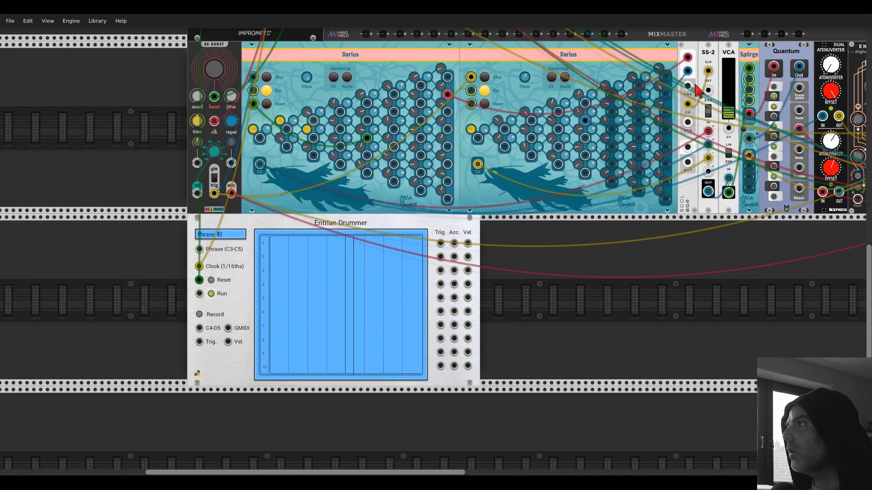
scroll(202, 91, "up", 4)
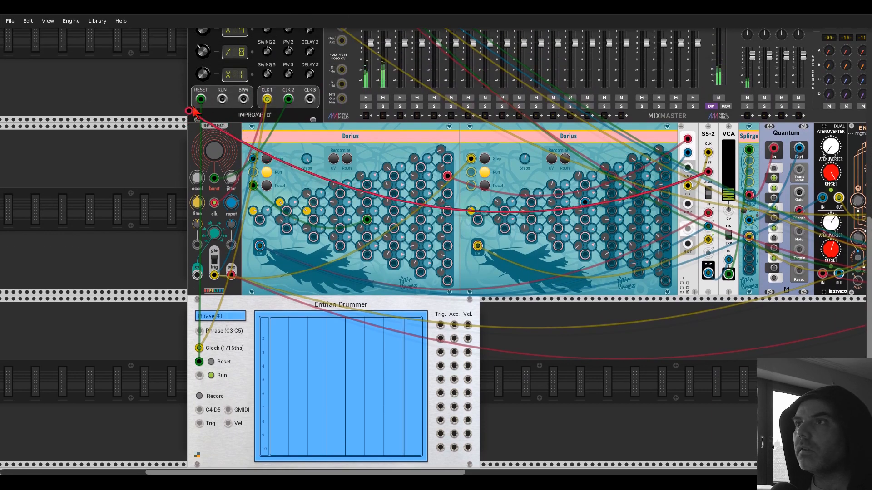
scroll(200, 87, "up", 3)
- Delete Entrian Drummer, search the module browser for "gate" and place an Impromptu GATE-SEQ-64 below the burst module instead
scroll(156, 136, "down", 10)
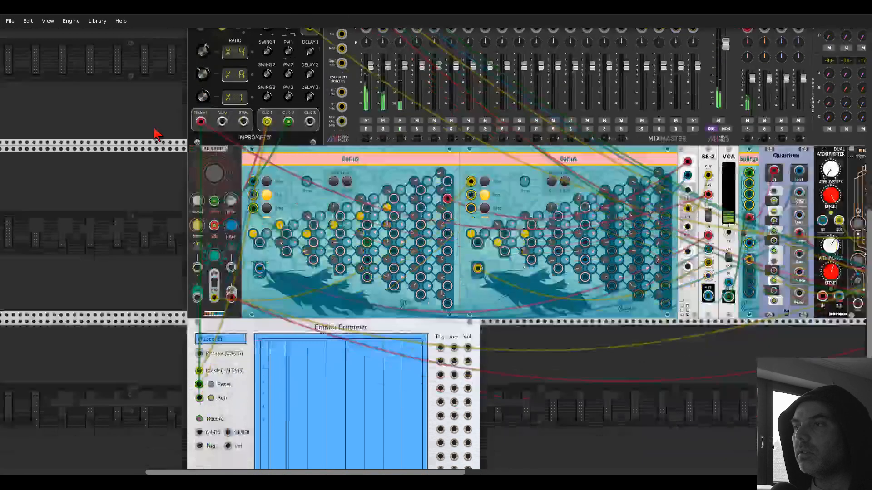
scroll(249, 176, "up", 2)
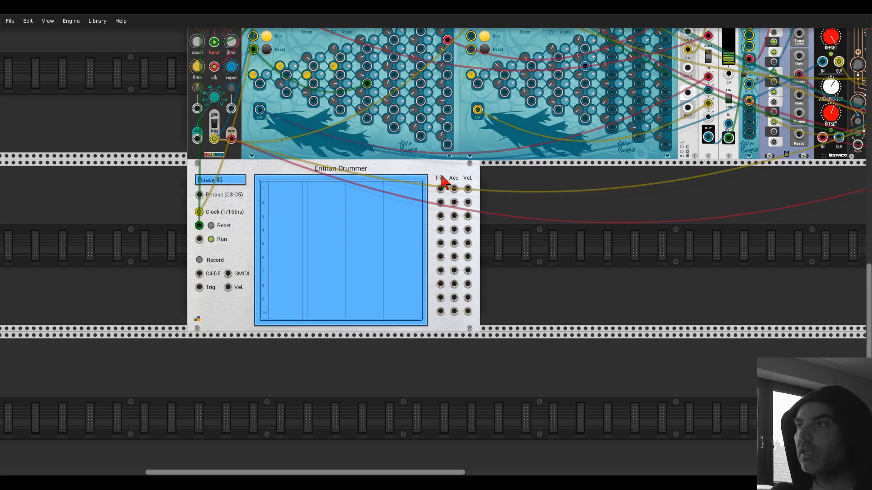
key("Delete")
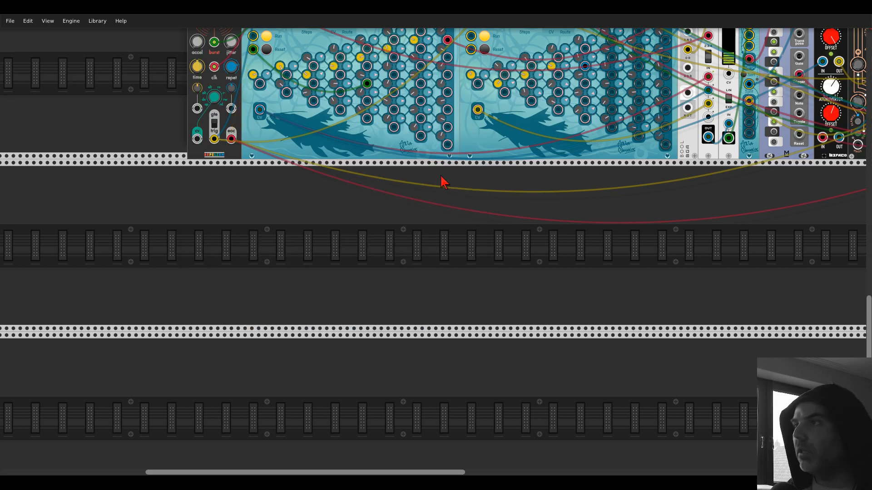
right_click(444, 222)
type("gate")
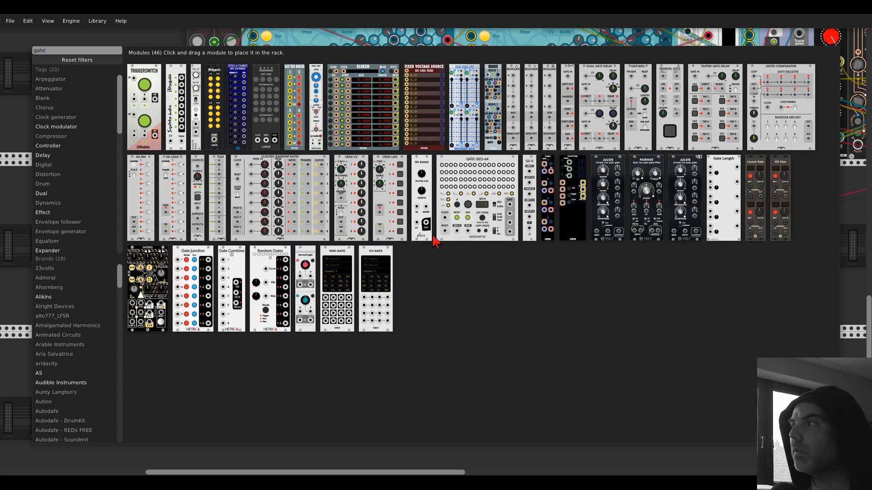
left_click_drag(444, 175, 276, 203)
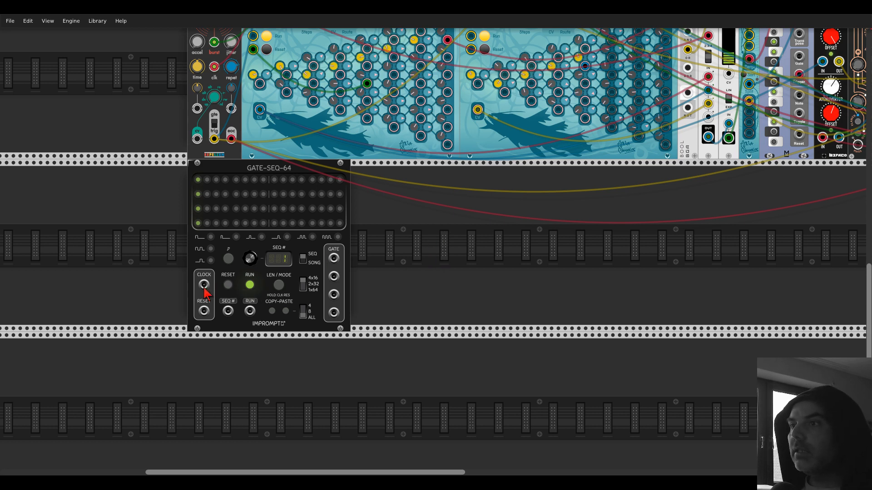
- Patch GATE-SEQ-64's clock input to Clocked's CLK 1 output and its reset input to Clocked's RESET output
left_click_drag(204, 285, 272, 102)
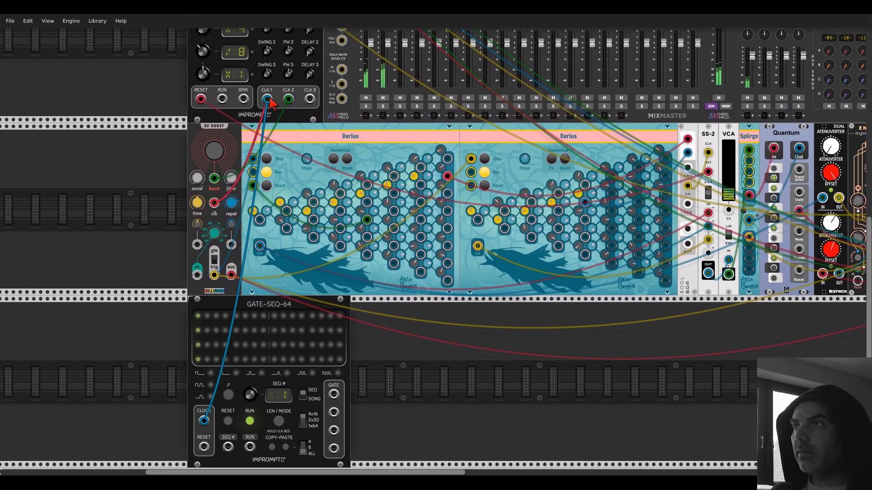
left_click_drag(200, 99, 204, 379)
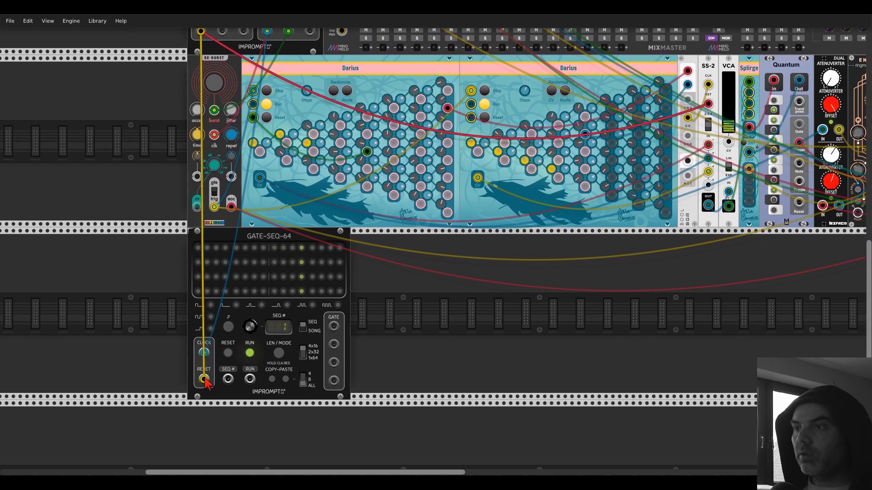
scroll(188, 243, "up", 5)
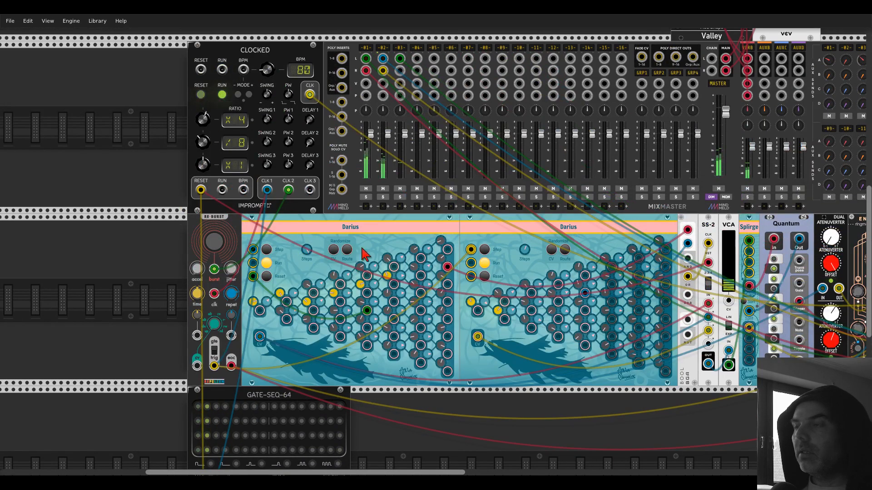
- Search the module browser for "drums" and add a Hora PCM DRUM module beside GATE-SEQ-64
scroll(363, 254, "down", 5)
right_click(428, 340)
type("drums")
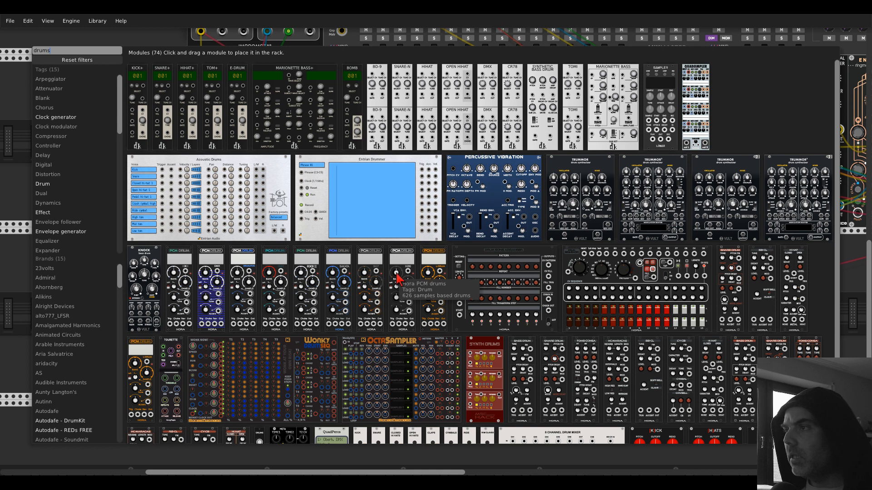
left_click_drag(429, 278, 375, 288)
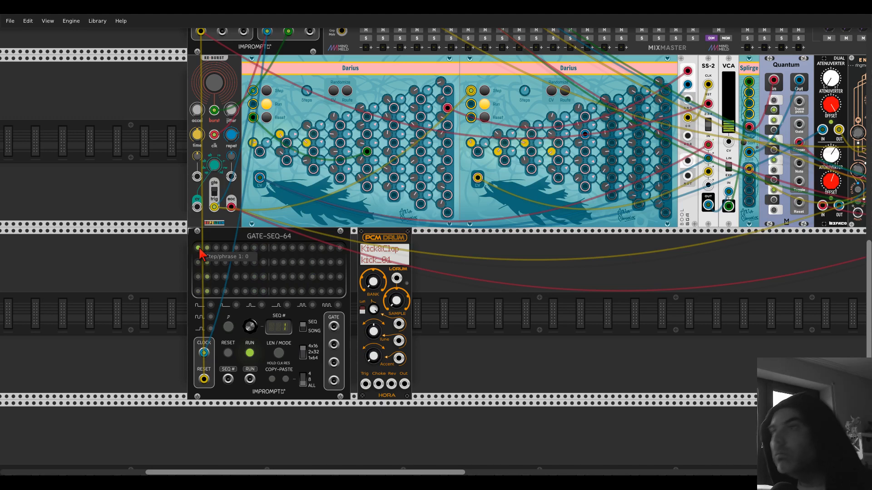
- Activate GATE-SEQ-64's first step and route its first gate through the PCM DRUM, set flush beside it, to MixMaster channel 4
left_click_drag(334, 327, 419, 78)
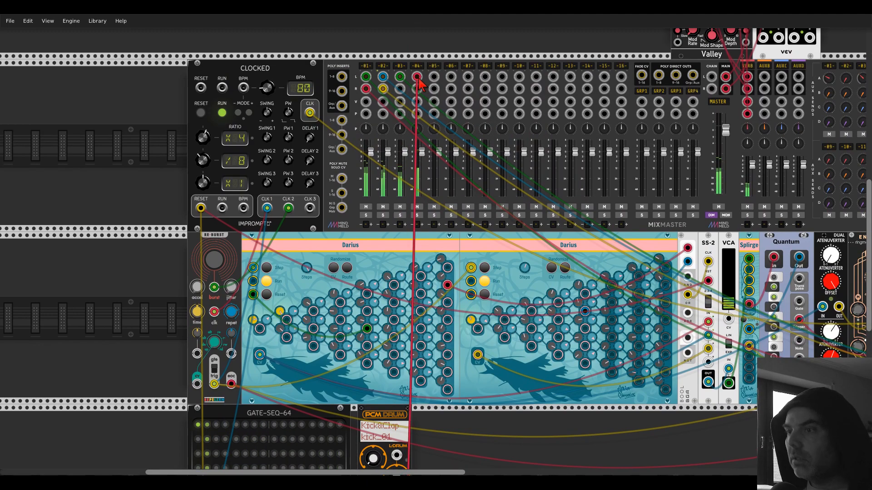
scroll(391, 256, "down", 8)
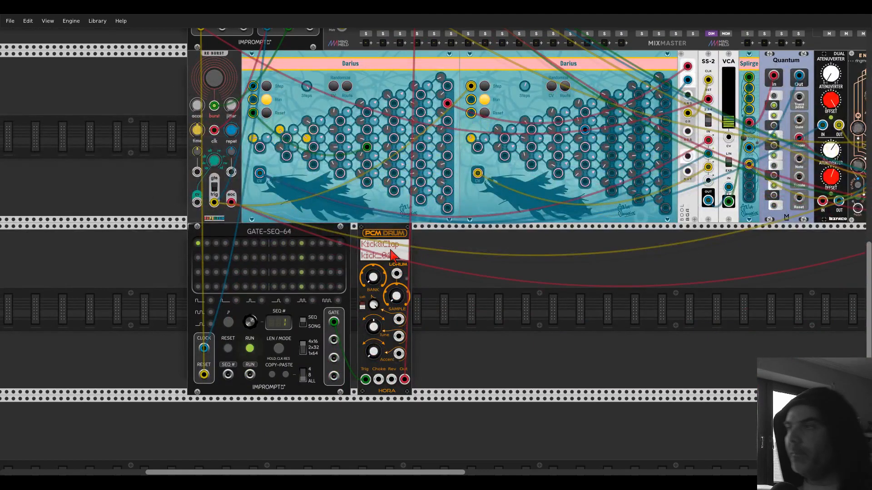
left_click_drag(391, 239, 385, 239)
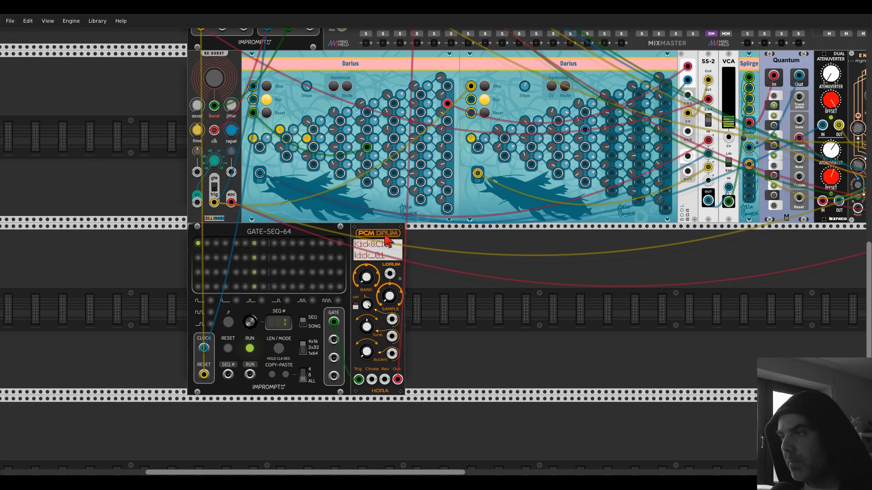
- Search the module browser for "snare" and add the Autodafe DrumKit SNARE module directly after PCM DRUM
right_click(420, 266)
type("snare")
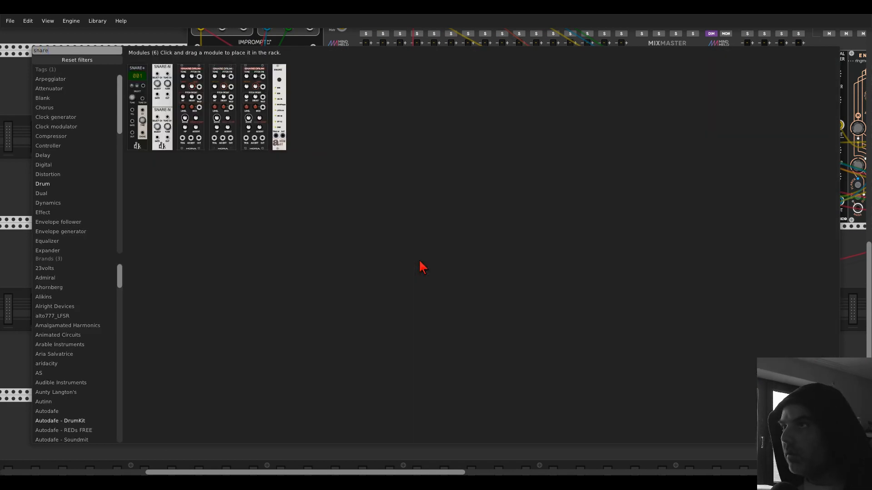
left_click(279, 107)
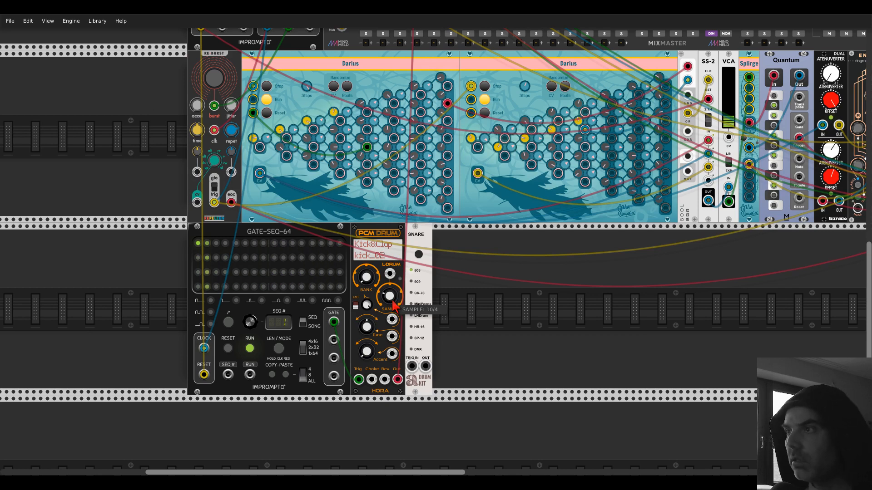
- Try other kick samples and banks on PCM DRUM
left_click_drag(393, 307, 391, 302)
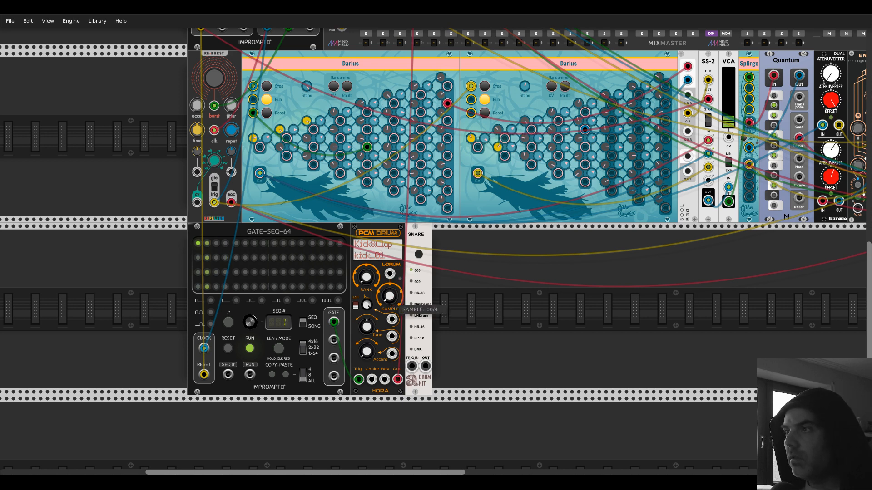
left_click_drag(367, 278, 368, 291)
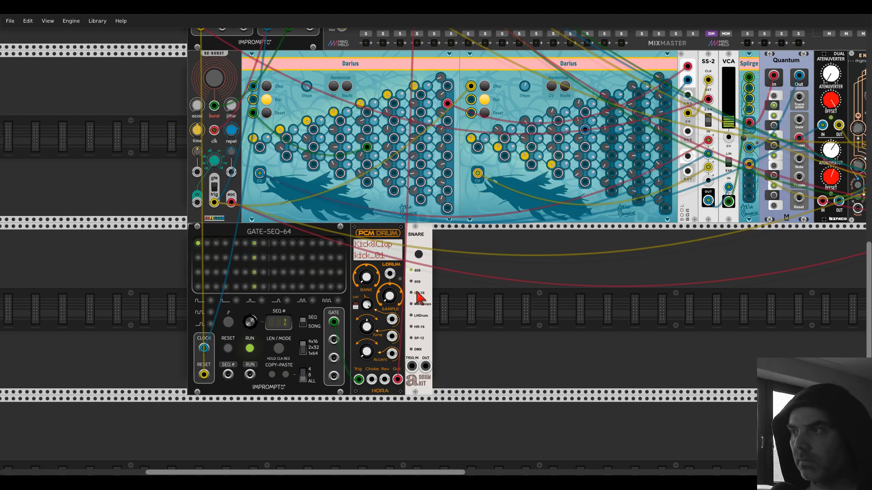
- Search the module browser for "drums", add KICK+ beside SNARE and move PCM DRUM's output and trigger cables to it
right_click(455, 297)
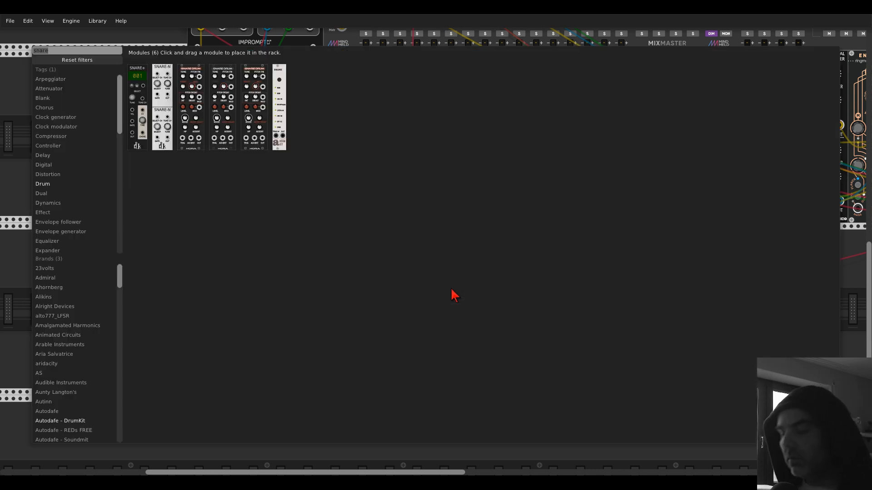
type("drums")
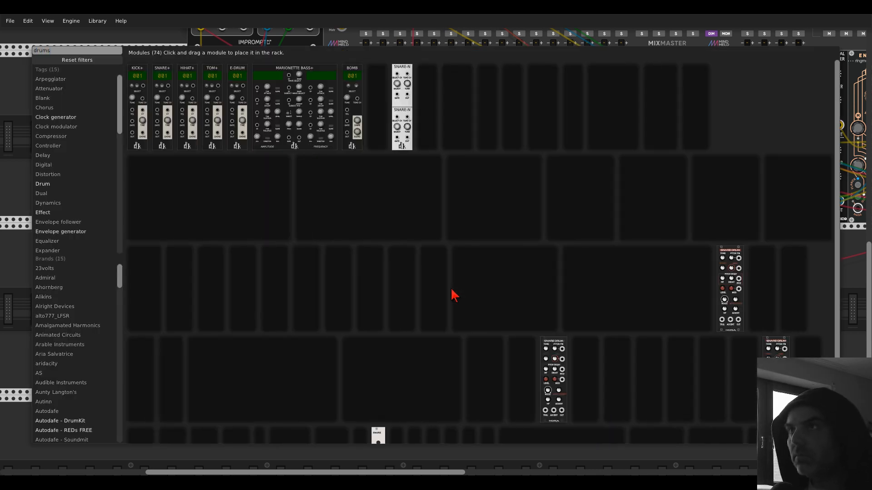
left_click(137, 105)
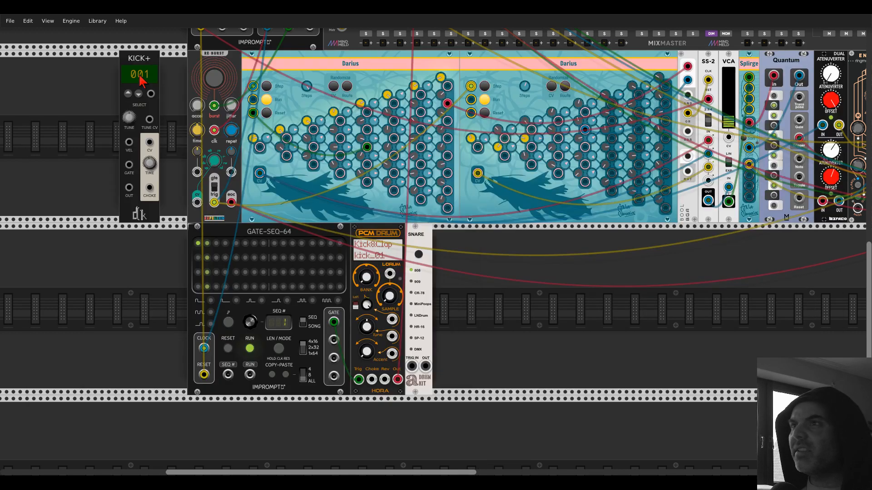
left_click_drag(398, 379, 443, 361)
left_click_drag(359, 380, 442, 337)
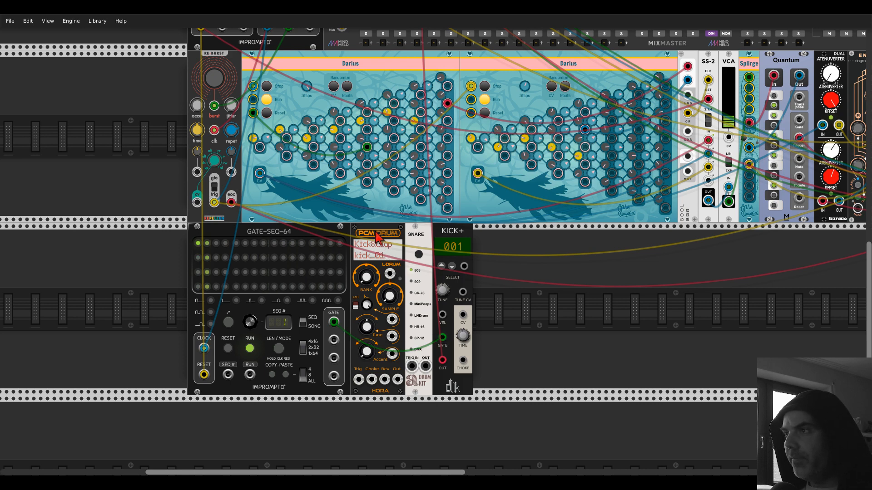
- Replace PCM DRUM with KICK+ directly beside GATE-SEQ-64 and select kick sample 002
key("Delete")
left_click_drag(448, 272, 365, 269)
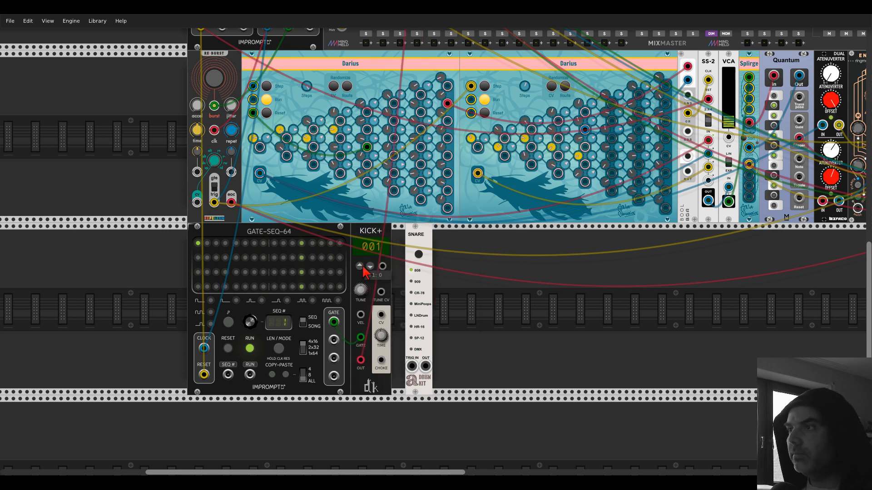
left_click(360, 266)
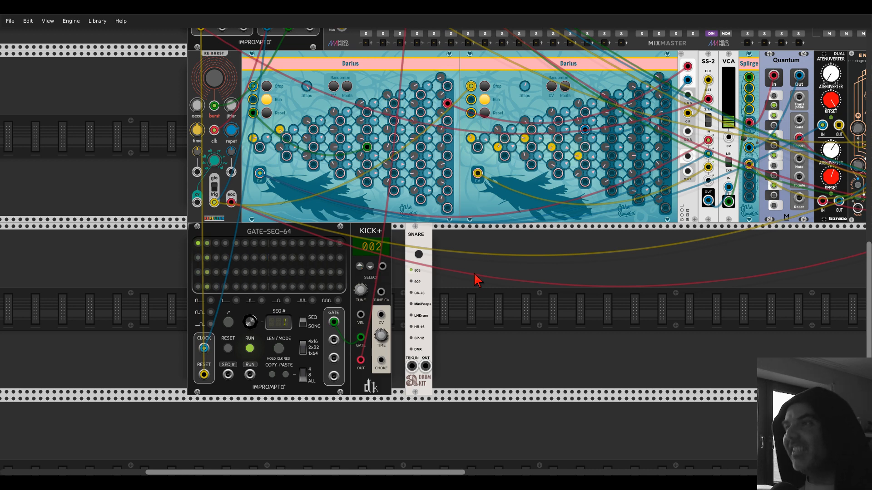
- Activate steps 5 and 13 in GATE-SEQ-64's second row and patch its second gate to SNARE's trigger, placing SNARE beside KICK+
left_click(237, 258)
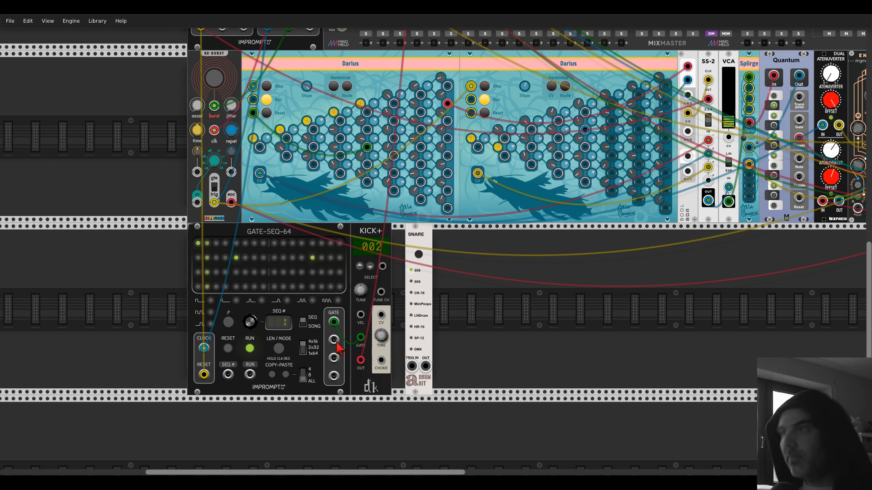
left_click_drag(334, 341, 411, 365)
left_click_drag(429, 231, 403, 238)
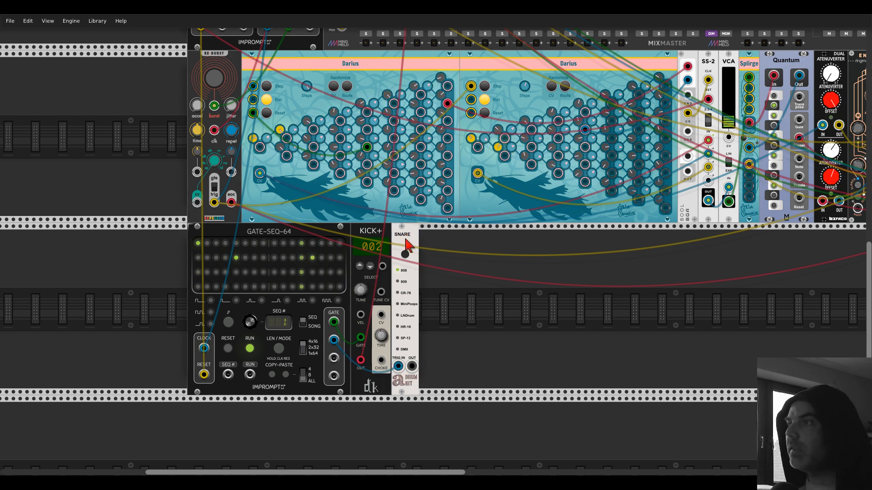
- Route SNARE's output to MixMaster channel 5 and switch its sound to CR-78
left_click_drag(412, 366, 438, 50)
scroll(434, 215, "down", 8)
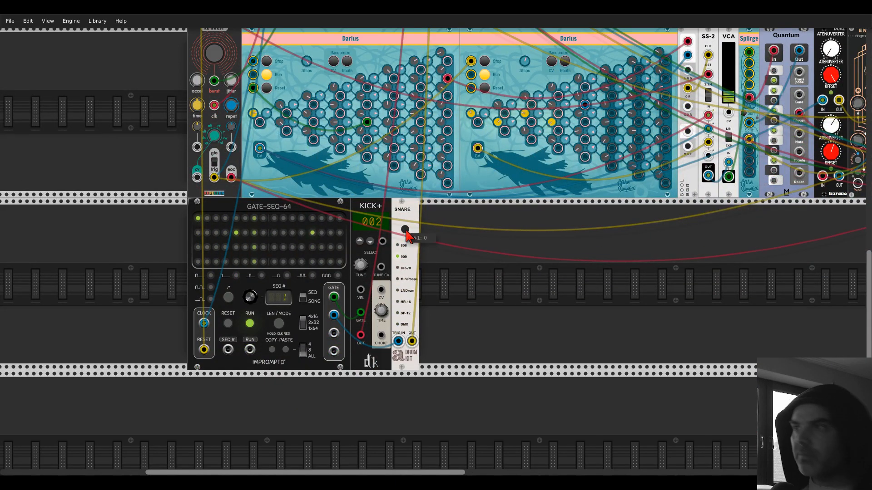
left_click(405, 231)
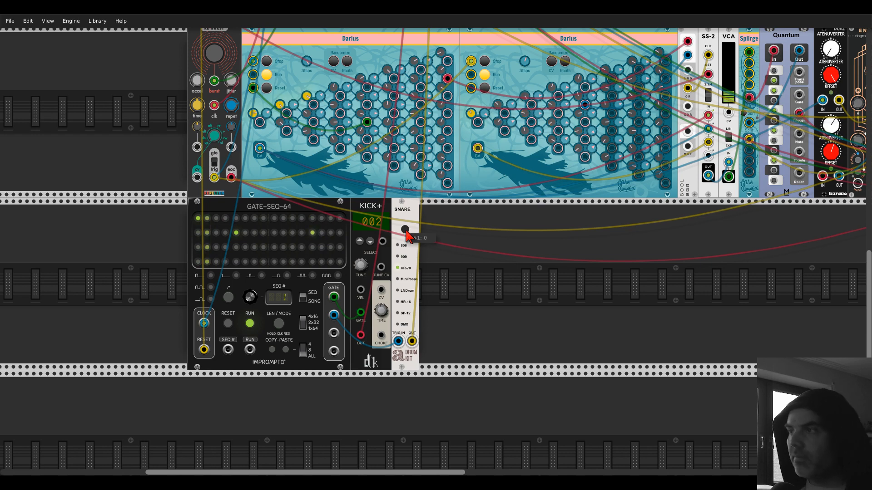
- Switch SNARE's sound to LNDrum and set the gain adjust of MixMaster track 5 to about -3.2 dB
left_click(405, 230)
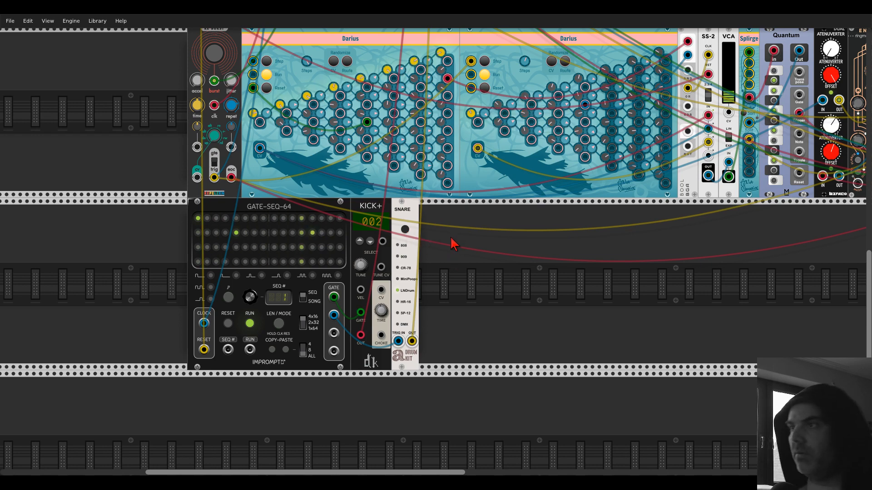
scroll(480, 247, "up", 13)
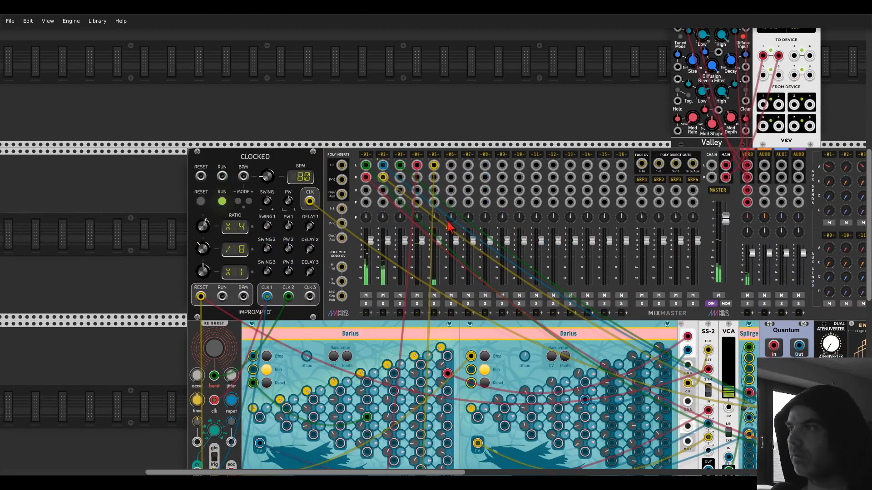
right_click(436, 155)
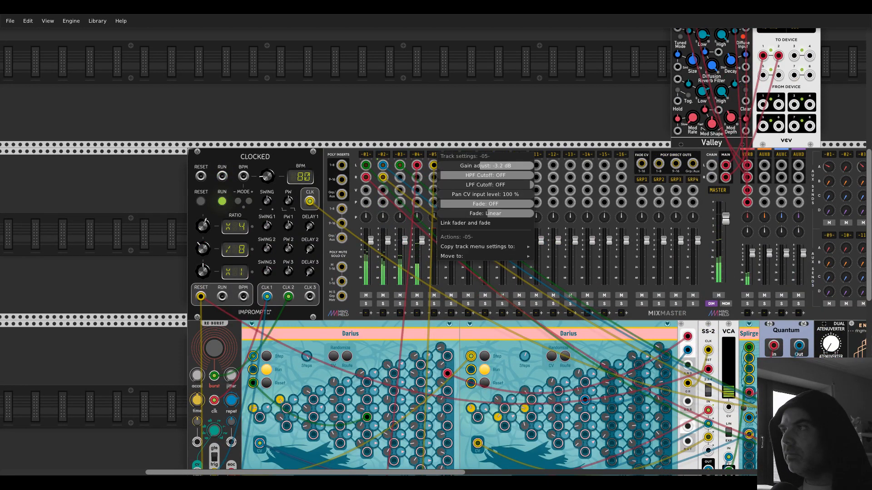
left_click(459, 131)
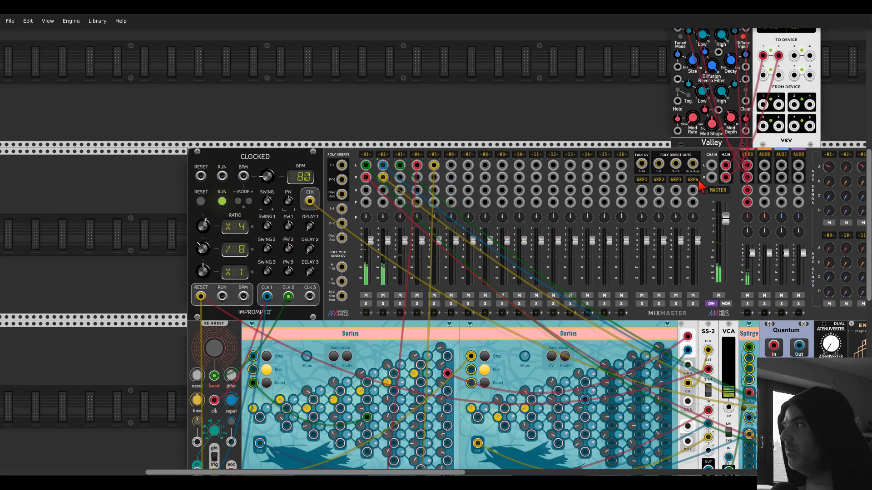
- Set track 5's VERB send on AUXSPANDER to about -13 dB and return to the drum modules
left_click_drag(615, 132, 323, 117)
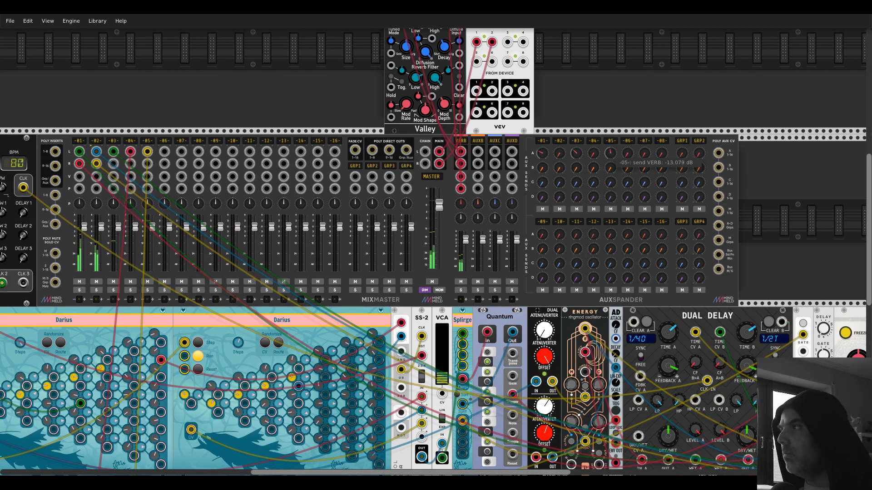
left_click_drag(611, 153, 611, 151)
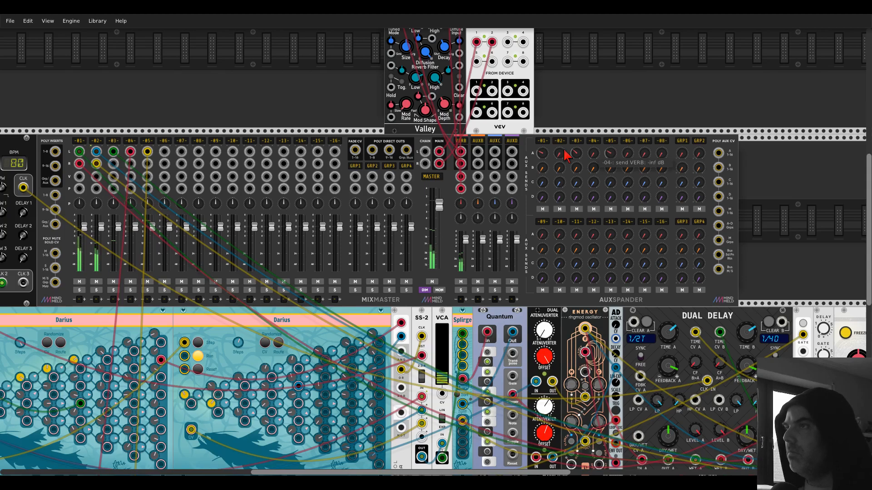
scroll(282, 110, "down", 9)
left_click_drag(260, 381, 663, 267)
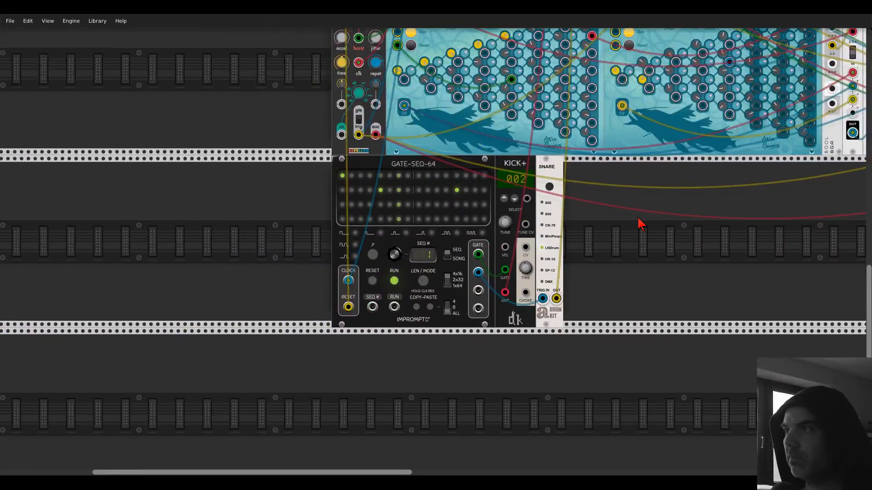
- Duplicate the snare module, patching the copy's trigger input from the sequencer's third gate output and its output to mixer track 6
key("ctrl+d")
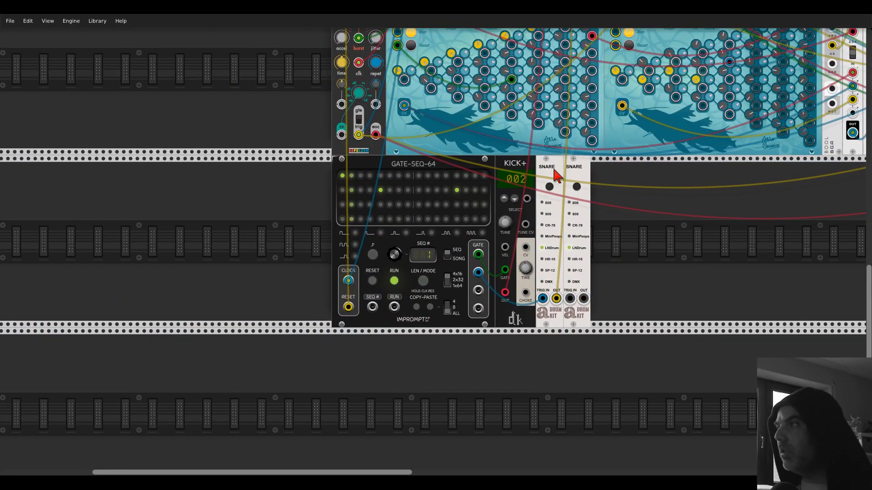
left_click_drag(570, 298, 478, 290)
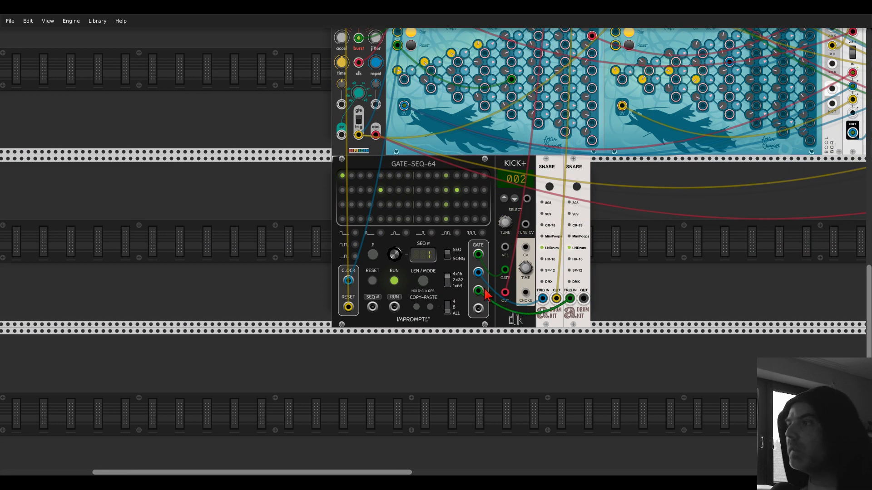
left_click_drag(584, 293, 596, 87)
- Set the duplicated snare to the CR-78 sound and enable the sequencer's third-row steps 47 and 48 as 50% probability gates
scroll(592, 93, "down", 9)
scroll(592, 96, "down", 1)
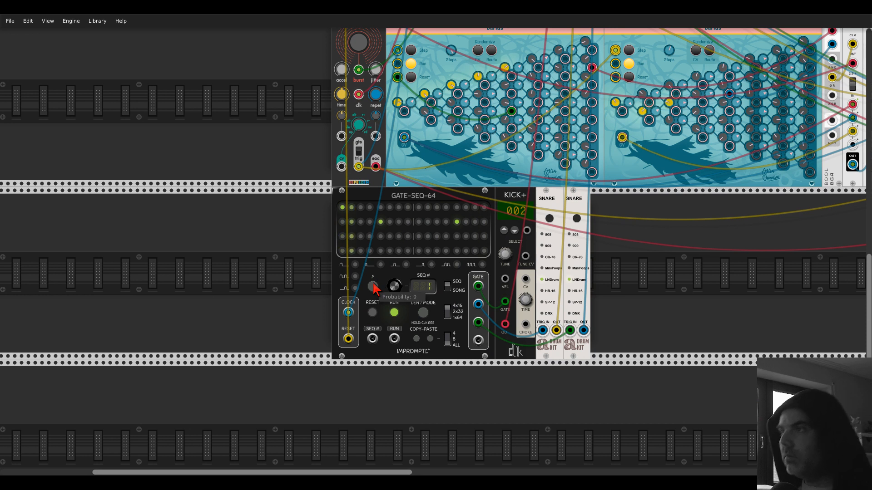
left_click(576, 219)
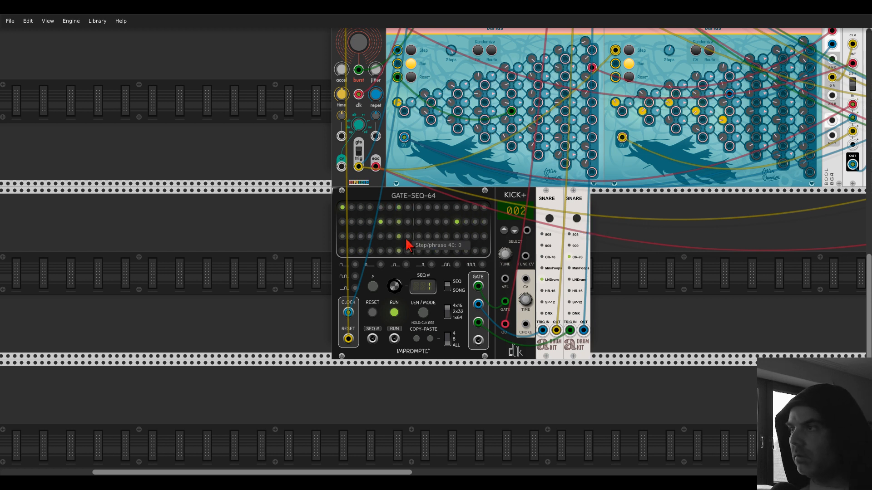
left_click(475, 236)
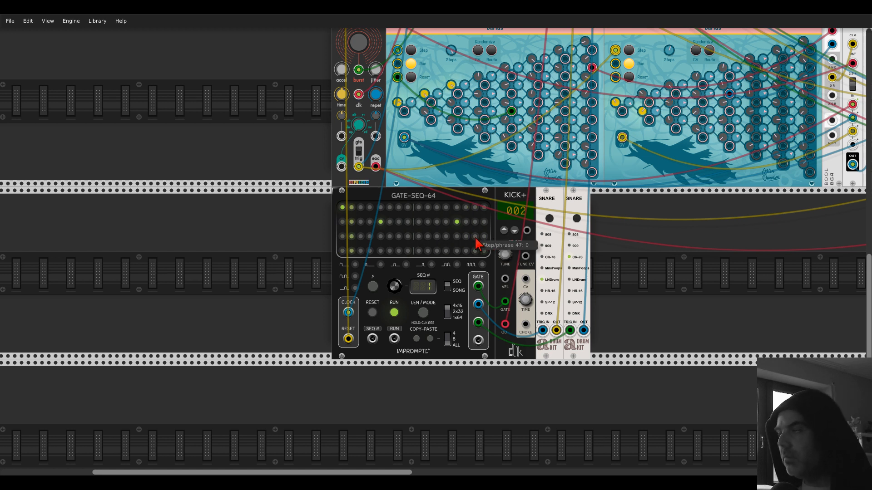
left_click(484, 237)
left_click(373, 287)
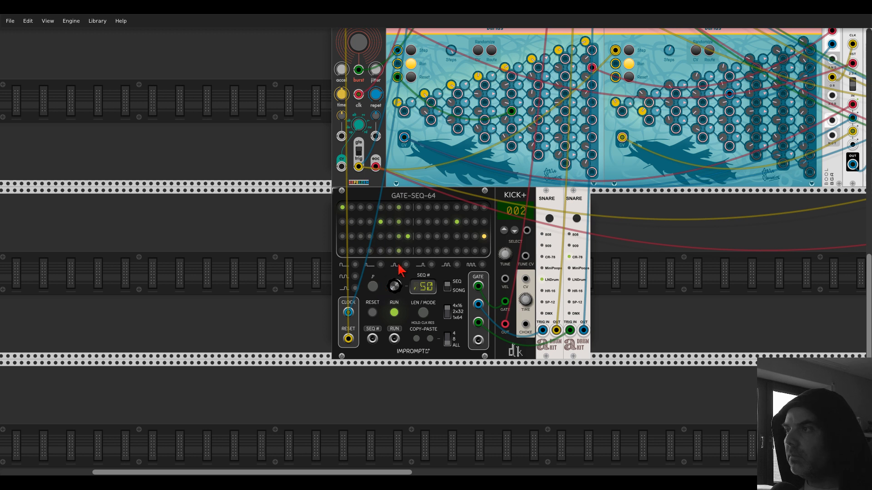
left_click(379, 284)
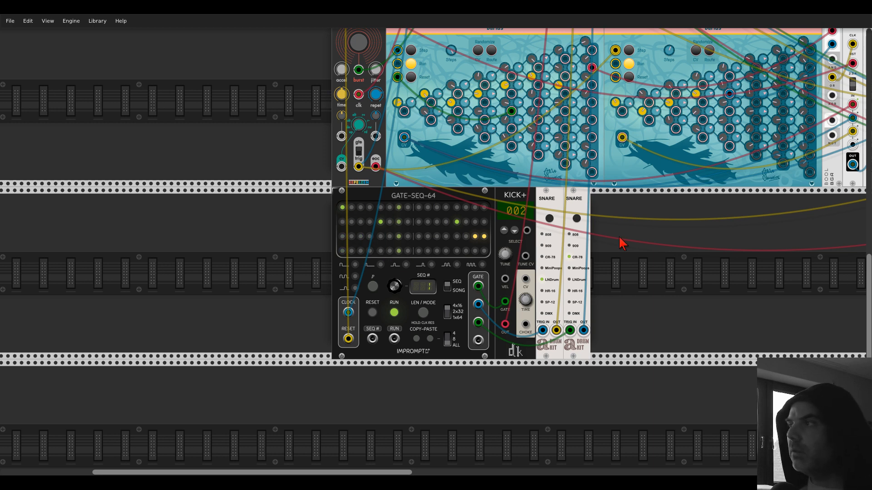
- Lower the gain adjustment of mixer track 6 to about -8 dB
scroll(631, 240, "up", 5)
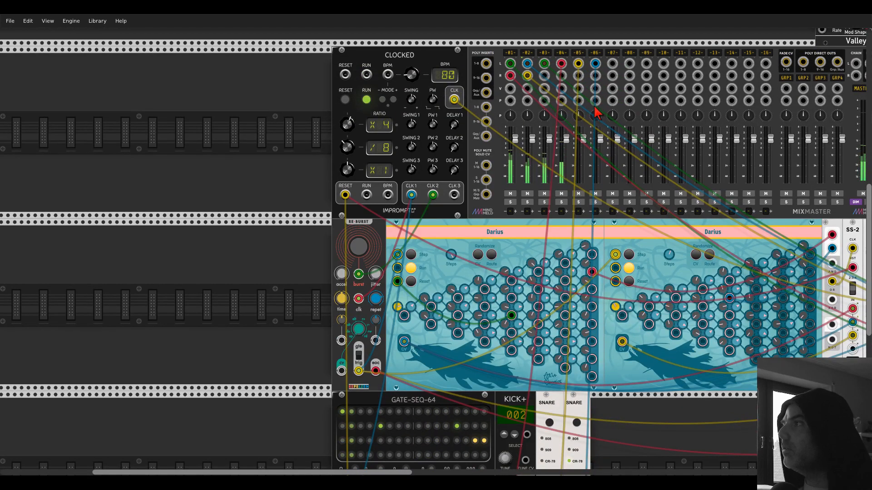
right_click(596, 58)
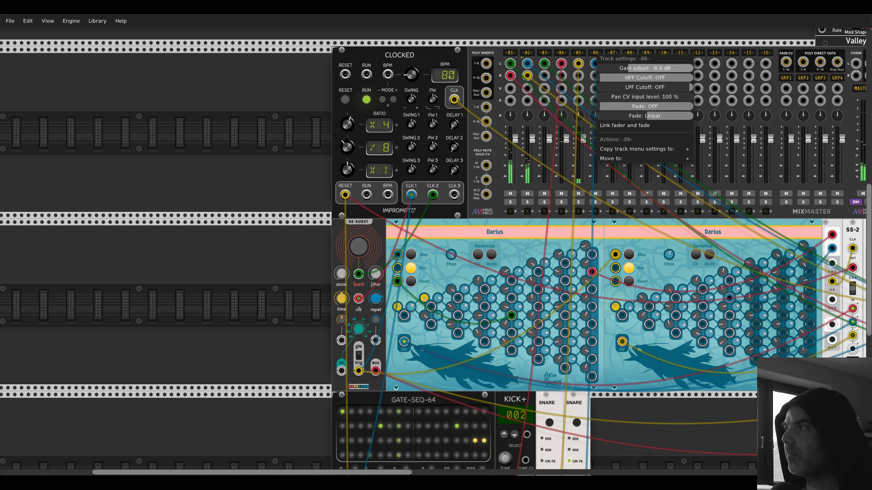
left_click_drag(628, 68, 630, 68)
left_click(617, 42)
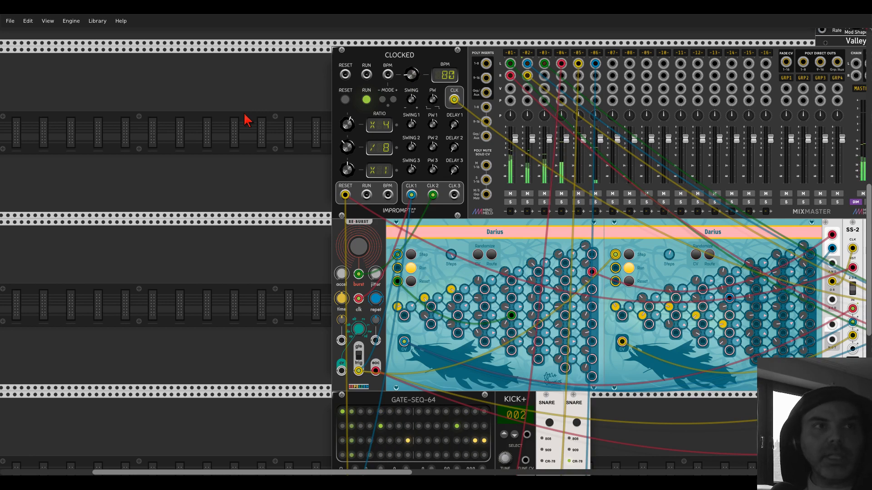
- Add the Trummor² drum synthesizer beside the snares and patch its oscillator gate input from the sequencer's first gate output
scroll(202, 219, "down", 5)
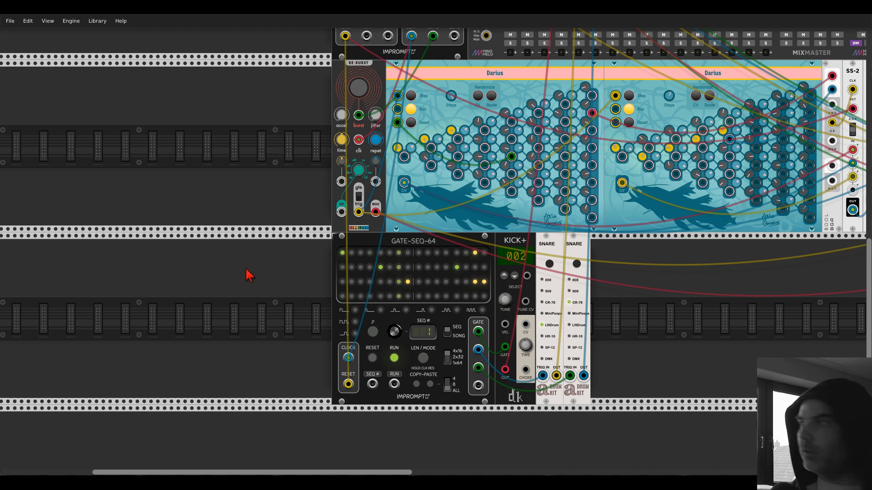
right_click(648, 324)
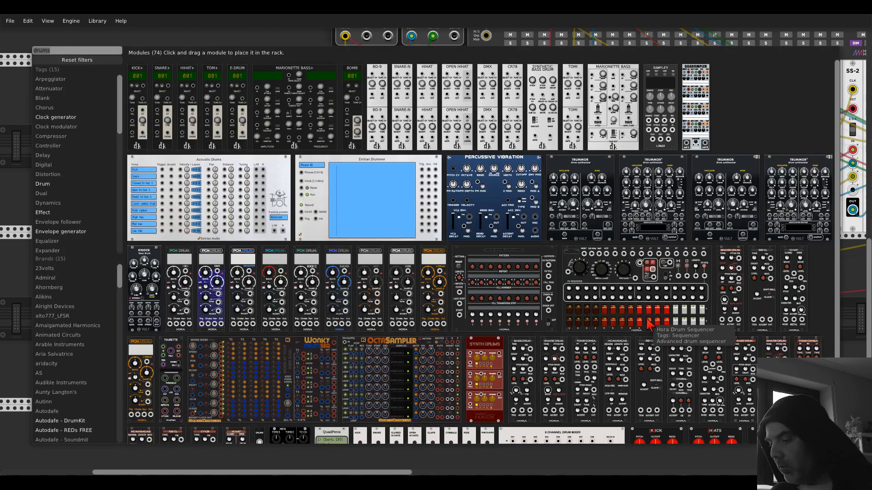
type("trum")
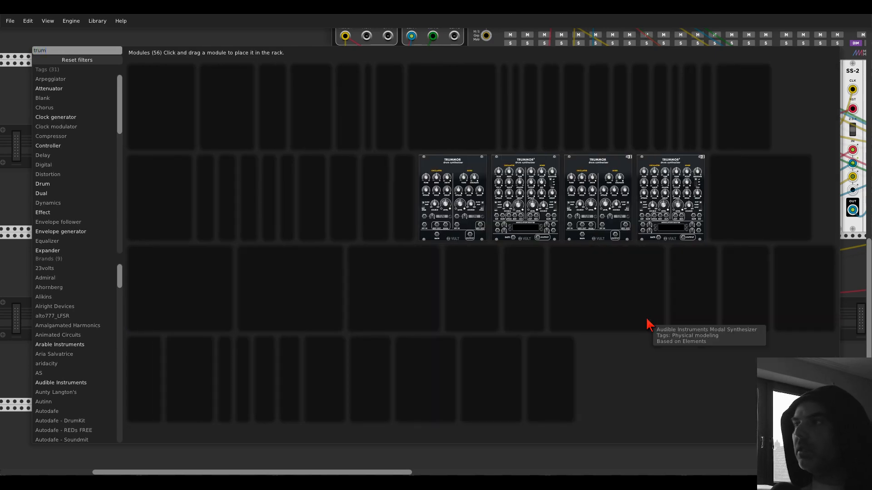
left_click(653, 163)
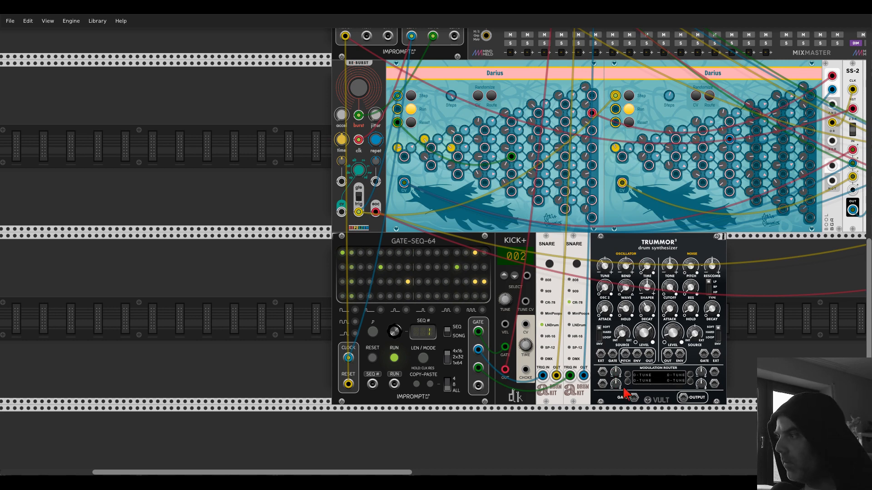
left_click_drag(613, 357, 478, 332)
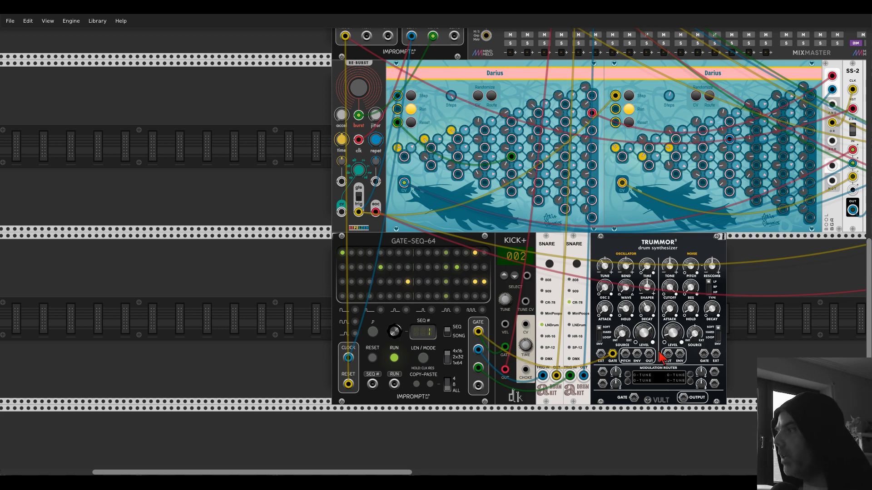
- Add a Bogaudio DADSR(H) envelope beside Trummor² and trigger it from the sequencer's first gate output
left_click_drag(723, 306, 629, 300)
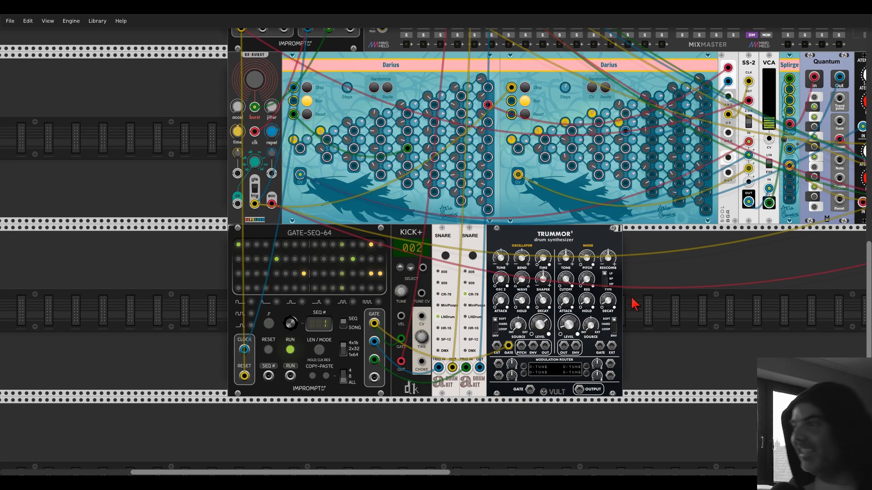
right_click(634, 303)
type("dadsr")
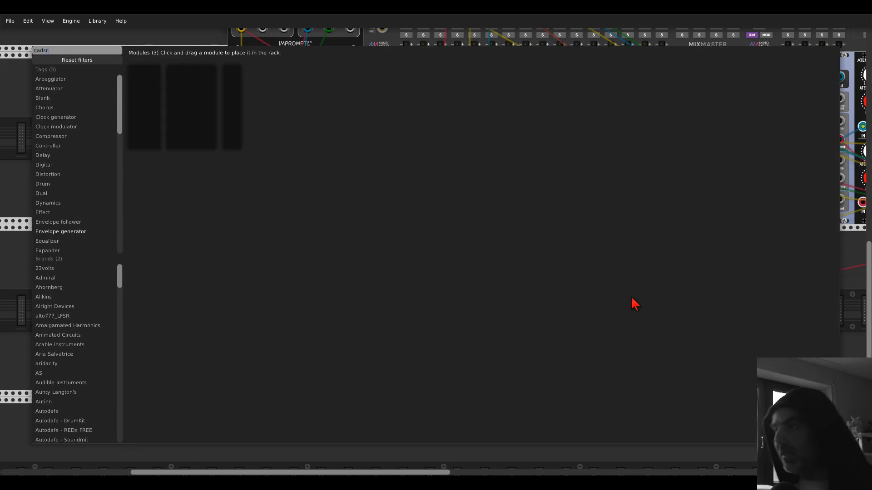
left_click(170, 86)
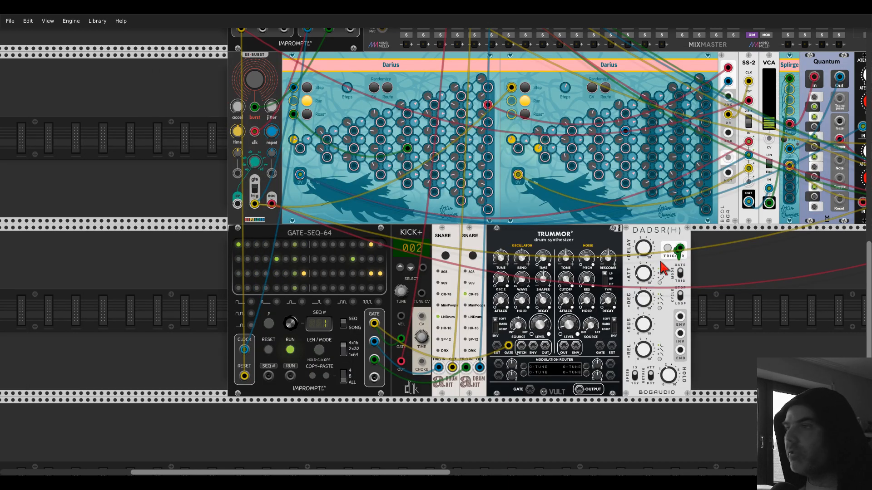
left_click_drag(680, 248, 374, 323)
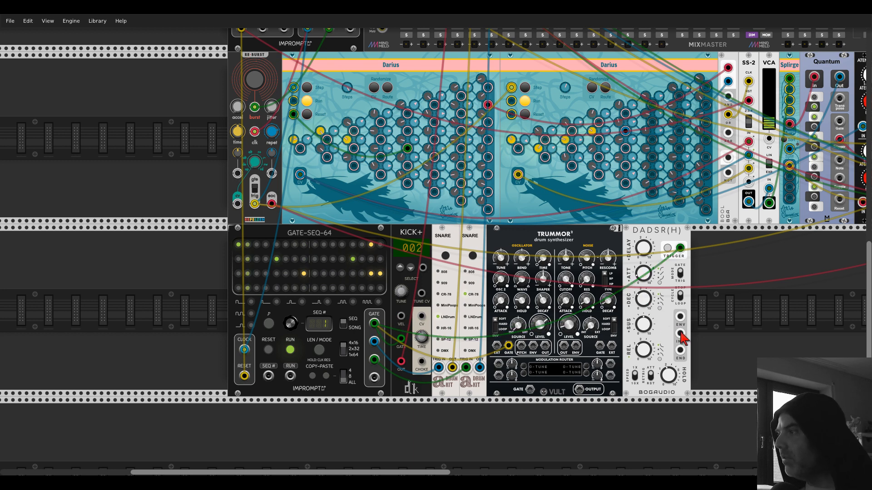
- Patch the envelope's inverted output to Trummor²'s modulation router targeting O-LEVEL, and the oscillator output to mixer track 7
left_click_drag(681, 335, 610, 363)
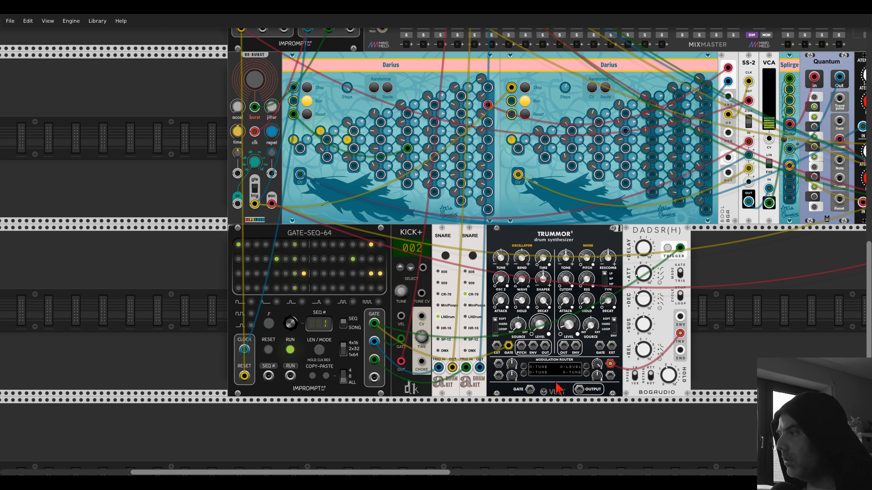
left_click_drag(545, 345, 537, 313)
left_click_drag(530, 264, 509, 66)
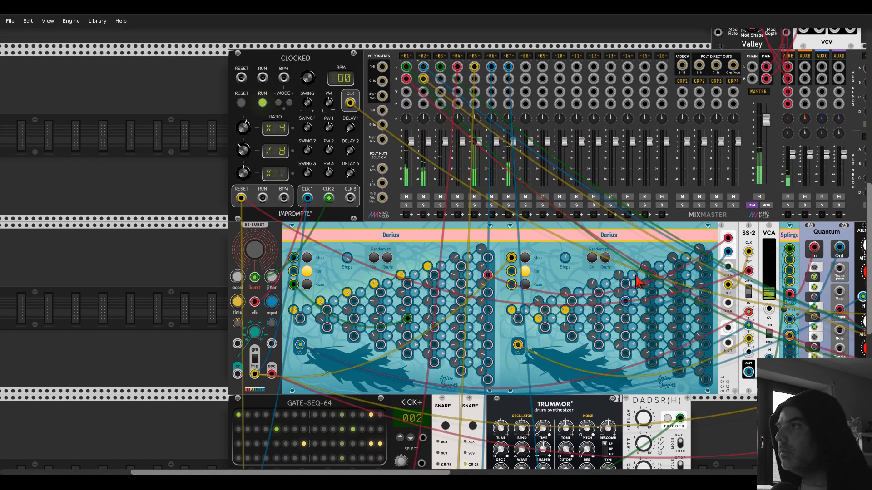
- Adjust Trummor²'s oscillator decay and insert a Flame distortion module directly after it, moving DADSR(H) aside to make room
scroll(709, 398, "down", 5)
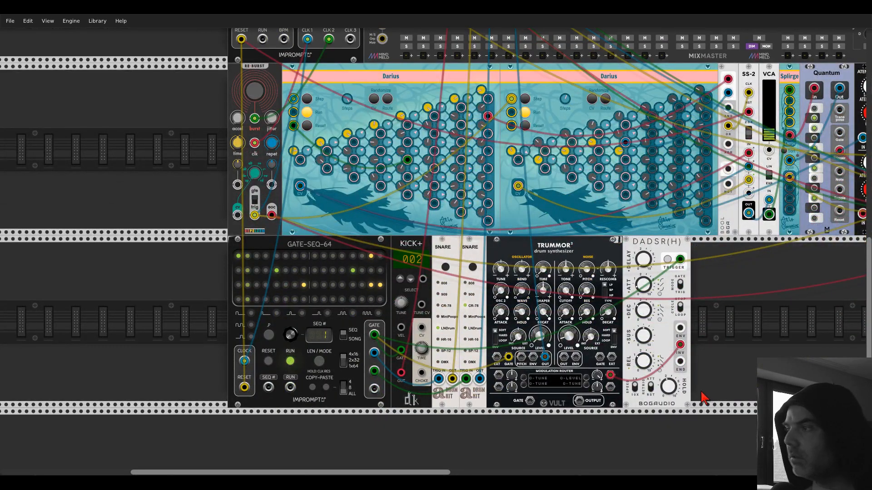
left_click_drag(543, 309, 543, 309)
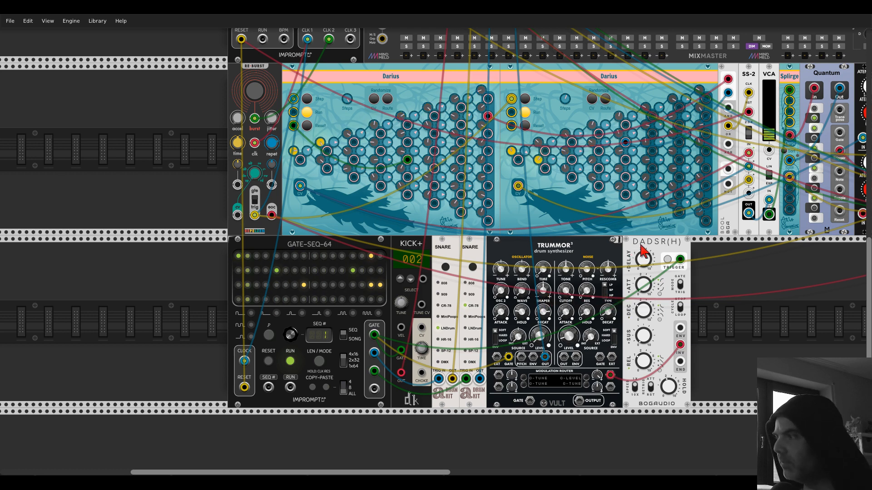
left_click_drag(641, 244, 702, 246)
right_click(658, 287)
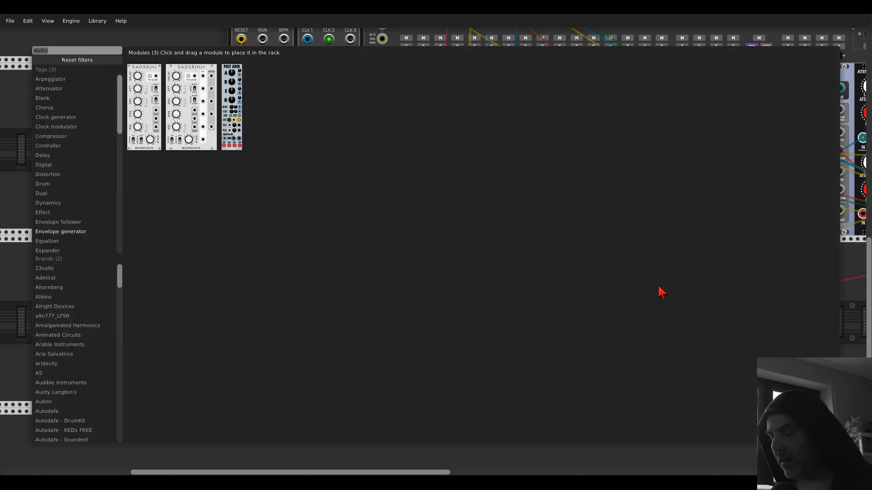
type("flame")
left_click(151, 77)
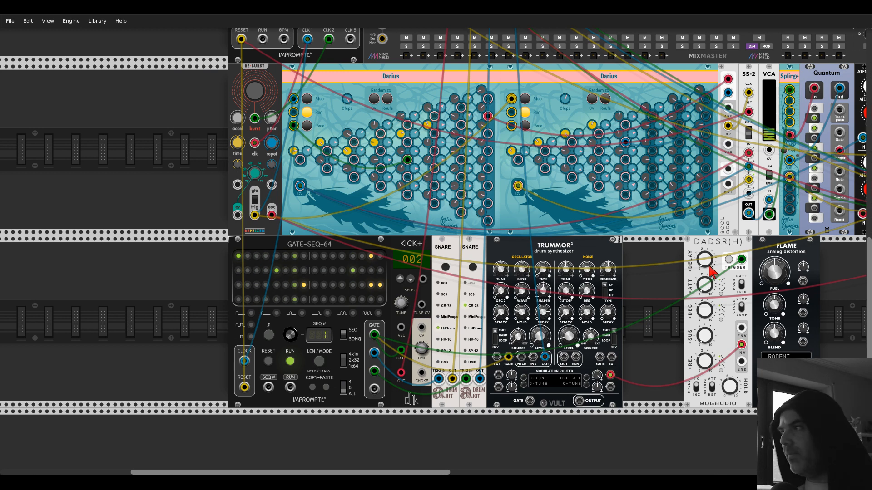
left_click_drag(714, 248, 734, 248)
left_click_drag(787, 255, 638, 257)
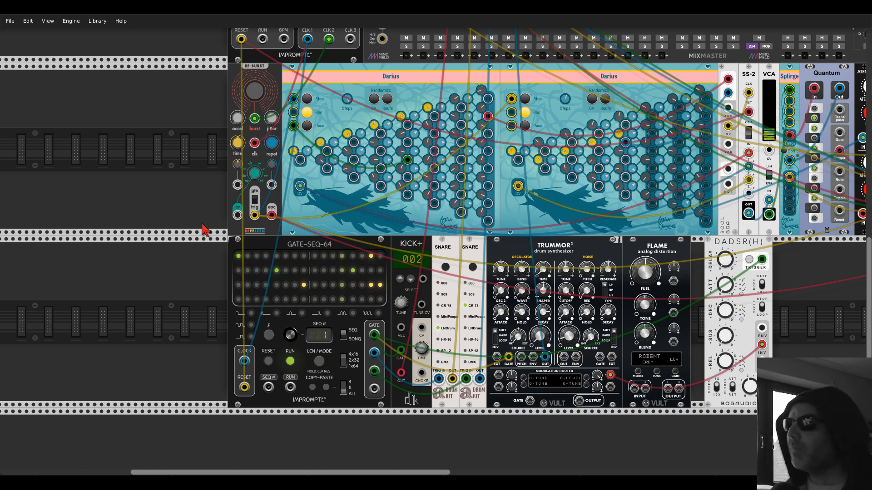
- Move the mixer track 7 cable from Trummor²'s oscillator output to Flame's output
left_click_drag(200, 224, 142, 168)
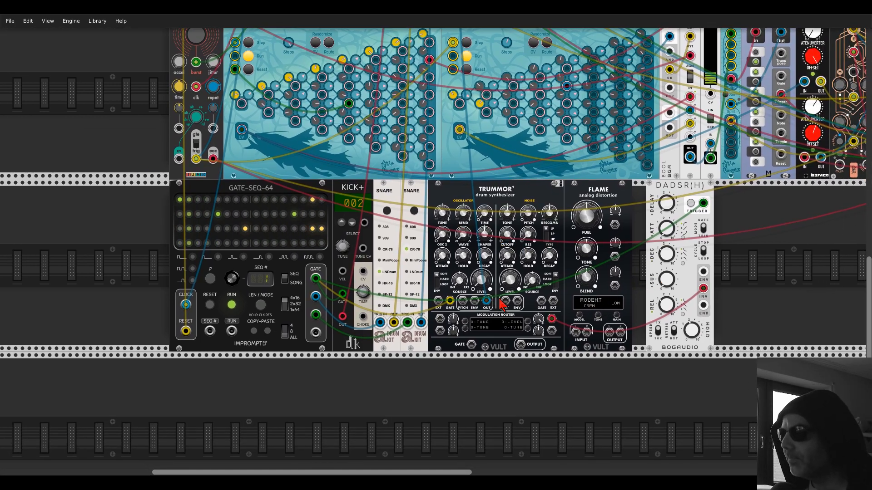
left_click_drag(487, 302, 506, 316)
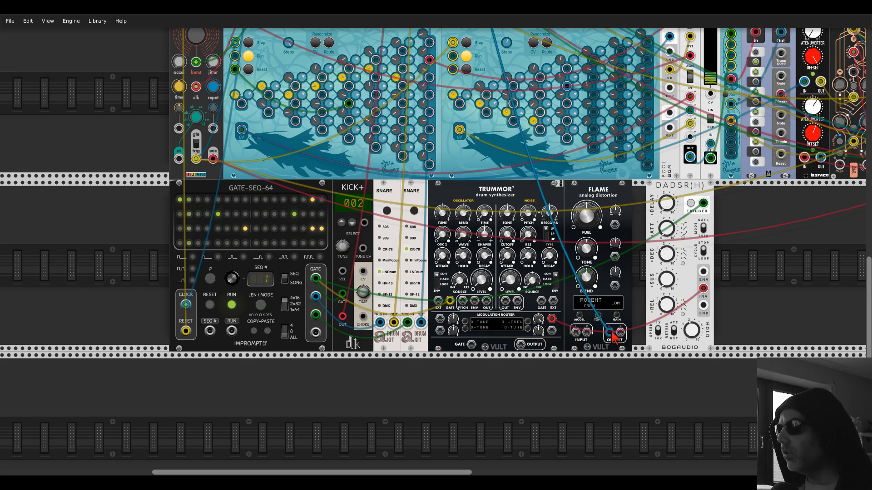
- Shift DADSR(H) and Flame away from Trummor² and place the Unfiltered Audio Yoko frequency splitter in the gap
left_click_drag(658, 193, 771, 193)
left_click_drag(676, 230, 559, 244)
left_click_drag(503, 207, 625, 219)
right_click(524, 255)
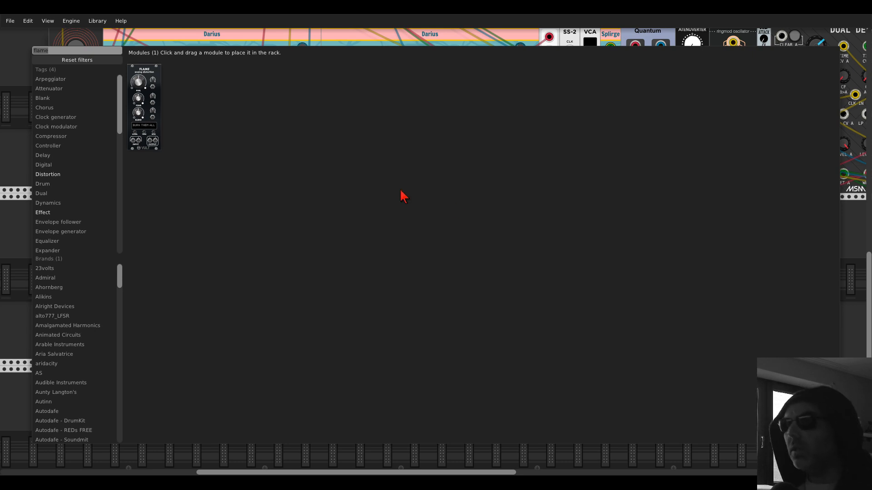
left_click(109, 62)
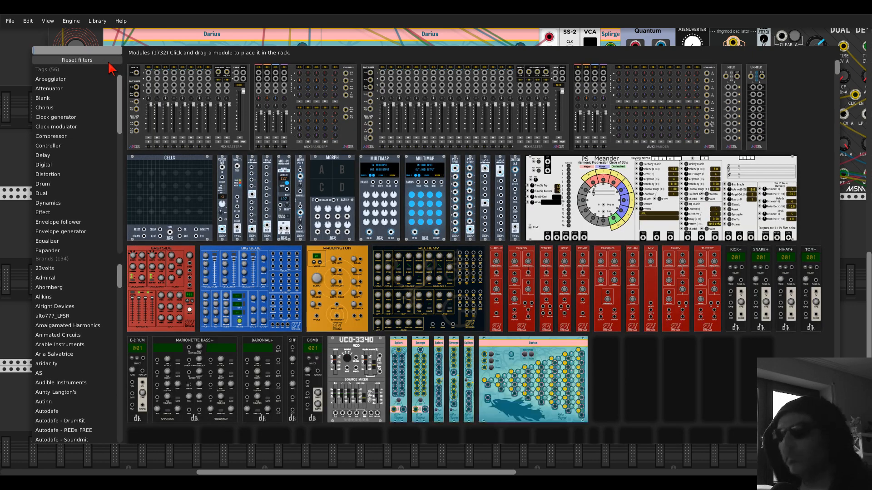
scroll(278, 199, "down", 4)
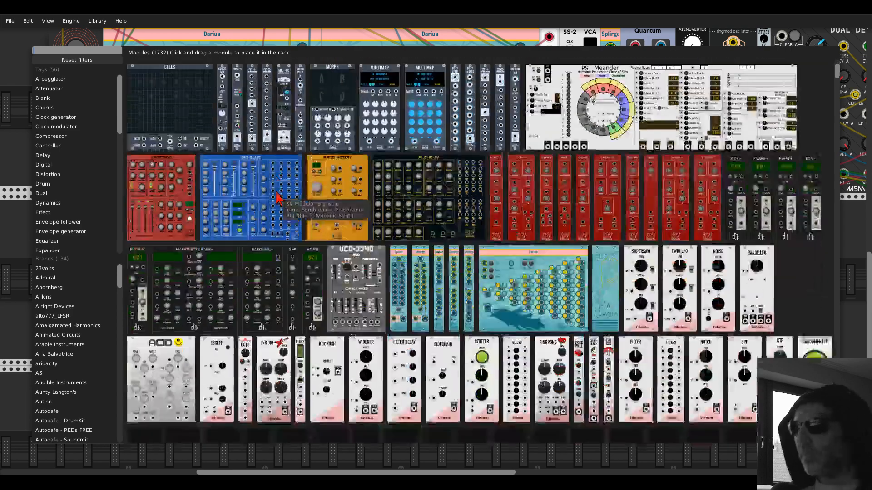
scroll(278, 198, "down", 15)
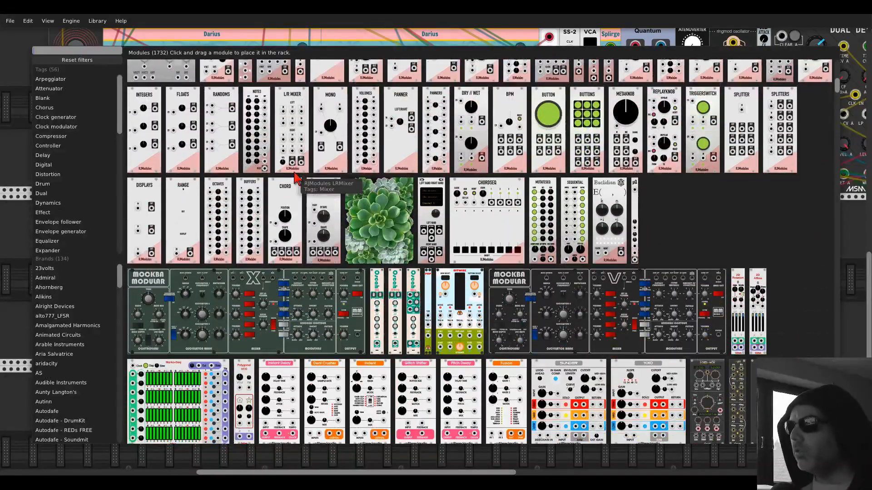
scroll(296, 178, "down", 5)
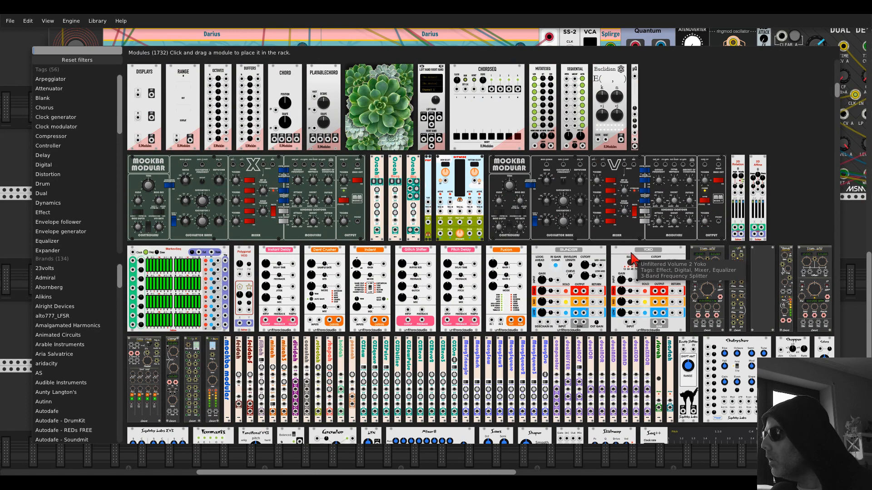
left_click_drag(631, 259, 530, 217)
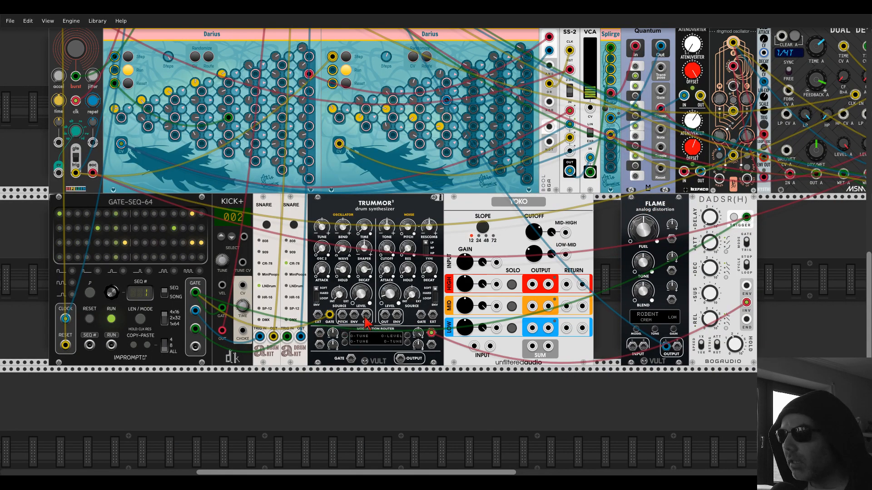
- Patch Trummor²'s oscillator output into Yoko's input and Yoko's SUM output into mixer track 8
left_click_drag(366, 316, 474, 346)
left_click_drag(532, 346, 411, 93)
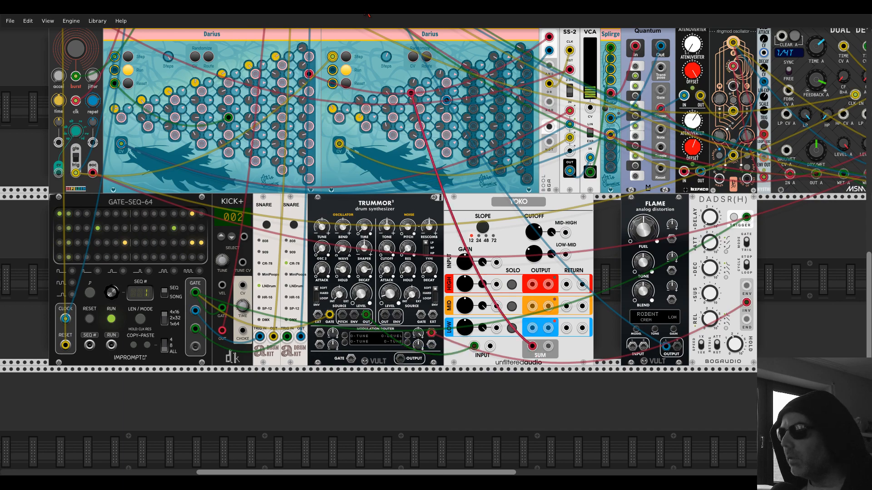
left_click_drag(368, 15, 347, 78)
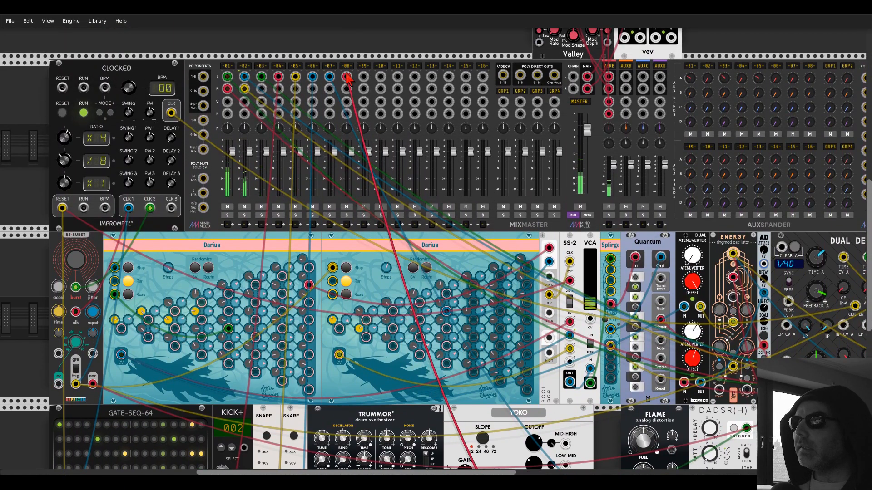
scroll(347, 78, "down", 5)
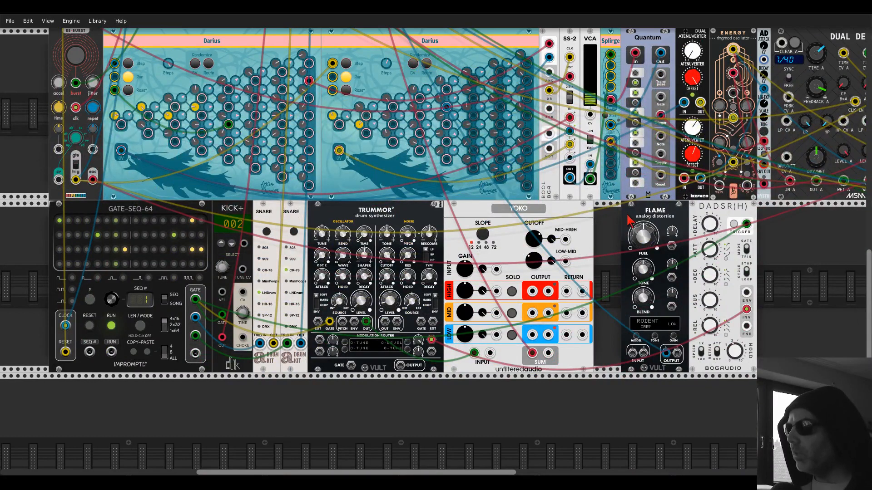
- Move Flame beside Yoko and insert it in the MID band, patching MID output to Flame's input and Flame's output to MID return
left_click_drag(629, 221, 602, 223)
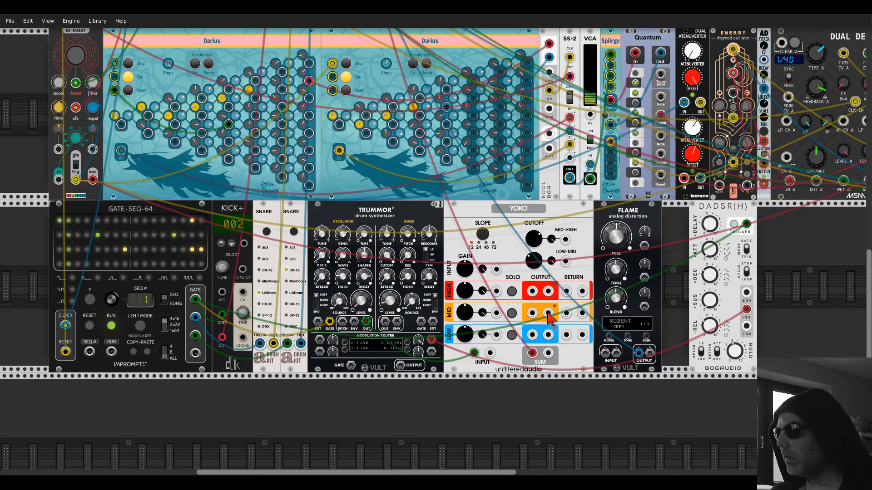
left_click_drag(566, 312, 635, 349)
left_click_drag(533, 313, 604, 353)
left_click_drag(565, 313, 639, 353)
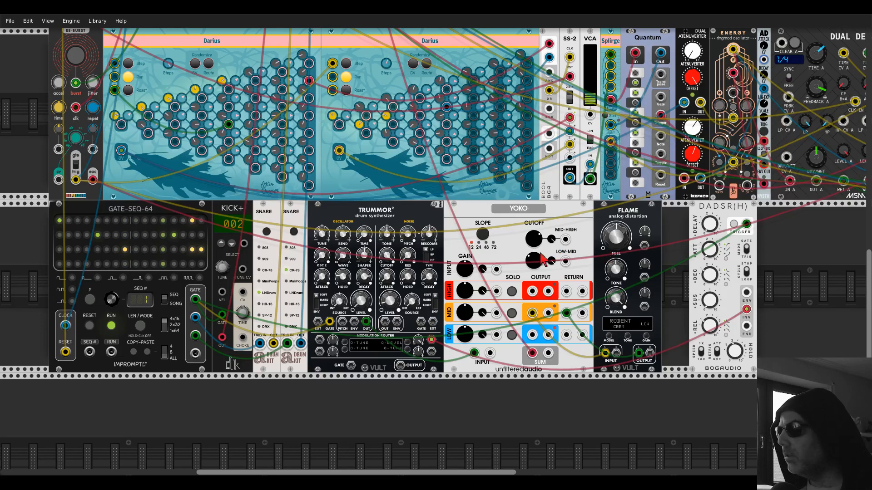
- Adjust Yoko's mid-high and low-mid cutoffs, and move DADSR(H) directly beside Flame
left_click_drag(537, 243, 537, 354)
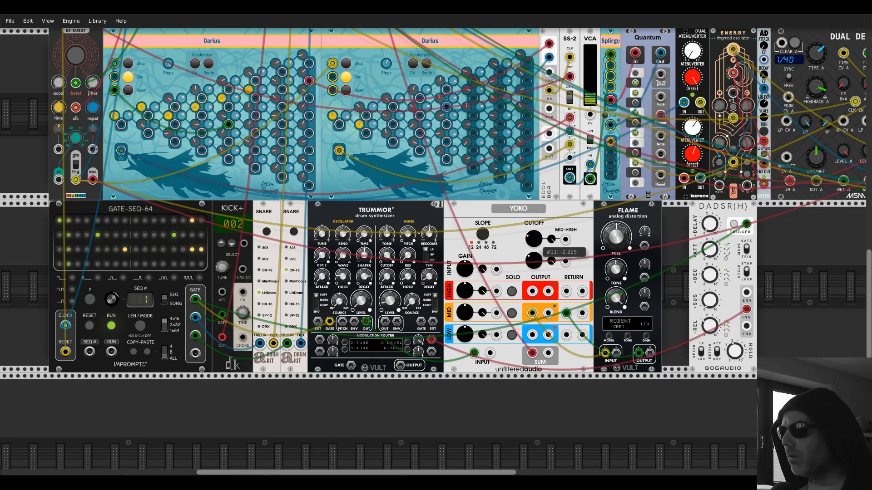
left_click_drag(536, 261, 537, 231)
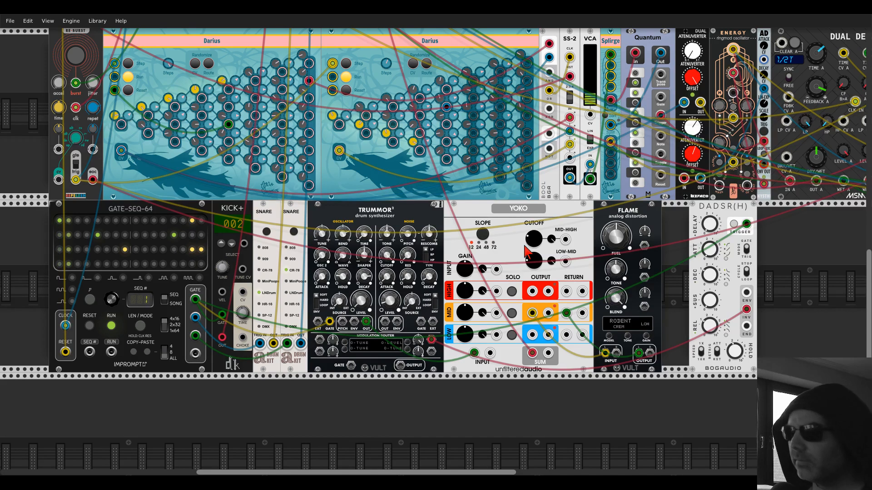
left_click_drag(534, 258, 534, 238)
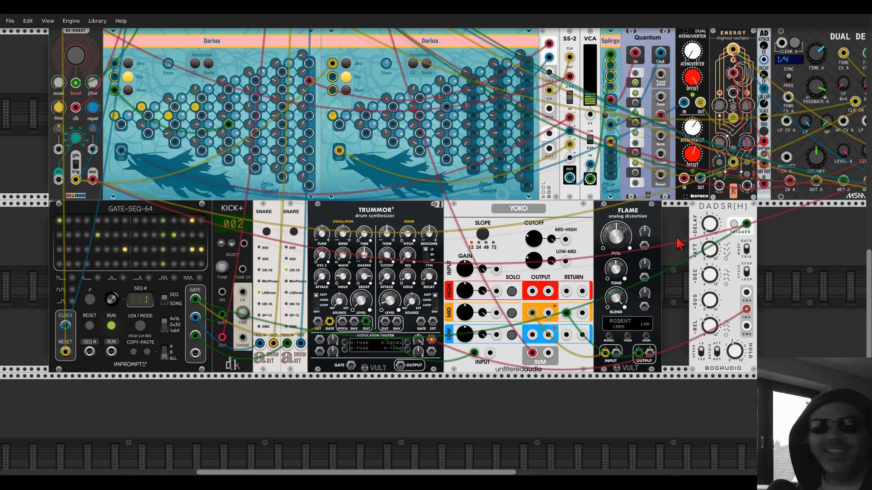
left_click_drag(708, 214, 681, 214)
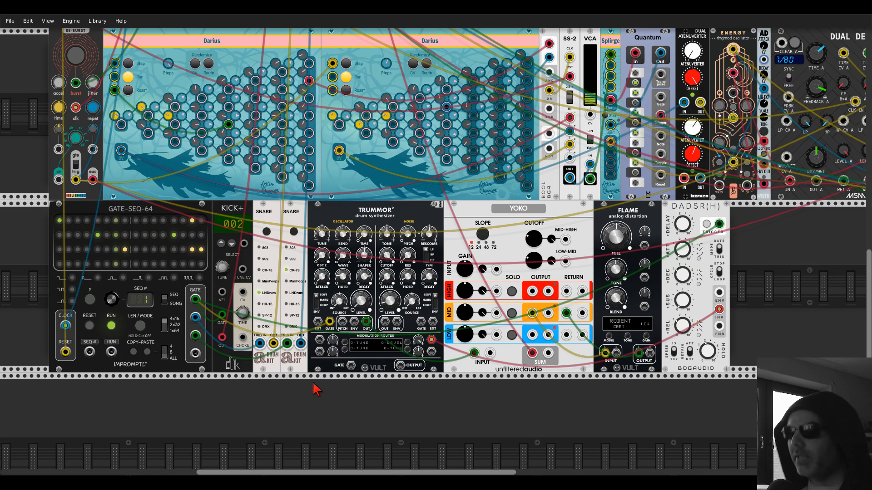
- Patch Clocked's CLK 3 output to Trummor²'s noise gate and the noise output to mixer track 9
left_click_drag(302, 411, 415, 326)
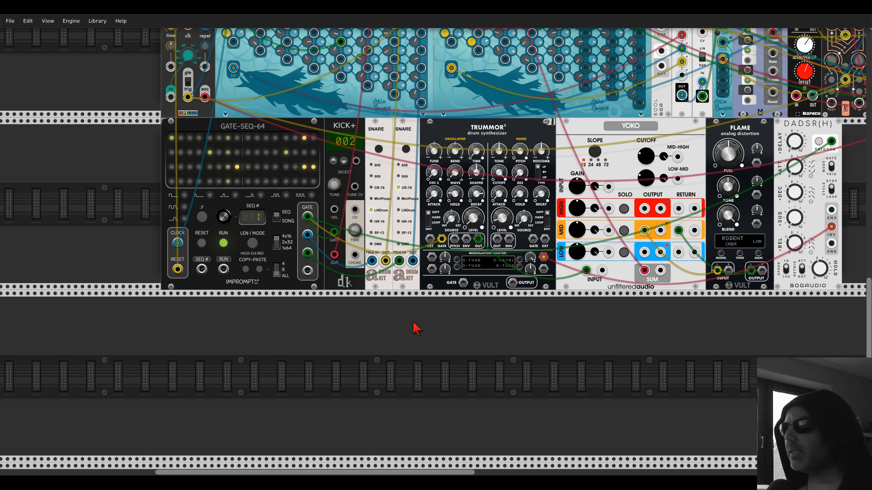
scroll(70, 159, "up", 8)
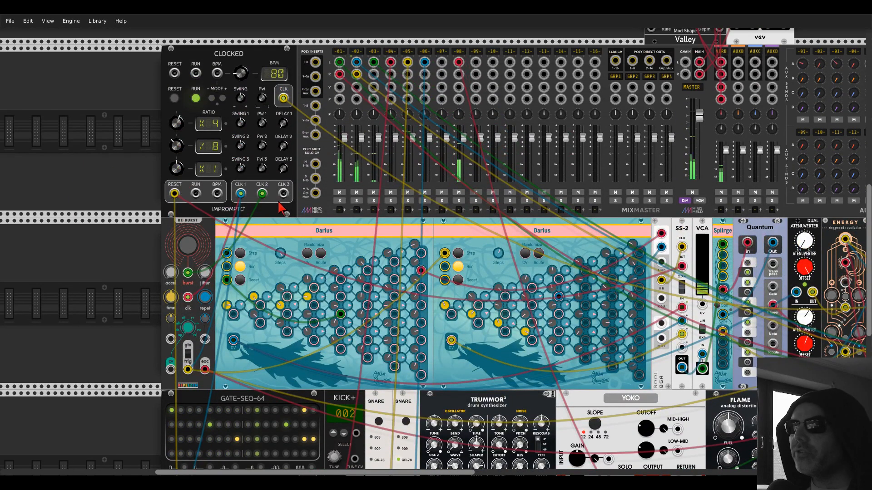
left_click_drag(283, 194, 481, 105)
scroll(480, 105, "down", 10)
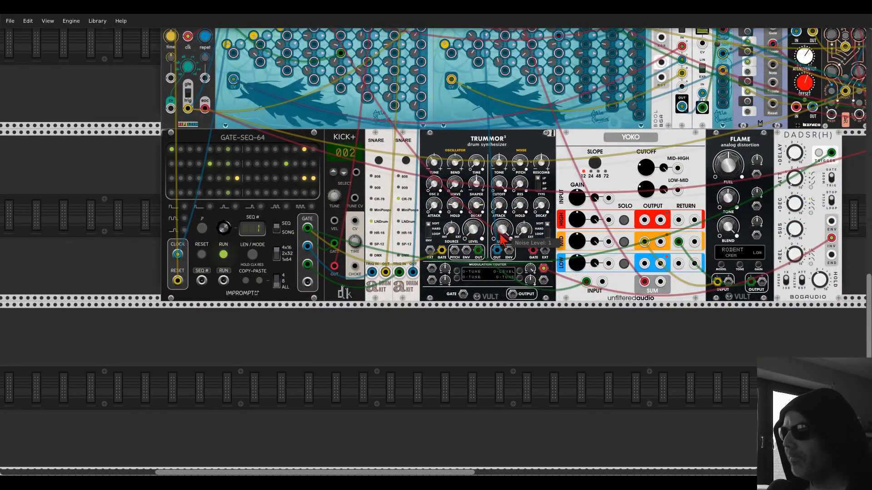
- Set Clocked's third clock ratio to x4 and its swing to about +34
scroll(109, 135, "up", 3)
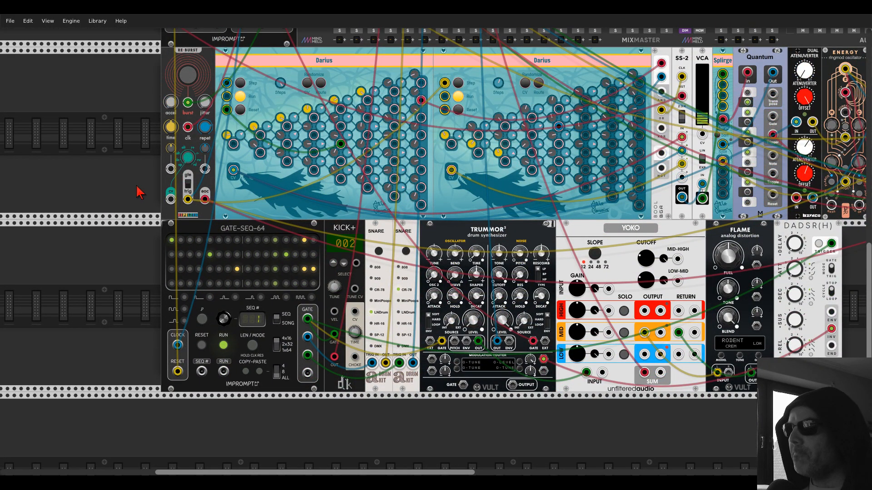
scroll(138, 191, "up", 5)
scroll(127, 189, "up", 2)
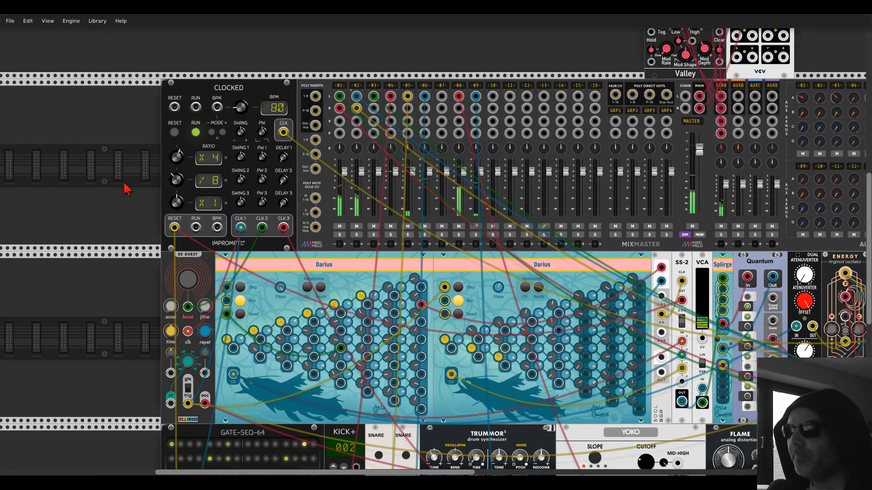
left_click_drag(176, 202, 176, 194)
left_click_drag(241, 202, 241, 198)
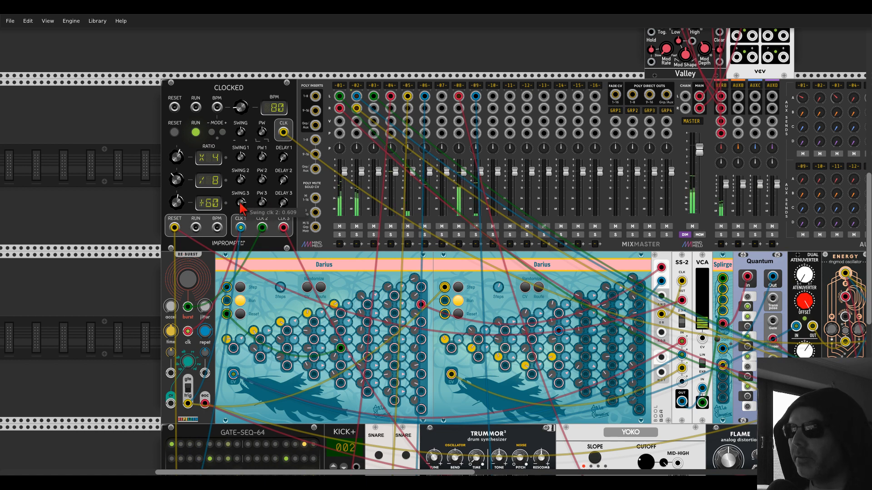
left_click_drag(179, 205, 178, 200)
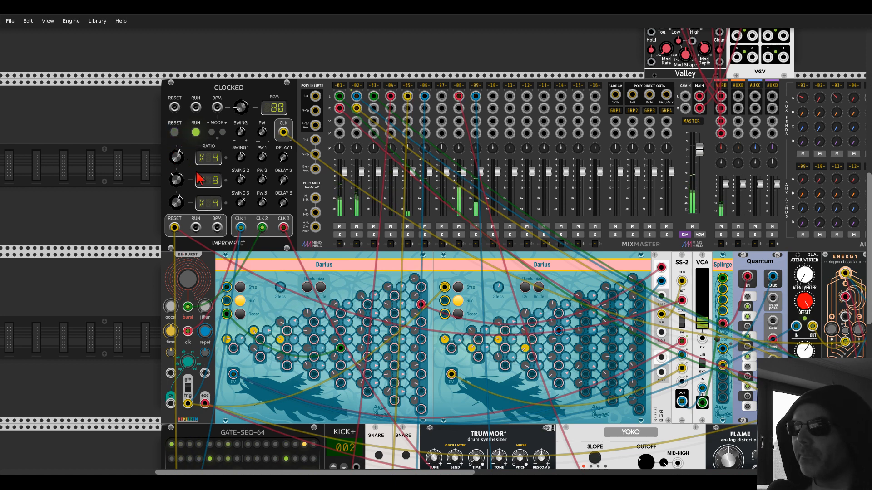
left_click(241, 202)
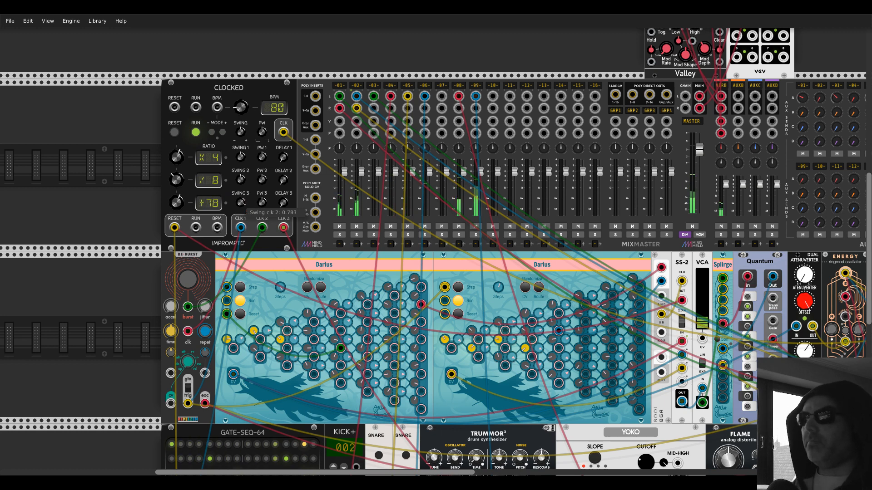
left_click_drag(241, 203, 241, 226)
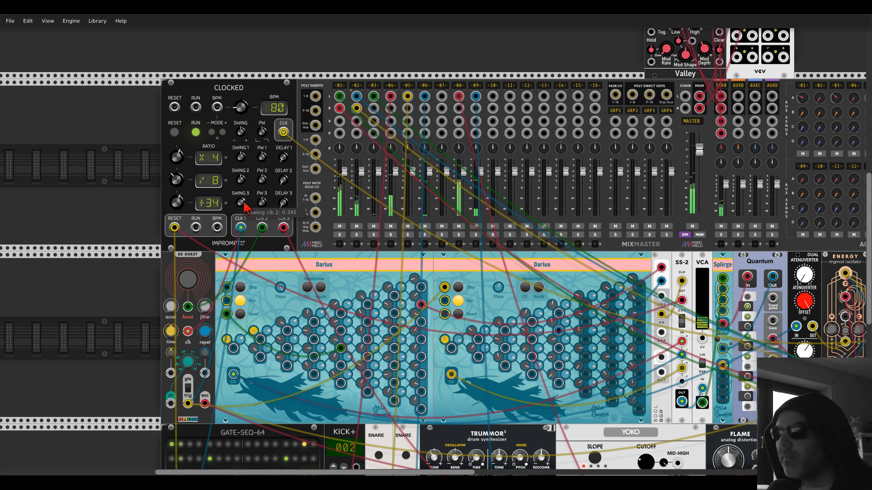
- Lower Trummor²'s noise level to about 0.46
scroll(82, 171, "down", 5)
scroll(115, 230, "down", 1)
left_click_drag(479, 431, 411, 413)
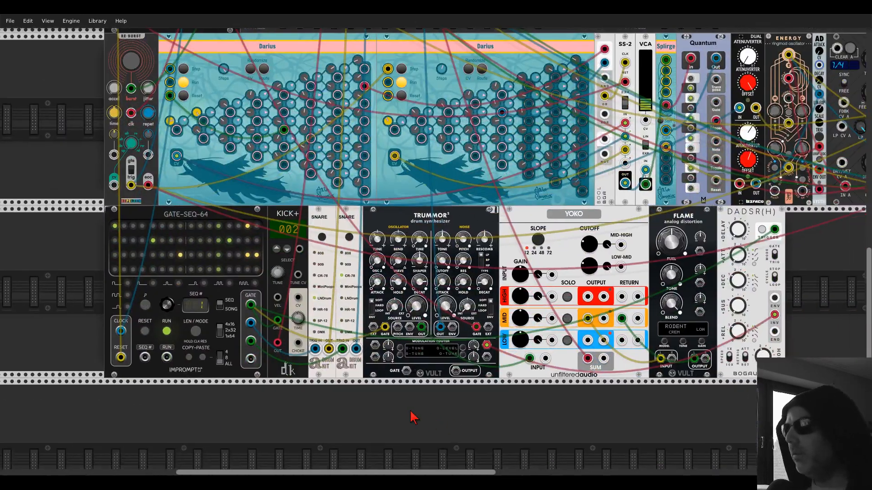
left_click_drag(472, 279, 429, 265)
left_click_drag(435, 305, 435, 308)
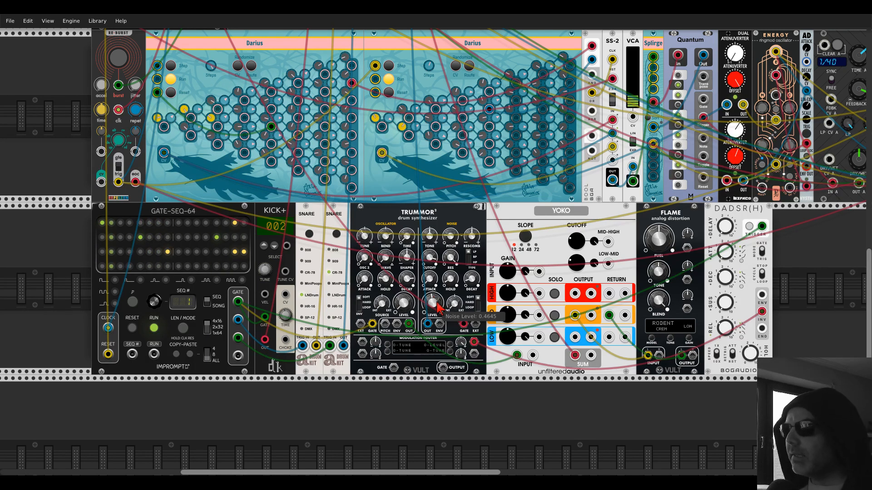
- Shift Trummor² away from the snare modules and add a Bogaudio Bool logic module in the gap
left_click_drag(392, 214, 460, 216)
right_click(393, 247)
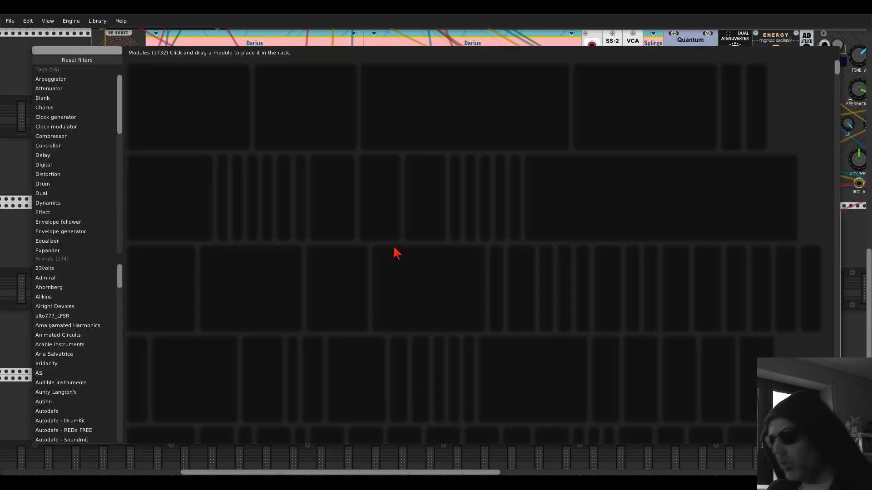
type("bool")
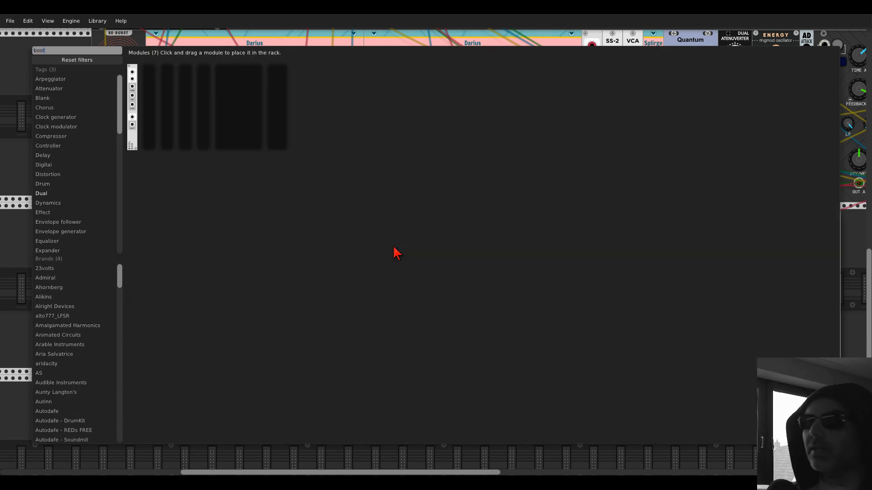
left_click_drag(138, 72, 393, 225)
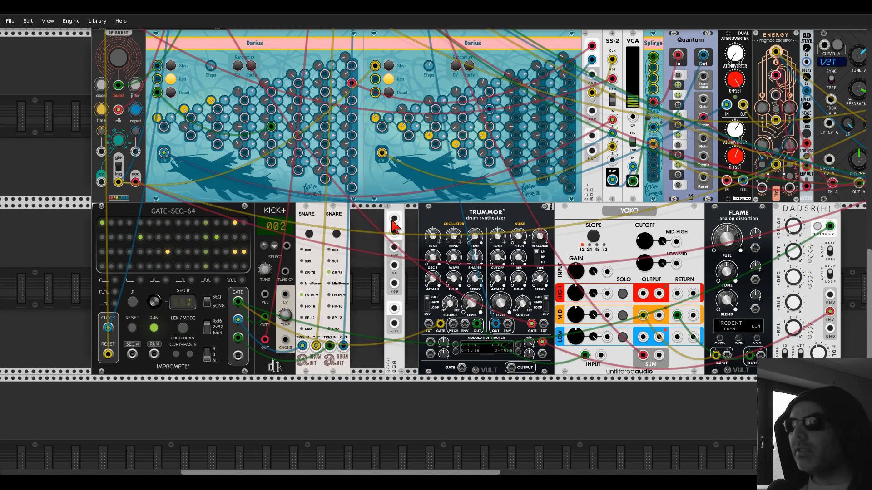
- Enable several gates in the fourth row of GATE-SEQ-64, including steps 5, 8 and 9
left_click(141, 268)
left_click(168, 267)
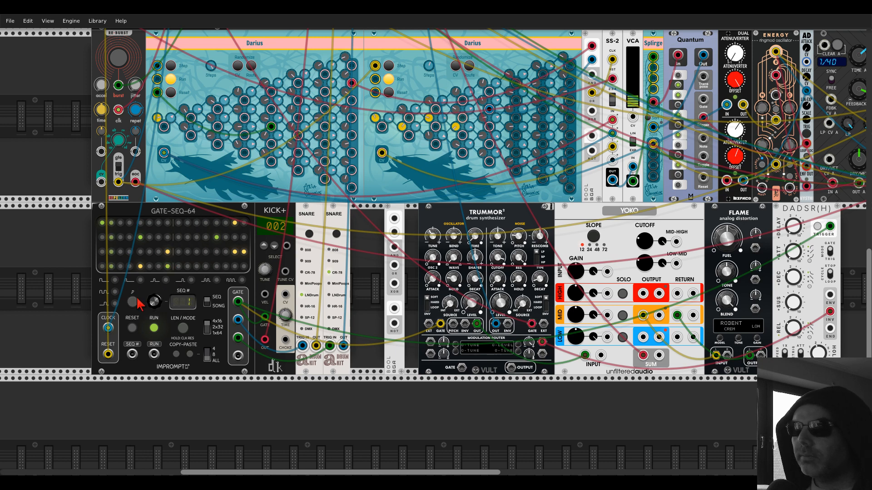
left_click(178, 267)
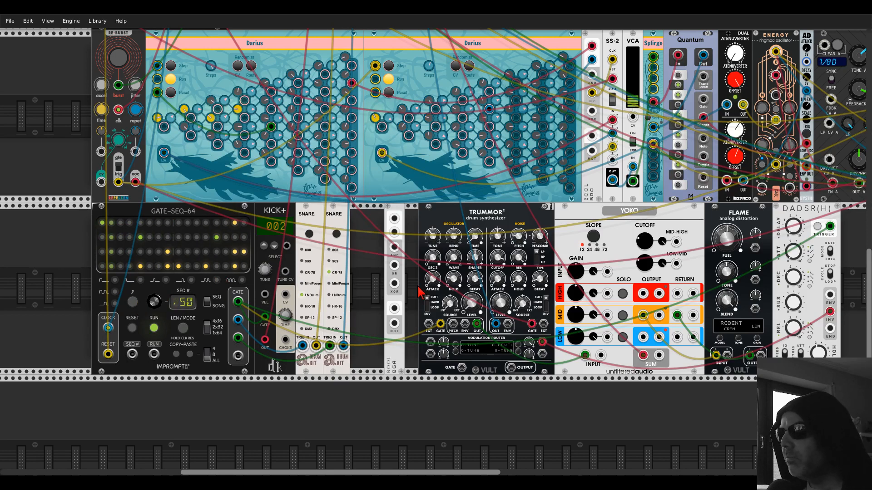
- Combine CLK 3 and GATE-SEQ-64's fourth gate through Bool's OR output into Trummor²'s noise gate, and close the gaps around Bool
left_click_drag(526, 322, 394, 219)
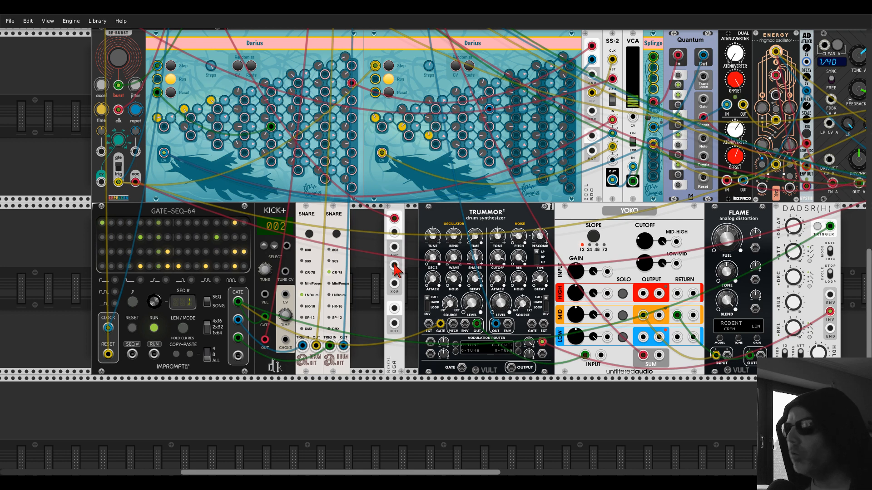
left_click_drag(394, 265, 531, 325)
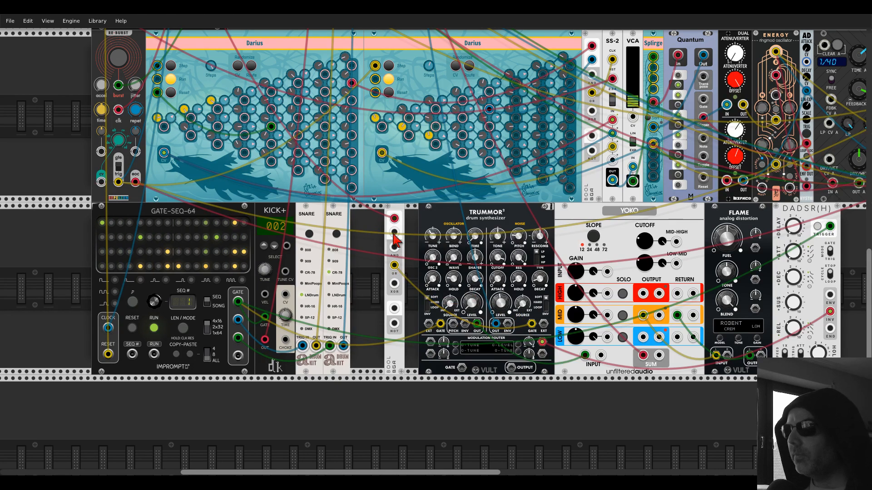
left_click_drag(394, 232, 238, 356)
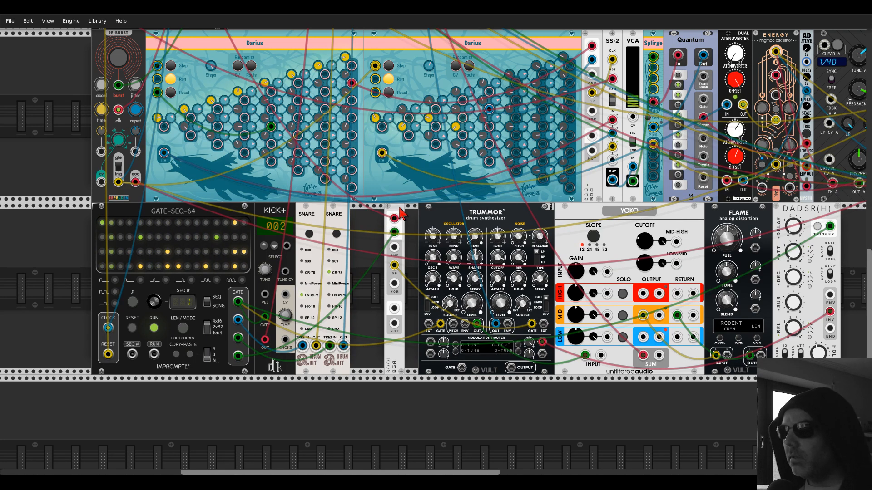
left_click_drag(398, 207, 373, 207)
left_click_drag(439, 211, 398, 210)
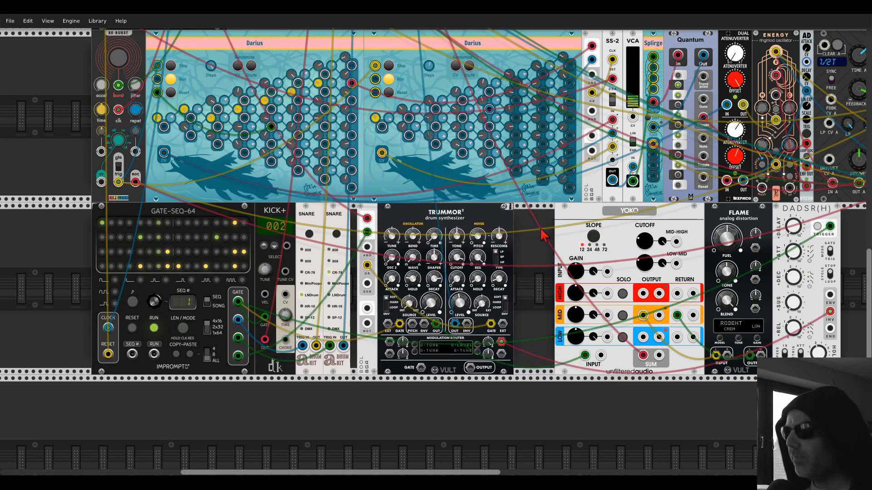
- Raise mixer track 9's VERB send on AuxSpander to about -15.8 dB
scroll(495, 291, "down", 3)
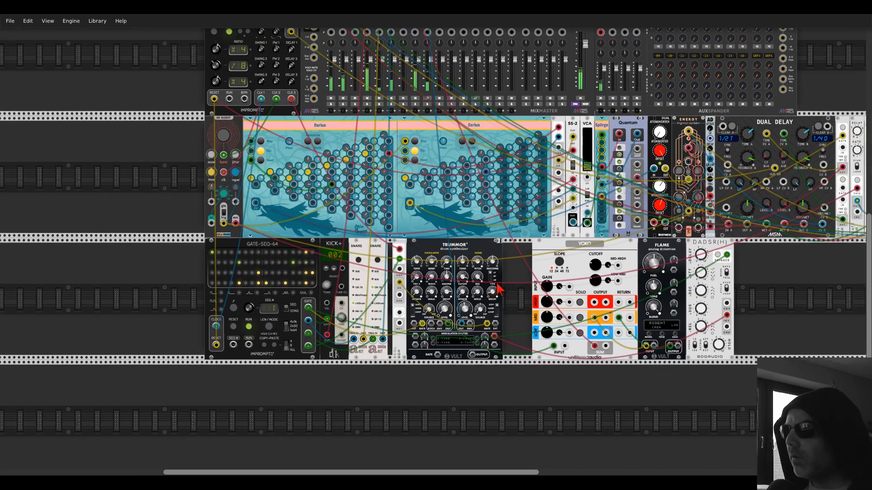
left_click_drag(497, 282, 487, 287)
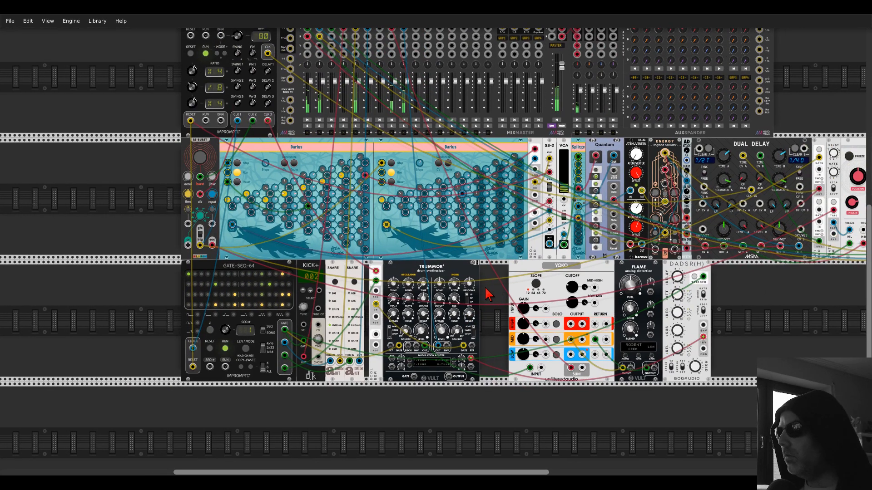
scroll(484, 295, "up", 4)
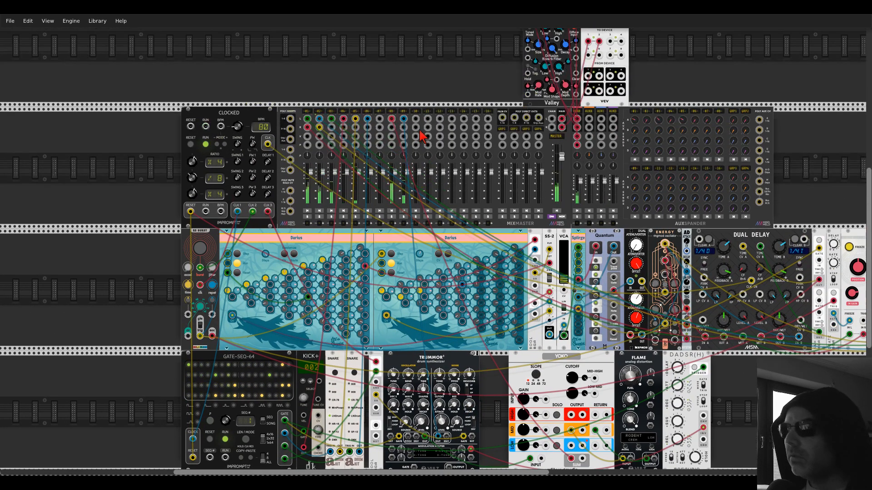
scroll(399, 100, "up", 2)
scroll(398, 101, "up", 3)
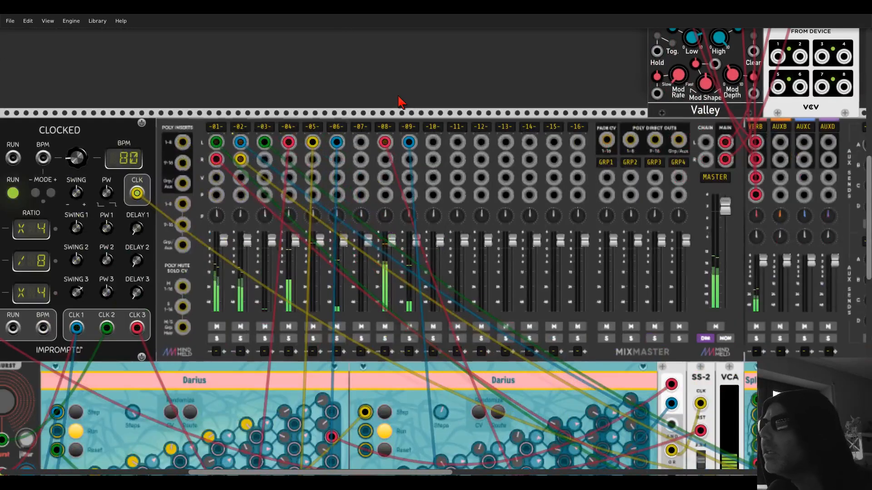
left_click_drag(506, 98, 228, 51)
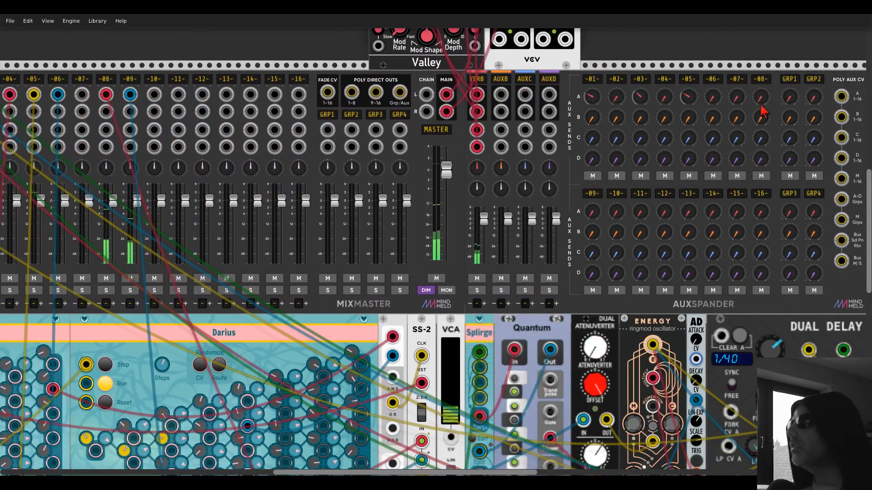
mouse_move(591, 212)
left_mouse_down()
mouse_move(591, 231)
mouse_move(592, 219)
left_mouse_up()
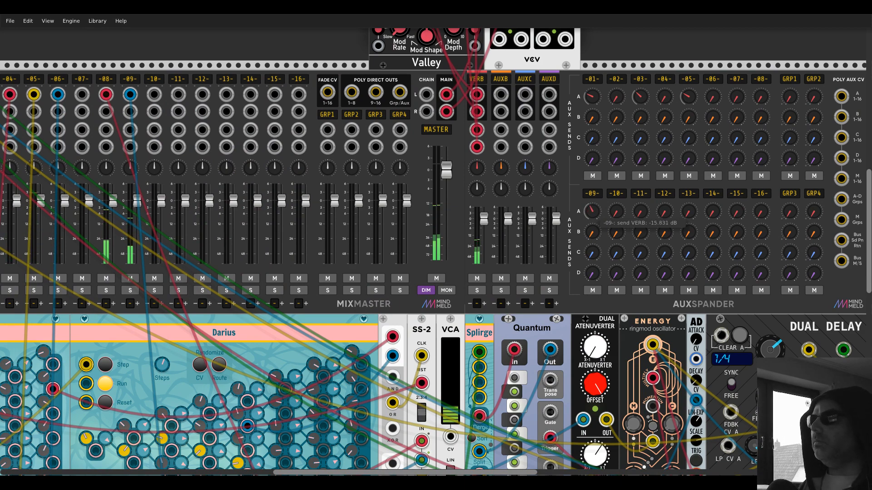
- Enable dark mode on the Yoko module and slide Yoko, Flame and DADSR(H) up against Trummor² to close the gap
scroll(569, 245, "down", 3)
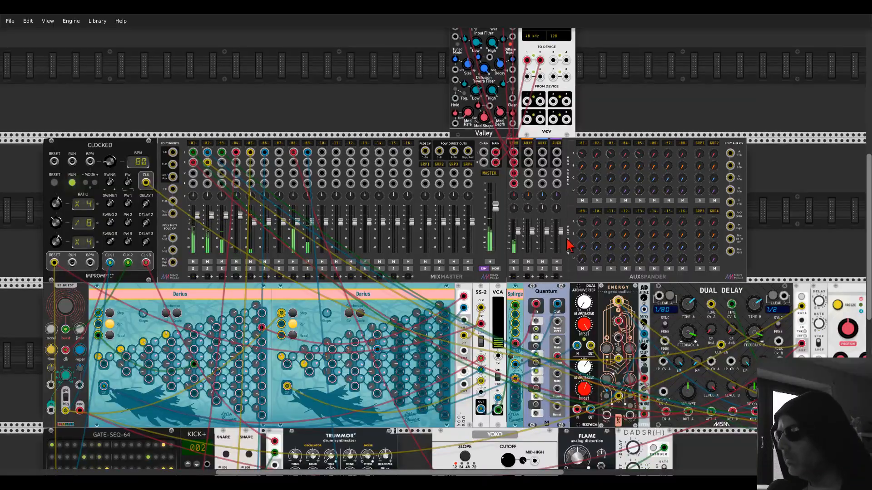
scroll(762, 216, "down", 3)
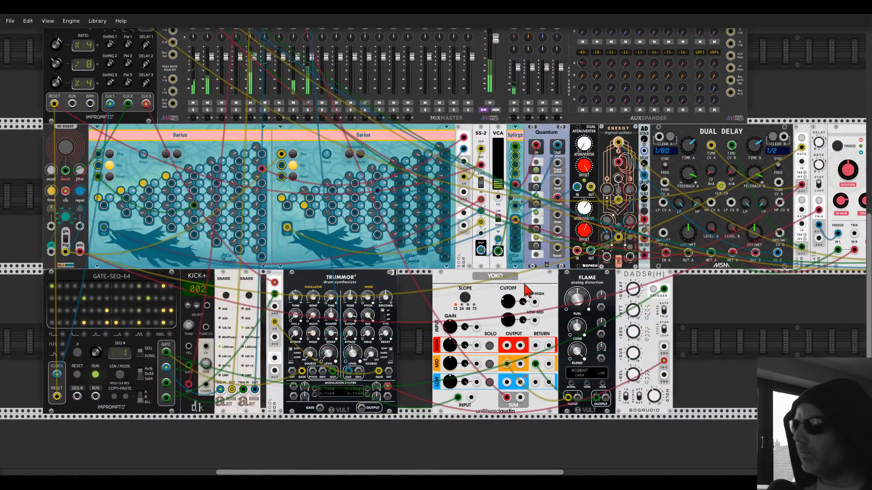
right_click(506, 282)
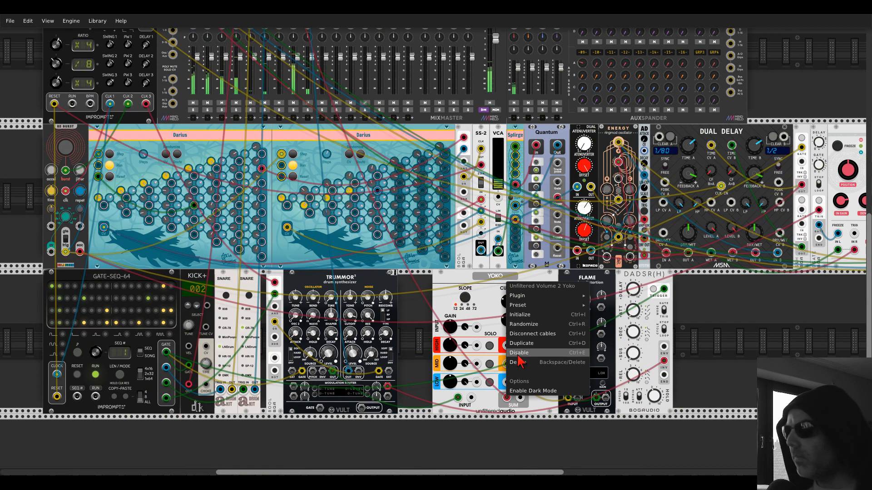
left_click(525, 392)
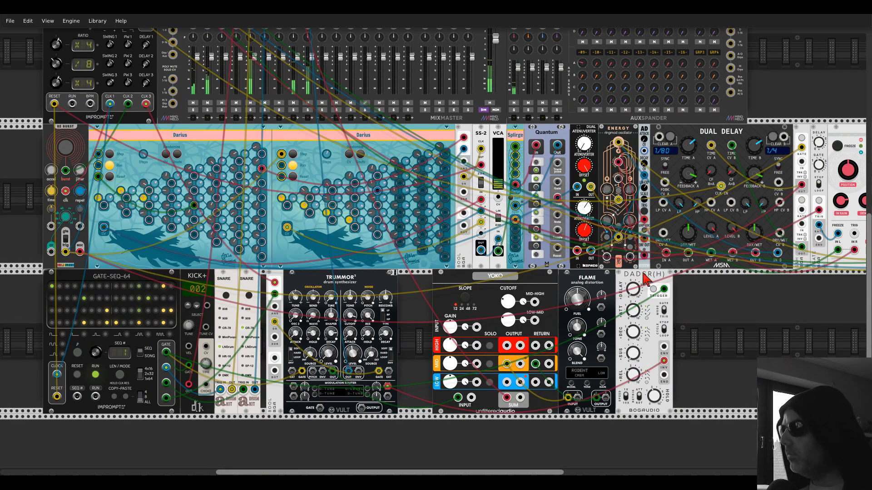
left_click_drag(647, 278, 624, 279)
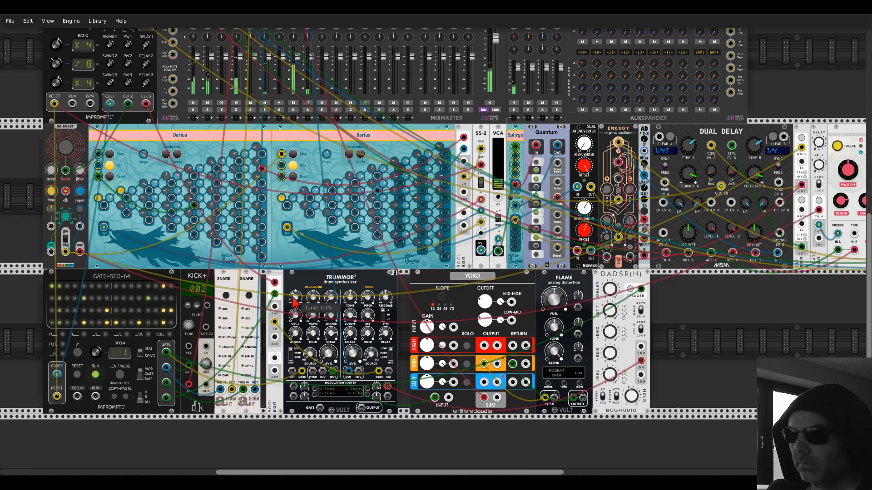
- Add a Hot Tuna tuner after DADSR(H) and patch Trummor²'s oscillator output into its signal input
left_click_drag(294, 302, 294, 294)
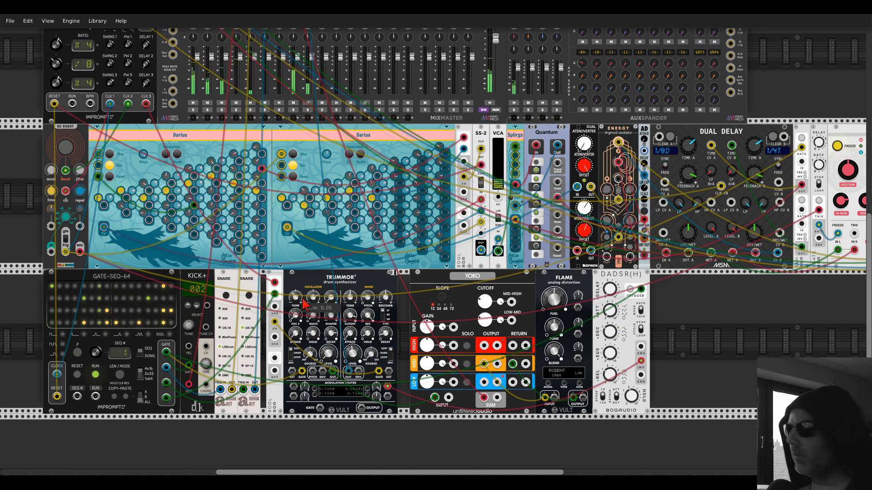
mouse_move(371, 307)
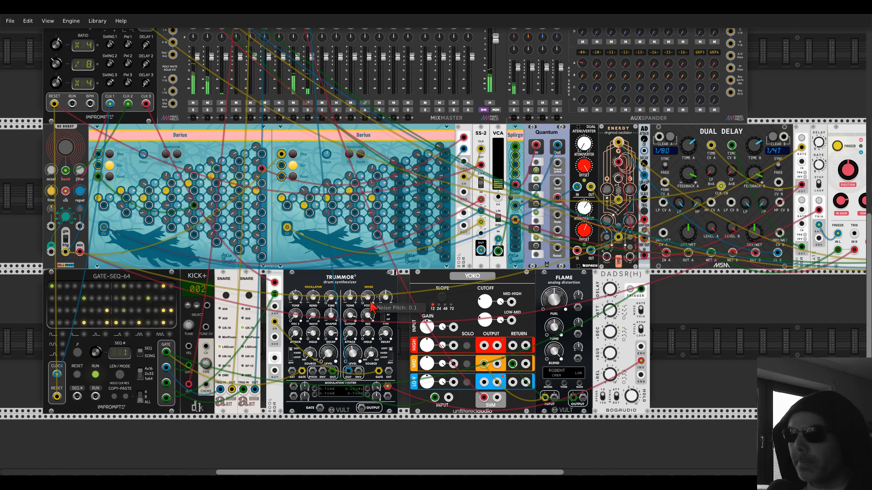
right_click(709, 314)
type("tuna")
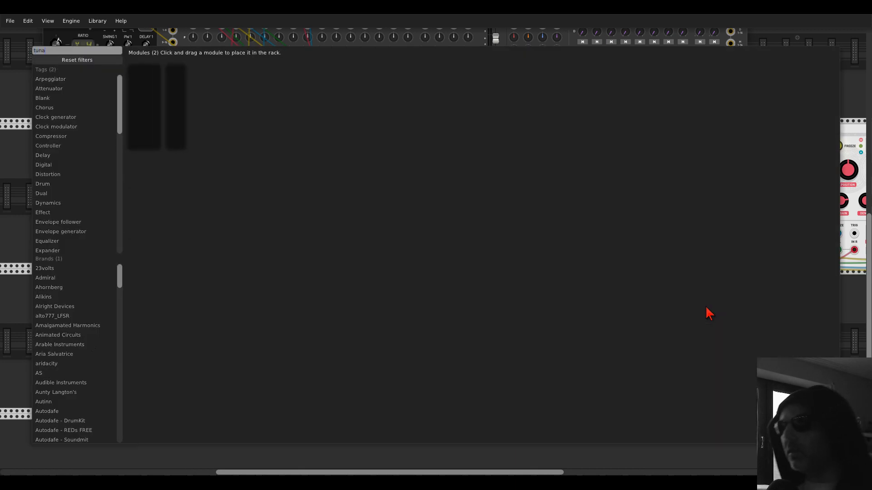
left_click(181, 81)
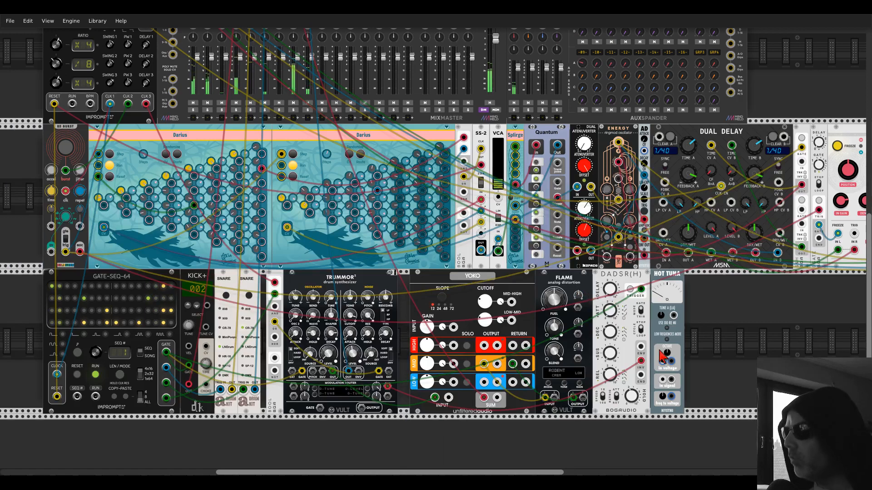
left_click_drag(662, 380, 333, 372)
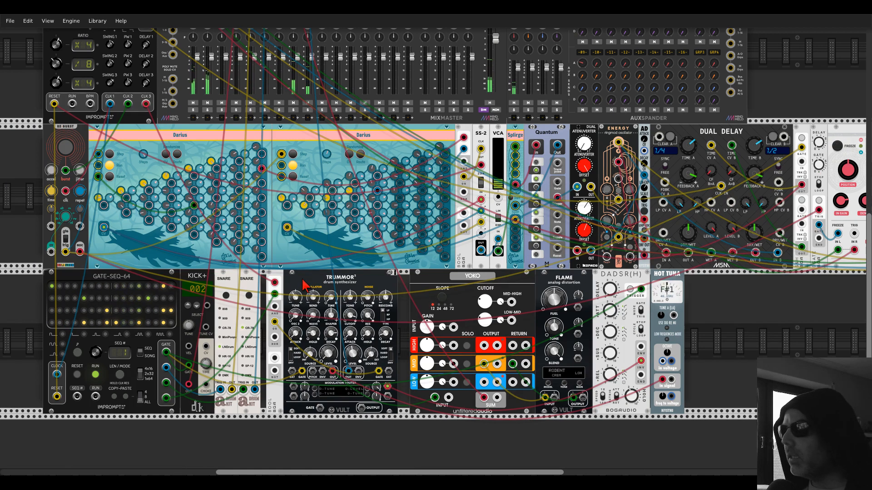
- Adjust Trummor²'s oscillator Tune to about 0.058 against the tuner and delete Hot Tuna
mouse_move(298, 296)
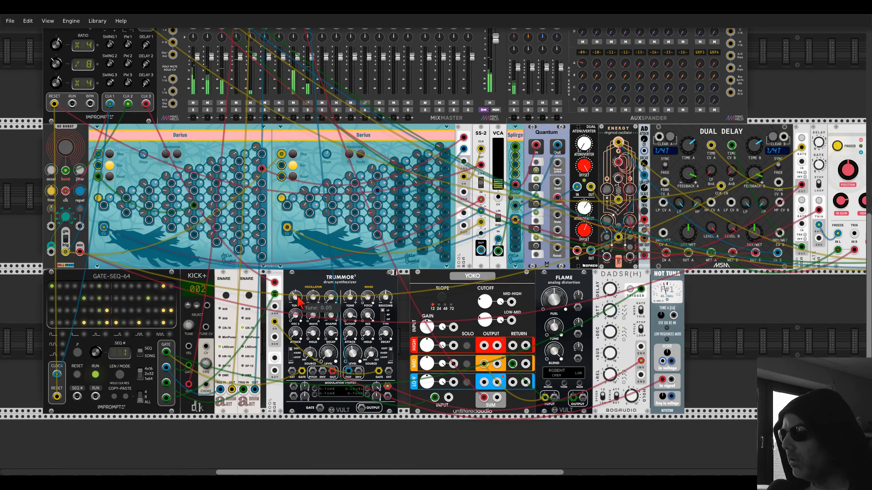
left_click_drag(299, 302, 298, 299)
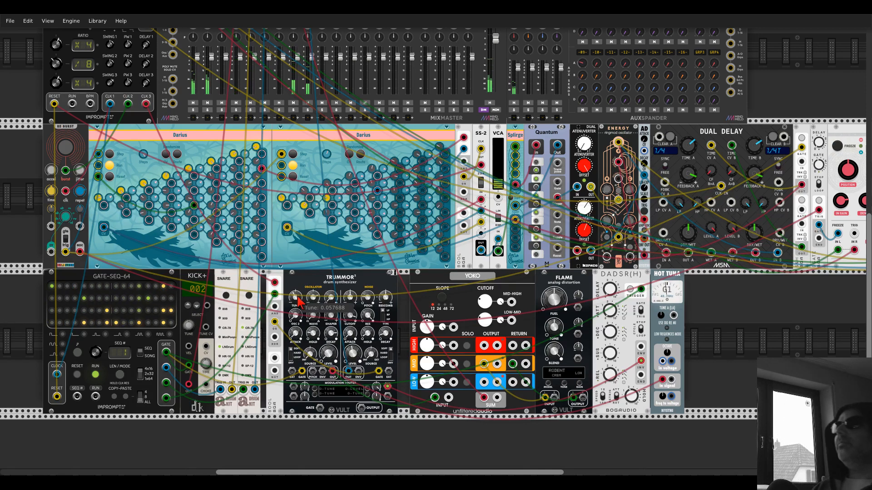
left_click_drag(298, 299, 298, 299)
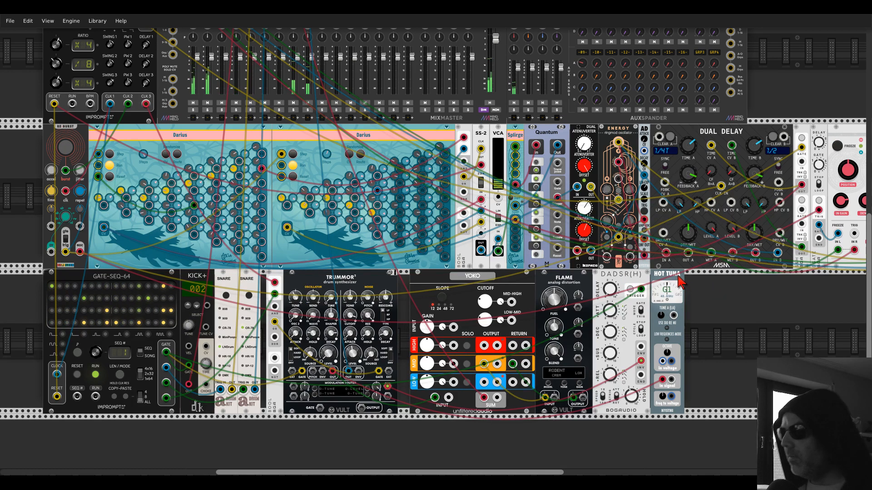
key("Delete")
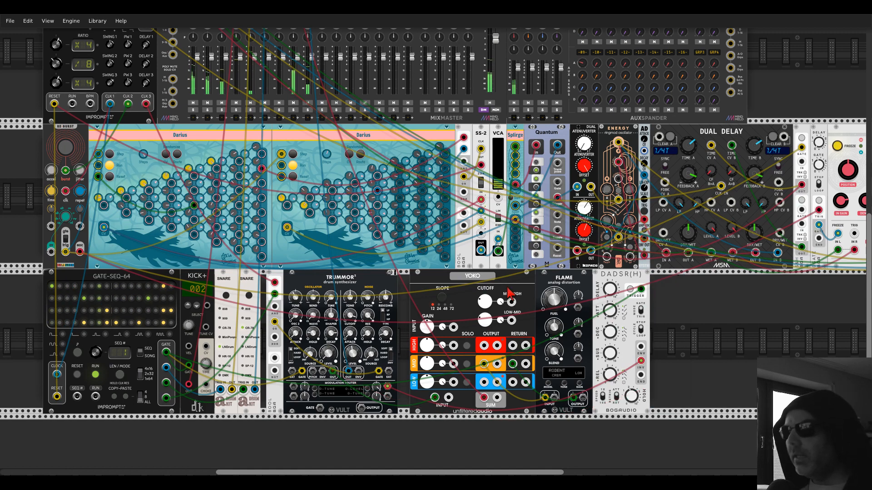
- Shift Trummor² and the modules after it away from Bool and add a Bogaudio Reftone directly before Trummor²
left_click_drag(313, 276, 376, 287)
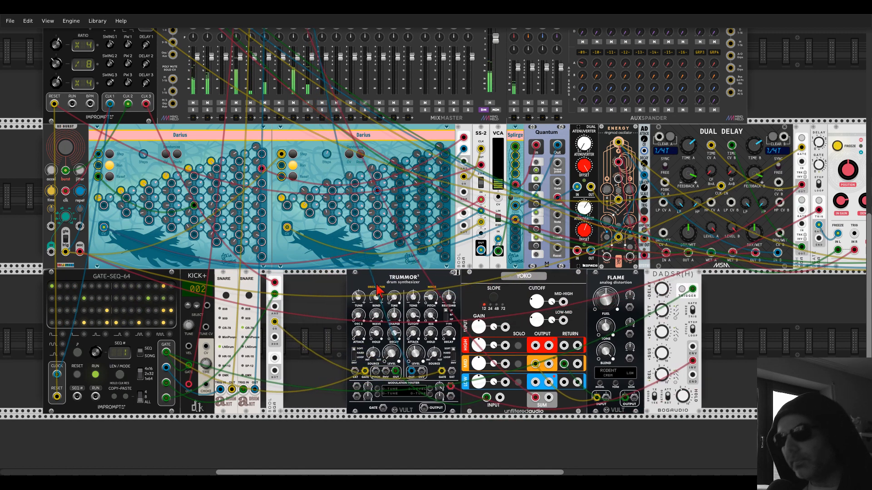
right_click(328, 308)
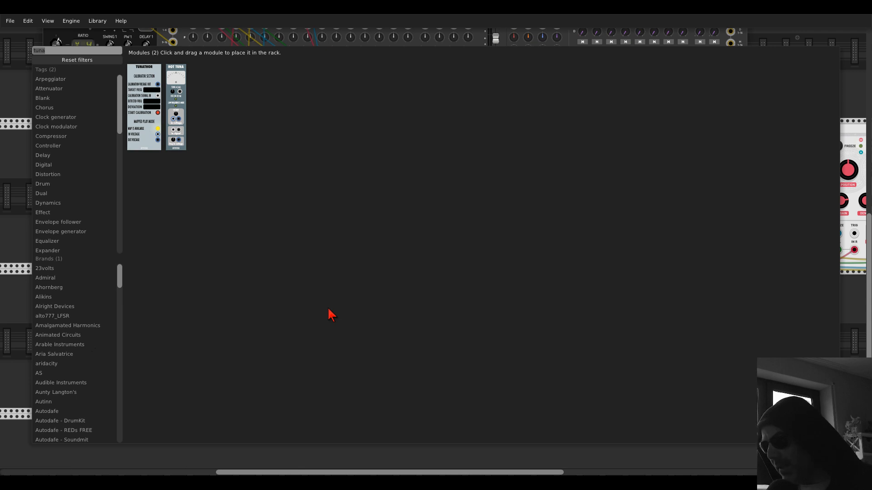
type("ref")
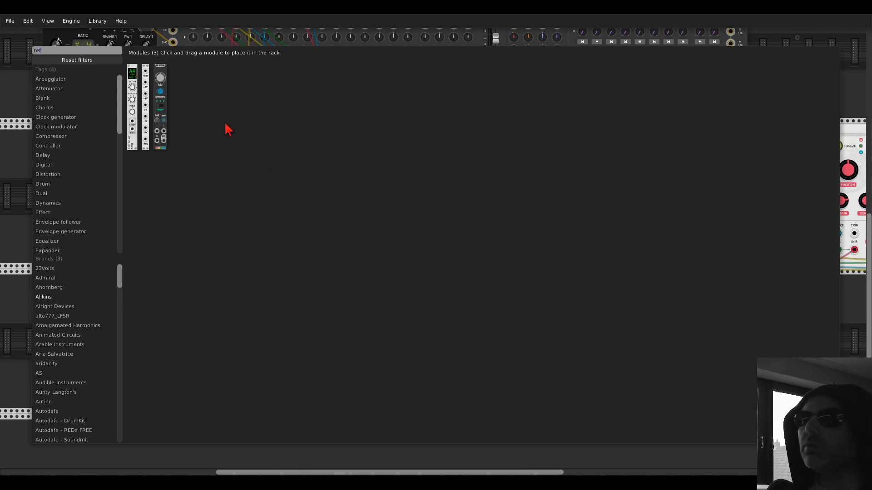
left_click_drag(139, 72, 339, 323)
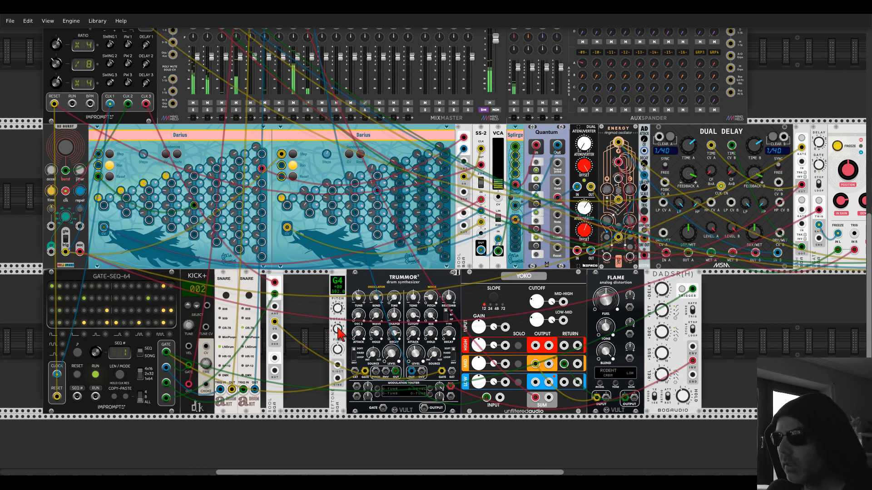
- Assign Trummor²'s oscillator Tune to the modulation router and adjust it, trying -0.1 and ending at about 0.028
left_click(357, 397)
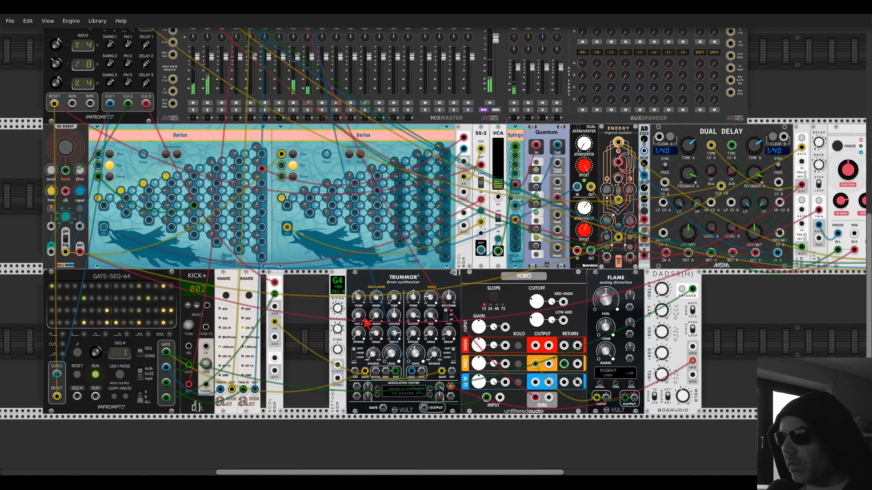
left_click_drag(359, 302, 360, 300)
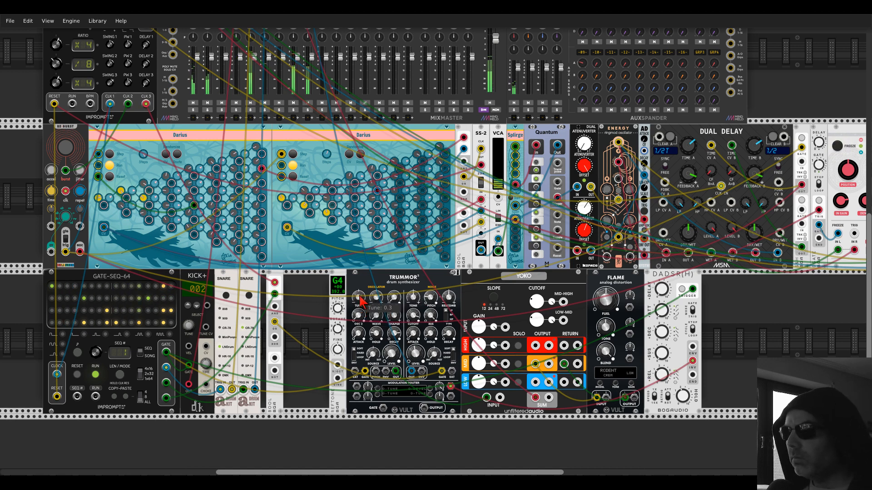
right_click(360, 300)
type("-0.1")
key("Return")
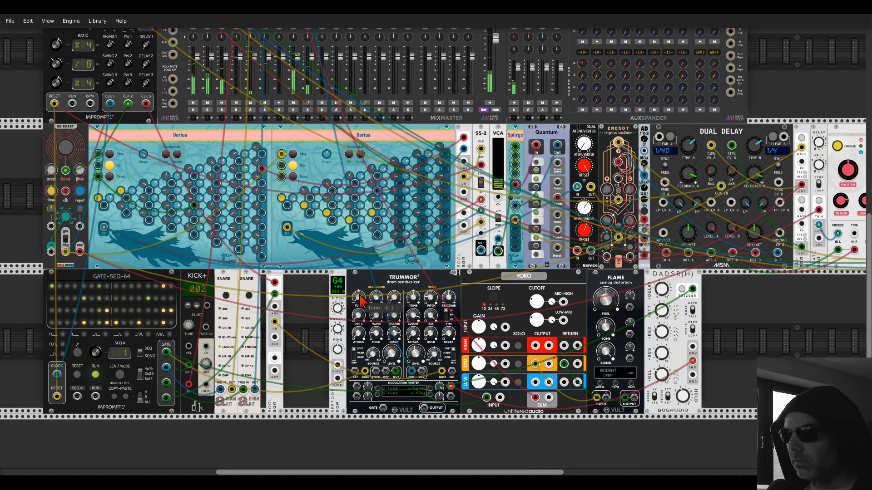
left_click_drag(359, 299, 360, 297)
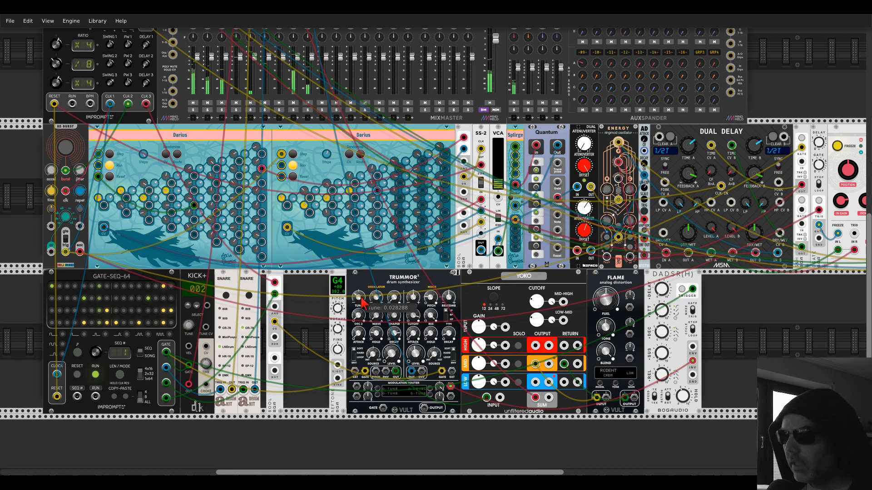
- Fine-tune Trummor²'s oscillator against a temporary Hot Tuna fed from its oscillator output, and delete the tuner
key("Return")
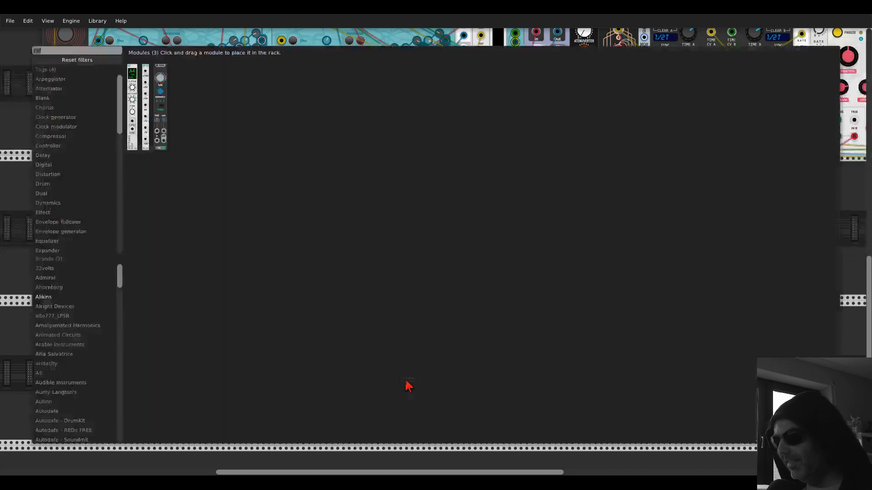
type("tuna")
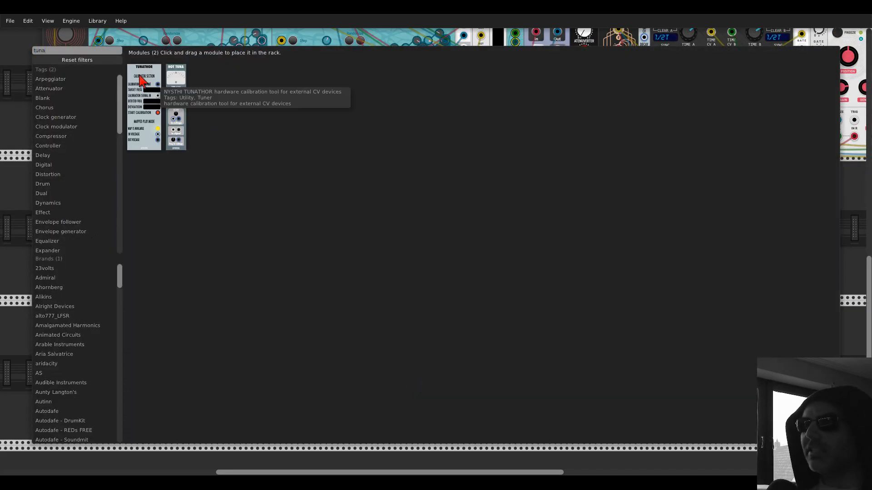
left_click_drag(171, 73, 390, 346)
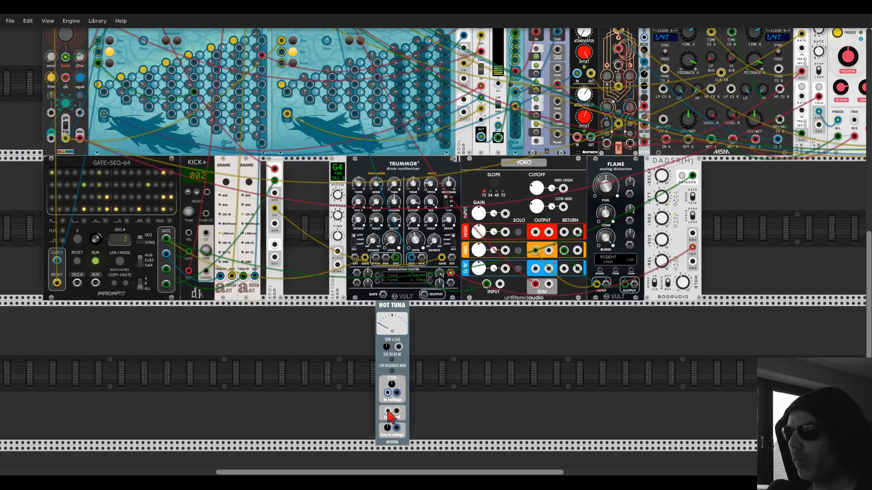
left_click_drag(387, 411, 396, 257)
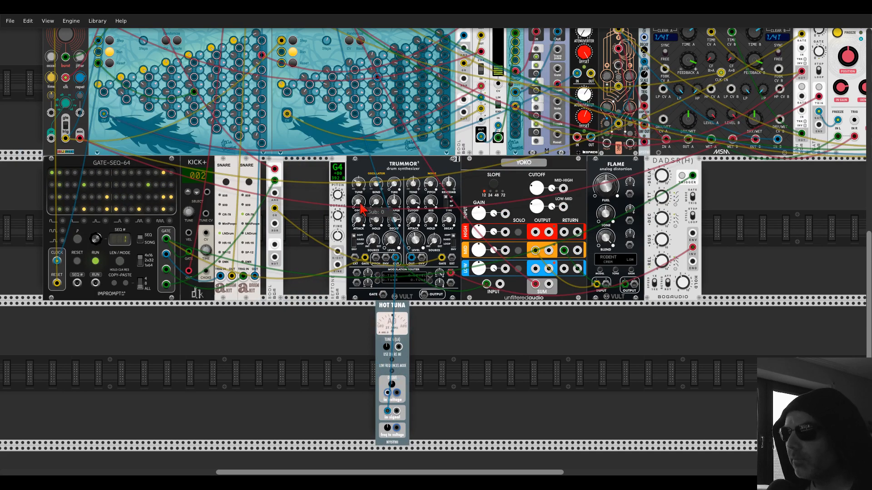
mouse_move(358, 183)
left_mouse_down()
mouse_move(358, 176)
mouse_move(359, 185)
left_mouse_up()
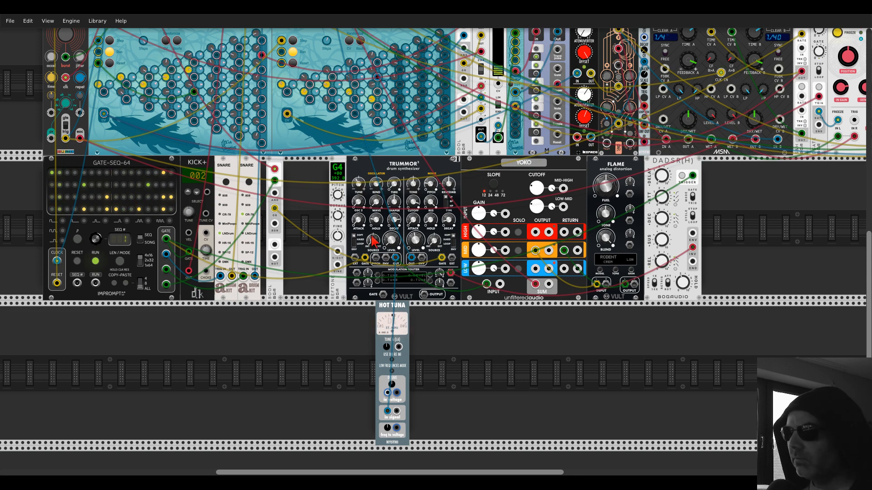
key("Delete")
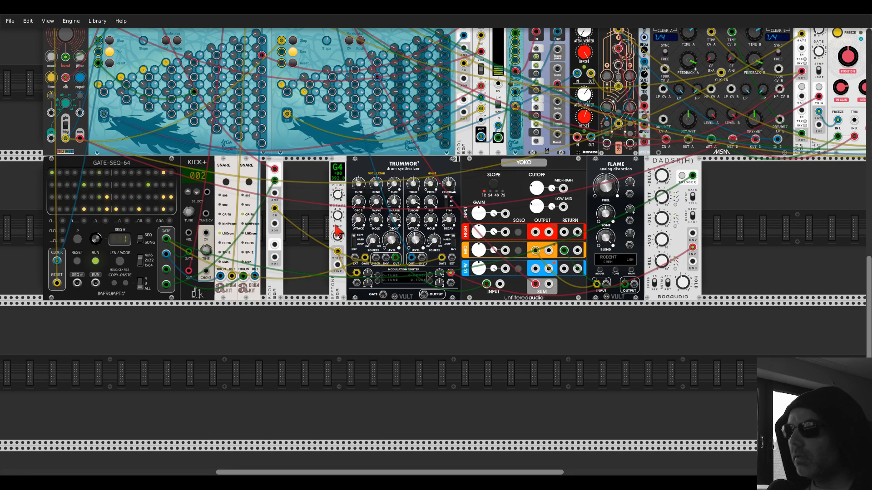
- Set Reftone's reference pitch to F4
mouse_move(340, 220)
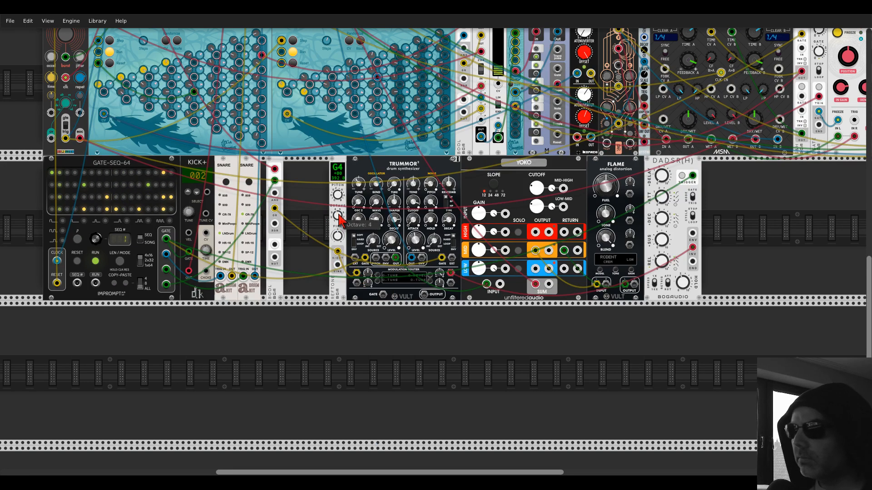
left_click_drag(337, 196, 338, 187)
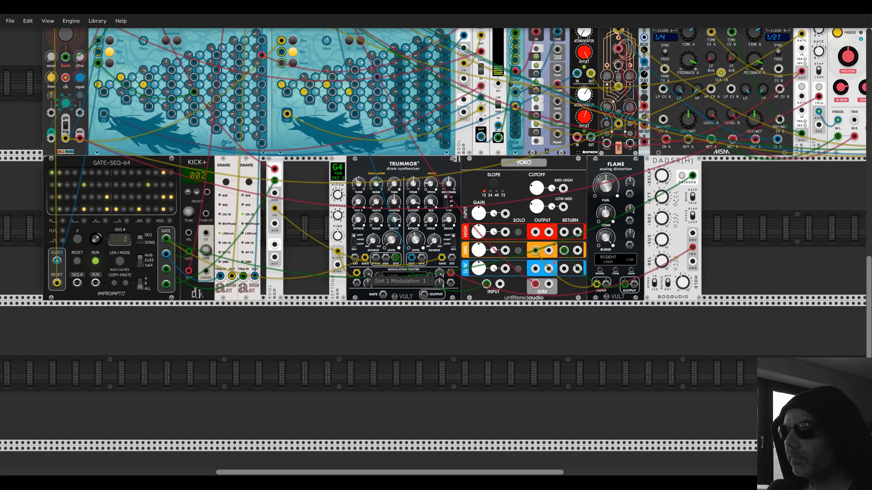
mouse_move(337, 196)
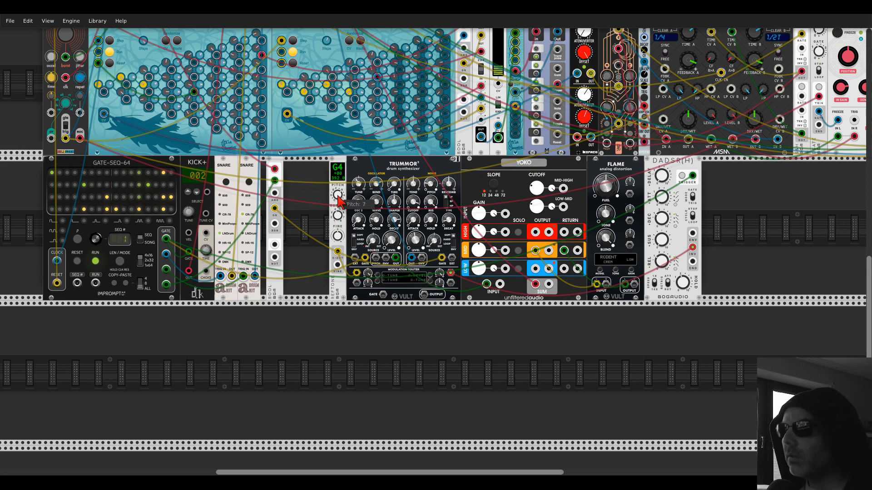
mouse_move(339, 216)
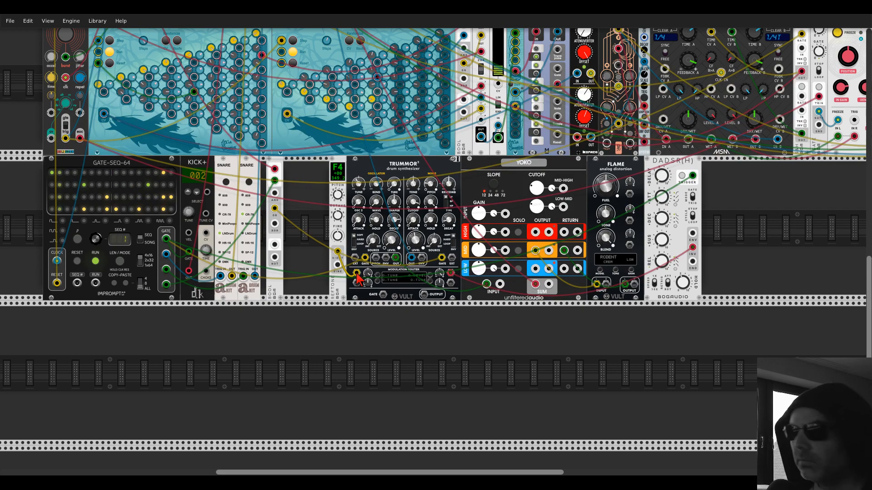
- Shift Reftone away from Trummor² and add an SS-2 sequential switch between the two modules
scroll(323, 218, "up", 2)
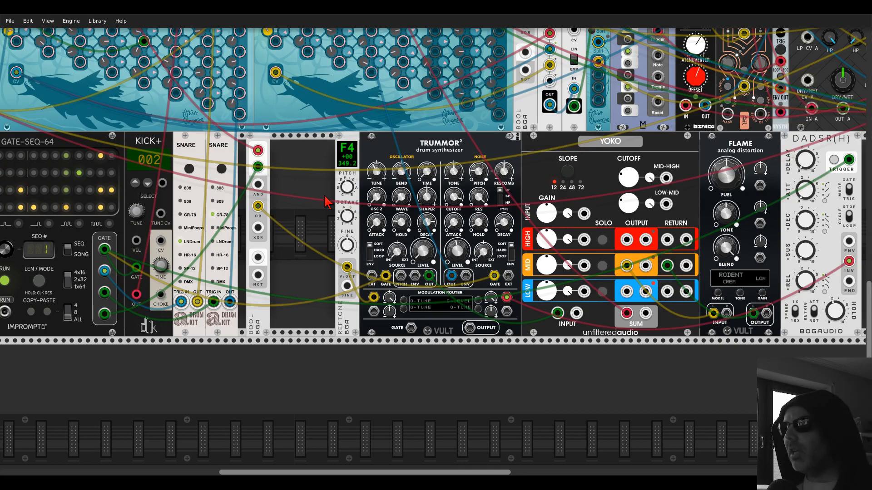
left_click_drag(344, 136, 304, 143)
right_click(336, 172)
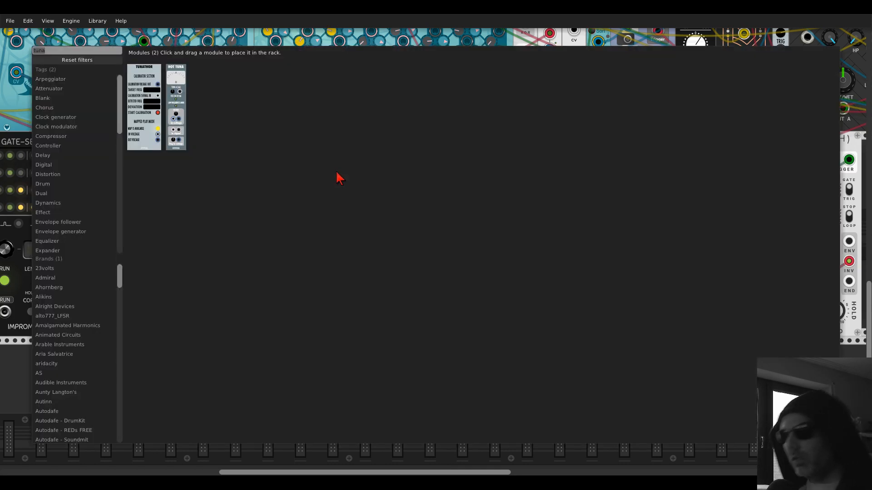
type("sequent")
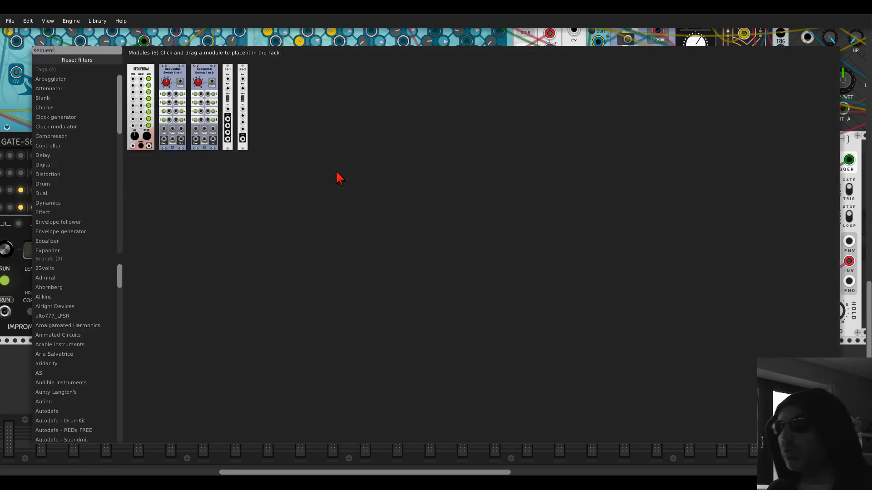
left_click_drag(247, 71, 326, 145)
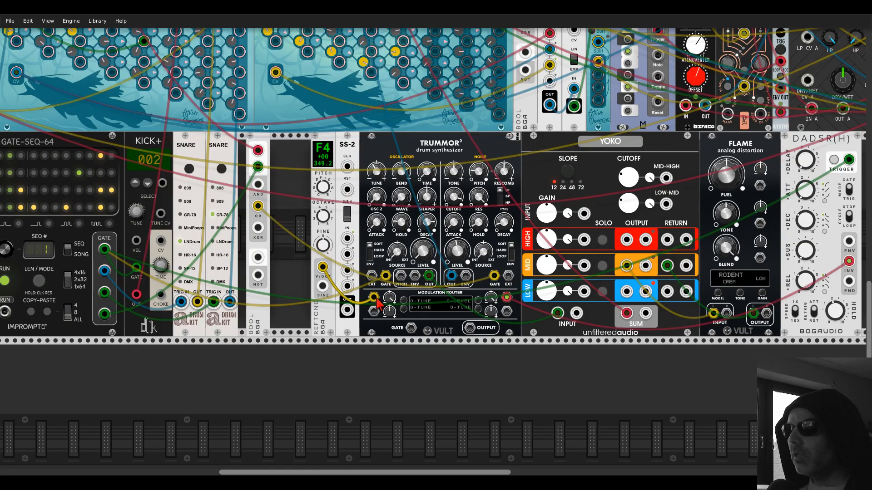
- Route Reftone's V/OCT through SS-2, set to two steps, into Trummor²'s modulation router, and connect SS-2's reset to Clocked's RESET output
left_click_drag(322, 267, 346, 257)
left_click(346, 216)
left_click(346, 216)
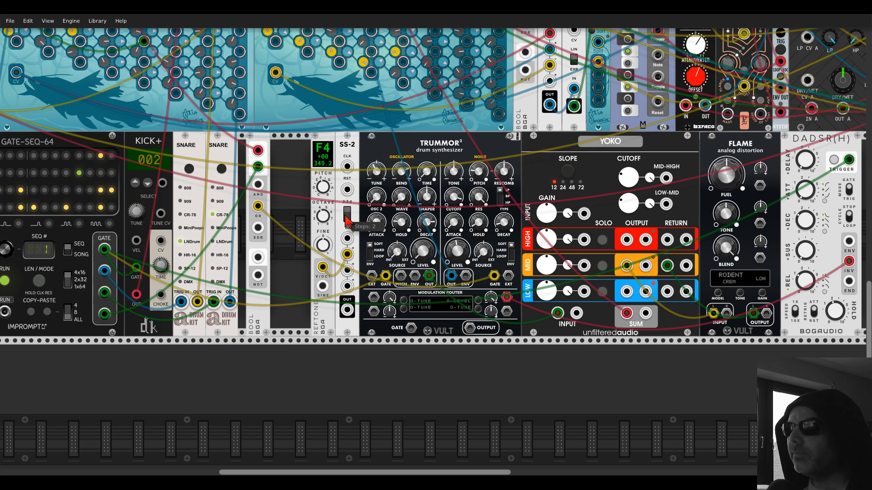
left_click_drag(347, 310, 373, 298)
scroll(328, 213, "down", 2)
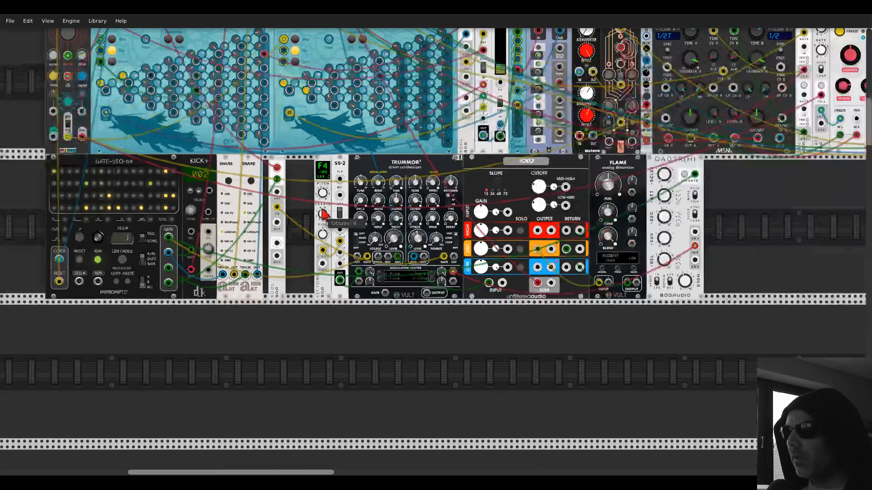
left_click_drag(307, 181, 188, 129)
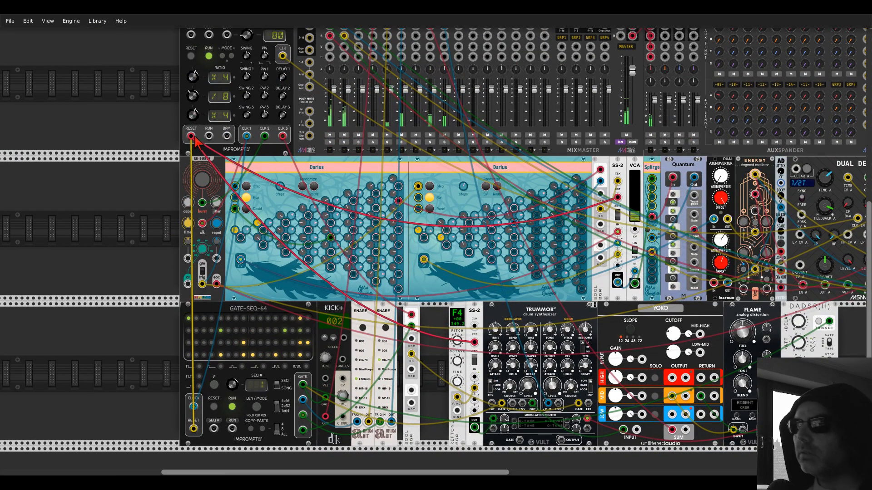
- Try clocking SS-2 through a clock divider placed before Reftone and fed from Clocked's CLK 2 and RESET, and delete the divider
right_click(439, 323)
type("clockl")
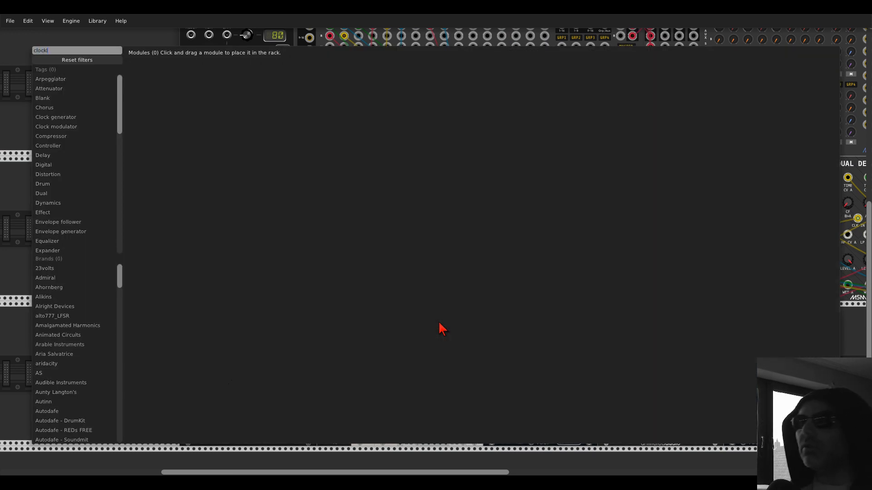
key("BackSpace")
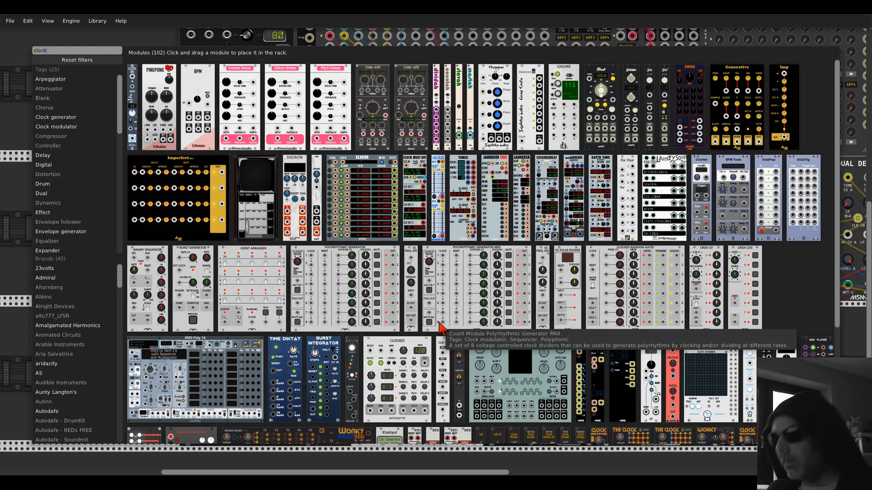
type("di")
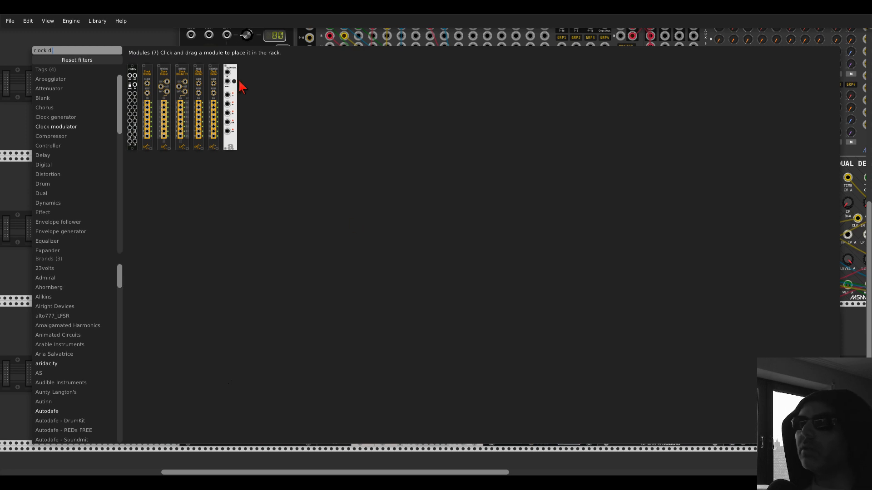
left_click_drag(239, 83, 265, 136)
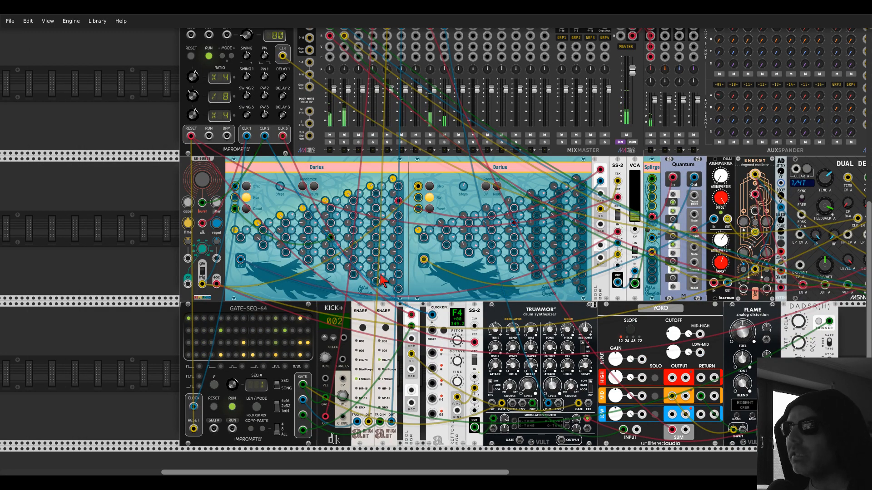
left_click_drag(432, 330, 190, 136)
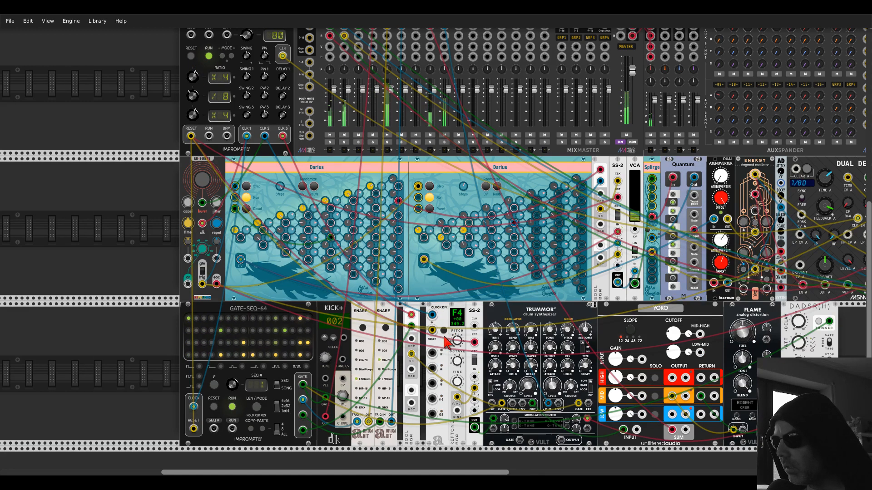
left_click_drag(436, 357, 473, 326)
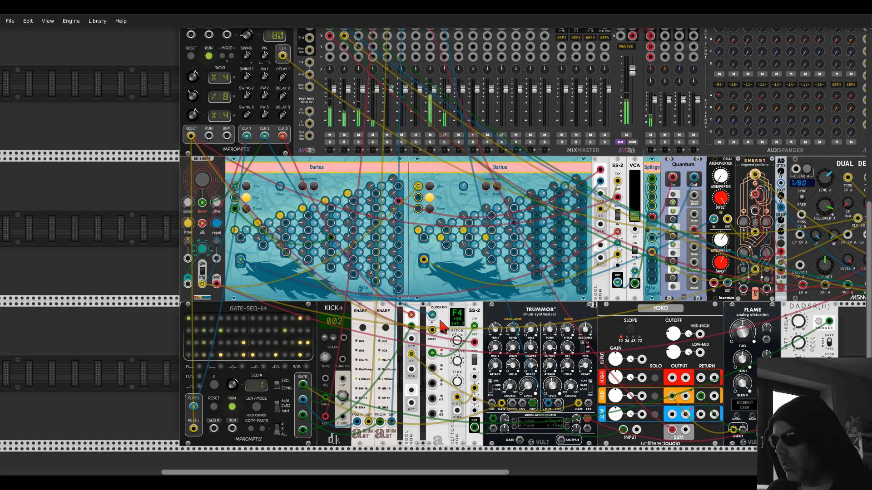
key("Delete")
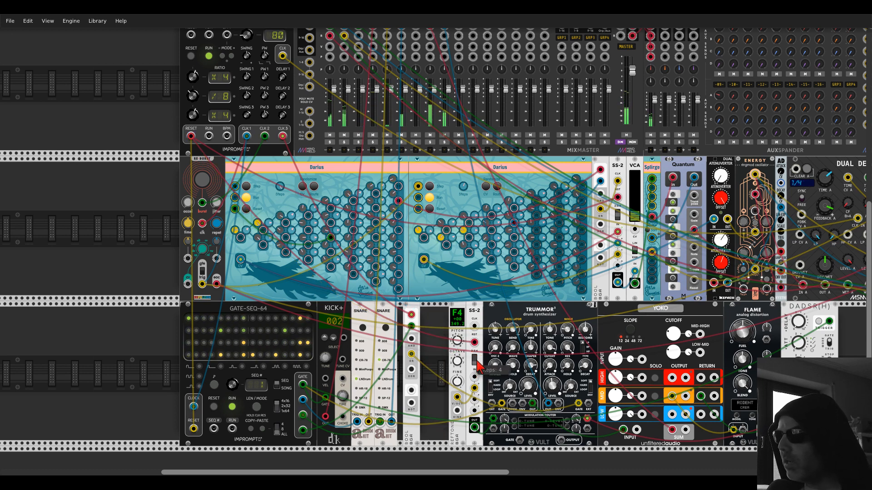
- With SS-2 on four steps, move Reftone's pitch cable to its third input and clock it directly from Clocked's CLK 2
left_click_drag(475, 390, 476, 400)
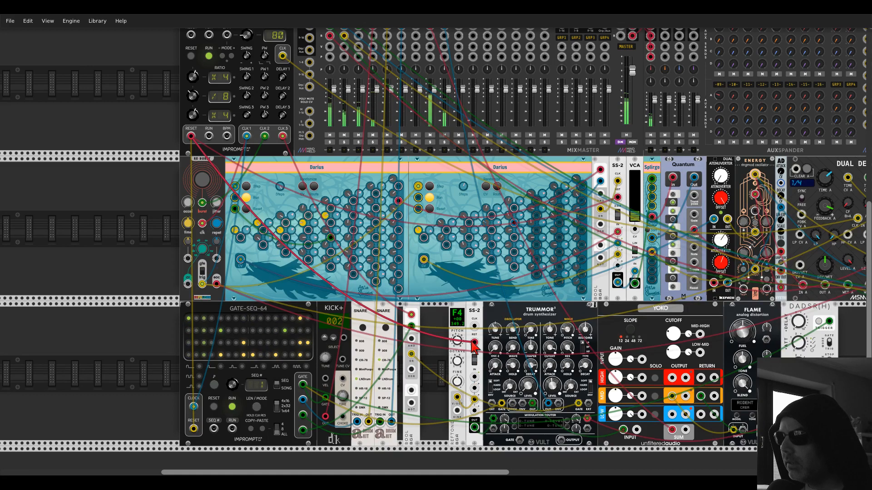
left_click_drag(475, 326, 247, 136)
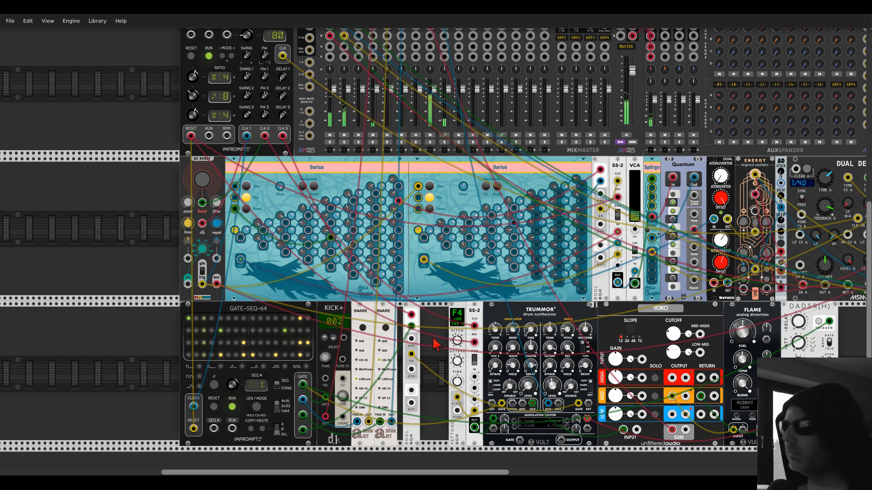
- Add a Bogaudio FM-OP in the free space beyond DADSR(H) and duplicate it alongside
left_click_drag(427, 338, 215, 307)
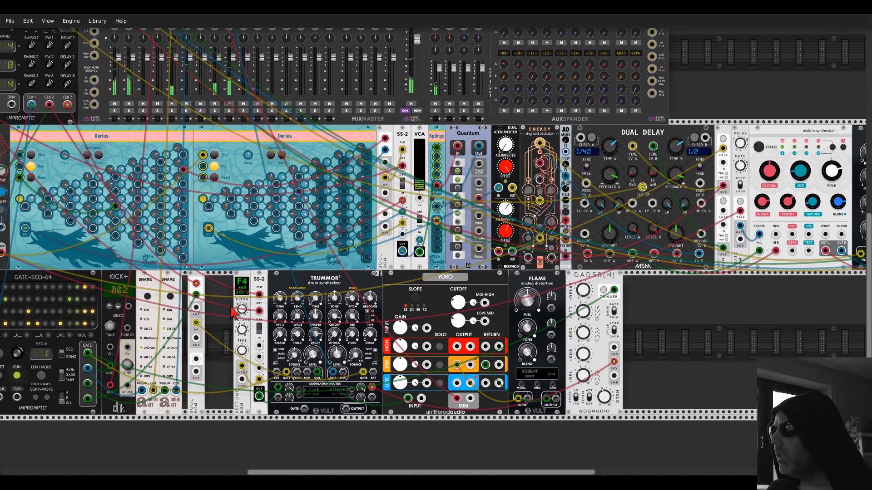
left_click_drag(730, 340, 687, 335)
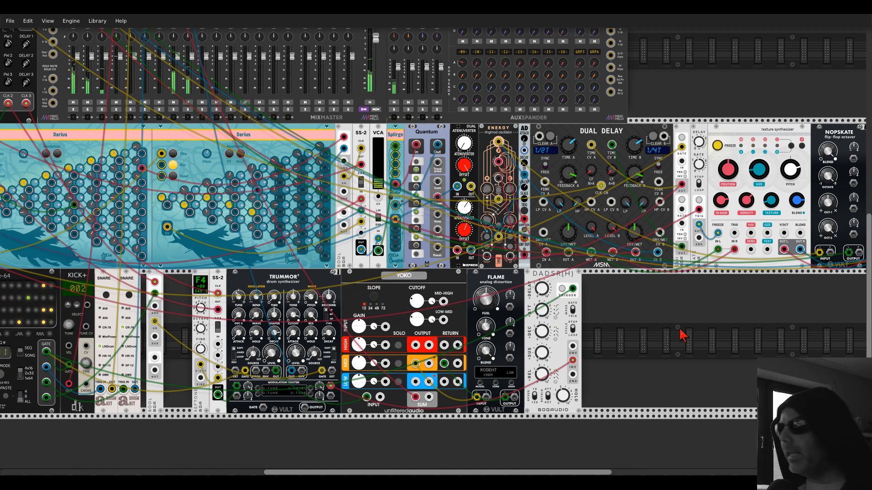
right_click(681, 336)
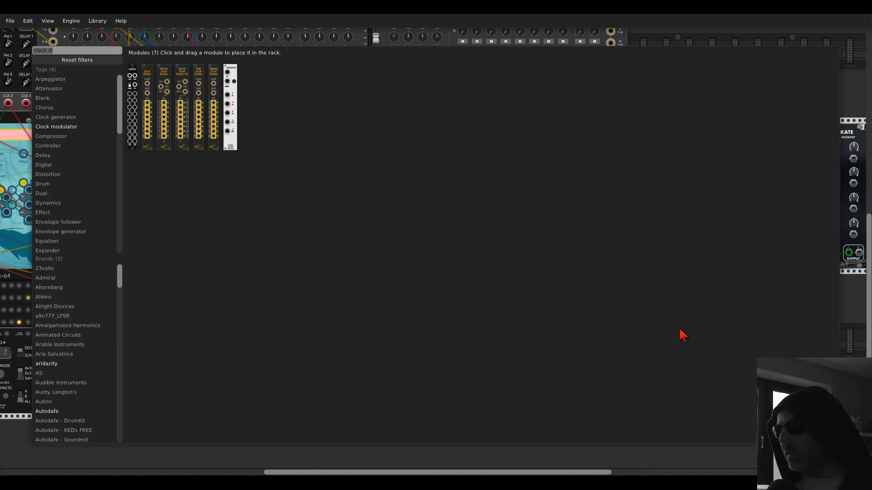
type("dad")
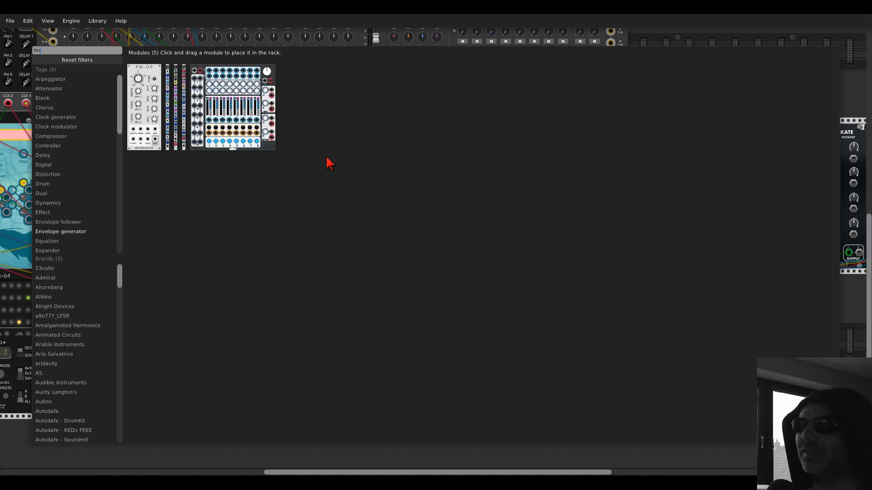
left_click_drag(147, 70, 705, 321)
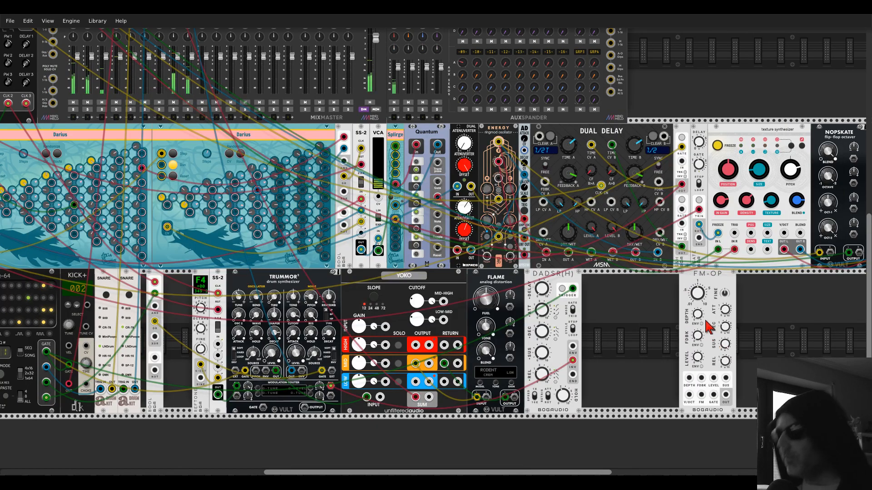
key("ctrl+d")
left_click_drag(660, 303, 509, 268)
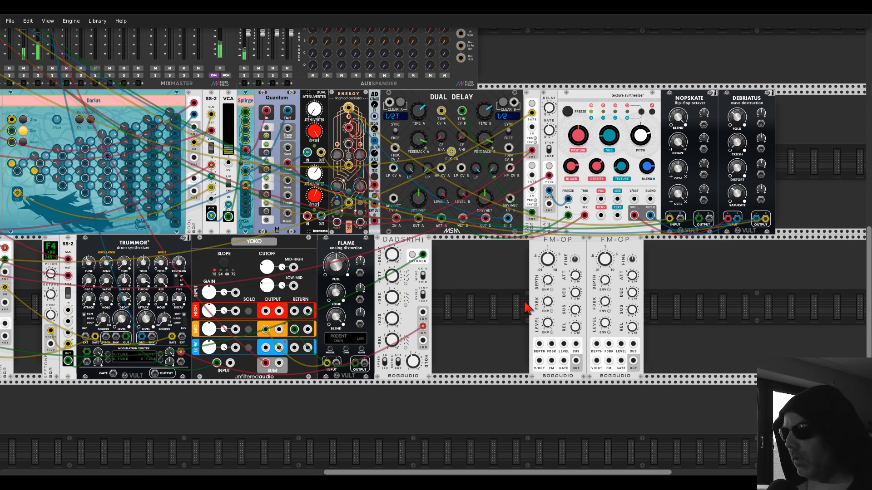
right_click(503, 293)
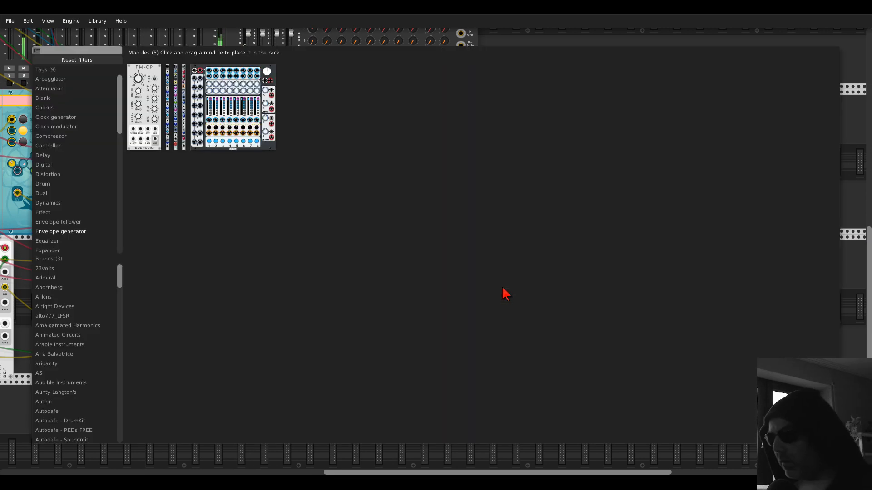
key("BackSpace")
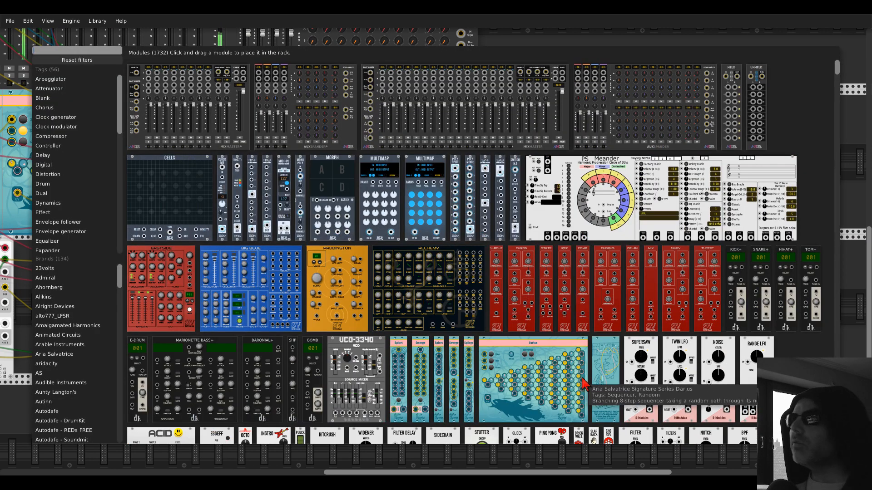
left_click(551, 38)
- Shift both FM-OPs further from DADSR(H) and move the Darius from the upper row directly before them
scroll(476, 266, "down", 1)
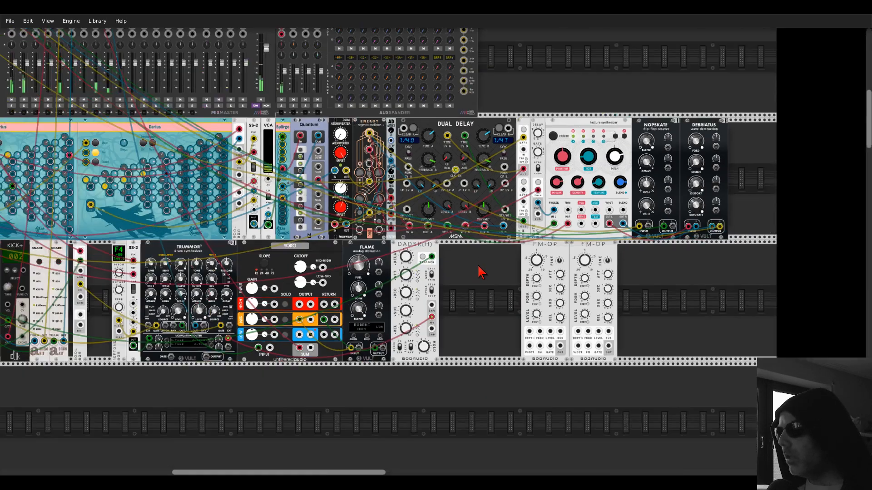
left_click_drag(561, 252, 658, 253)
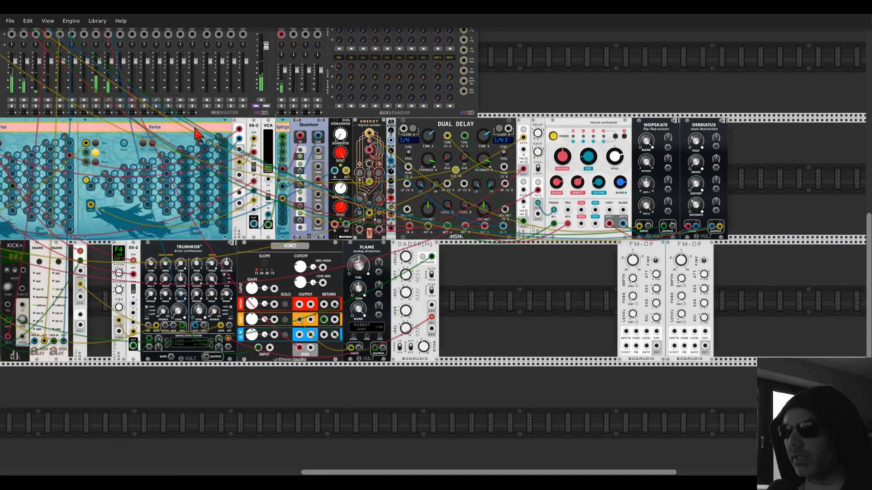
left_click_drag(334, 390, 339, 477)
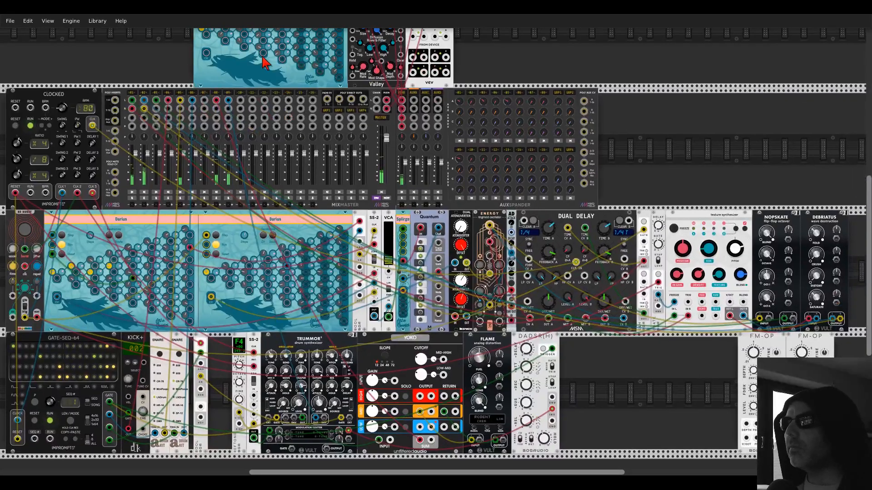
left_click_drag(259, 70, 649, 437)
- Connect the Step input of the Darius beside the FM-OPs to Clocked's CLK 1 output
left_click_drag(683, 181, 624, 163)
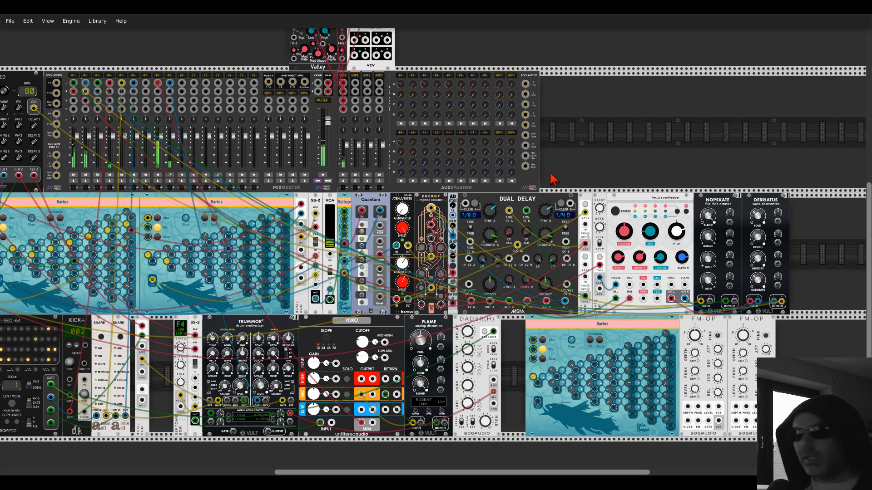
left_click_drag(610, 156, 504, 102)
scroll(654, 263, "up", 1)
left_click_drag(703, 301, 703, 277)
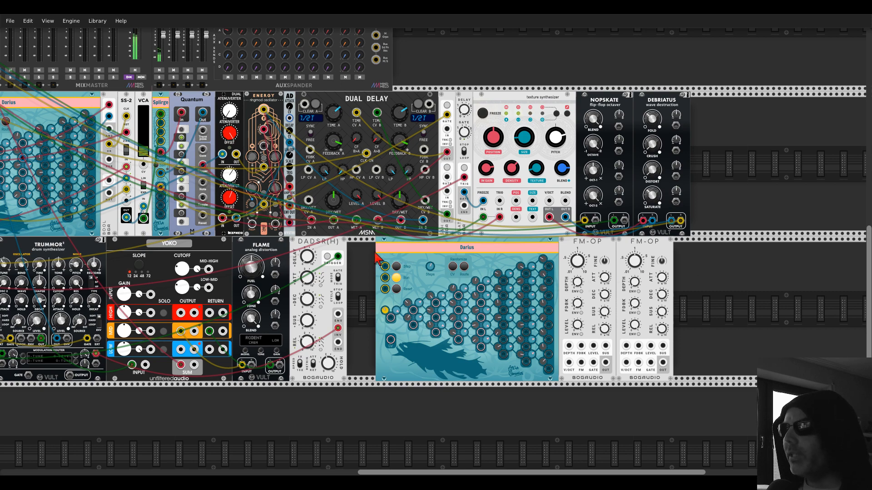
scroll(376, 258, "down", 3)
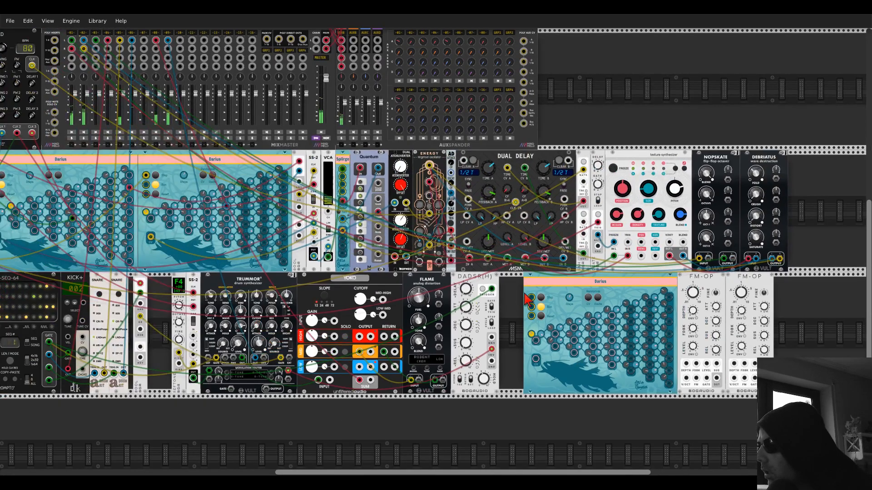
left_click_drag(532, 297, 24, 135)
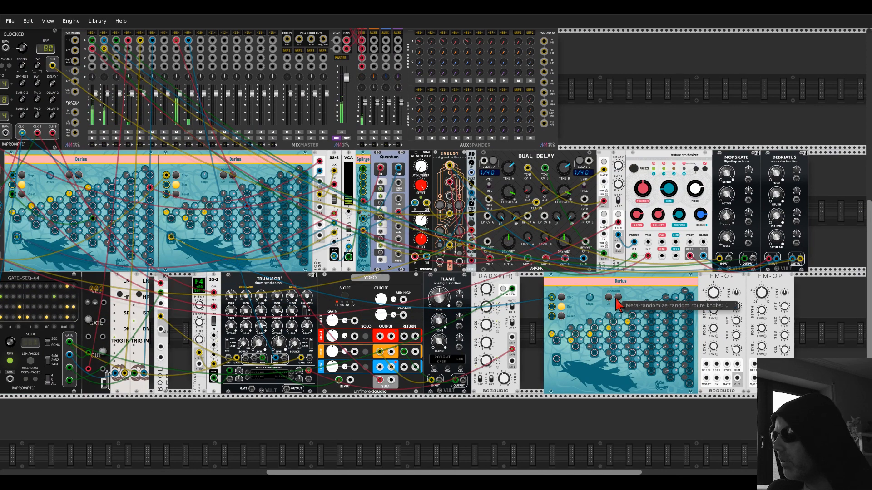
left_click_drag(639, 385, 402, 354)
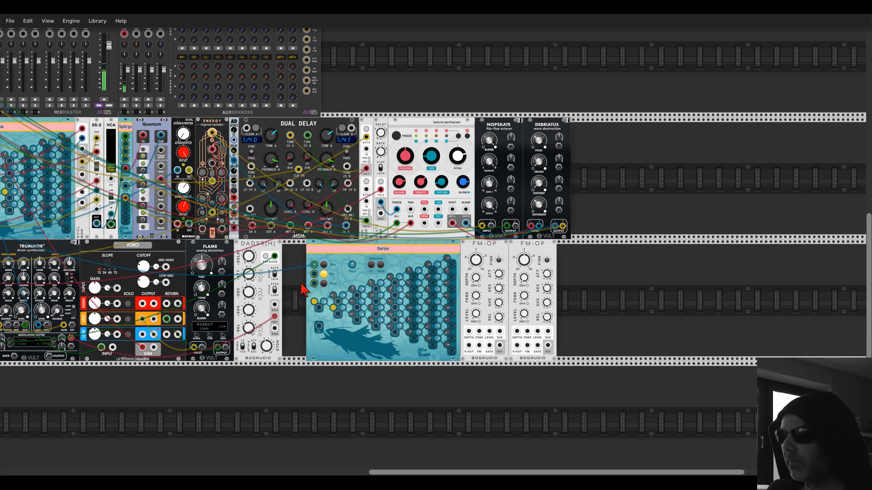
left_click_drag(301, 290, 580, 307)
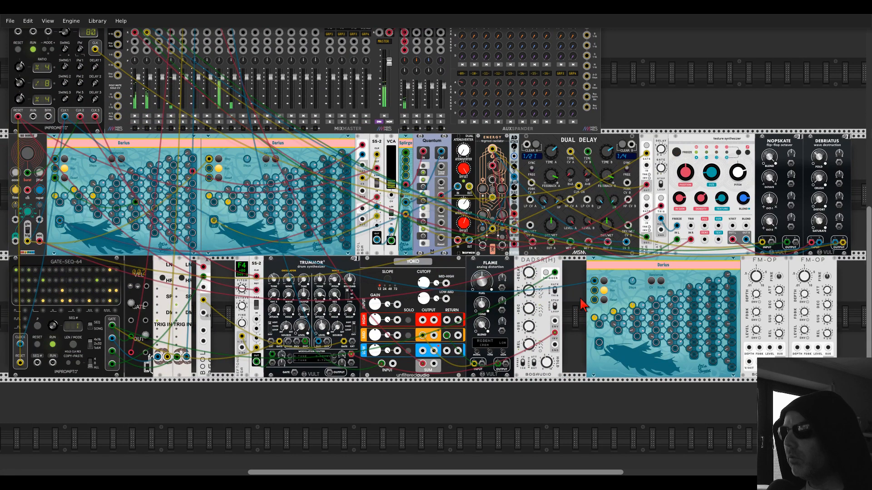
left_click_drag(602, 265, 380, 248)
left_click_drag(618, 237, 595, 243)
scroll(609, 317, "up", 3)
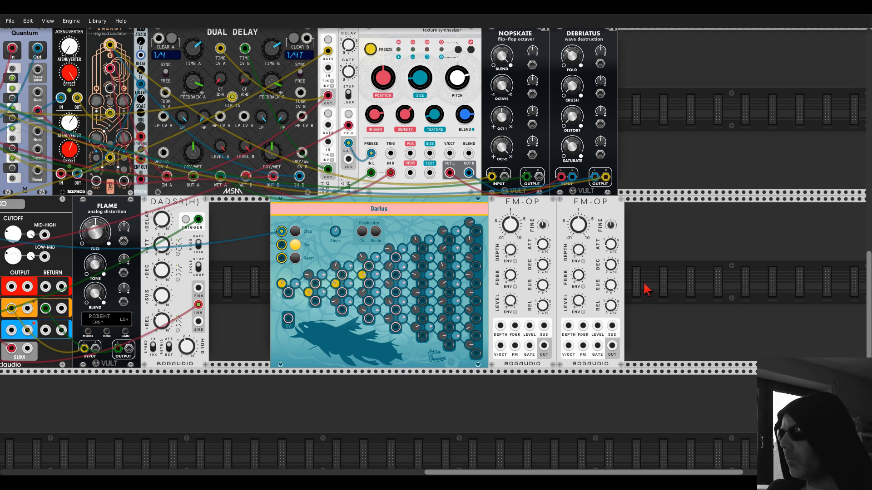
left_click_drag(470, 207, 725, 262)
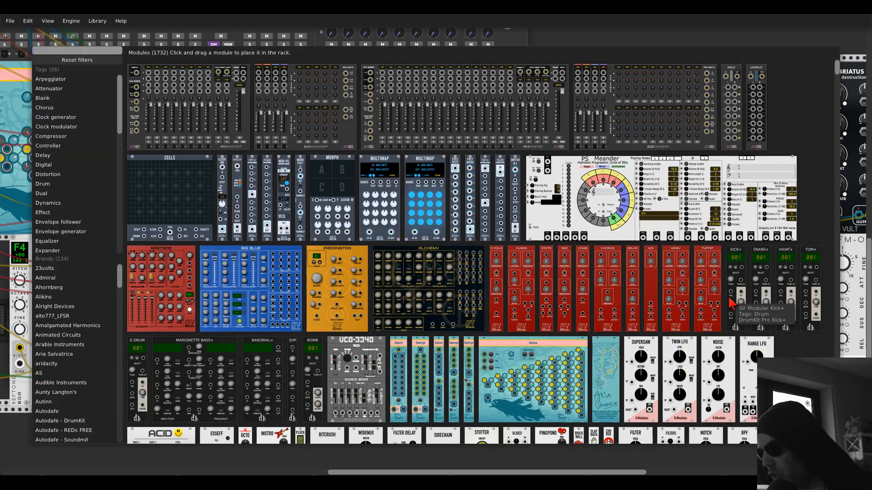
- Add a VCA module directly after the Darius in the lower row and set its level to 30%
right_click(722, 307)
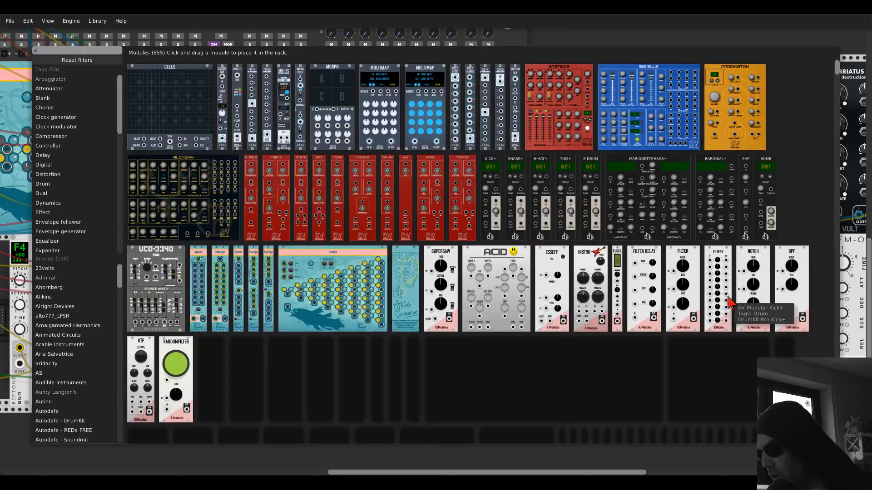
type("vca")
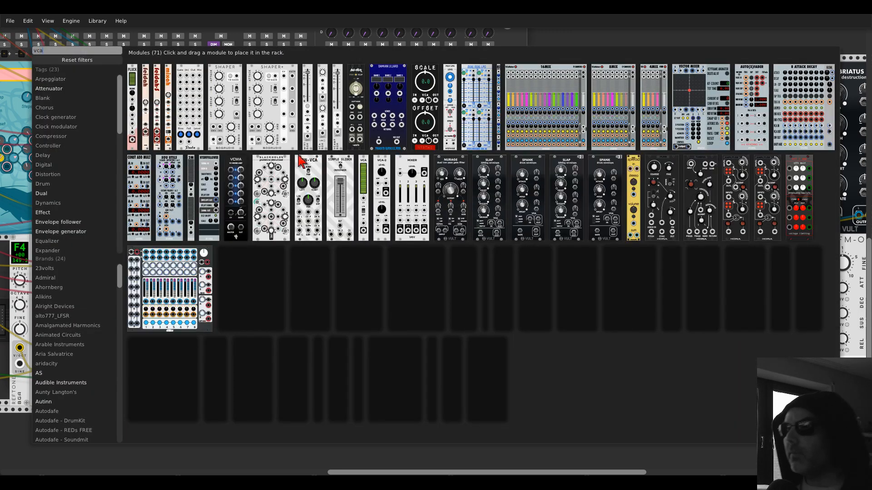
left_click(363, 165)
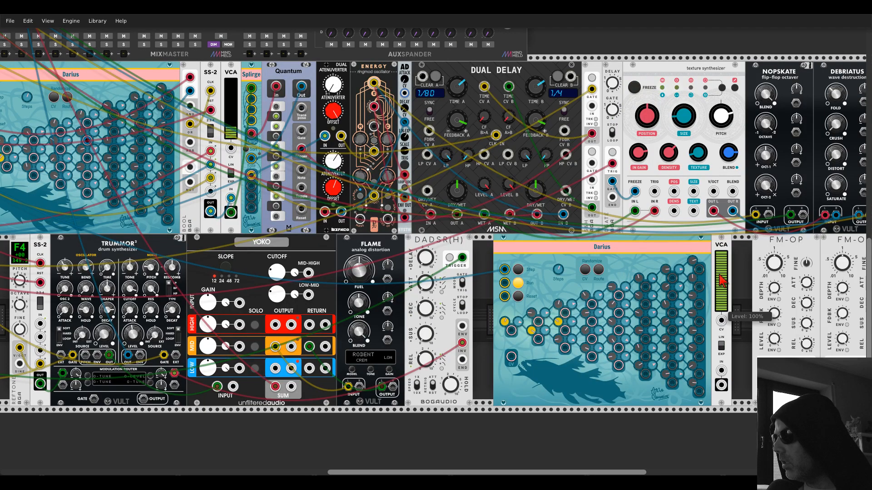
right_click(721, 280)
type("30")
key("Return")
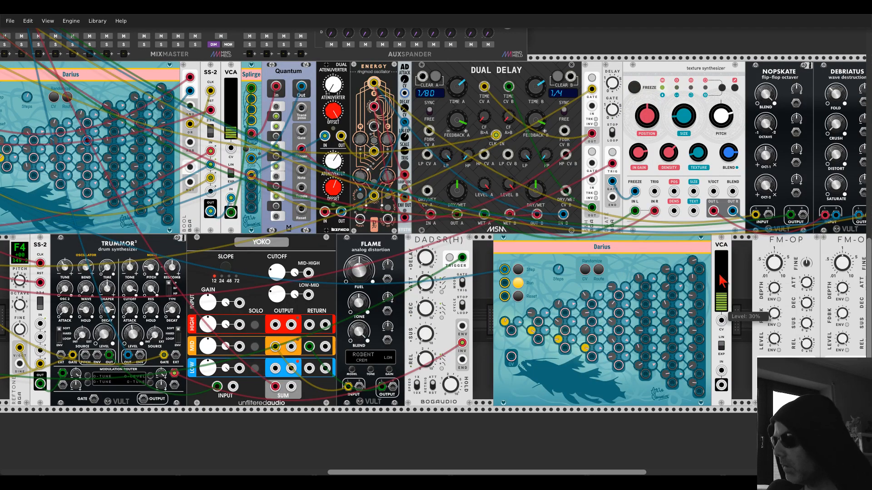
- Route the lower Darius's CV output through the new VCA into Splirge and patch pitch to both FM-OPs' V/OCT inputs
left_click_drag(511, 356, 253, 101)
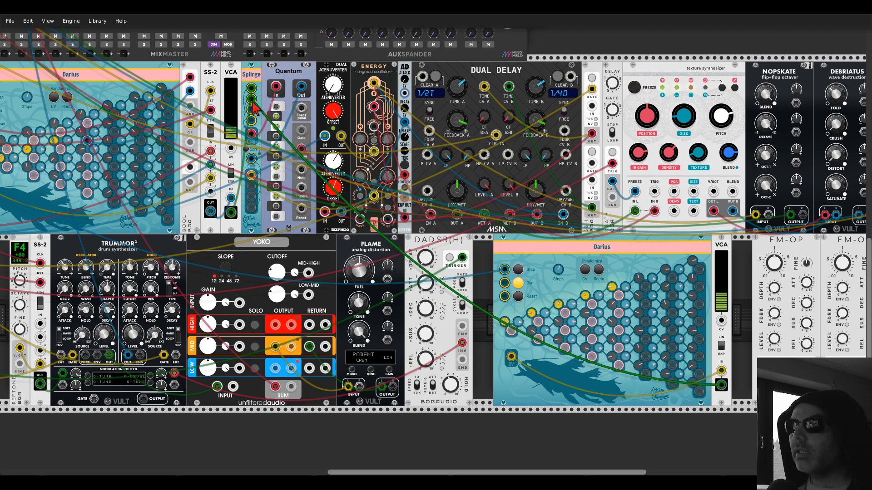
mouse_move(251, 186)
left_mouse_down()
mouse_move(456, 345)
mouse_move(745, 424)
mouse_move(772, 414)
mouse_move(360, 277)
mouse_move(387, 315)
mouse_move(453, 318)
mouse_move(445, 325)
left_mouse_up()
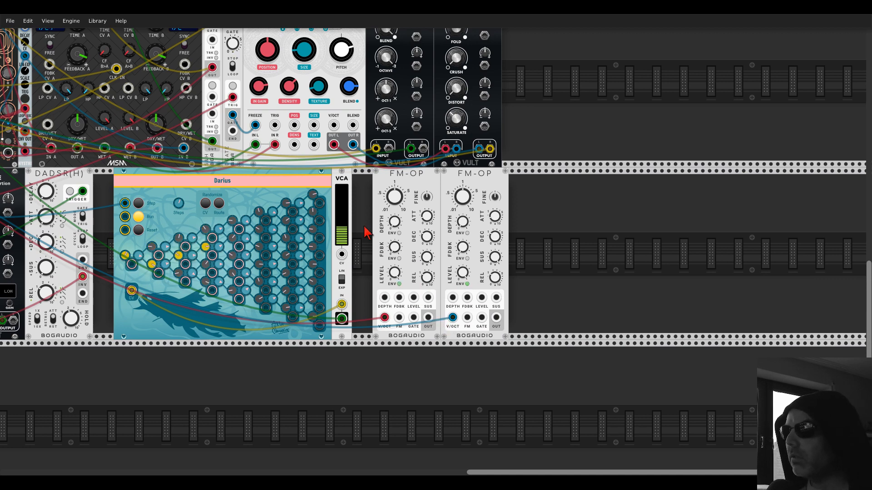
left_click_drag(364, 230, 762, 305)
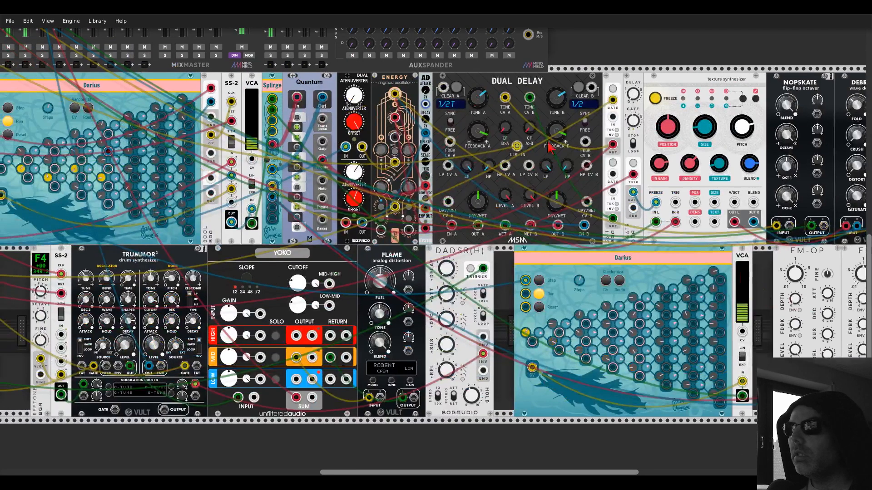
- Add a 23volts PolySplit between Quantum and the Dual Atenuverter to split Quantum's gate signal
scroll(341, 84, "up", 2)
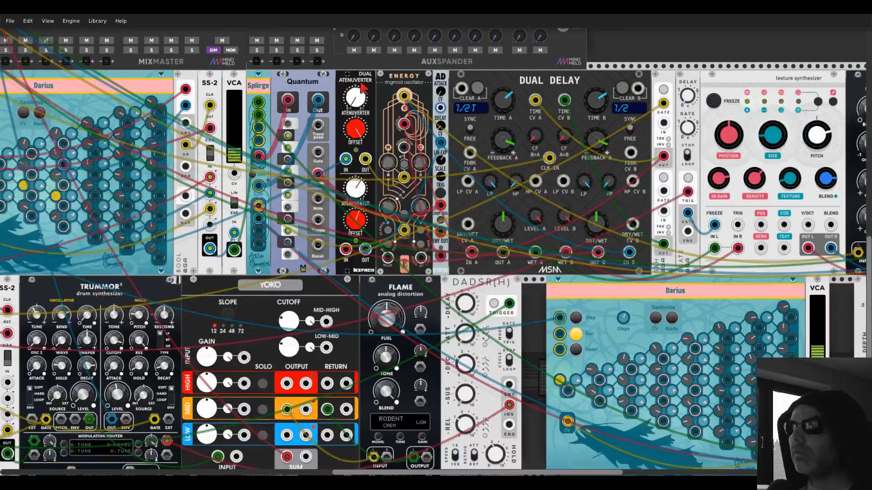
key("Return")
type("s")
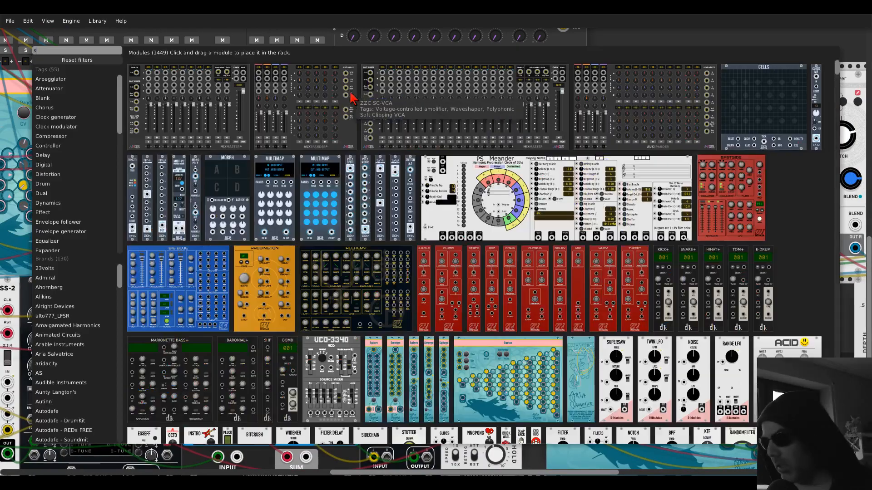
type("plit")
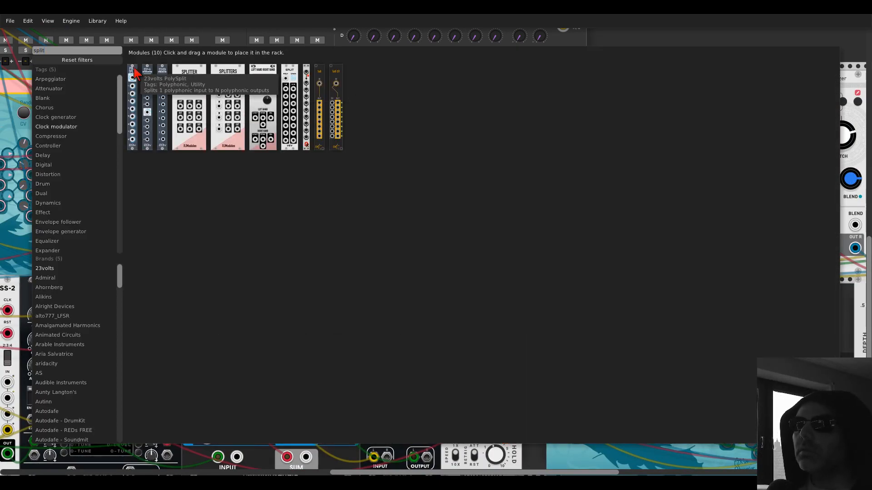
left_click_drag(135, 72, 323, 171)
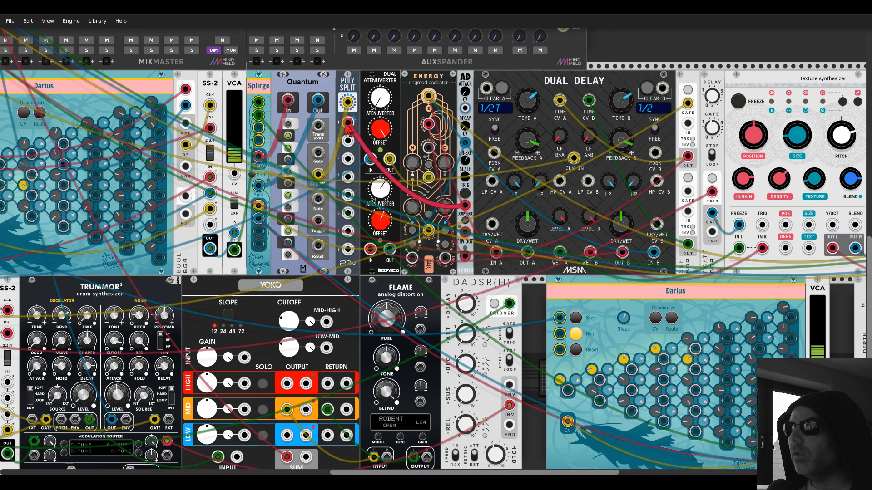
- Replace PolySplit beside Quantum with a 23volts S8 splitter, transferring the gate input and first output connections
scroll(545, 137, "up", 3)
right_click(647, 94)
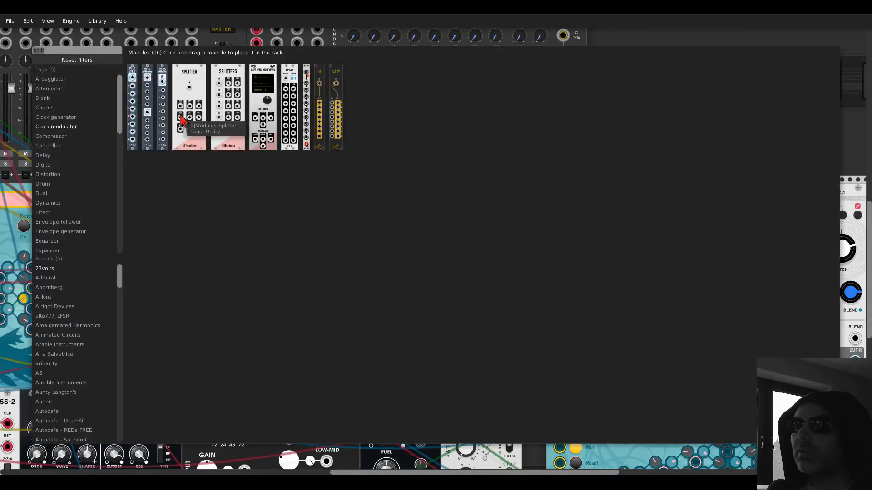
left_click(163, 76)
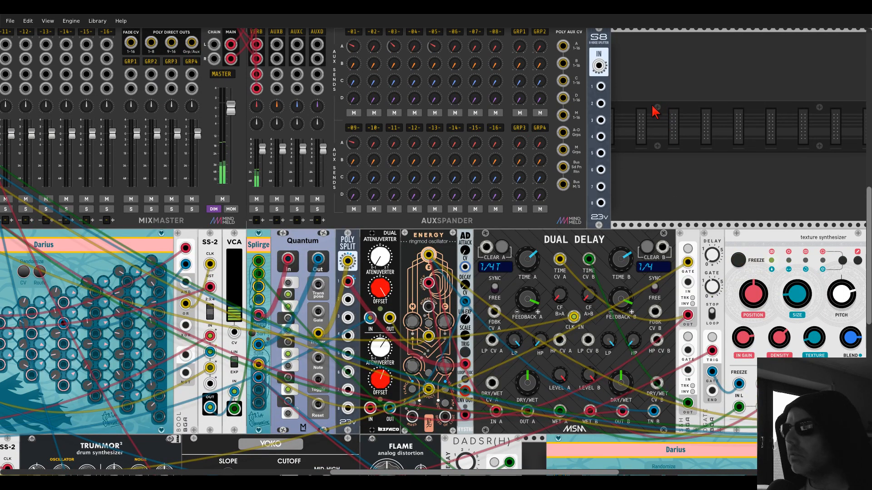
left_click_drag(348, 261, 599, 65)
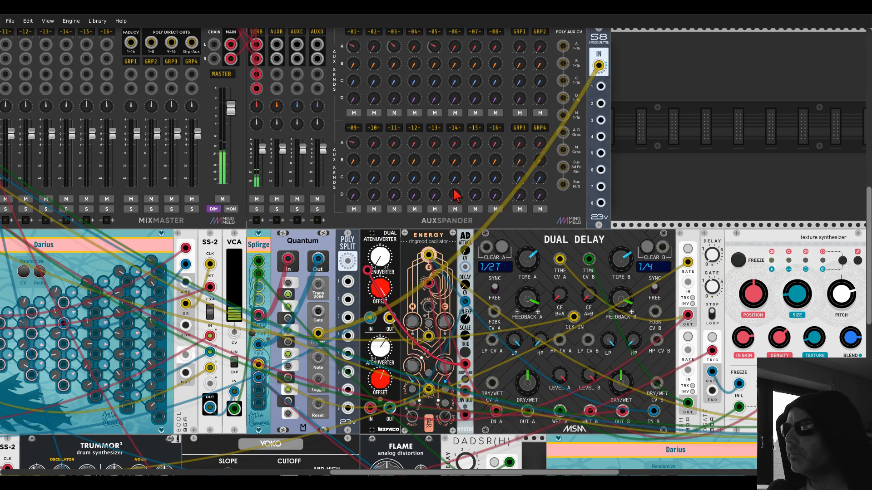
left_click_drag(465, 364, 600, 87)
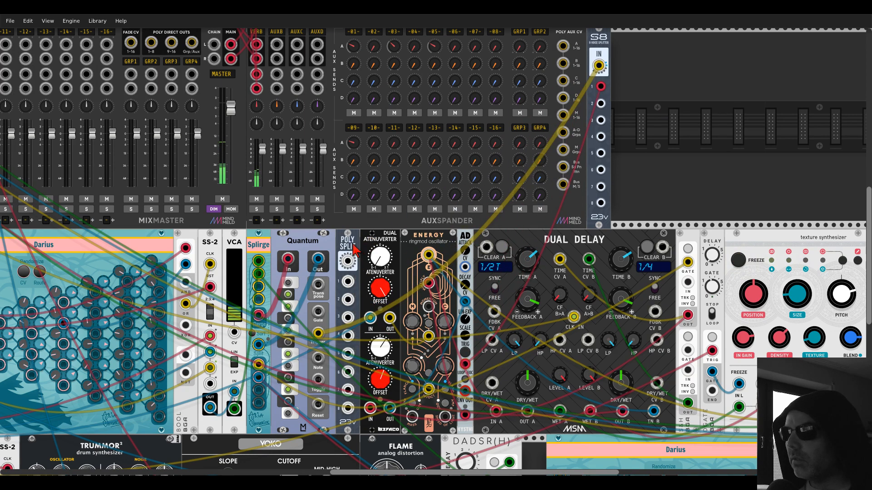
key("Delete")
left_click_drag(603, 43, 362, 268)
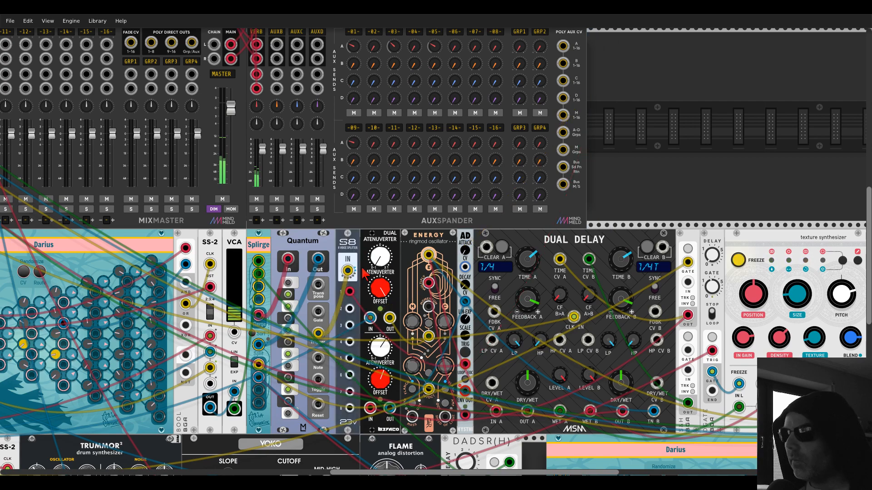
- Patch S8's second output to the first FM-OP's Gate input and link it on to the second FM-OP's Gate
scroll(365, 275, "down", 5)
scroll(366, 274, "right", 2)
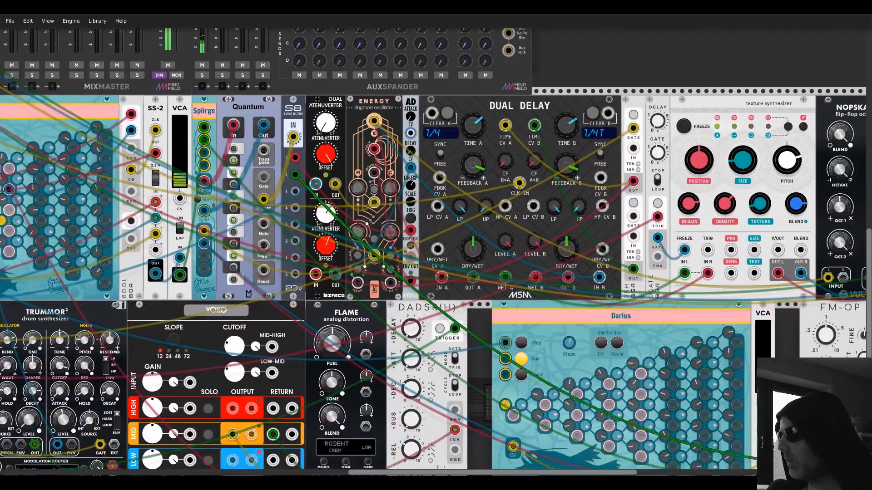
left_click_drag(772, 463, 689, 342)
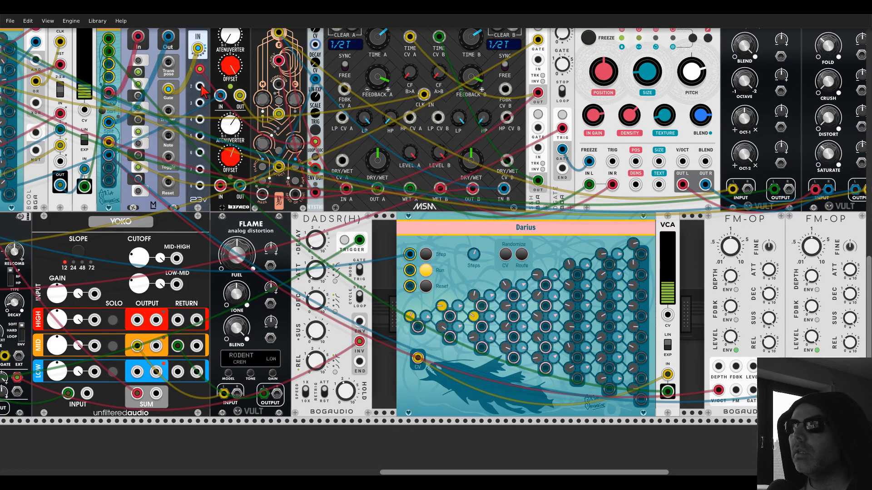
left_click_drag(200, 86, 753, 390)
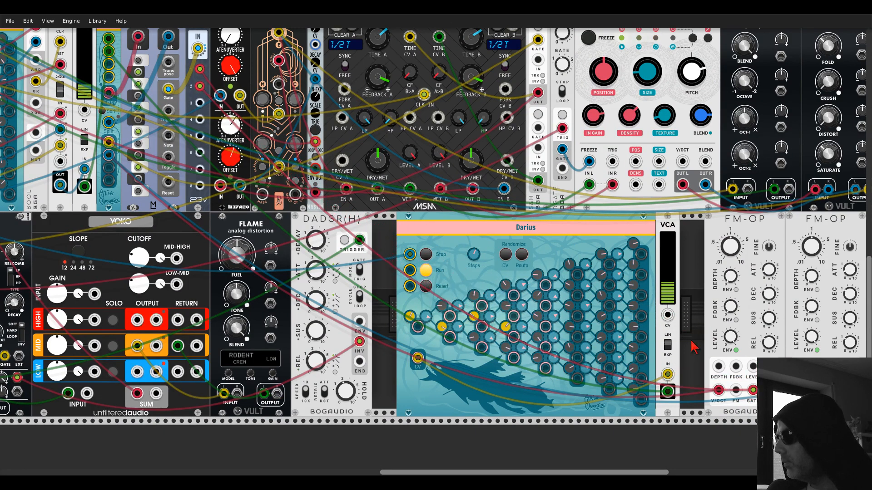
left_click_drag(690, 324, 282, 280)
left_click_drag(396, 351, 475, 352)
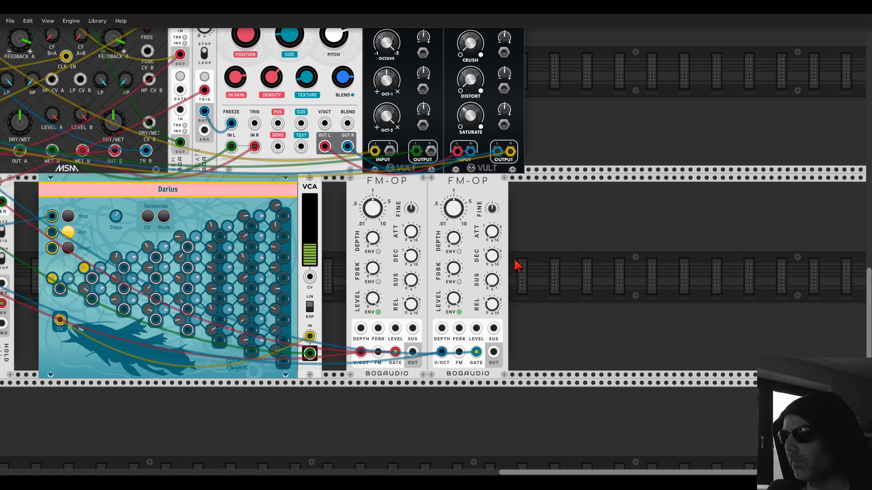
- Connect the second FM-OP's output to the next free channel input on MixMaster
left_click_drag(551, 241, 706, 301)
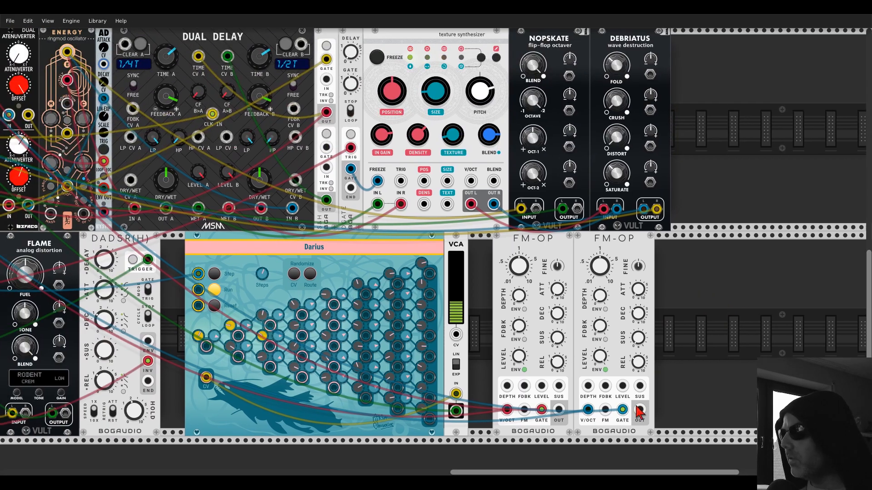
scroll(641, 412, "down", 4)
left_click_drag(641, 410, 173, 125)
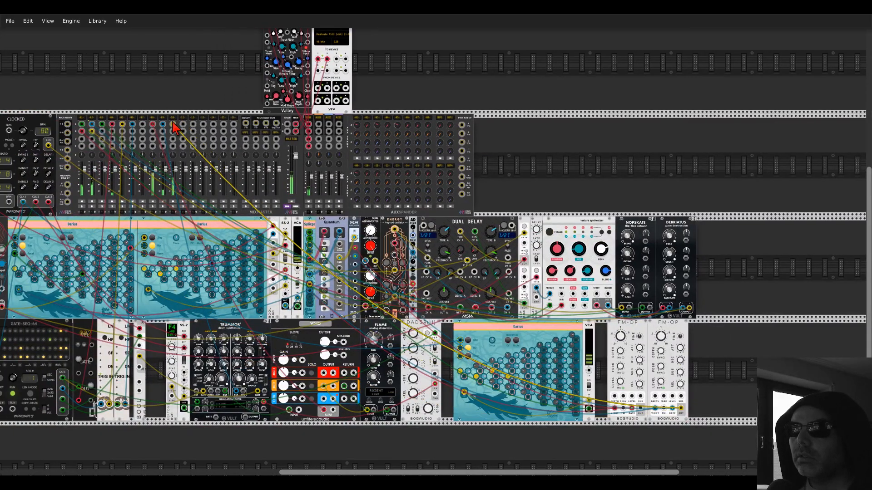
left_click_drag(605, 183, 509, 130)
- Patch the first FM-OP's output into the second FM-OP's FM input and set the first one's frequency ratio to 2
scroll(613, 350, "up", 4)
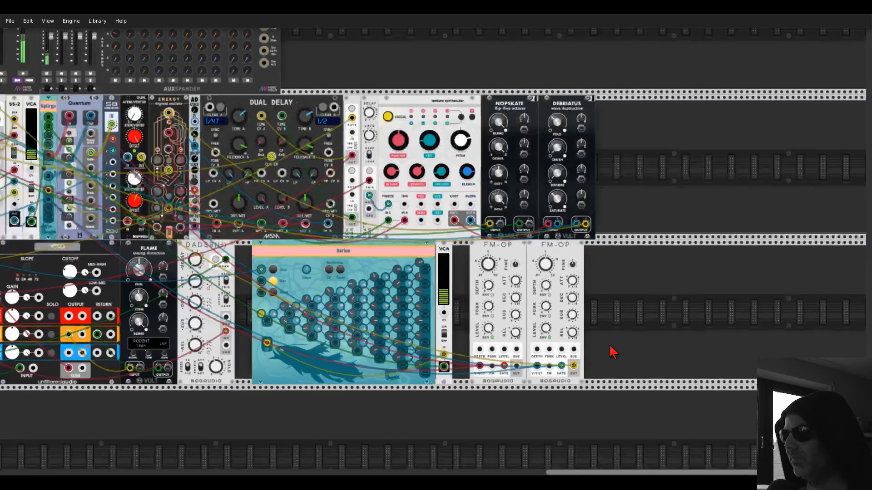
left_click_drag(609, 259, 667, 247)
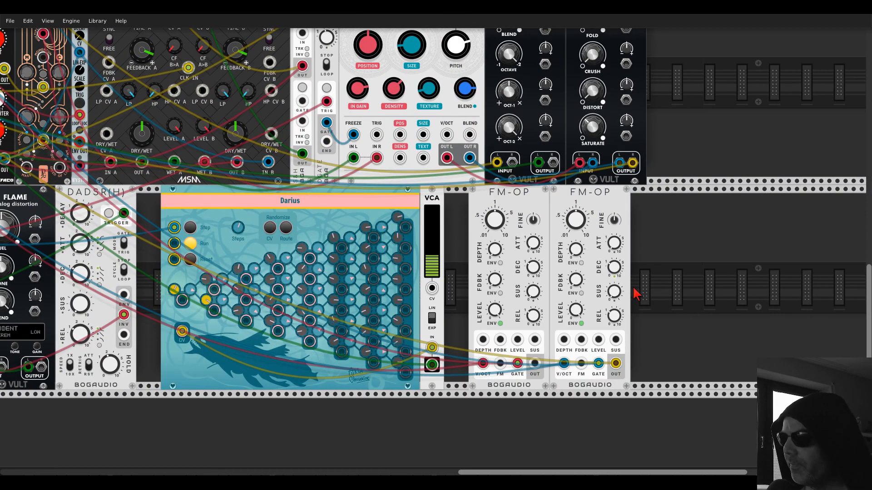
left_click_drag(536, 363, 581, 363)
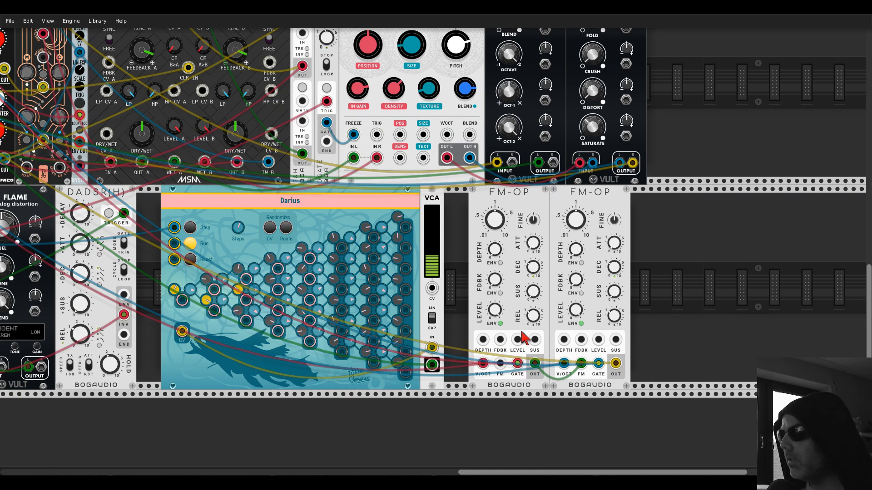
right_click(495, 219)
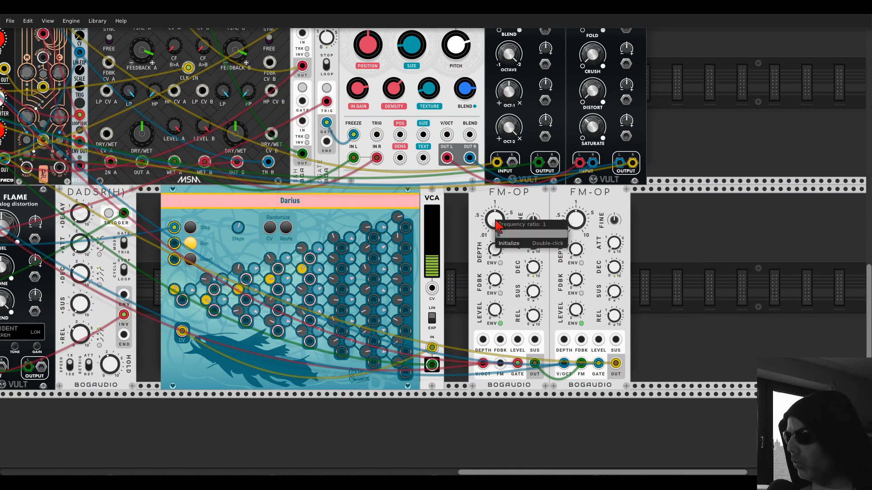
type("2")
key("Return")
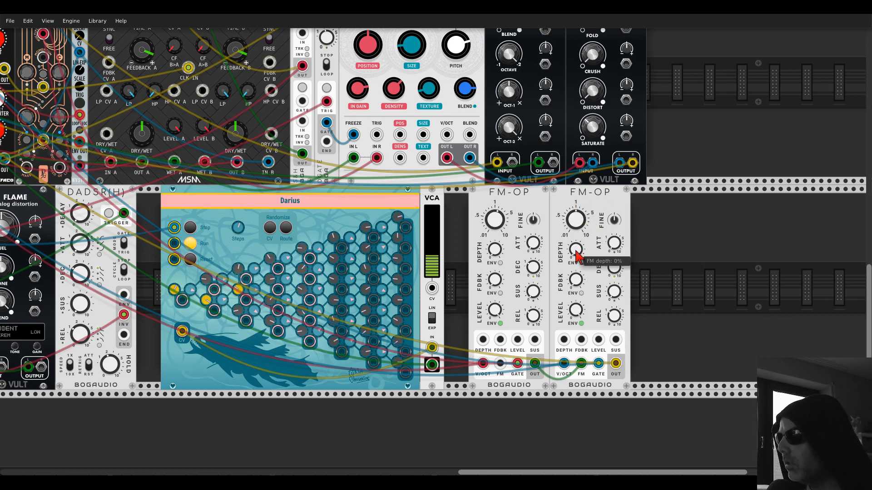
- Dial in a light FM depth on the second FM-OP, starting at about 6.45%, and adjust the first FM-OP's decay
left_click_drag(577, 250, 576, 249)
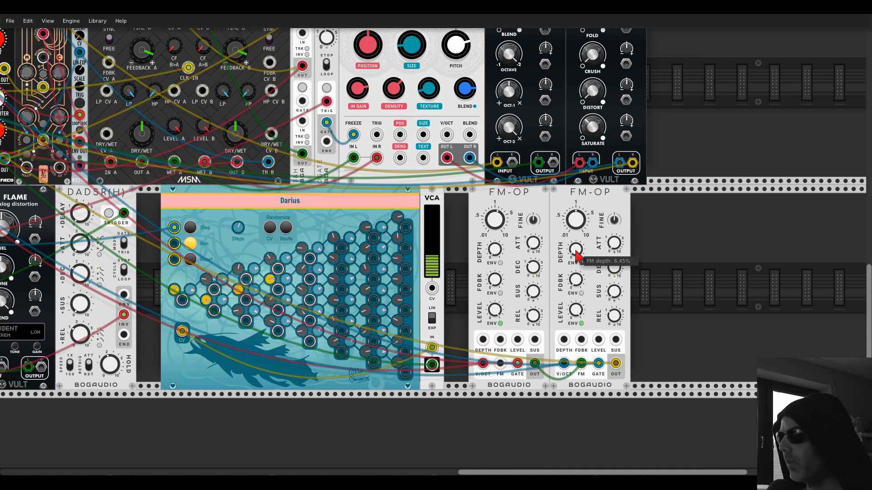
mouse_move(534, 312)
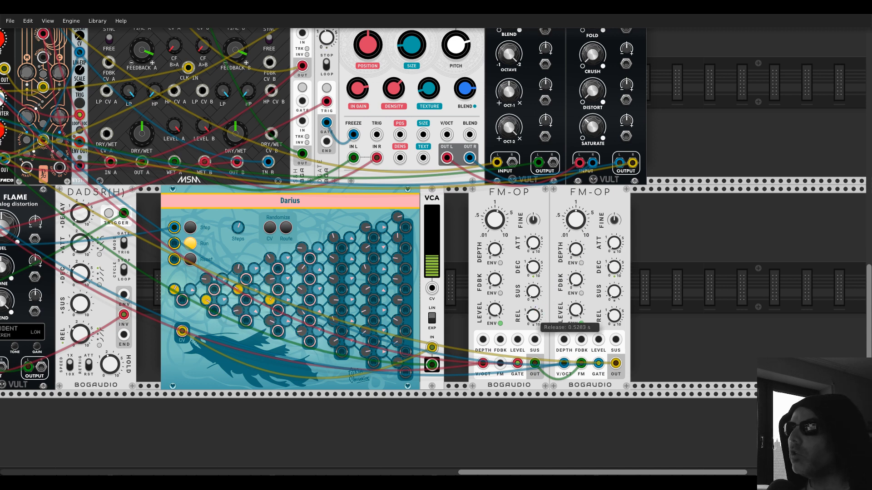
left_click_drag(533, 268, 534, 268)
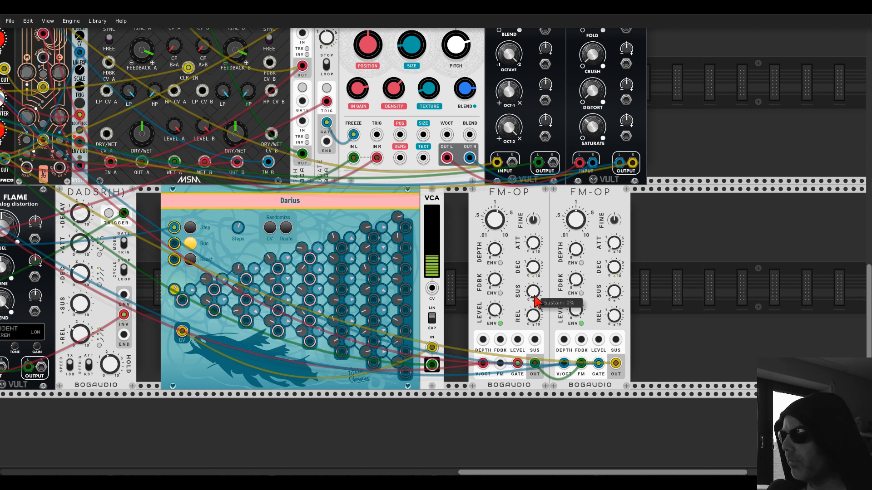
left_click_drag(576, 250, 575, 250)
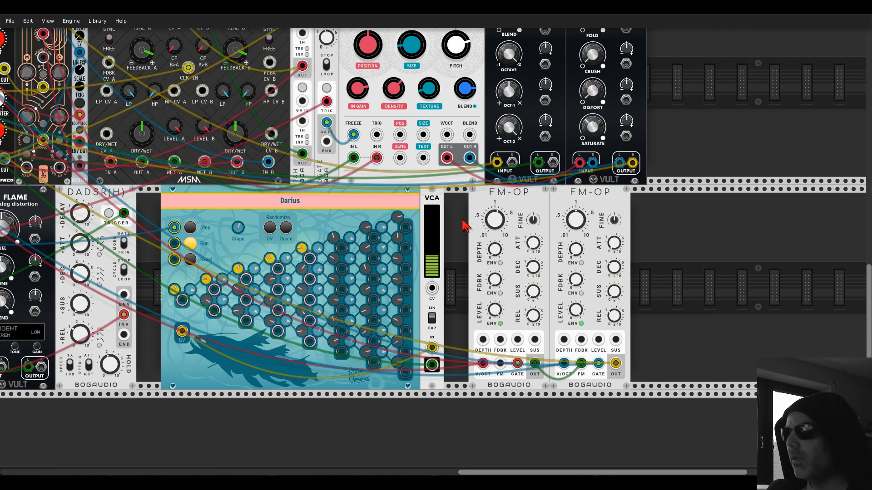
- Add the red clock div/mult module with swing directly before the lower Darius and feed its input from the Step clock cable
left_click_drag(531, 220, 800, 227)
scroll(423, 222, "down", 3)
left_click_drag(436, 223, 513, 220)
right_click(481, 225)
type("cl")
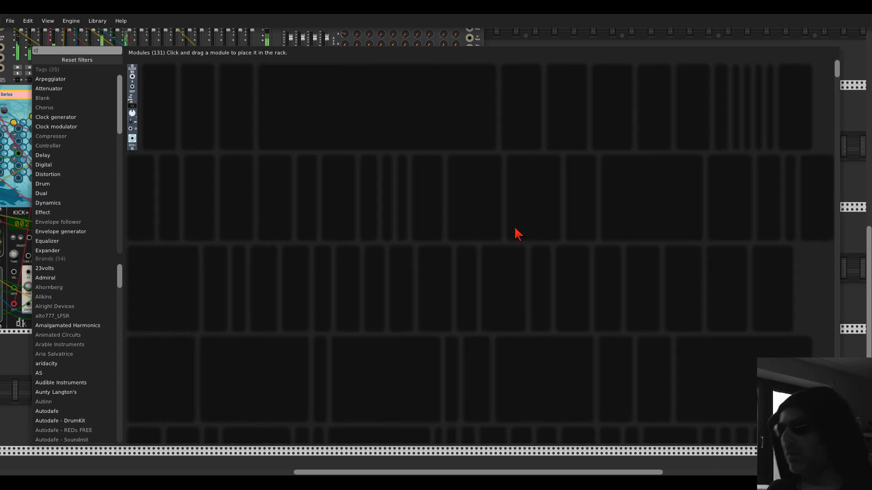
type("ock")
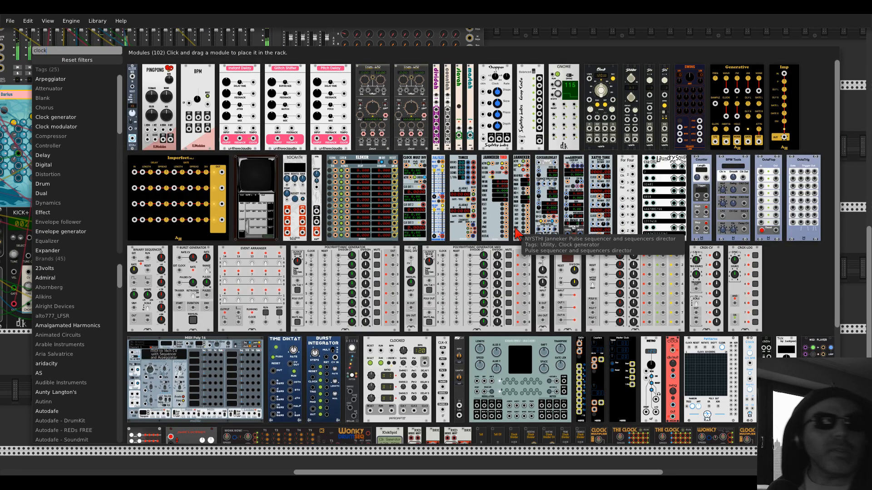
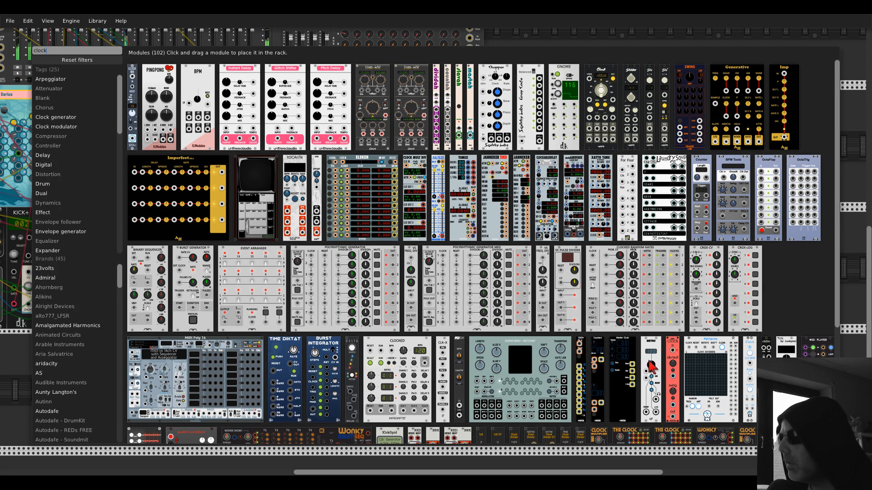
left_click_drag(672, 359, 486, 234)
scroll(503, 217, "up", 3)
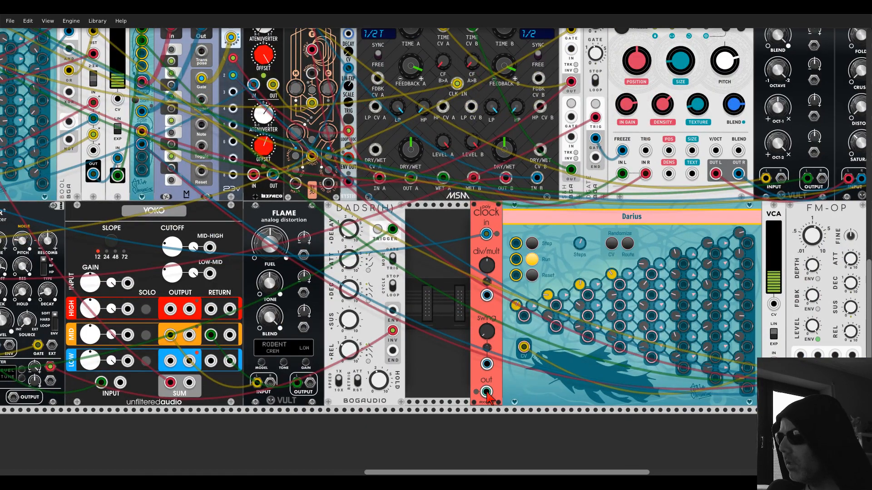
- Patch the red clock module's output into the lower Darius's Step input and set its div/mult to 9
left_click_drag(486, 392, 515, 243)
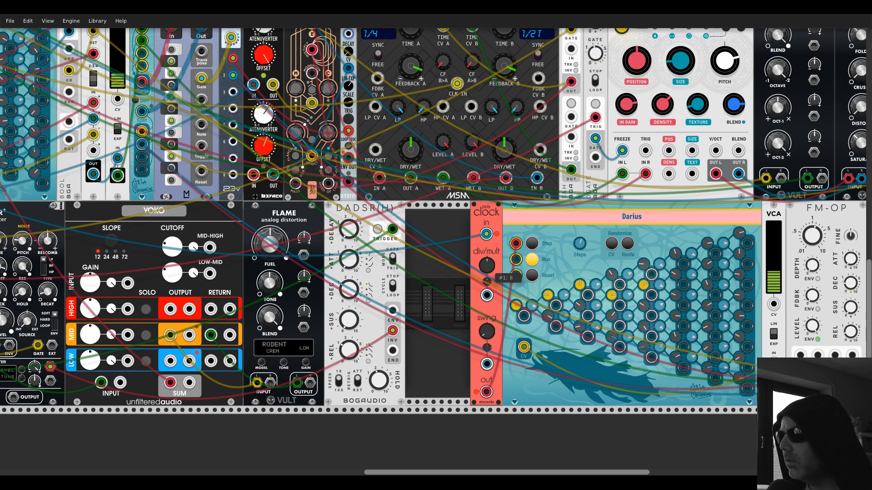
left_click_drag(487, 266, 491, 269)
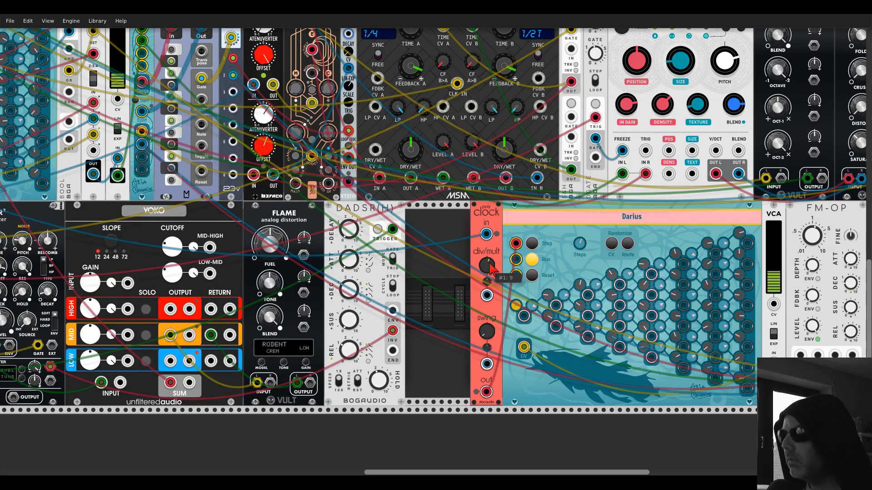
- Shift the clock, lower Darius, VCA and both FM-OP modules together along the row, closer to DADSR(H)
left_click_drag(546, 225, 374, 220)
scroll(394, 226, "down", 1)
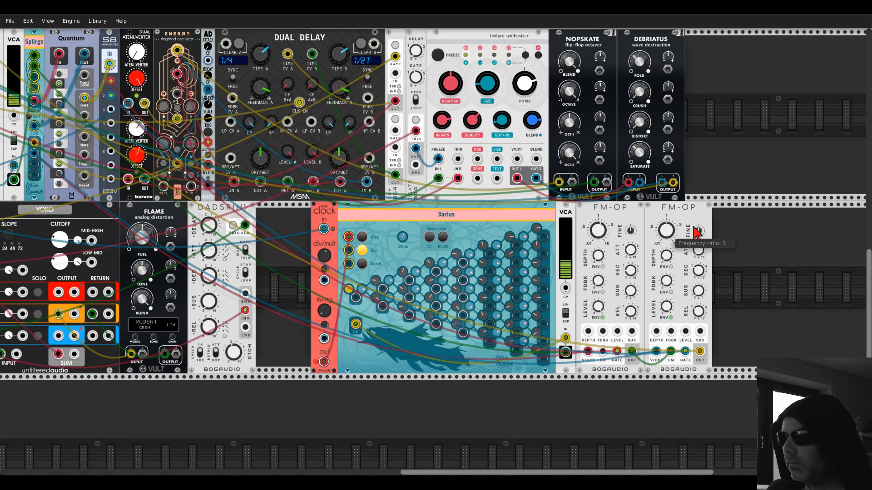
left_click_drag(684, 230, 658, 229)
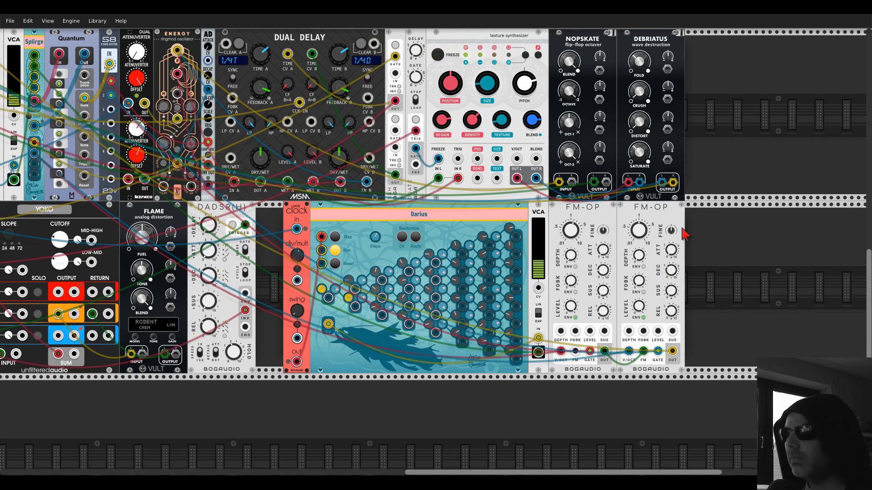
- Set the level of the VCA beside the lower Darius to 15% and readjust the second FM-OP's FM depth
left_click_drag(638, 255, 639, 250)
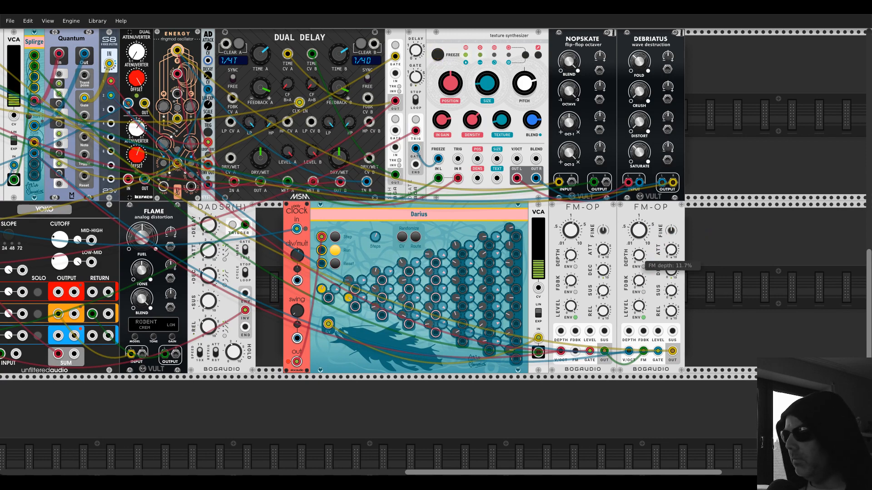
right_click(539, 264)
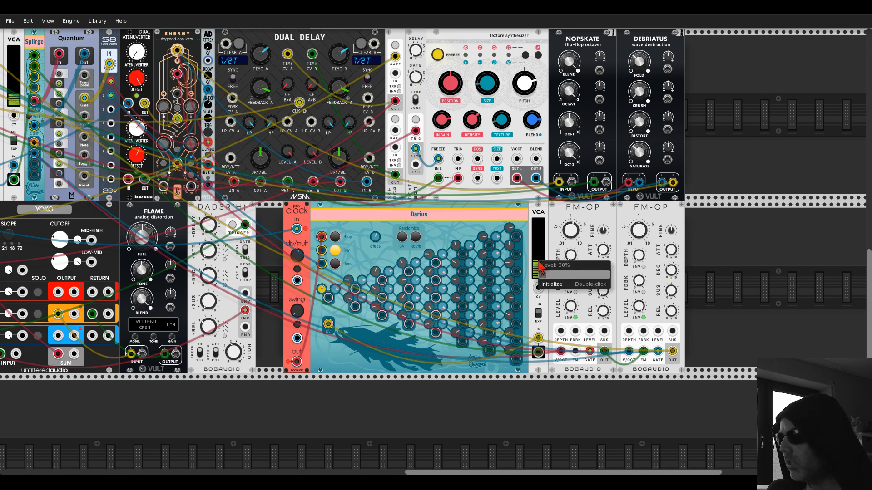
type("15")
key("Return")
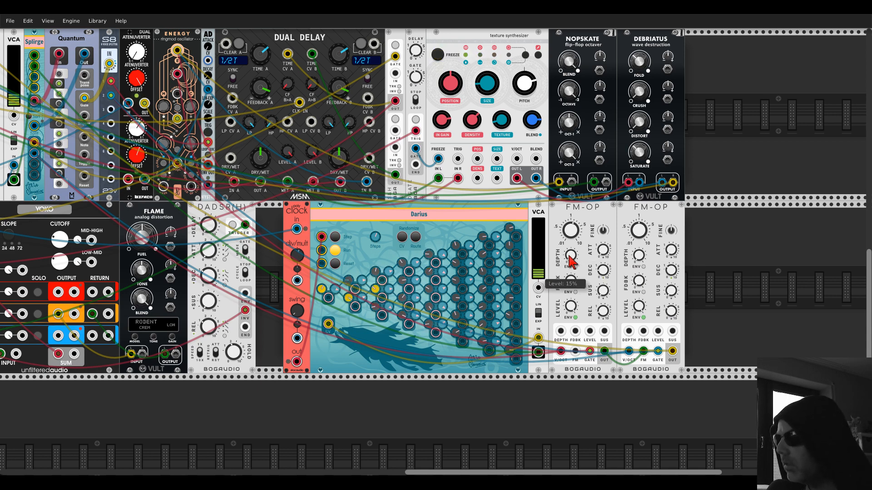
left_click_drag(640, 258, 640, 266)
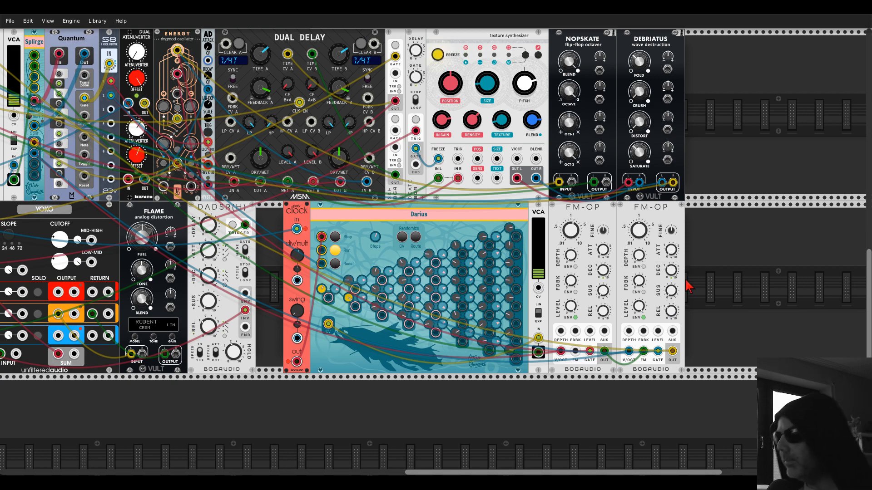
right_click(705, 281)
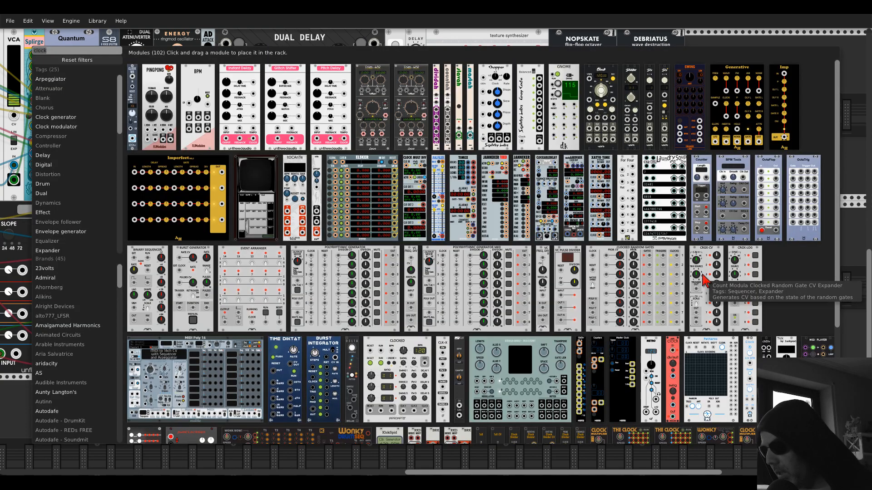
type("vca")
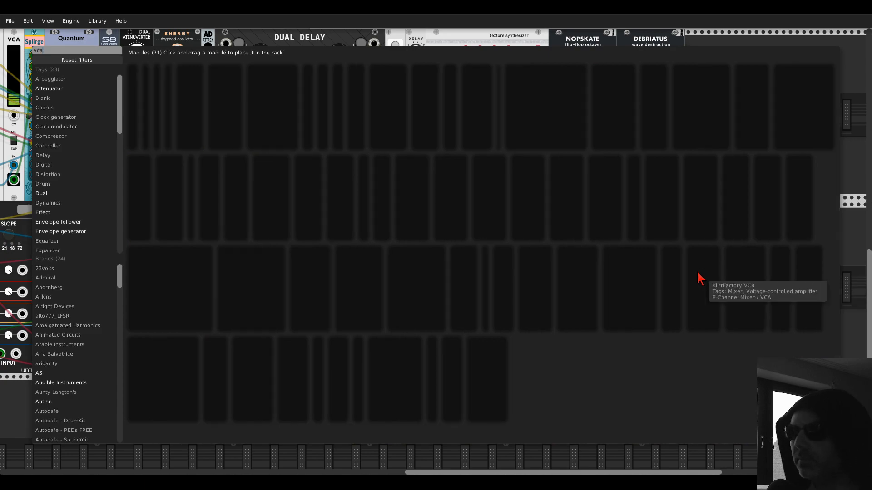
key("Escape")
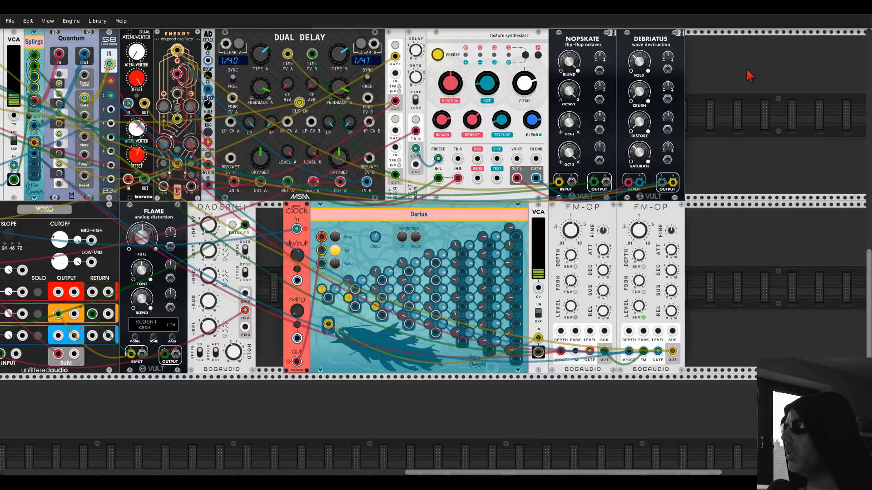
- Add a Bogaudio ADSR envelope generator directly after the second FM-OP
right_click(715, 279)
type("adsr")
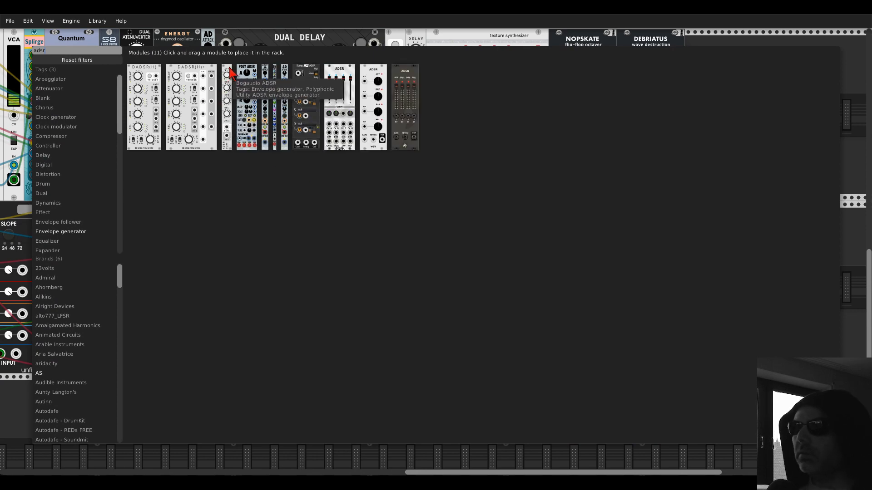
left_click(230, 73)
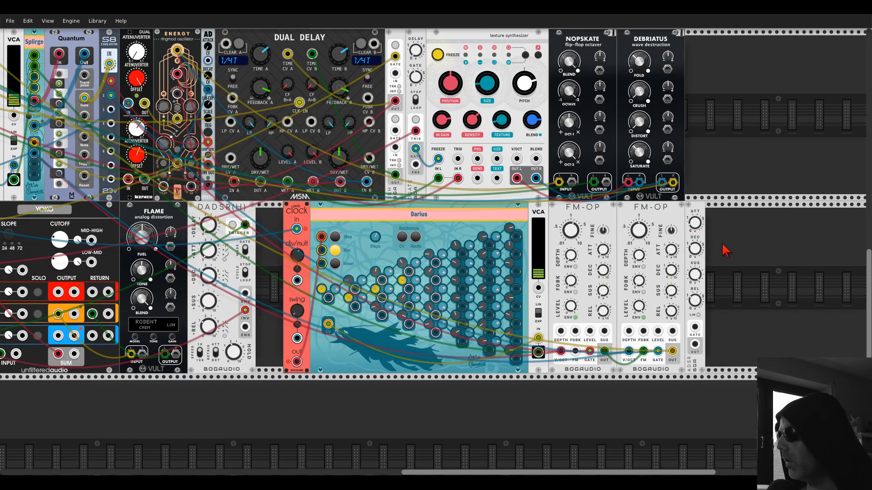
- Examine the GATE-SEQ-64, drum and BOOL logic modules in the lower row and how their gates are patched
scroll(724, 248, "down", 4)
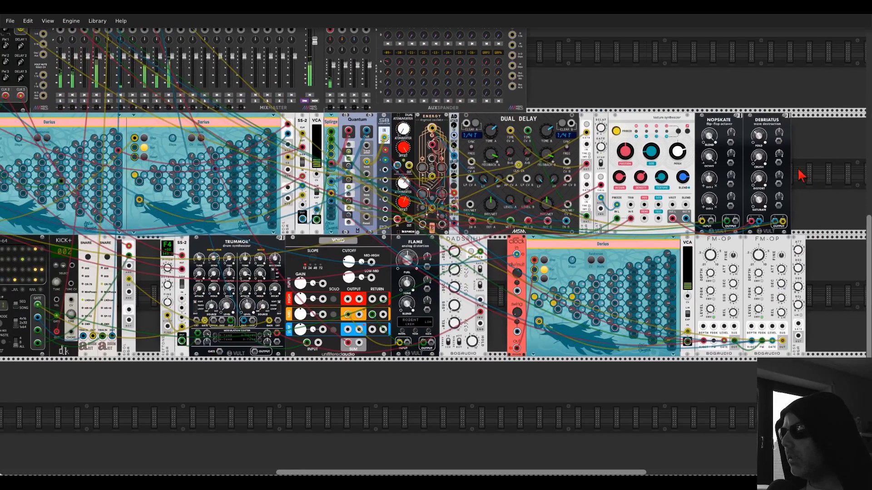
left_click_drag(798, 169, 871, 171)
left_click_drag(228, 285, 441, 257)
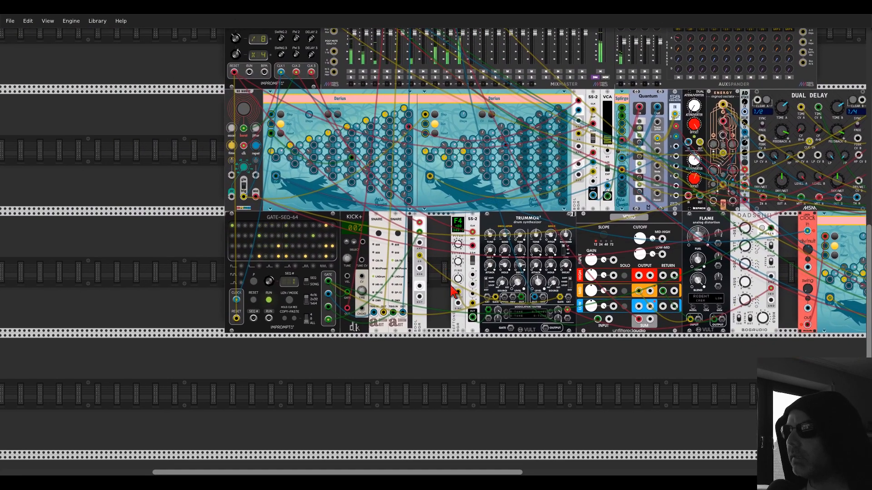
scroll(427, 293, "up", 2)
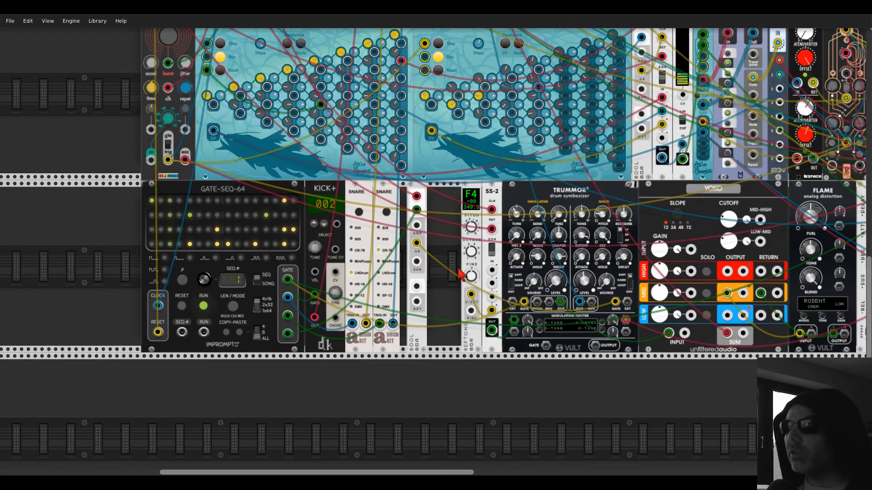
scroll(448, 251, "down", 1)
left_click_drag(427, 280, 479, 354)
scroll(479, 358, "up", 3)
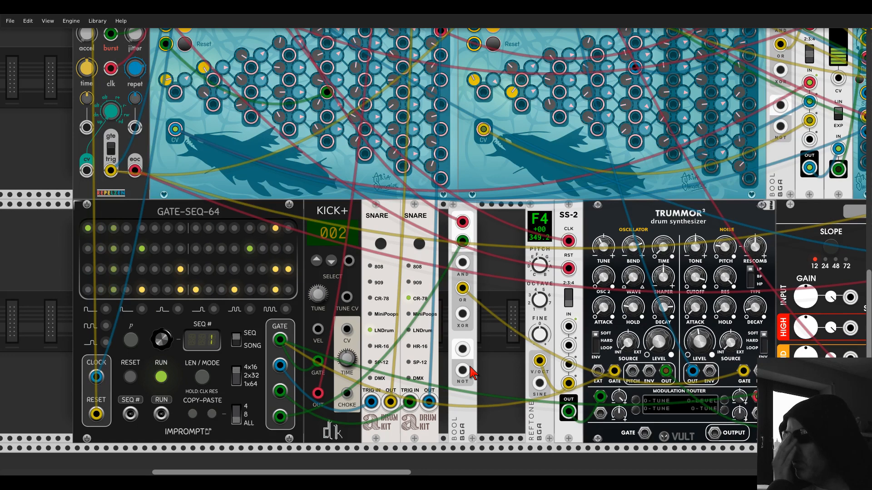
scroll(472, 372, "down", 5)
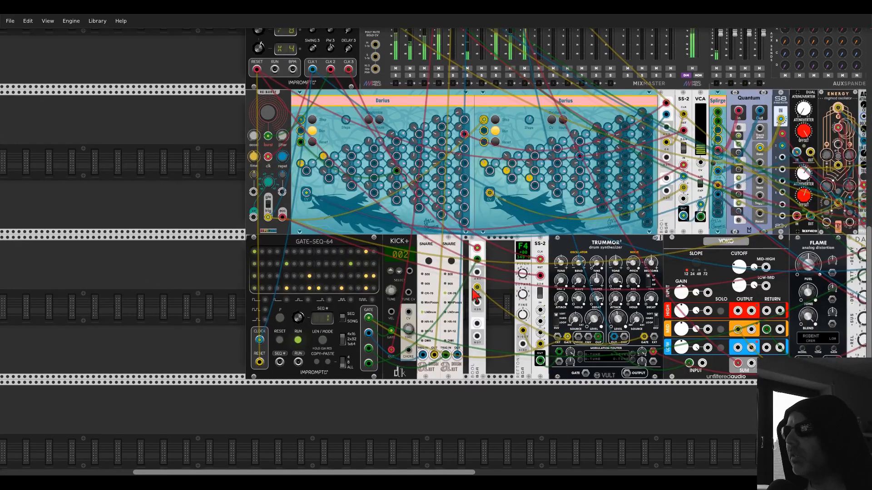
left_click_drag(472, 290, 156, 311)
left_click_drag(582, 393, 379, 353)
- Find a clock divider in the module library and add the white Clock Div. module after the ADSR
right_click(778, 278)
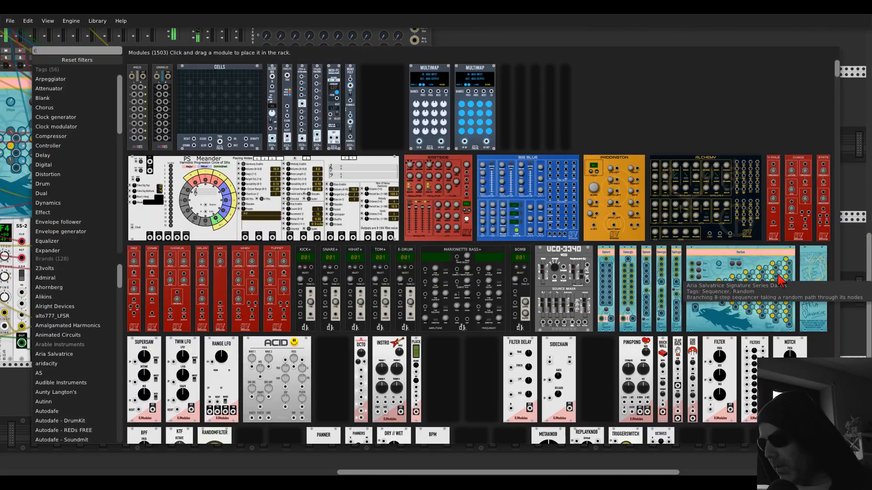
type("di")
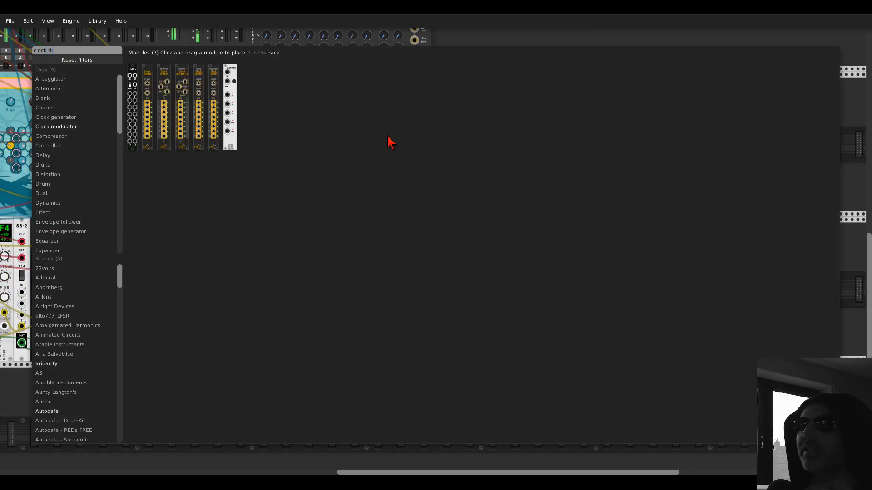
left_click(229, 84)
- Feed the clock divider from the master clock's CLK 2, its /2 output into ADSR's gate, and ADSR's output into the second FM-OP's Level input
scroll(756, 211, "down", 2)
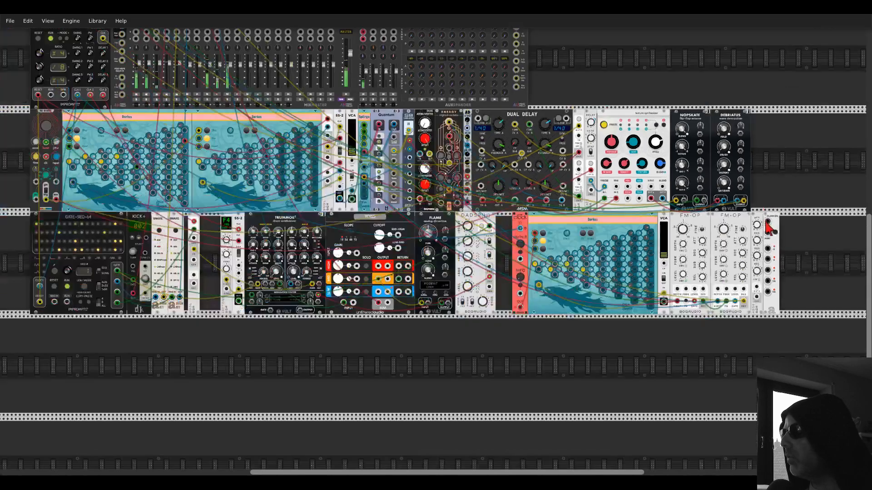
left_click_drag(767, 222, 110, 95)
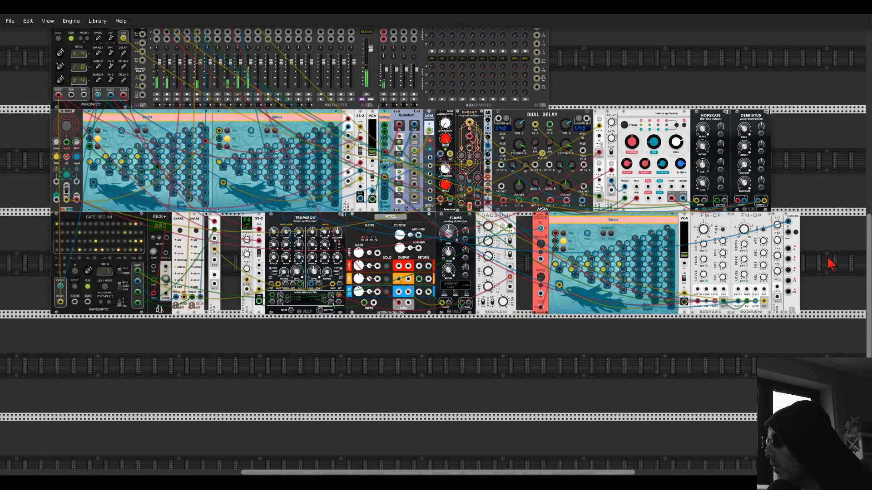
scroll(829, 255, "up", 3)
left_click_drag(749, 239, 684, 322)
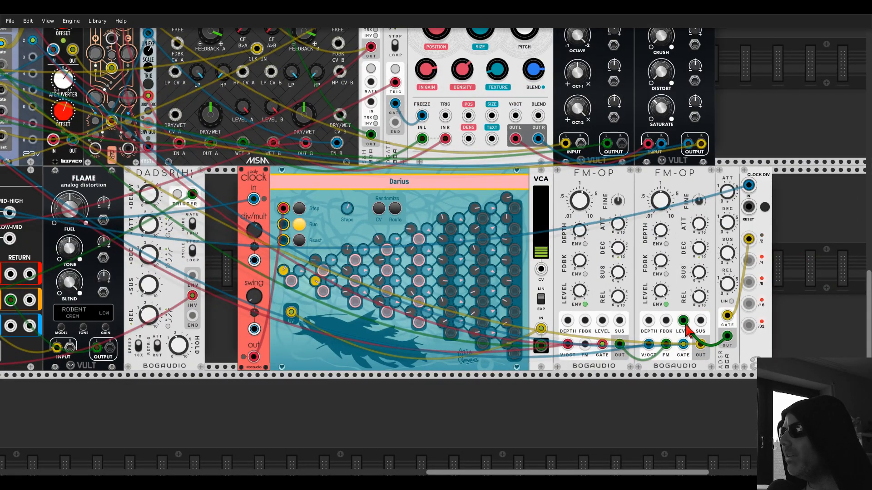
- Adjust the attack time of the ADSR that controls the second FM-OP's level
scroll(733, 200, "up", 1)
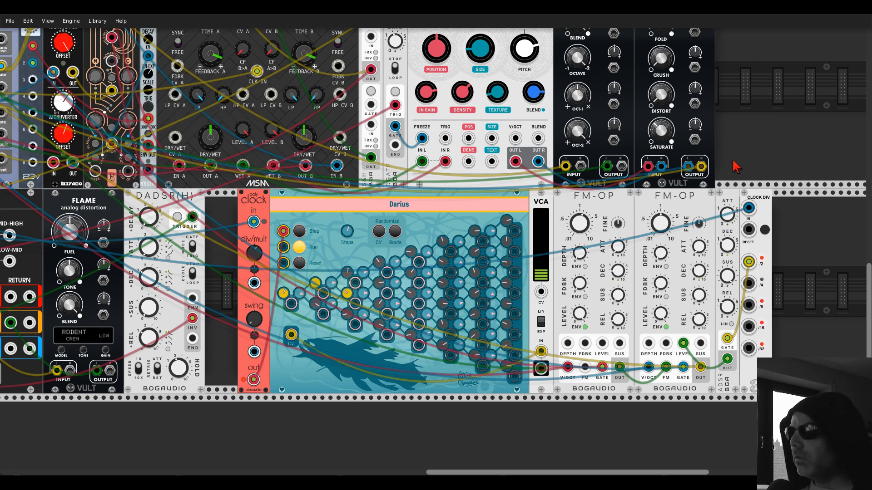
mouse_move(729, 218)
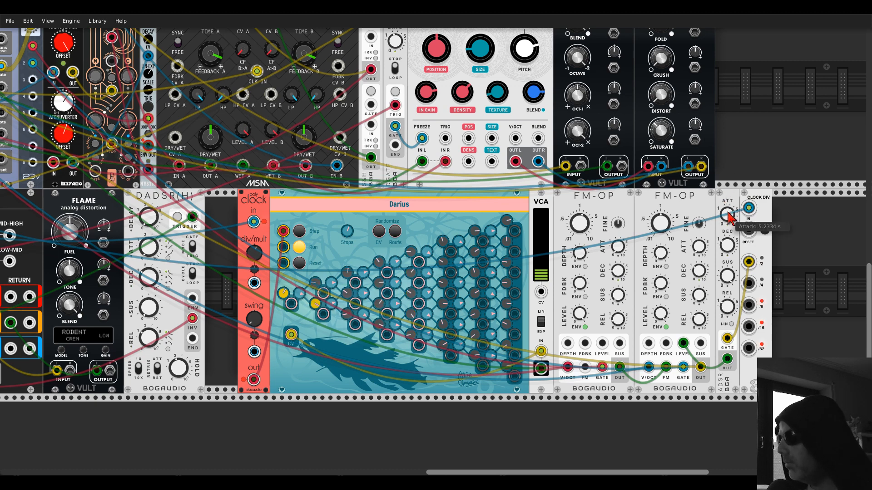
left_click_drag(730, 219, 733, 201)
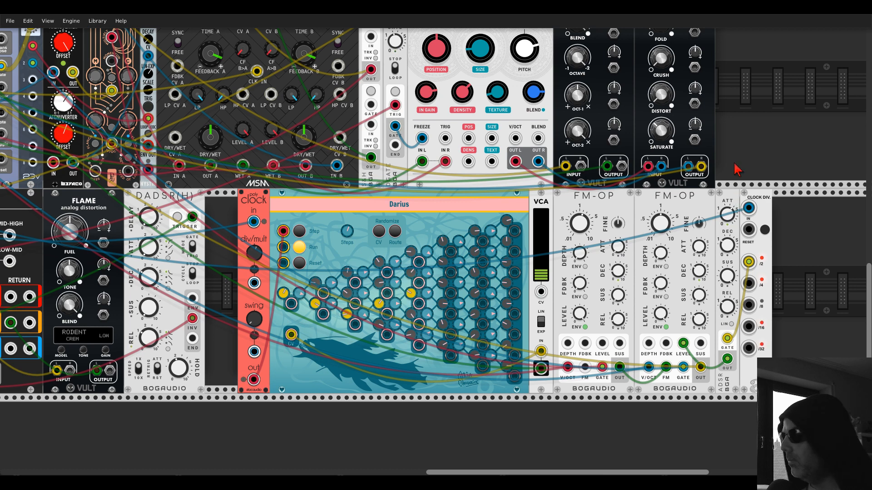
- Patch the ADSR output into the second FM-OP's Depth input too, and adjust its FM depth and the first FM-OP's feedback
left_click_drag(648, 343, 727, 359)
left_click_drag(666, 262, 666, 258)
left_click_drag(582, 283, 582, 275)
right_click(751, 143)
left_click(749, 142)
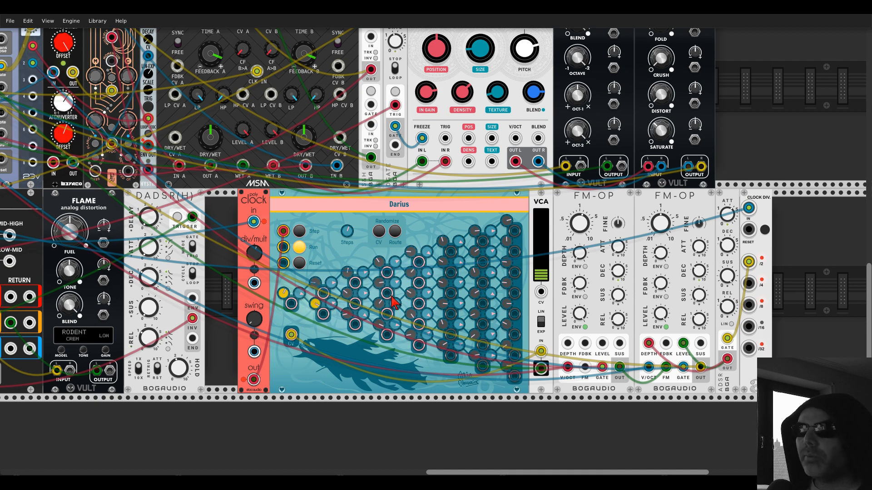
left_click_drag(387, 294, 345, 255)
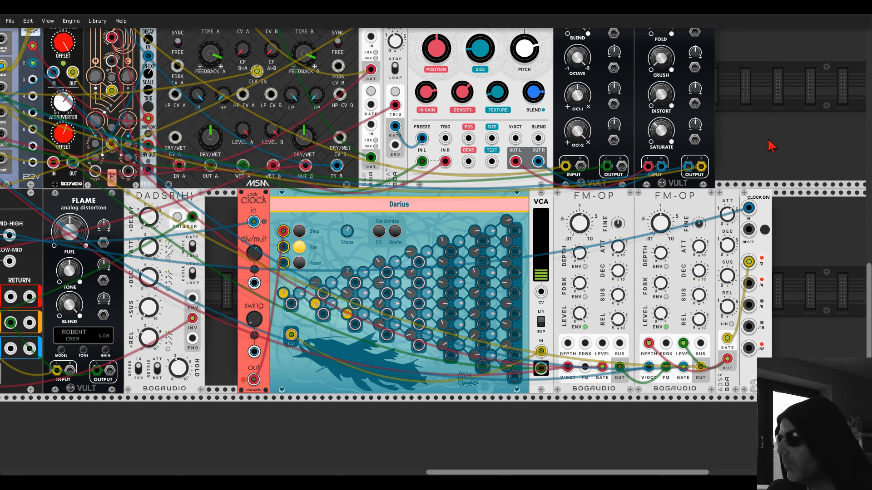
- Add the Valley Plateau reverb after the clock divider at the end of the row
left_click_drag(749, 132, 601, 123)
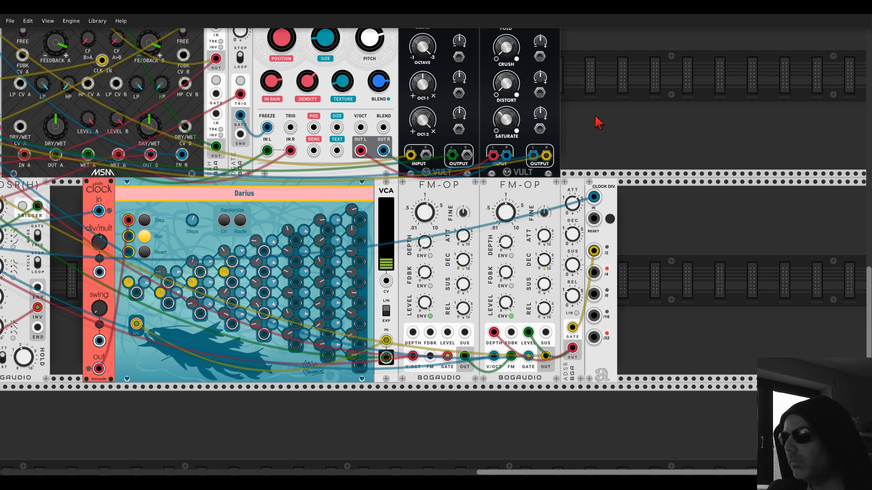
right_click(657, 252)
type("plat")
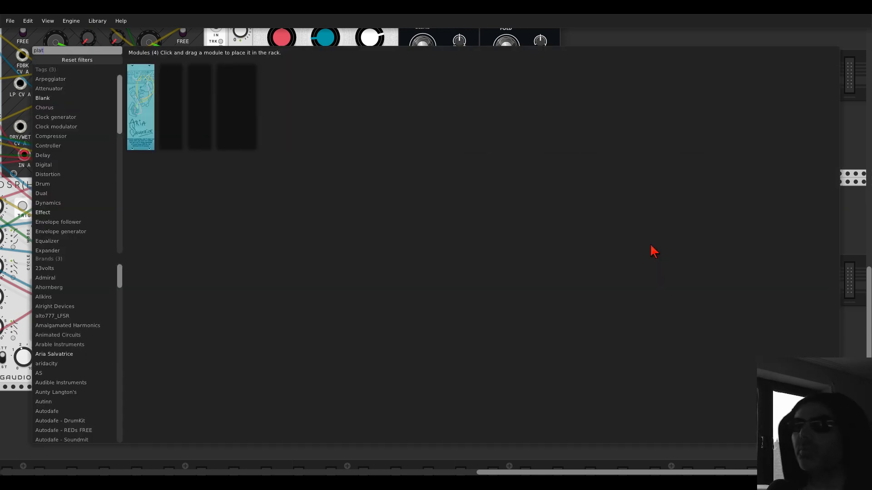
left_click(254, 84)
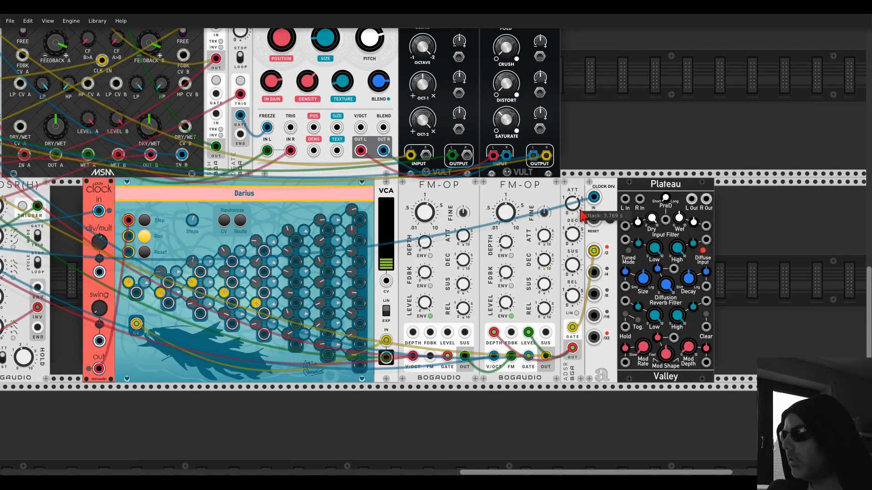
- Route the second FM-OP's output through Plateau's left input and output, and turn down Plateau's dry level
left_click_drag(546, 355, 692, 199)
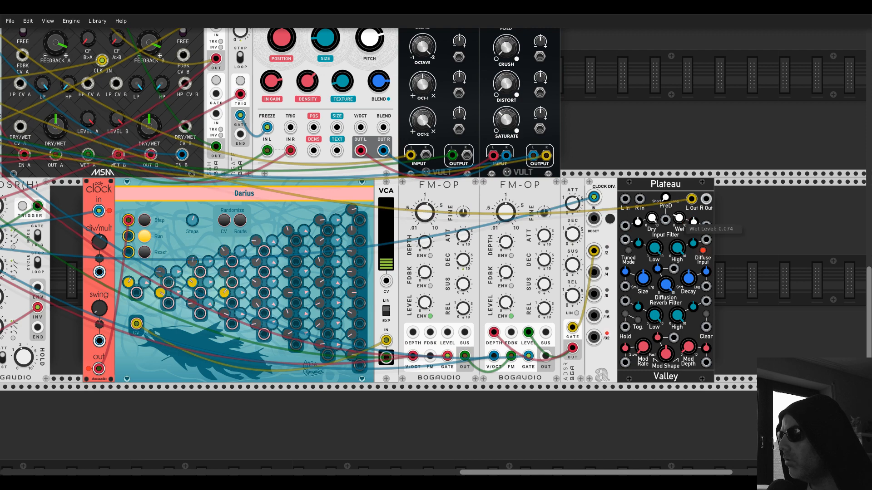
left_click_drag(625, 200, 546, 356)
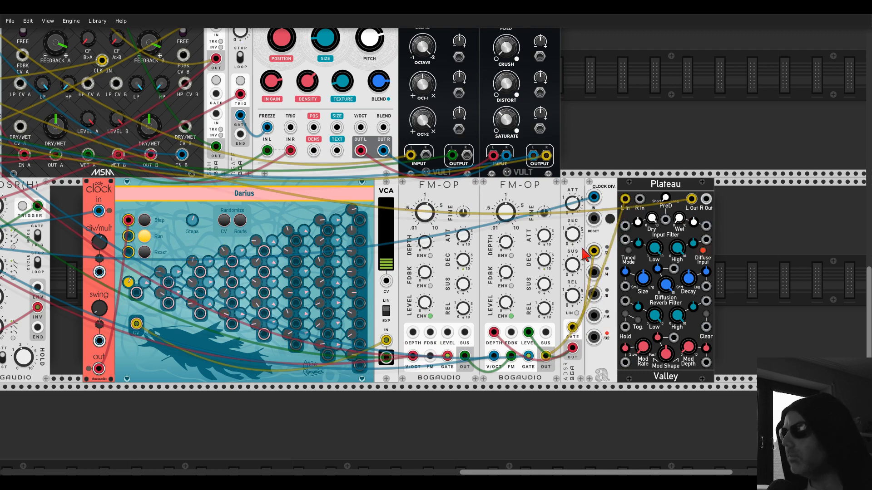
scroll(605, 140, "down", 2)
left_click_drag(599, 103, 718, 146)
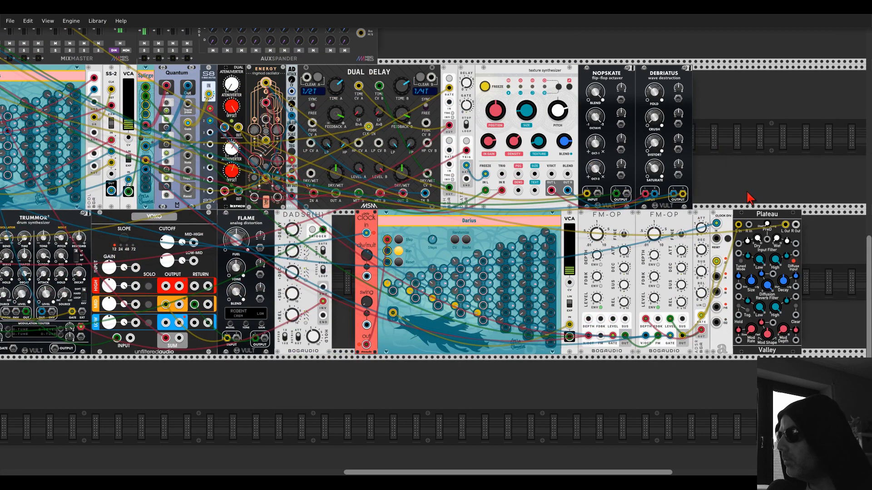
left_click_drag(758, 238, 758, 281)
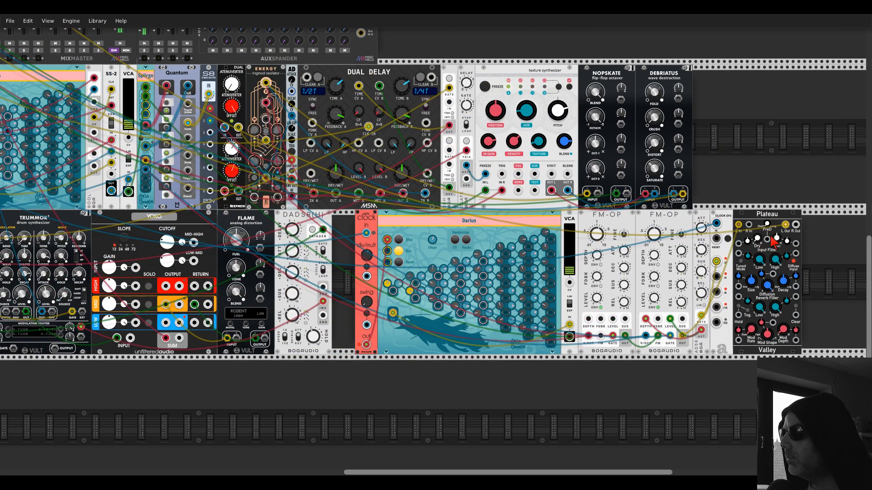
- Lower the gain adjustment of MixMaster track 10 to -6.1 dB
scroll(731, 109, "left", 6)
scroll(736, 118, "up", 3)
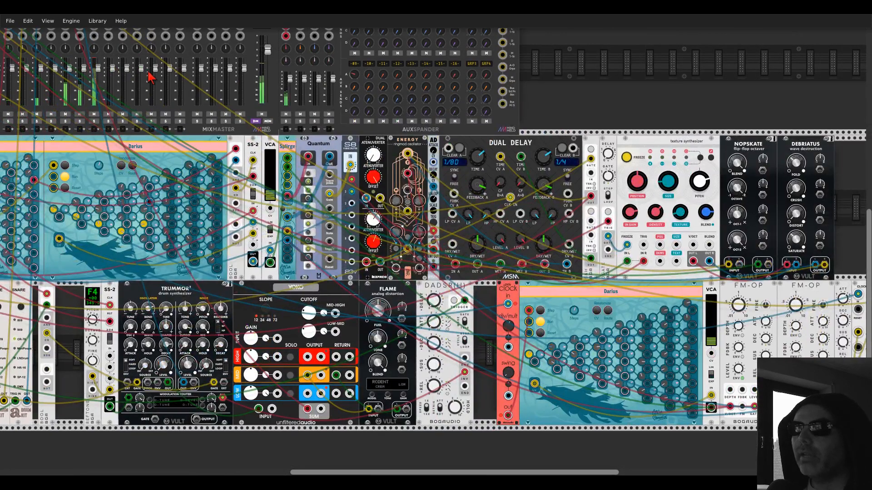
scroll(137, 75, "up", 3)
right_click(95, 64)
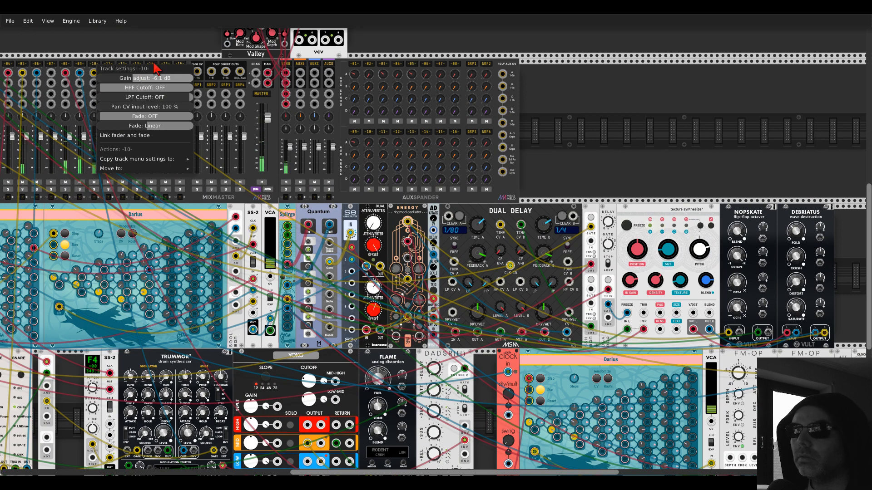
left_click(159, 44)
- Raise the modulation depth of the Plateau at the end of the bottom row to about 4.9
scroll(658, 154, "down", 3)
scroll(658, 155, "right", 6)
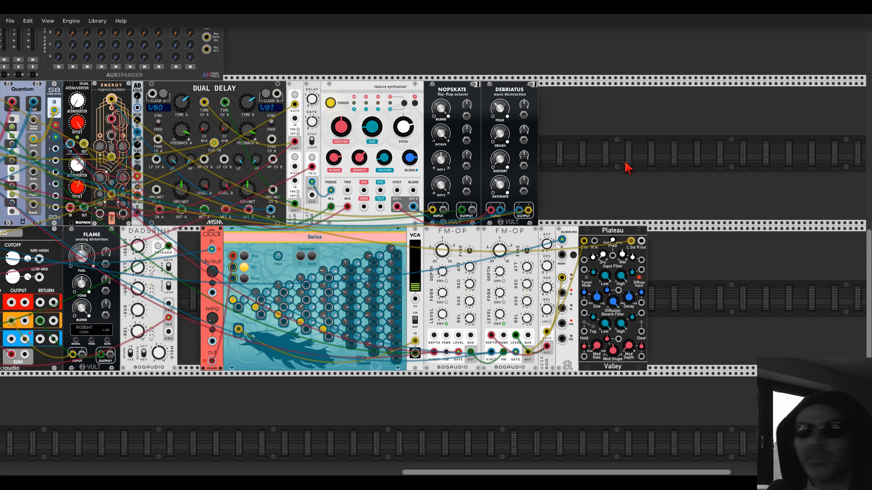
scroll(663, 347, "up", 3)
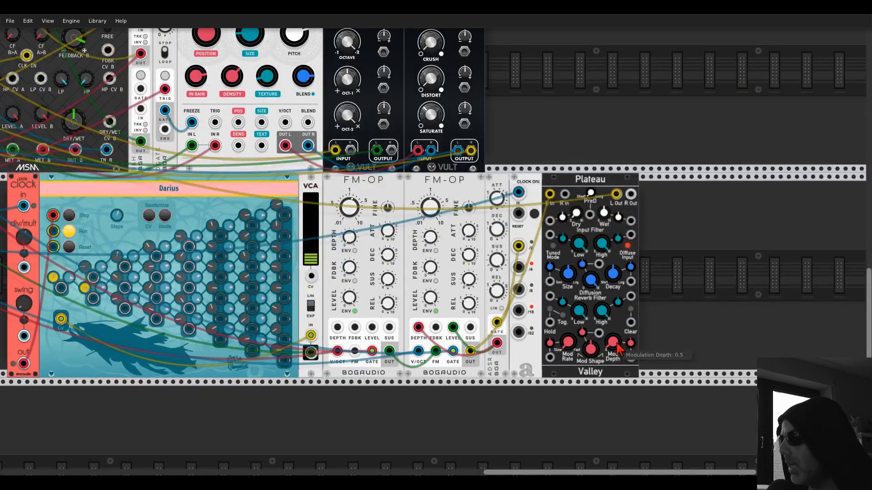
left_click_drag(613, 342, 620, 350)
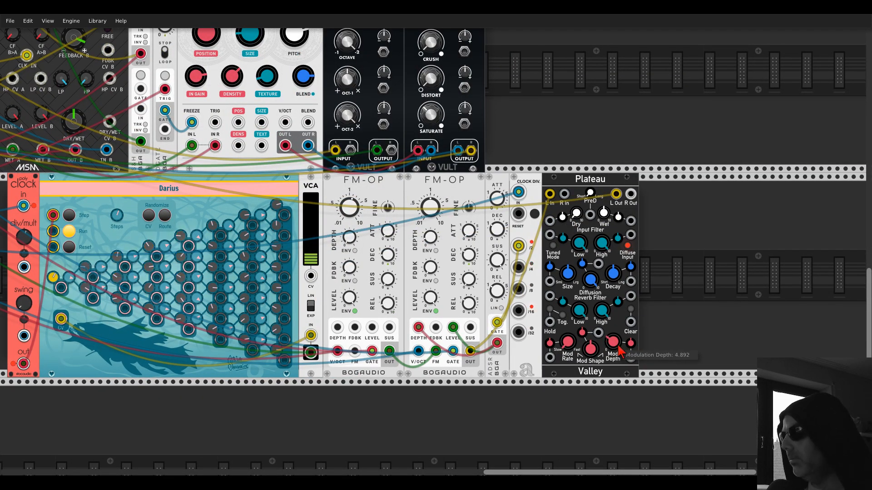
left_click_drag(583, 313, 583, 355)
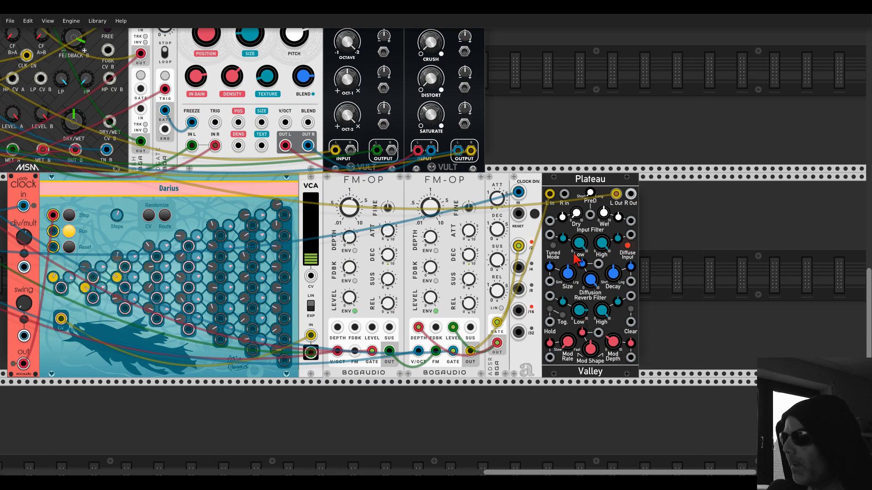
left_click_drag(583, 247, 583, 273)
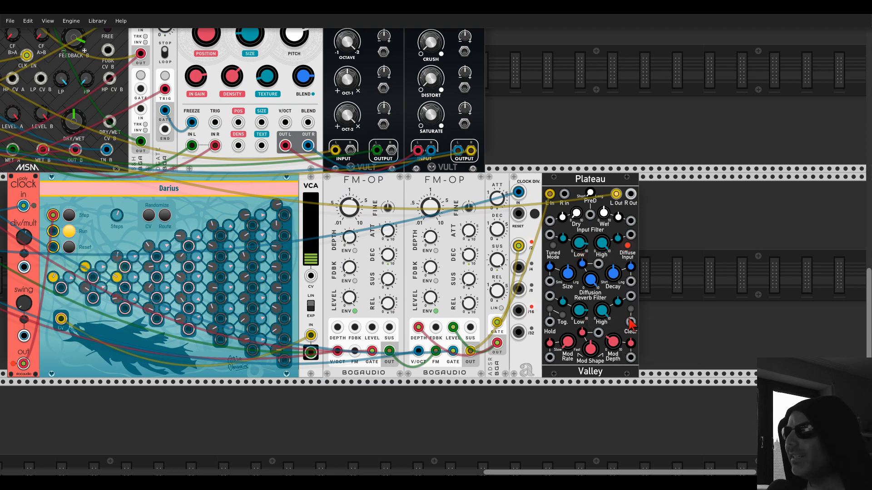
- Patch a gate output of GATE-SEQ-64 into the Clear input of the bottom-row Plateau
scroll(631, 322, "down", 3)
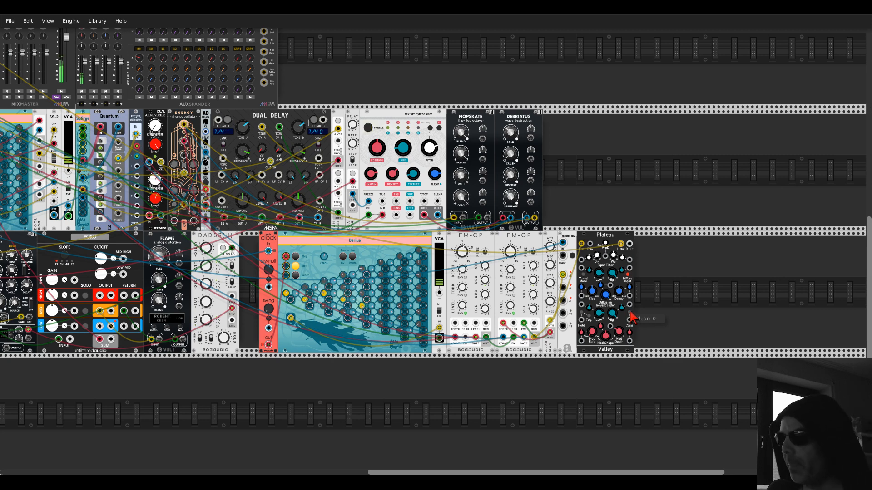
left_click_drag(629, 326, 58, 306)
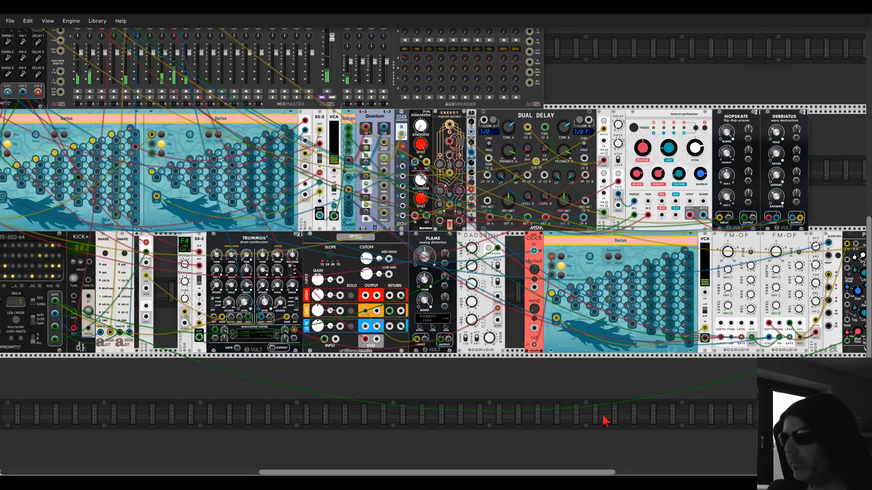
left_click_drag(627, 394, 179, 382)
scroll(502, 292, "up", 3)
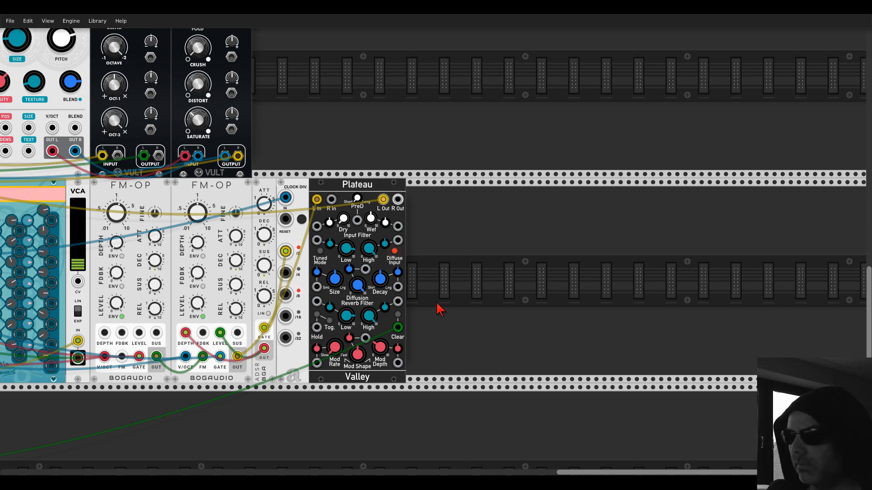
- Turn off diffuse input on the FM voice's Plateau and increase its reverb size
left_click_drag(444, 247, 590, 252)
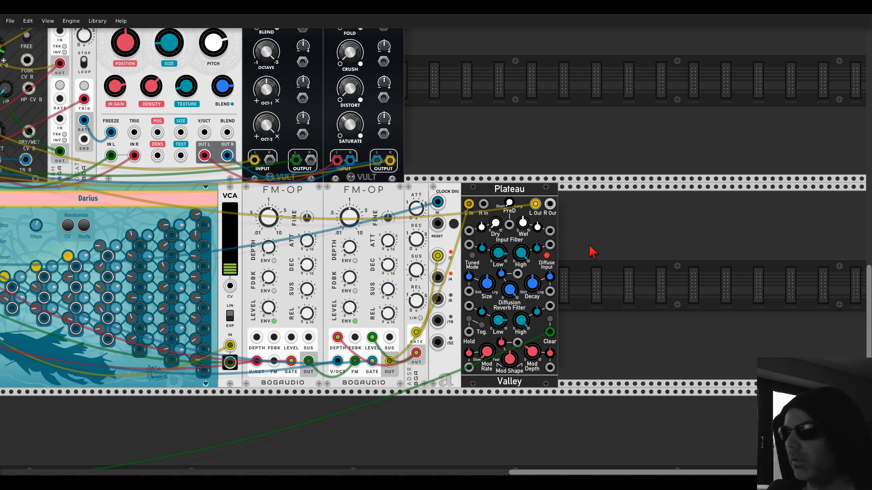
left_click(547, 256)
left_click_drag(512, 287, 512, 287)
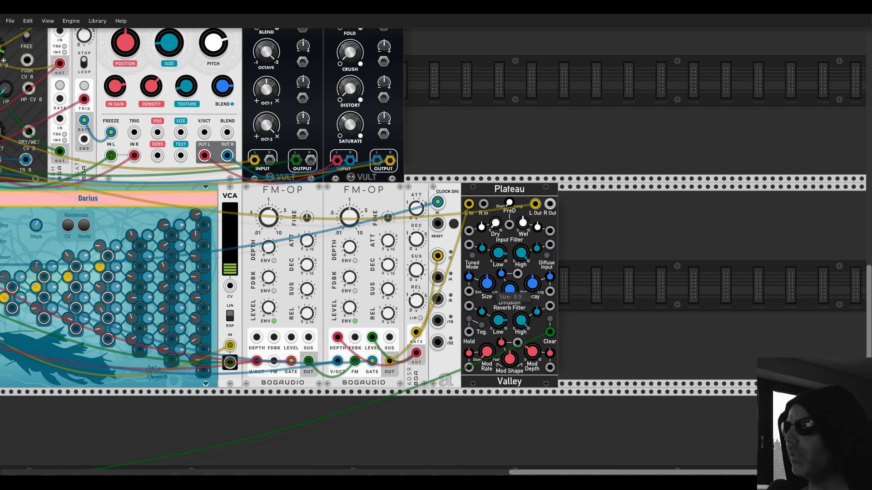
left_click_drag(489, 285, 490, 219)
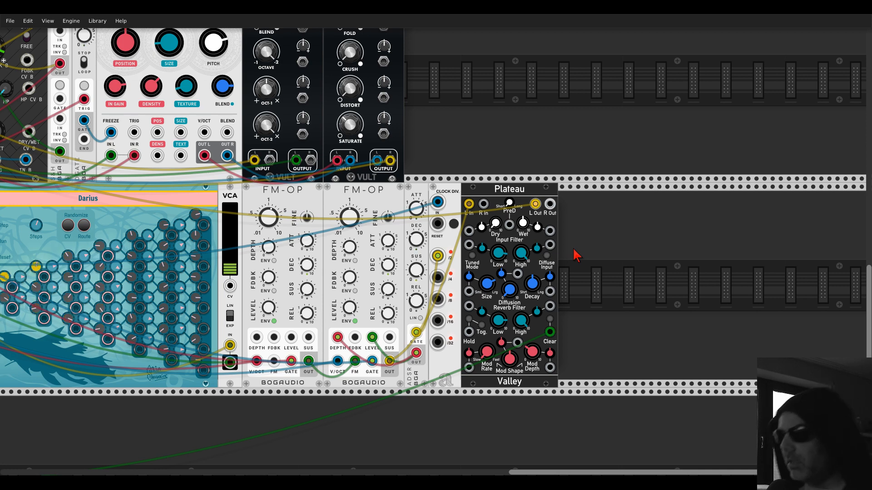
- Raise track 10's aux send A on the Auxspander and set the track's gain adjustment to -8.9 dB
left_click_drag(438, 88, 751, 253)
scroll(751, 252, "down", 2)
left_click_drag(467, 73, 870, 147)
left_click_drag(491, 87, 491, 90)
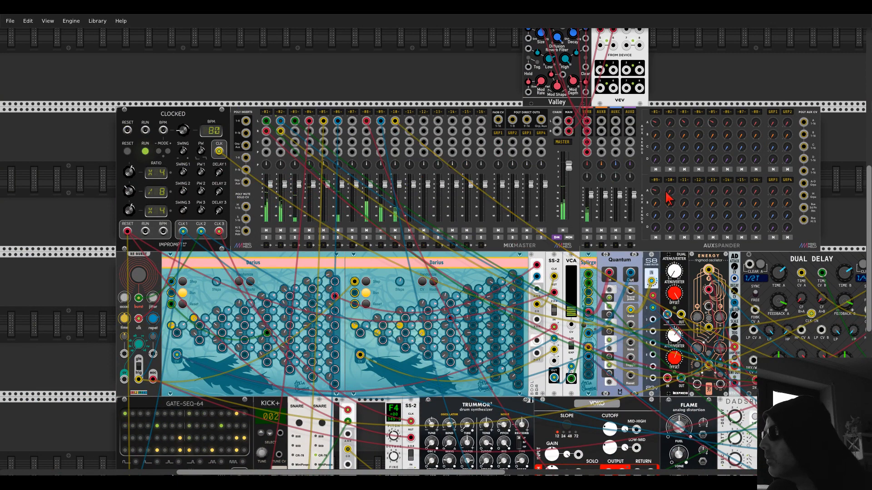
left_click_drag(668, 190, 669, 136)
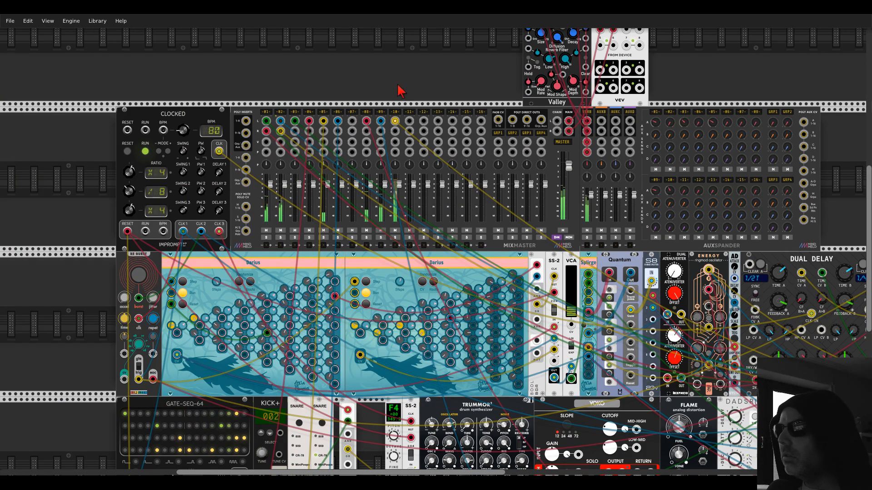
right_click(395, 112)
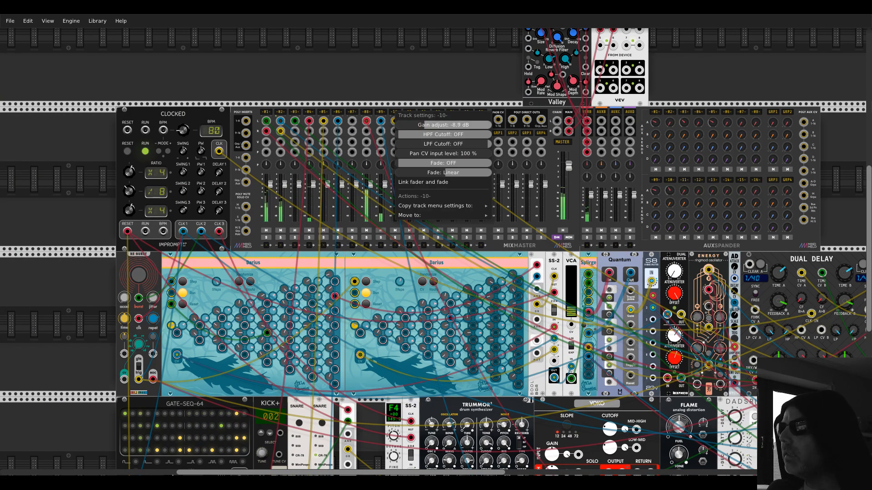
left_click(442, 93)
- Check the frequency ratios of the second and first FM-OP modules
scroll(442, 94, "down", 5)
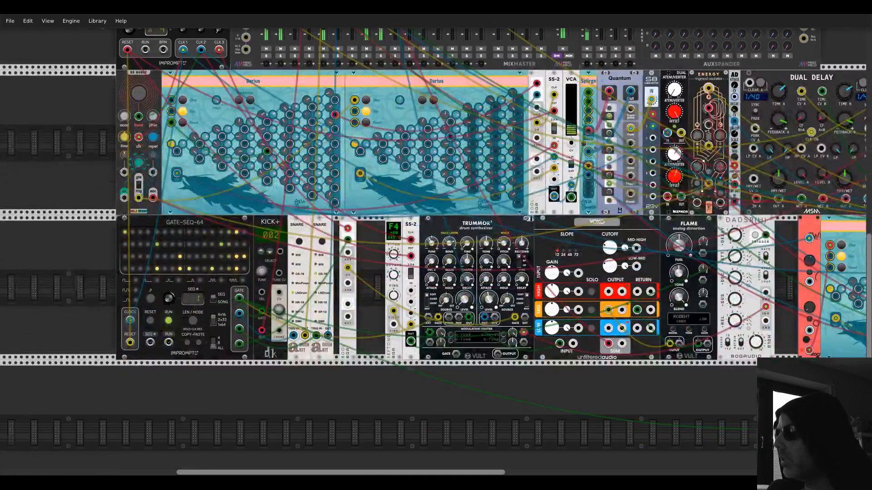
scroll(307, 354, "down", 3)
scroll(456, 361, "up", 3)
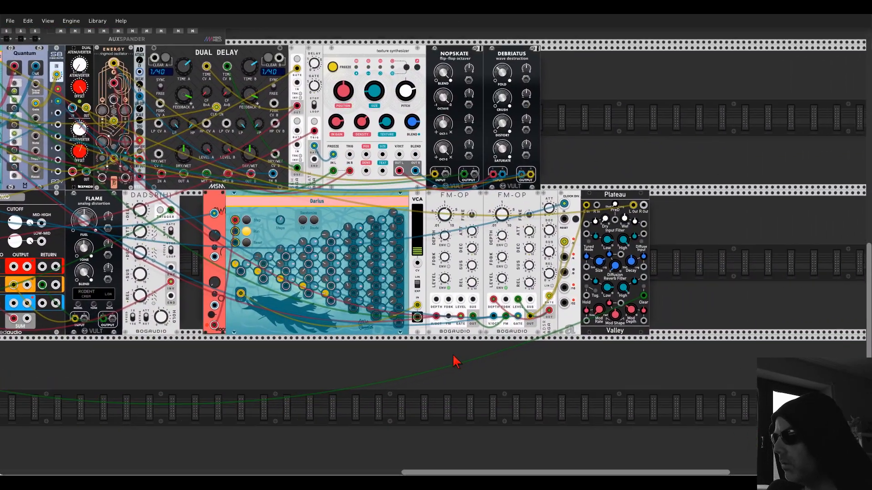
scroll(456, 361, "right", 1)
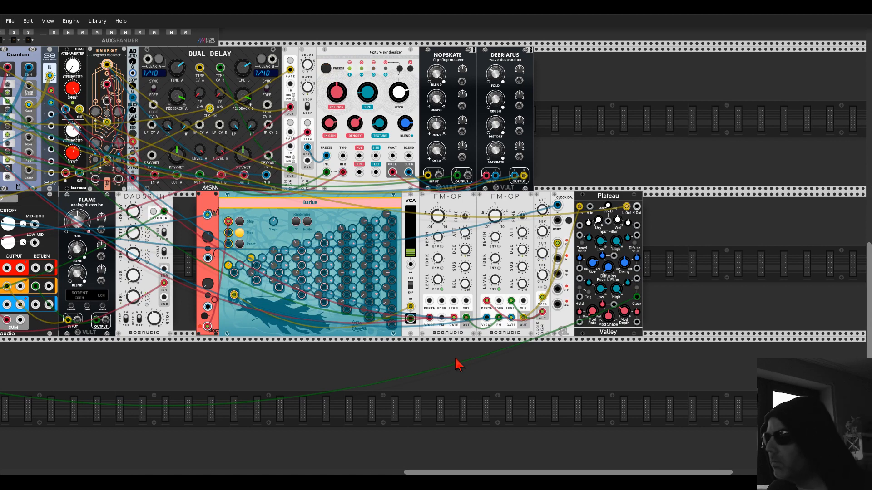
right_click(496, 216)
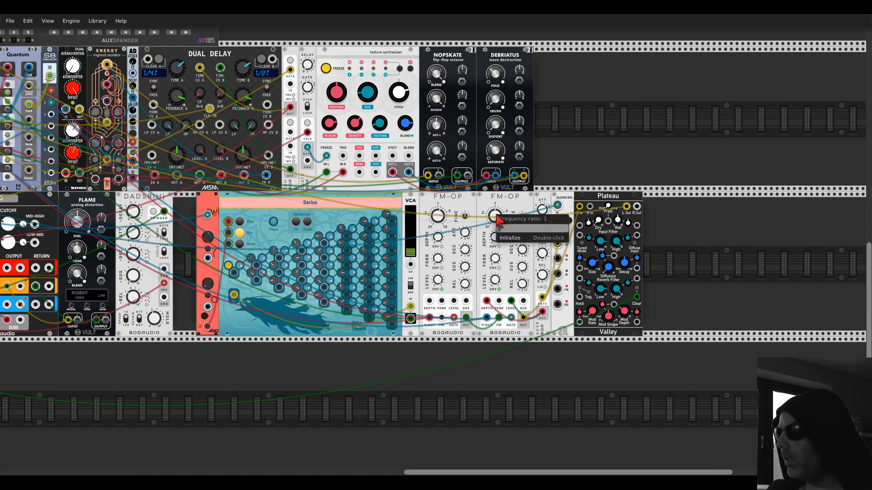
right_click(438, 216)
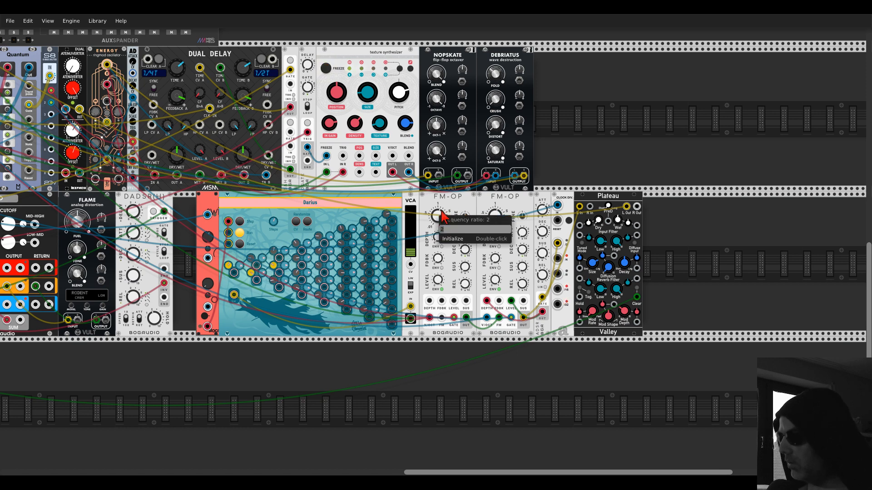
left_click(549, 174)
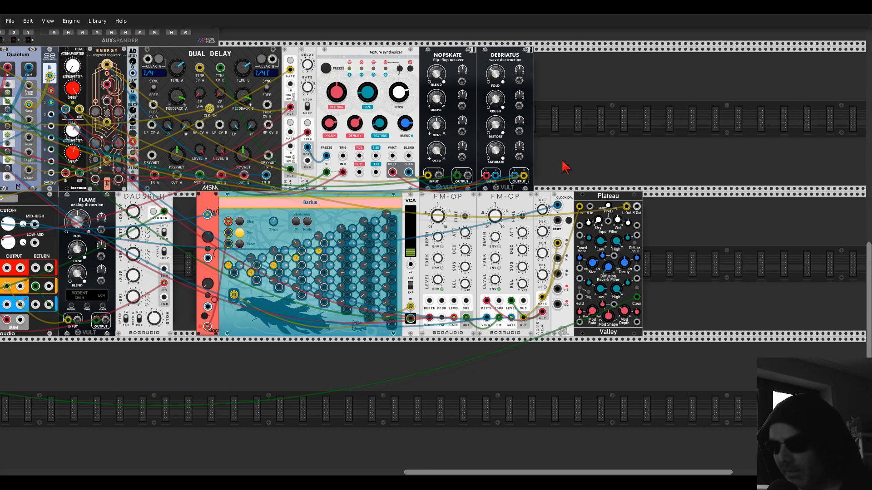
- Set MixMaster track 10's gain adjustment to -13.5 dB and its high-pass filter cutoff to 401 Hz
scroll(565, 167, "down", 5)
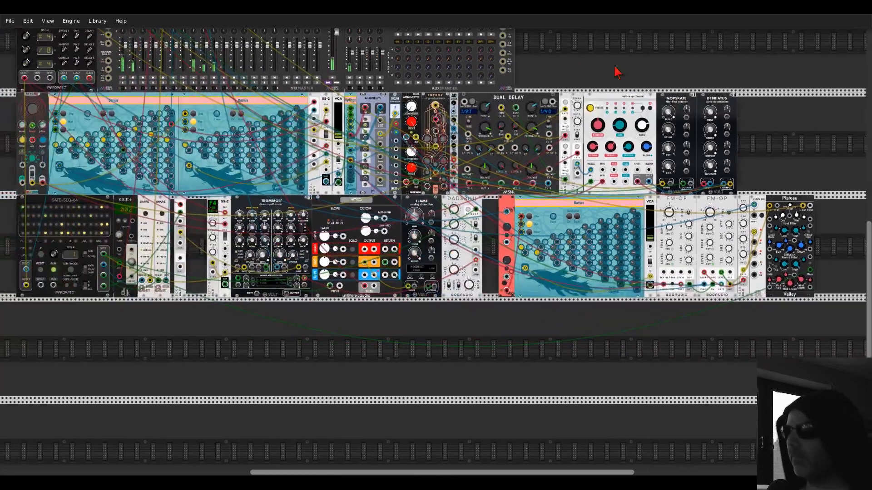
left_click_drag(615, 67, 647, 72)
scroll(648, 78, "down", 5)
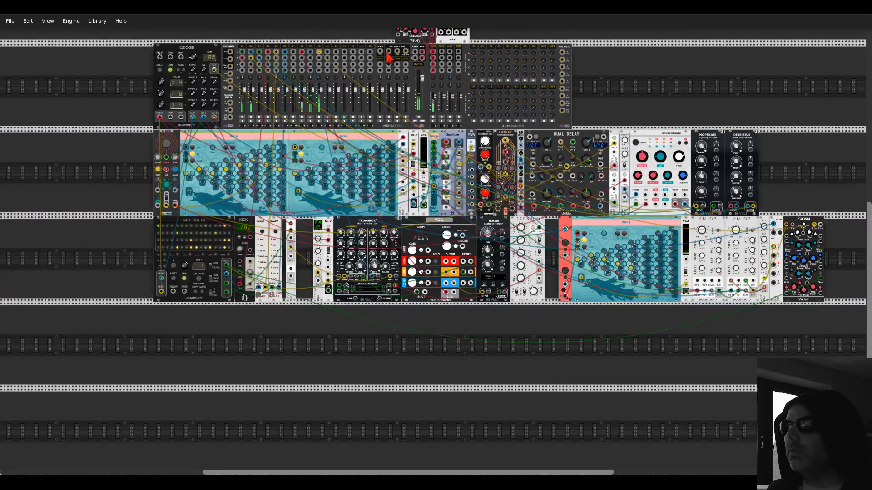
right_click(320, 48)
mouse_move(346, 57)
left_mouse_down()
mouse_move(339, 56)
mouse_move(382, 69)
mouse_move(340, 60)
left_mouse_up()
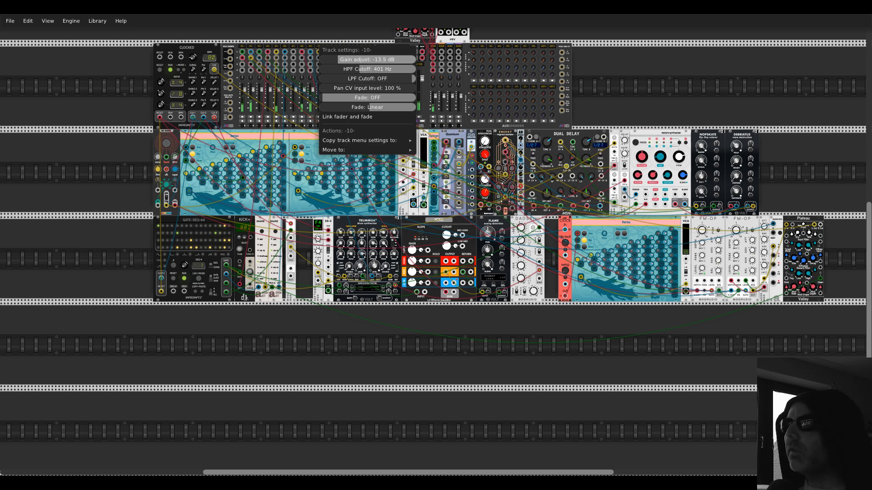
left_click(339, 44)
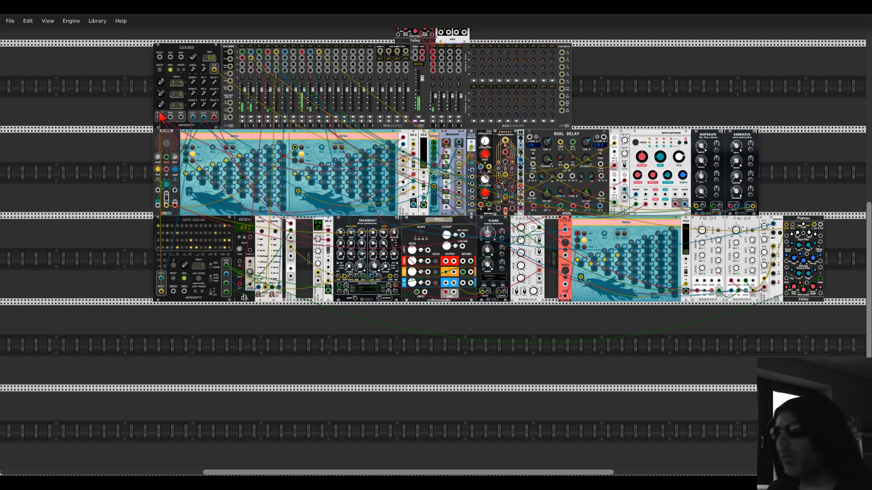
left_click_drag(136, 111, 109, 140)
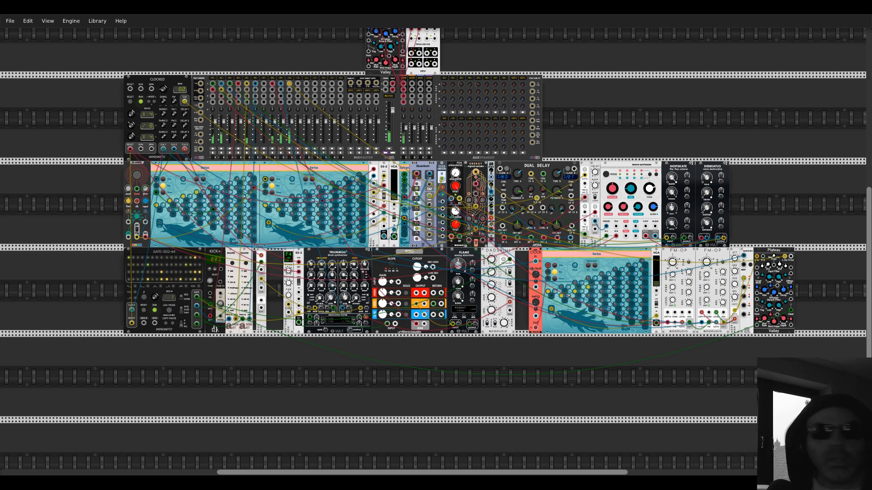
right_click(640, 128)
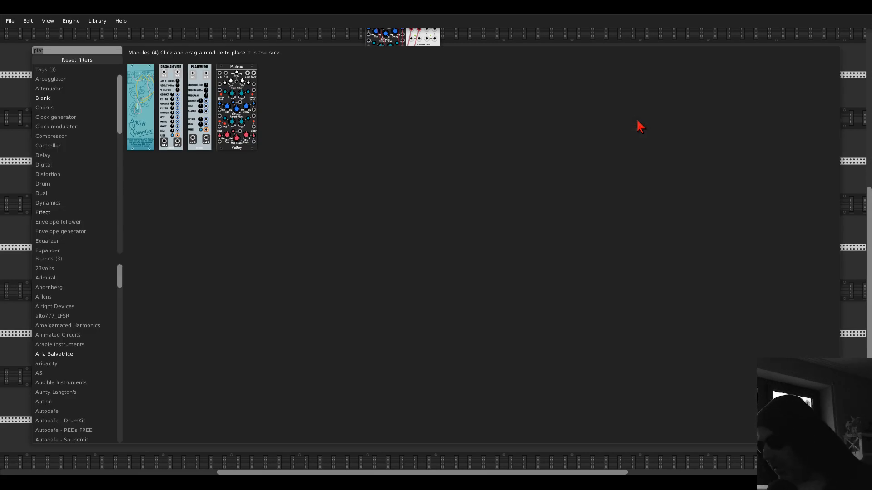
type("simplici")
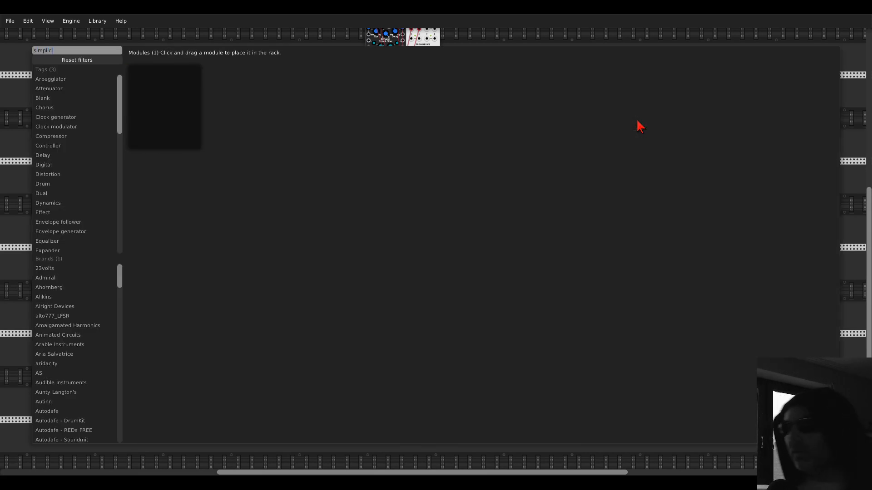
left_click(517, 39)
- Search the module library for "sampler" and add the Complex Simpler after the Auxspander in the mixer row
right_click(636, 136)
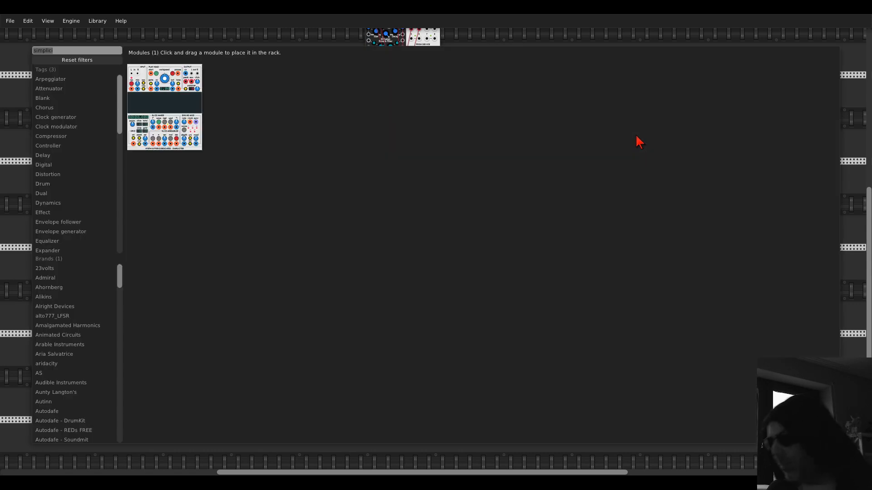
type("sampler")
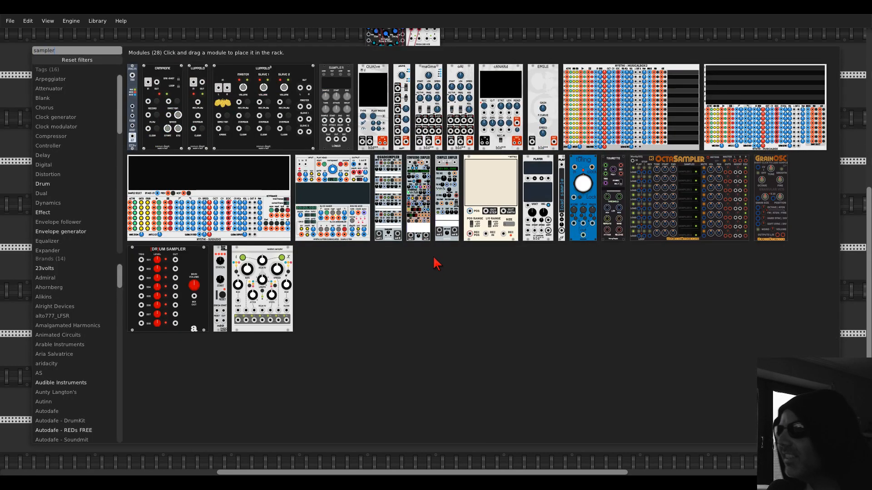
left_click_drag(449, 200, 559, 164)
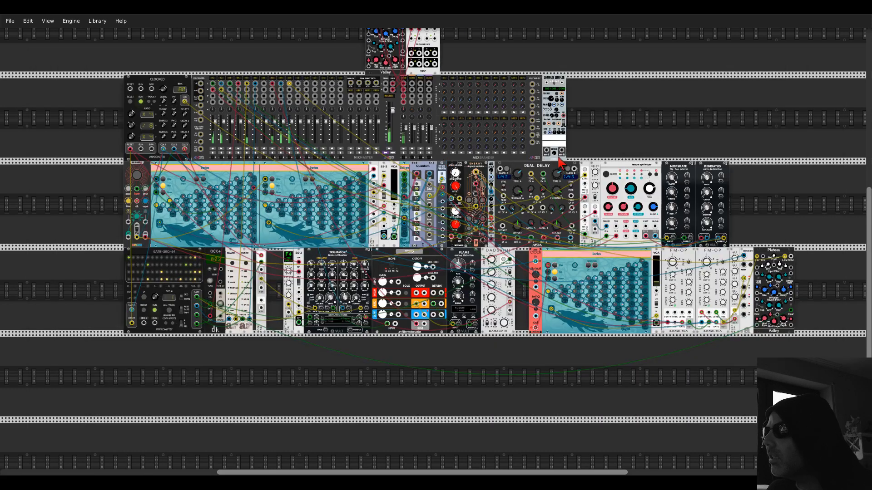
- Search the module library for "scope" and place the VCV Scope directly after the Complex Simpler
scroll(594, 120, "up", 2, "ctrl")
scroll(634, 153, "up", 2, "ctrl")
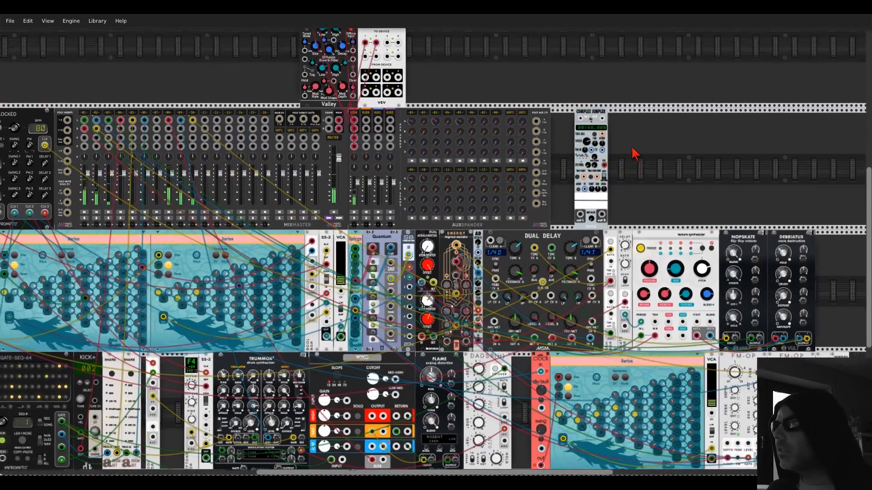
right_click(661, 158)
type("scope")
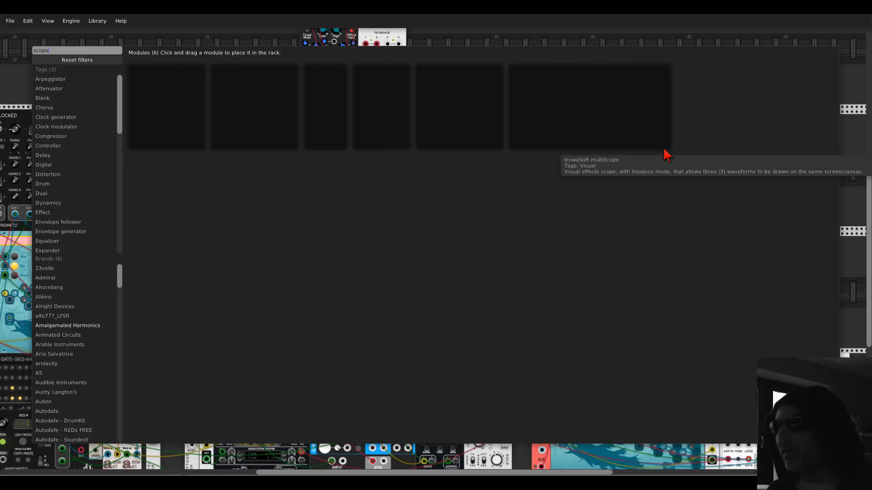
left_click_drag(339, 77, 636, 153)
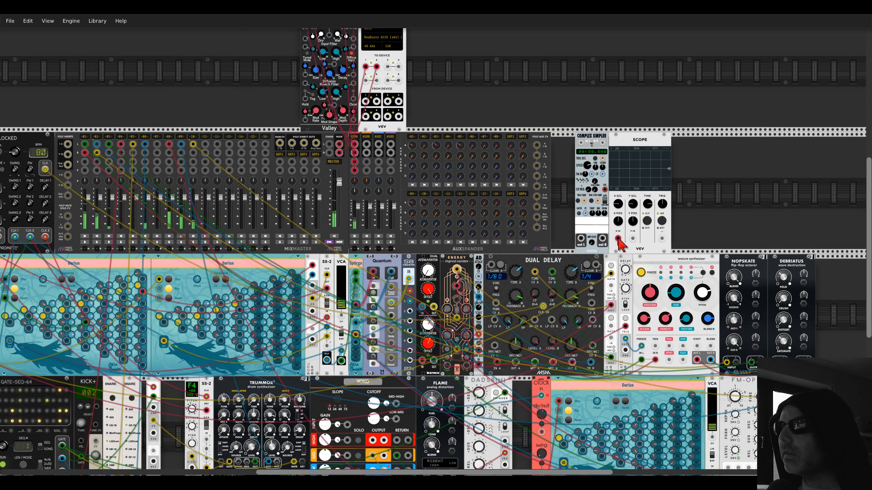
- Patch a device input channel of the audio interface module into the Scope's X input to check it, and delete the Scope
left_click_drag(618, 239, 369, 104)
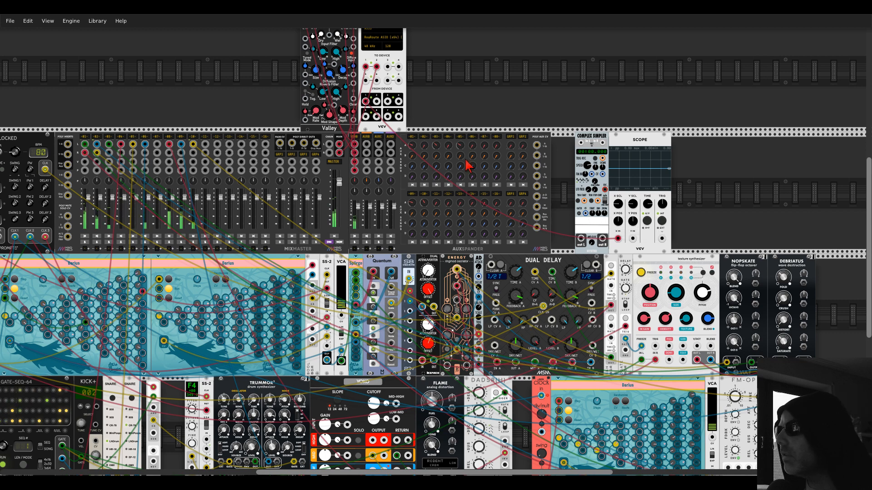
left_click_drag(366, 101, 376, 102)
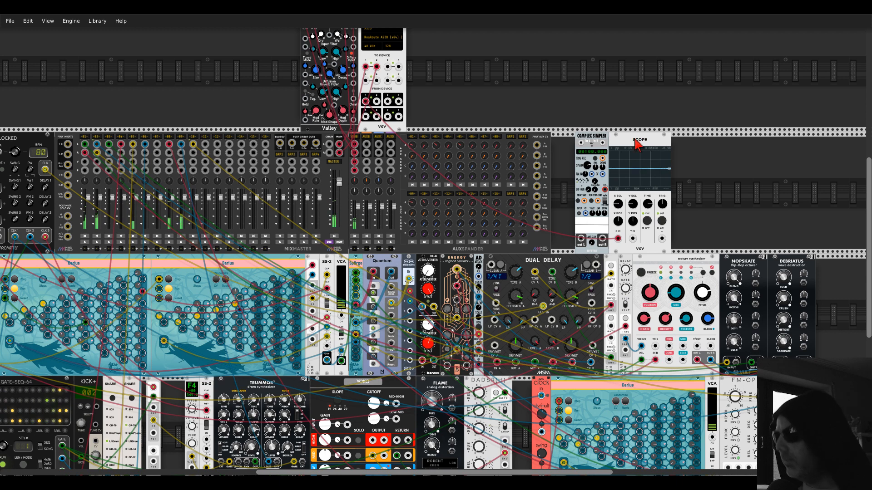
key("Delete")
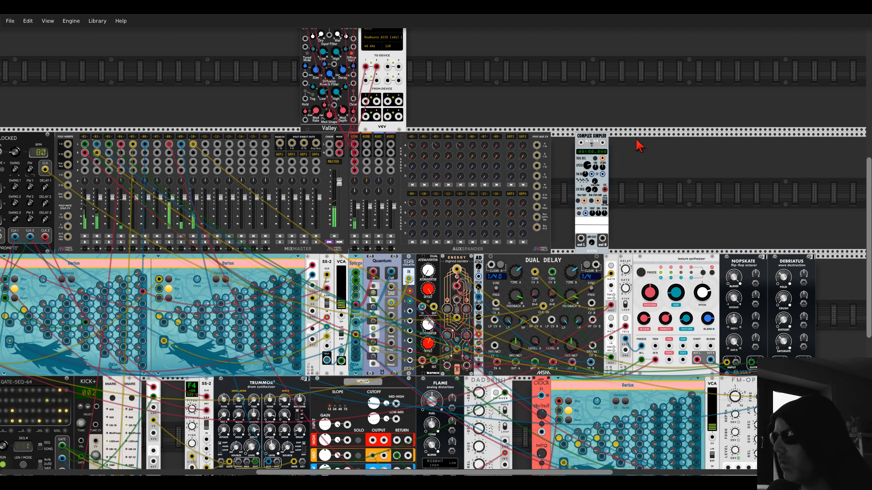
- Patch the audio interface's device input 1 into the Complex Simpler's left input and record a sample
left_click_drag(580, 142, 365, 101)
scroll(636, 215, "up", 1)
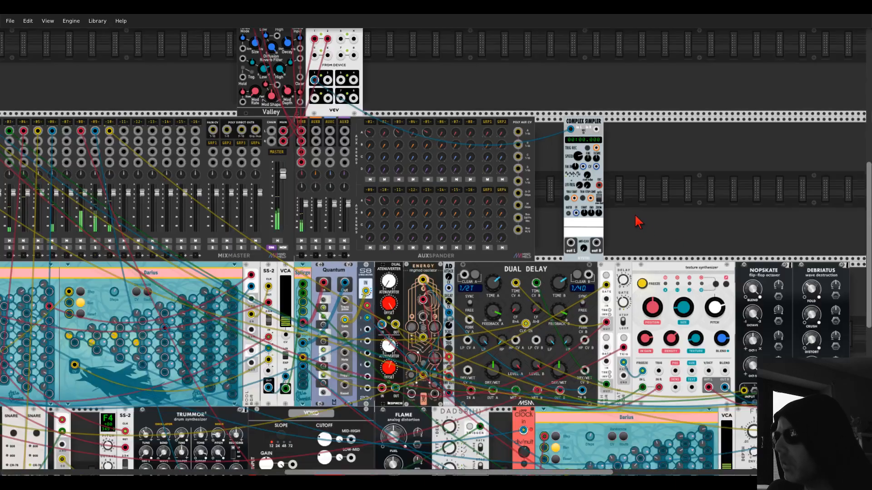
scroll(637, 221, "up", 1)
scroll(629, 208, "up", 2)
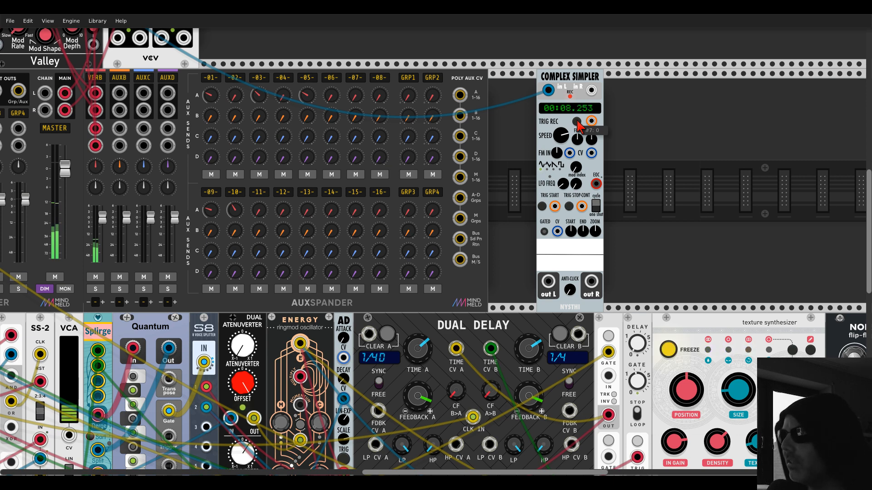
left_click(577, 122)
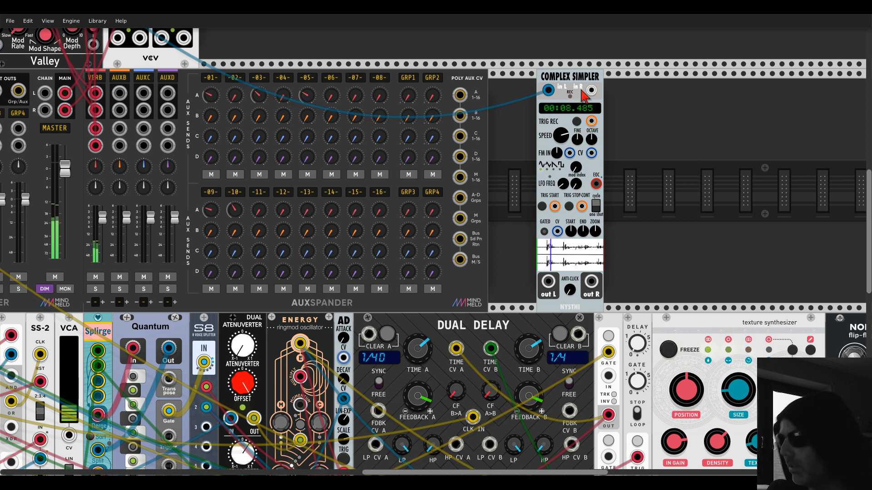
- Initialize the Complex Simpler, record a new take of about 21 seconds, and unplug the cable from its left input
key("ctrl+i")
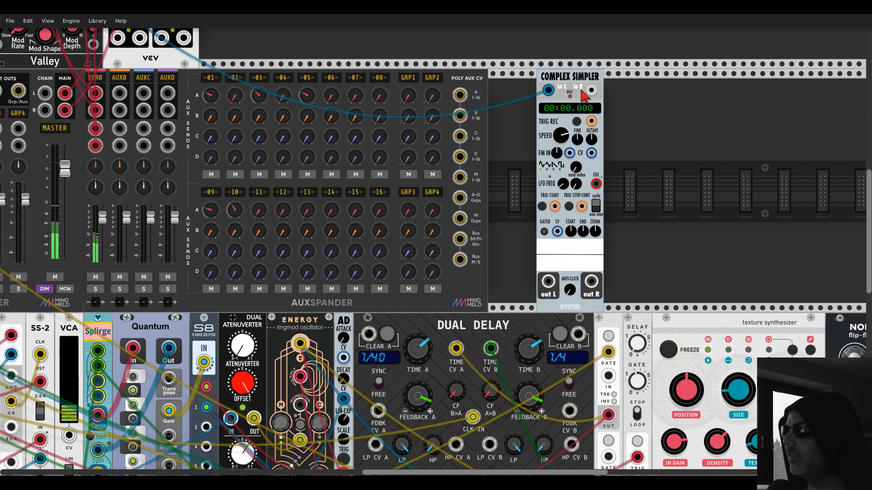
left_click(577, 122)
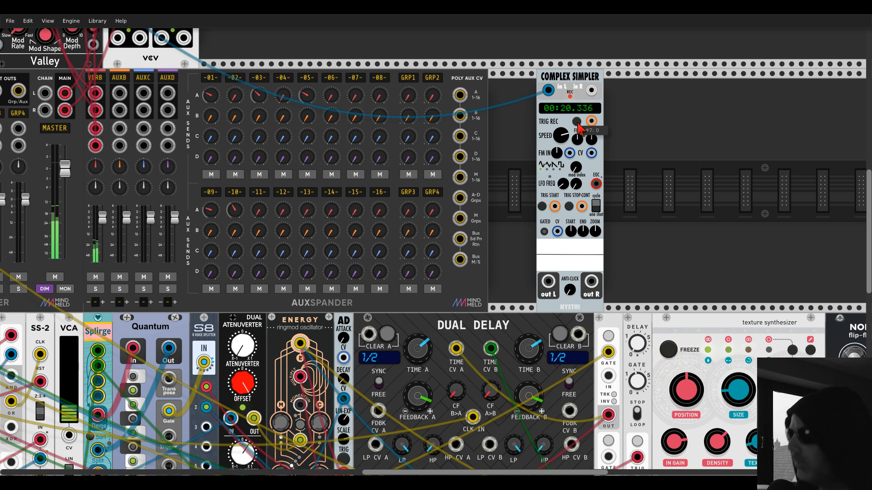
left_click(576, 122)
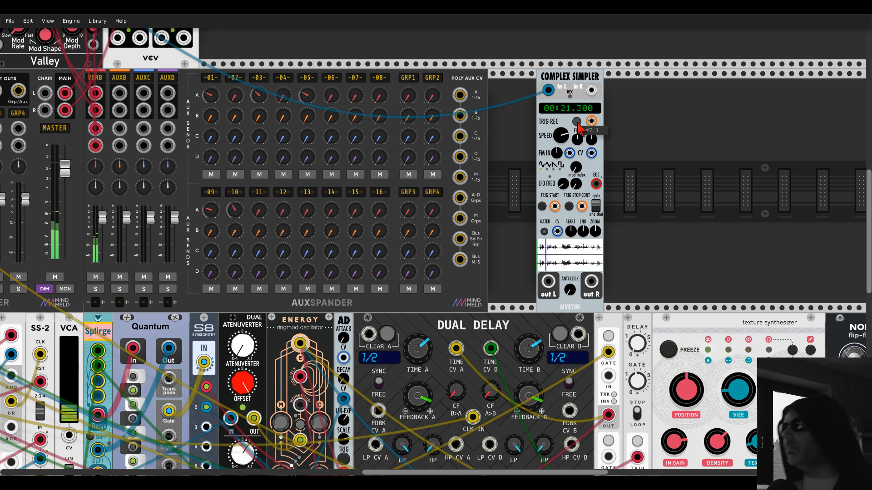
left_click_drag(549, 91, 559, 84)
right_click(559, 83)
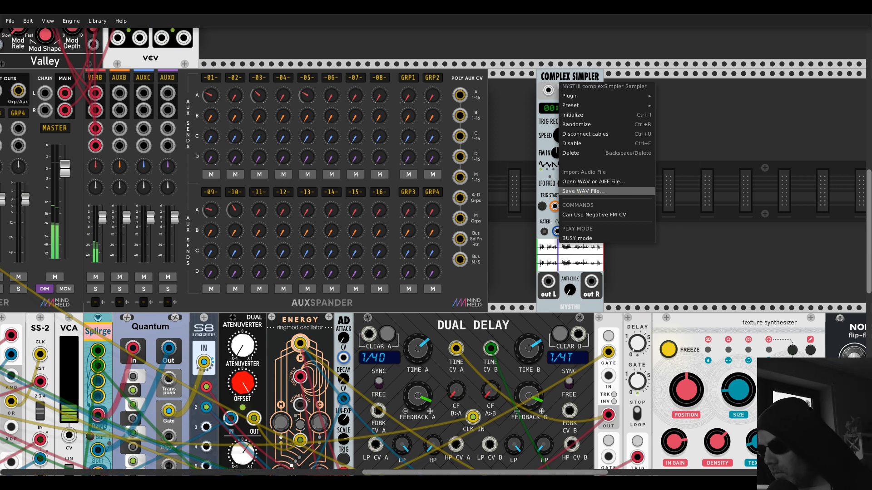
left_click(282, 172)
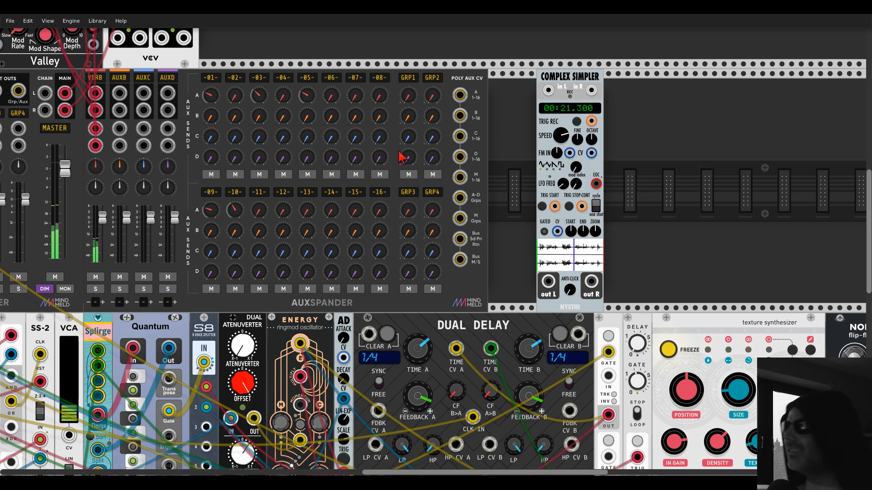
- Patch the Complex Simpler's left output into the left input of MixMaster track 11
scroll(638, 156, "down", 1)
scroll(717, 186, "down", 3)
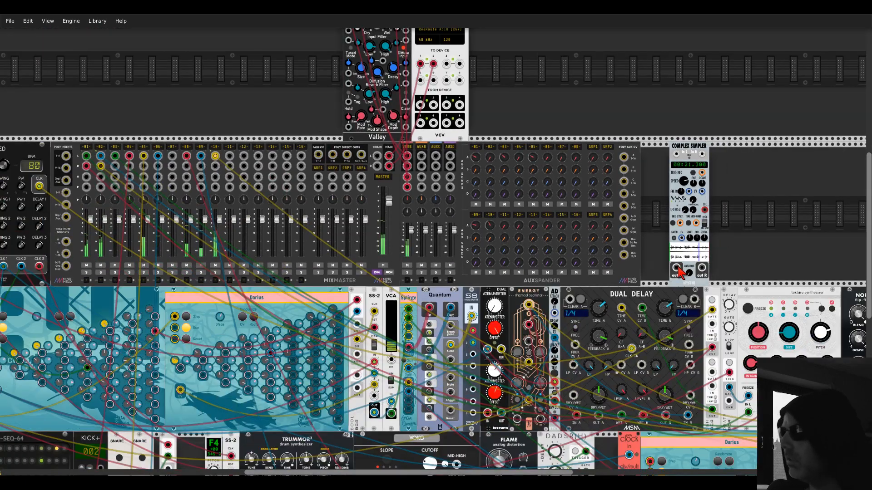
left_click_drag(676, 269, 229, 156)
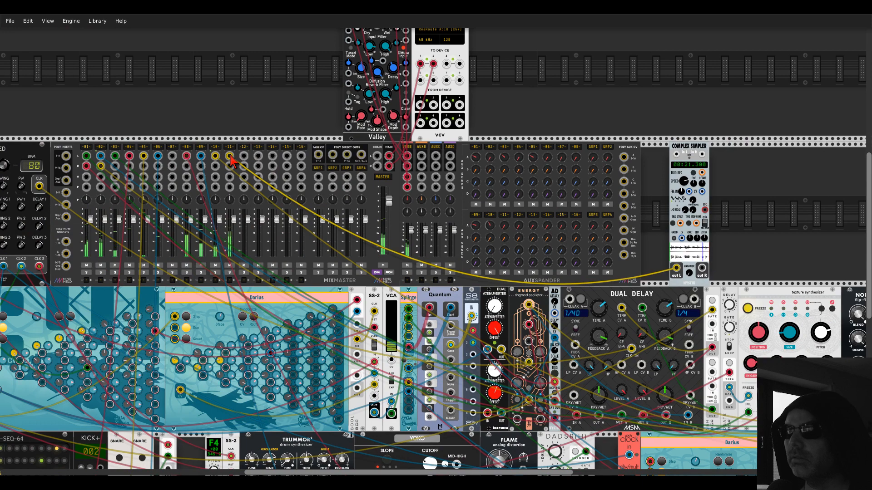
- Find the Debriatus by searching "debr", place it after the Complex Simpler, and insert it between the sampler's left output and mixer track 11
left_click_drag(751, 165, 585, 167)
scroll(581, 175, "up", 1)
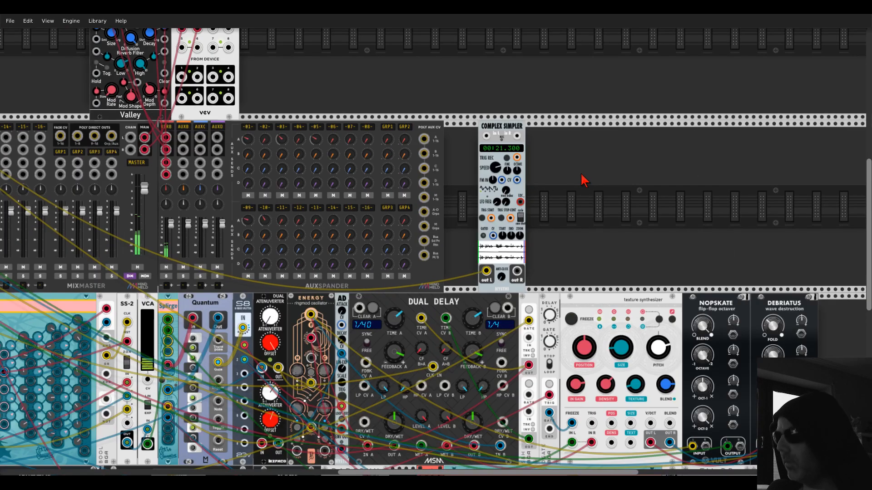
right_click(553, 244)
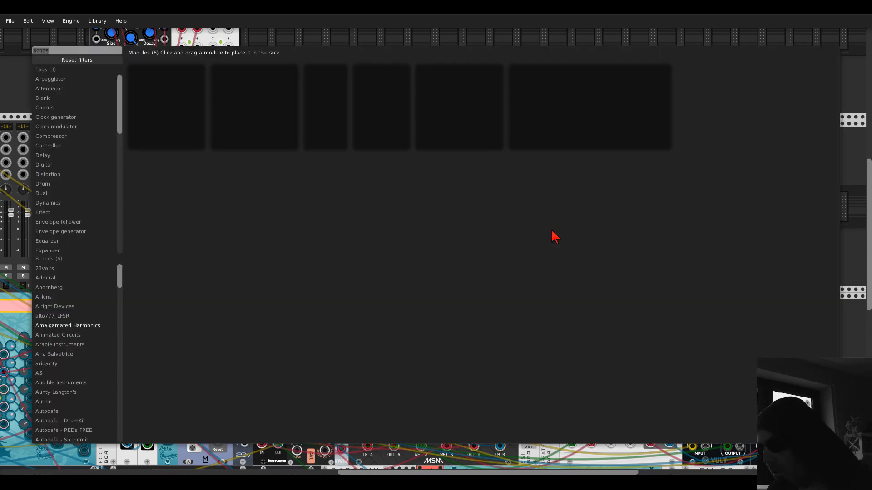
type("debr")
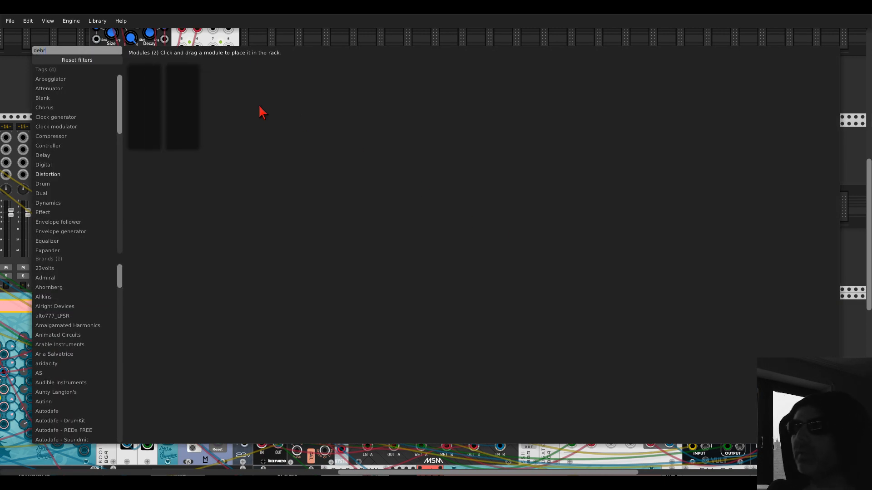
left_click(194, 74)
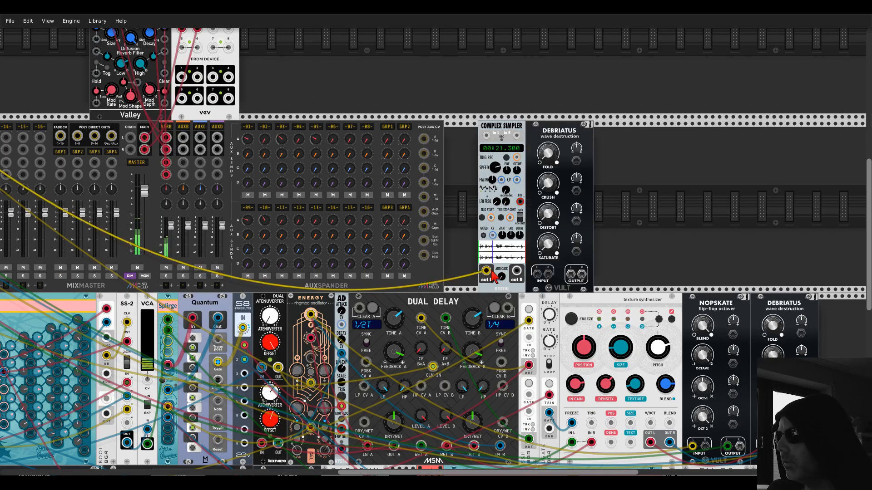
left_click_drag(537, 273, 485, 272)
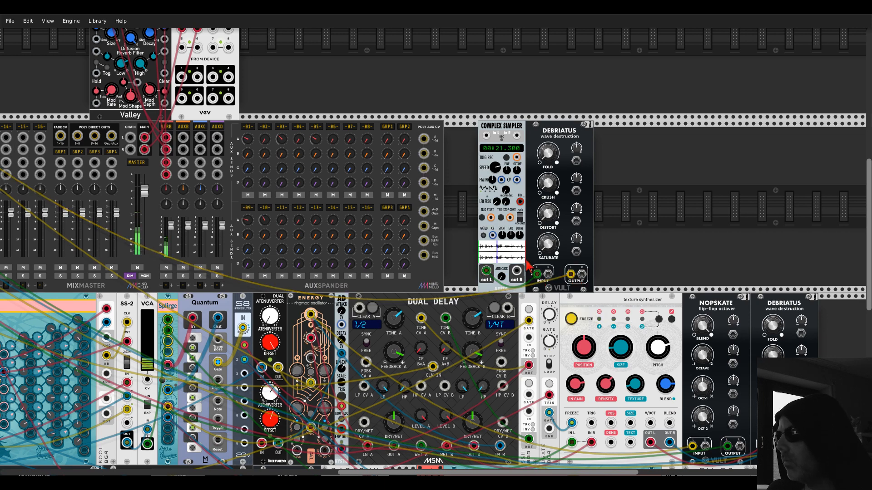
scroll(554, 250, "up", 1)
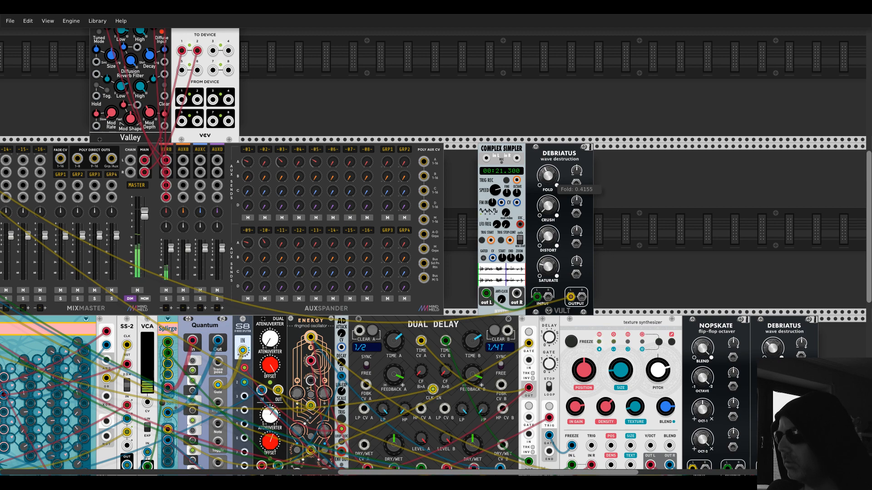
- Set MixMaster track 11's gain adjustment to -4.4 dB and its high-pass filter cutoff to 100 Hz
left_click_drag(323, 125, 712, 130)
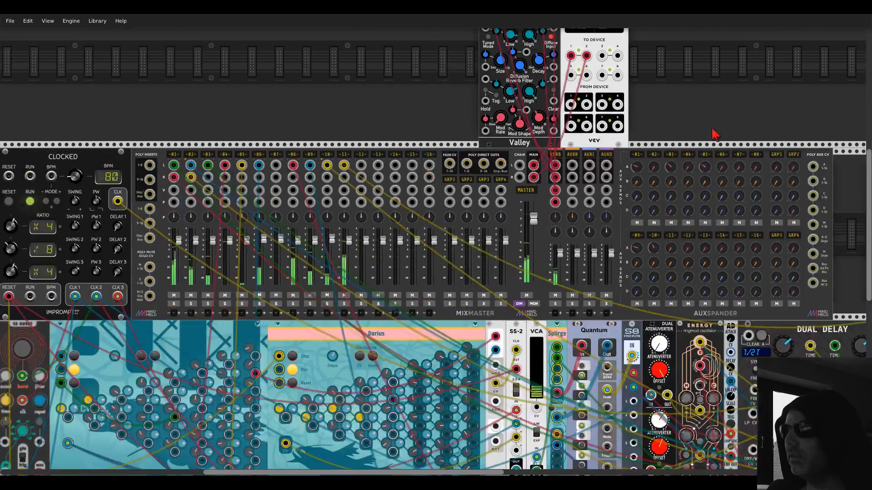
right_click(345, 154)
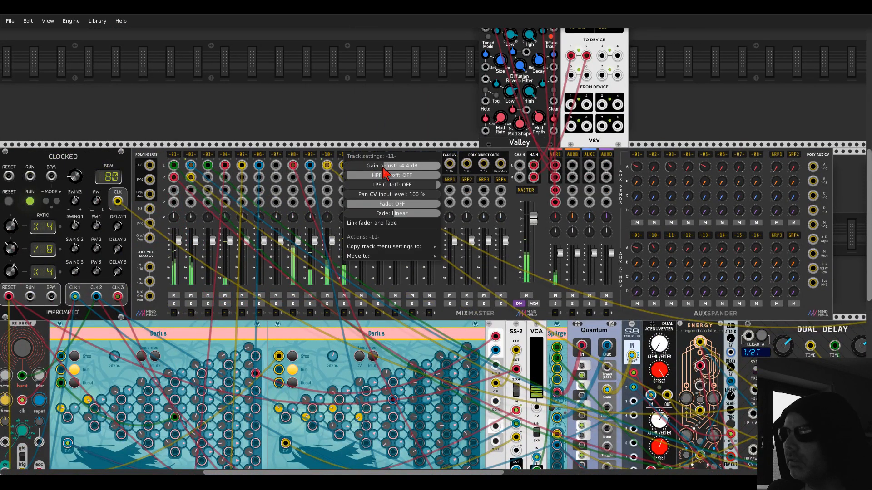
left_click(342, 175)
right_click(345, 154)
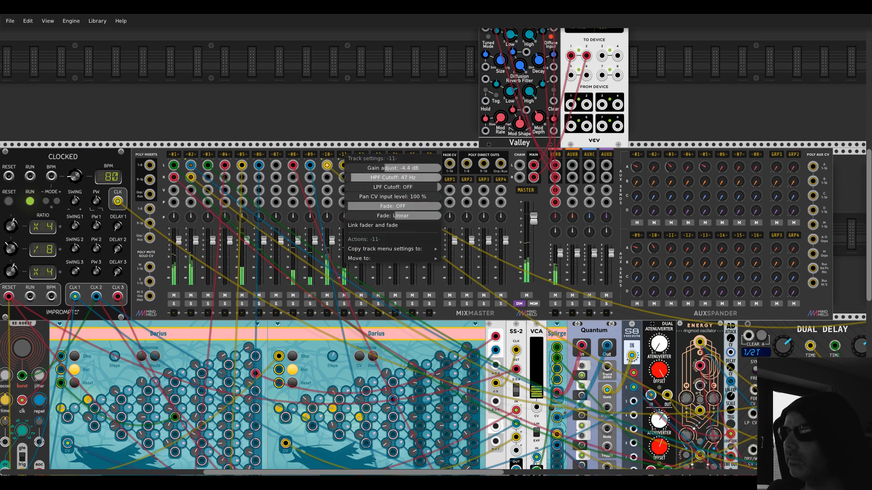
left_click(750, 122)
- Fine-tune the Fold and Saturate amounts of the Debriatus beside the Complex Simpler
left_click_drag(750, 122, 248, 128)
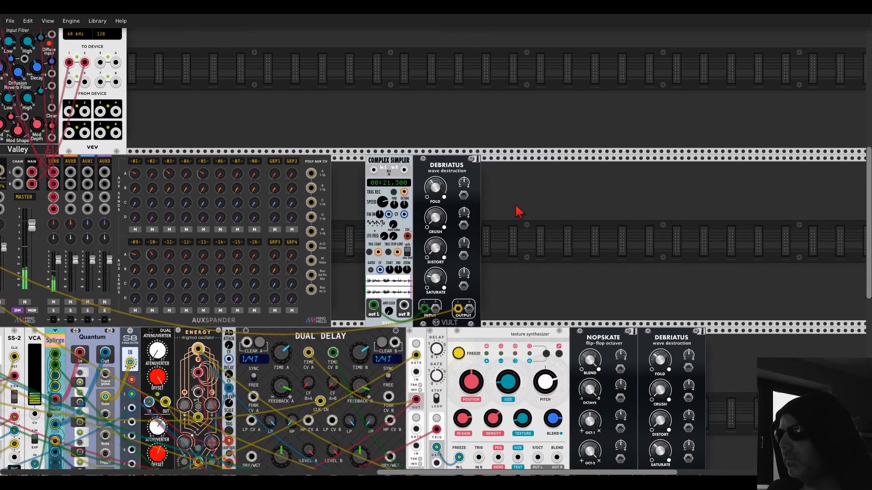
scroll(366, 229, "up", 2)
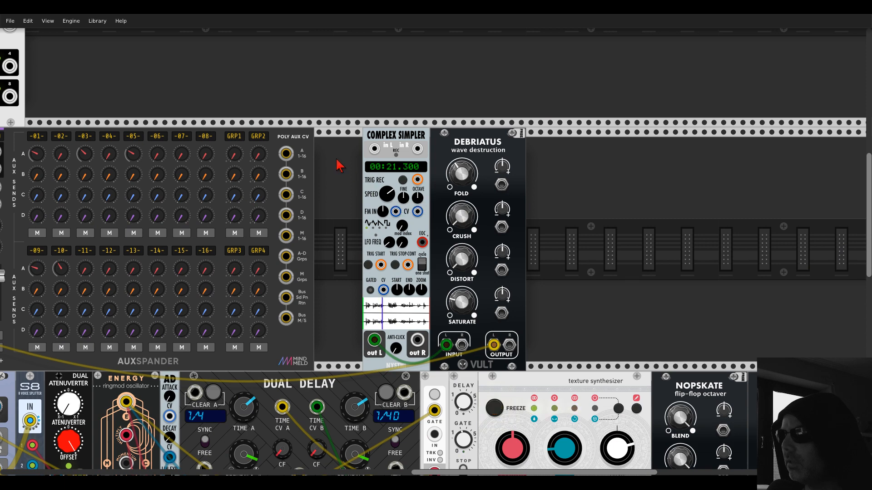
scroll(338, 164, "up", 1)
left_click_drag(461, 197, 461, 195)
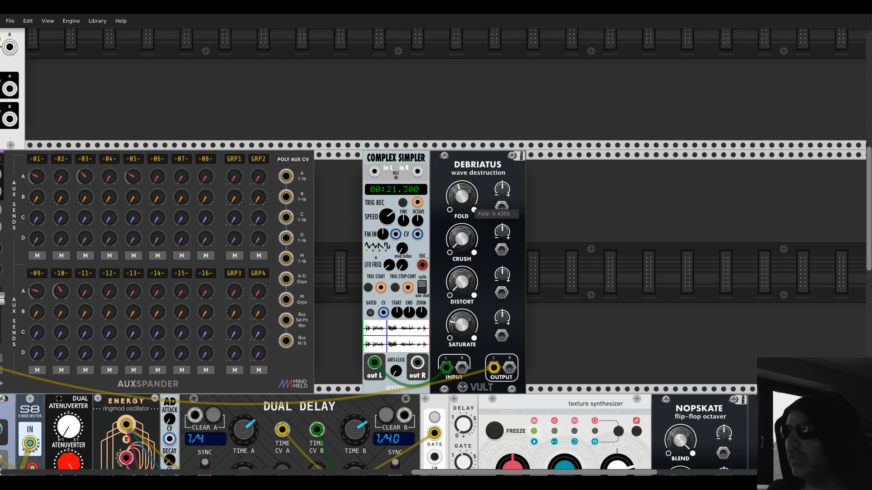
left_click_drag(459, 316, 460, 328)
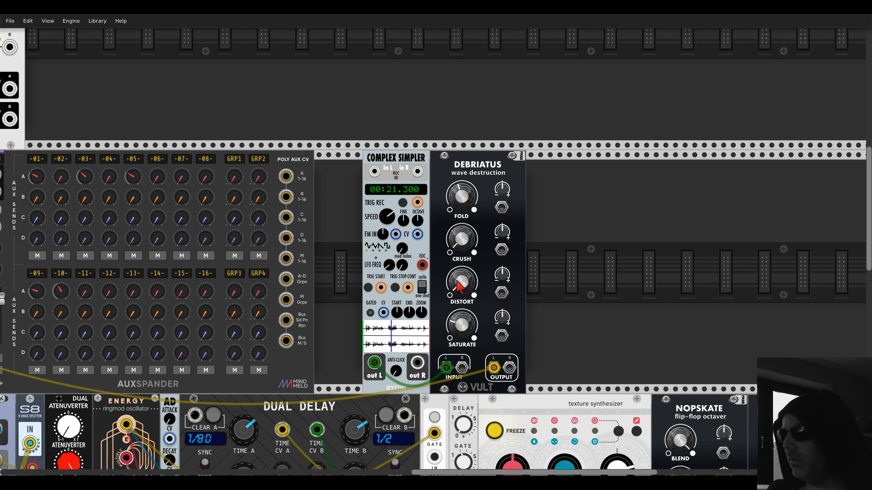
left_click_drag(461, 207, 461, 214)
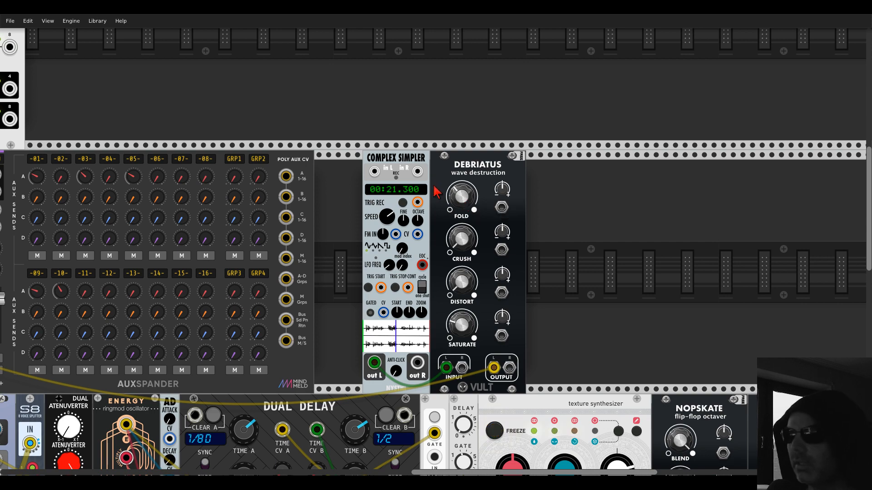
- Set MixMaster track 11's gain adjustment to -3.8 dB and its VERB send on the Auxspander to about -16.4 dB
left_click_drag(337, 148, 654, 129)
scroll(656, 91, "left", 10)
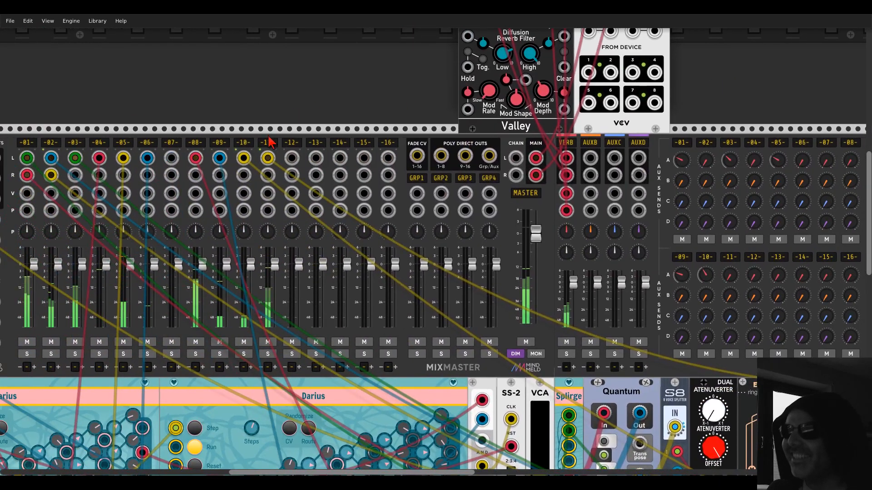
right_click(269, 142)
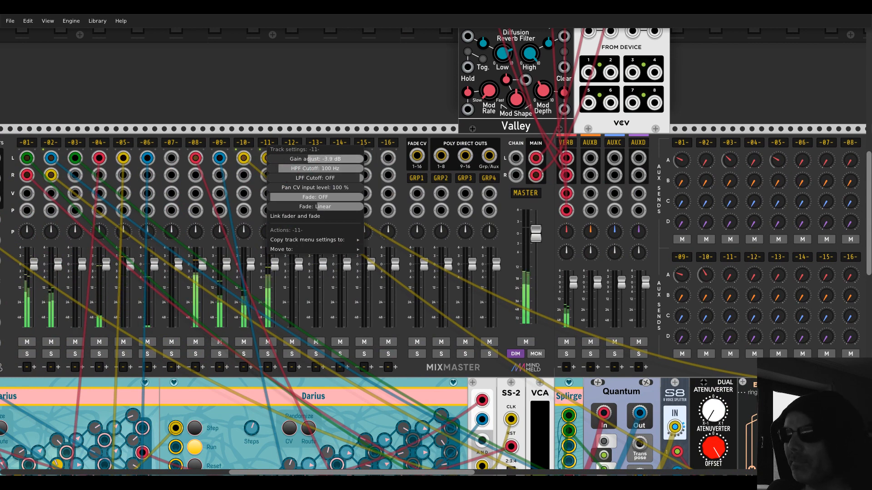
left_click(304, 125)
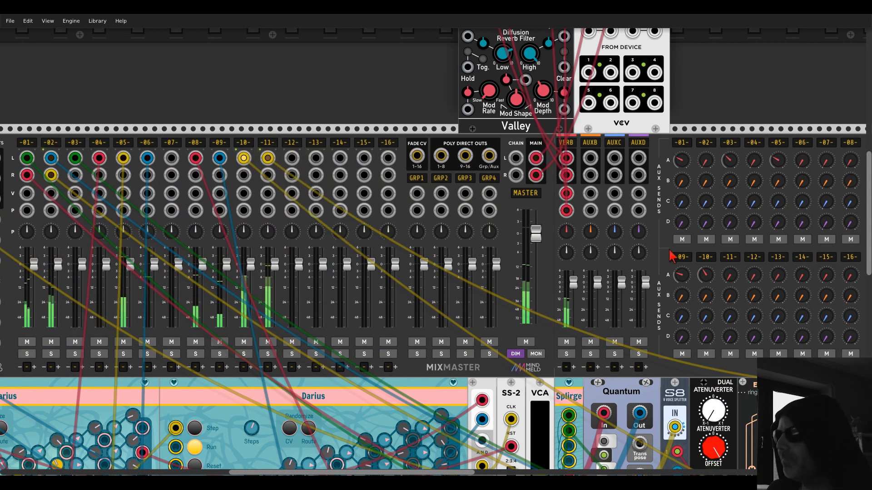
left_click_drag(729, 274, 729, 282)
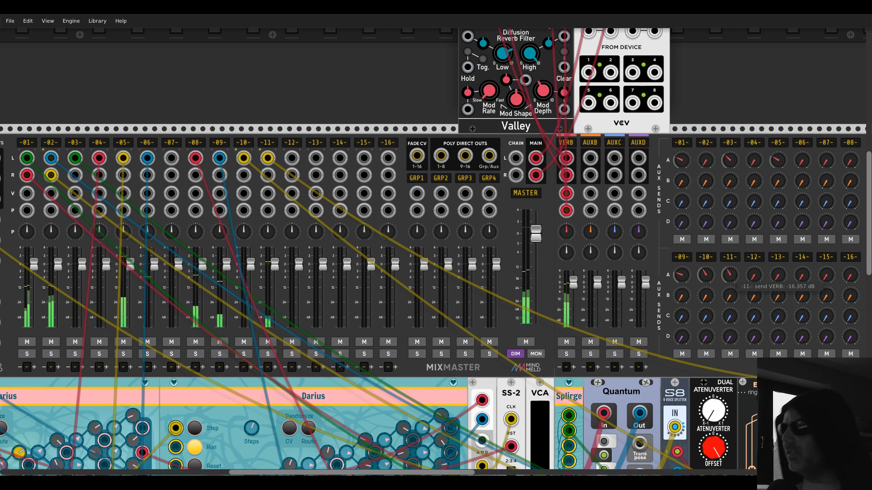
- Search the module library for "blob" and add the Chronoblob delay after the Debriatus in the mixer row
left_click_drag(729, 129, 229, 113)
left_click_drag(728, 215, 666, 223)
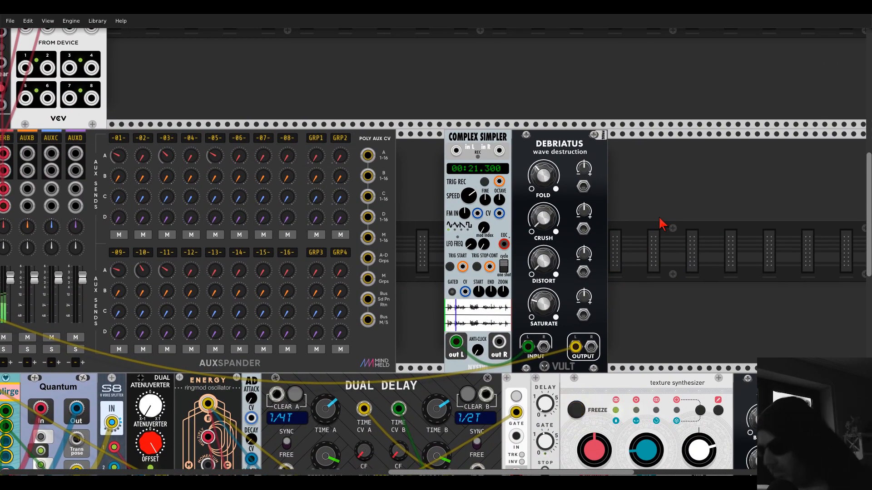
right_click(662, 224)
type("blob")
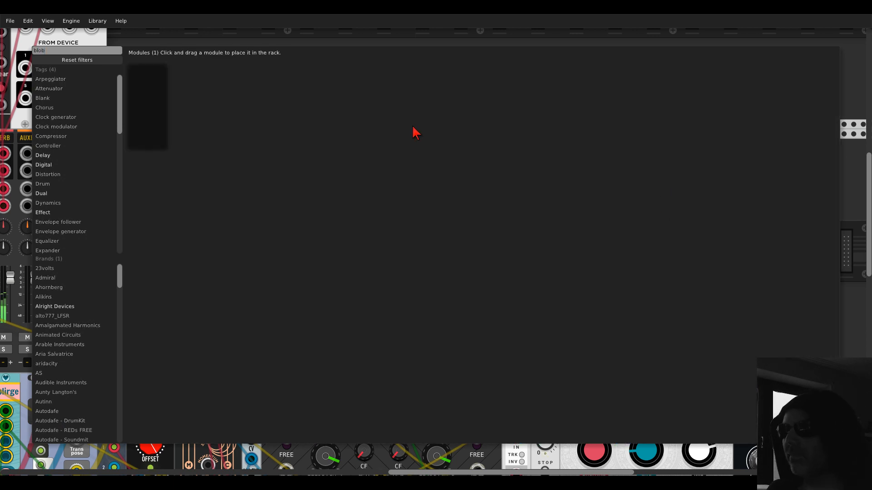
left_click(153, 78)
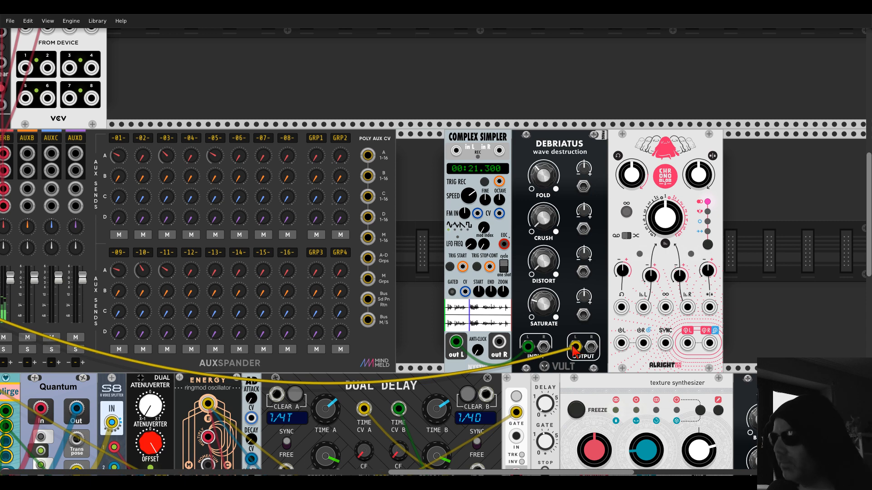
- Search the module library for "tang" and add the Vult Tangents filter between the Debriatus and the Chronoblob
left_click_drag(633, 153, 711, 157)
right_click(663, 187)
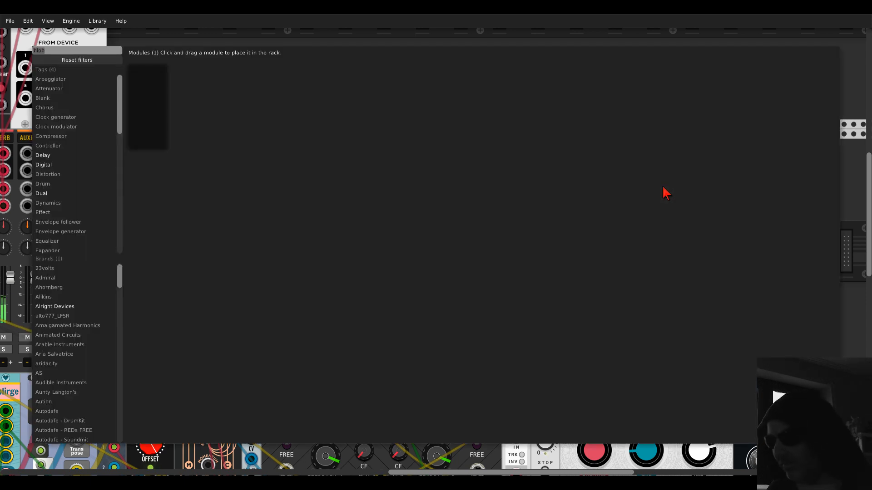
type("tang")
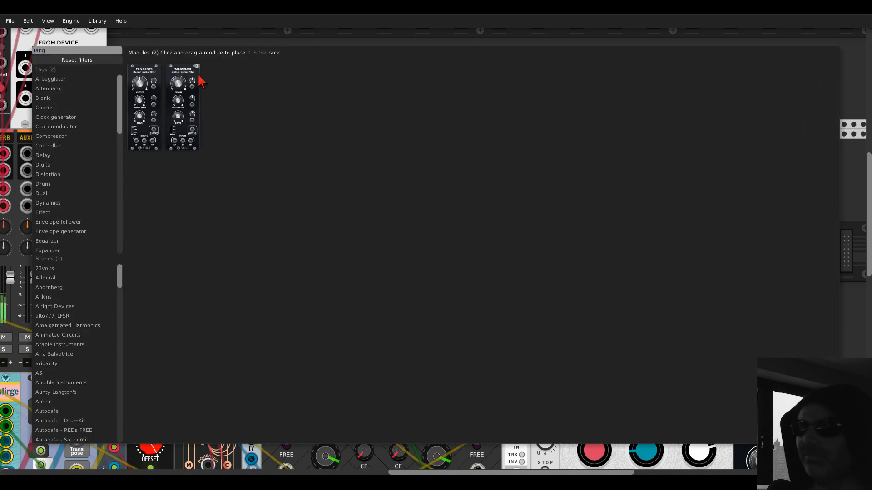
left_click_drag(198, 78, 642, 214)
left_click_drag(715, 155, 669, 254)
left_click_drag(736, 146, 703, 120)
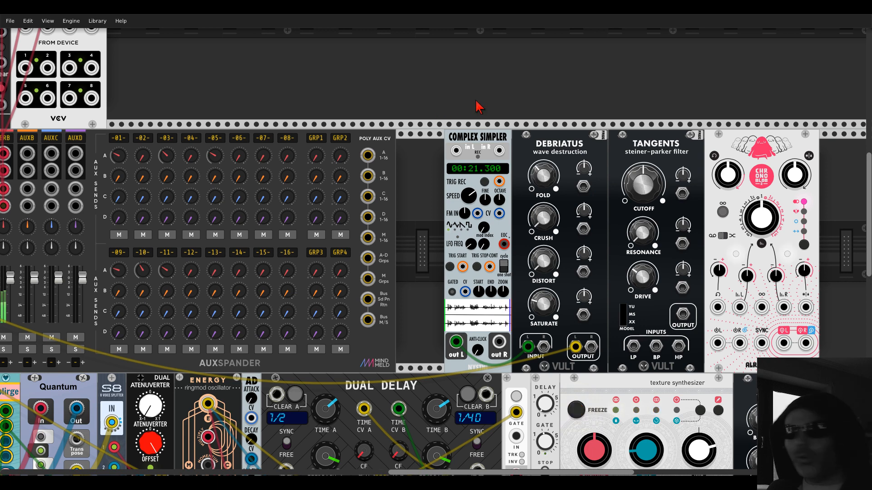
- Patch the Debriatus left output through the Tangents HP input into the Chronoblob's left input, raising the Tangents cutoff
scroll(603, 107, "right", 4)
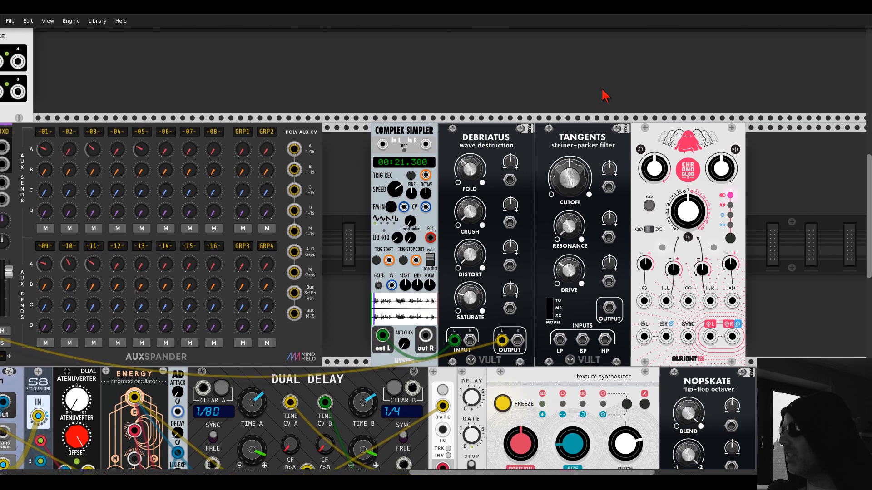
left_click_drag(595, 340, 492, 338)
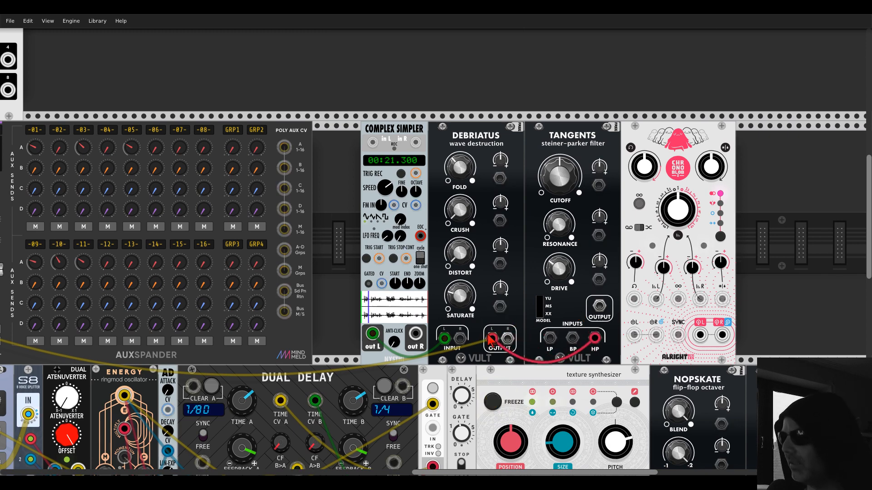
mouse_move(559, 176)
left_mouse_down()
mouse_move(559, 168)
mouse_move(569, 173)
left_mouse_up()
left_click_drag(602, 317, 634, 335)
scroll(611, 168, "down", 2)
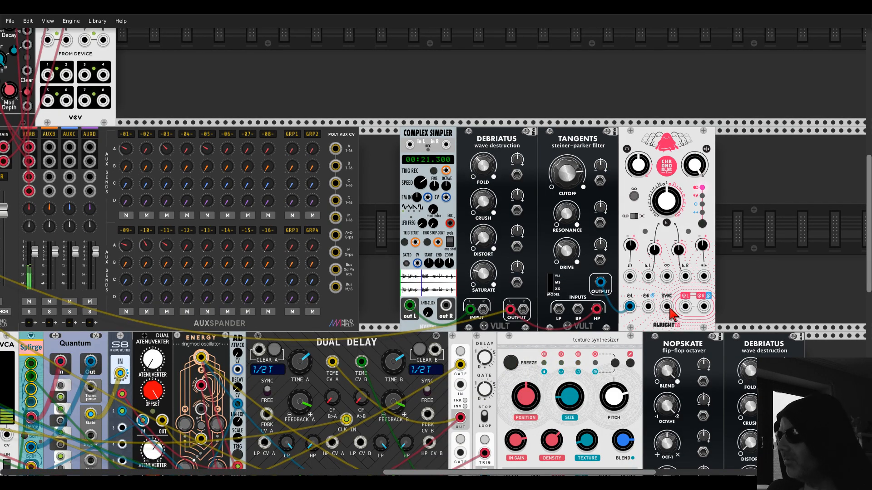
scroll(668, 300, "down", 3)
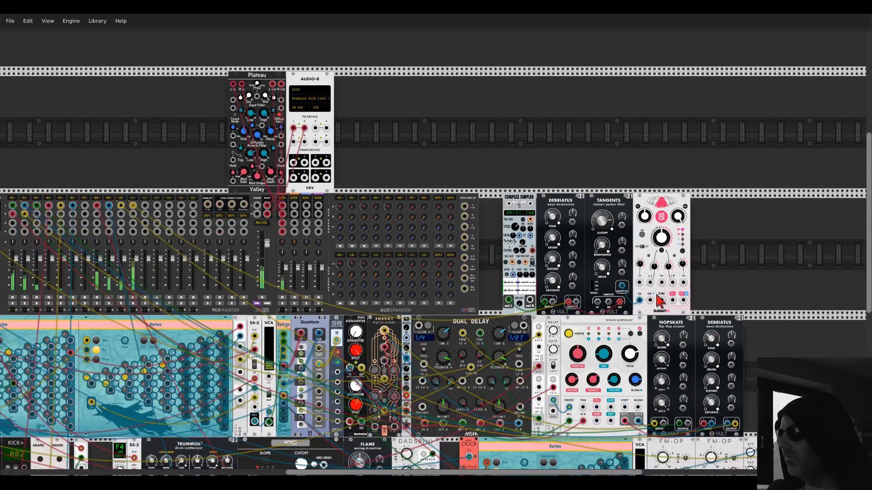
- Patch the Chronoblob delay's left and right outputs into MixMaster track 12
scroll(581, 169, "left", 3)
scroll(434, 272, "left", 1)
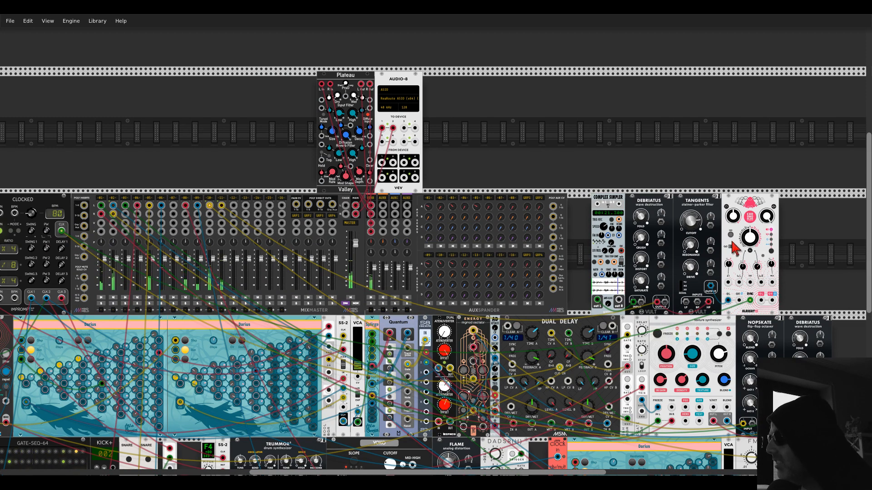
mouse_move(761, 300)
left_mouse_down()
mouse_move(254, 247)
mouse_move(229, 210)
mouse_move(757, 330)
mouse_move(773, 299)
left_mouse_up()
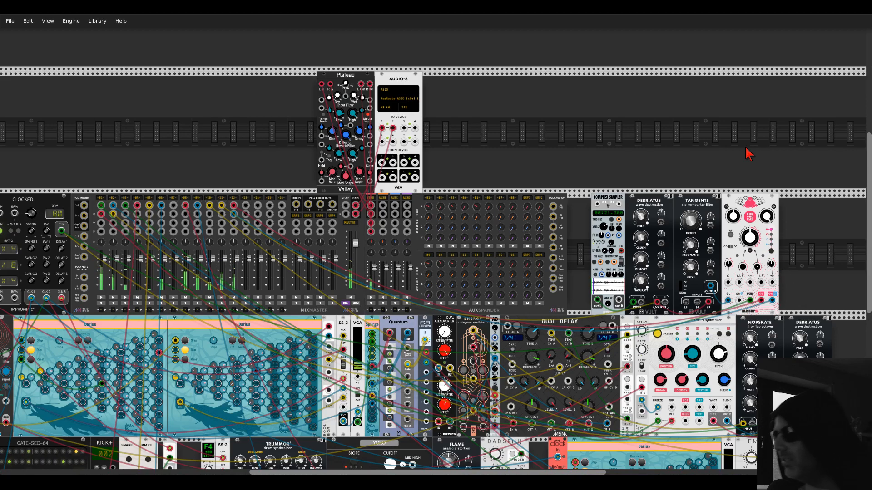
- Fine-tune the cutoff on the Tangents filter and set the Chronoblob's feedback to about 43%
left_click_drag(750, 177, 663, 130)
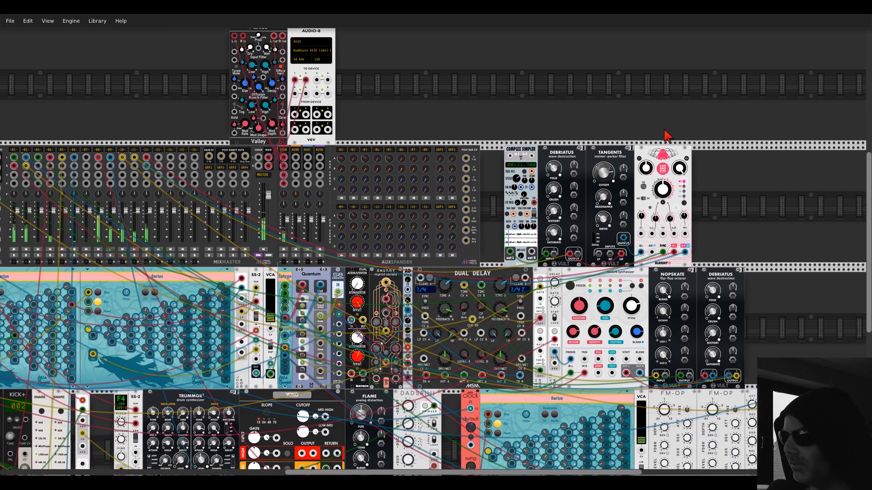
scroll(495, 181, "up", 1)
scroll(495, 186, "up", 1)
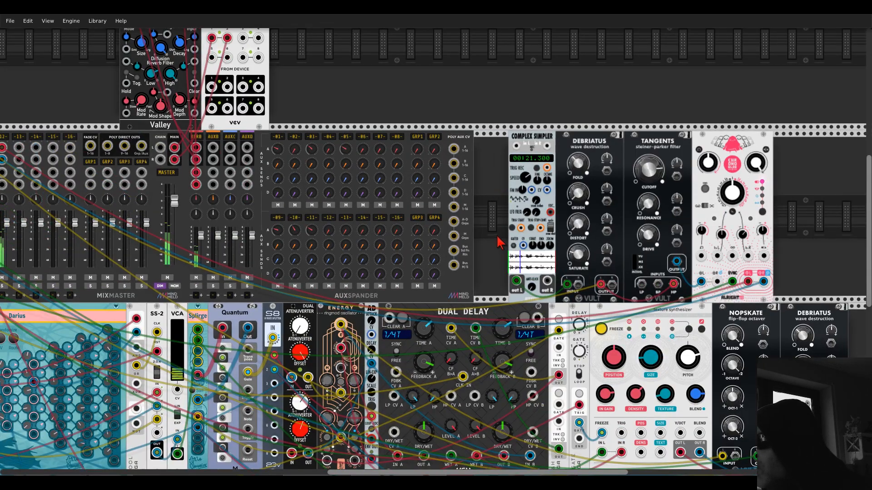
scroll(500, 243, "up", 1)
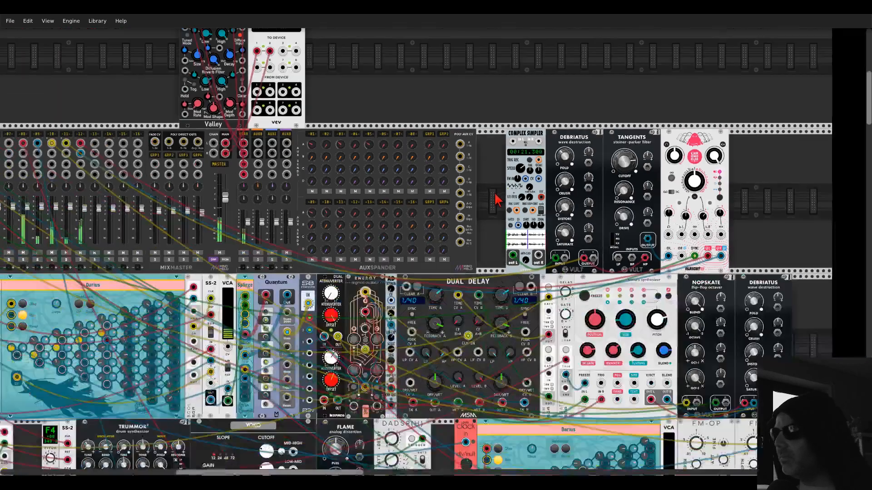
scroll(513, 195, "down", 3)
left_click_drag(635, 163, 628, 176)
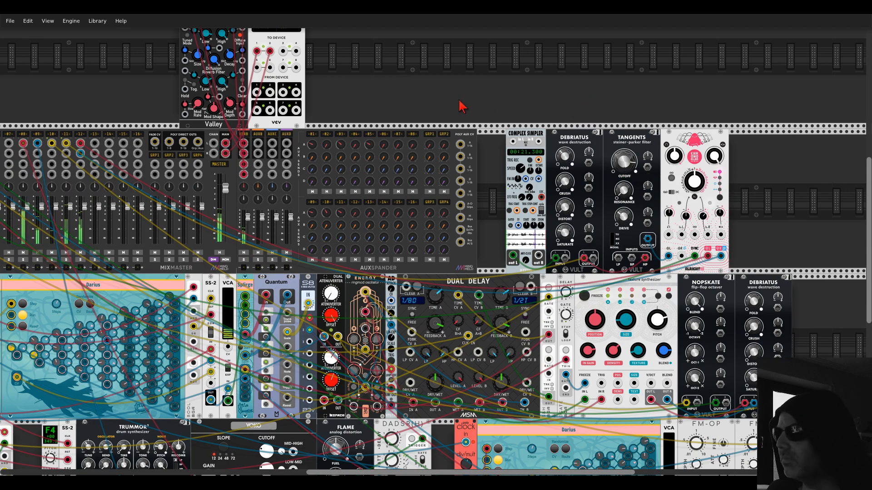
left_click_drag(682, 163, 681, 175)
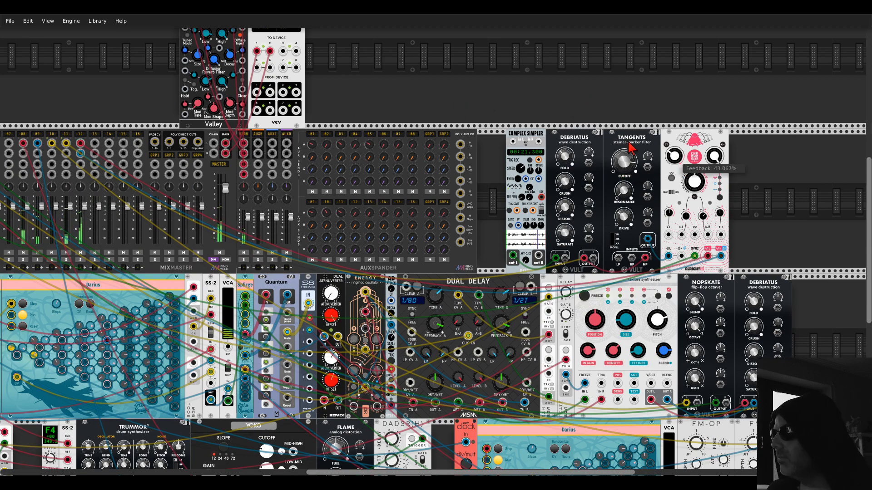
- Lower the gain adjustment of MixMaster track 12 in its track settings
left_click_drag(354, 85, 801, 94)
scroll(529, 166, "up", 2)
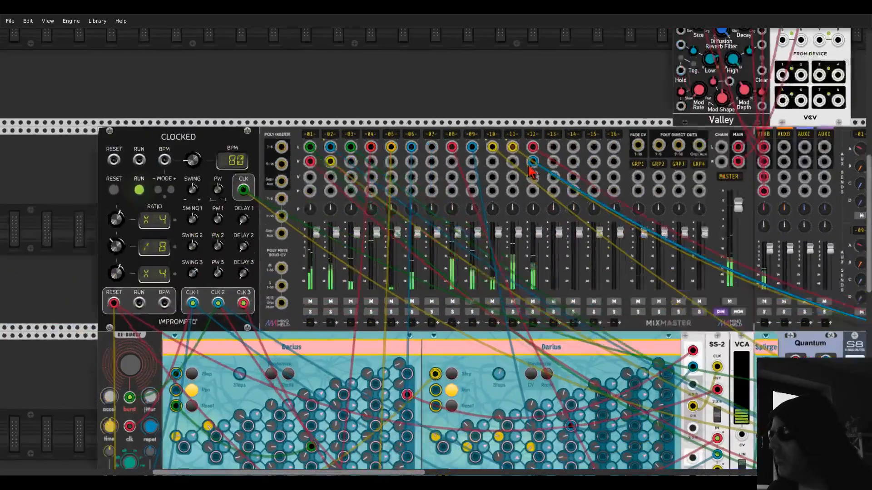
right_click(533, 134)
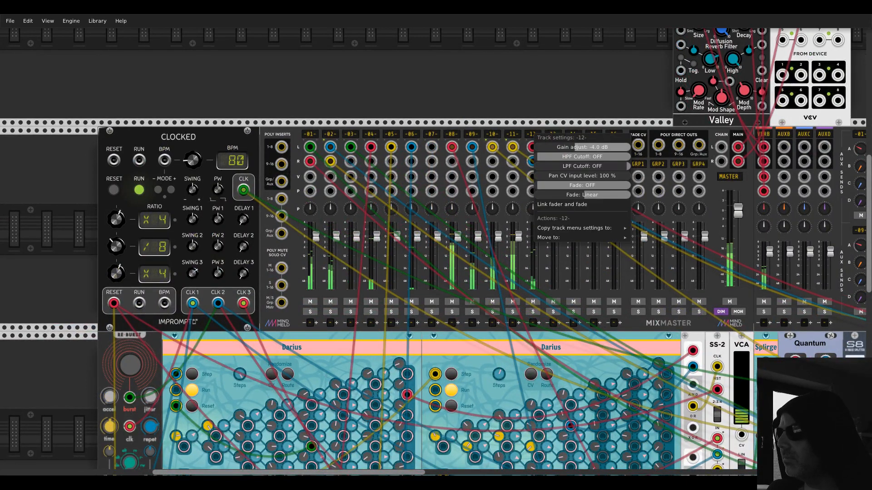
left_click_drag(582, 147, 561, 148)
left_click(555, 109)
left_click_drag(598, 105, 152, 56)
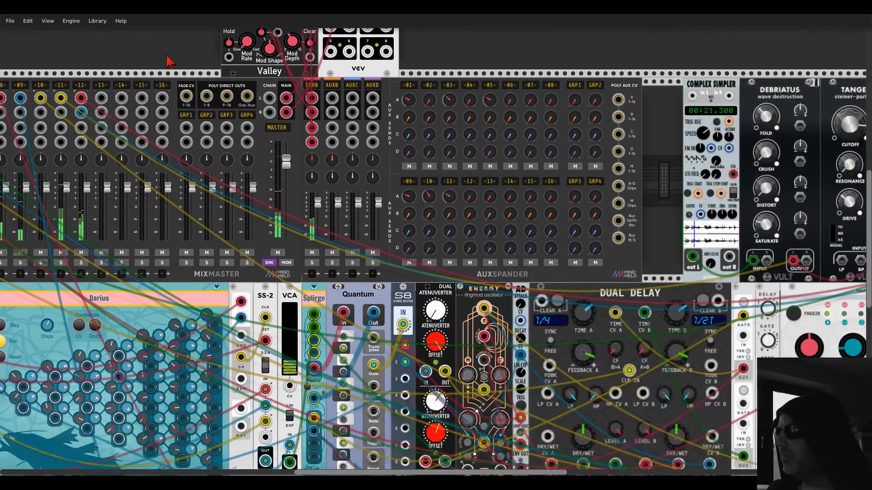
left_click_drag(718, 62, 495, 68)
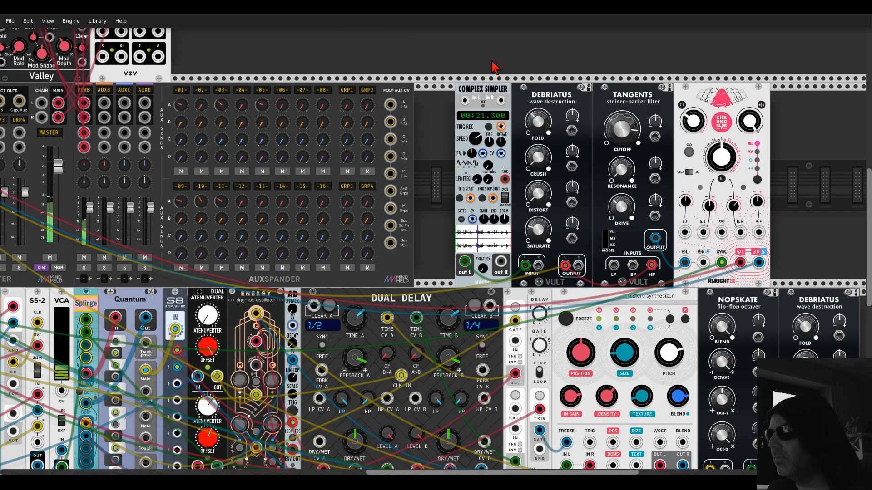
scroll(482, 67, "down", 3)
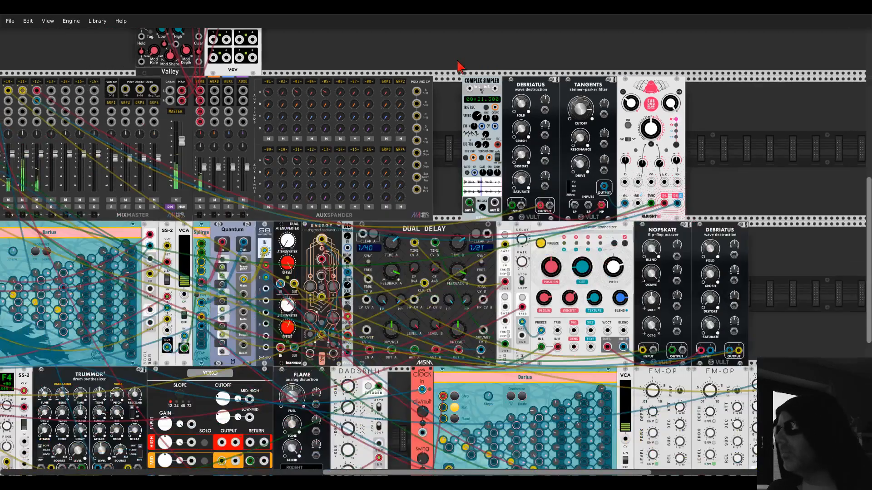
mouse_move(477, 122)
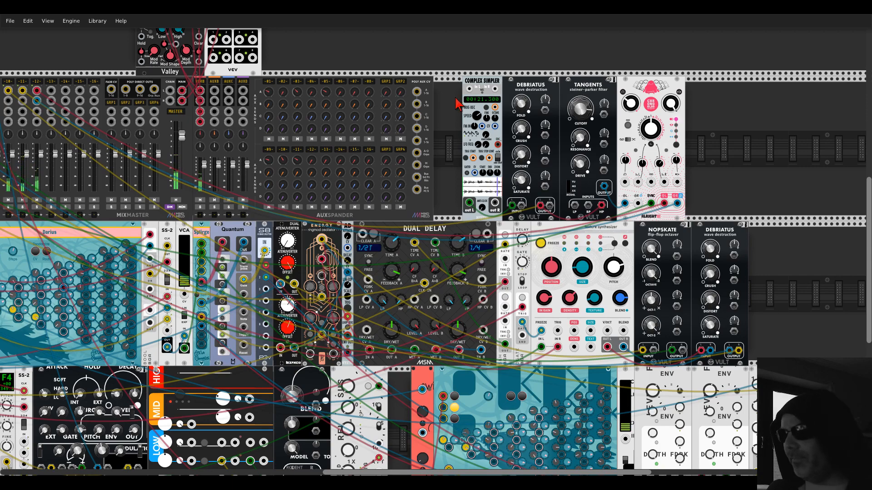
scroll(457, 105, "down", 2)
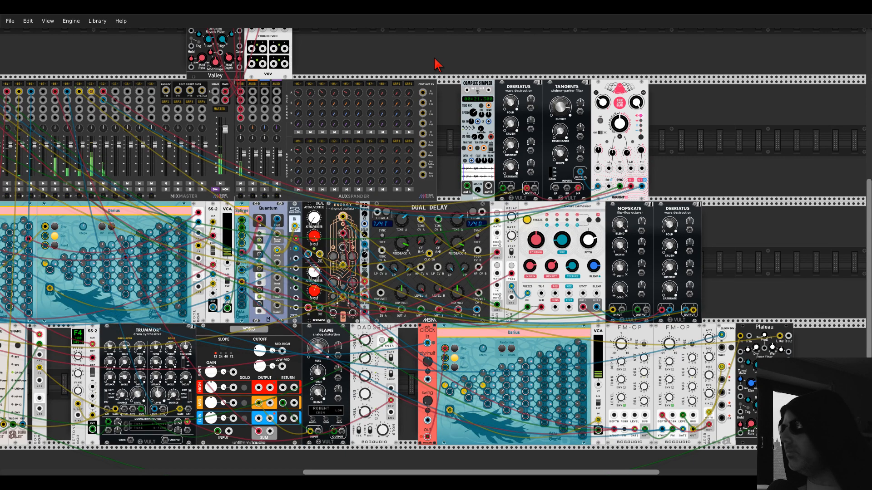
right_click(703, 155)
type("s")
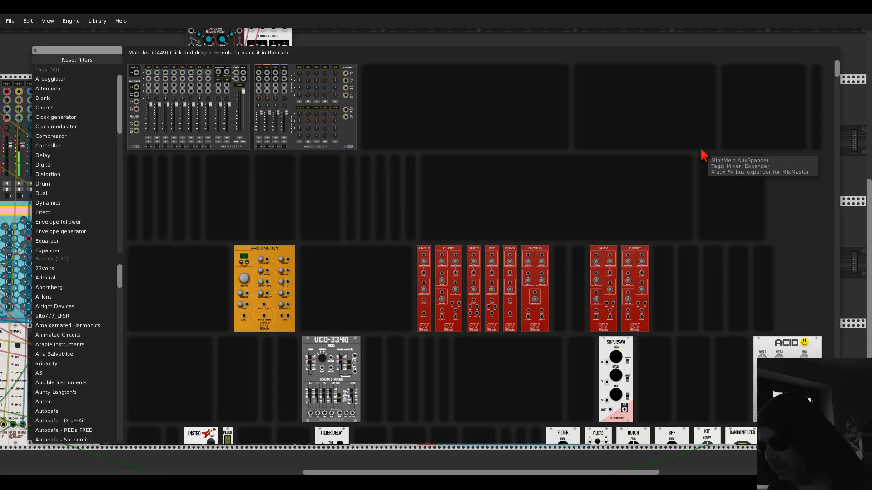
type("im")
left_click(854, 52)
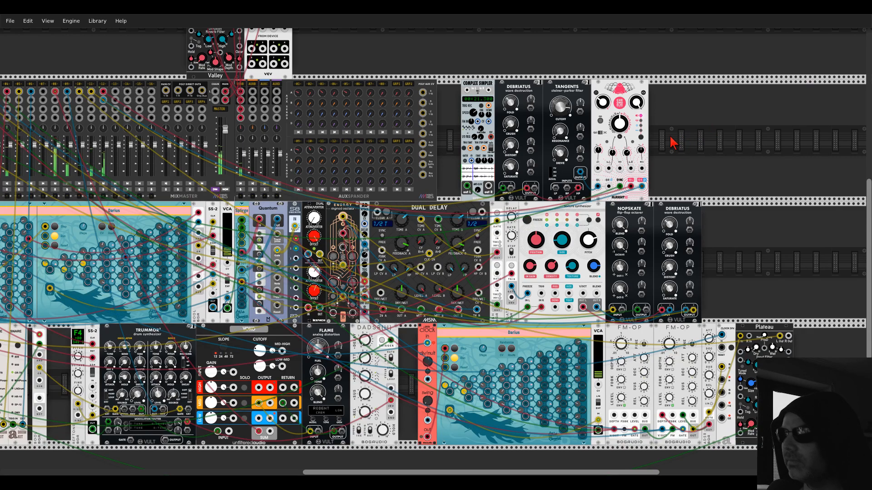
- Set the Complex Simpler's speed to about 0.65 and manually trigger the start of its sample
scroll(477, 112, "up", 5)
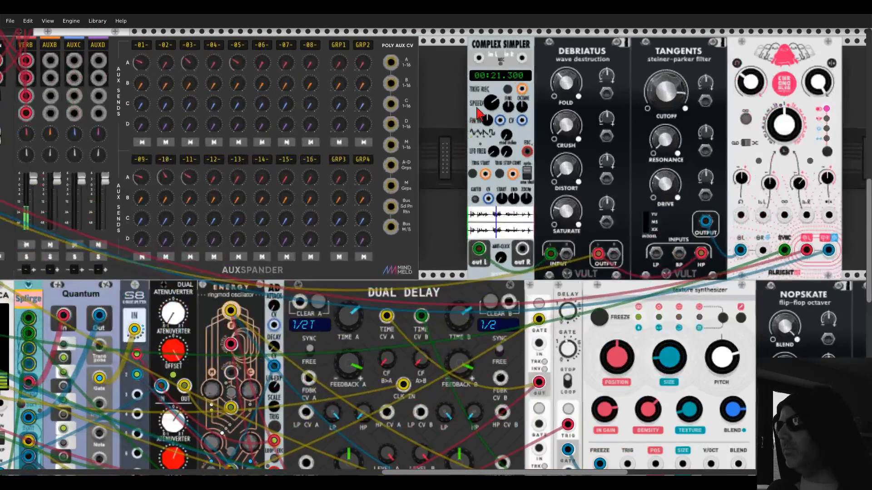
mouse_move(490, 107)
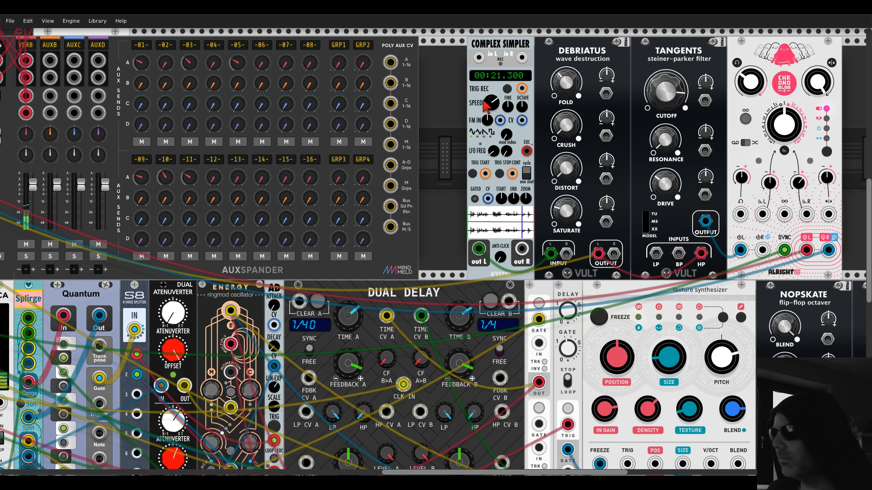
left_click_drag(487, 102, 491, 109)
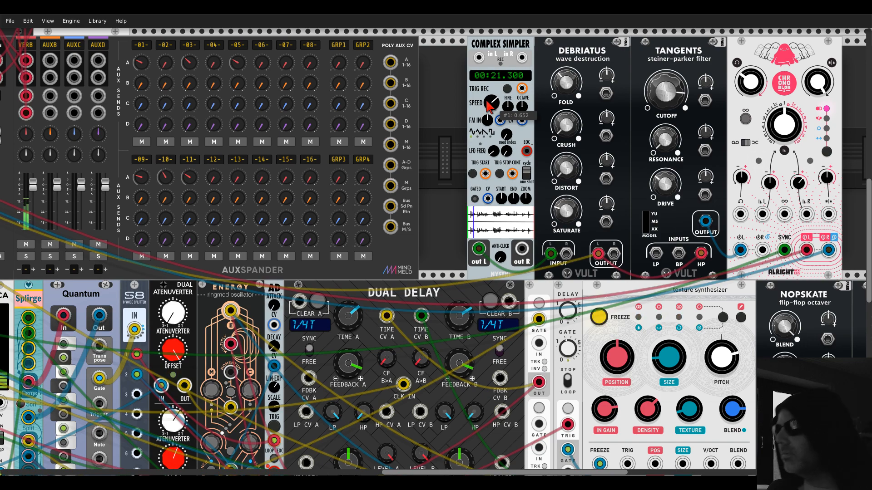
scroll(462, 116, "down", 2)
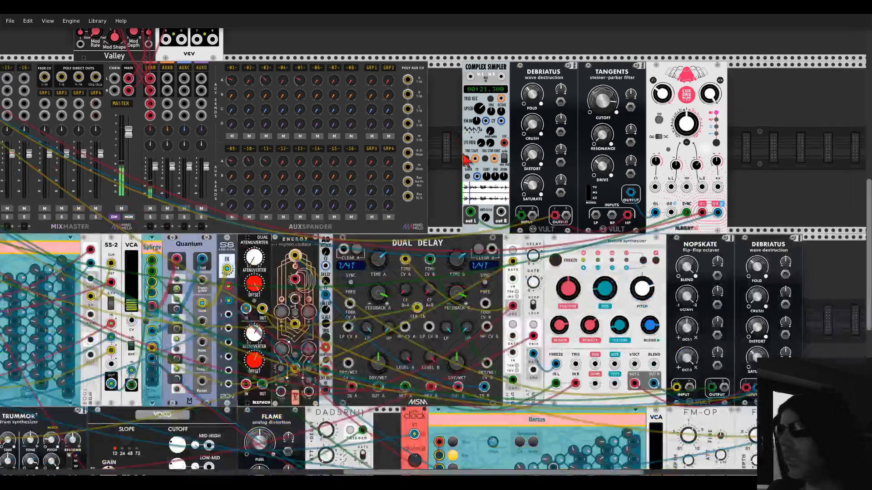
scroll(472, 161, "up", 3)
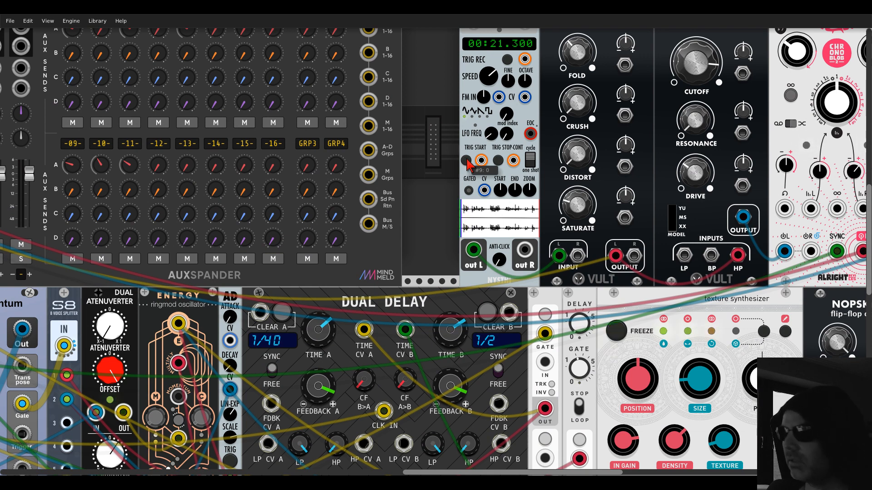
left_click(466, 161)
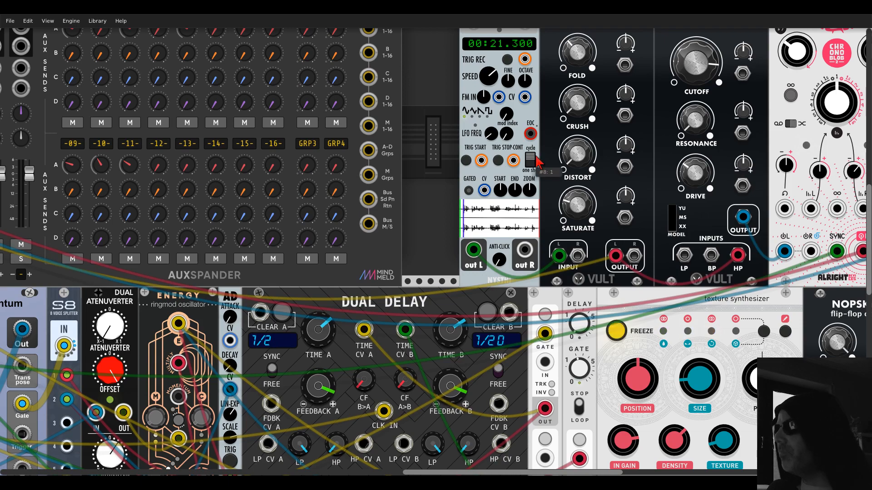
- Set the audio engine to run on 4 threads
scroll(431, 152, "down", 3)
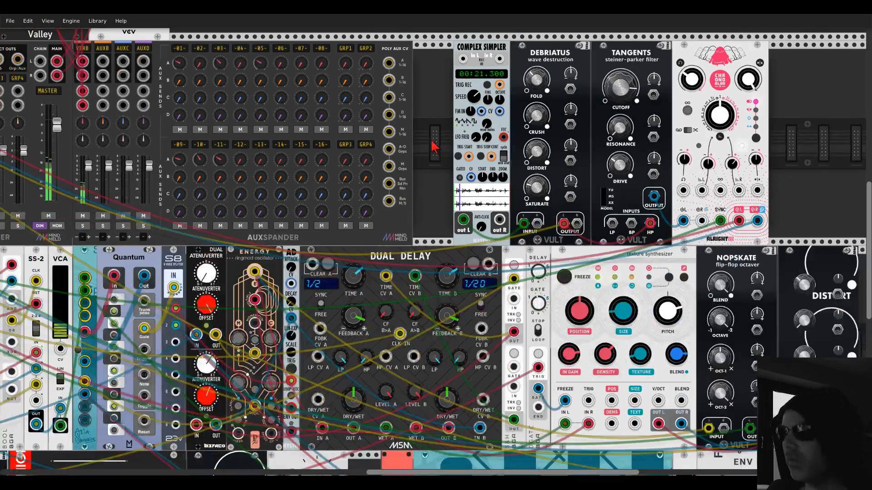
scroll(599, 348, "down", 4)
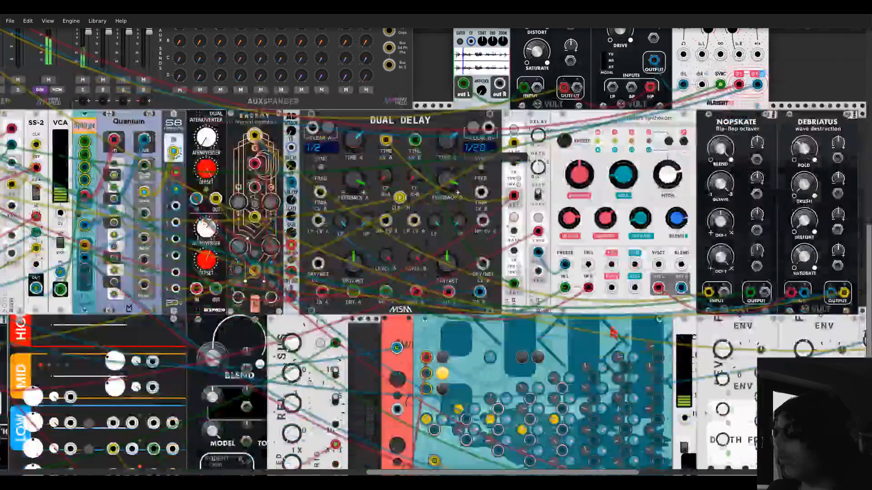
scroll(598, 348, "down", 3)
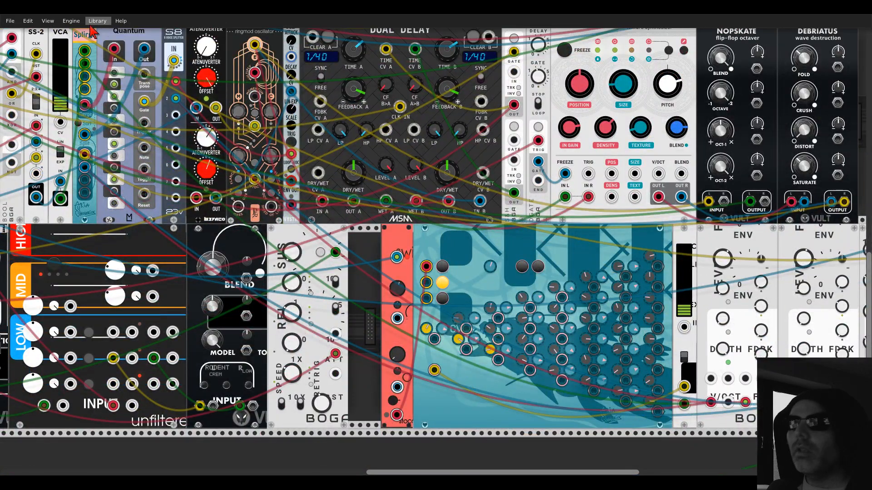
left_click(69, 25)
mouse_move(81, 49)
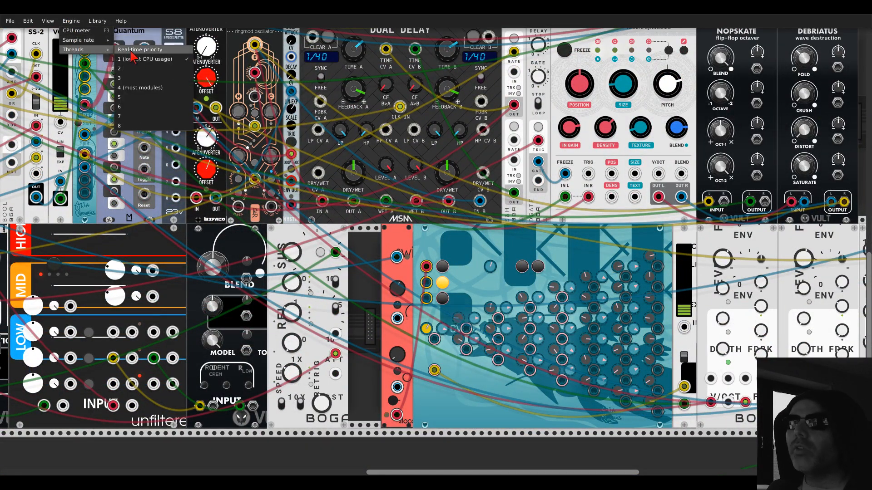
left_click(145, 88)
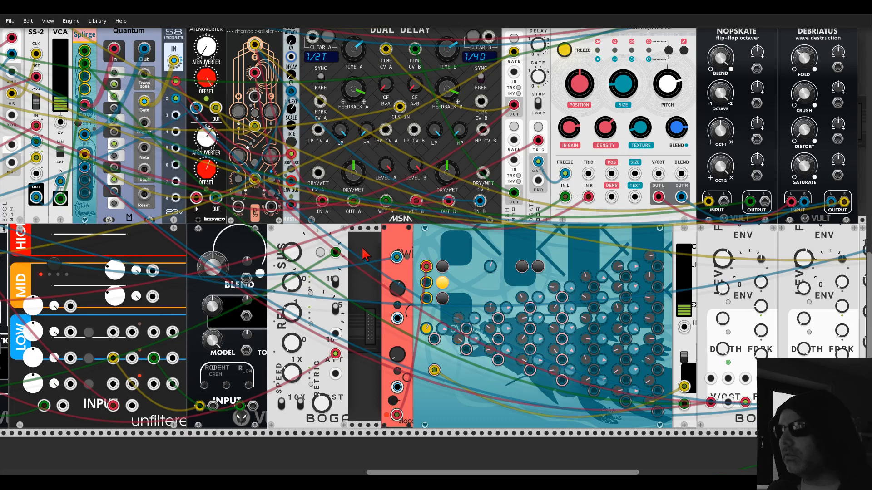
- Patch a Clock Div output into the Complex Simpler's Trig Start input
scroll(365, 254, "down", 1)
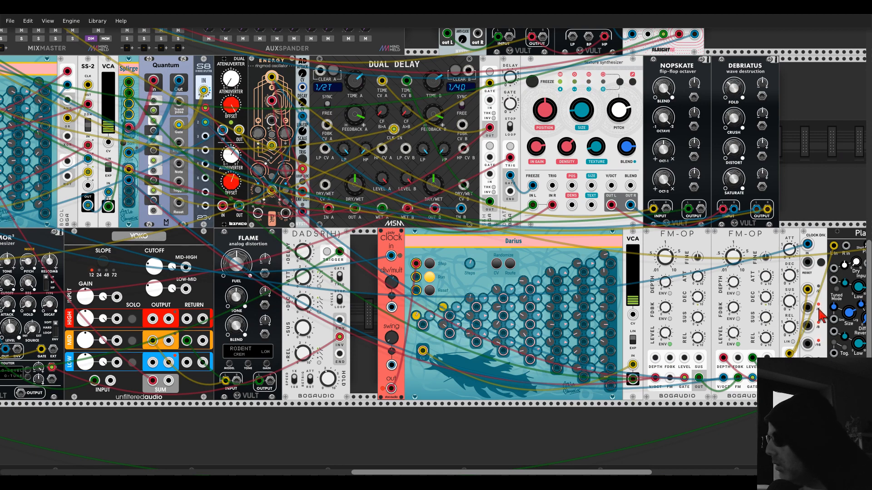
left_click_drag(809, 308, 452, 76)
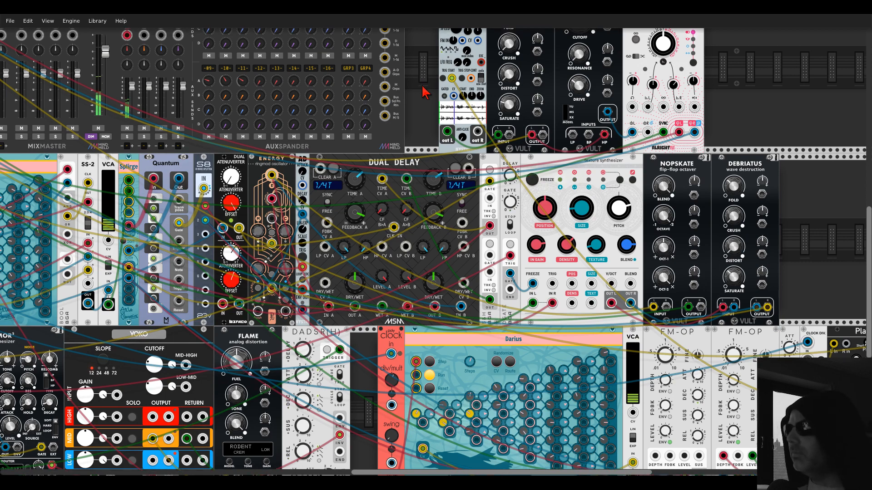
left_click_drag(424, 86, 404, 169)
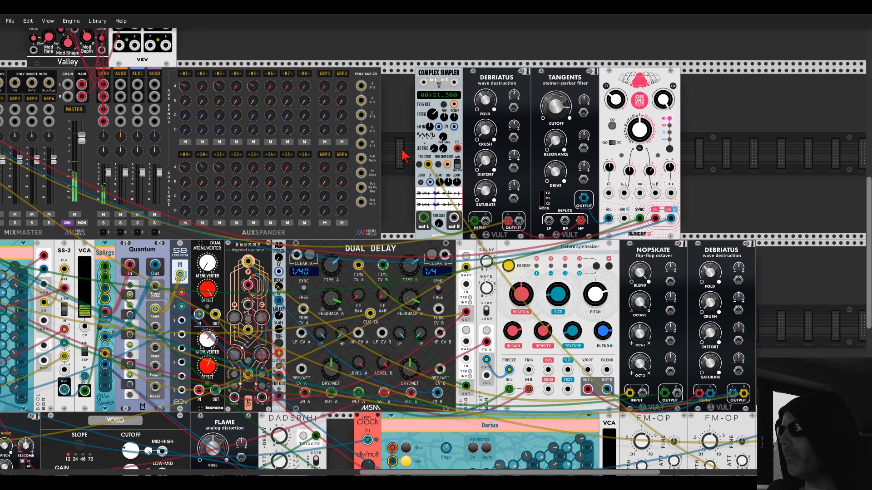
left_click_drag(402, 151, 293, 151)
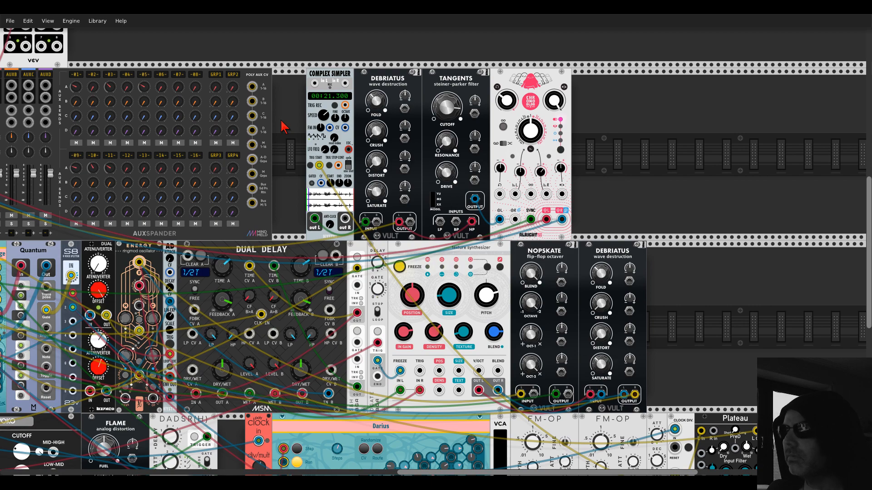
scroll(283, 126, "down", 5)
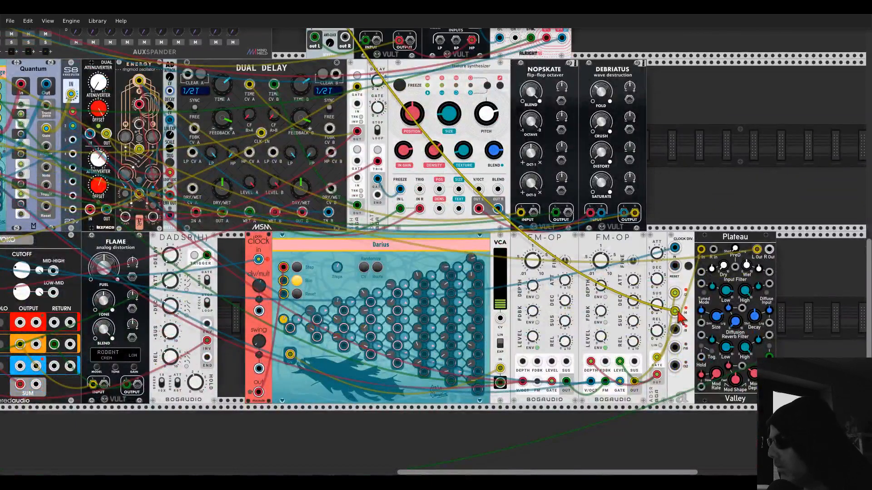
scroll(550, 142, "up", 4)
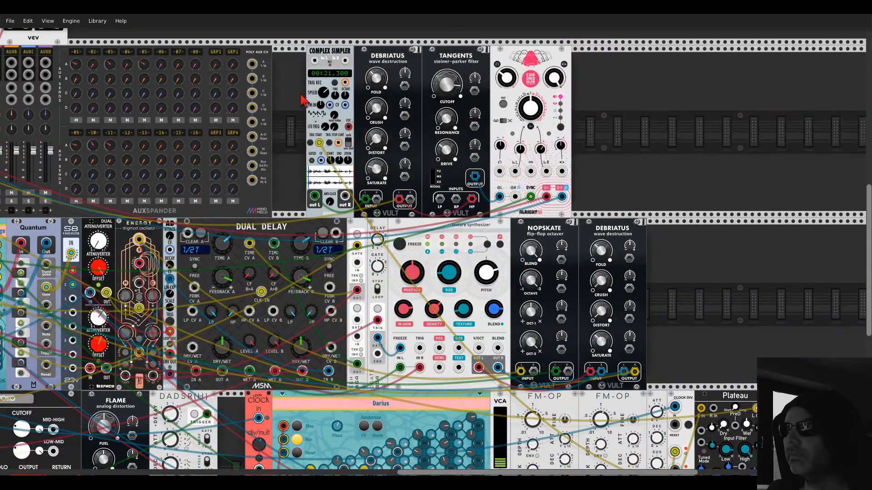
scroll(303, 100, "up", 2)
scroll(304, 100, "up", 1)
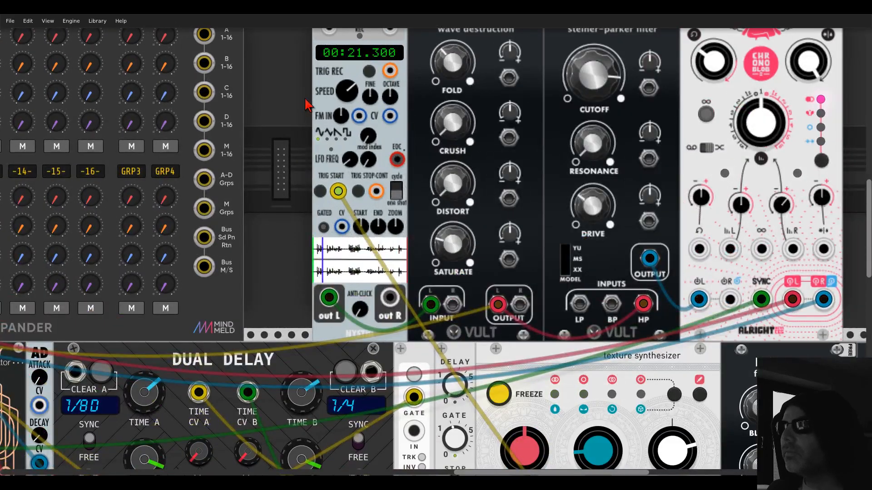
scroll(307, 106, "up", 1)
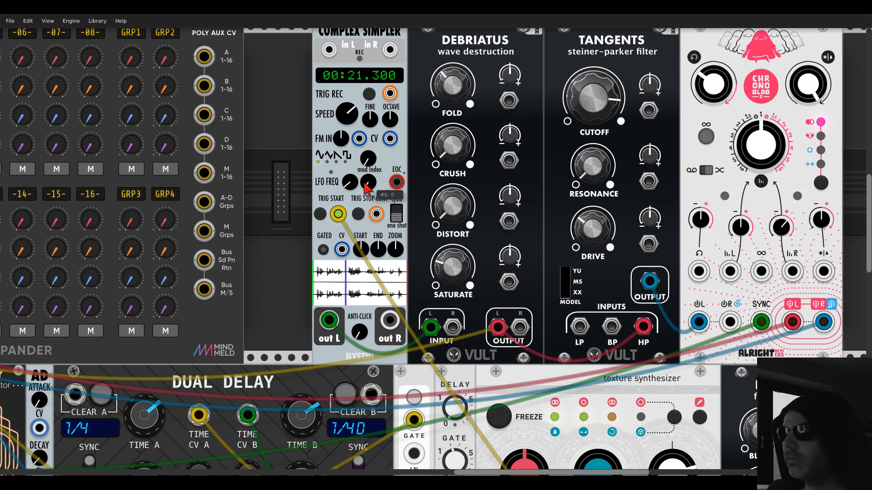
- Raise the Complex Simpler's two LFO modulation knobs beside the mod index label and move the sample start slightly later
left_click_drag(370, 184, 370, 136)
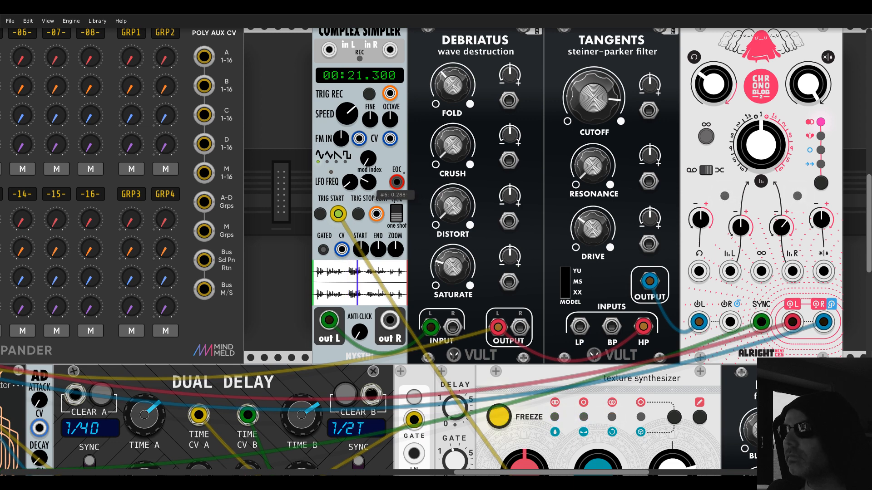
left_click_drag(366, 184, 367, 204)
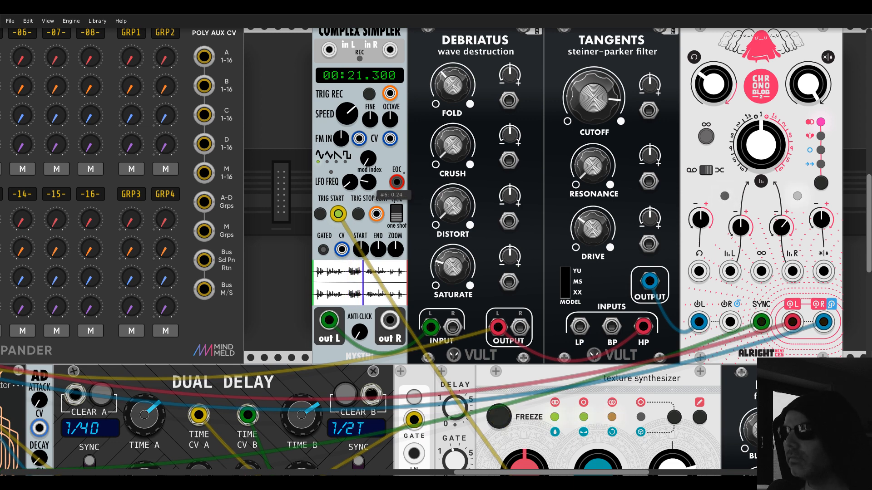
left_click_drag(366, 162, 366, 95)
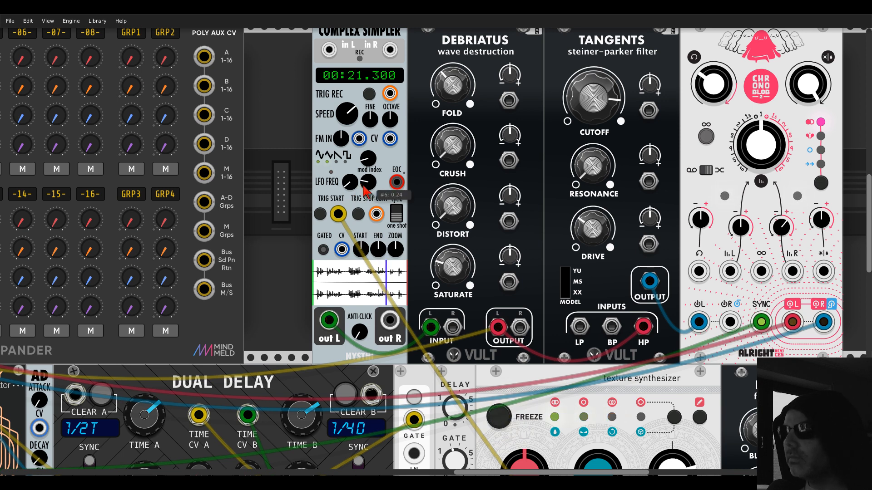
mouse_move(366, 191)
left_mouse_down()
mouse_move(365, 172)
mouse_move(365, 197)
left_mouse_up()
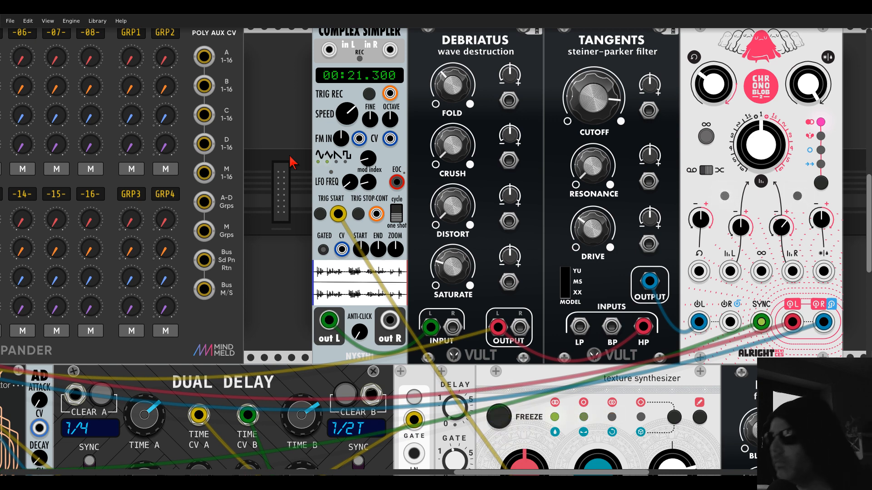
left_click_drag(360, 249, 361, 244)
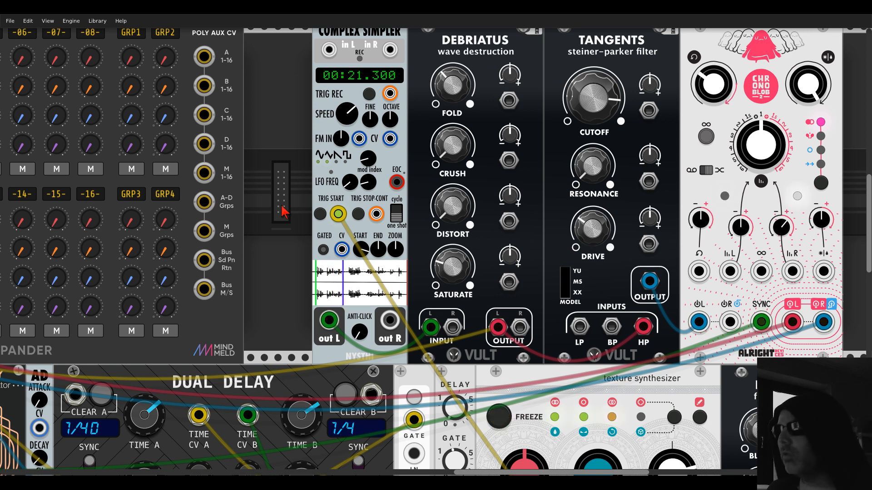
- Search the module library for "wave" and add the Blamsoft XFX Wave oscillator in the free space beyond the Chronoblob
scroll(281, 206, "down", 3)
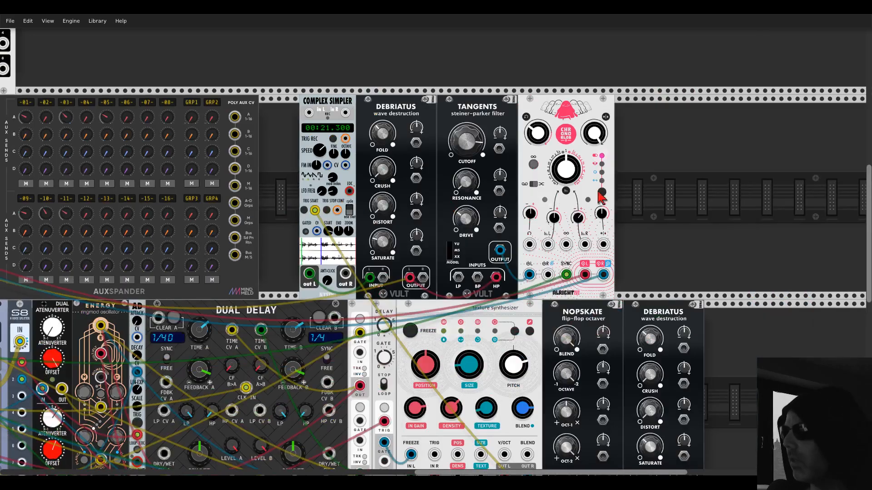
left_click_drag(592, 192, 422, 199)
left_click_drag(505, 174, 548, 189)
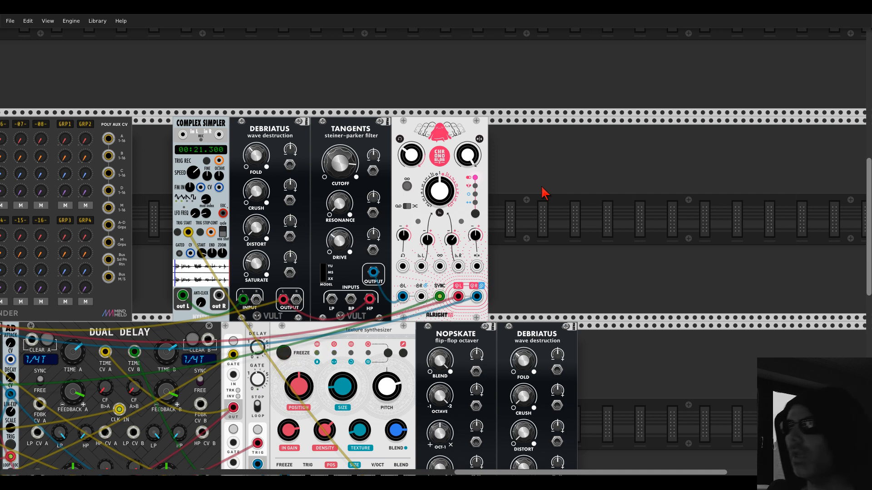
right_click(607, 214)
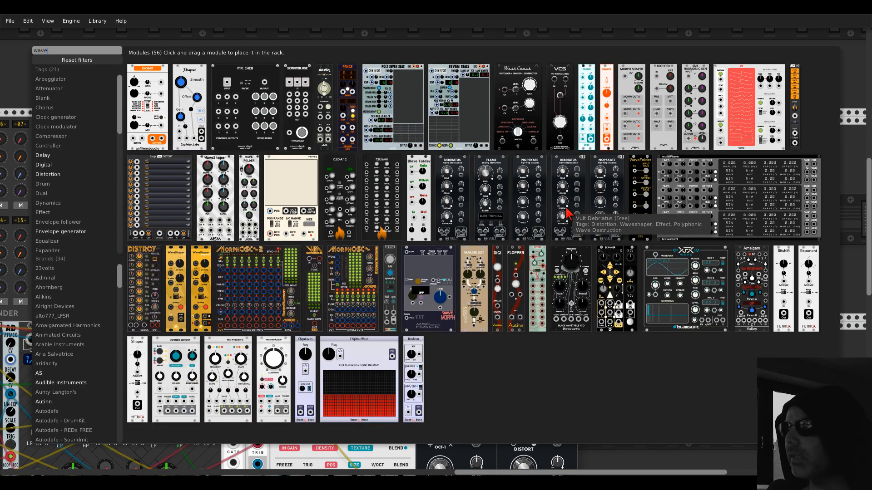
left_click(671, 257)
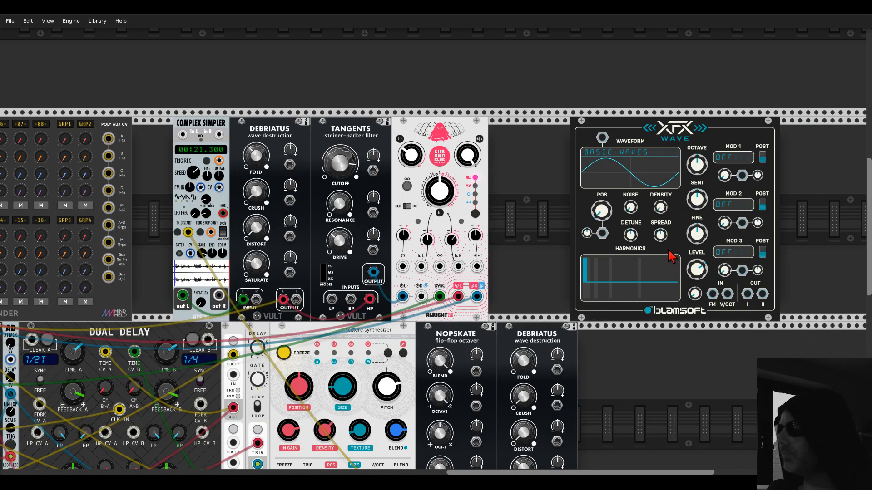
- Search the module library for "voco" and place the Surge VOC vocoder directly beside the XFX Wave
left_click_drag(579, 164, 372, 178)
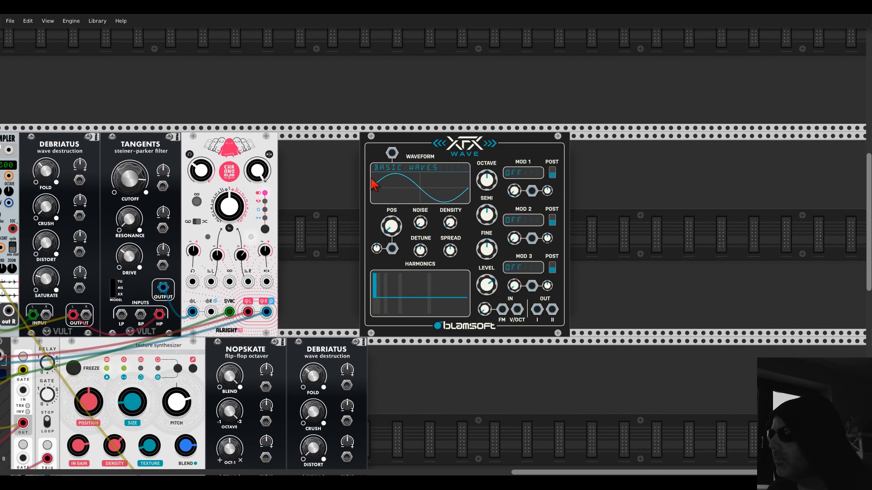
right_click(636, 204)
type("voco")
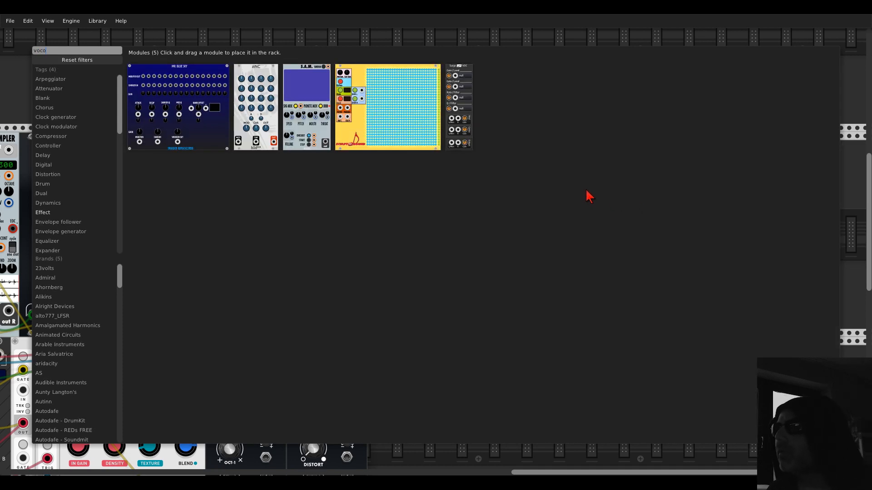
left_click_drag(459, 81, 593, 178)
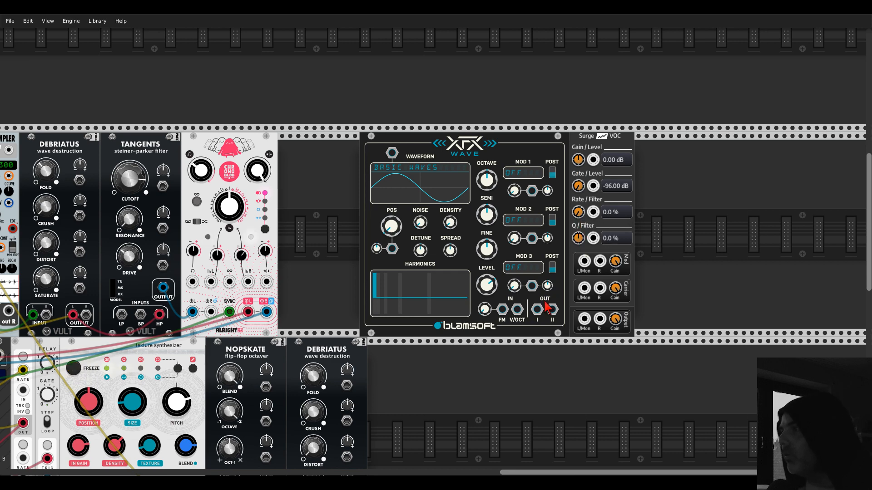
- Patch Complex Simpler out L to the vocoder's Mod input and both XFX Wave outputs to its Carrier inputs; set wave position to about 189
left_click_drag(537, 309, 47, 310)
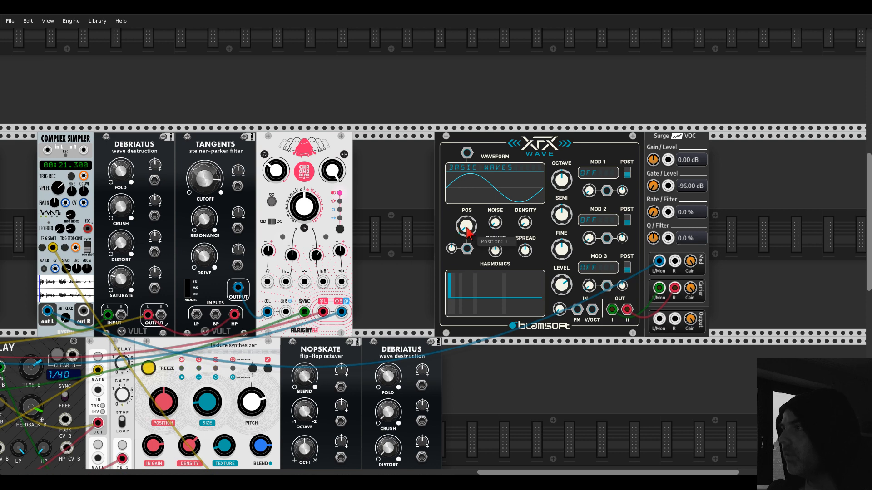
mouse_move(466, 226)
left_mouse_down()
mouse_move(466, 213)
mouse_move(466, 221)
left_mouse_up()
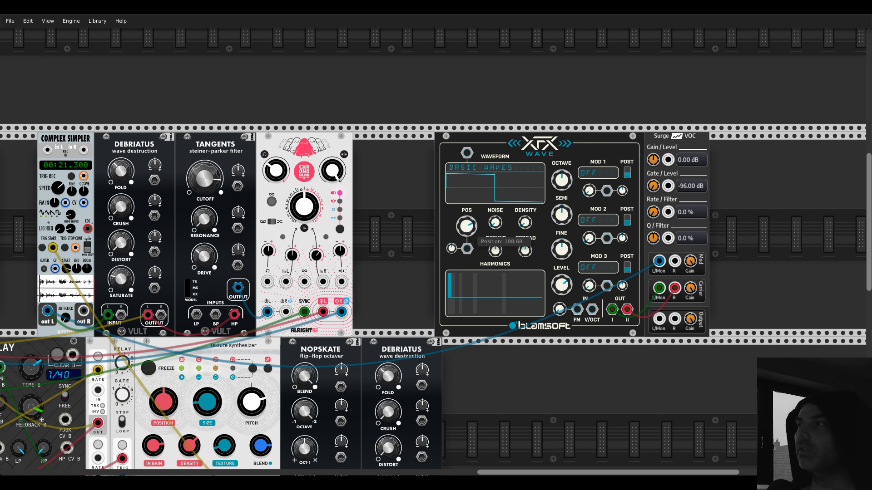
scroll(470, 234, "left", 5)
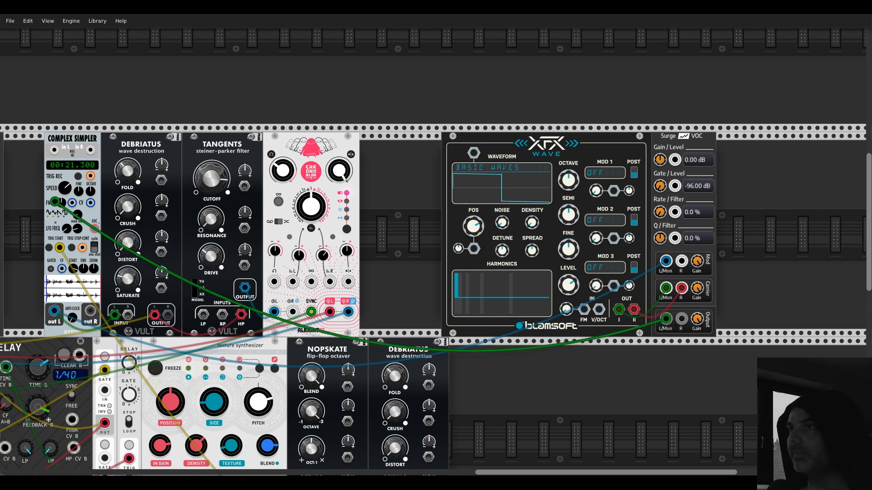
scroll(470, 234, "left", 15)
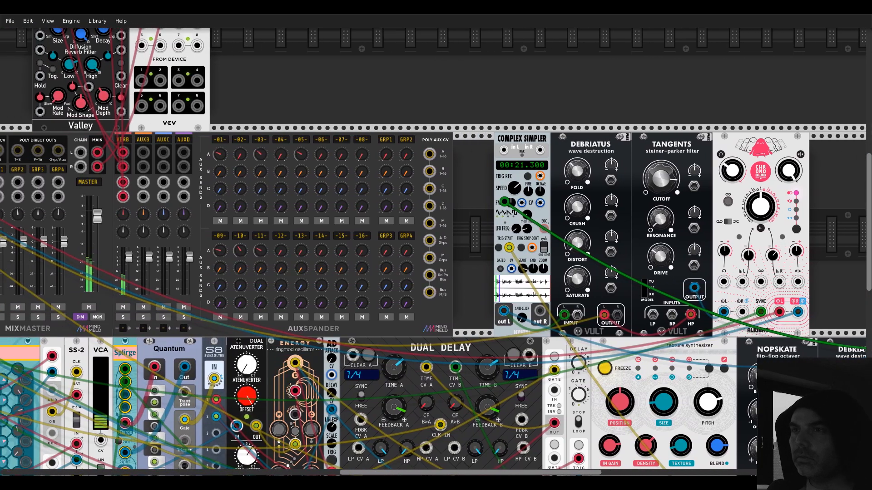
scroll(470, 234, "left", 6)
left_click_drag(660, 203, 473, 120)
left_click_drag(659, 97, 119, 75)
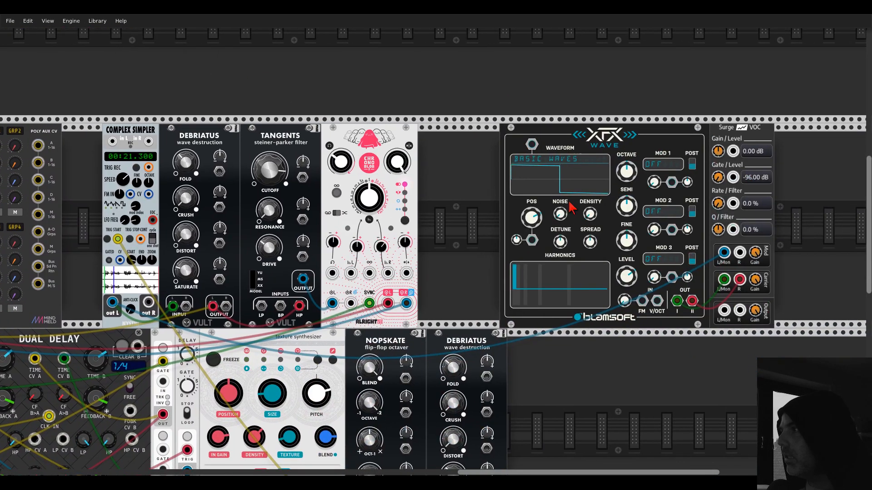
- Raise the density and spread of the XFX Wave oscillator
left_click_drag(587, 215, 587, 210)
left_click_drag(588, 242, 588, 221)
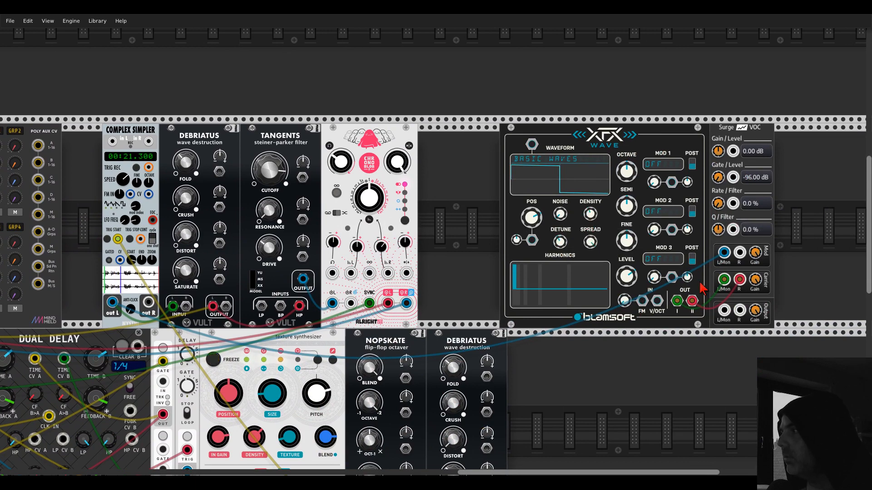
- Patch the Surge VOC's left and right outputs into MixMaster track 13 and lower that track's level to about -11.1 dB
left_click_drag(723, 313, 352, 212)
left_click_drag(2, 212, 202, 143)
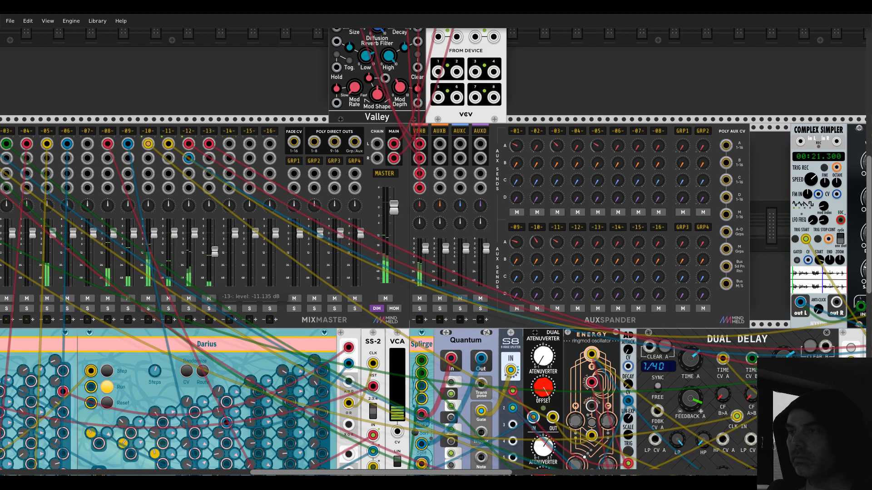
left_click_drag(615, 87, 40, 90)
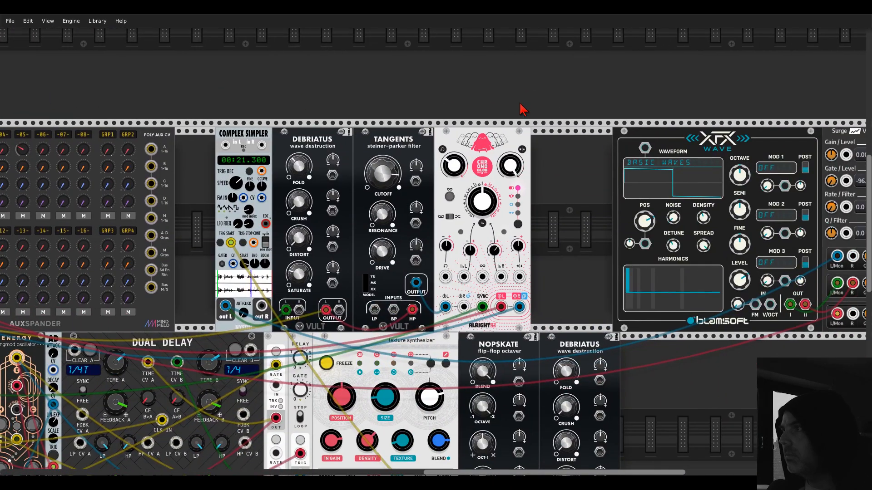
left_click_drag(747, 189, 379, 183)
scroll(484, 309, "down", 3)
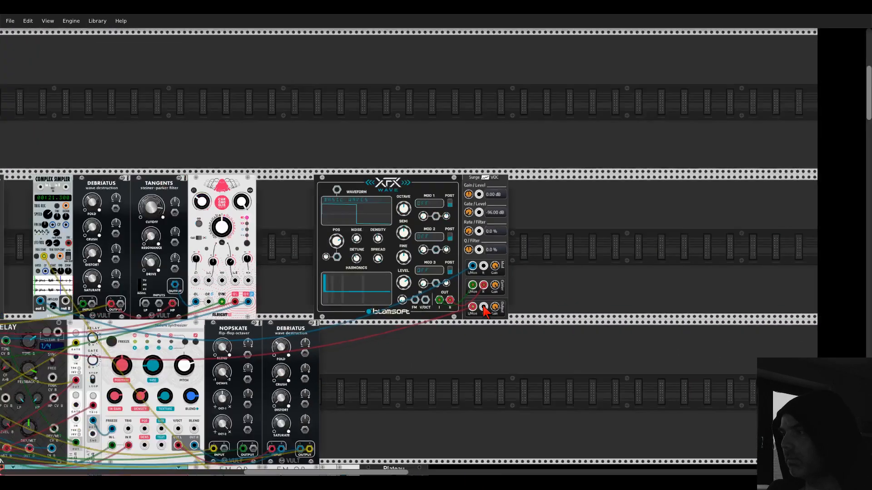
left_click_drag(484, 309, 94, 217)
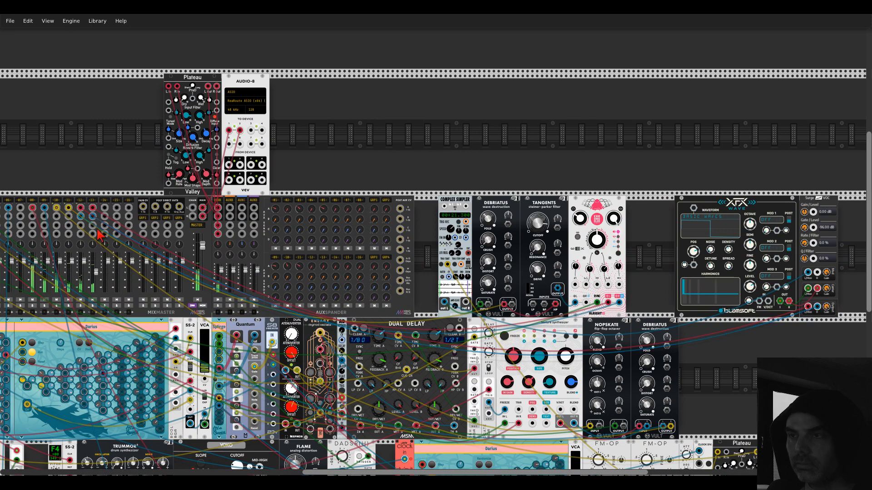
- Raise the XFX Wave's noise amount to about 53%
left_click_drag(387, 181, 28, 156)
scroll(393, 255, "up", 4)
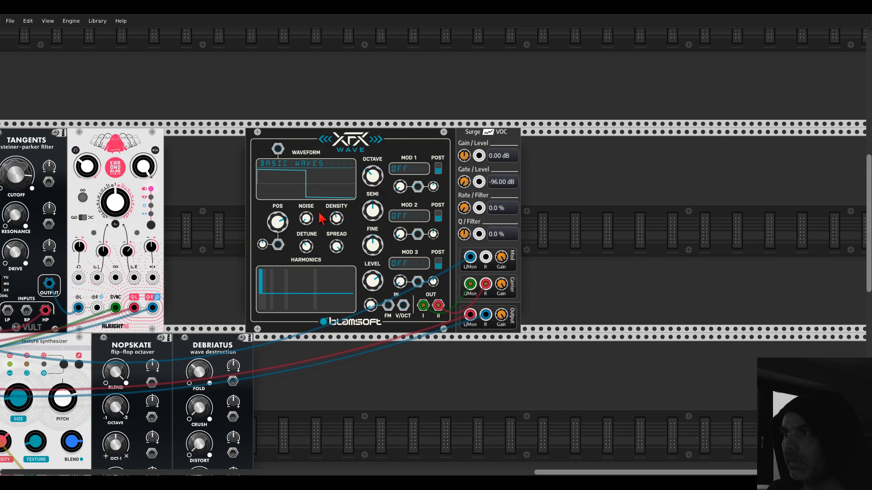
left_click_drag(306, 219, 306, 92)
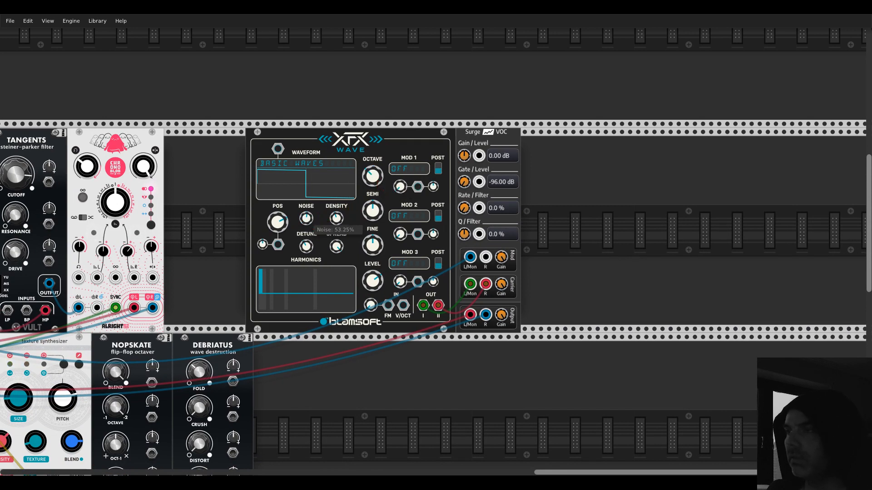
- Load the Exode PWM 1 waveform in the XFX Wave and lower its wave position
left_click(308, 193)
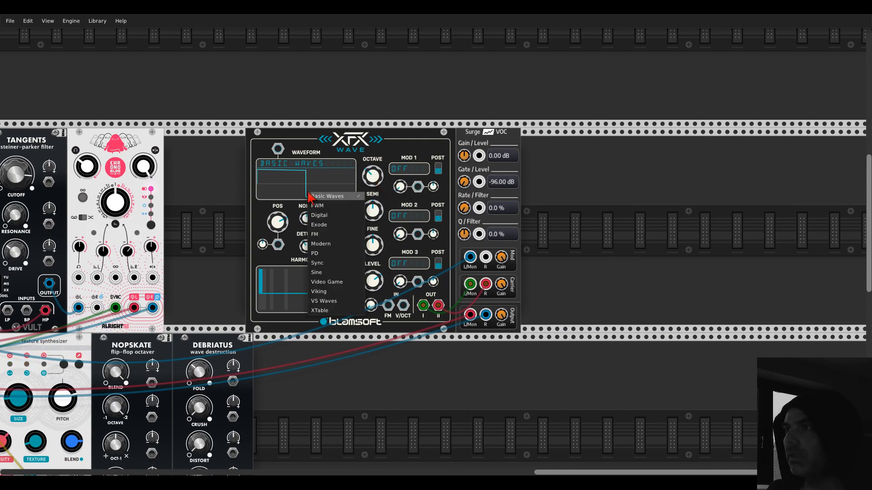
mouse_move(344, 235)
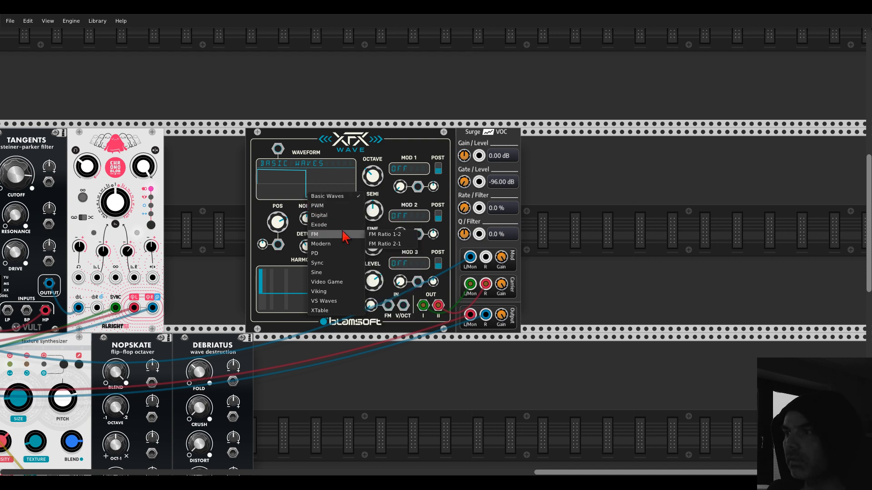
left_click(386, 225)
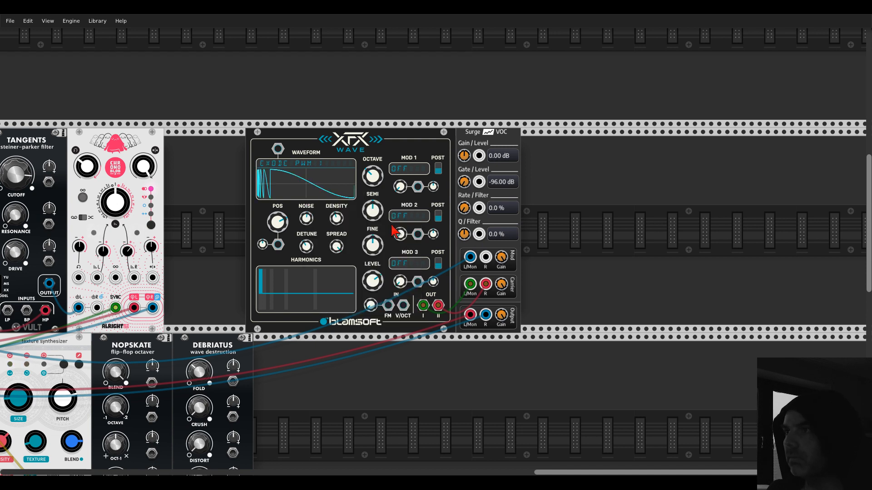
left_click_drag(276, 222, 277, 252)
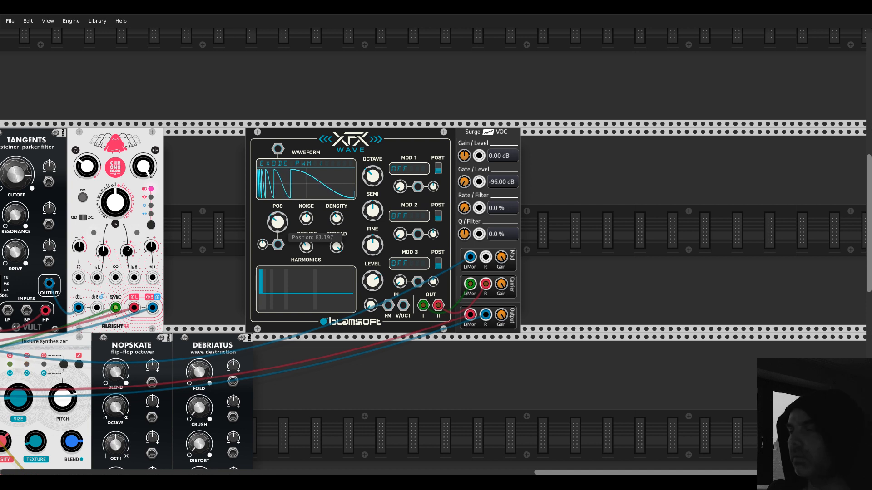
left_click_drag(277, 252, 306, 219)
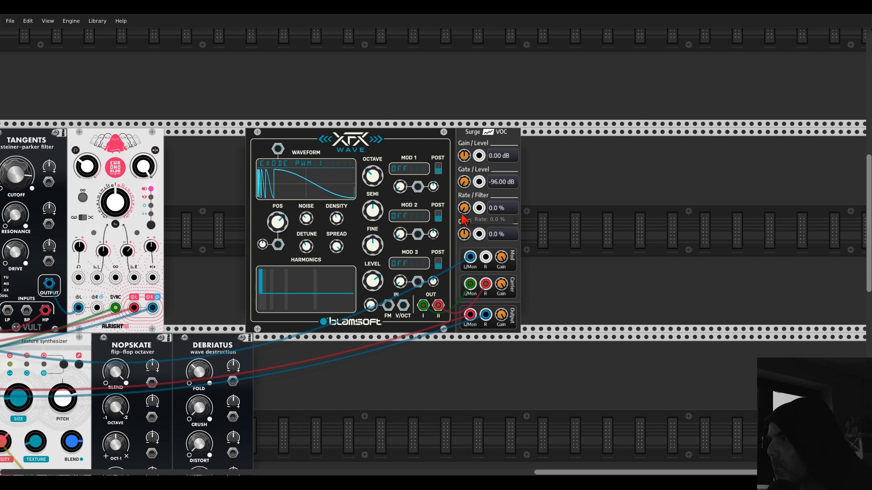
- Set the Surge VOC's rate to 45.3%, Q to 72.9% and gain to 13.39 dB
left_click_drag(463, 213, 463, 209)
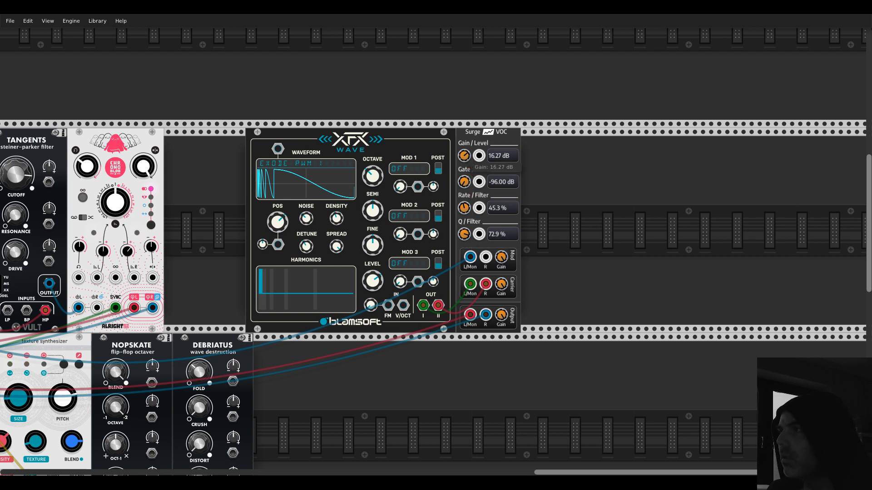
left_click_drag(463, 155, 464, 156)
- Switch the XFX Wave to the Modern Babel waveform and readjust its noise amount
left_click(285, 197)
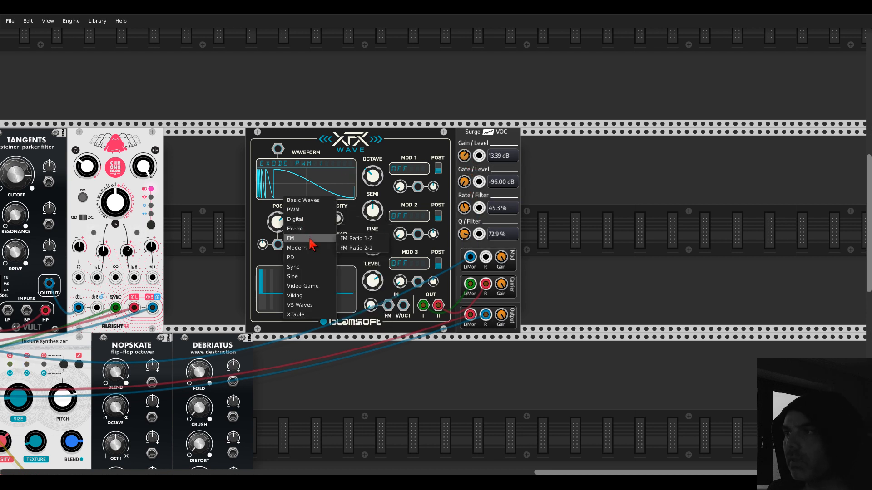
mouse_move(310, 248)
left_click(349, 248)
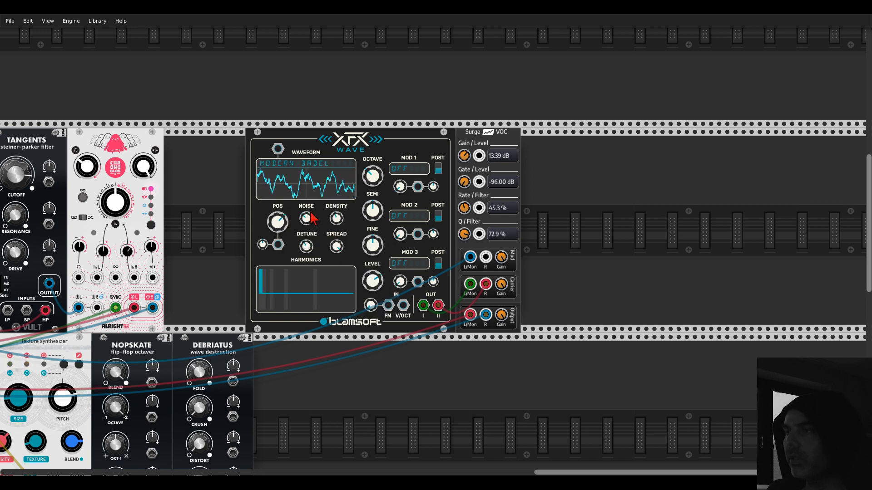
mouse_move(313, 219)
left_mouse_down()
mouse_move(313, 204)
mouse_move(306, 218)
left_mouse_up()
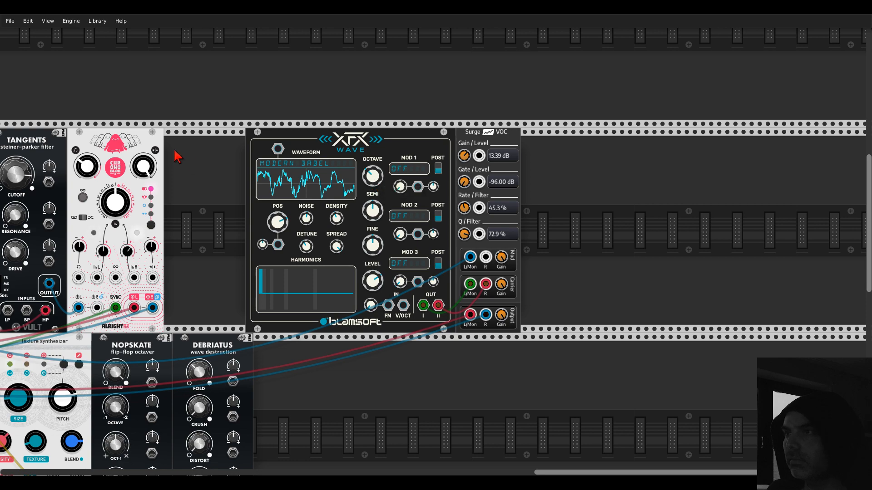
- Reset the level fader of MixMaster track 13 to its default
left_click_drag(175, 151, 844, 117)
left_click_drag(494, 63, 774, 63)
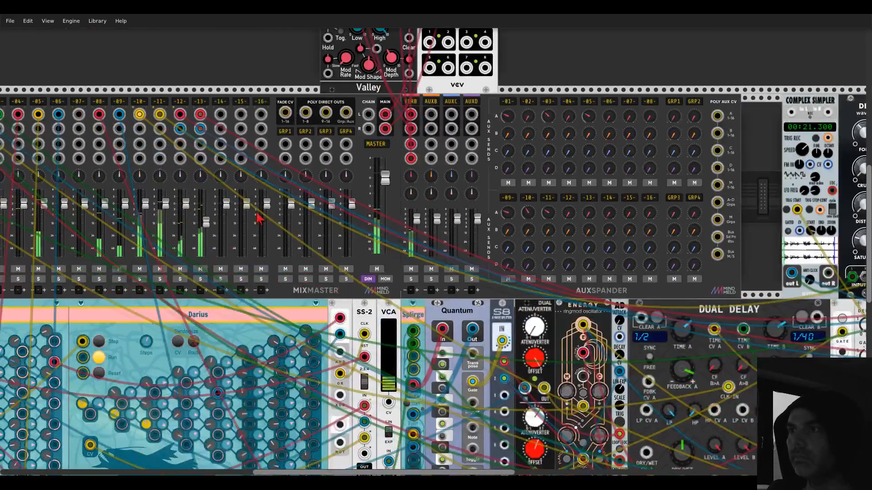
double_click(205, 224)
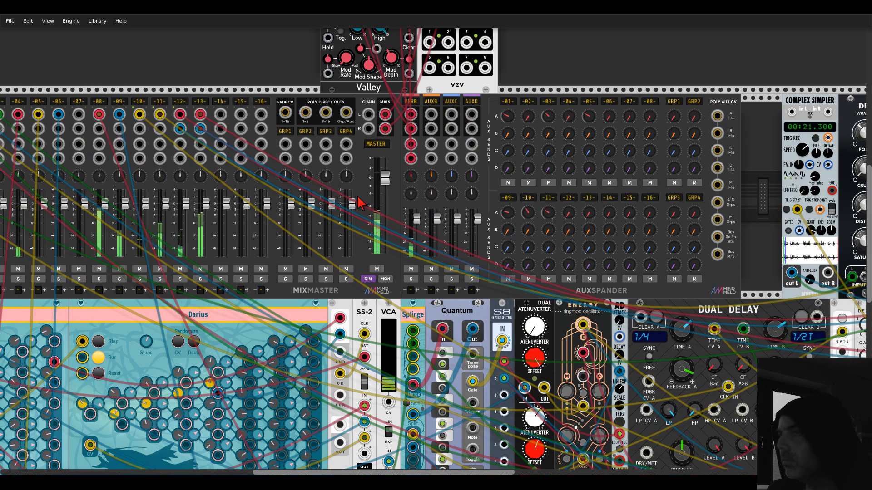
- Lower the XFX Wave's wave position and reset its semitone offset to 0
left_click_drag(730, 84, 67, 100)
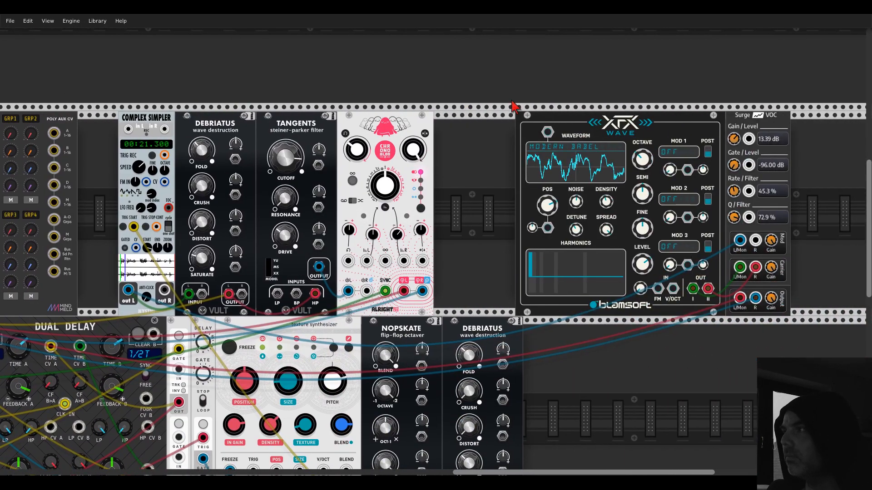
left_click_drag(512, 101, 299, 114)
left_click_drag(339, 220, 339, 334)
left_click_drag(429, 215, 429, 254)
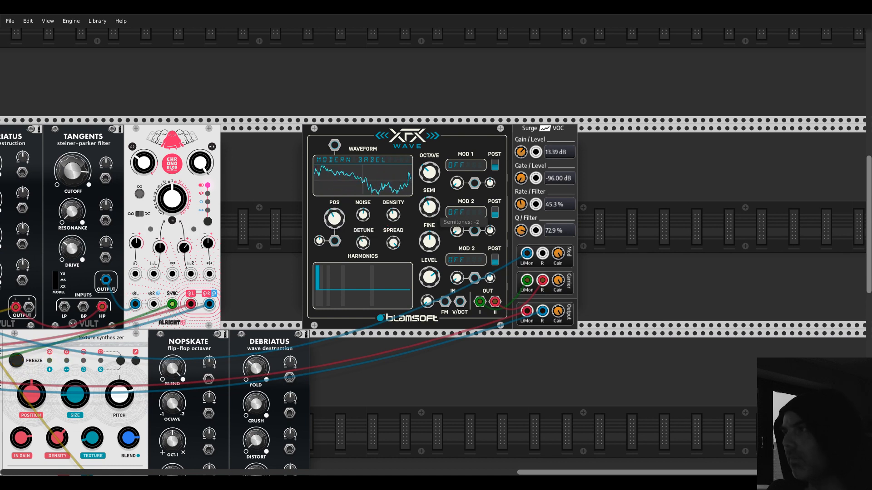
double_click(431, 207)
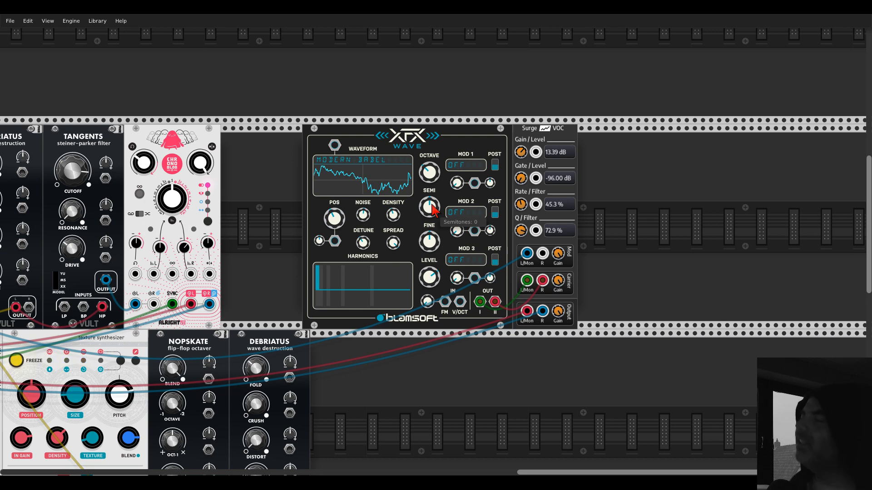
- Shift the XFX Wave and Surge VOC farther along the rack and add a Reftone module beside them
left_click_drag(404, 143, 539, 140)
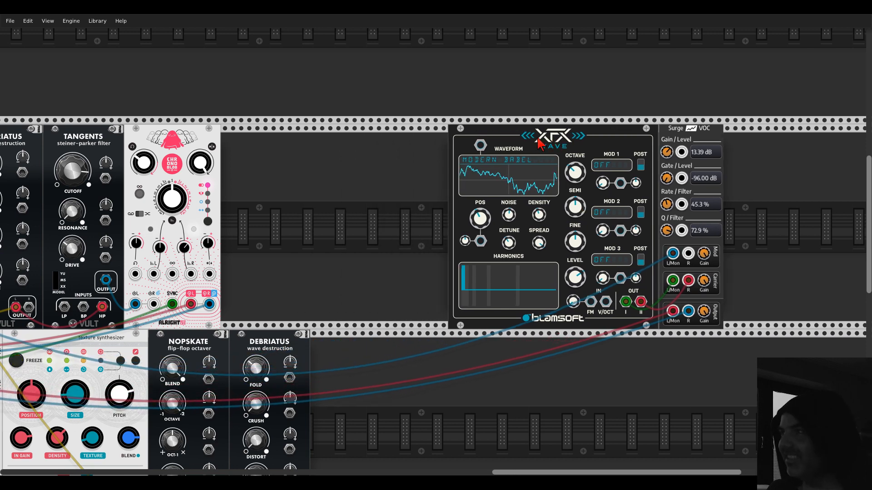
right_click(404, 205)
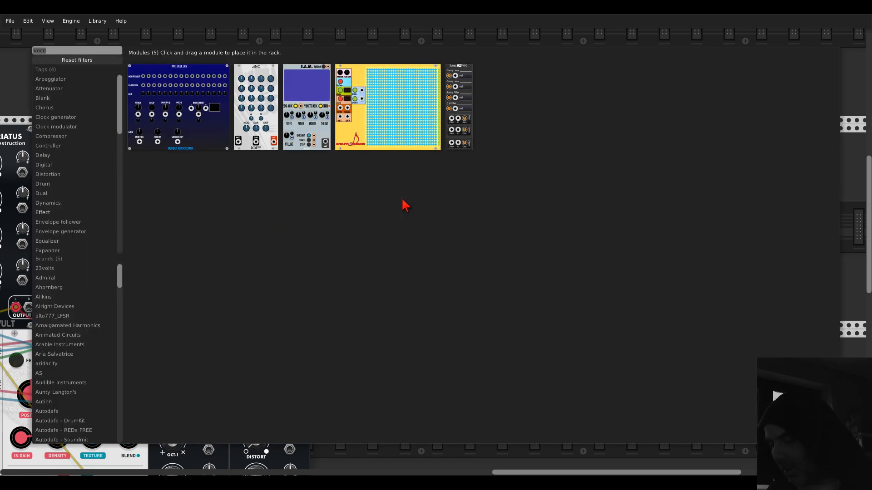
type("ref")
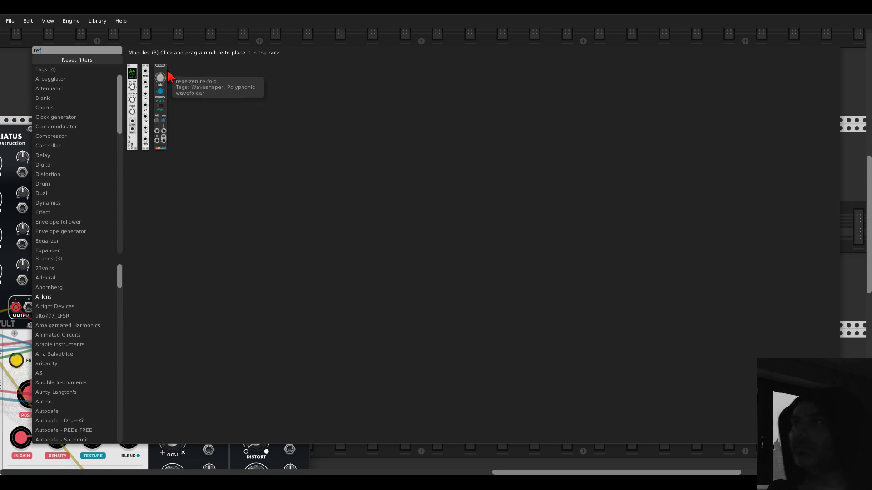
left_click(139, 72)
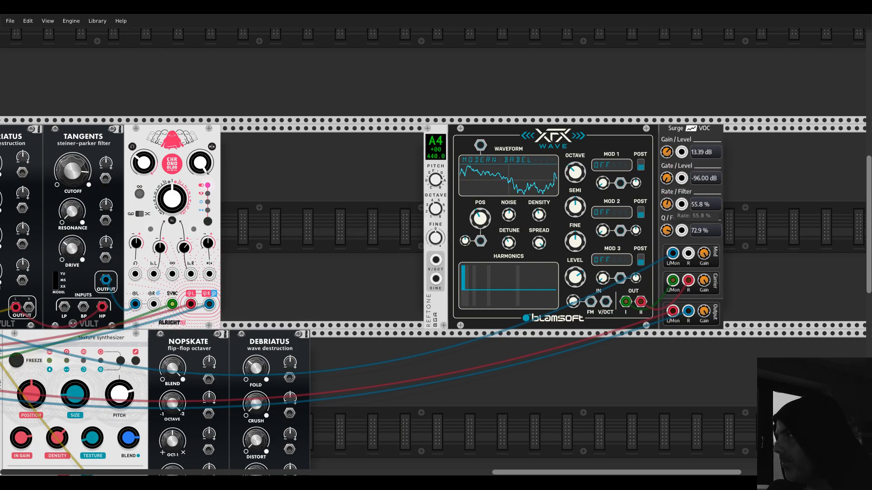
- Set the Surge VOC's gain to 22.18 dB, rate to 66.3% and Q to 76.5%
mouse_move(666, 152)
left_mouse_down()
mouse_move(666, 141)
mouse_move(666, 155)
left_mouse_up()
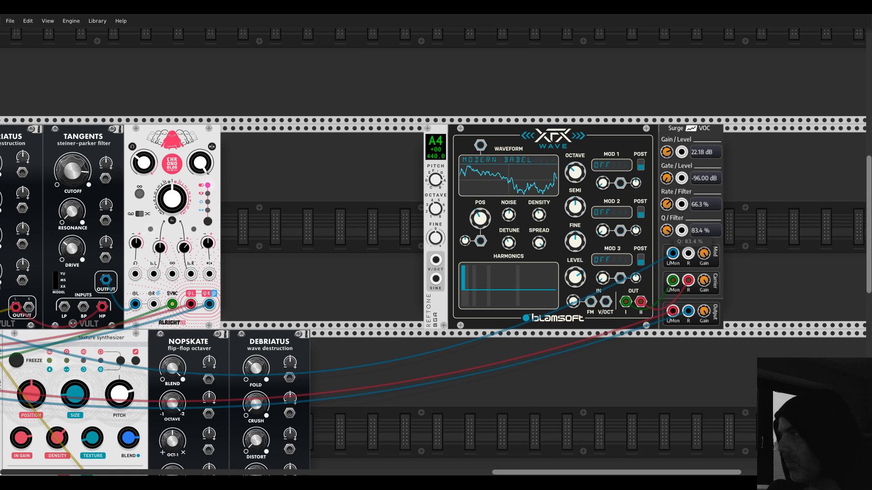
left_click_drag(667, 230, 667, 235)
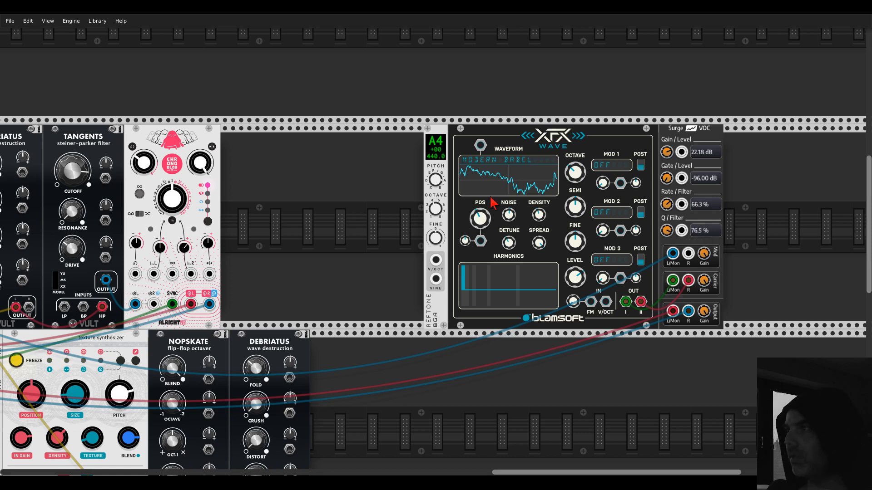
- Tune the Reftone to G4 and place a VCV Sequential Switch 2 between it and the XFX Wave
left_click_drag(435, 179, 435, 187)
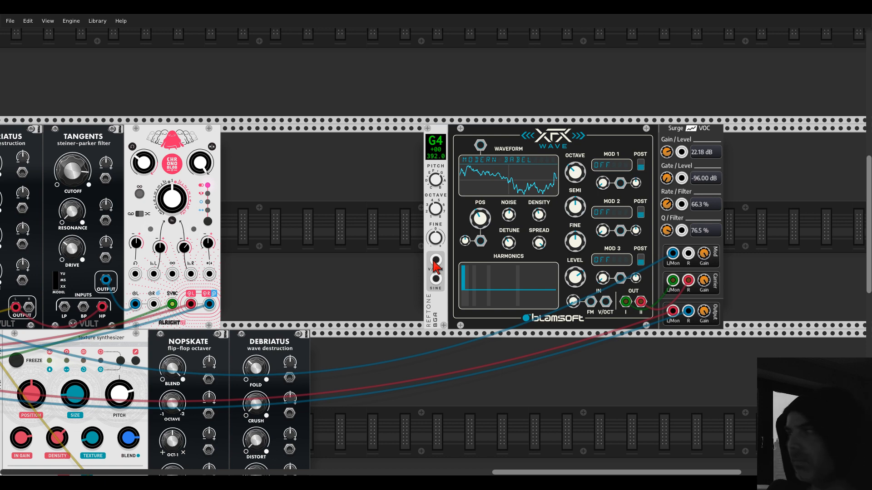
left_click_drag(433, 135, 336, 136)
right_click(384, 177)
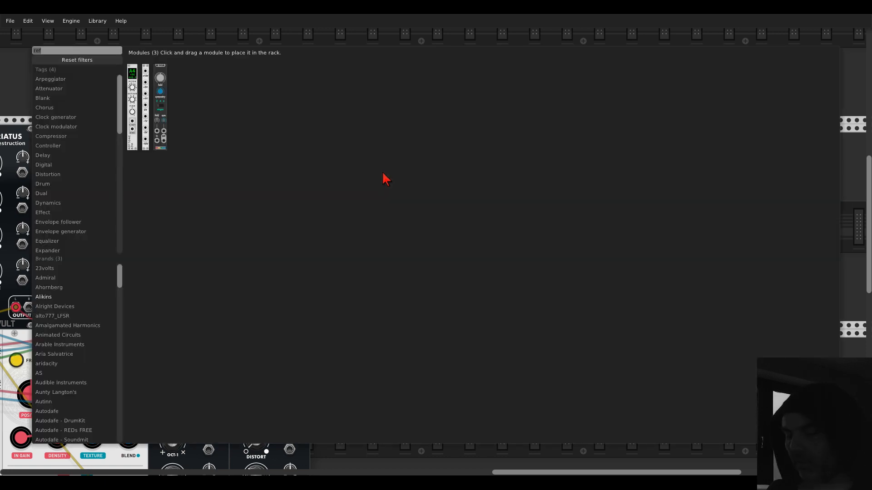
type("sequential")
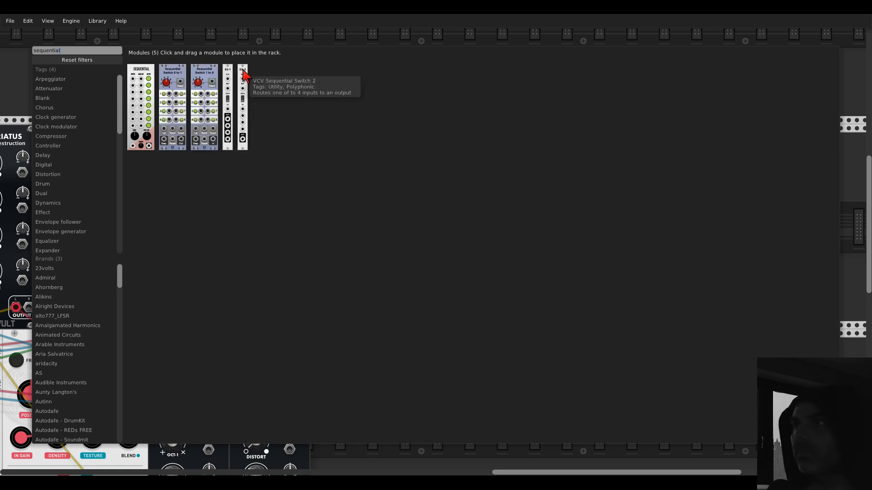
left_click_drag(247, 86, 363, 150)
left_click_drag(404, 177, 426, 184)
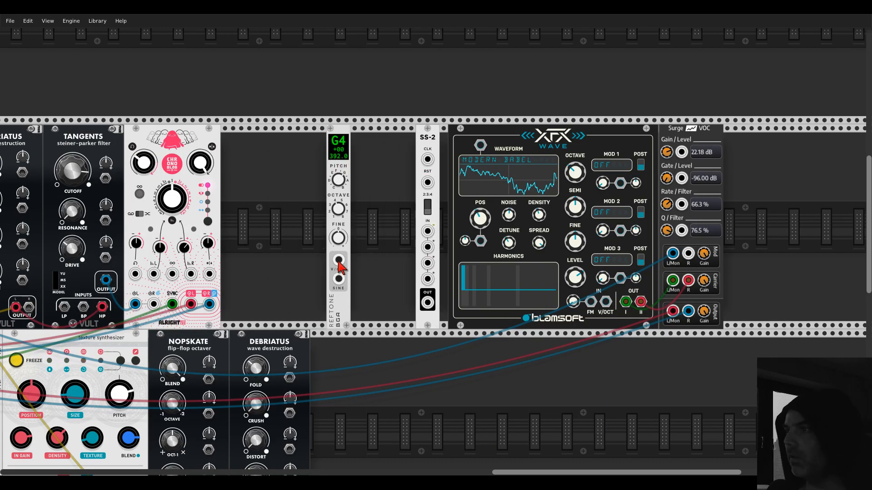
- Place the Reftone directly beside the SS-2 and patch its V/OCT output into the switch's second input
left_click_drag(339, 260, 605, 302)
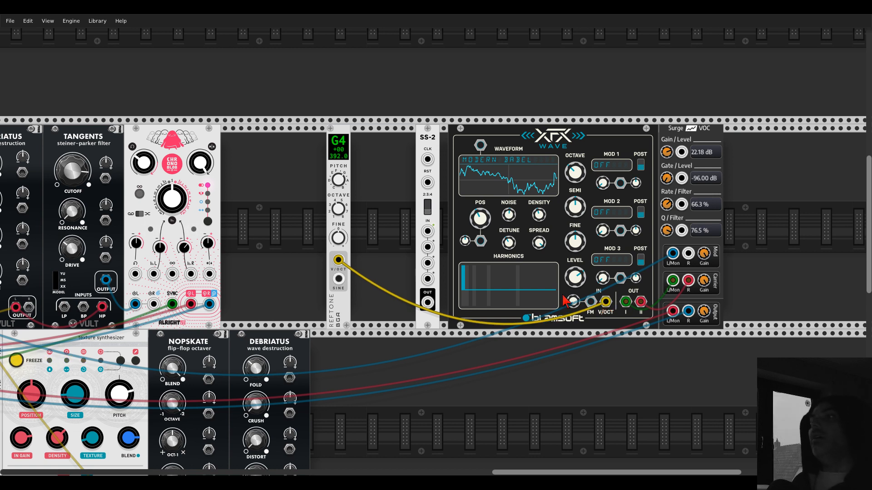
left_click_drag(350, 145, 415, 146)
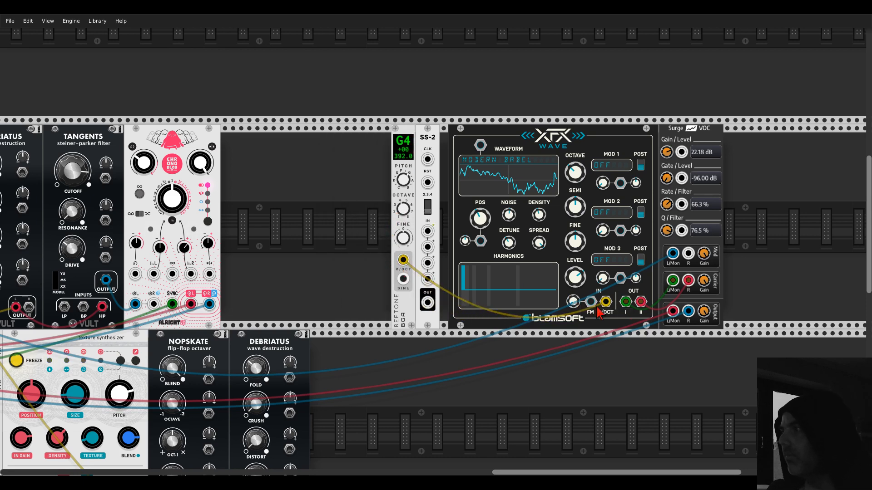
left_click_drag(605, 302, 427, 247)
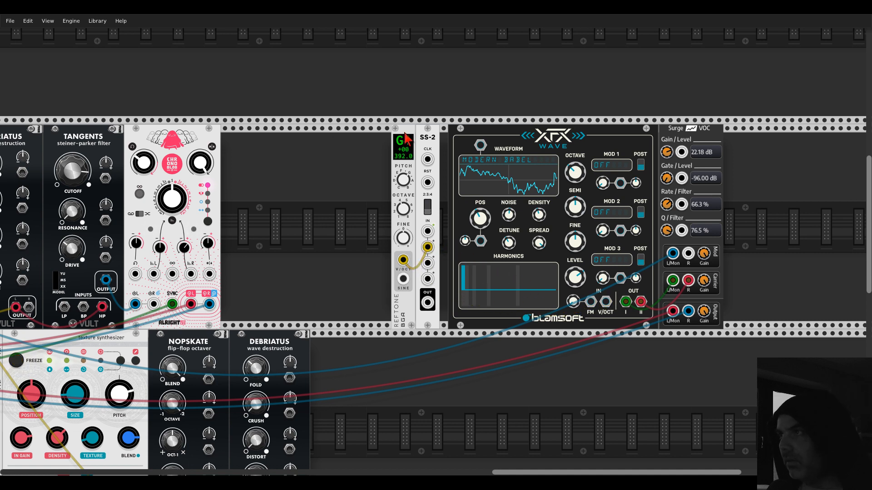
- Duplicate the Reftone, tune the copy to D4 and patch its V/OCT output into the SS-2's third input
key("ctrl+d")
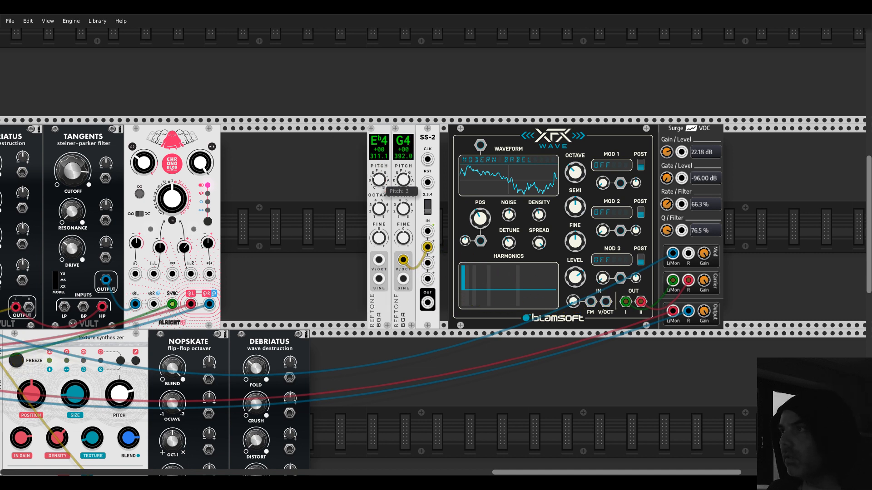
left_click_drag(379, 259, 428, 264)
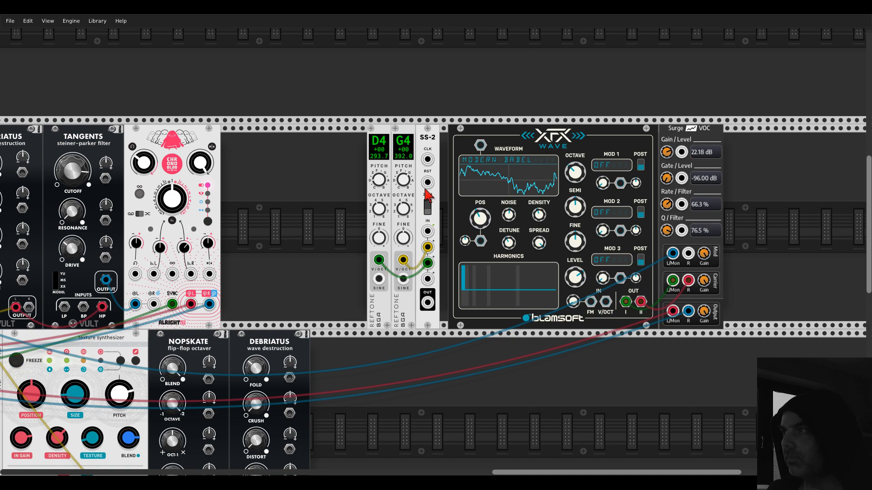
- Clock the SS-2 from the clock divider beside the FM-OPs and patch its output to the XFX Wave's V/OCT input
scroll(408, 166, "down", 4)
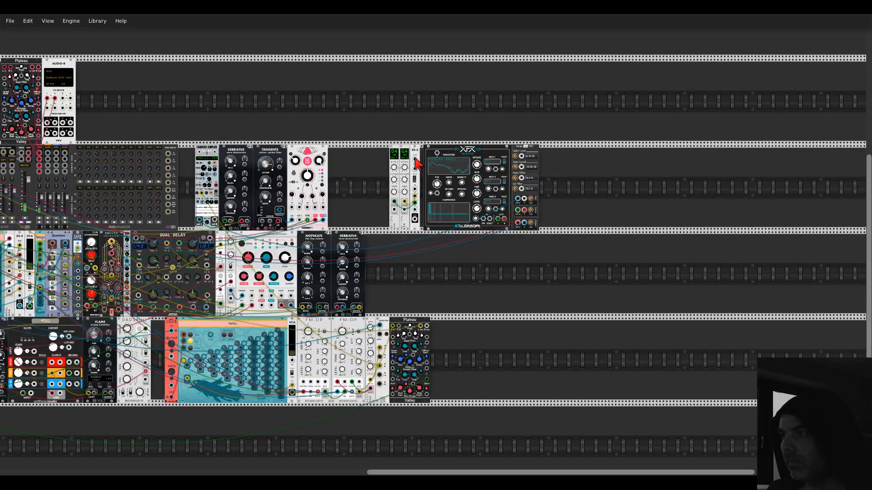
left_click_drag(414, 159, 379, 348)
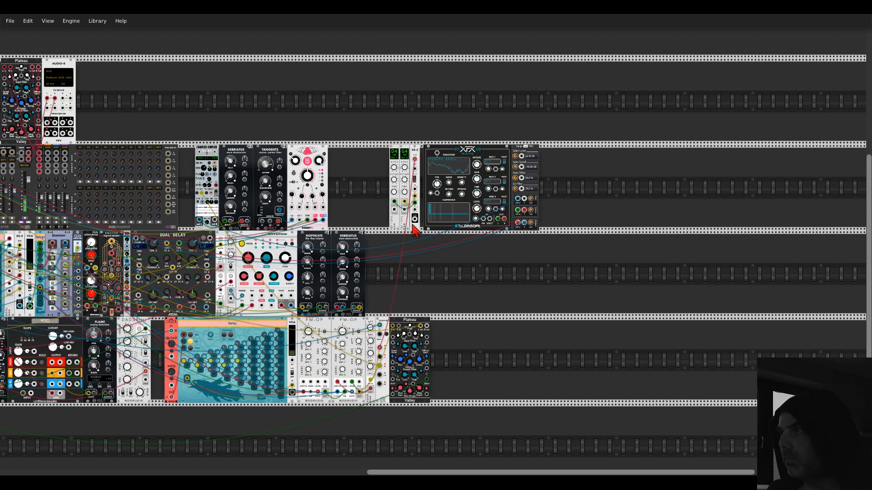
scroll(484, 226, "up", 3)
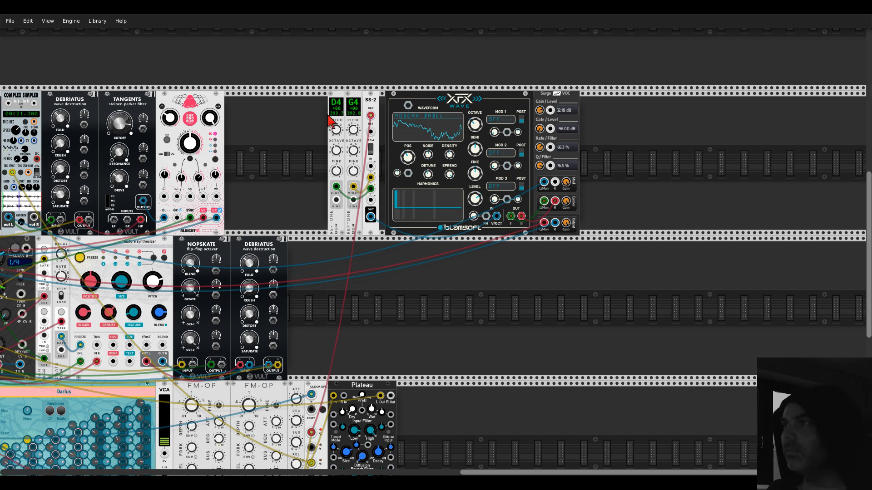
- Raise the D Reftone to D5, then patch a duplicate tuned to B♭4 into the SS-2's fourth input
mouse_move(337, 152)
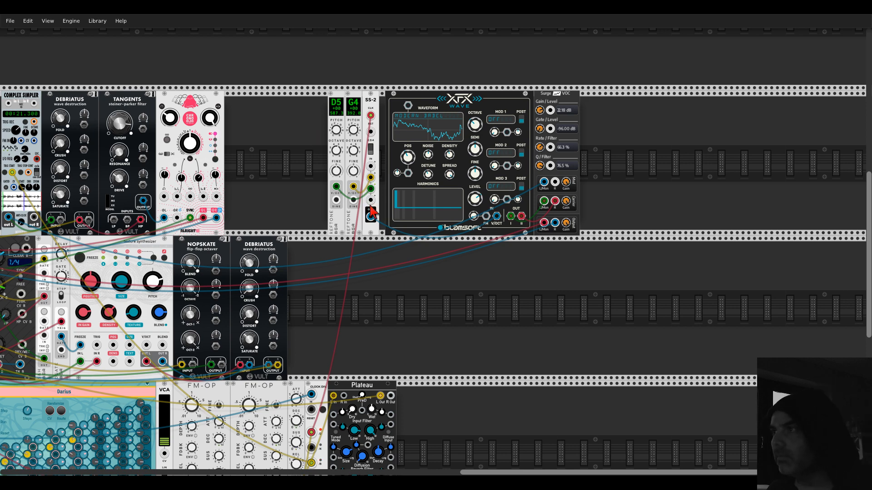
key("ctrl+d")
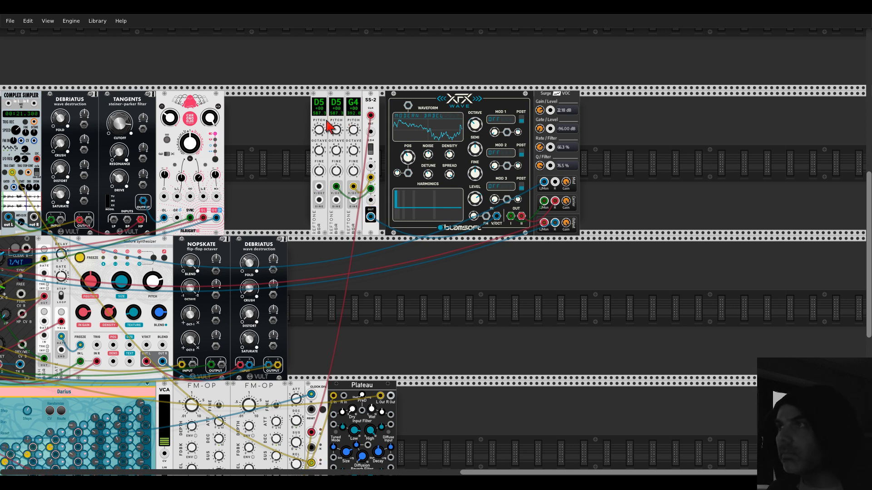
mouse_move(320, 132)
left_click_drag(319, 129, 370, 200)
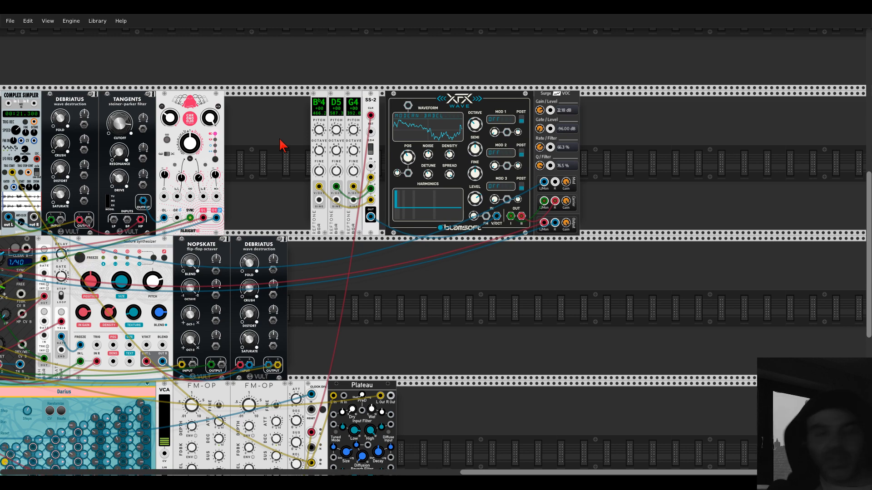
- Raise the VERB send of MixMaster track 13 and set the track's gain adjust to -3.2 dB
left_click_drag(278, 140, 870, 155)
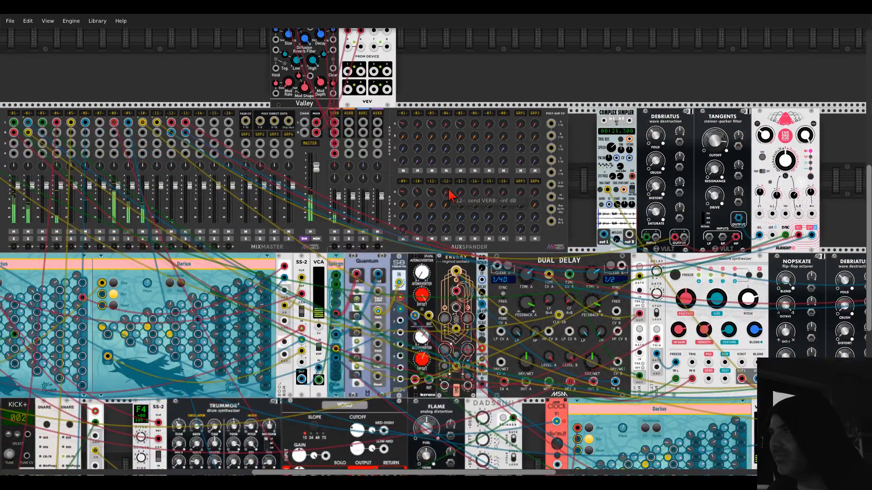
left_click_drag(459, 193, 485, 86)
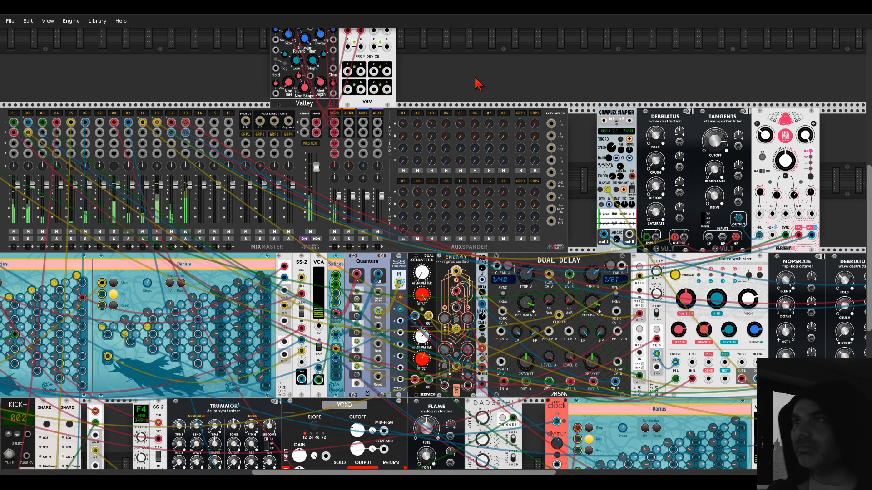
right_click(187, 114)
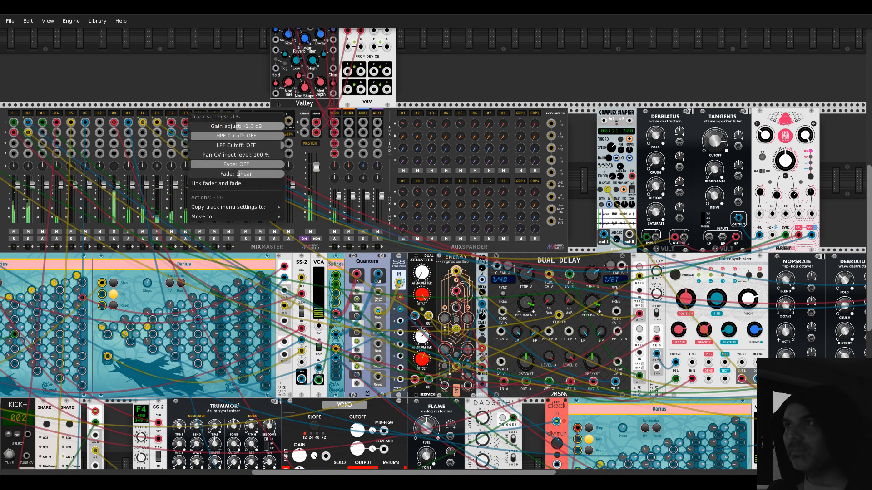
left_click_drag(238, 127, 237, 127)
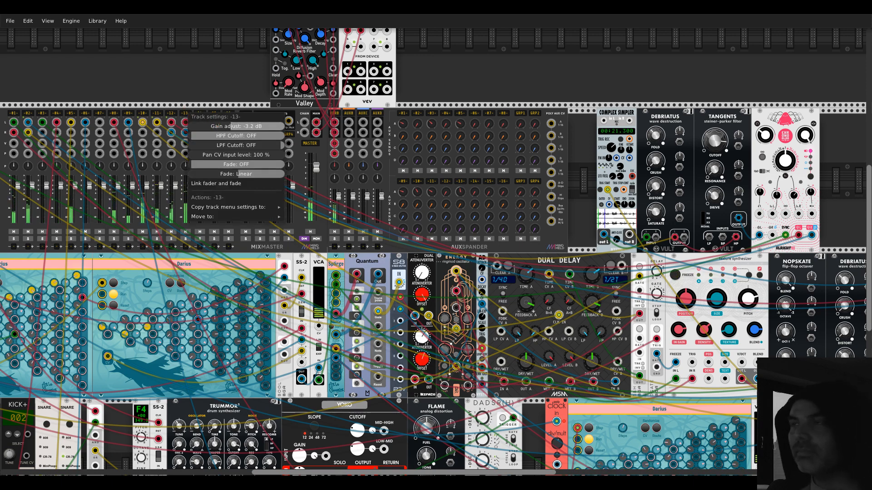
left_click(210, 86)
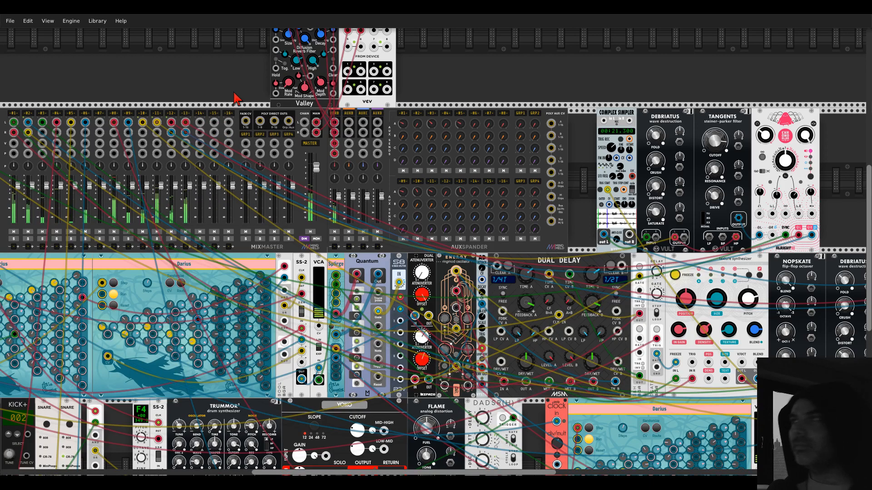
- Move the G4 Reftone's cable from the SS-2's second input to its first input
left_click_drag(535, 88, 121, 72)
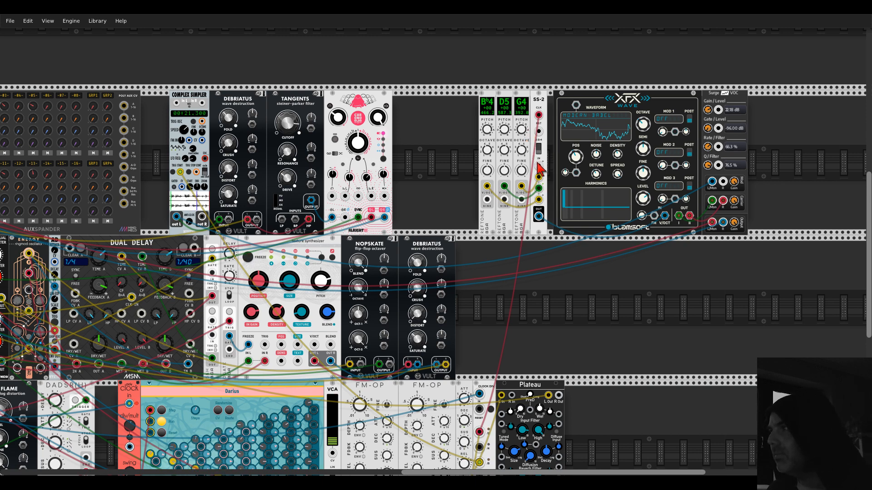
left_click_drag(539, 177, 540, 169)
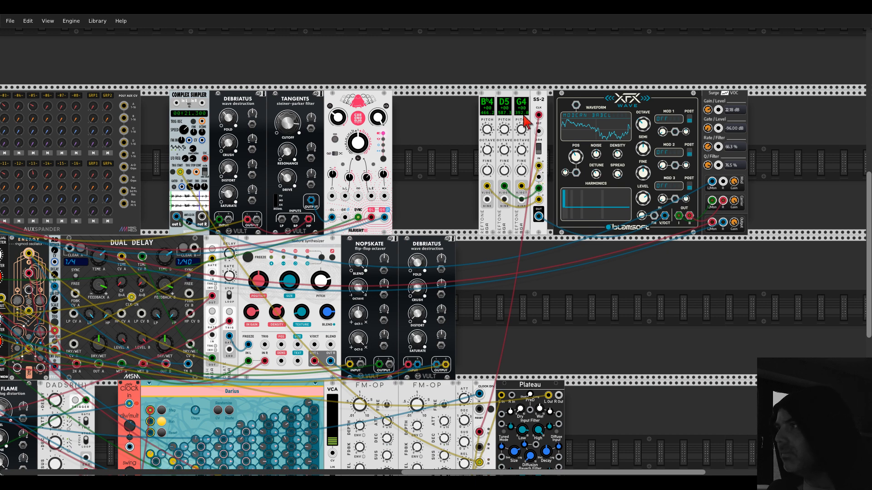
- Add another duplicate Reftone tuned to A4 and patch its V/OCT output into the SS-2's second input
key("ctrl+d")
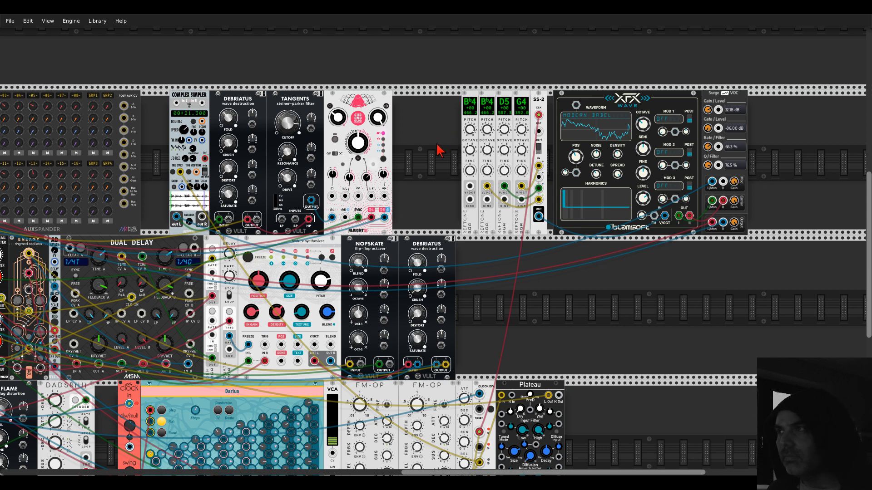
left_click_drag(438, 145, 455, 151)
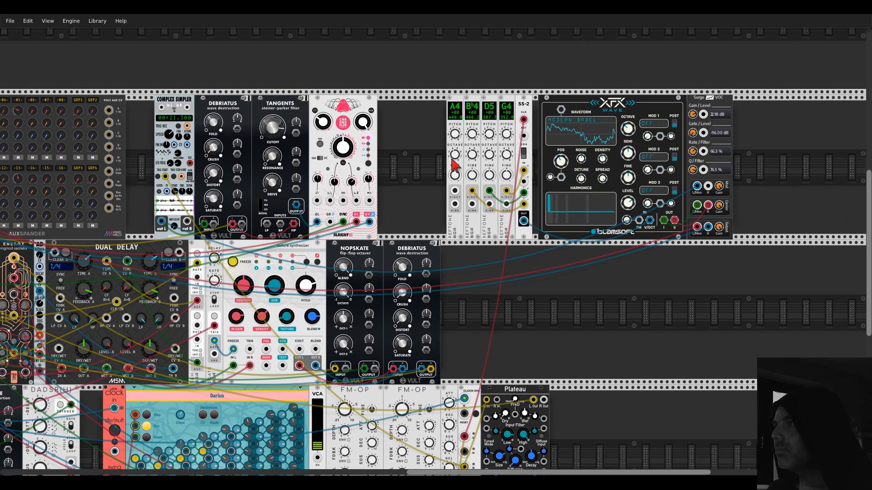
left_click_drag(455, 191, 524, 182)
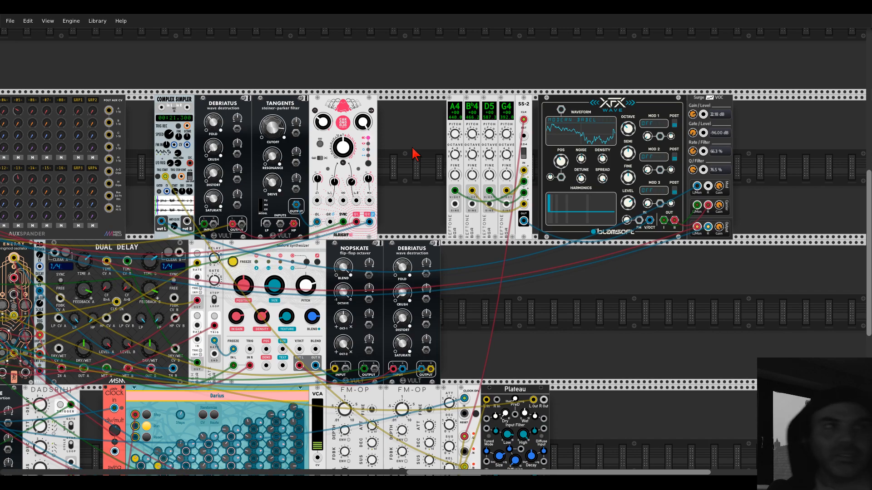
scroll(427, 154, "left", 6)
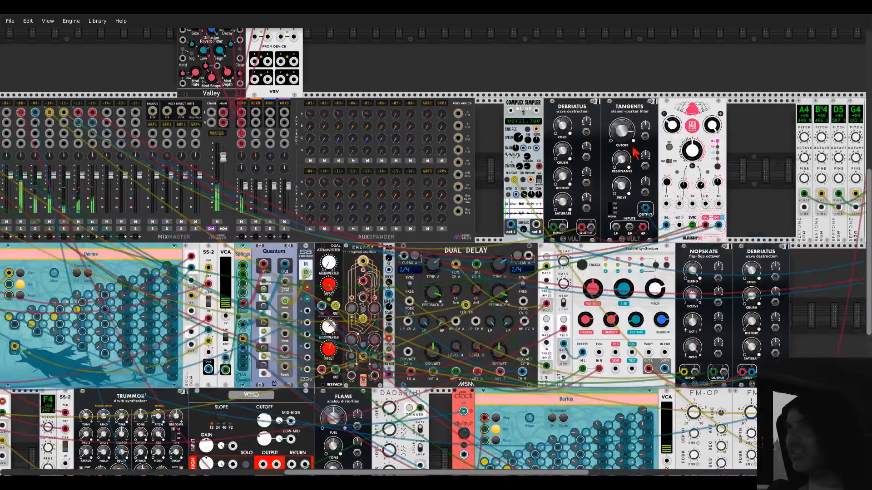
- Slightly lower the gain adjust of MixMaster track 13
right_click(92, 104)
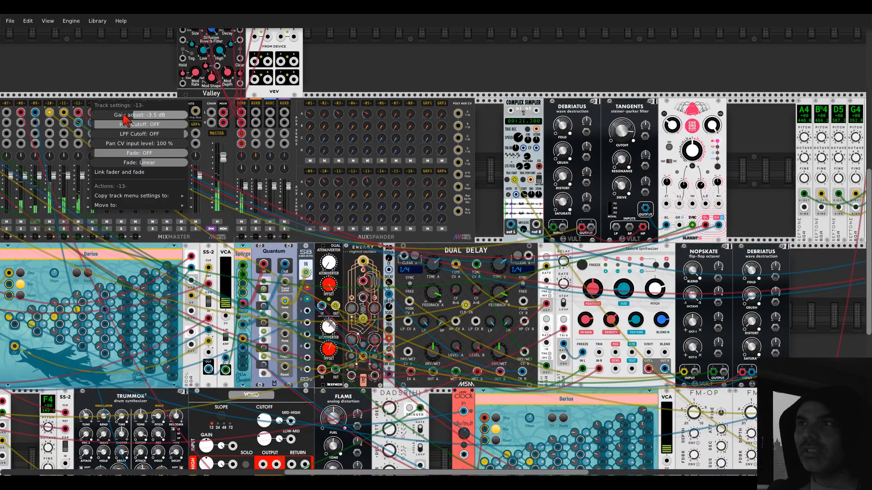
left_click_drag(123, 113, 118, 113)
left_click(428, 81)
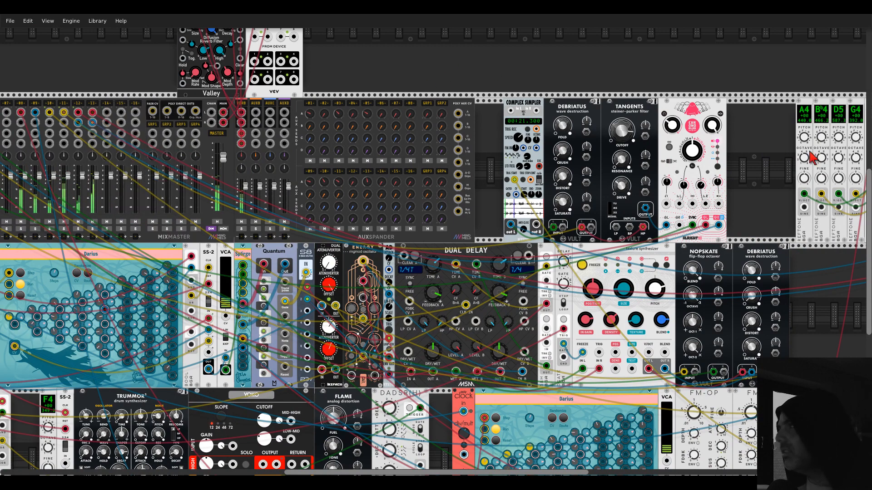
- Raise the A4 Reftone to A5 and try a different octave setting on the XFX Wave
left_click_drag(740, 145, 429, 165)
left_click_drag(493, 177, 493, 169)
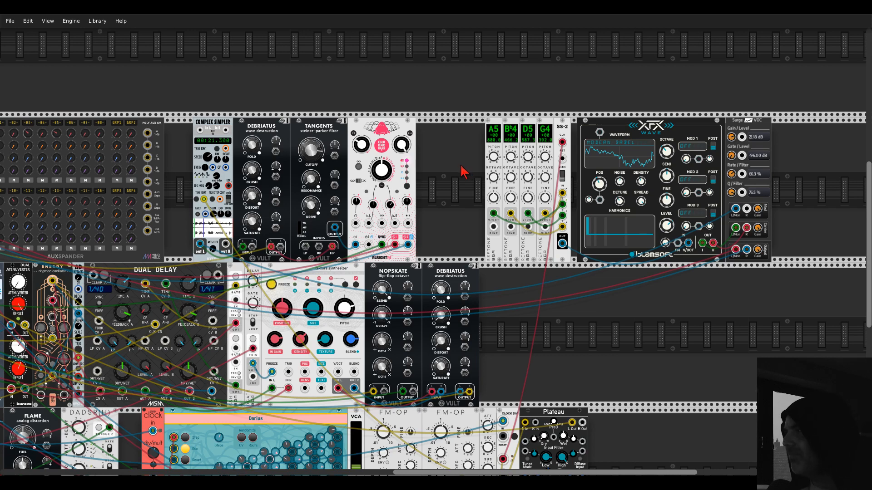
left_click_drag(473, 170, 398, 173)
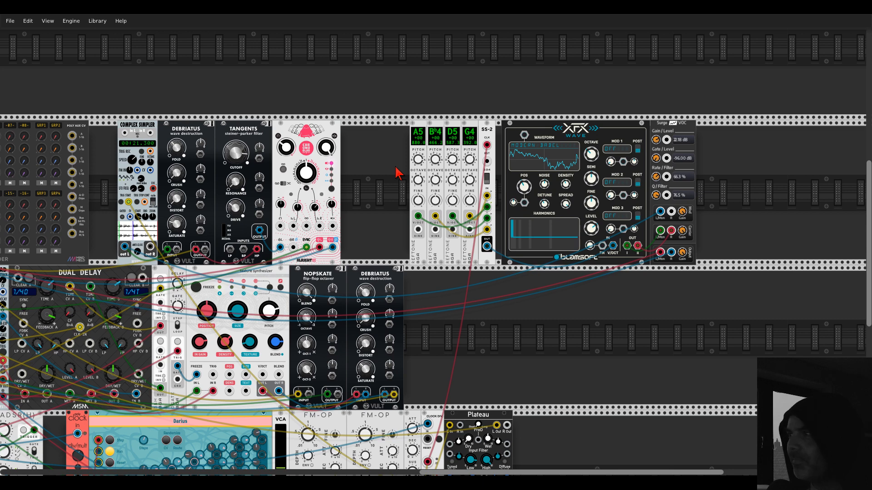
mouse_move(591, 155)
left_click_drag(591, 155, 591, 159)
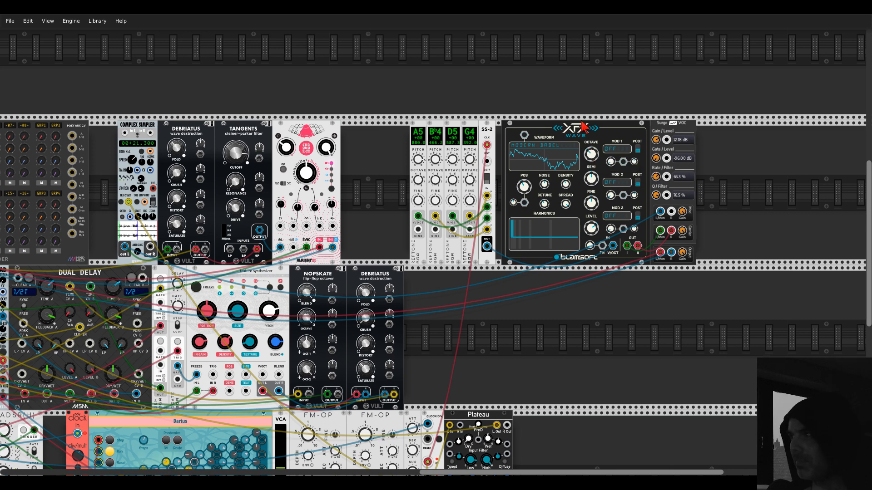
- Add an LFO module beside the A5 Reftone and patch its output into the XFX Wave's position modulation input
mouse_move(527, 188)
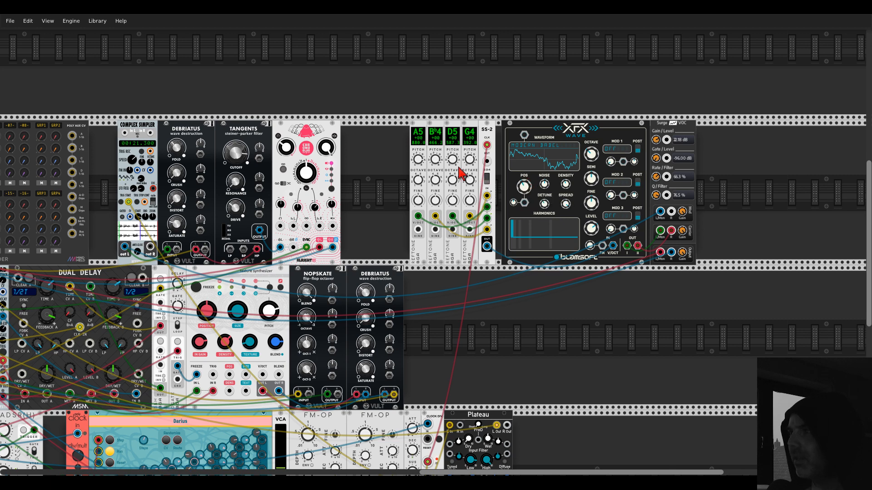
right_click(406, 168)
type("lfo")
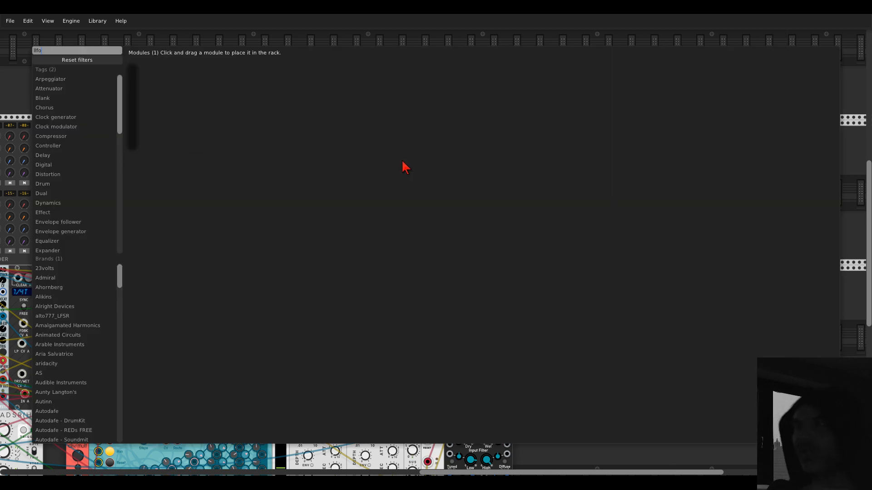
left_click_drag(130, 78, 407, 177)
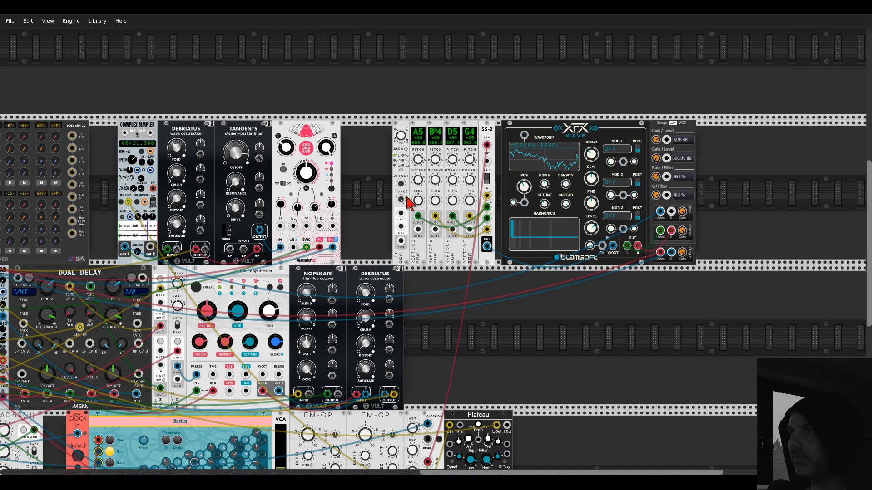
left_click_drag(401, 240, 514, 168)
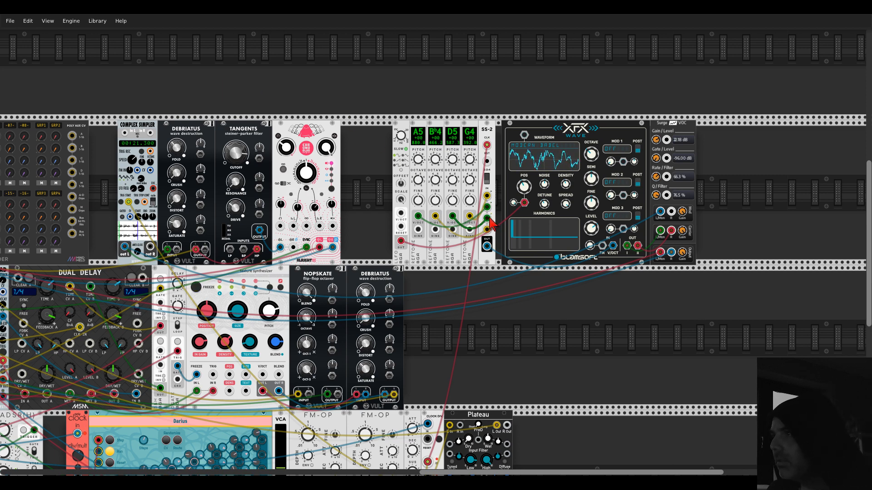
- Search the module library for "vco" and place the Squinky Labs Saws oscillator in the empty row below the patch
scroll(376, 132, "left", 15)
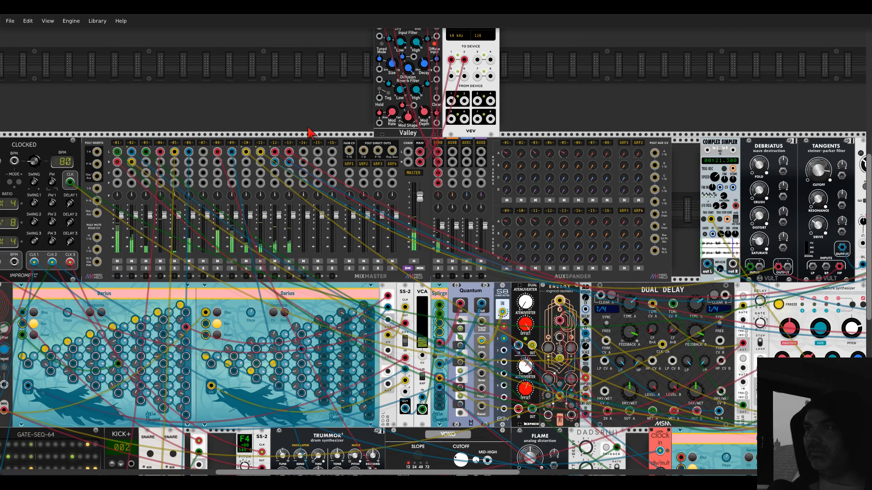
scroll(311, 117, "down", 4)
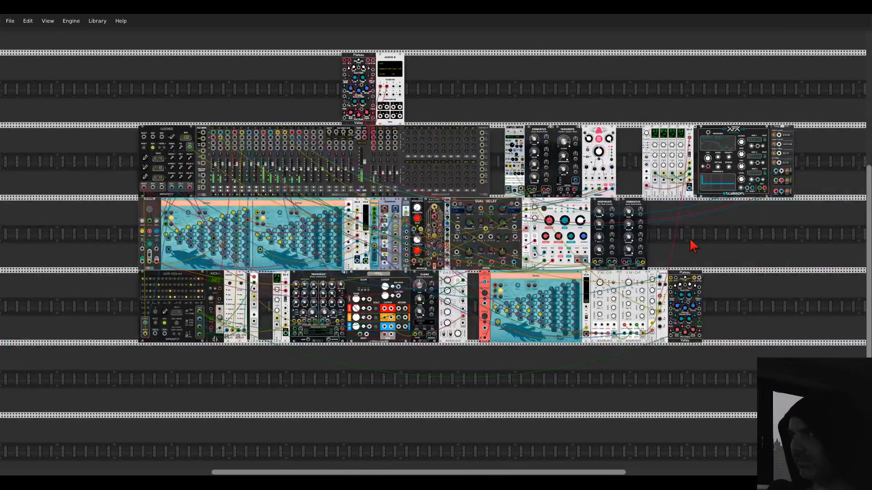
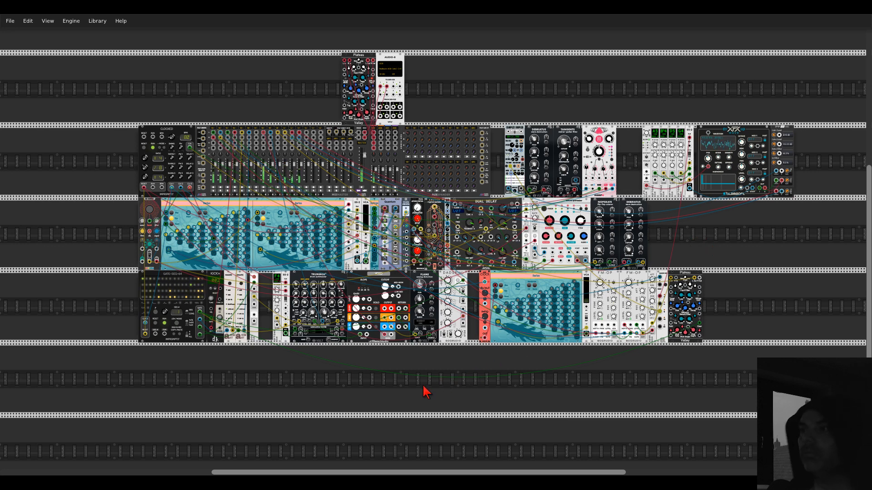
left_click_drag(423, 387, 506, 358)
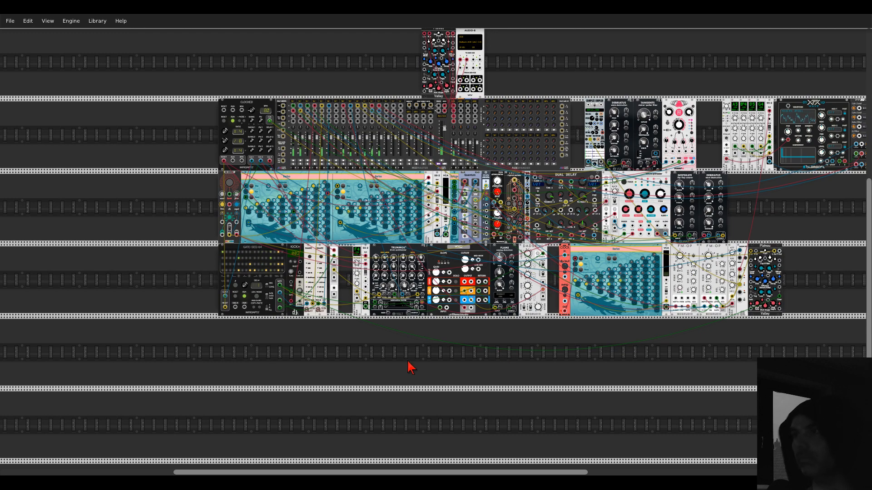
scroll(409, 366, "up", 3)
left_click_drag(409, 366, 430, 359)
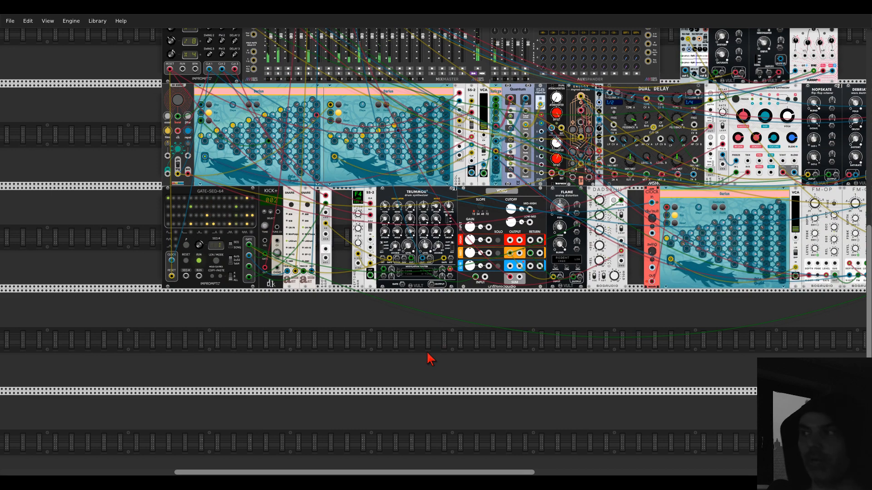
right_click(430, 358)
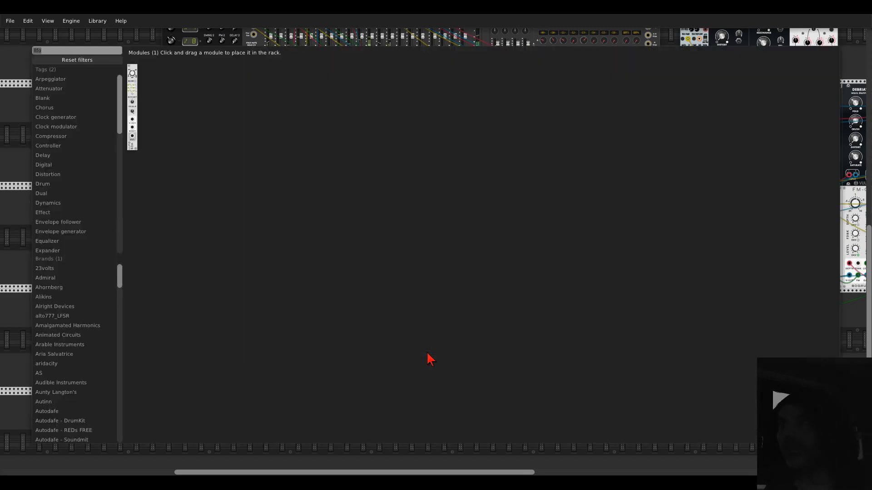
key("BackSpace")
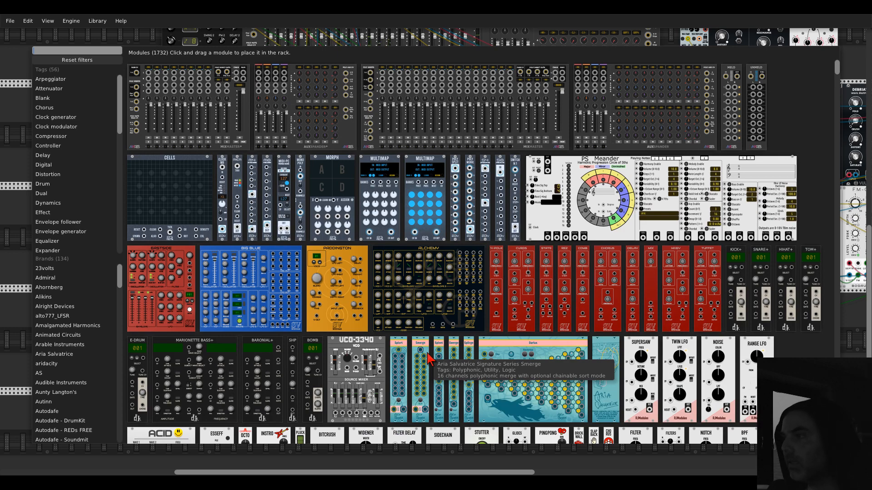
type("vco")
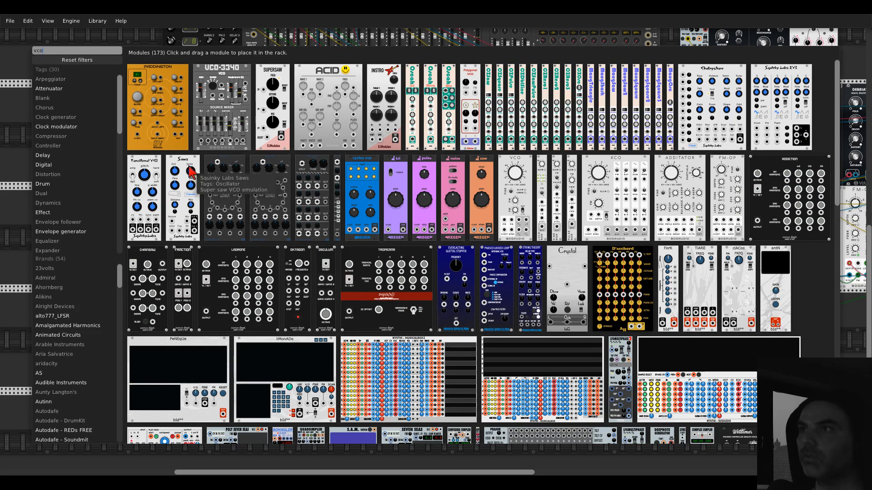
left_click_drag(187, 179, 336, 320)
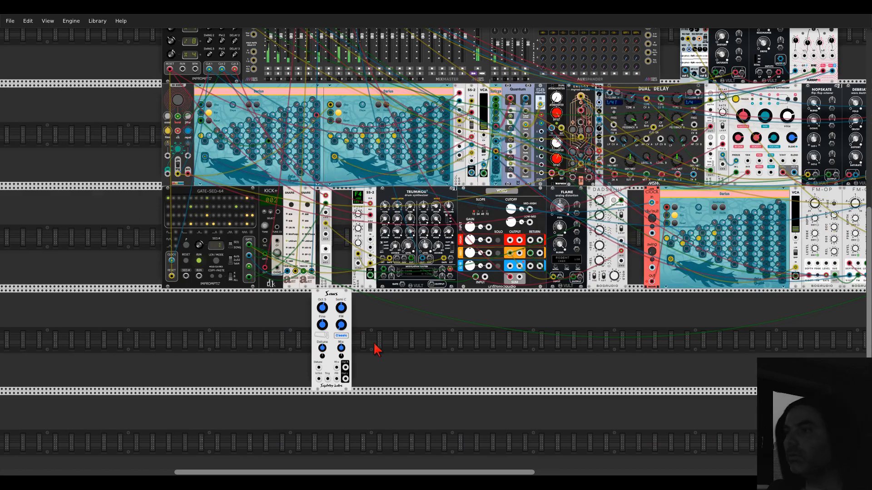
- Shift the Saws oscillator slightly along its row and delete it
scroll(375, 352, "up", 5)
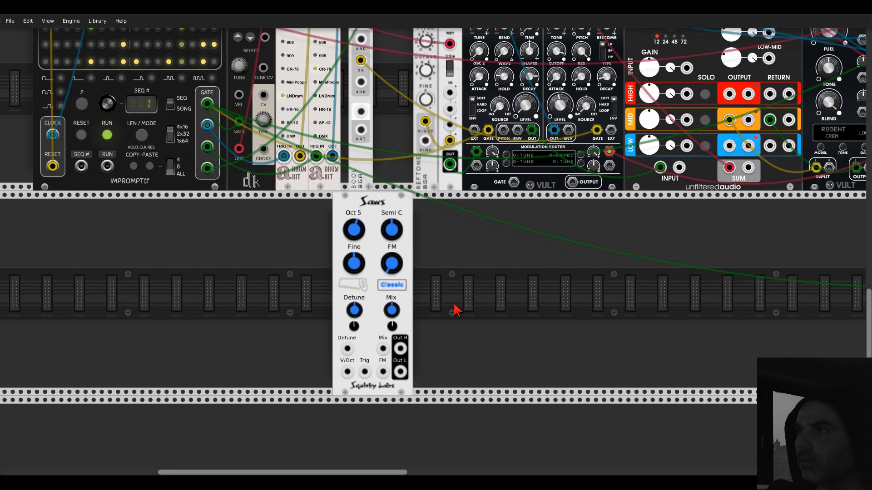
left_click_drag(360, 217, 376, 217)
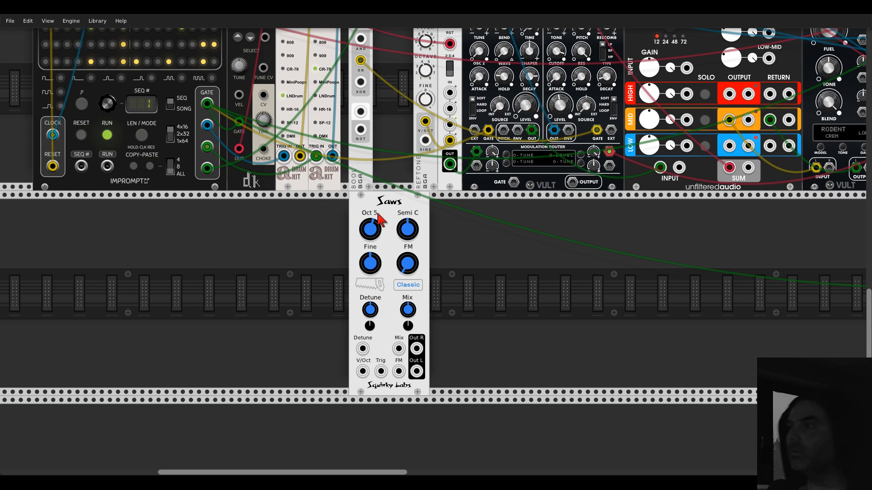
left_click_drag(318, 230, 430, 233)
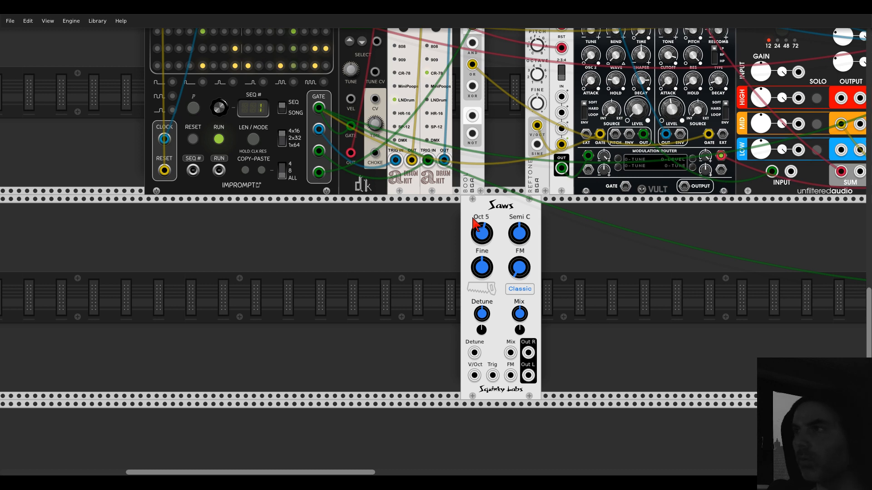
key("Delete")
- Browse the "vco" modules and add the Animated Circuits Cosmic phase distortion oscillator to the empty row below the patch
right_click(494, 253)
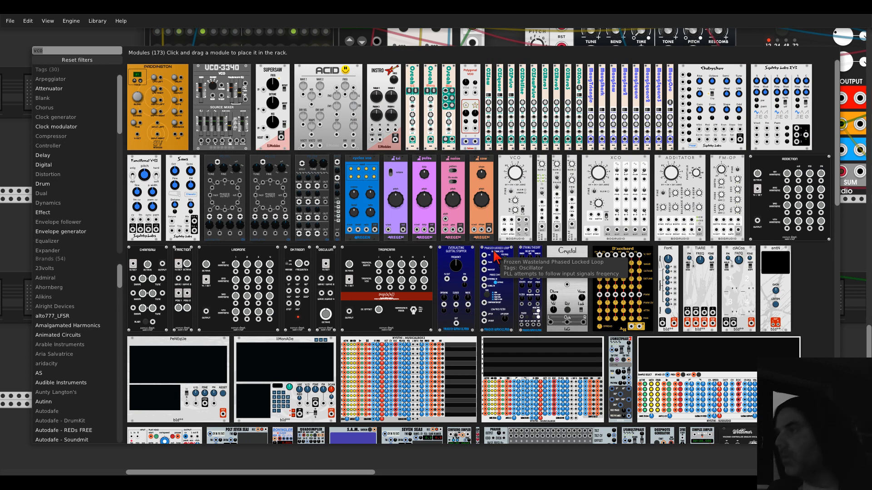
scroll(494, 253, "down", 5)
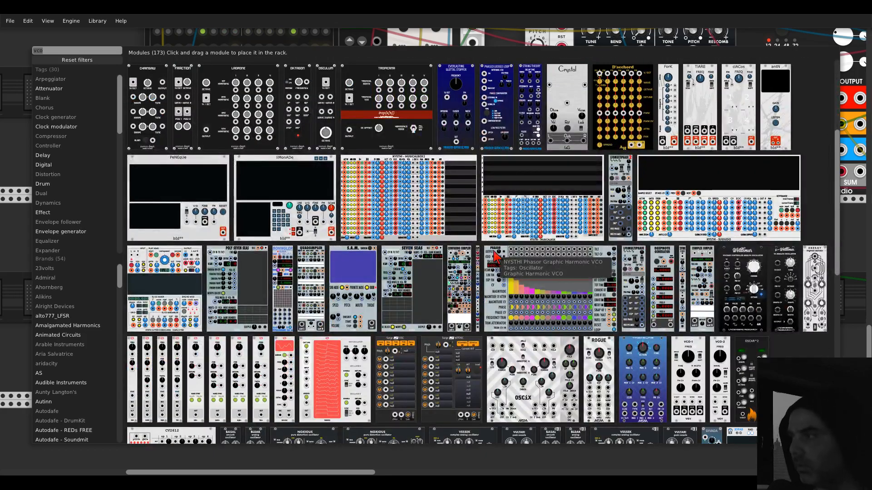
scroll(494, 255, "down", 4)
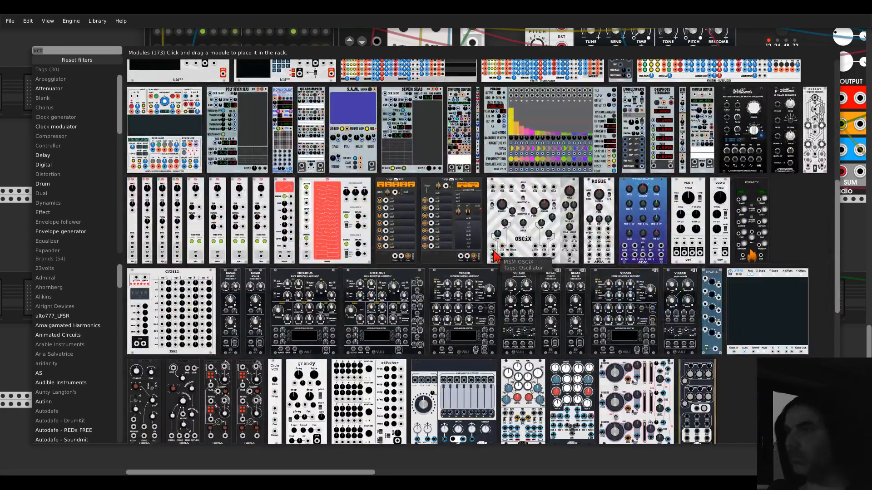
scroll(494, 257, "down", 5)
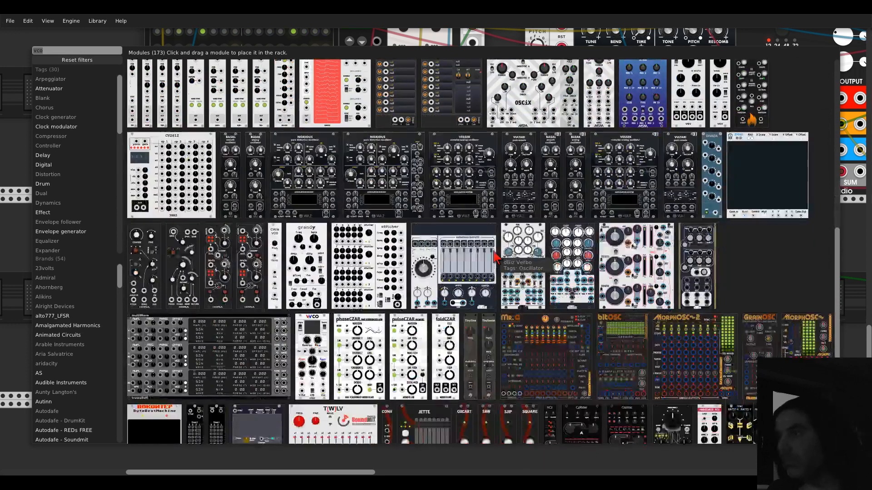
scroll(494, 256, "down", 1)
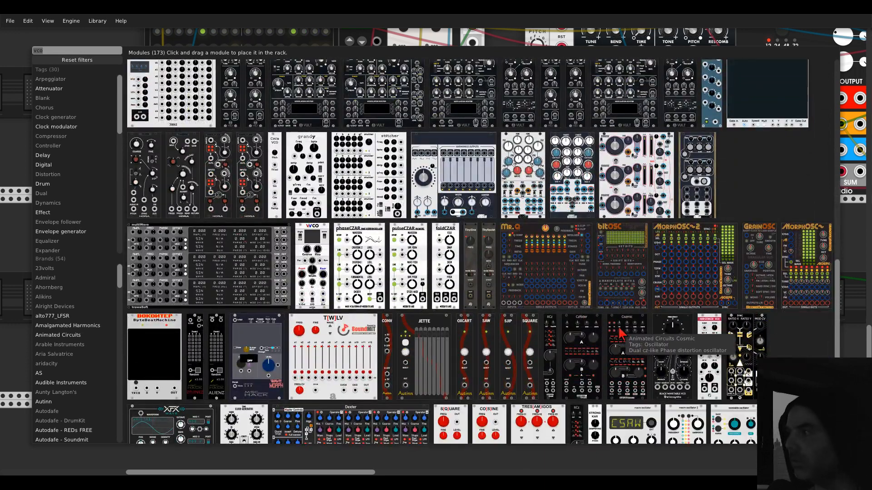
left_click_drag(617, 323, 424, 313)
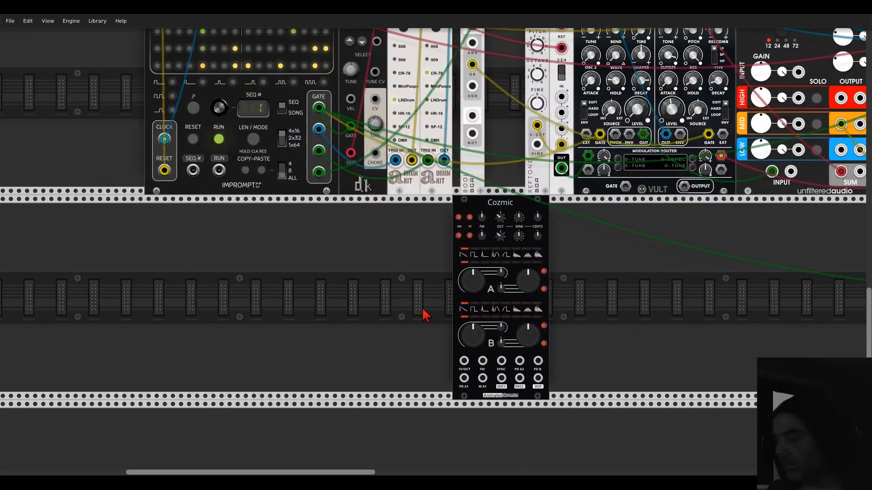
- Search the module library for "phrase", try a PHRASE-SEQ-16 in the row with the Cozmic oscillator, and remove it
right_click(422, 310)
type("phrase")
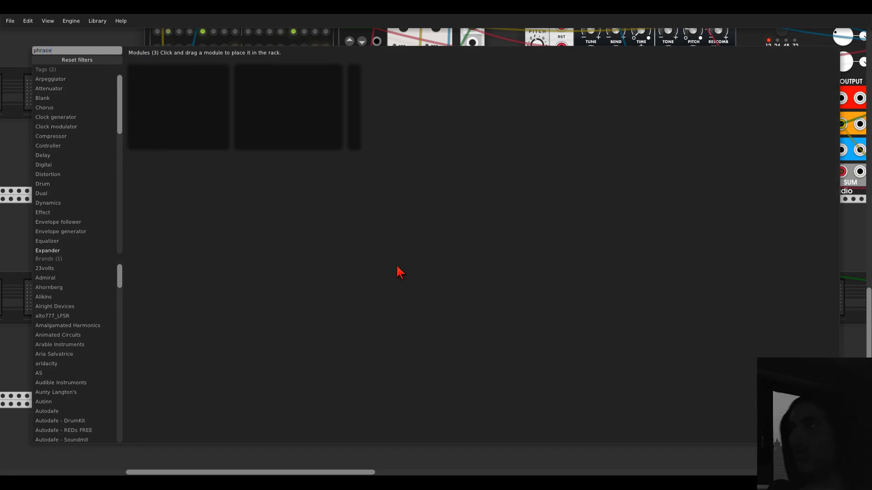
key("Escape")
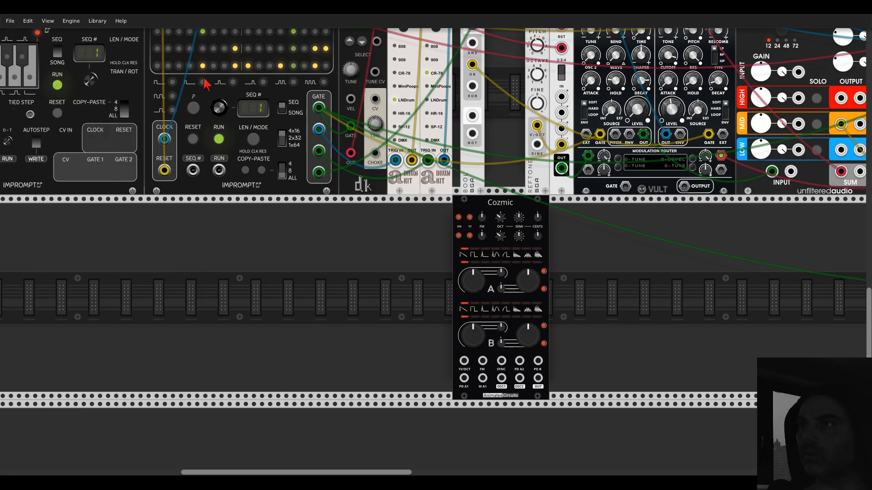
left_click_drag(205, 79, 178, 245)
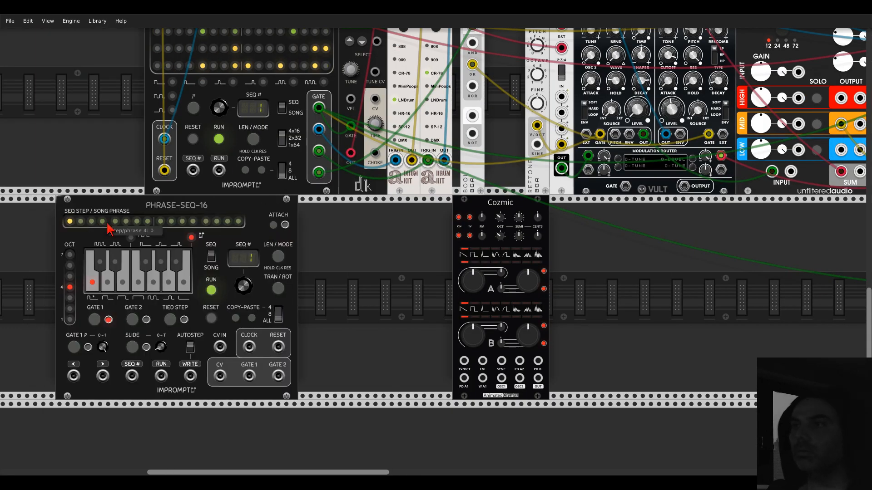
key("Delete")
- Add a PHRASE-SEQ-32 sequencer directly beneath the GATE-SEQ-64
right_click(188, 243)
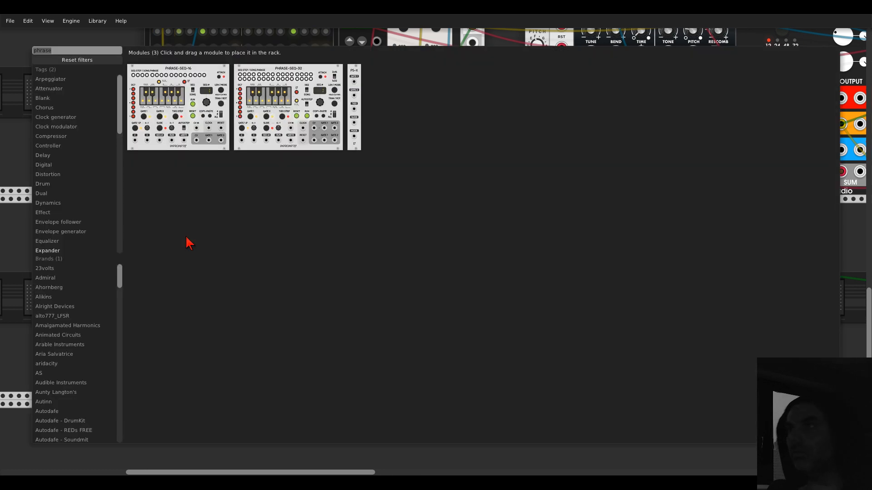
left_click_drag(282, 86, 279, 233)
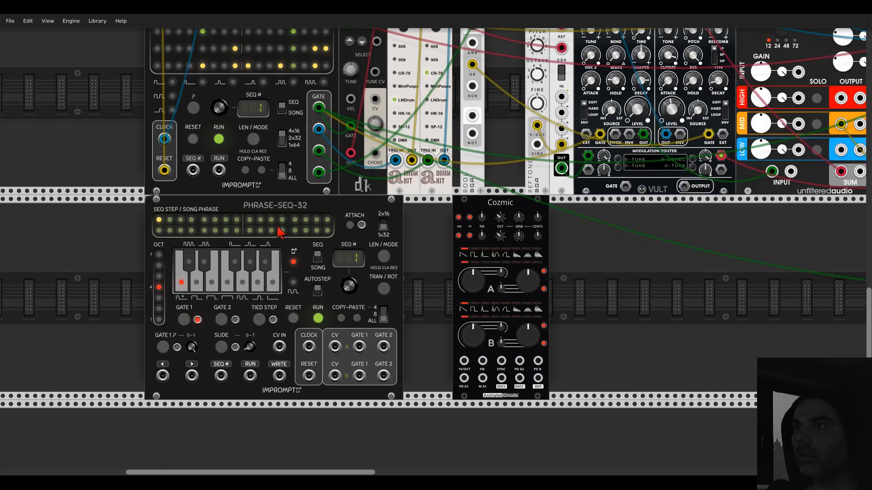
- Patch the PHRASE-SEQ-32's clock and reset inputs to the CLK 1 and RESET outputs of the Clocked module
scroll(235, 238, "down", 3)
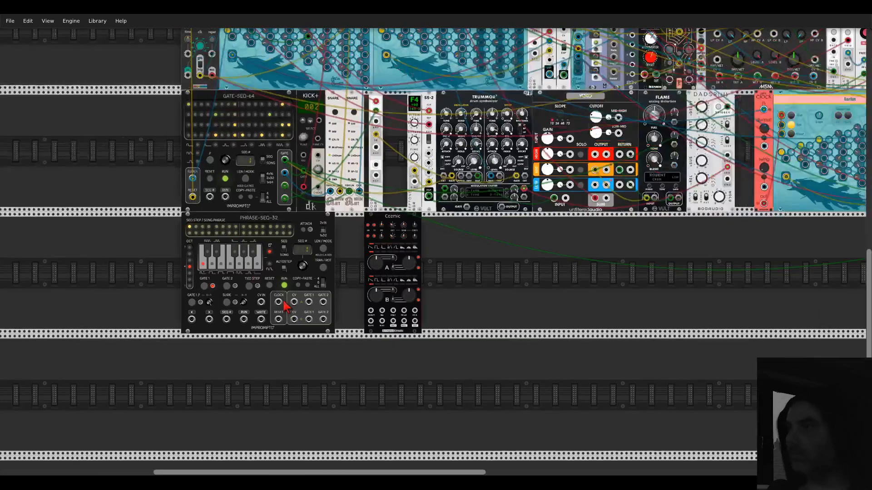
left_click_drag(278, 299, 237, 108)
scroll(277, 395, "down", 2)
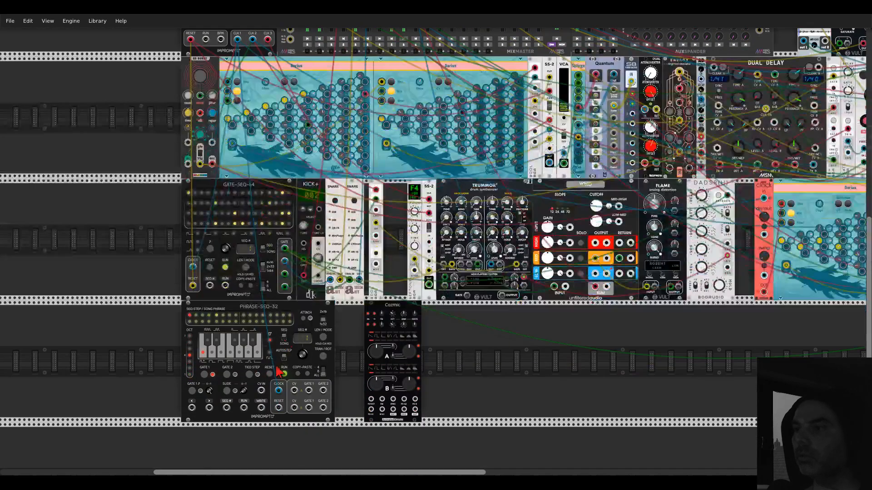
left_click_drag(279, 409, 191, 40)
scroll(152, 94, "up", 2)
scroll(152, 94, "up", 1)
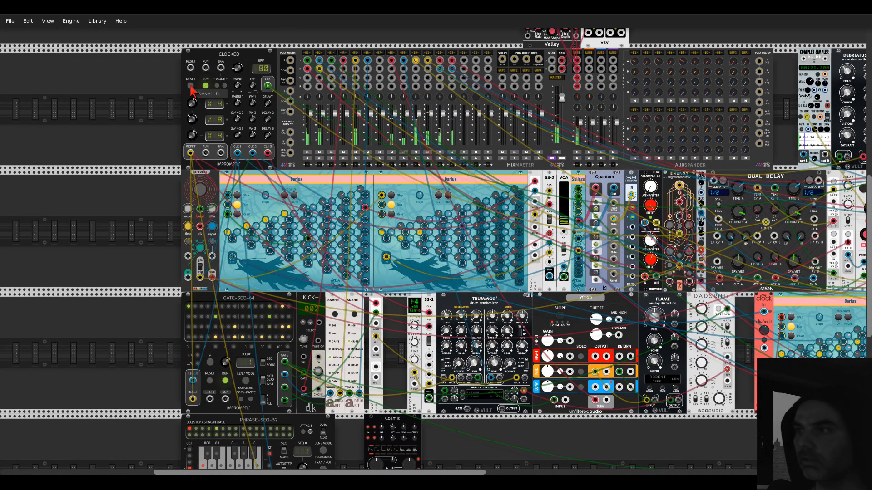
- Move the Cozmic oscillator along its row so it sits directly beside the PHRASE-SEQ-32
scroll(165, 151, "down", 1)
scroll(159, 206, "down", 3)
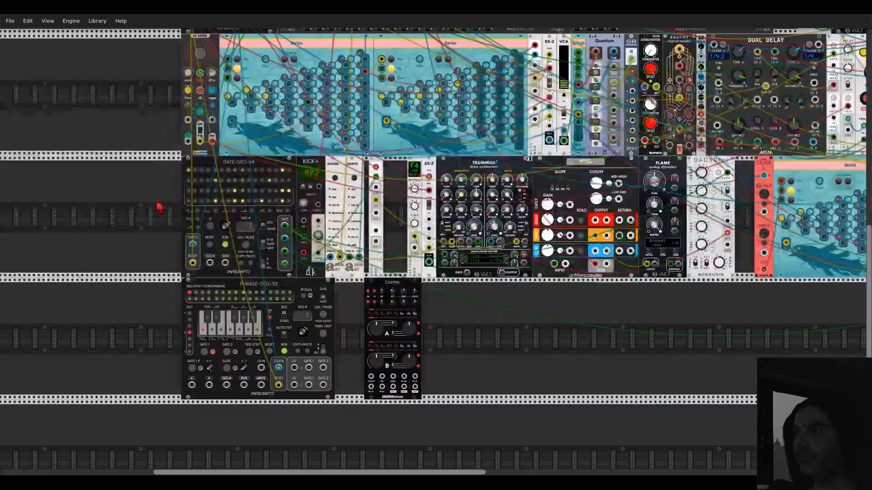
scroll(150, 272, "up", 3, "ctrl")
left_click_drag(144, 275, 156, 220)
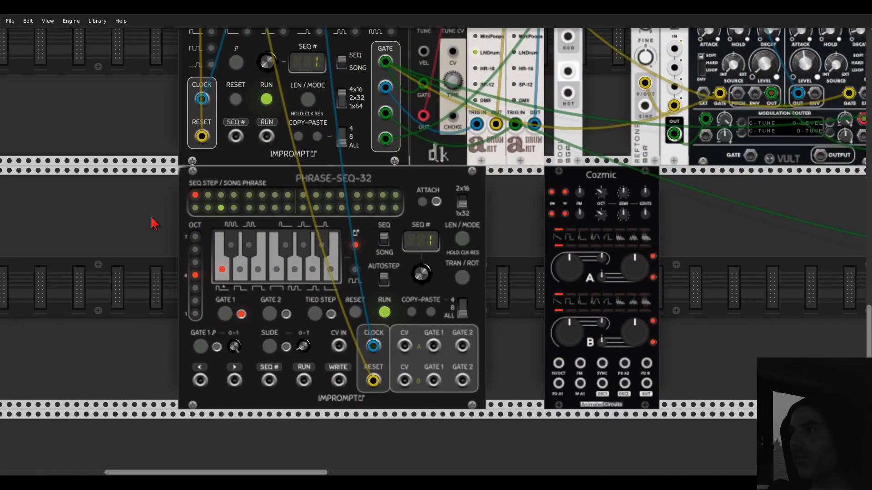
left_click_drag(548, 174, 489, 179)
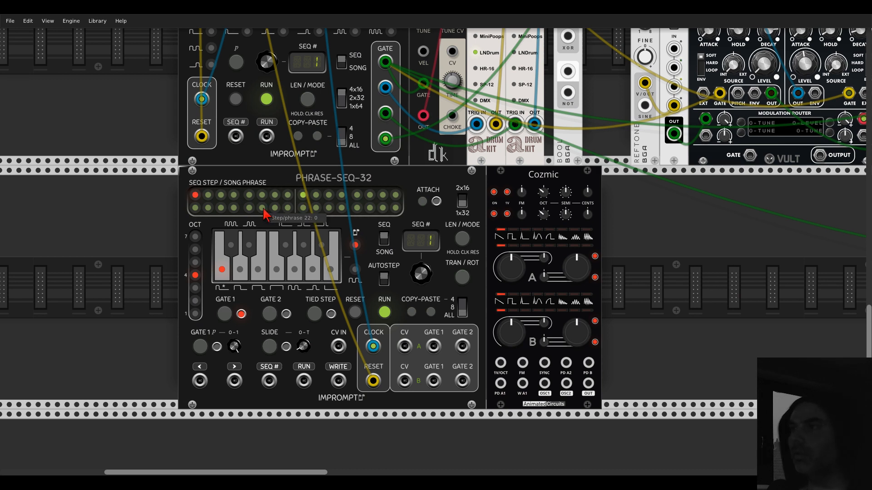
- Patch the PHRASE-SEQ-32's CV A output to the Cozmic's 1V/OCT input, and the Cozmic's OUT to the L input of mixer channel 14
left_click_drag(404, 346, 499, 363)
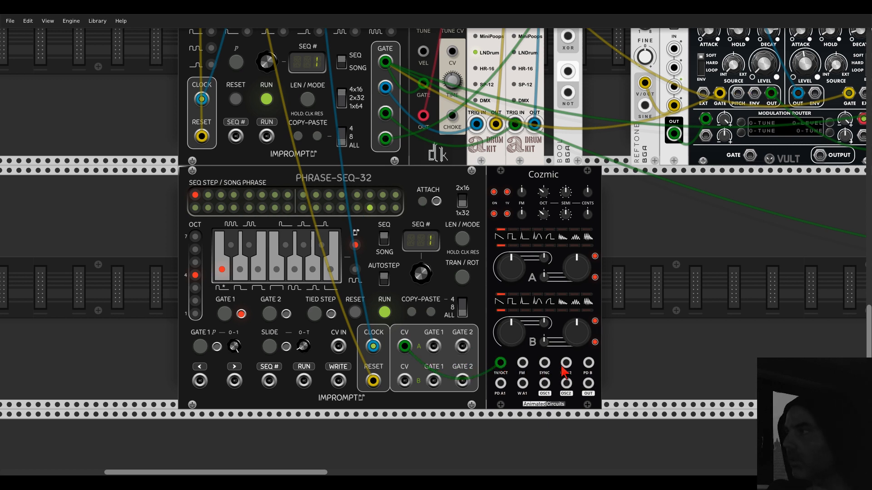
left_click_drag(588, 384, 744, 92)
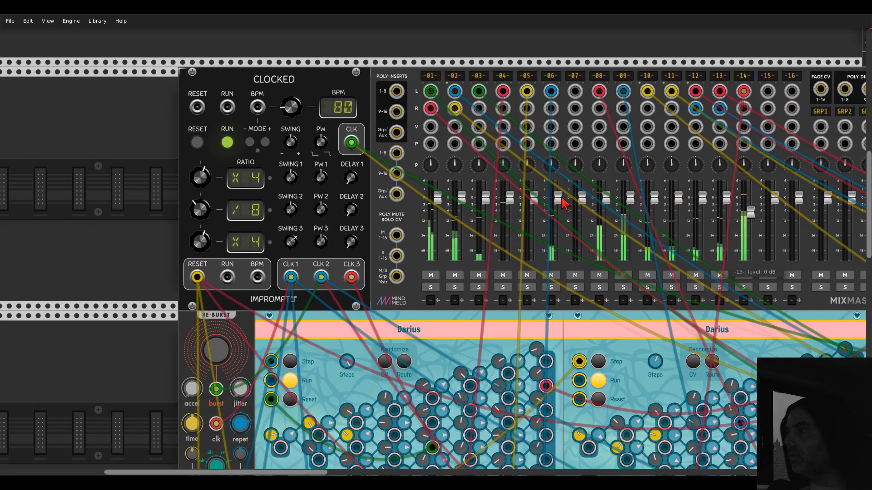
- Turn on Tied Step for steps 2 to 8 of the PHRASE-SEQ-32 so they hold the first step's note
scroll(531, 182, "down", 5)
scroll(531, 181, "down", 6)
scroll(230, 255, "down", 5)
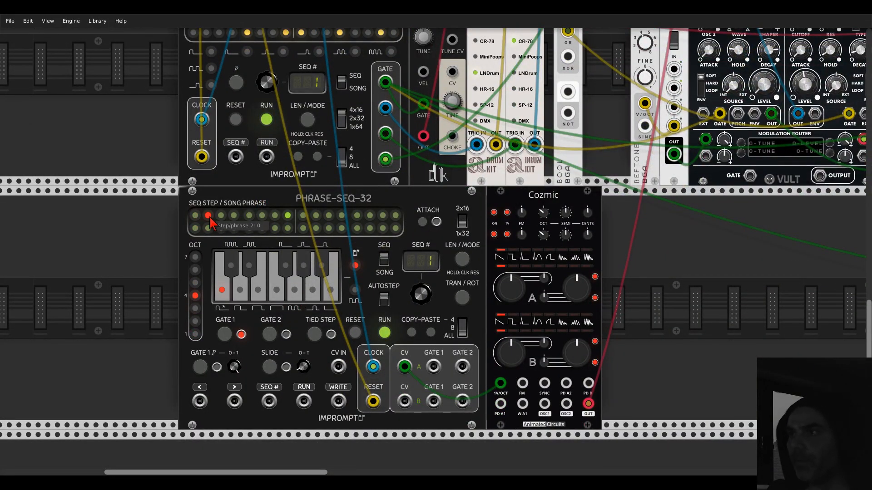
left_click(315, 336)
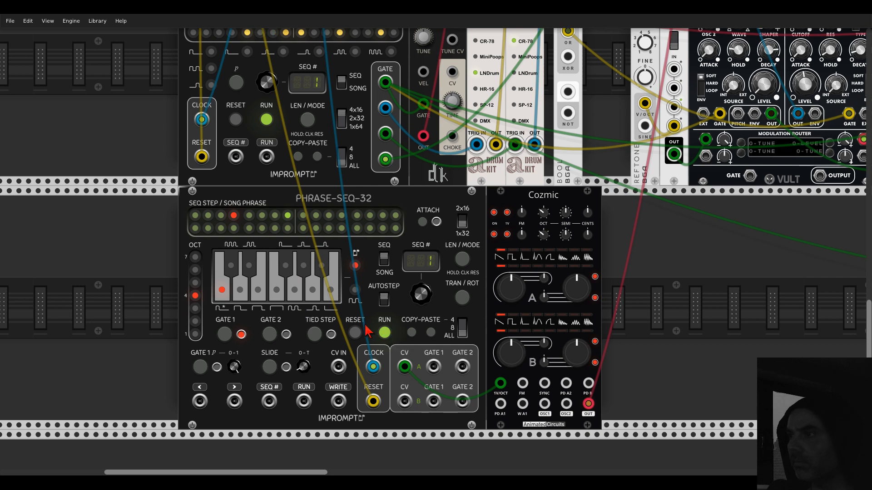
left_click(317, 331)
left_click(249, 216)
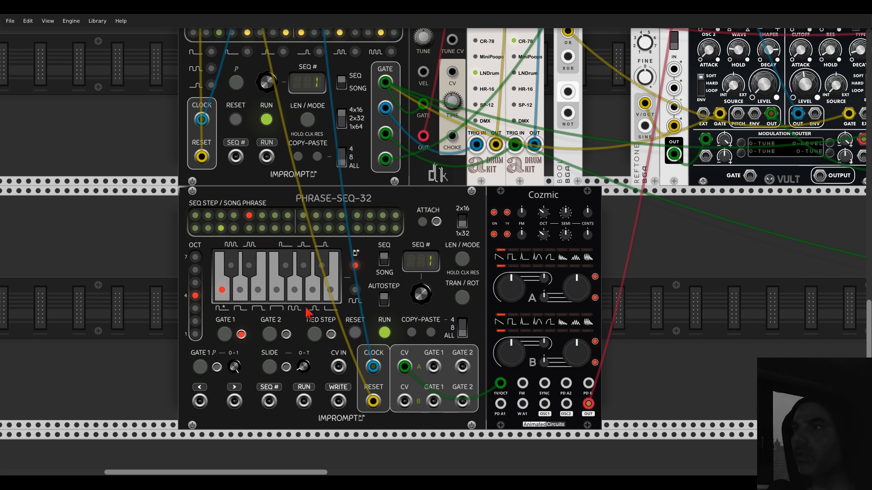
left_click(313, 338)
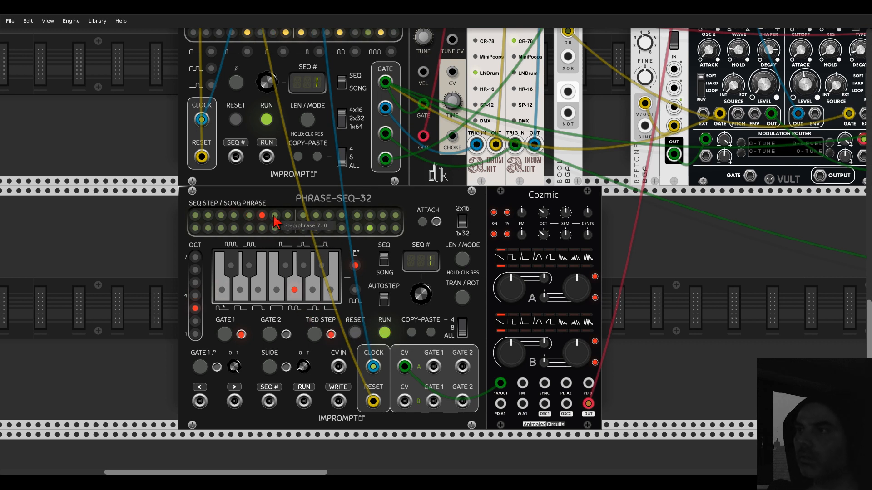
left_click(316, 333)
left_click(288, 216)
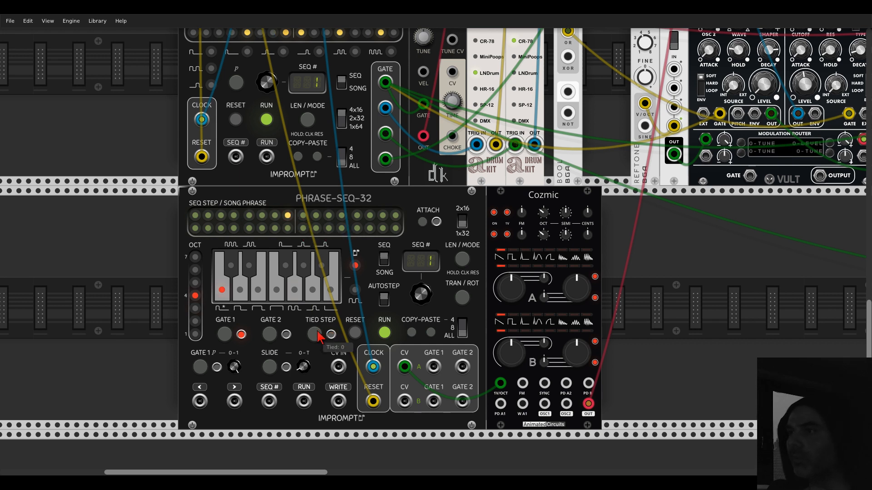
left_click(315, 335)
- Continue the held note in the PHRASE-SEQ-32 by turning on Tied Step for steps 9 to 16
left_click(316, 216)
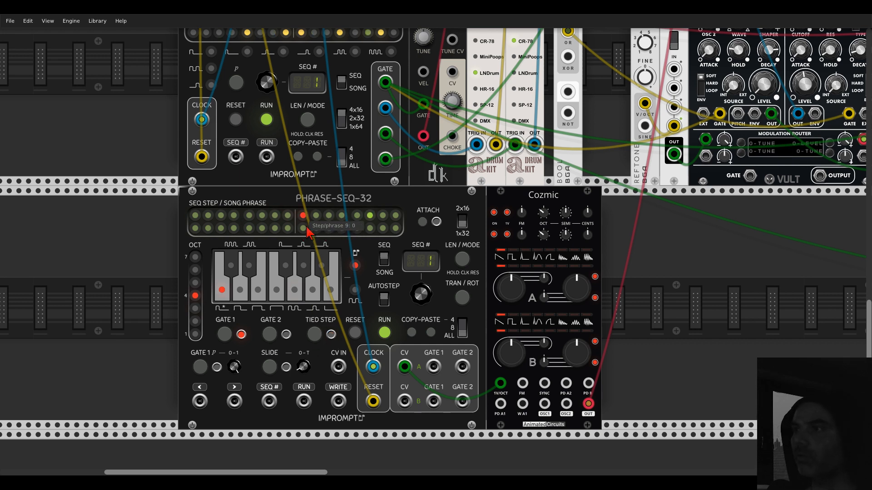
left_click(329, 215)
left_click(315, 334)
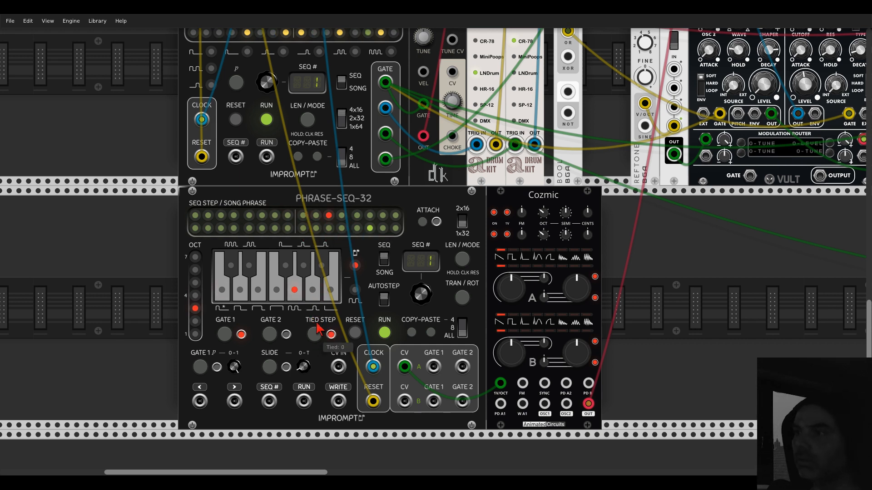
left_click(342, 218)
left_click(315, 332)
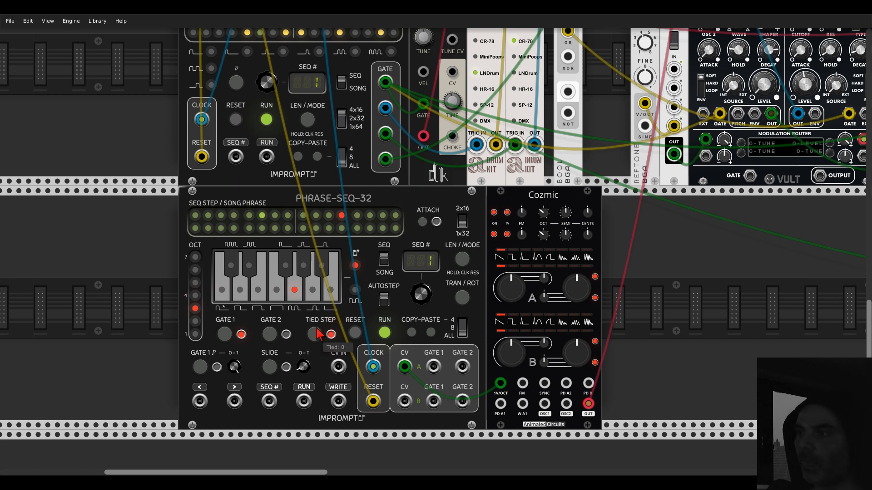
left_click(357, 216)
left_click(370, 216)
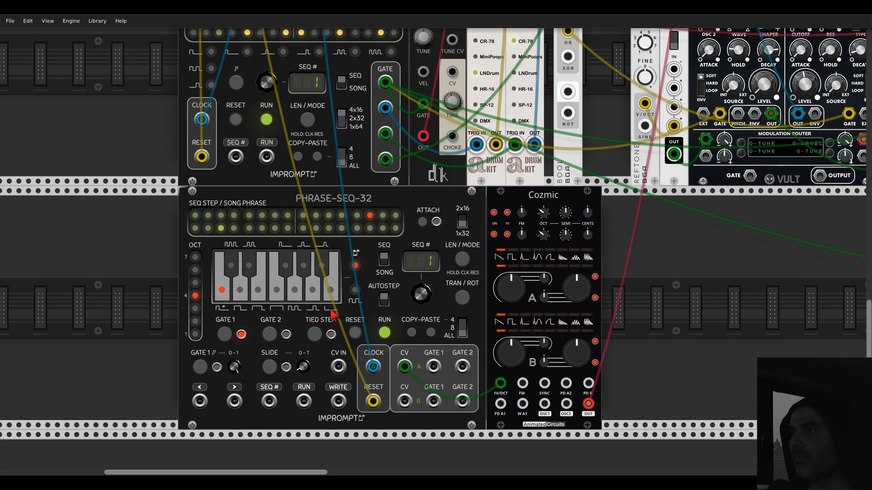
left_click(314, 334)
left_click(382, 216)
left_click(314, 333)
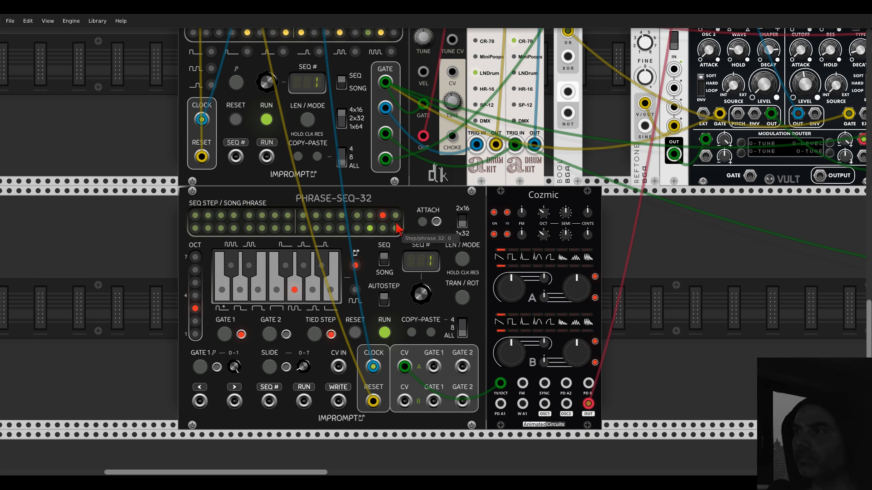
left_click(394, 216)
left_click(315, 335)
- Tie steps 17 to 21 of the PHRASE-SEQ-32 to extend the held note into the second half of the sequence
left_click(195, 228)
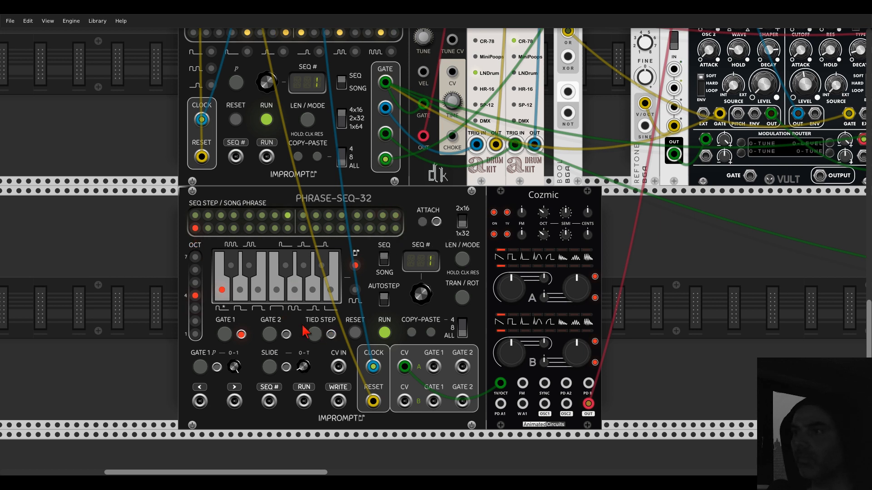
left_click(314, 335)
left_click(208, 228)
left_click(314, 334)
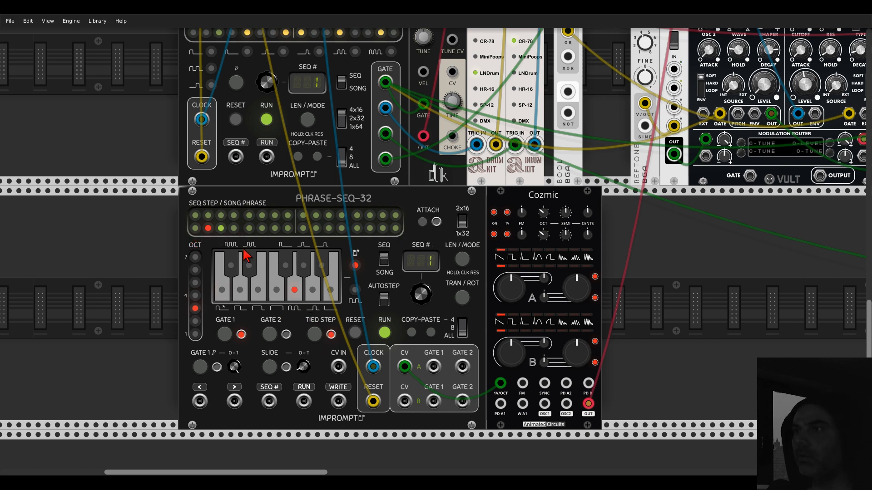
left_click(221, 228)
left_click(314, 334)
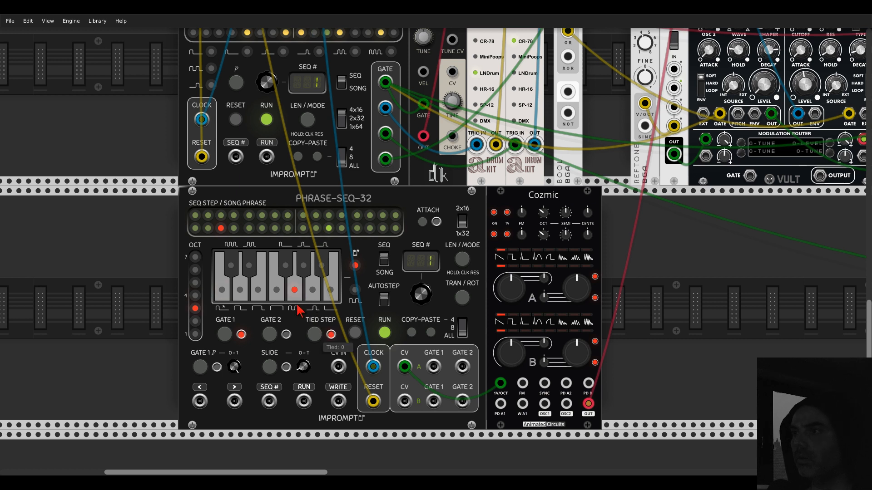
left_click(234, 228)
left_click(248, 228)
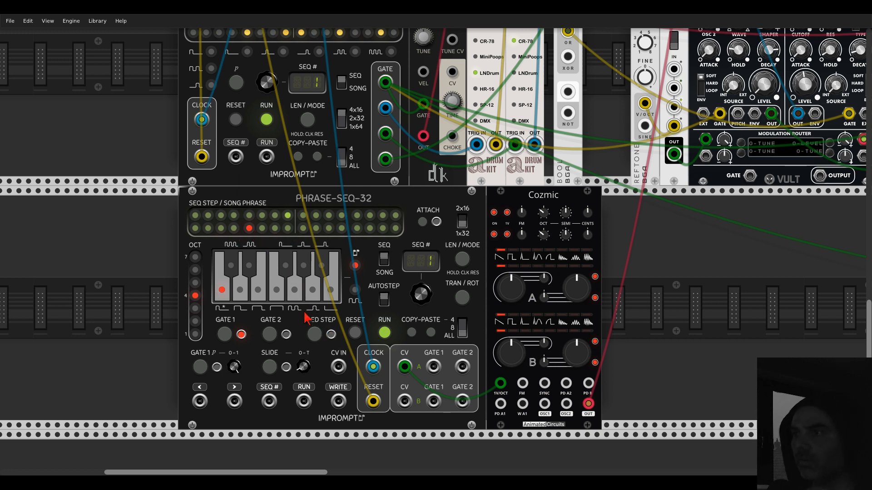
left_click(316, 335)
- Go through steps 22 to 24 of the PHRASE-SEQ-32 and enter F as the note on steps 23 and 24
left_click(263, 229)
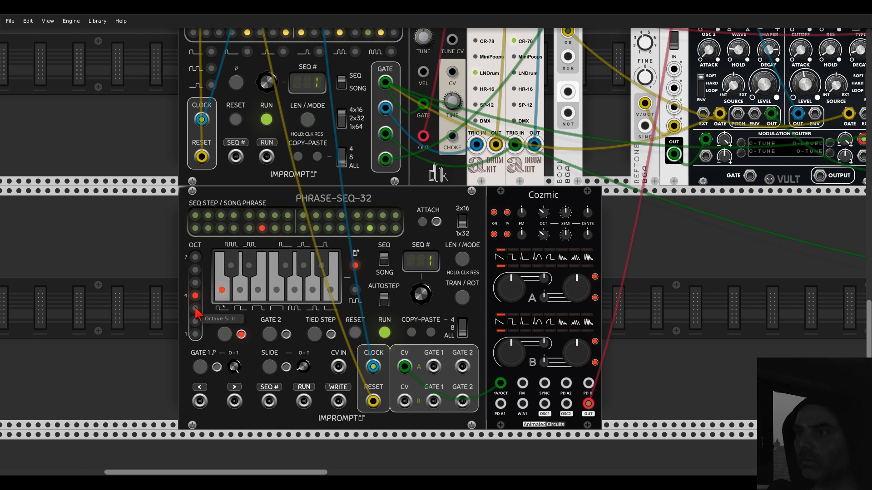
left_click(275, 228)
left_click(277, 291)
left_click(287, 228)
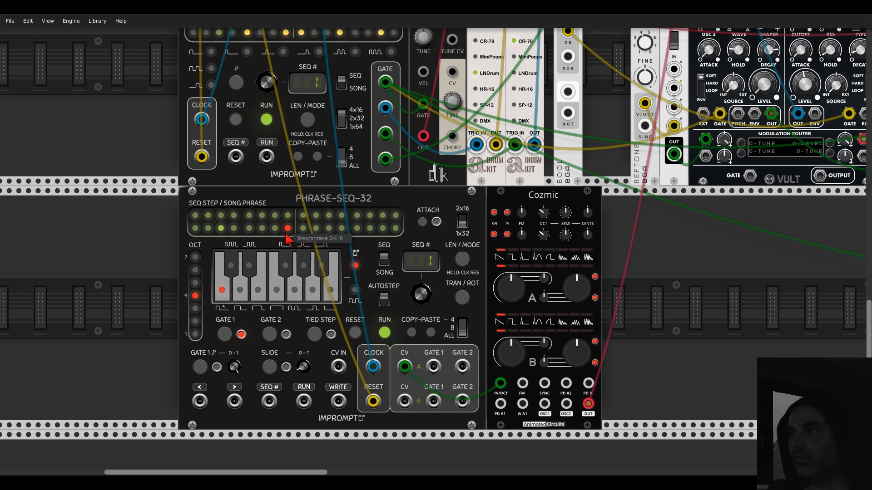
left_click(277, 291)
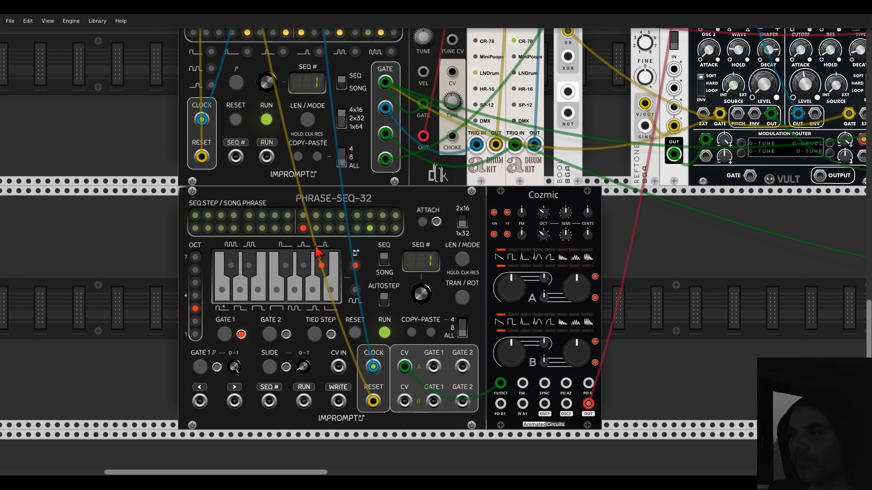
- Set step 25 to C and step 27 to D in octave 4, and tie steps 26 and 28 to the notes before them
left_click(196, 295)
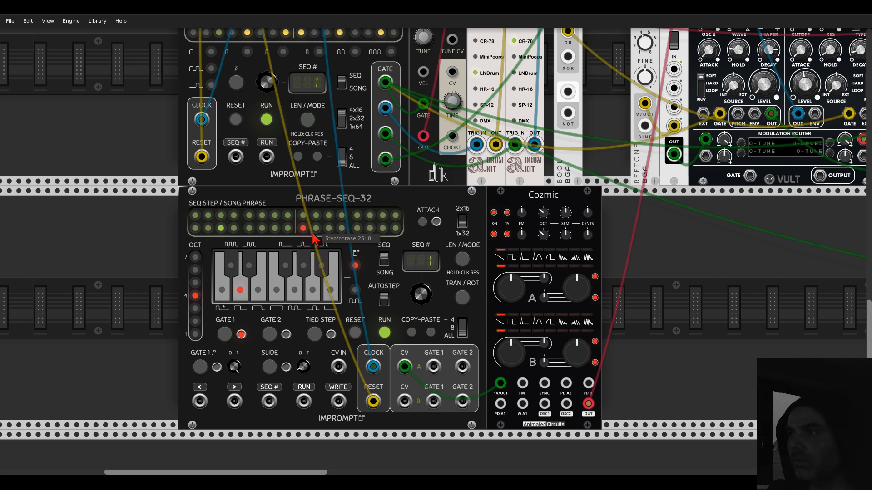
left_click(221, 293)
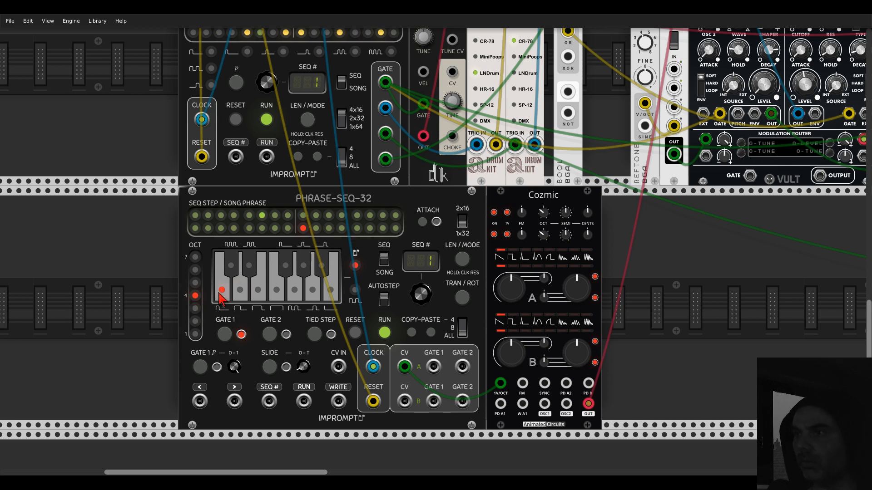
left_click(329, 228)
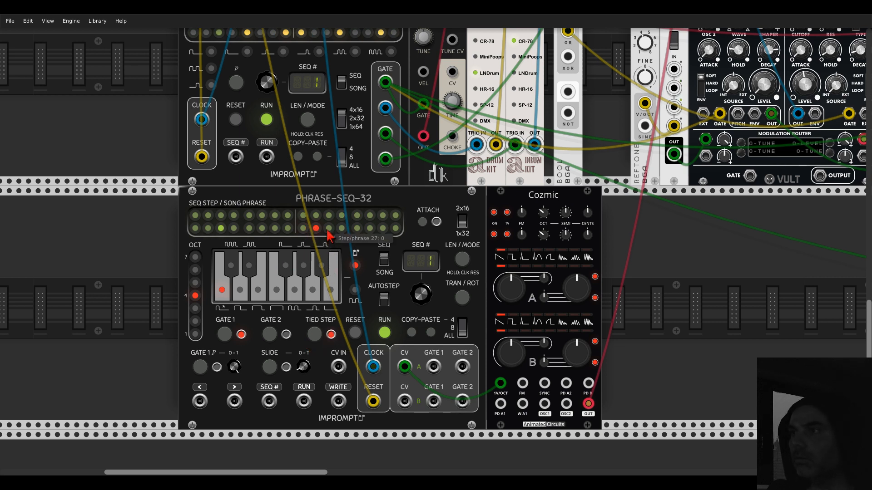
left_click(239, 291)
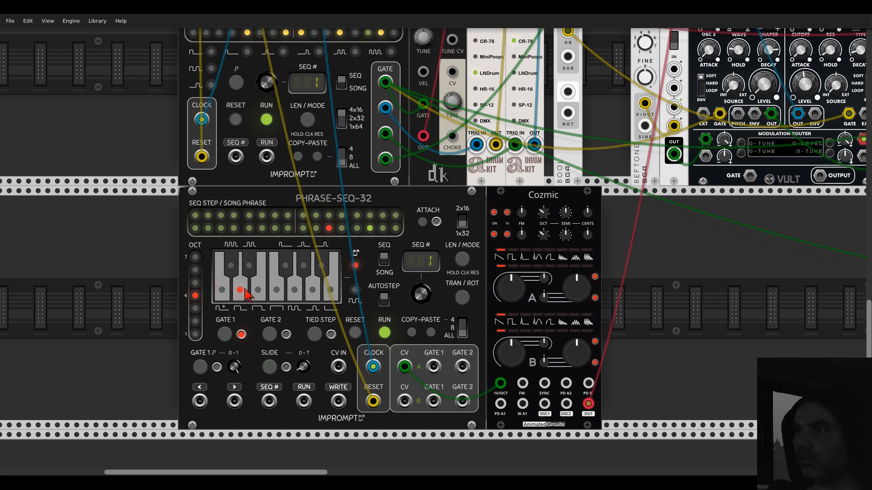
left_click(341, 228)
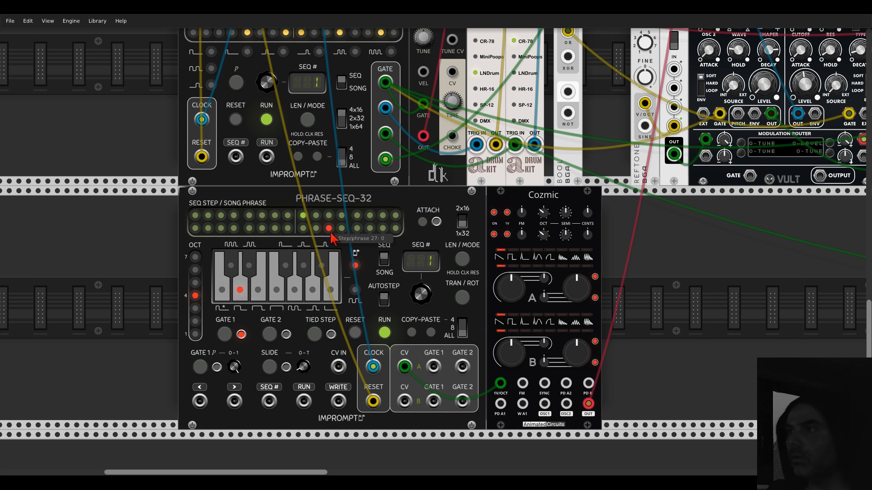
left_click(314, 335)
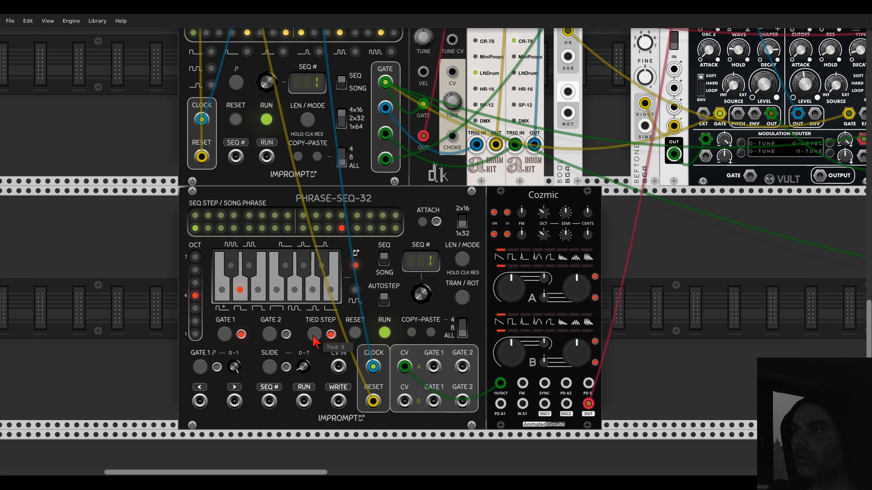
- Set step 30 to A# and step 31 to G, both in octave 3, and tie step 32 to step 31
left_click(356, 228)
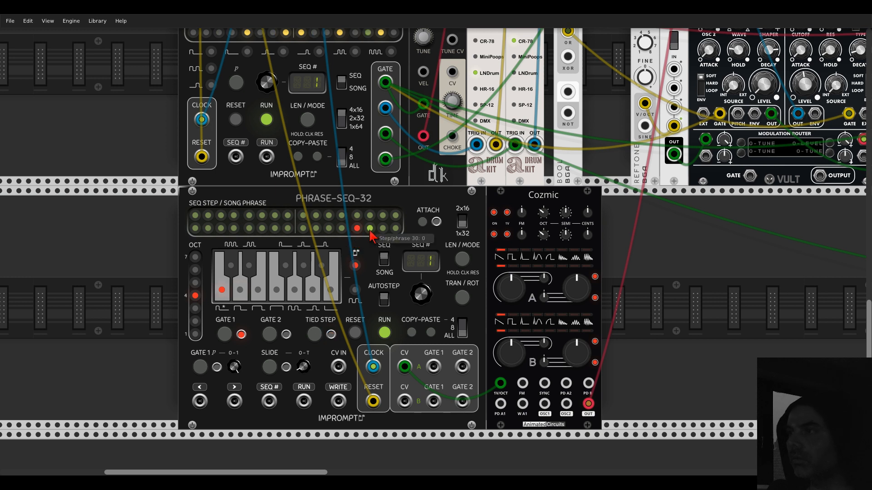
left_click(370, 228)
left_click(202, 308)
left_click(321, 265)
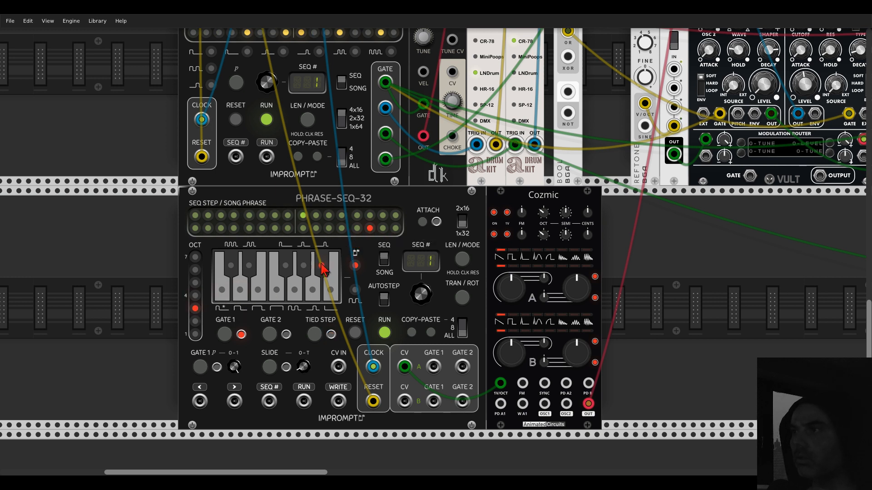
left_click(383, 228)
left_click(295, 291)
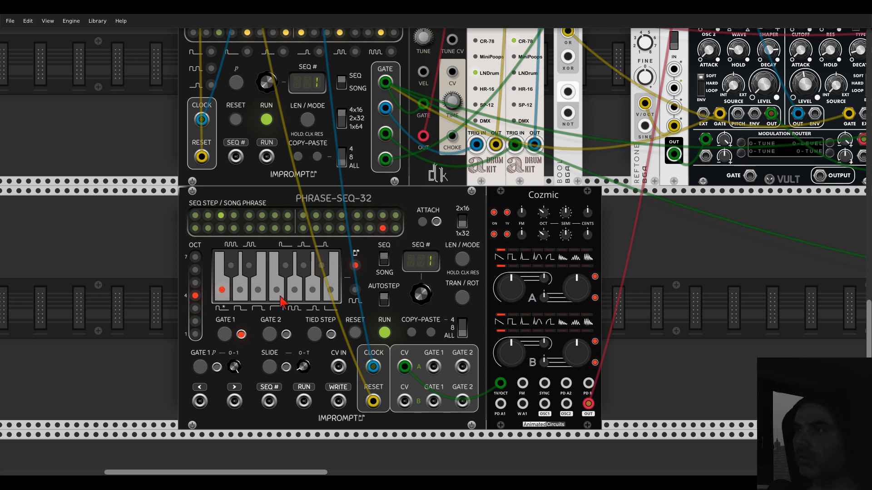
left_click(197, 308)
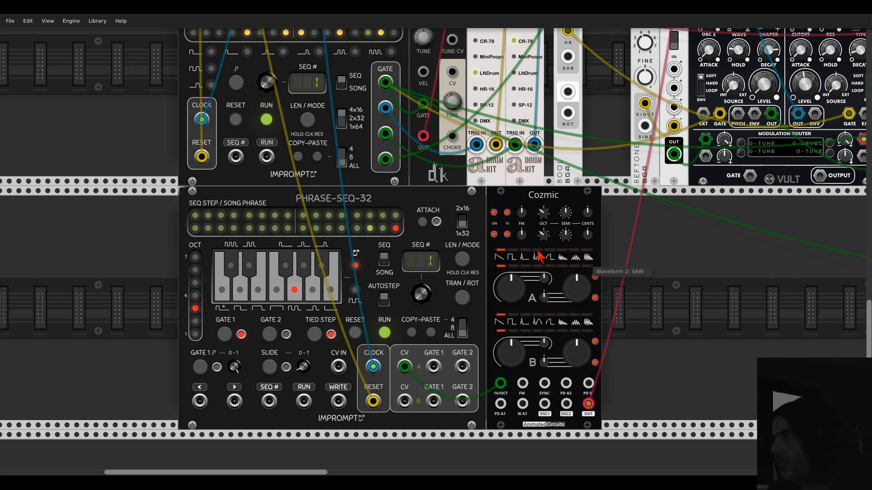
- On the Cozmic, select the square wave as waveform 2 of section A and waveform 1 of section B
left_click_drag(543, 236, 587, 230)
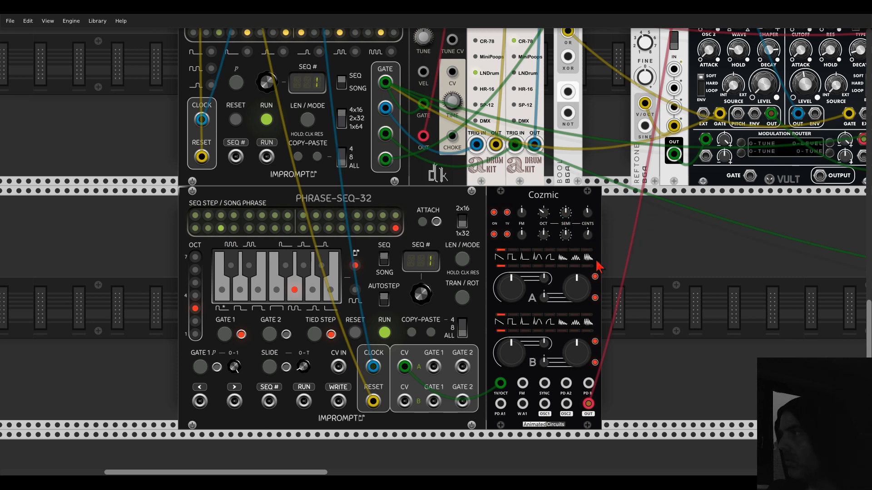
left_click(513, 267)
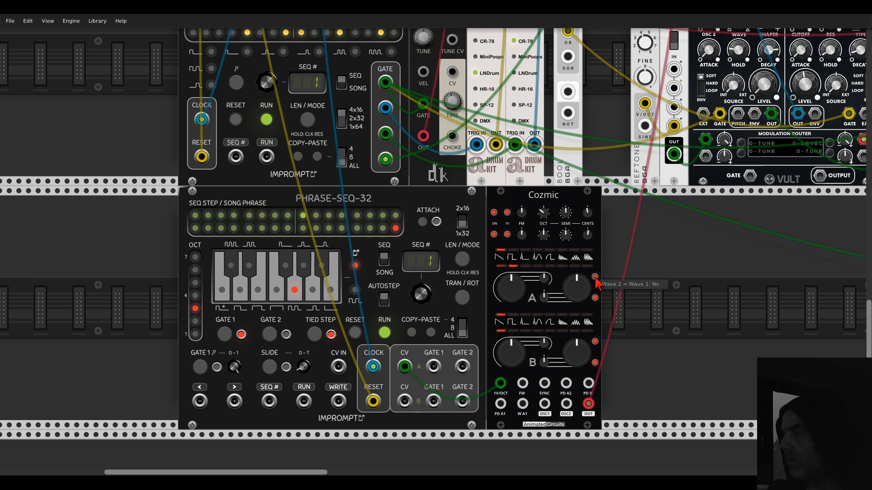
left_click(513, 314)
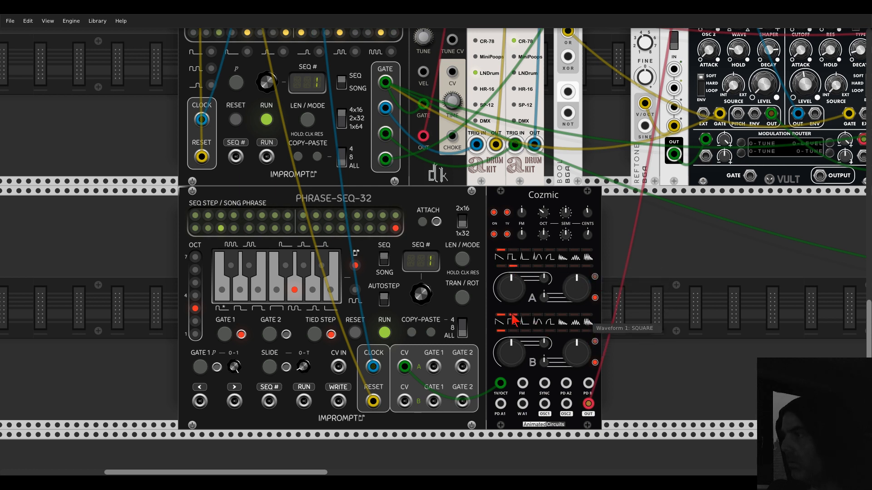
- Turn down the wave 1 PD depths of the Cozmic's sections A and B, and add a Bogaudio LLFO beside it
mouse_move(517, 301)
left_mouse_down()
mouse_move(518, 284)
mouse_move(518, 307)
left_mouse_up()
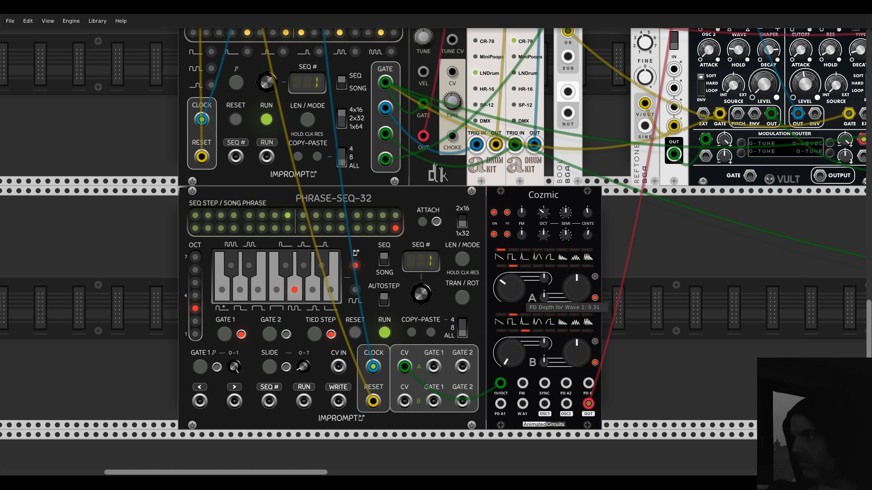
right_click(621, 291)
type("lfo")
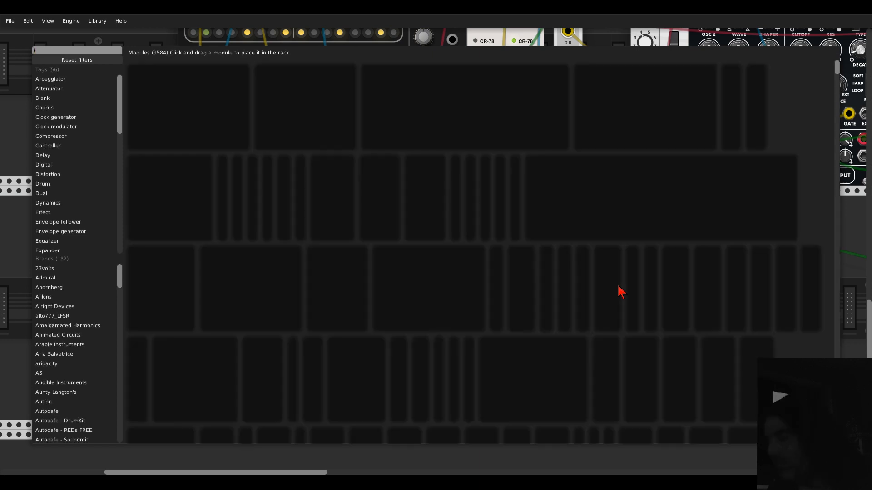
left_click(133, 75)
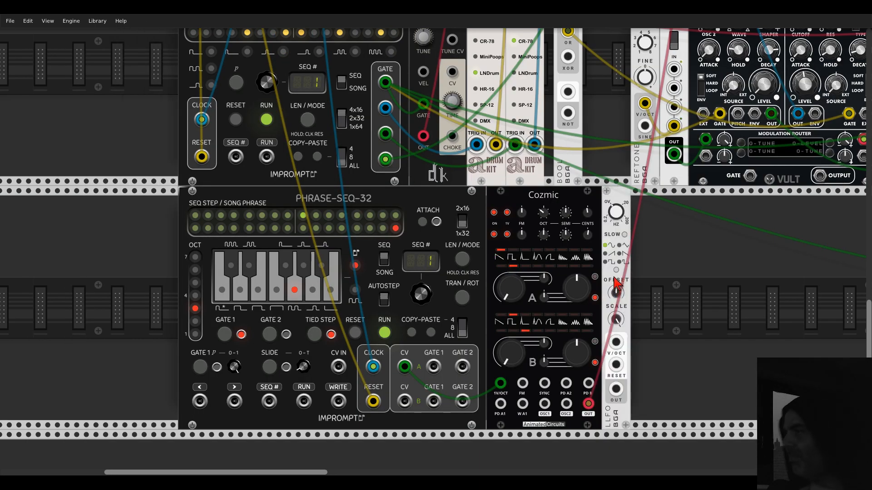
- Switch the LLFO to slow mode and patch its output to the Cozmic's PD B and PD A1 inputs
mouse_move(614, 292)
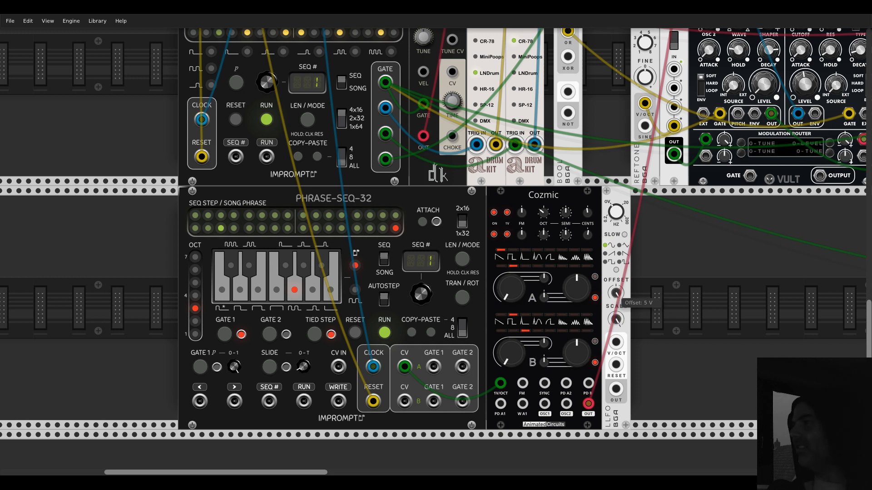
left_click(625, 235)
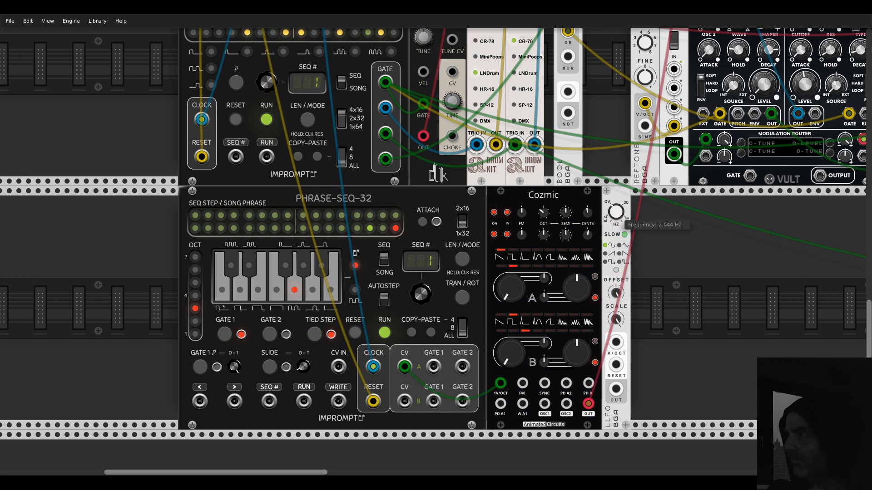
left_click_drag(615, 389, 588, 383)
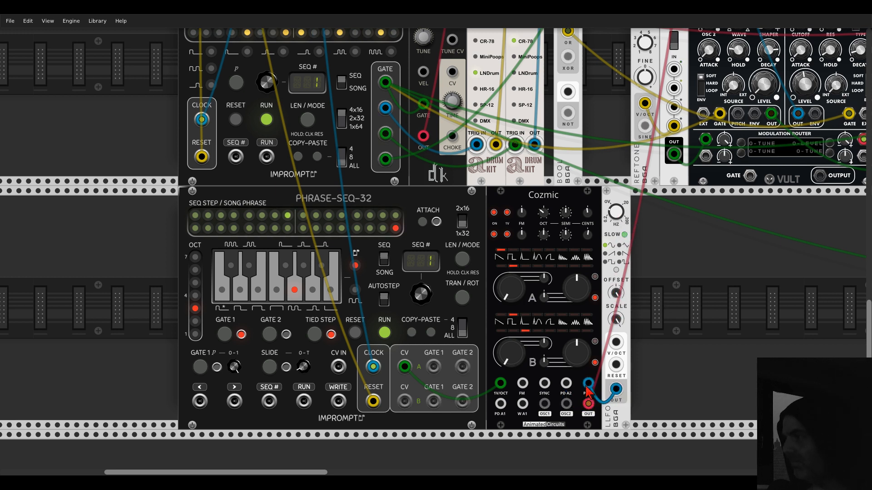
left_click_drag(500, 403, 616, 389)
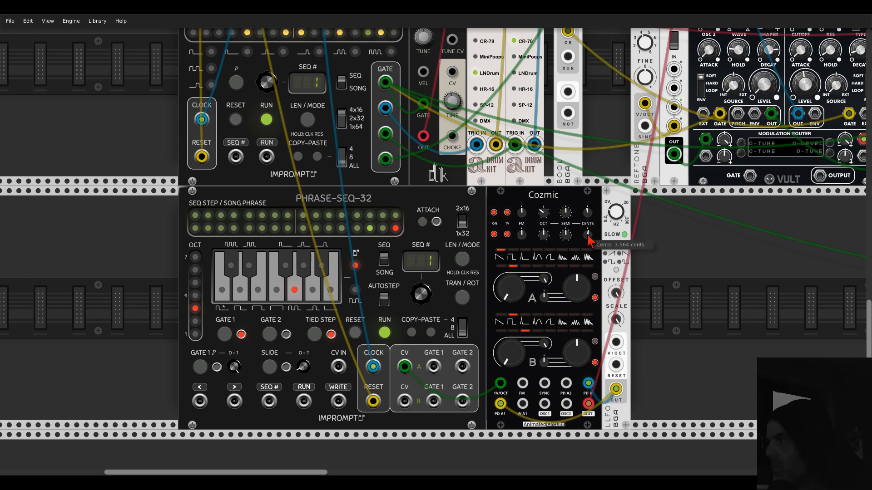
- Raise channel 14's VERB send on the AUXSPANDER
scroll(590, 241, "up", 15)
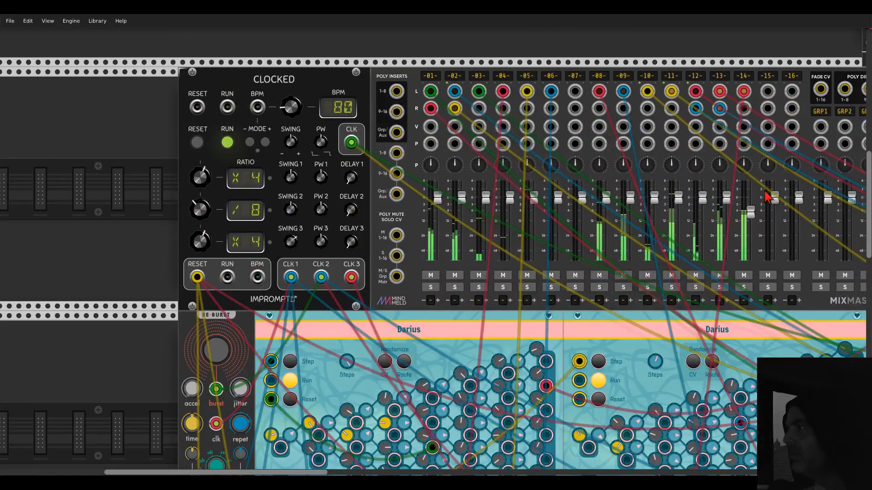
scroll(619, 222, "right", 10)
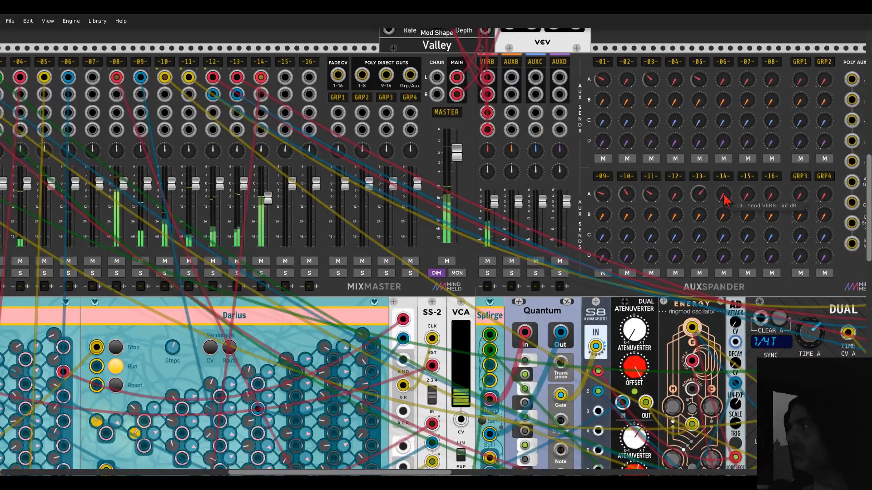
left_click_drag(723, 194, 722, 203)
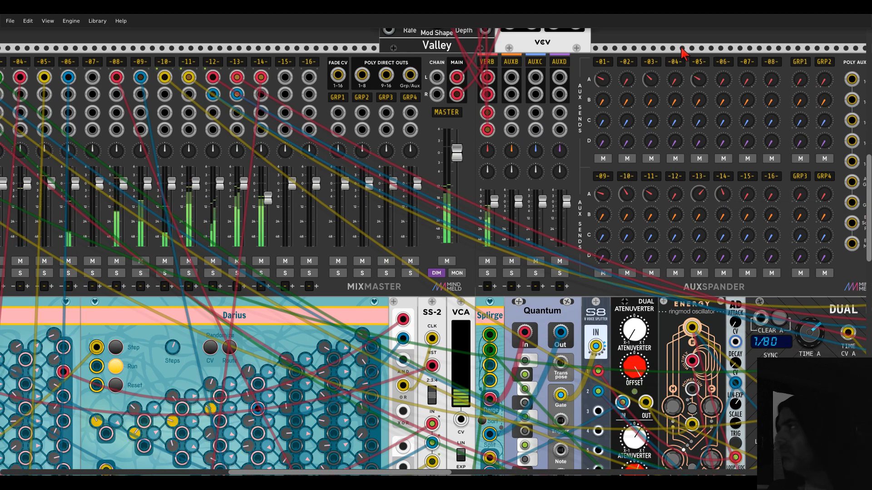
- Add a Bogaudio FM-OP in the empty space of the lowest module row, to the right of the LLFO
scroll(734, 184, "down", 5)
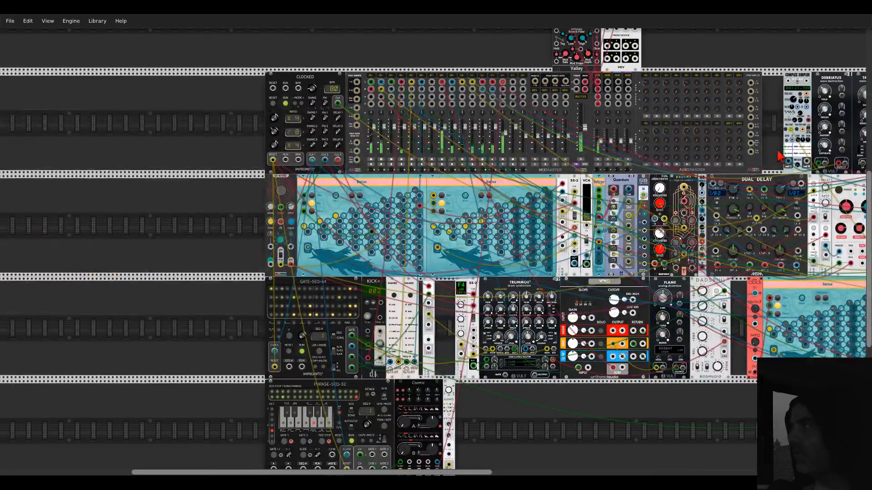
left_click_drag(775, 165, 606, 144)
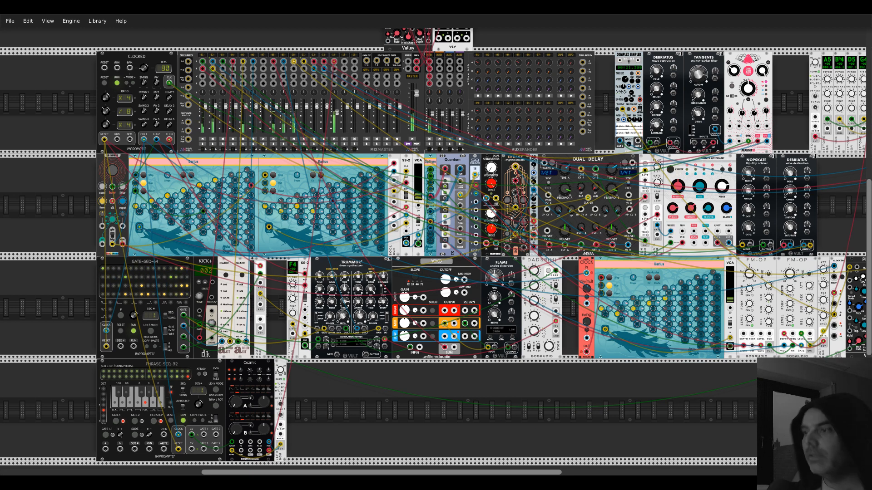
right_click(451, 415)
type("fm")
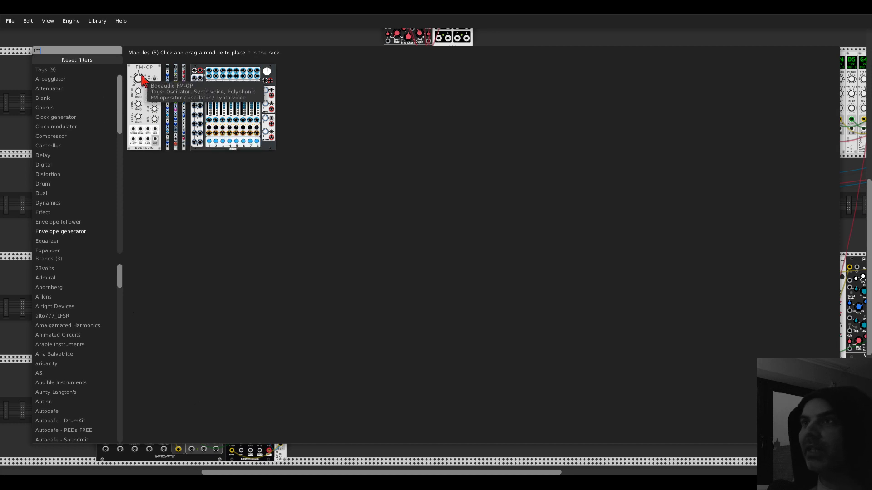
left_click_drag(142, 80, 466, 376)
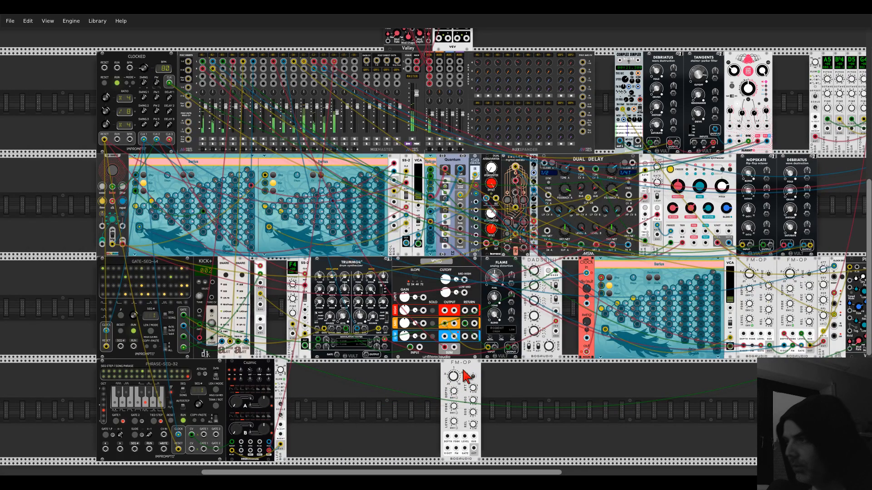
right_click(504, 407)
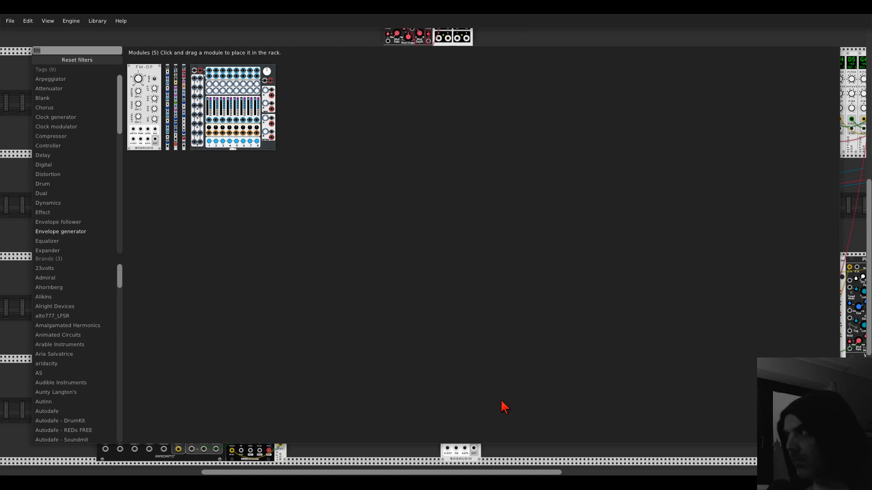
type("tuna")
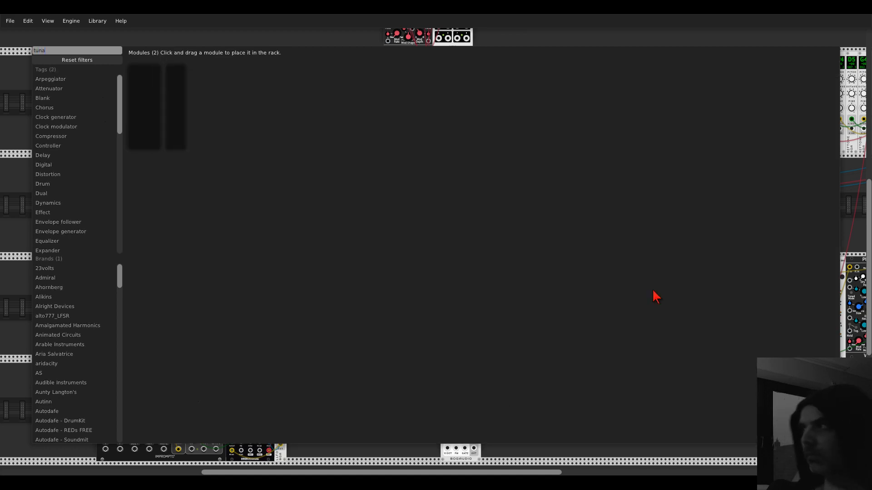
key("Escape")
right_click(423, 383)
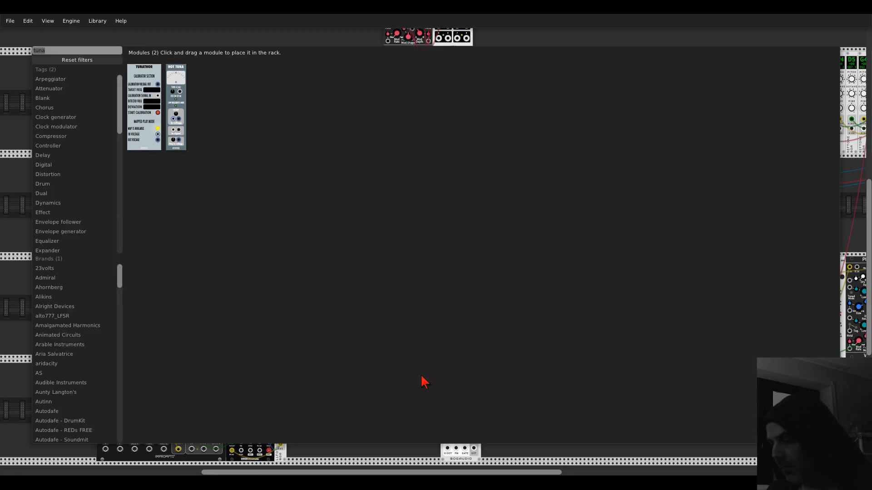
key("Escape")
- Add a Bogaudio REFTONE tuner directly to the left of the new FM-OP
right_click(422, 383)
type("reft")
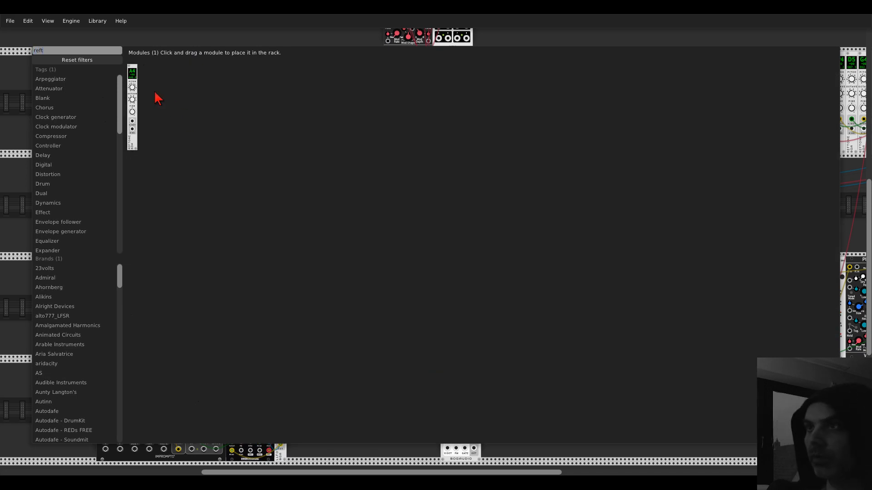
left_click_drag(132, 91, 434, 400)
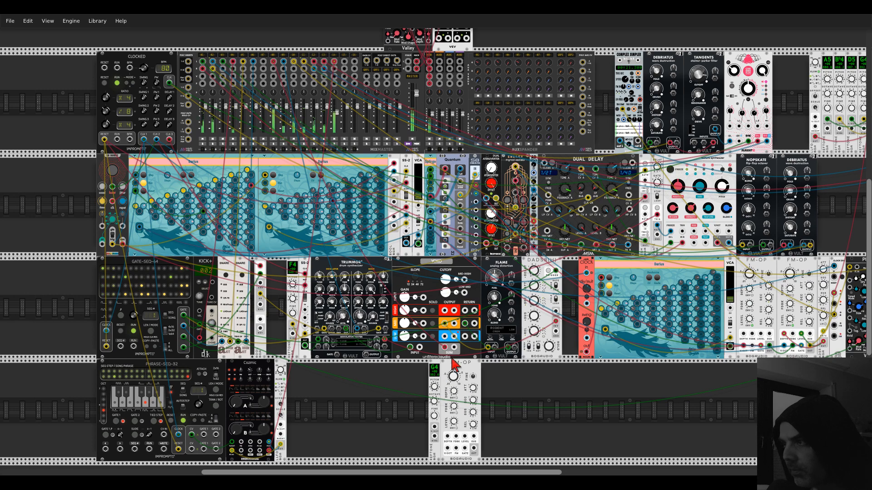
- Duplicate the FM-OP to the REFTONE's left, set the copy's frequency ratio to 0.01 and patch its output to the original's V/OCT input
key("ctrl+d")
left_click_drag(401, 375, 400, 376)
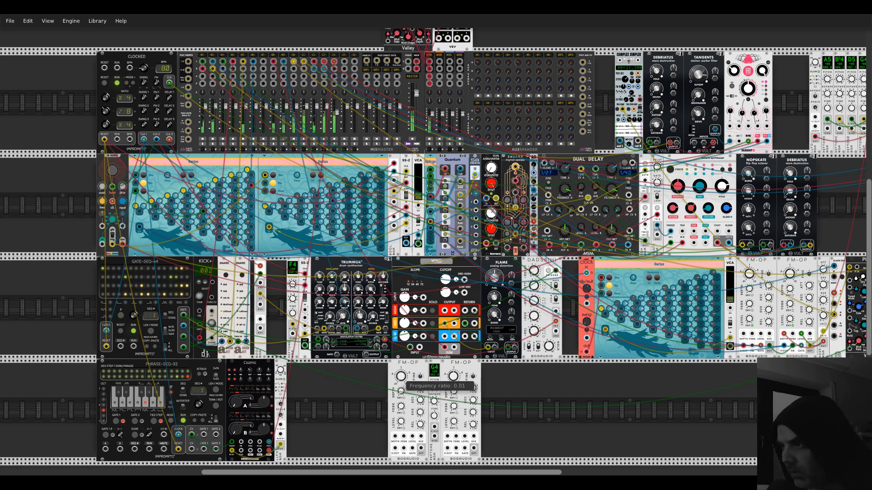
left_click_drag(421, 449, 446, 451)
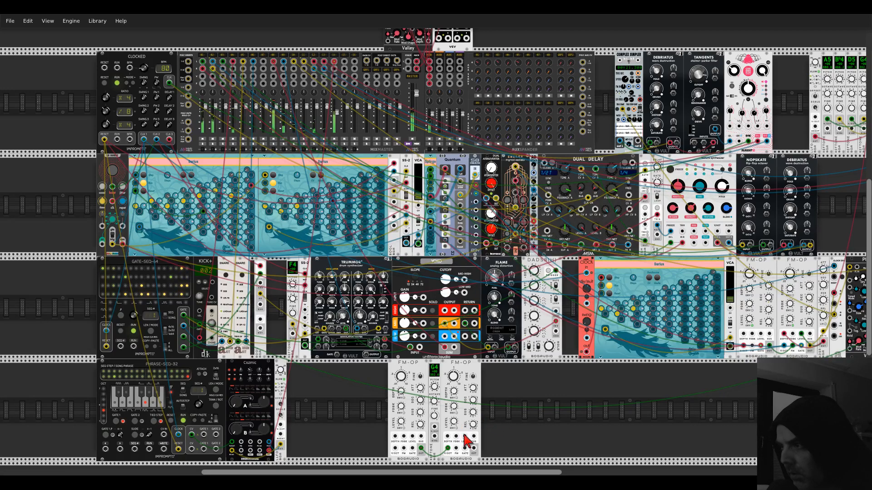
- Patch the right FM-OP's output to MIXMASTER channel 15, adjust an AUXSPANDER send and set the FM-OP's level to -60 dB
left_click_drag(453, 420, 452, 424)
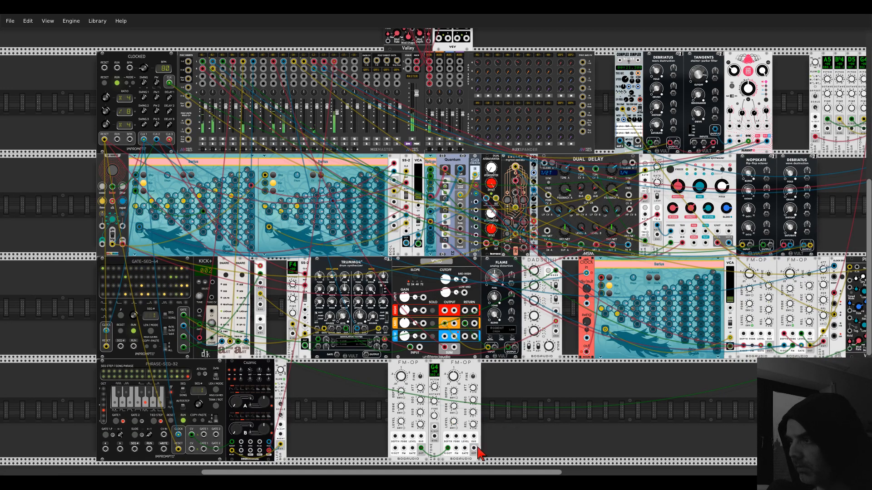
scroll(399, 160, "up", 4)
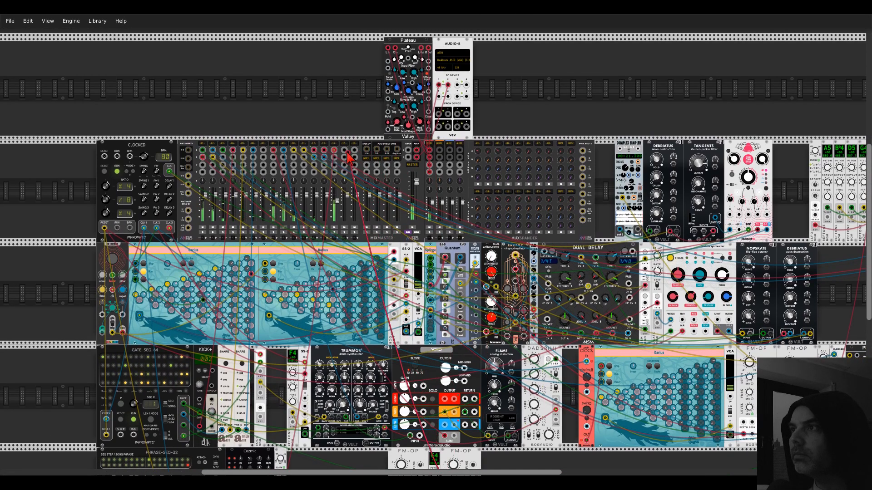
left_click_drag(527, 203, 527, 205)
scroll(474, 331, "down", 8)
left_click_drag(454, 328, 453, 327)
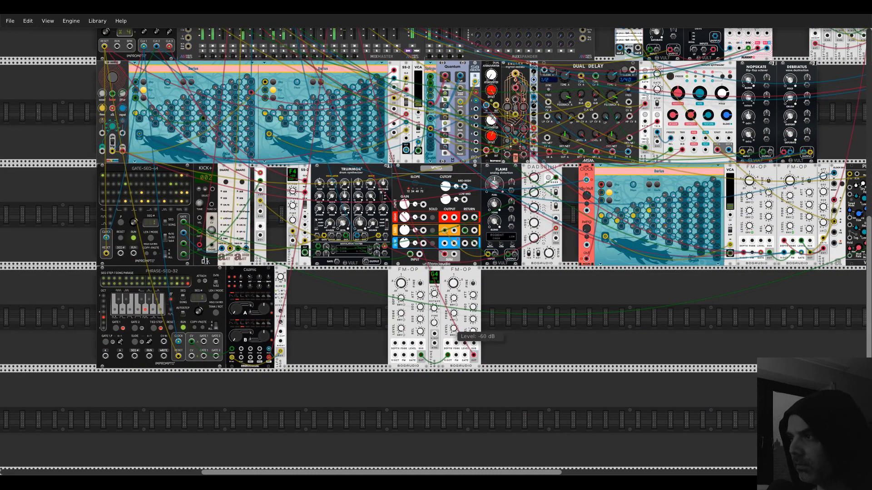
- Move the left FM-OP's output cable to the right FM-OP's FM input, and adjust the right one's FM depth and level
left_click_drag(453, 327, 452, 332)
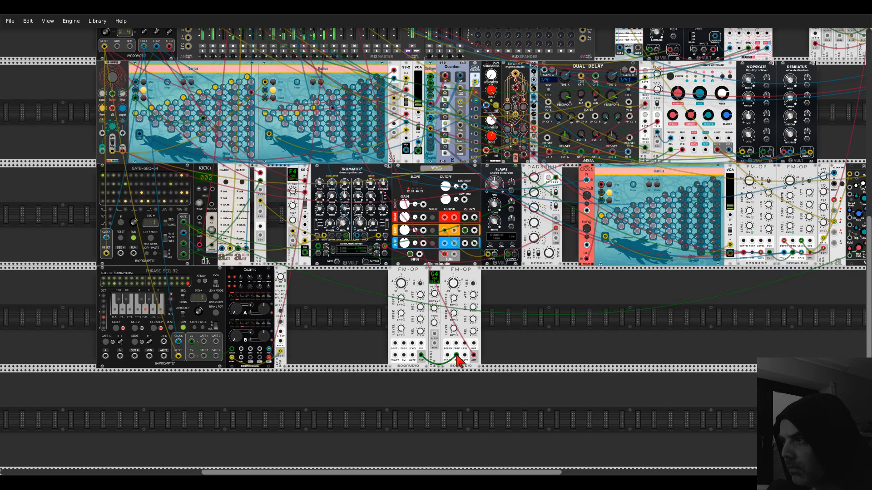
left_click_drag(453, 298, 453, 297)
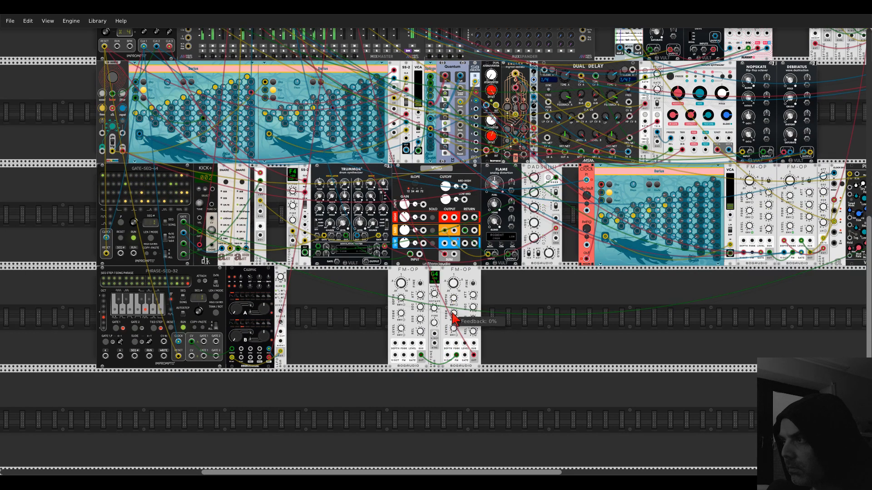
left_click_drag(453, 328, 453, 323)
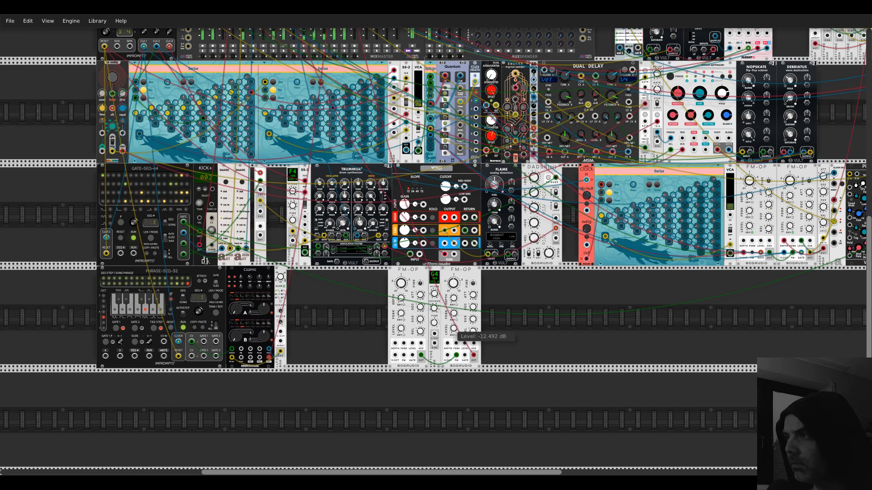
left_click_drag(454, 323, 456, 330)
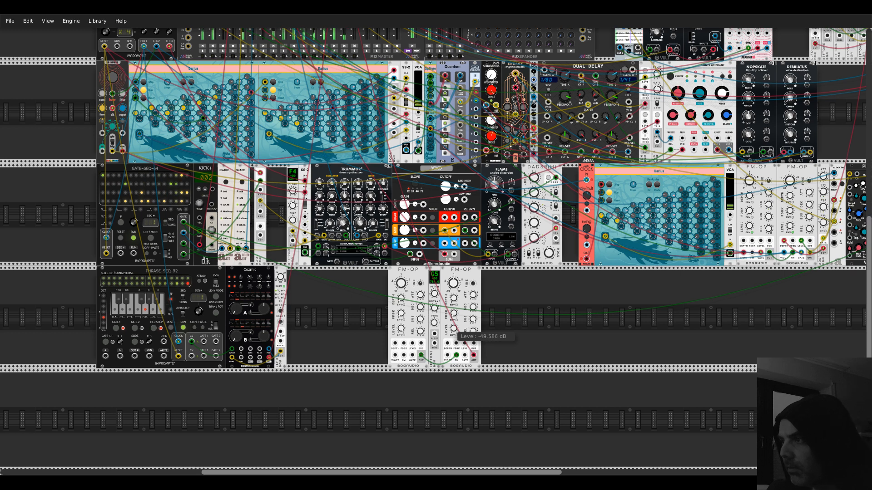
- Patch the REFTONE's V/OCT output to the right FM-OP's V/OCT input and raise that FM-OP's FM depth
left_click_drag(436, 334, 436, 335)
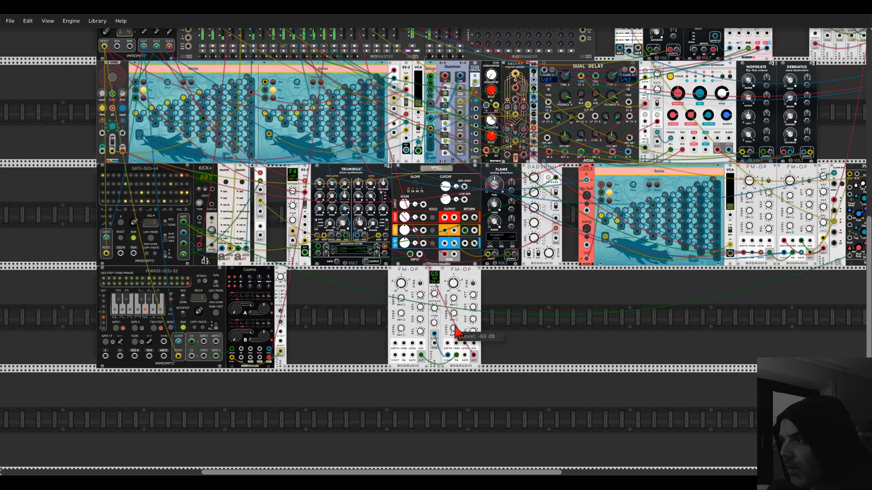
left_click_drag(454, 328, 455, 290)
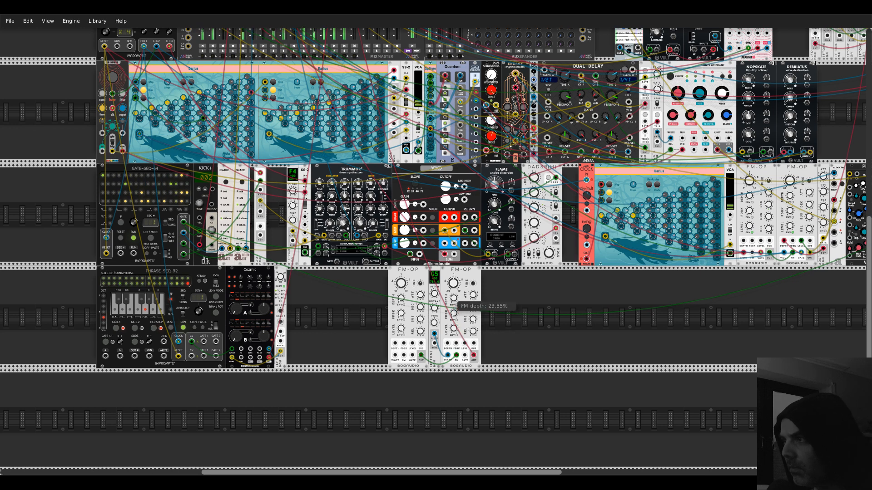
left_click_drag(453, 297, 453, 294)
- Adjust the left FM-OP's frequency ratio and turn the right FM-OP's level down to -60 dB
mouse_move(401, 282)
left_mouse_down()
mouse_move(402, 273)
mouse_move(401, 284)
left_mouse_up()
mouse_move(453, 327)
left_mouse_down()
mouse_move(454, 304)
mouse_move(453, 345)
mouse_move(456, 333)
left_mouse_up()
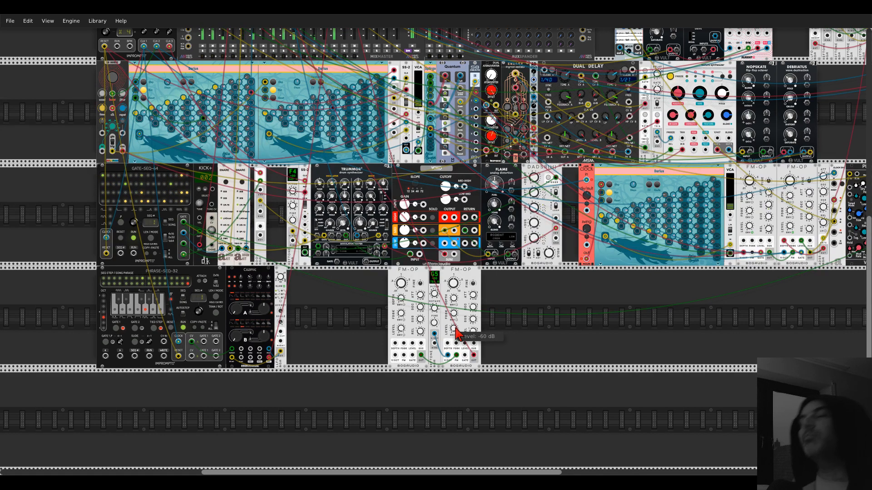
- Patch CLOCKED's CLK 2 output to the right FM-OP's gate input and make that FM-OP's level follow its envelope
scroll(493, 335, "up", 4)
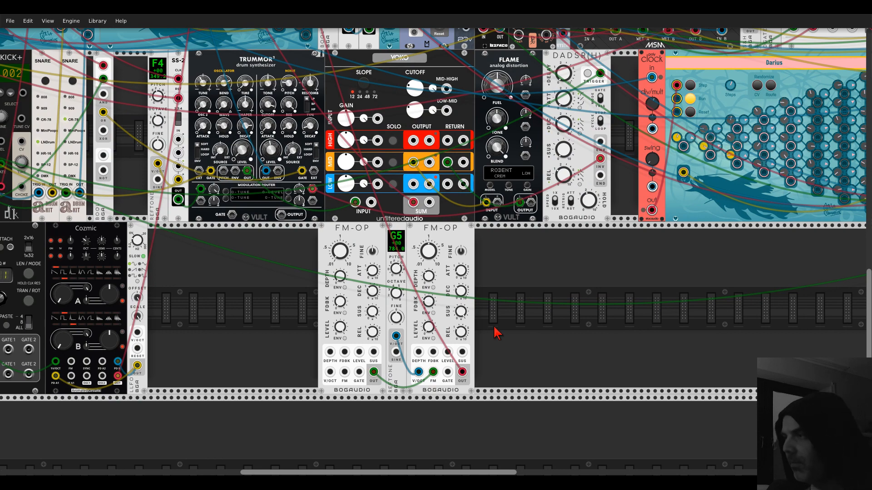
scroll(499, 334, "down", 3)
left_click_drag(474, 354, 214, 93)
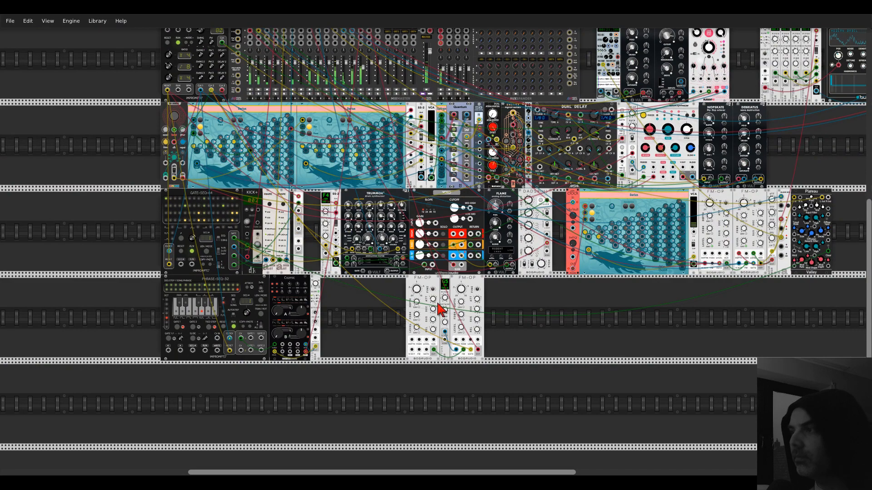
scroll(466, 331, "up", 5)
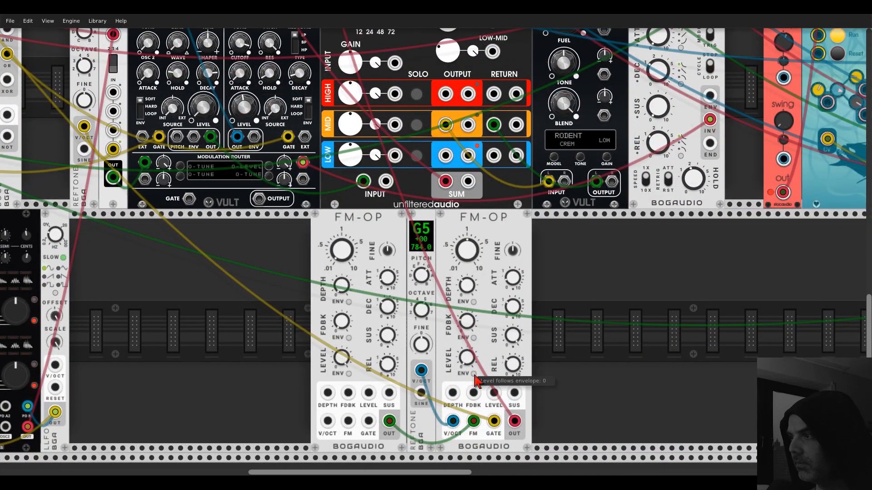
left_click(474, 375)
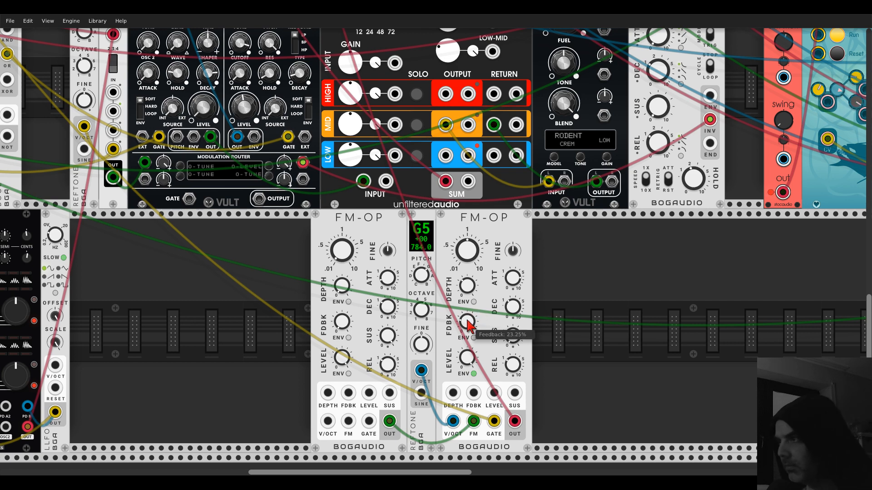
- Adjust the feedback and attack time of the right FM-OP
left_click_drag(467, 320, 466, 325)
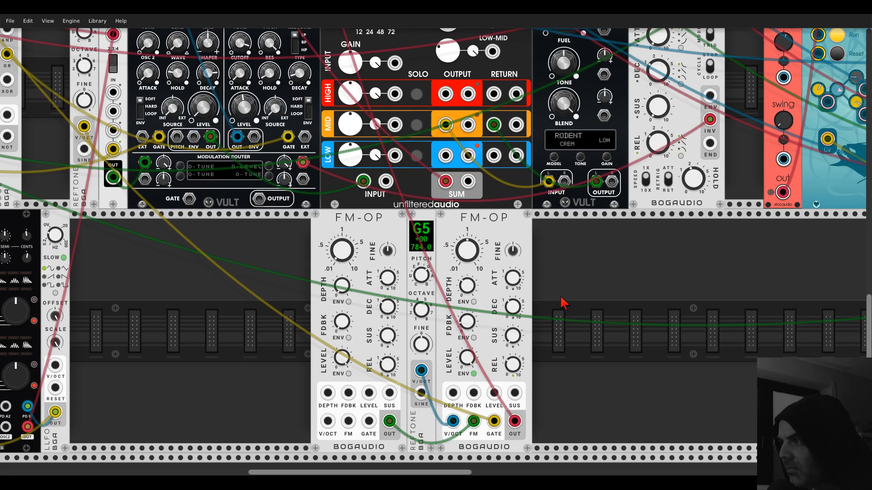
left_click_drag(515, 280, 514, 283)
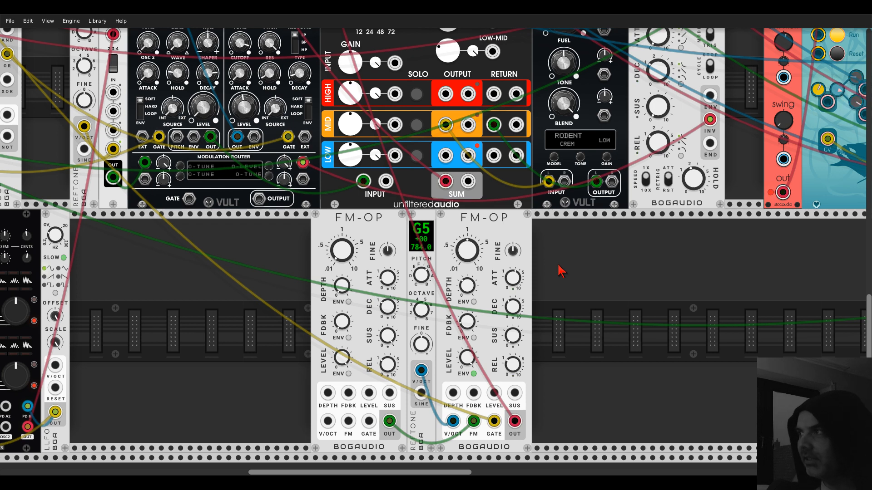
mouse_move(628, 254)
left_mouse_down()
mouse_move(479, 390)
mouse_move(312, 364)
mouse_move(274, 432)
mouse_move(140, 444)
mouse_move(25, 374)
mouse_move(632, 257)
left_mouse_up()
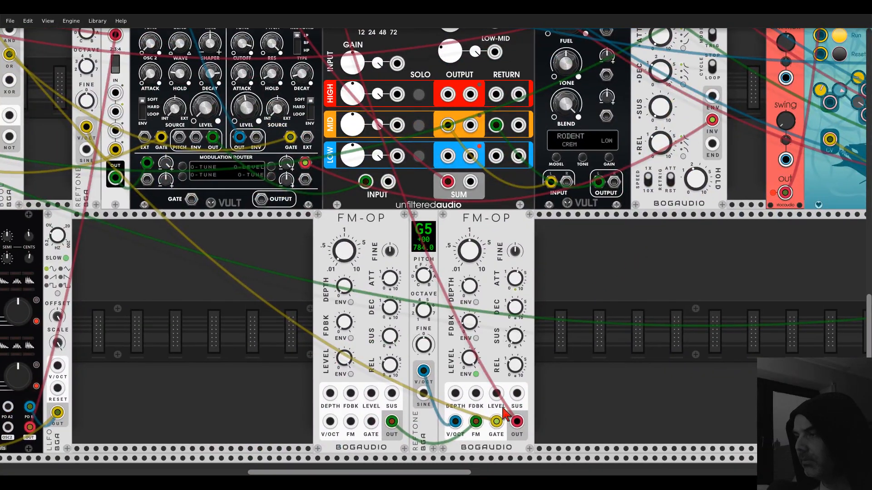
- Disconnect the clock cable from the right FM-OP's gate input and patch that input to the CLOCK DIV's /2 output
right_click(497, 422)
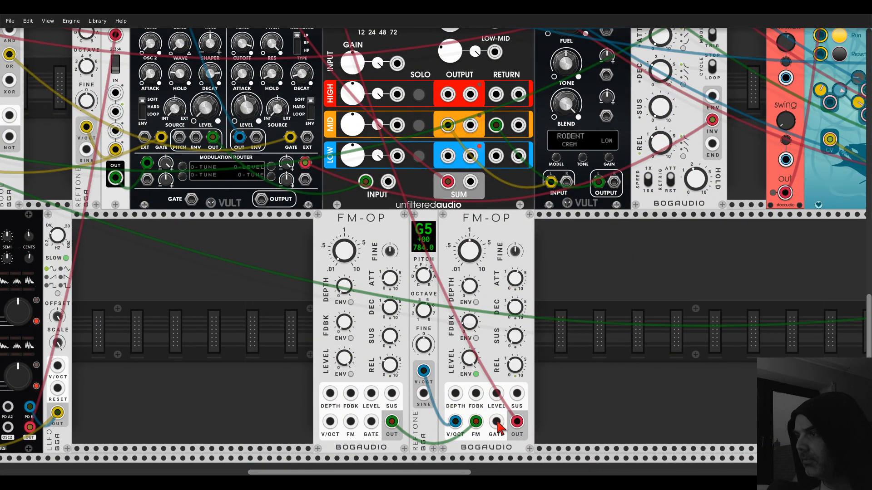
left_click_drag(497, 422, 760, 127)
scroll(794, 132, "up", 3)
scroll(795, 131, "right", 8)
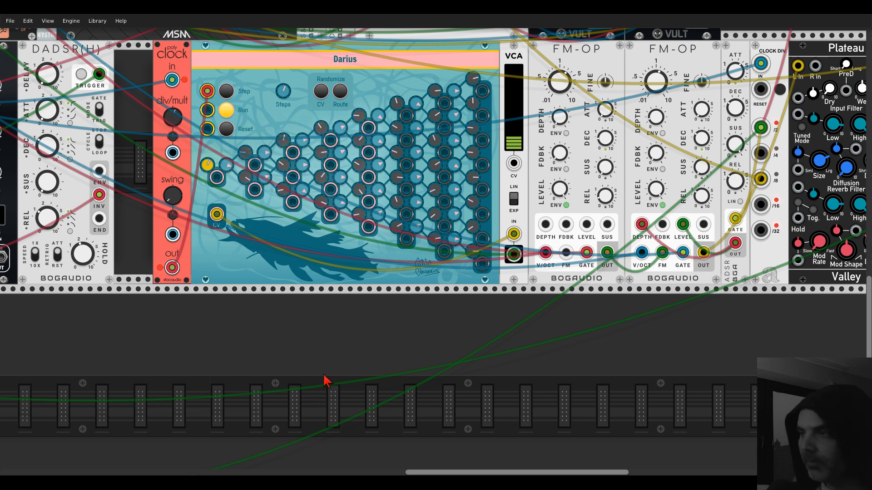
- Fine-tune the right FM-OP's feedback within the full patch
scroll(324, 381, "down", 3)
left_click_drag(249, 370, 513, 336)
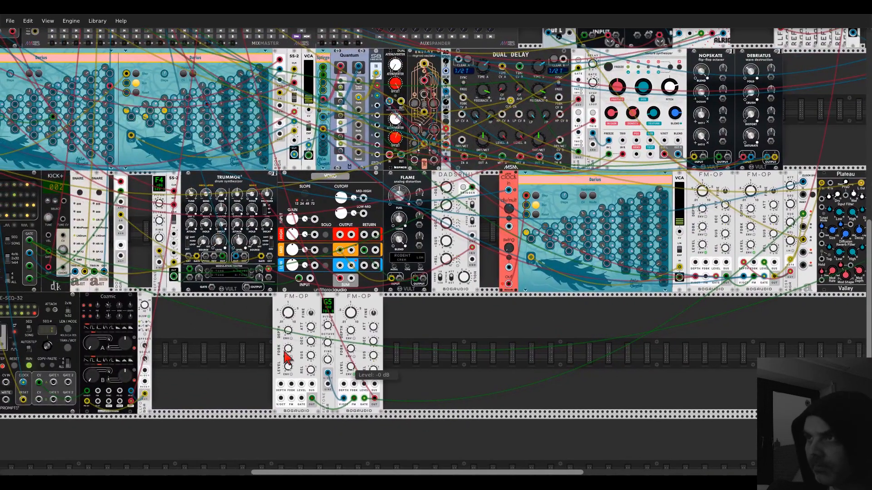
scroll(255, 353, "up", 5)
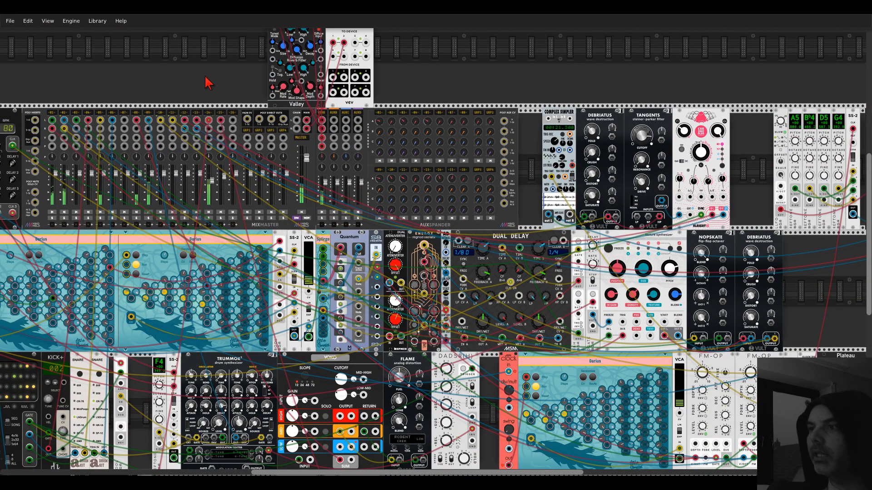
scroll(214, 89, "down", 3)
left_click_drag(350, 62, 399, 111)
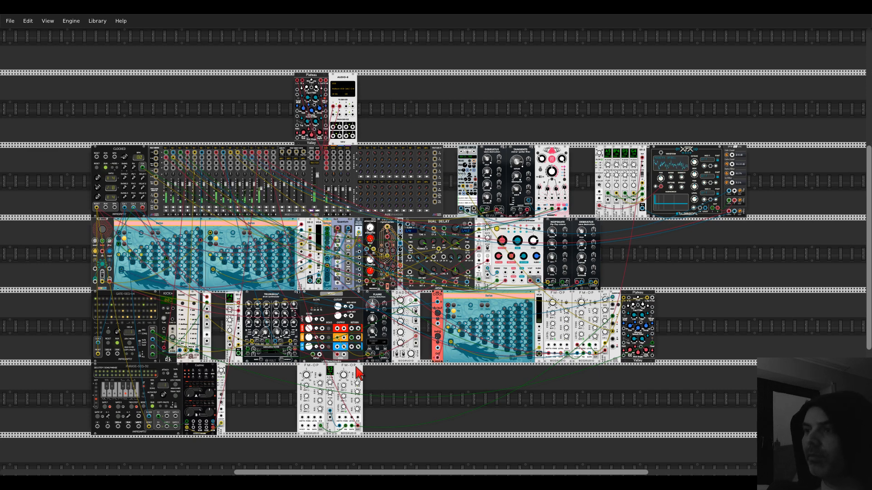
left_click_drag(344, 397, 344, 395)
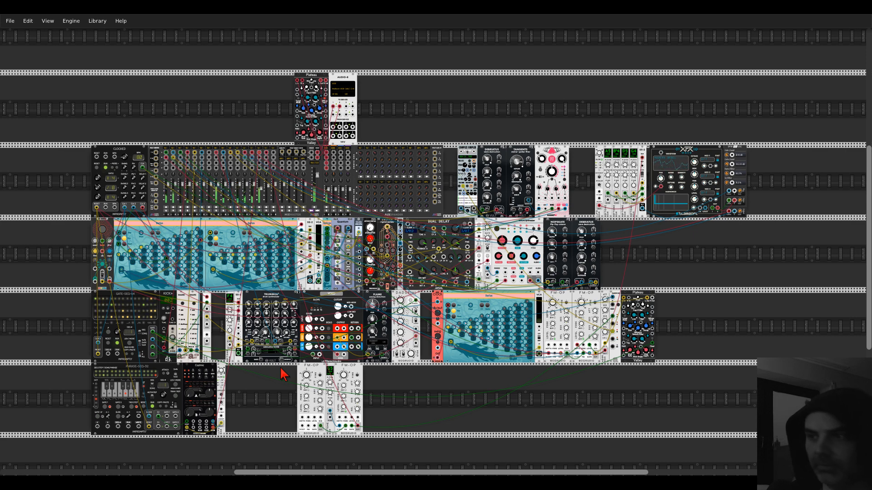
- Add the Plaits-based Macro Oscillator 2 in the free space beside the FM-OPs and set its model to Chords
right_click(443, 405)
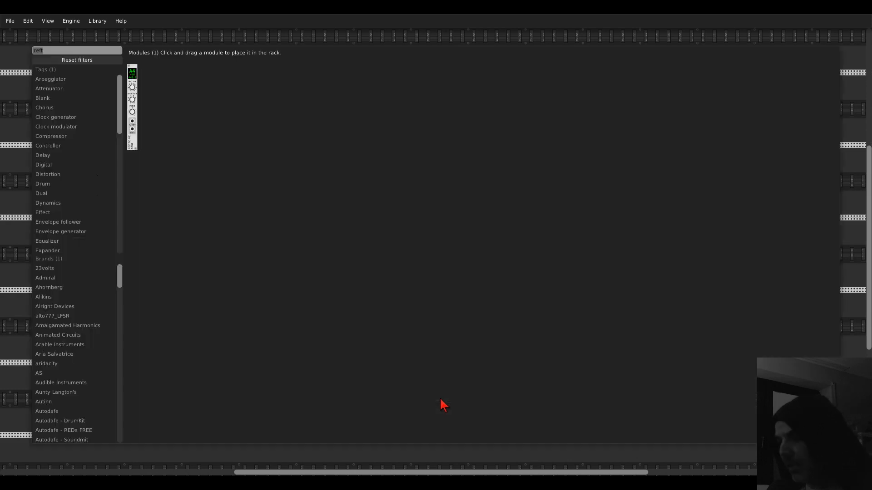
type("plaits")
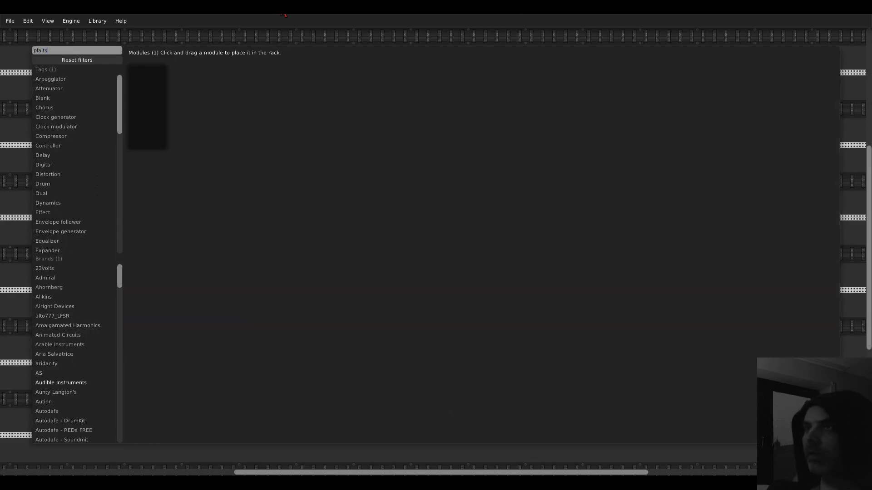
left_click_drag(168, 72, 417, 377)
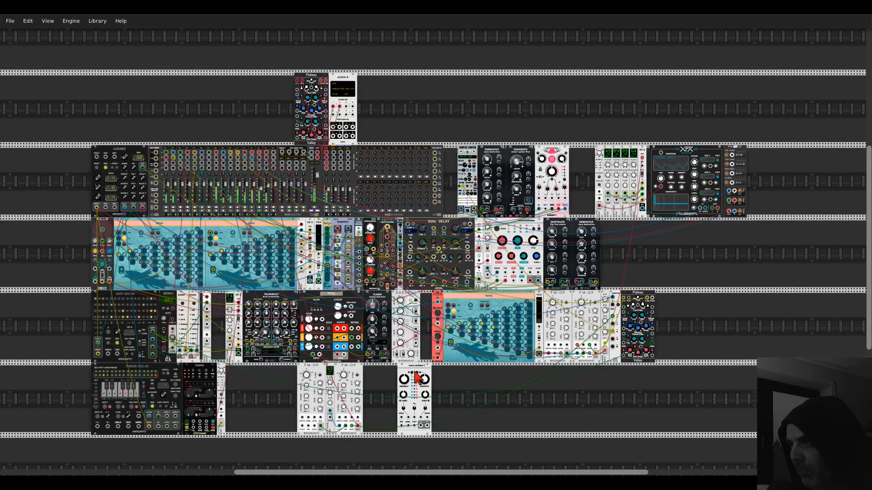
right_click(417, 377)
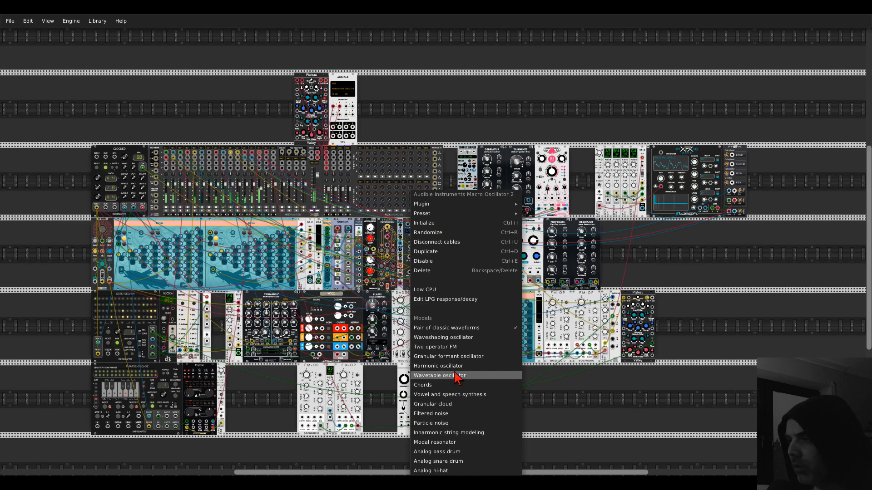
left_click(448, 385)
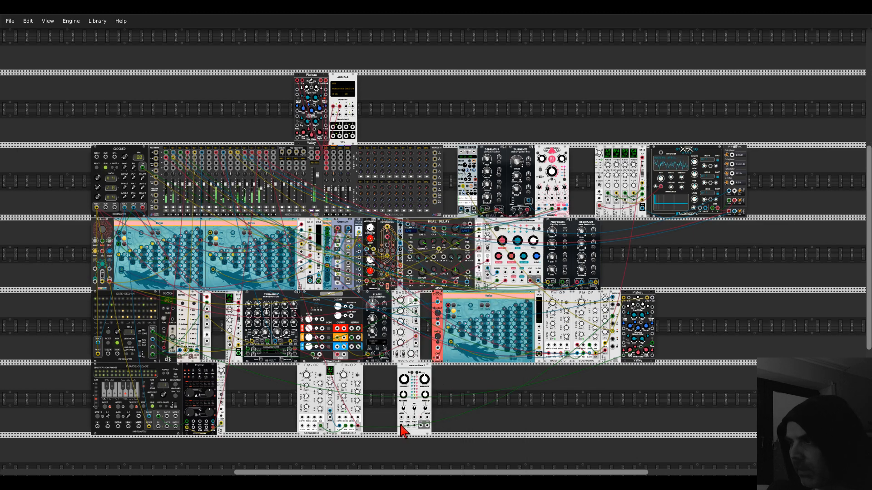
- Patch a CLOCK DIV output to Macro Oscillator 2's trigger input and add the Alright Devices "blob" delay beside the oscillator
left_click_drag(401, 429, 612, 317)
type("blob")
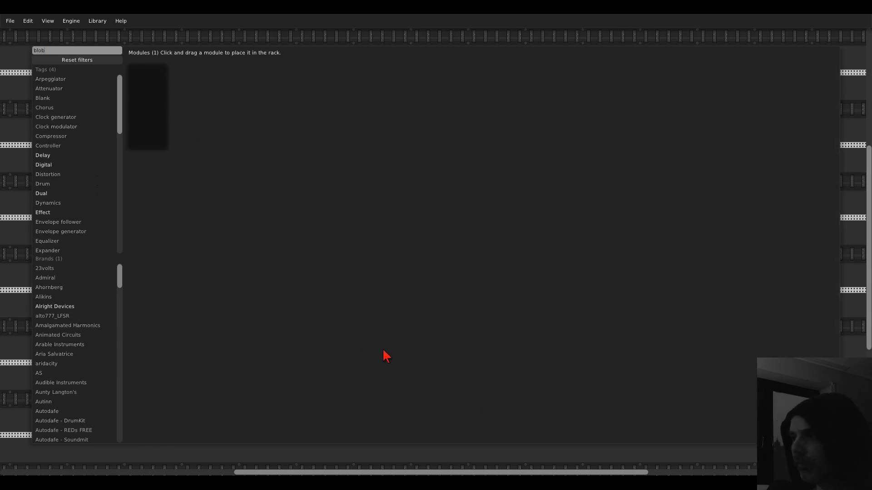
left_click_drag(169, 78, 447, 383)
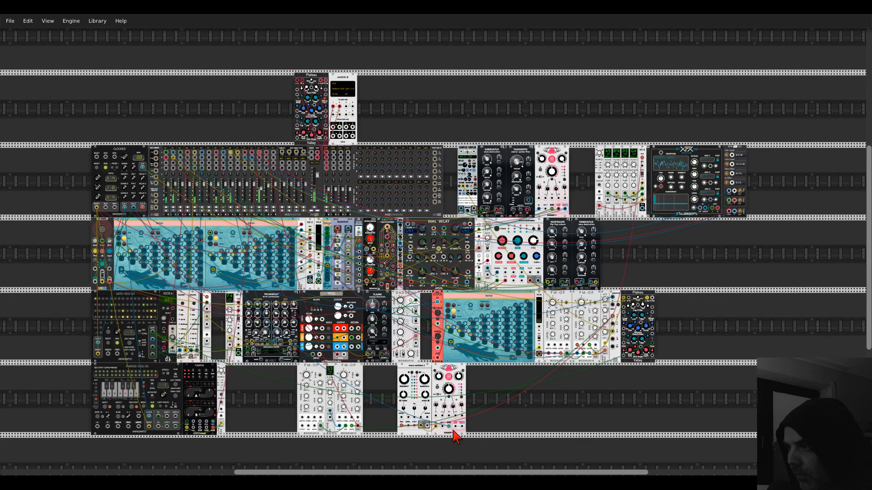
- Patch the new delay's stereo outputs to the left and right inputs of MixMaster channel 16
left_click_drag(453, 427, 276, 158)
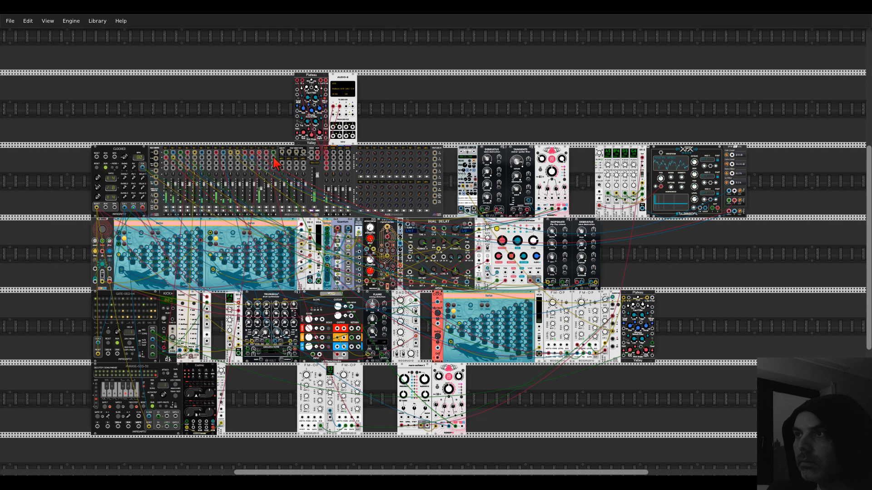
scroll(461, 383, "down", 3)
left_click_drag(460, 364, 462, 365)
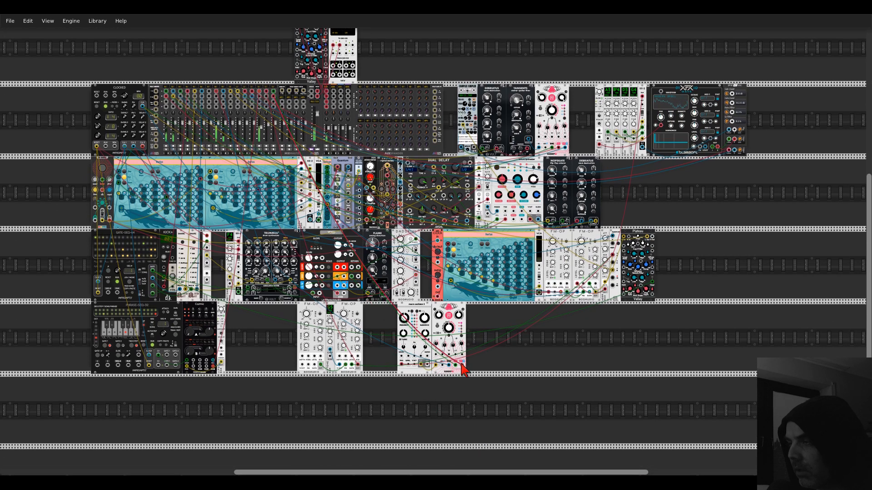
- Adjust Macro Oscillator 2's harmonics and patch a second REFTONE's V/OCT output to its V/OCT input
left_click_drag(425, 319, 424, 336)
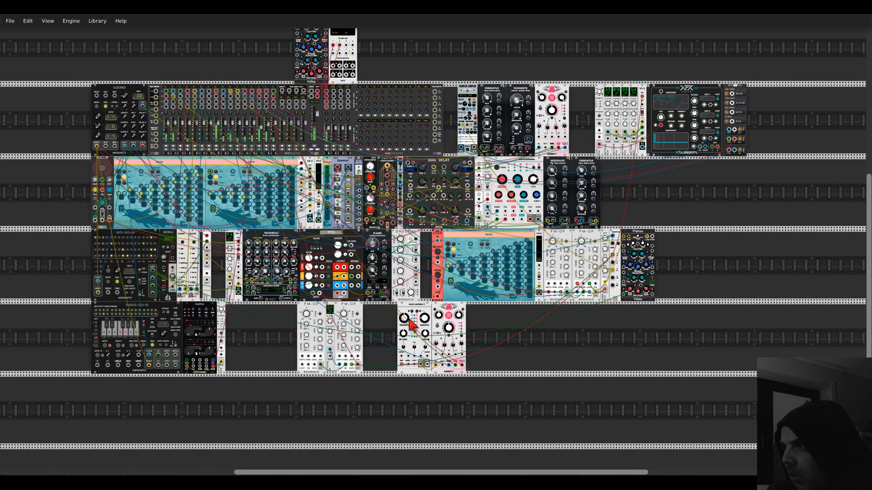
mouse_move(407, 323)
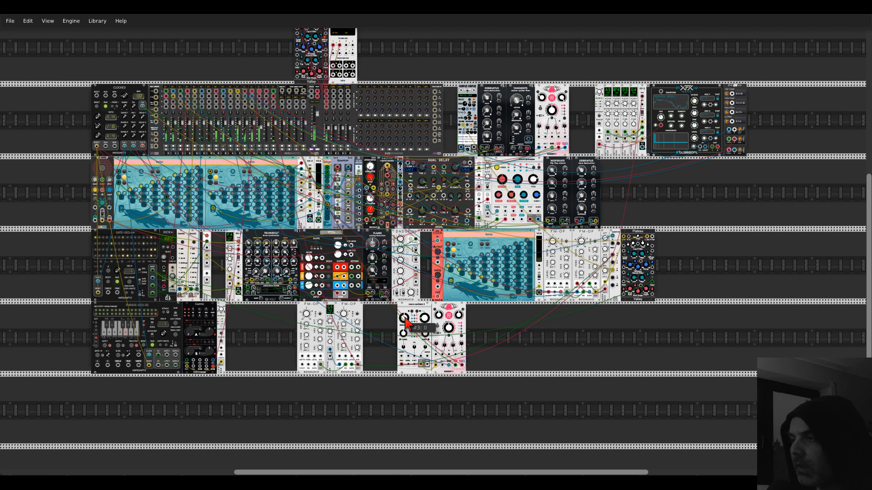
scroll(407, 323, "up", 2)
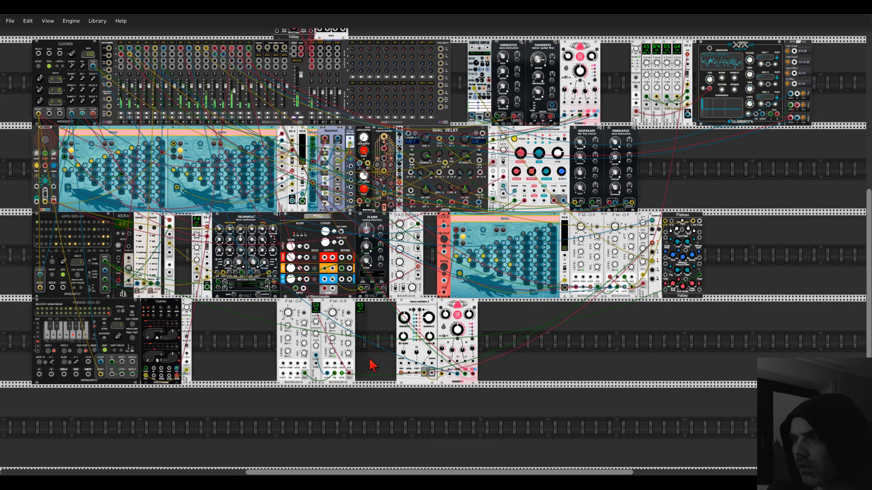
left_click_drag(359, 359, 415, 373)
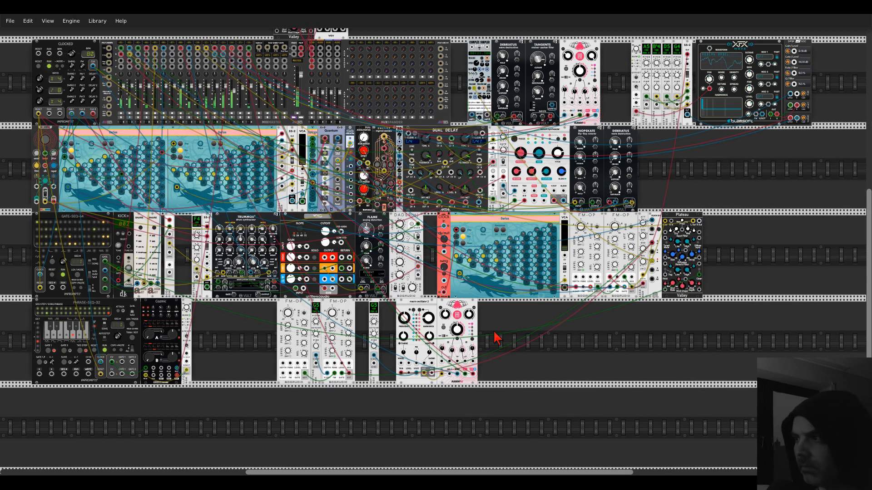
- Raise Macro Oscillator 2's LPG decay using its LPG response/decay edit mode, and switch that mode off again
right_click(429, 306)
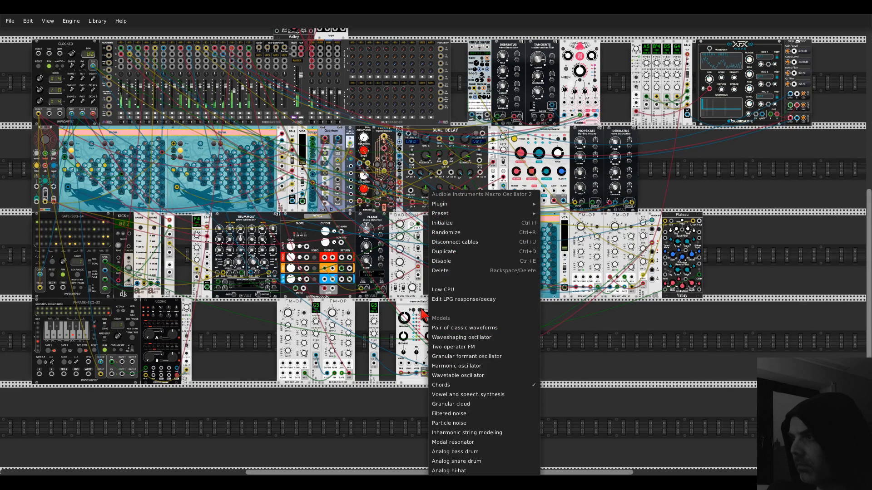
left_click(447, 298)
left_click_drag(431, 335, 431, 268)
right_click(428, 307)
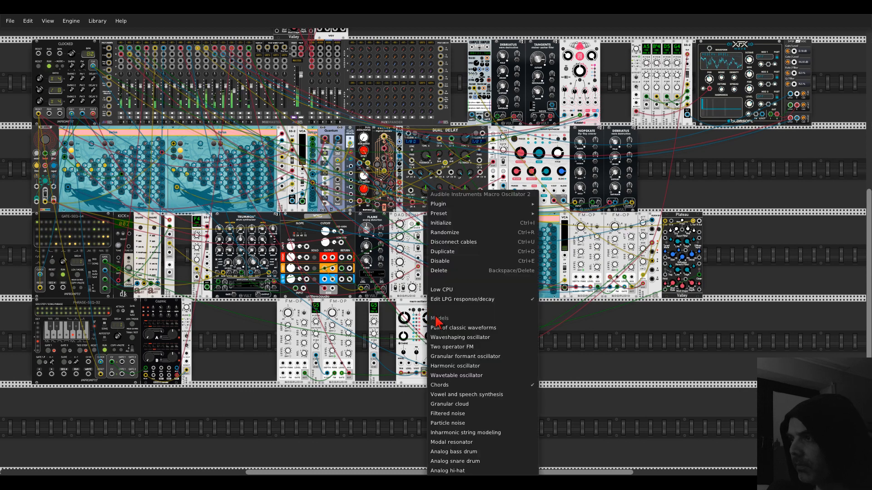
left_click(448, 300)
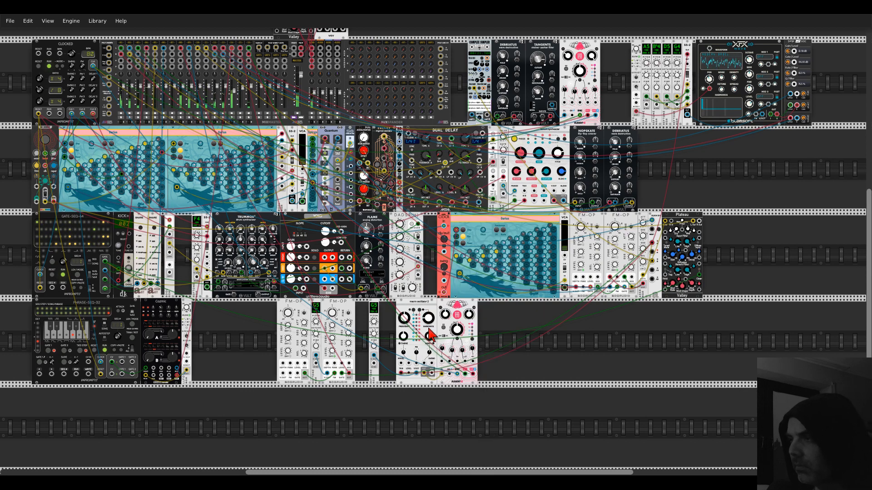
- Set the new delay's feedback to about 67%, adjust its CV amount and delay time, and set channel 16's VERB send
left_click_drag(446, 313, 446, 311)
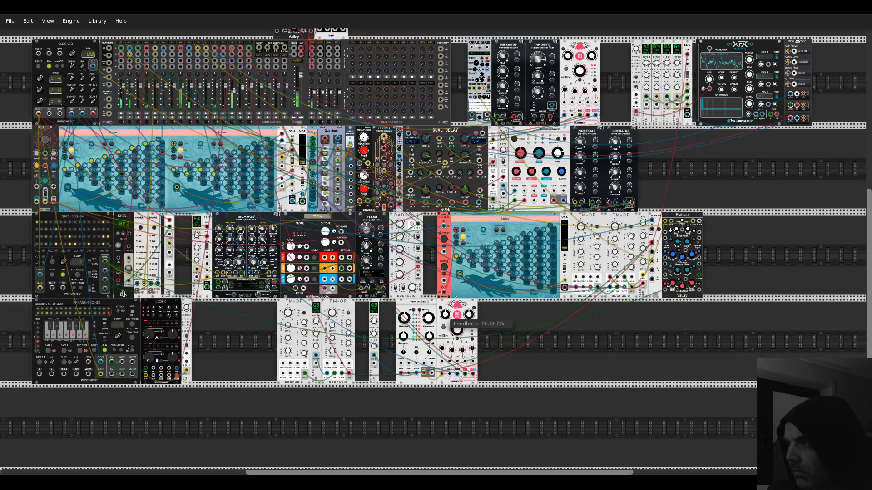
left_click_drag(462, 352, 463, 350)
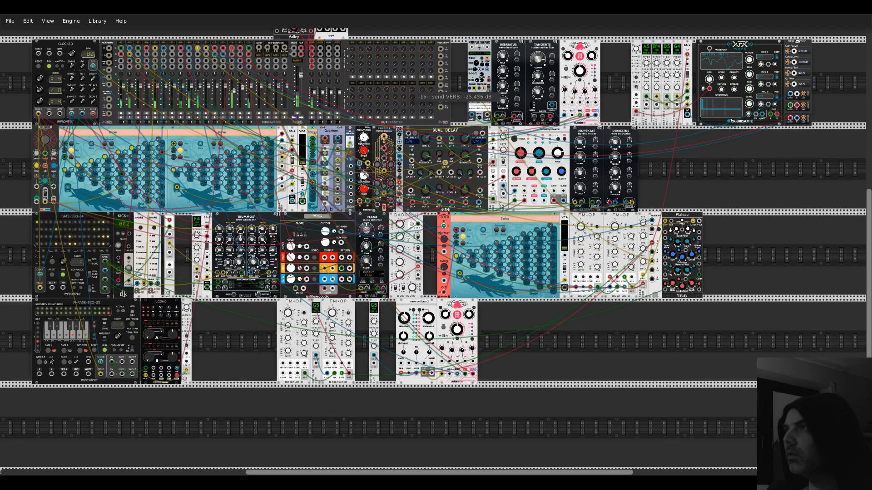
left_click_drag(459, 328, 457, 339)
- Add an LLFO beside the new delay and duplicate it
right_click(506, 336)
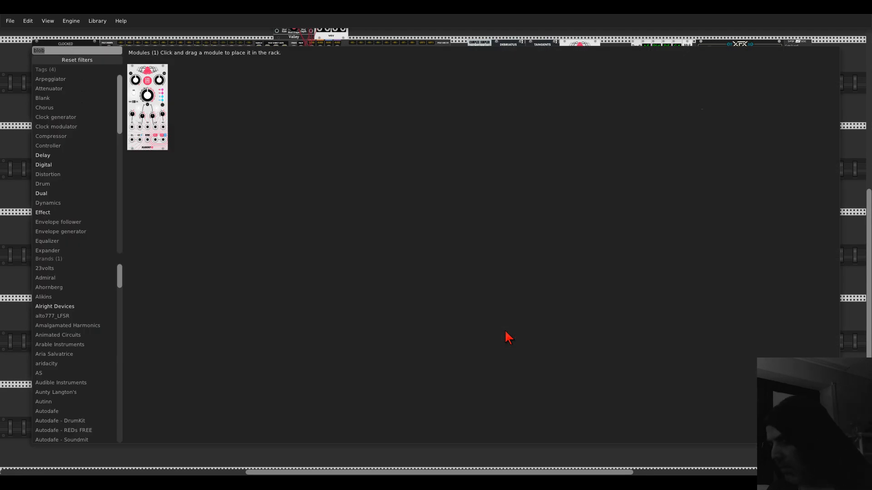
type("llfo")
left_click_drag(135, 78, 484, 332)
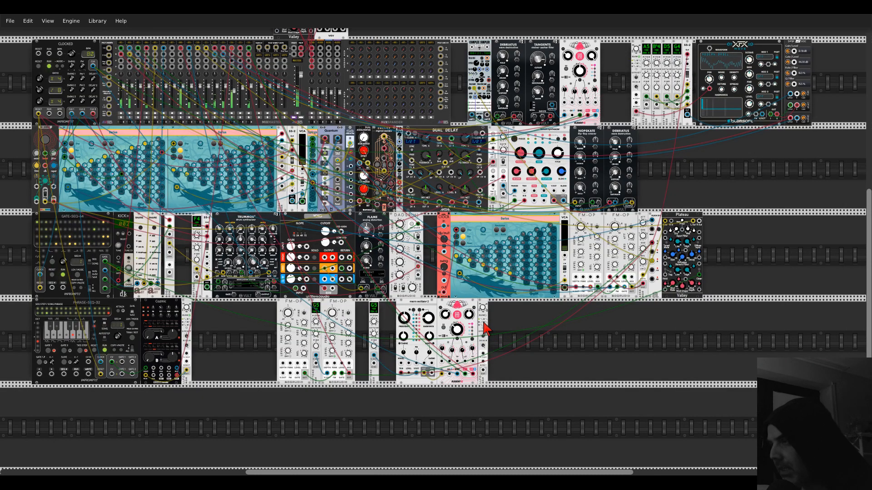
key("ctrl+d")
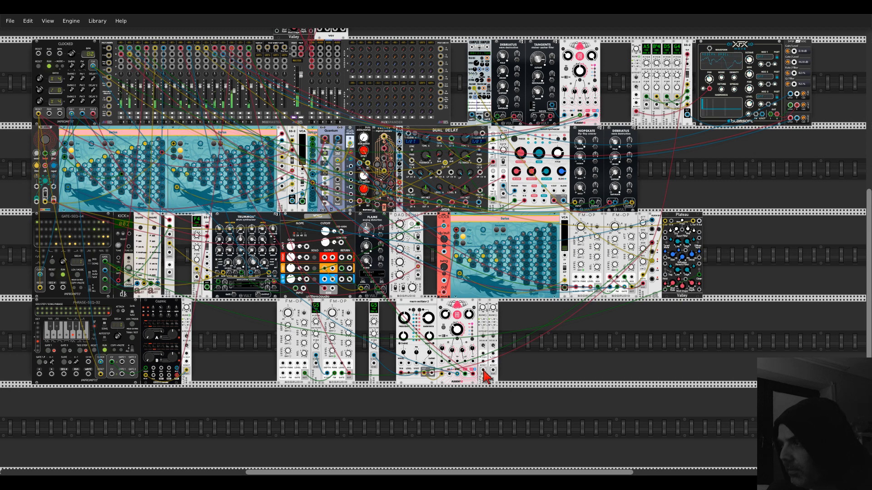
- Switch both new LLFOs to slow mode and patch their outputs as modulation sources for the chord voice
left_click(486, 316)
left_click(496, 315)
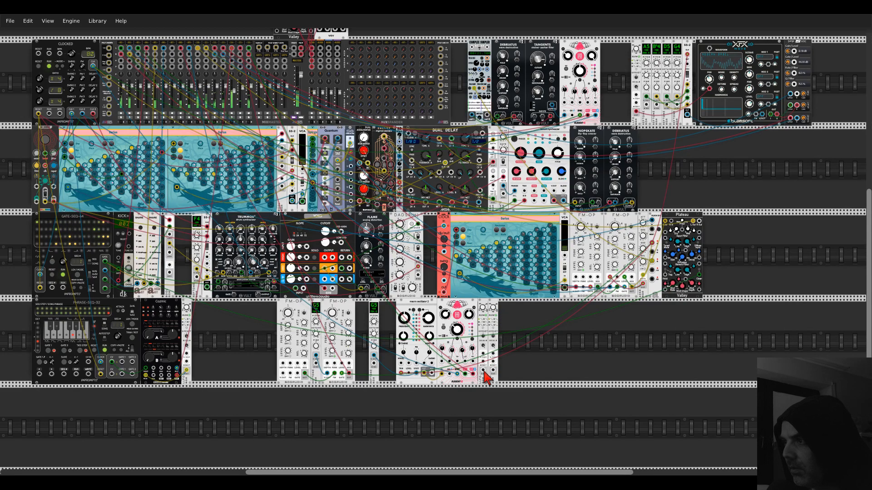
left_click_drag(484, 370, 453, 339)
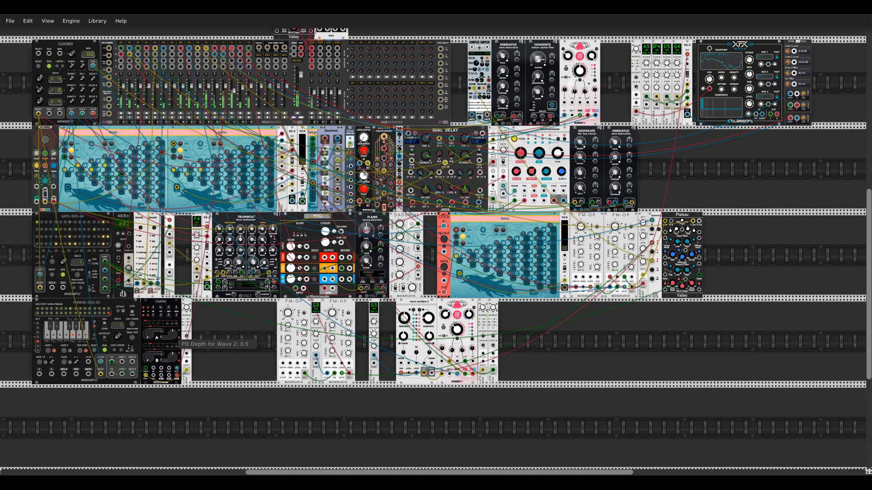
left_click_drag(580, 334, 619, 376)
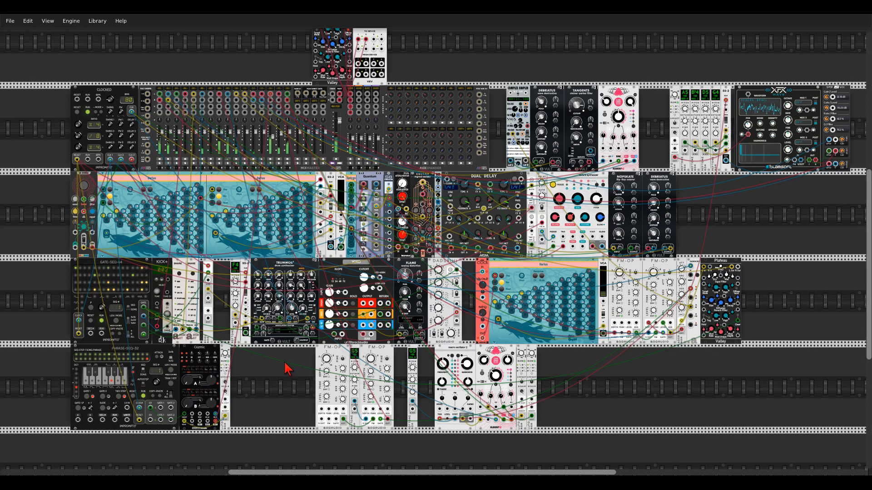
scroll(64, 85, "up", 5)
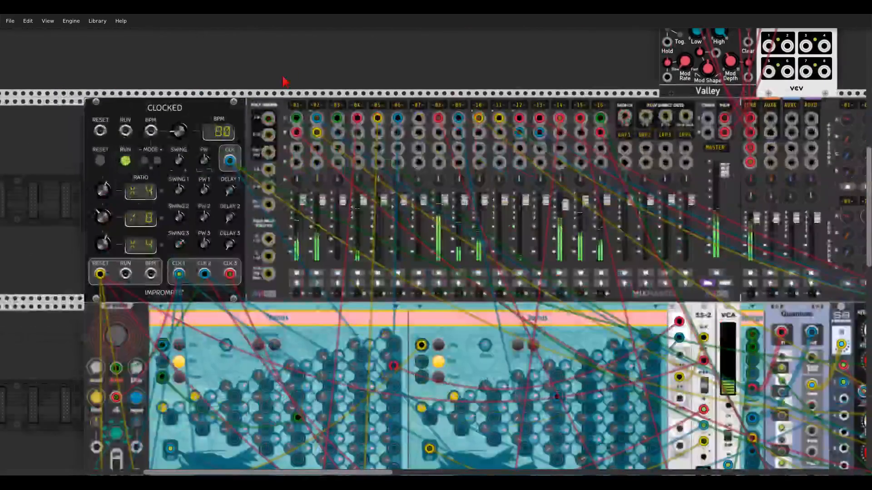
left_click_drag(385, 68, 253, 80)
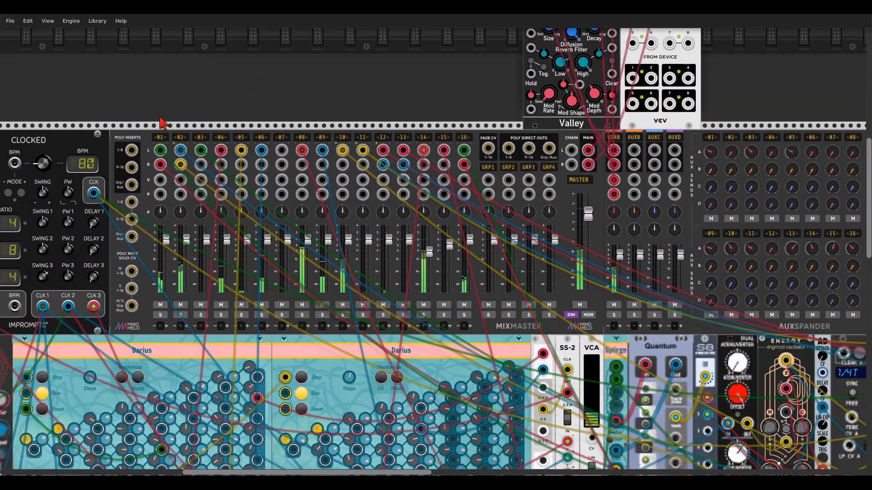
- Set the MixMaster fade time to 23.0 s for track 1 and 11.3 s for track 2
scroll(161, 123, "up", 1)
right_click(161, 138)
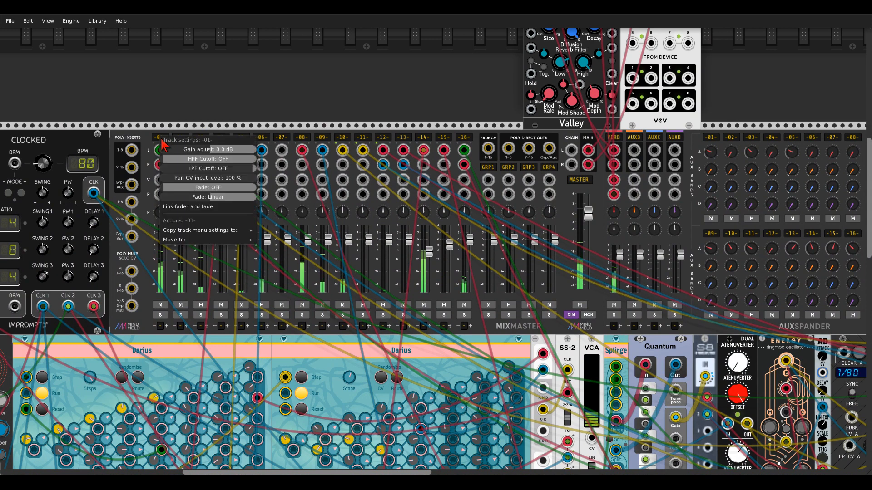
left_click_drag(199, 187, 234, 187)
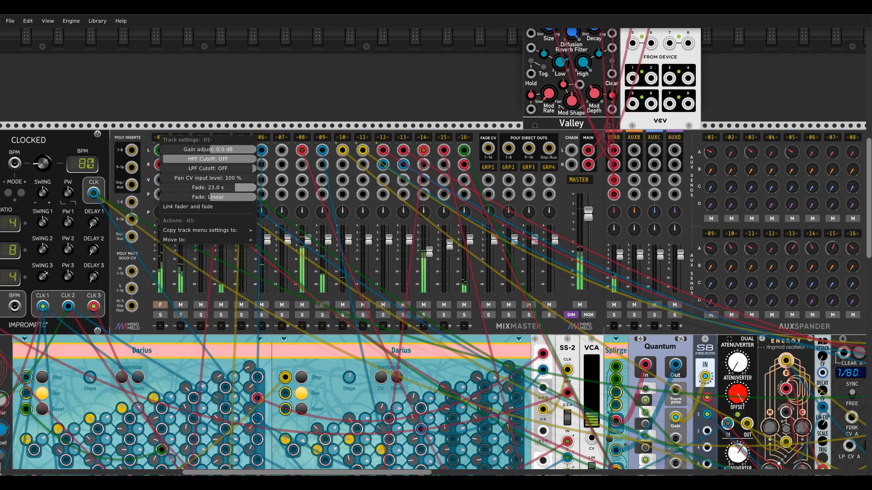
left_click(196, 97)
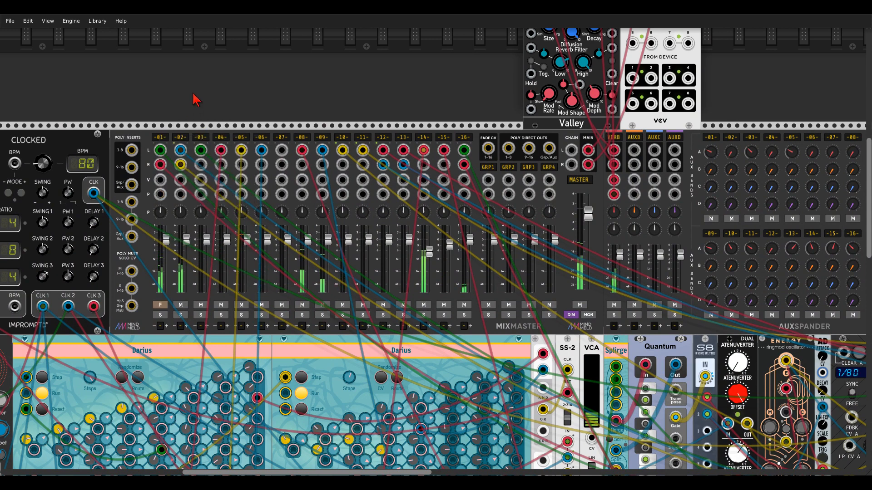
right_click(180, 138)
left_click_drag(200, 188, 230, 188)
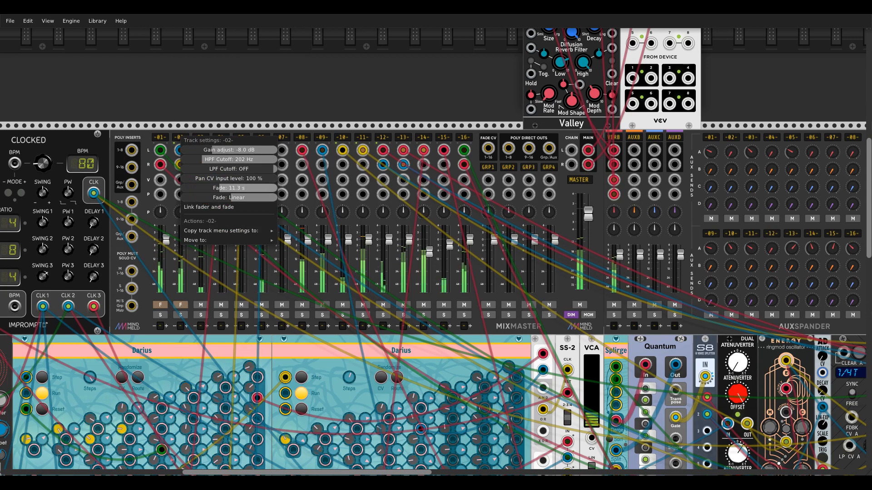
left_click(199, 102)
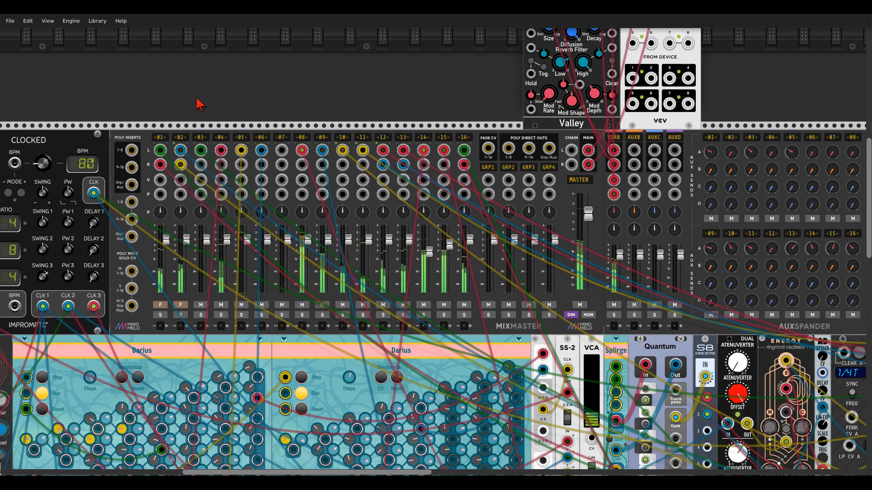
- Set fade times for MixMaster tracks 3, 4 and 5 so their mutes become fades
right_click(201, 135)
left_click_drag(222, 186, 354, 188)
left_click(222, 97)
right_click(221, 136)
left_click(252, 115)
right_click(244, 136)
left_click(260, 98)
- Set fade times for MixMaster tracks 6 and 7
right_click(261, 137)
left_click(293, 113)
right_click(281, 137)
left_click_drag(298, 188, 343, 188)
left_click(290, 67)
- Set fade times for MixMaster tracks 8 and 9
right_click(299, 137)
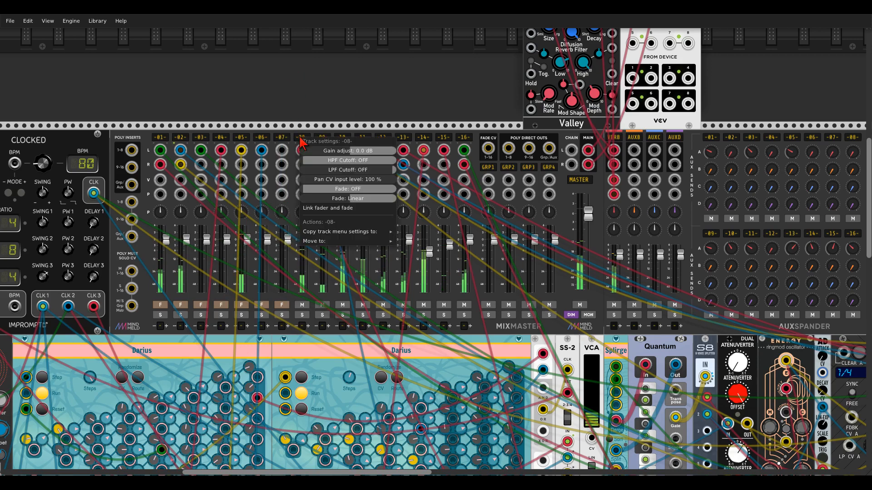
left_click(278, 147)
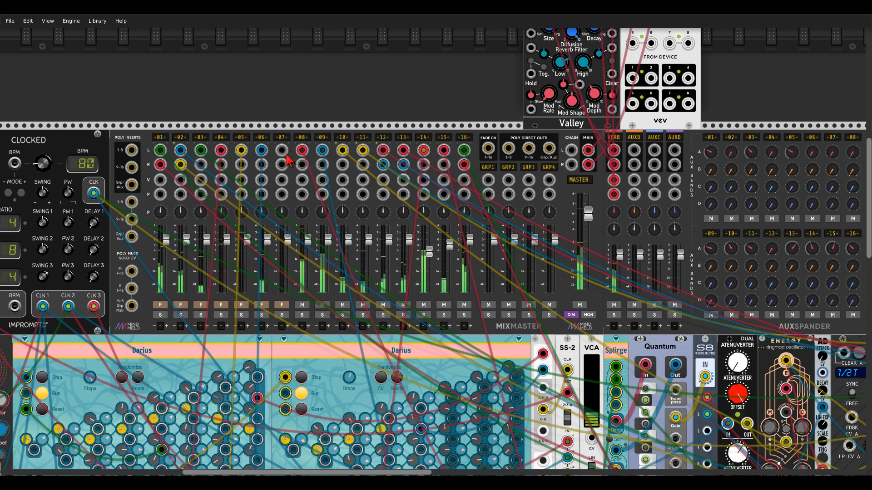
right_click(301, 138)
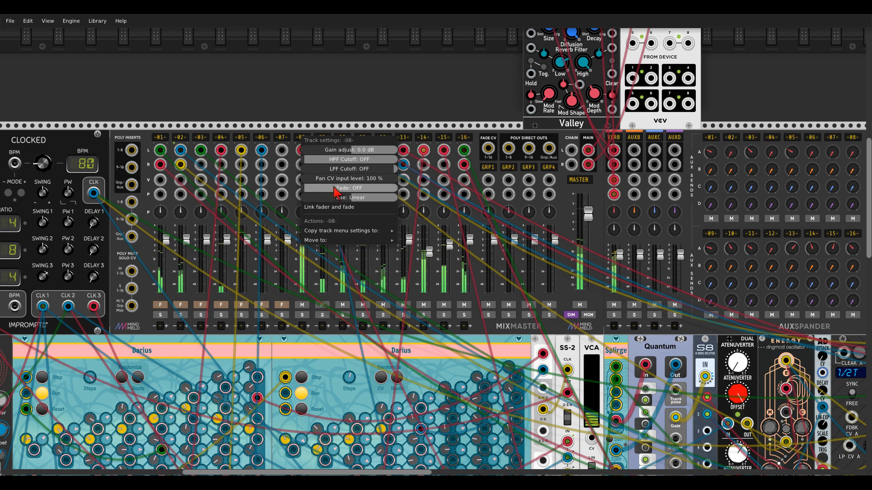
left_click_drag(333, 188, 436, 188)
left_click(325, 93)
right_click(321, 137)
left_click(368, 119)
- Set fade times for MixMaster tracks 10, 11 and 12
right_click(345, 139)
left_click(355, 49)
right_click(362, 138)
left_click(400, 122)
right_click(383, 137)
left_click(392, 100)
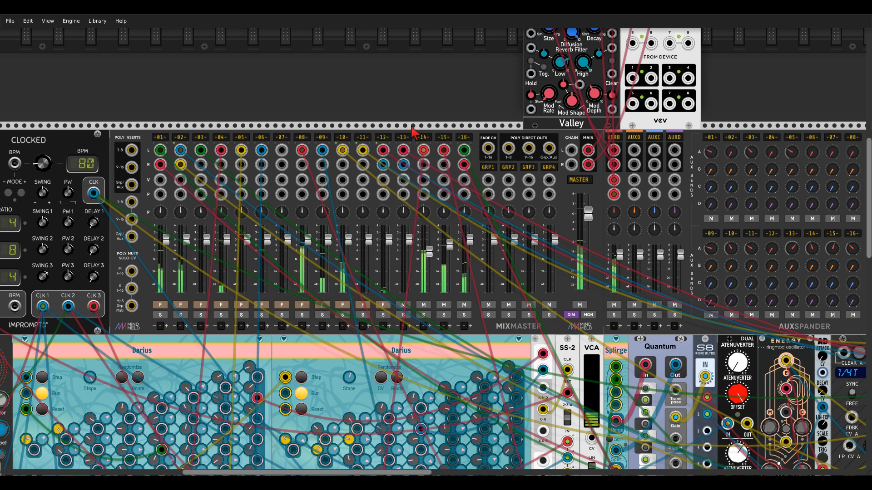
- Set fade times for MixMaster tracks 13 and 14
right_click(406, 139)
left_click_drag(442, 188, 468, 188)
right_click(426, 143)
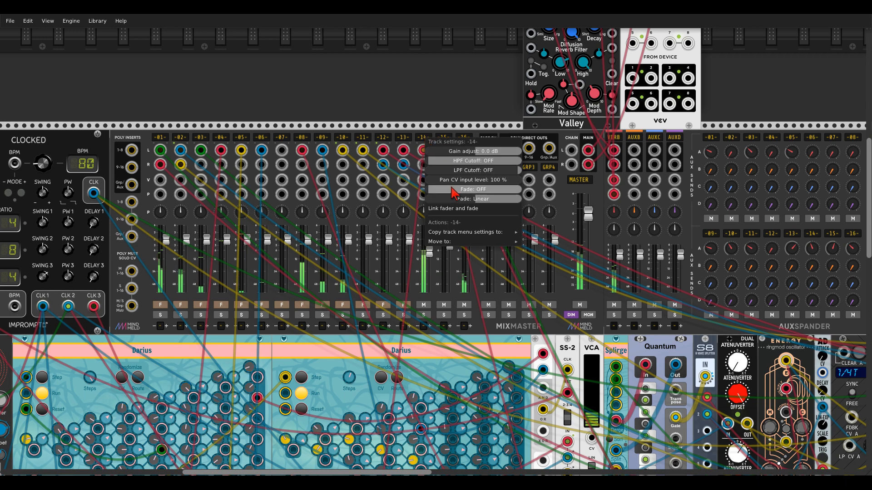
left_click_drag(454, 189, 472, 190)
left_click(444, 109)
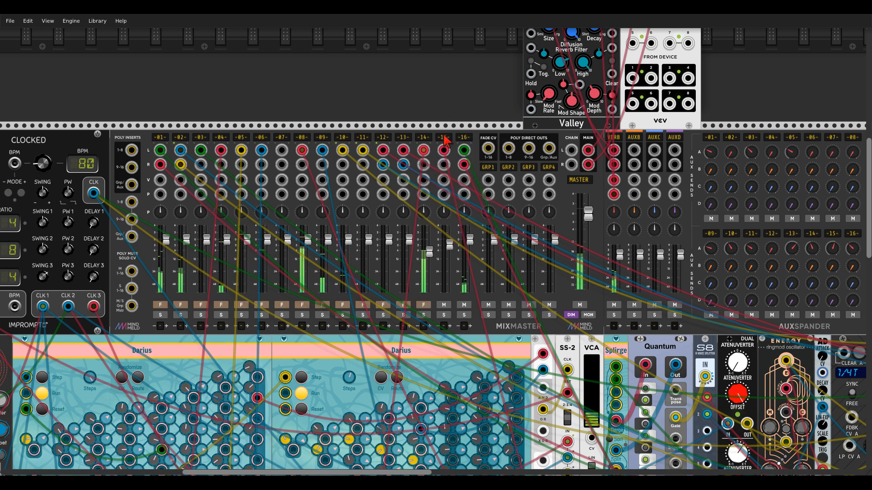
- Set MixMaster track 15's fade time to 19.1 s and give track 16 a fade time as well
right_click(444, 138)
left_click_drag(474, 190, 538, 190)
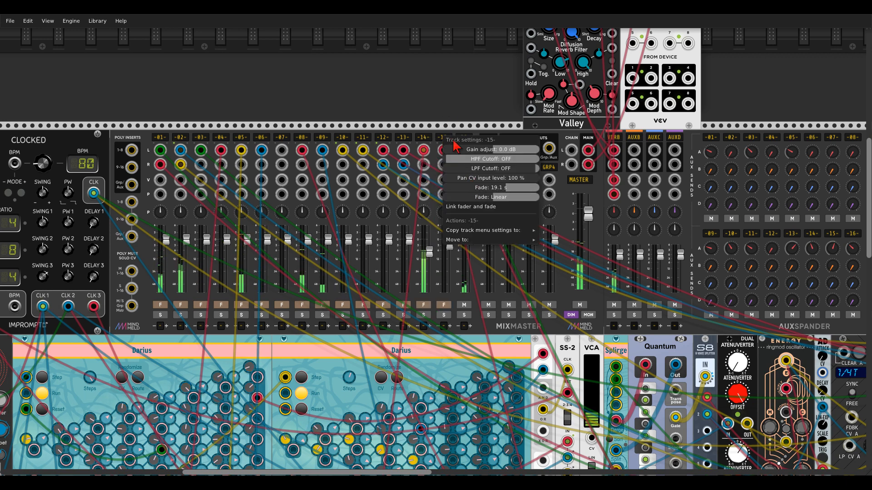
left_click(441, 97)
right_click(458, 143)
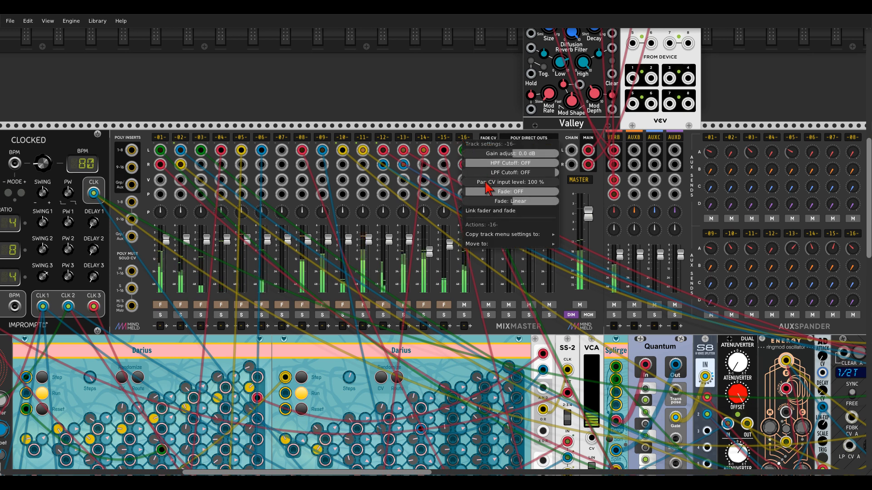
left_click_drag(467, 191, 558, 192)
left_click(405, 108)
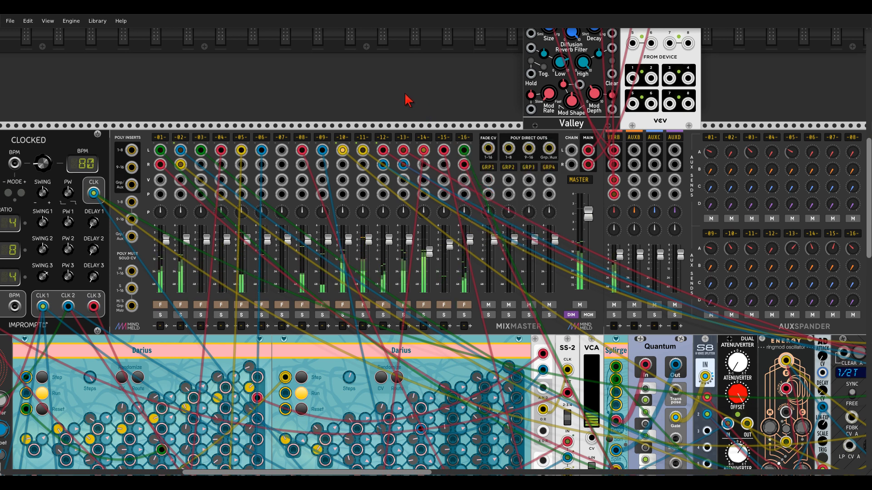
- Look over the finished patch, from the mixer row down to the Cozmic, FM-OP and Macro Oscillator 2 voices
scroll(317, 177, "down", 1)
scroll(317, 177, "down", 5)
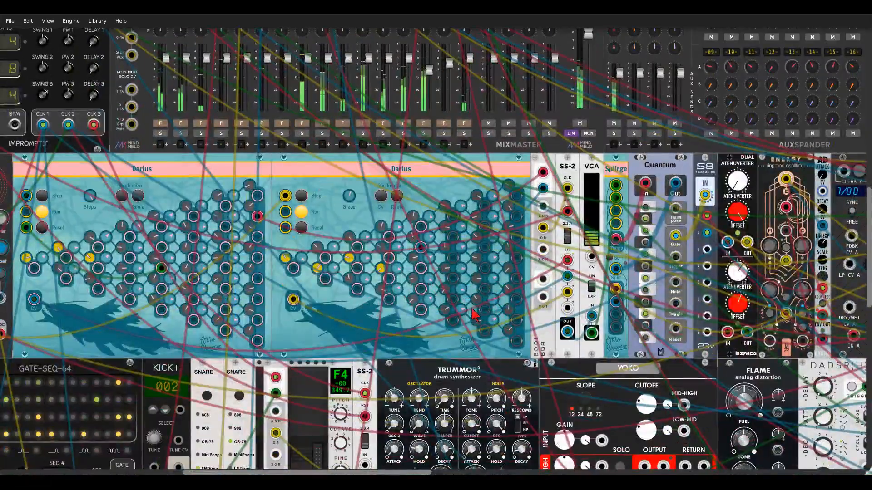
scroll(479, 314, "down", 2)
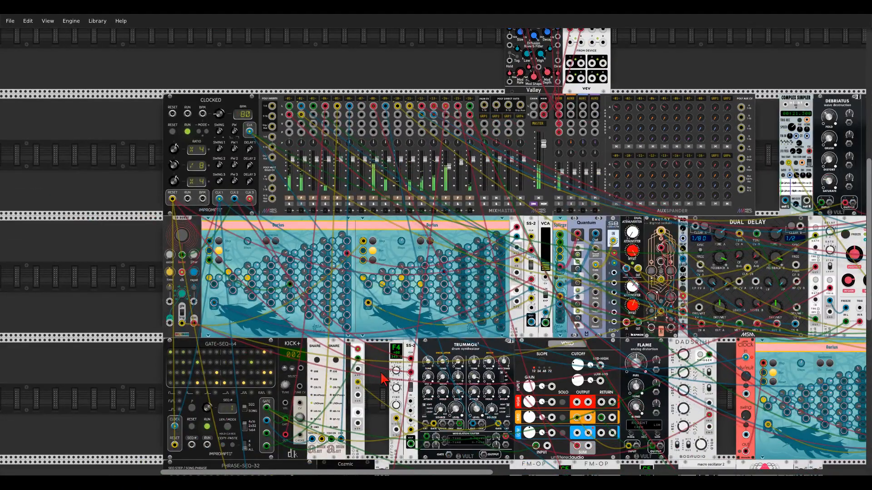
left_click_drag(379, 380, 275, 257)
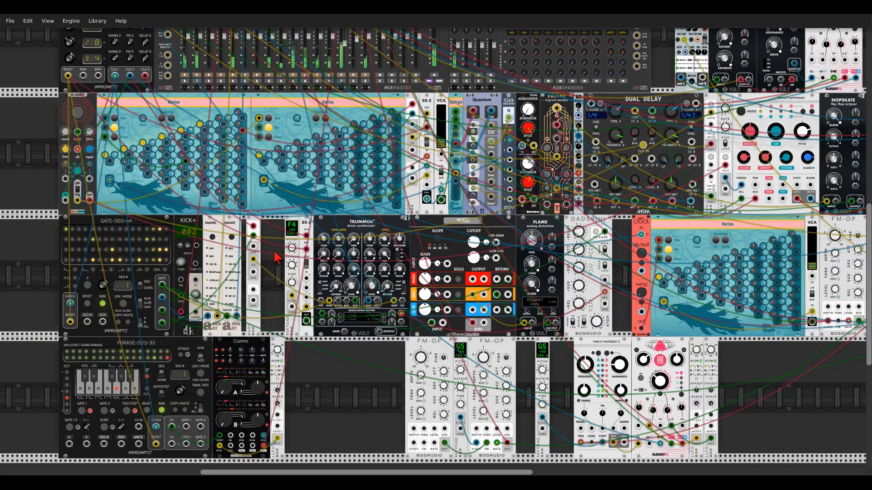
left_click_drag(274, 256, 107, 265)
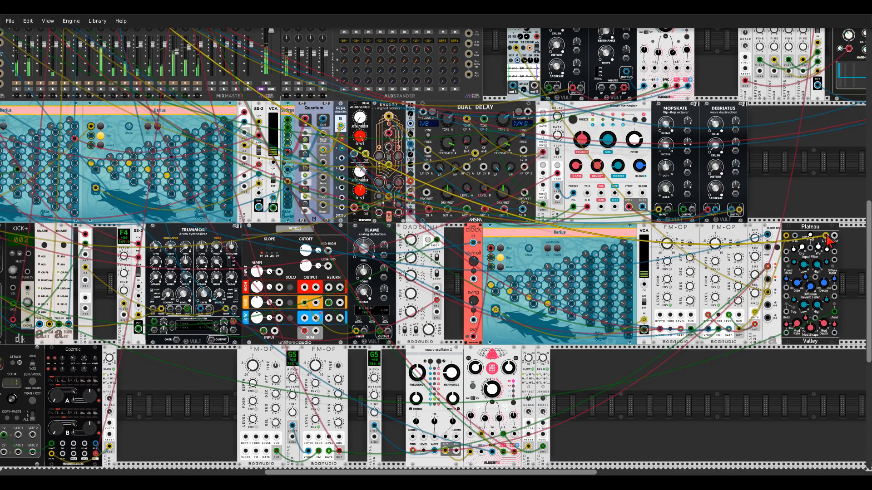
left_click_drag(781, 196, 863, 279)
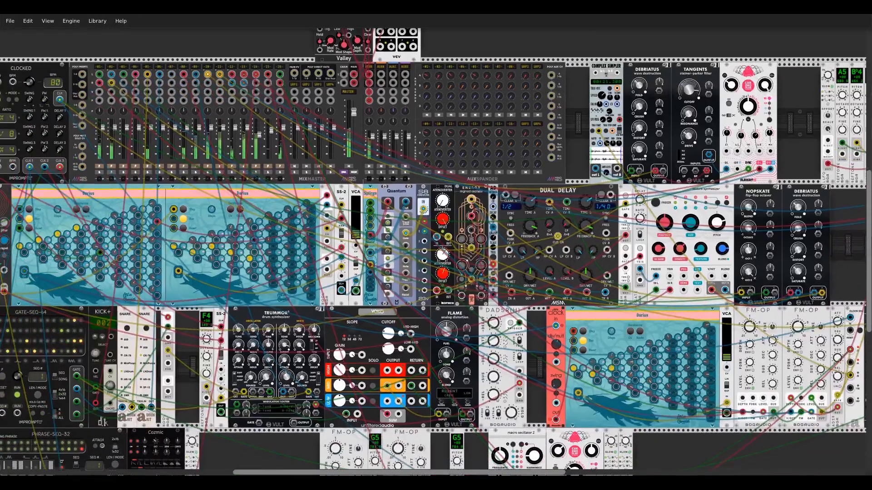
left_click_drag(202, 369, 350, 437)
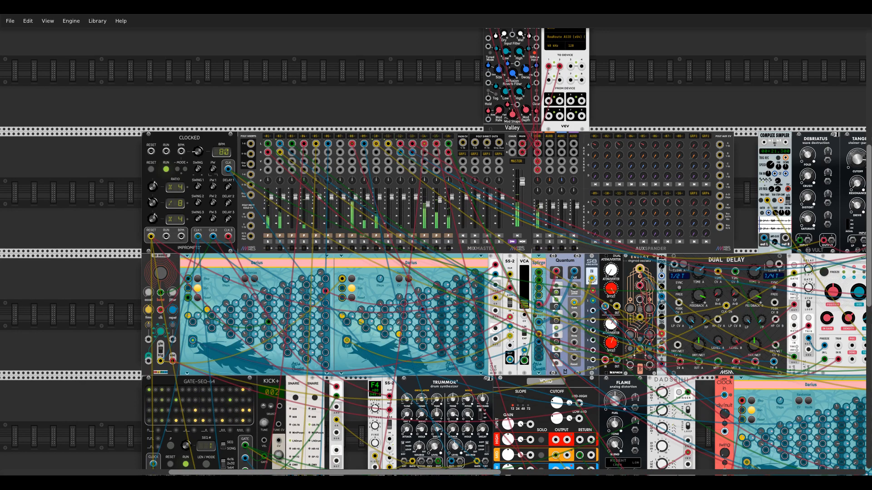
- Start fading out the mix on the MixMaster with tracks 1, 2, 9, 6, 3, 5, 12 and 16
scroll(334, 155, "up", 2)
scroll(333, 154, "up", 1)
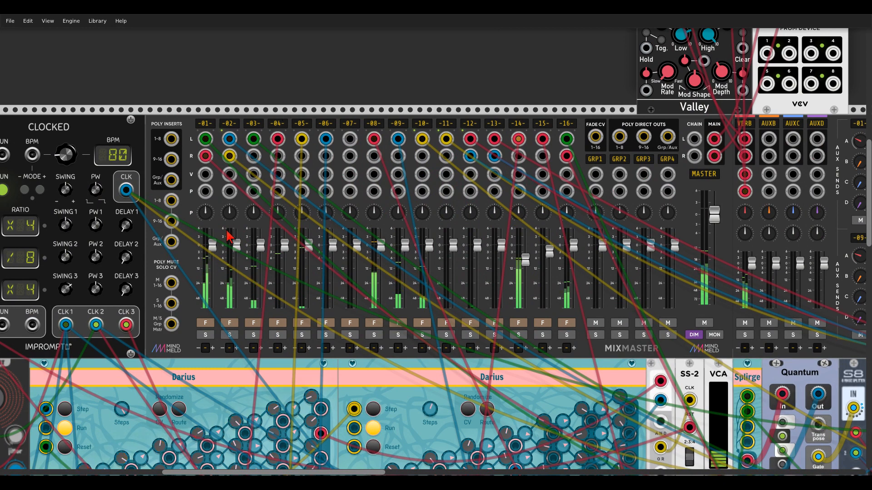
left_click(207, 324)
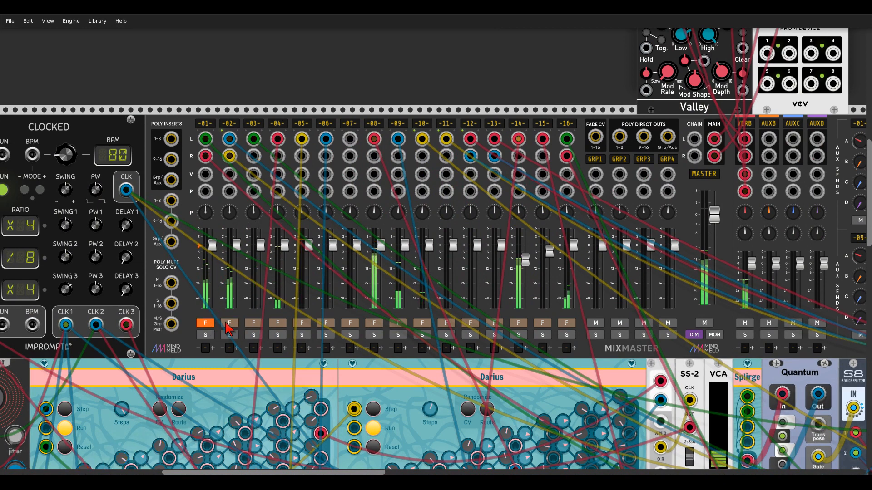
left_click(231, 324)
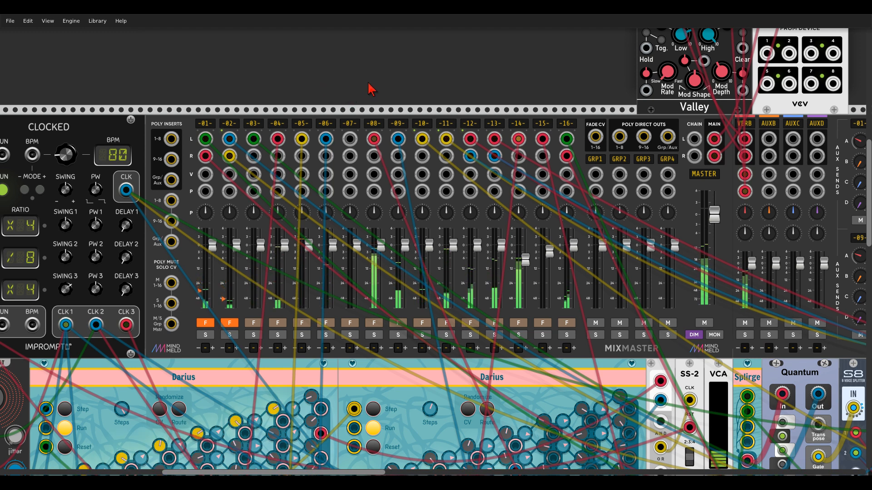
left_click(396, 324)
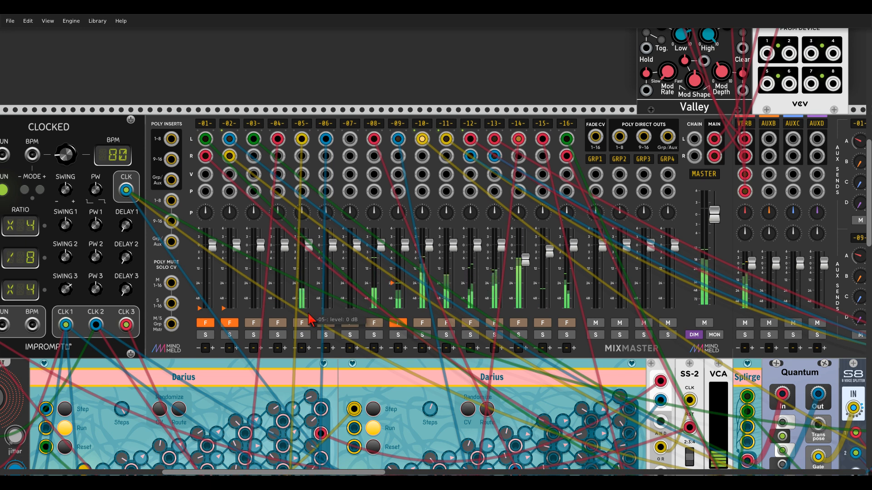
left_click(325, 323)
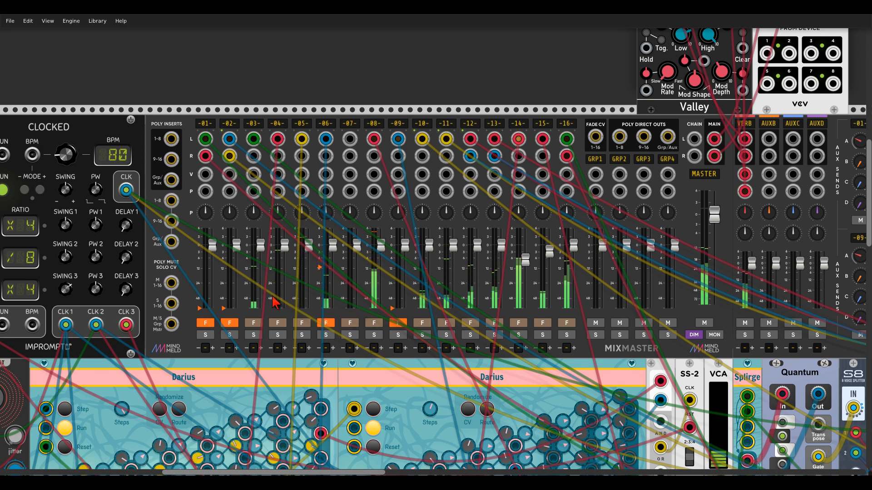
left_click(253, 323)
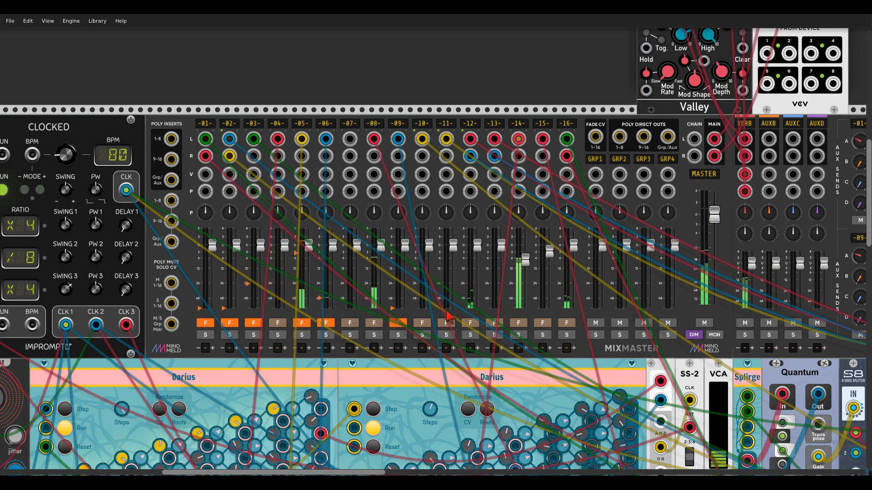
left_click(561, 324)
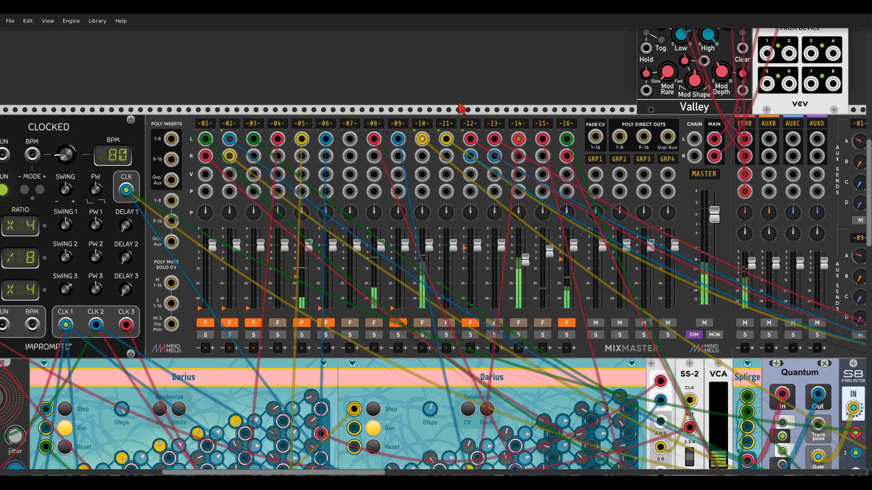
- Fade out the remaining MixMaster tracks 4, 7, 13, 15, 8, 10, 11 and 14
left_click_drag(459, 103, 439, 101)
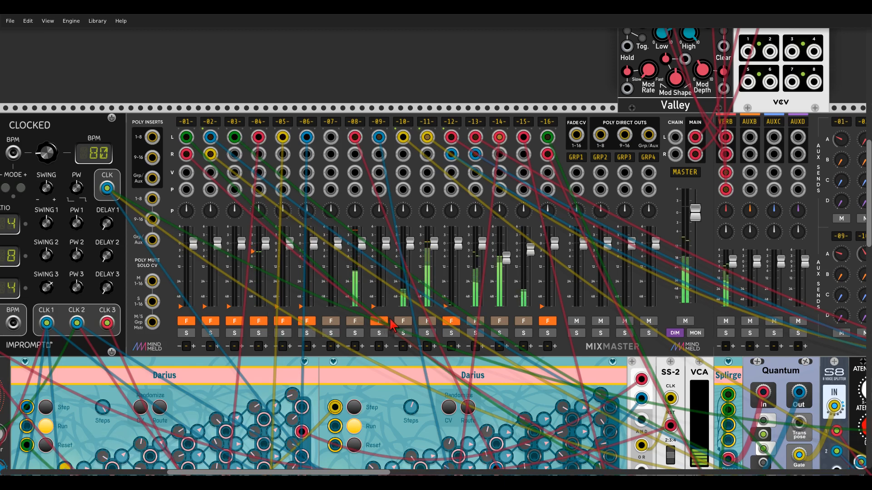
left_click(330, 321)
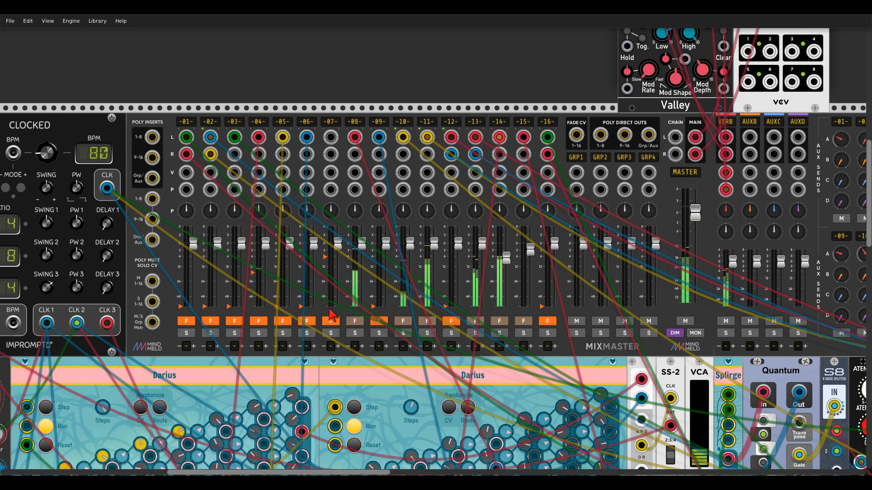
left_click(385, 322)
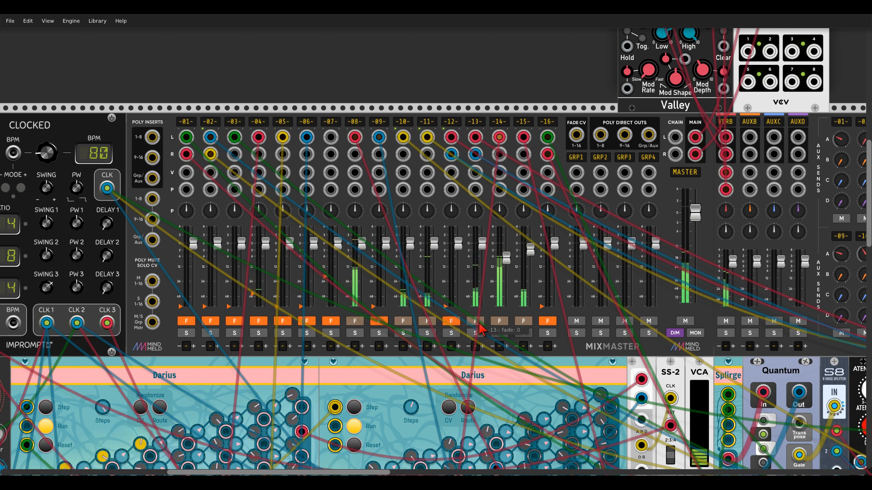
left_click(522, 324)
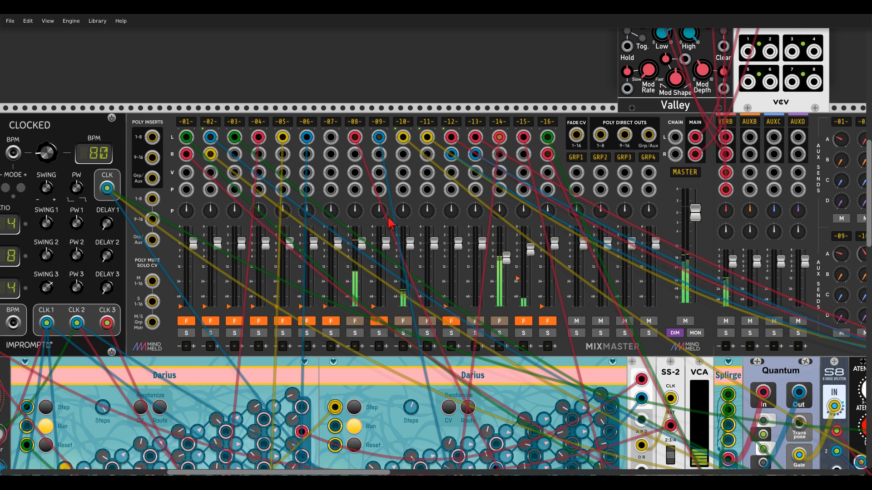
left_click(356, 318)
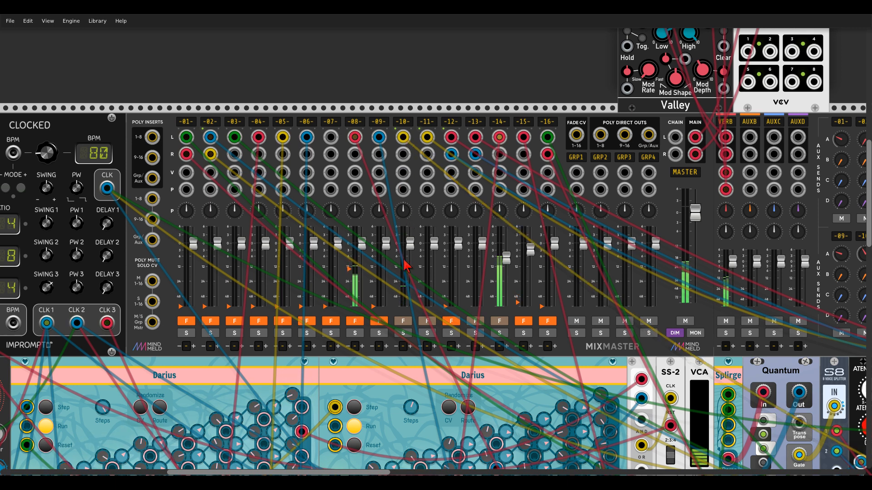
left_click(404, 321)
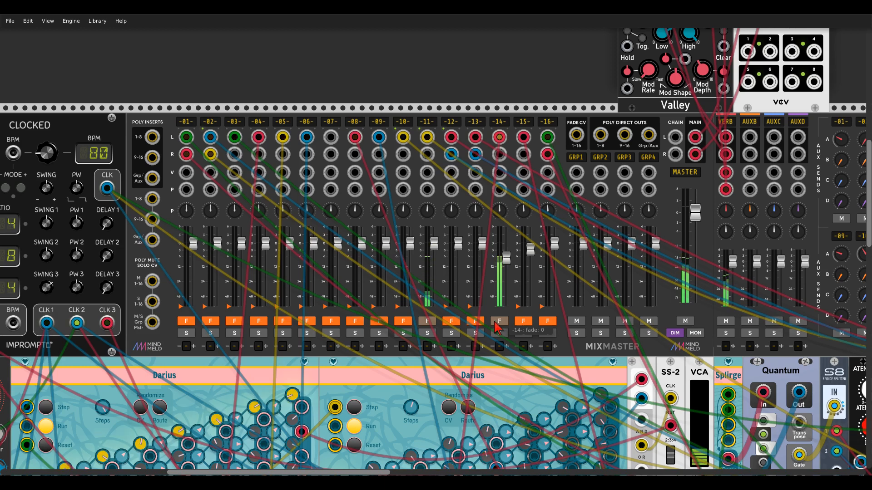
left_click(431, 323)
left_click(494, 323)
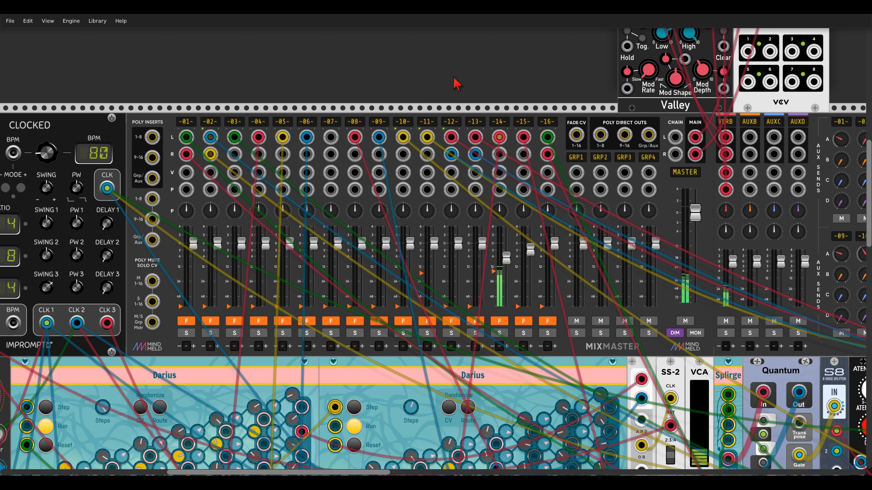
- Shorten MixMaster track 11's fade time to 8.3 s
right_click(420, 125)
left_click_drag(462, 174, 450, 174)
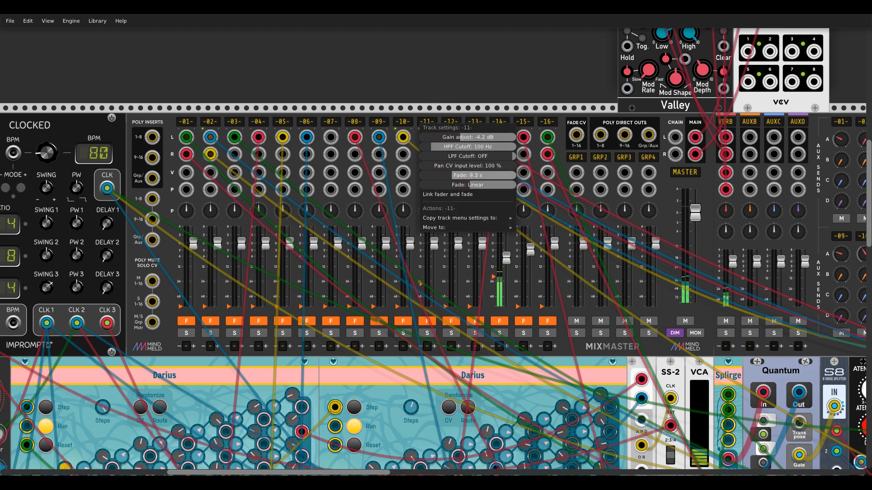
left_click(453, 80)
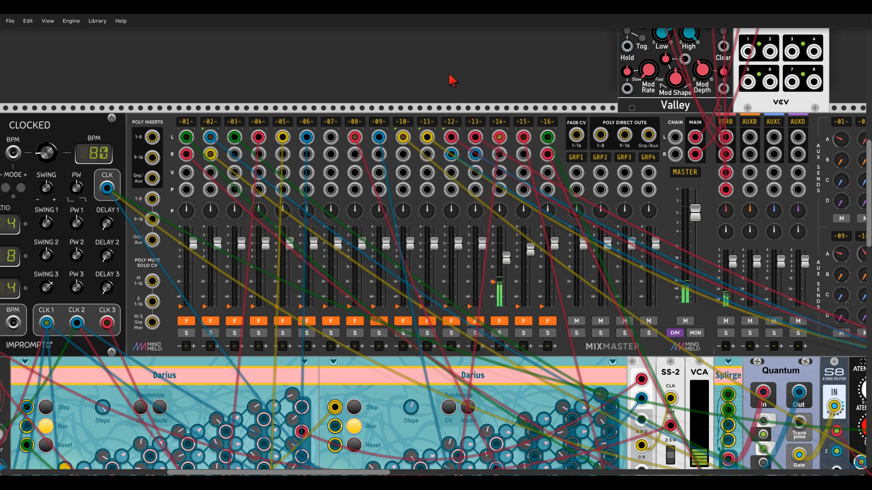